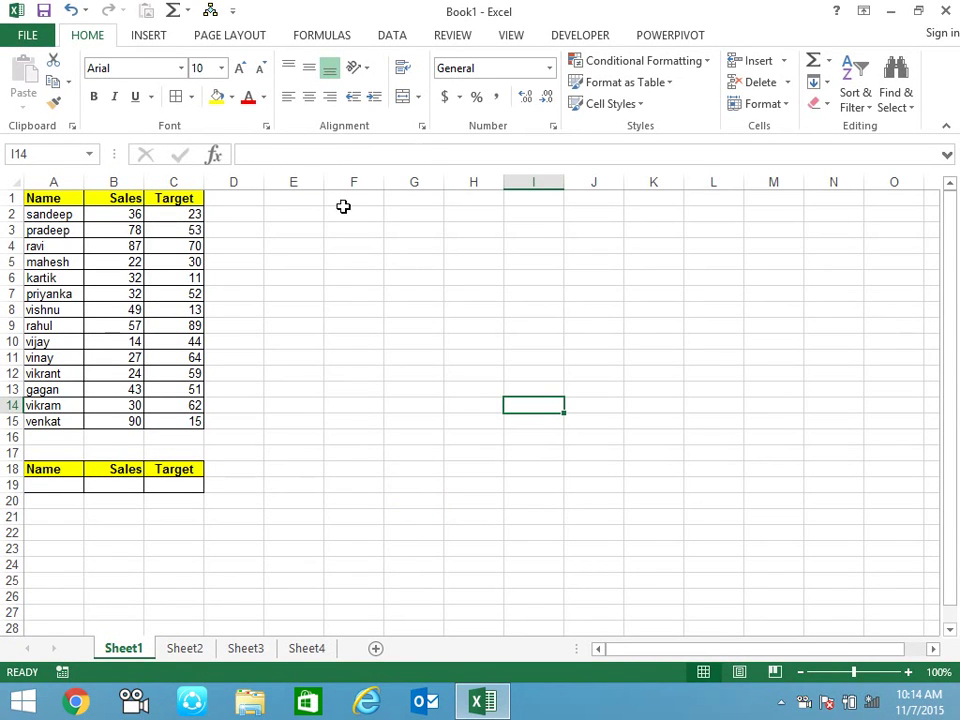
# - Show the Developer tab's Form Controls list, then close it without adding a control
pyautogui.click(576, 40)
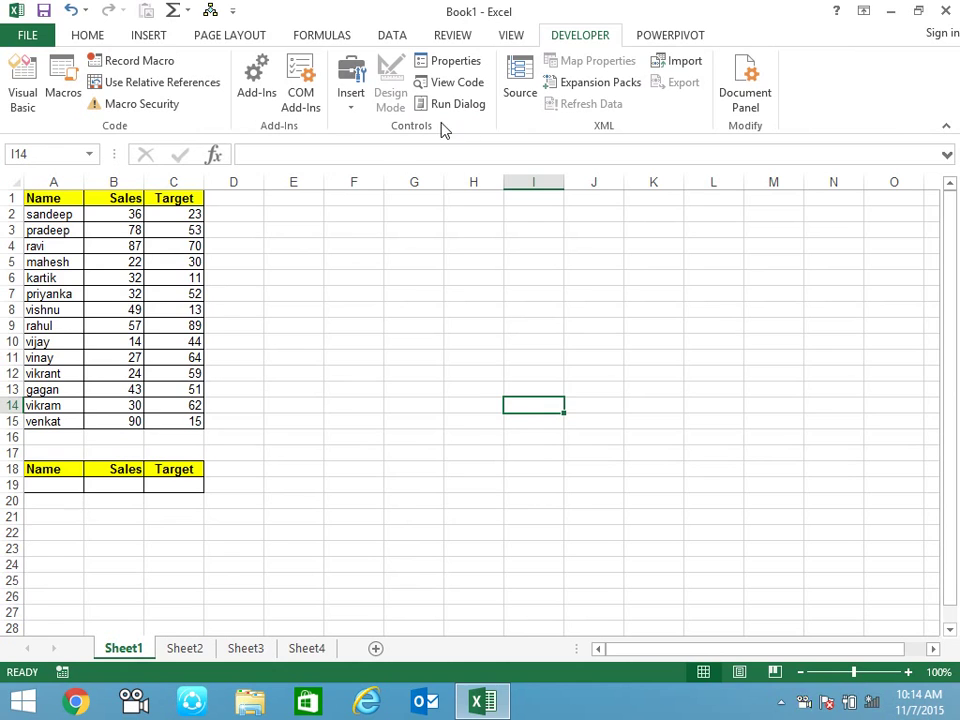
pyautogui.click(346, 107)
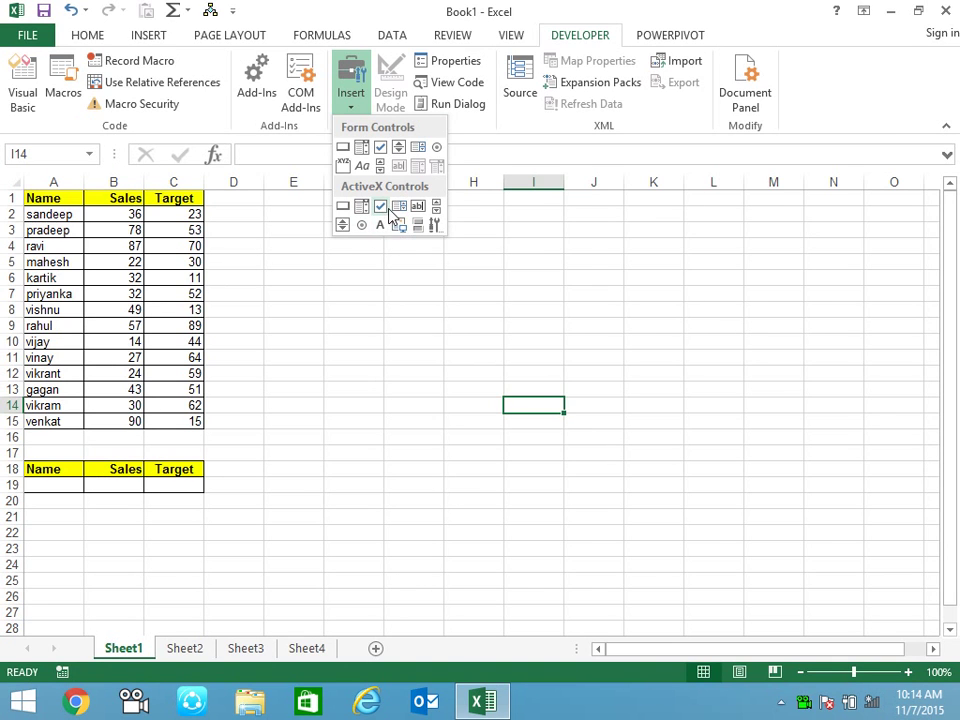
pyautogui.click(400, 281)
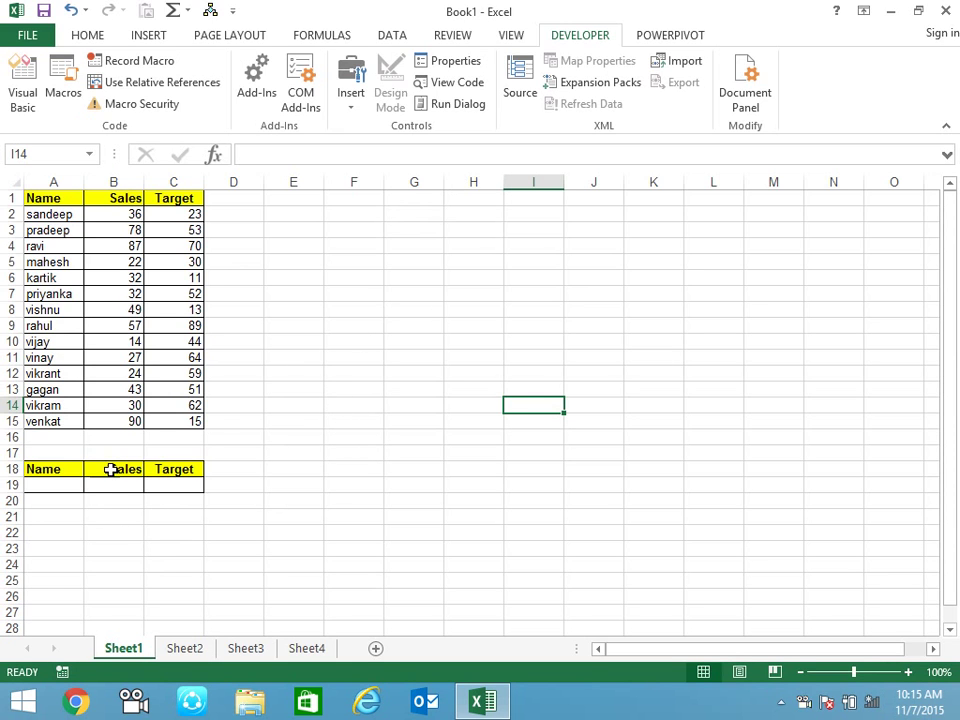
# - Enter the row number 1 in cell A17
pyautogui.click(79, 452)
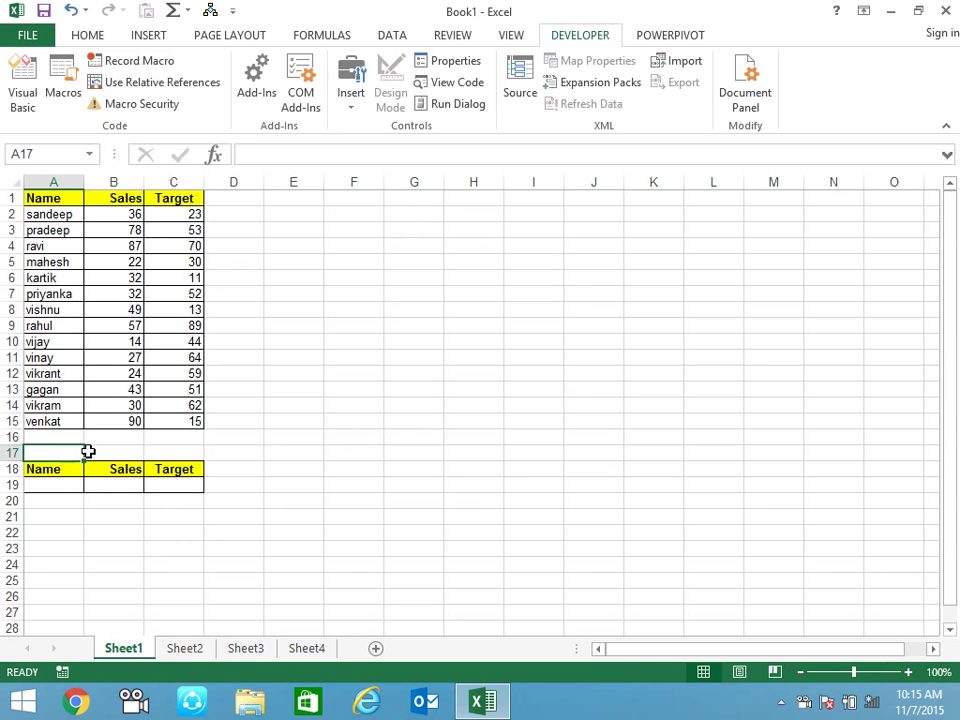
pyautogui.write('1')
pyautogui.press('Tab')
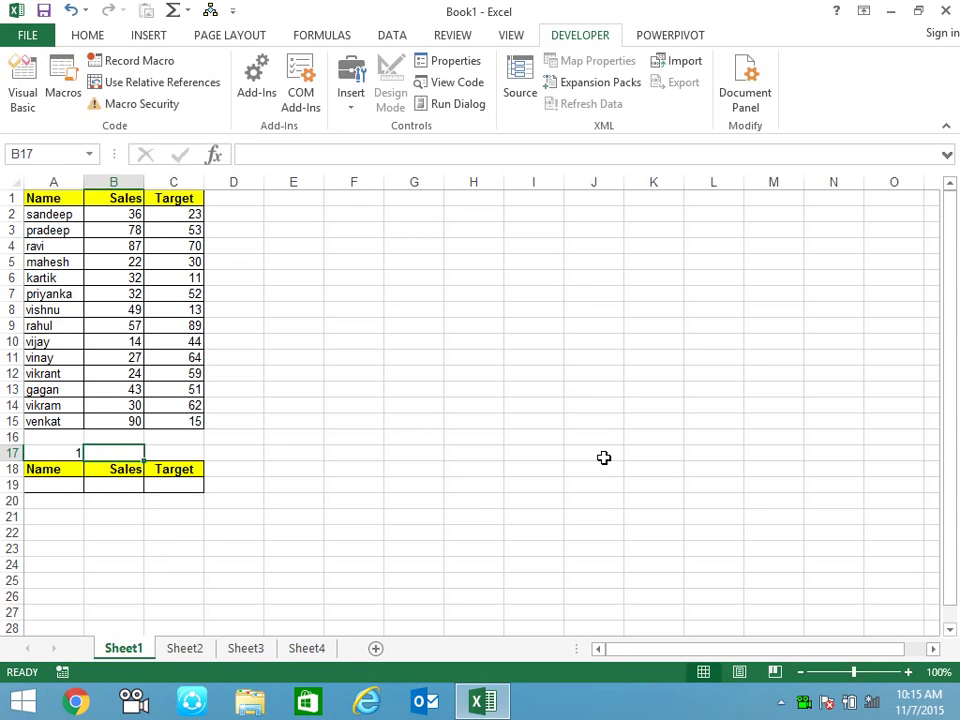
pyautogui.press('Left')
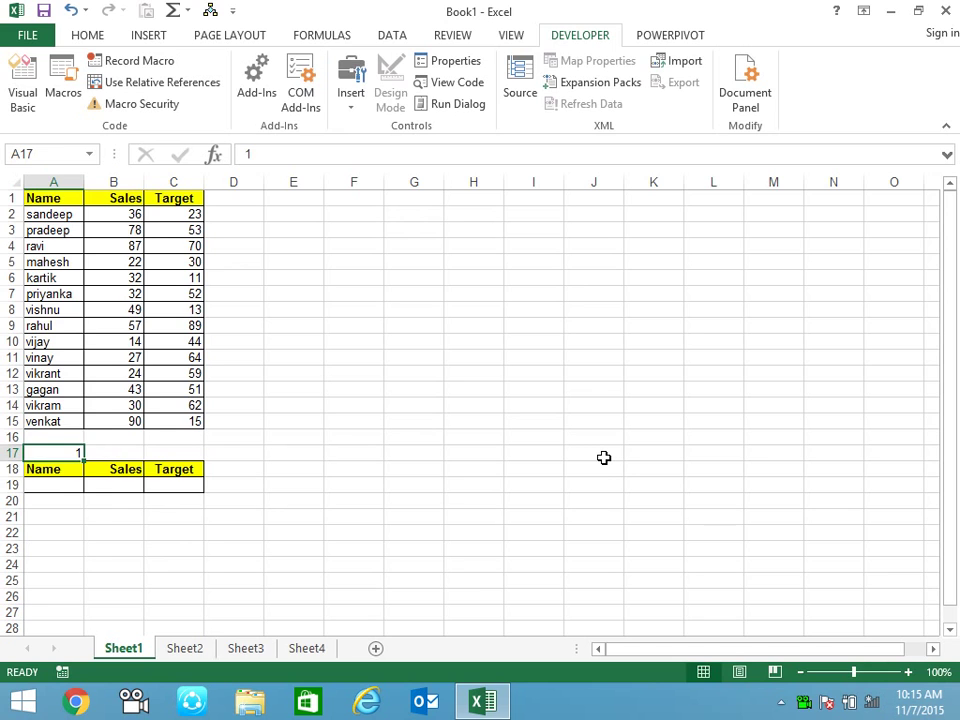
pyautogui.press('Down')
pyautogui.press('Down')
# - Enter =INDEX(A$2:A$15,$A17) in A19 to look up the name for A17's row number
pyautogui.write('=')
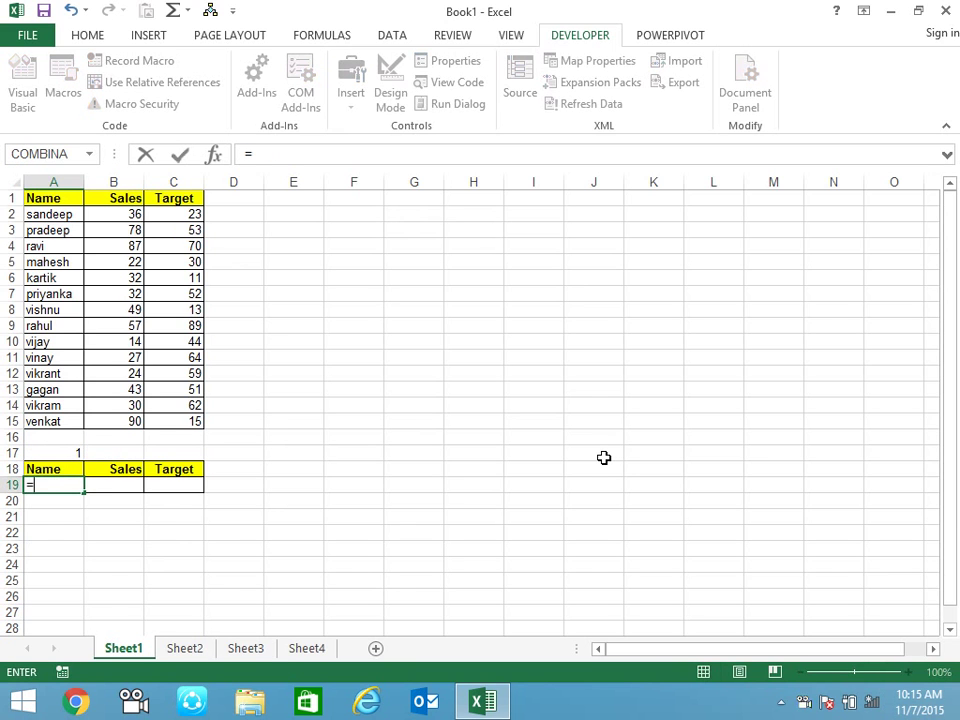
pyautogui.write('ind')
pyautogui.press('Tab')
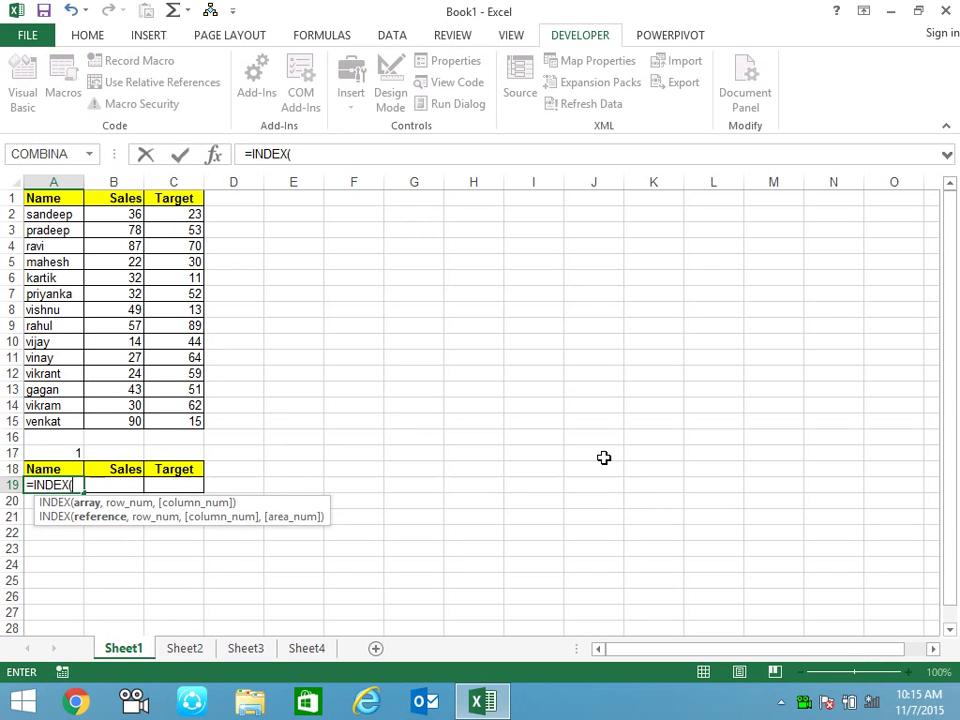
pyautogui.moveTo(73, 212); pyautogui.dragTo(63, 421)
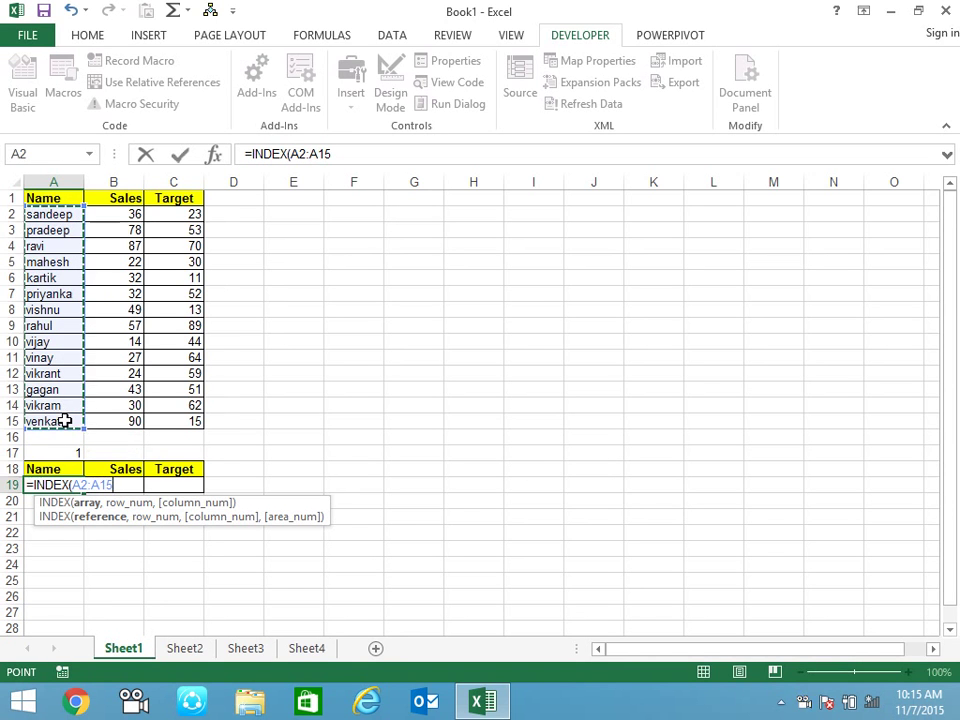
pyautogui.press('F4')
pyautogui.press('F4')
pyautogui.press('F4')
pyautogui.press('F4')
pyautogui.press('F4')
pyautogui.press('F4')
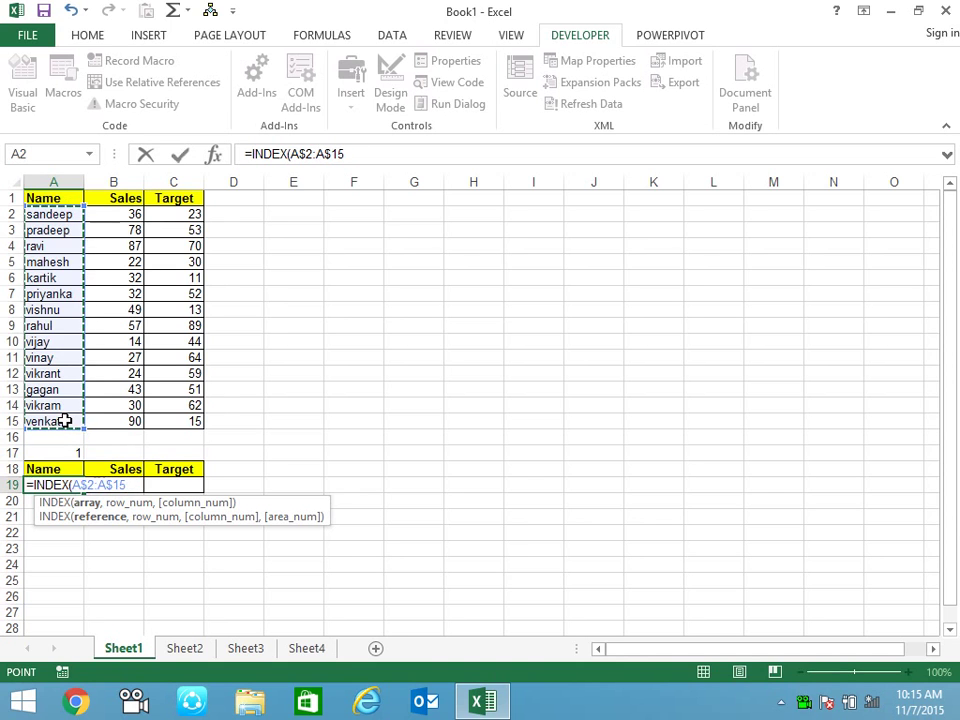
pyautogui.write(',')
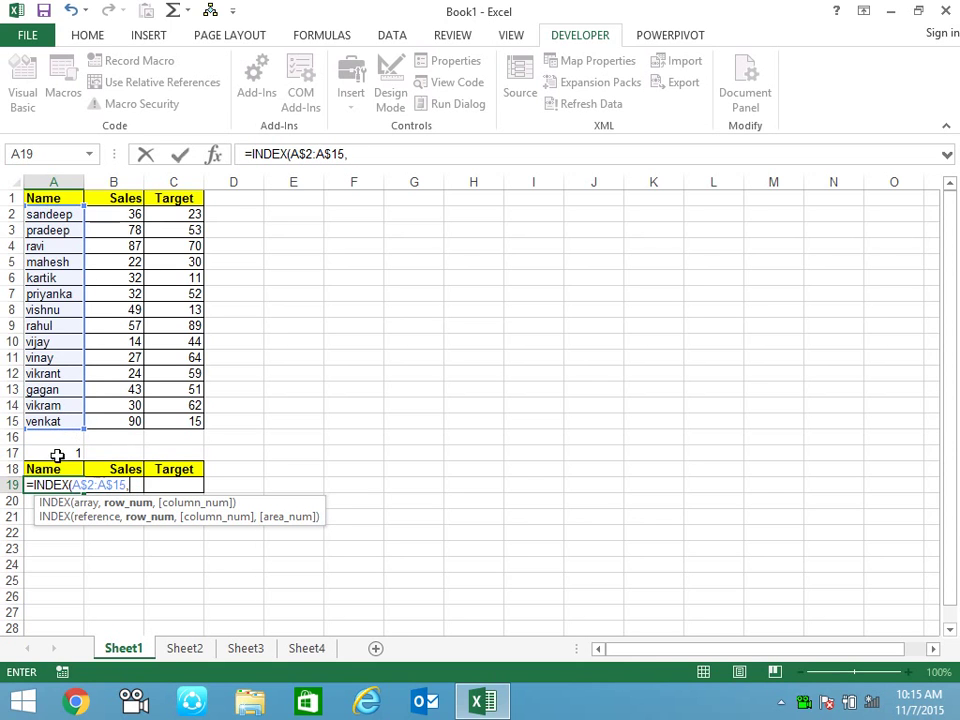
pyautogui.click(57, 453)
pyautogui.press('F4')
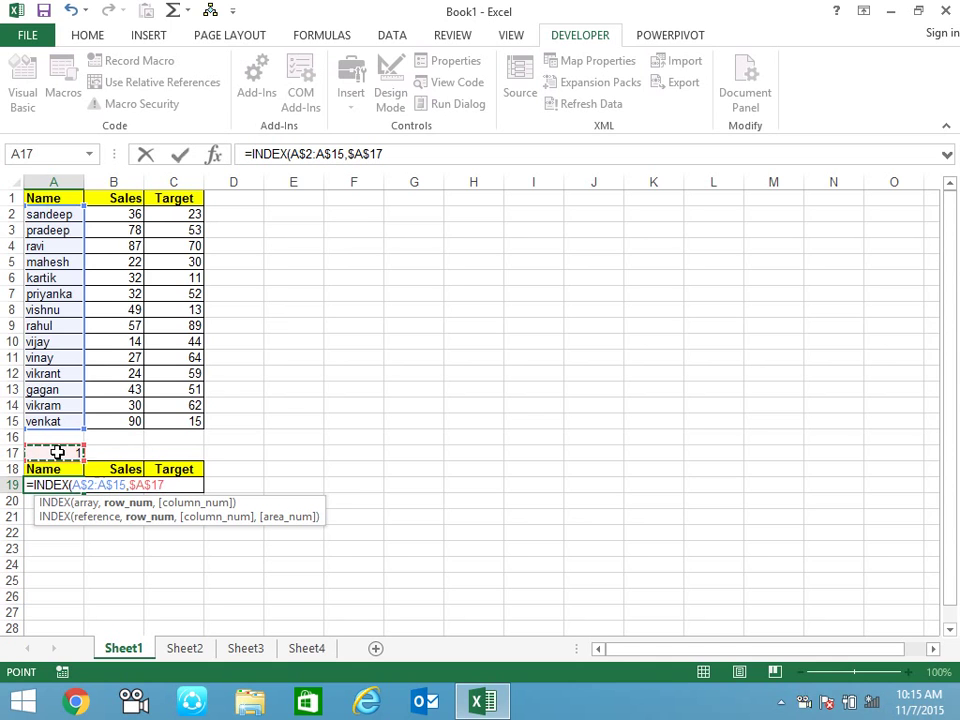
pyautogui.press('Return')
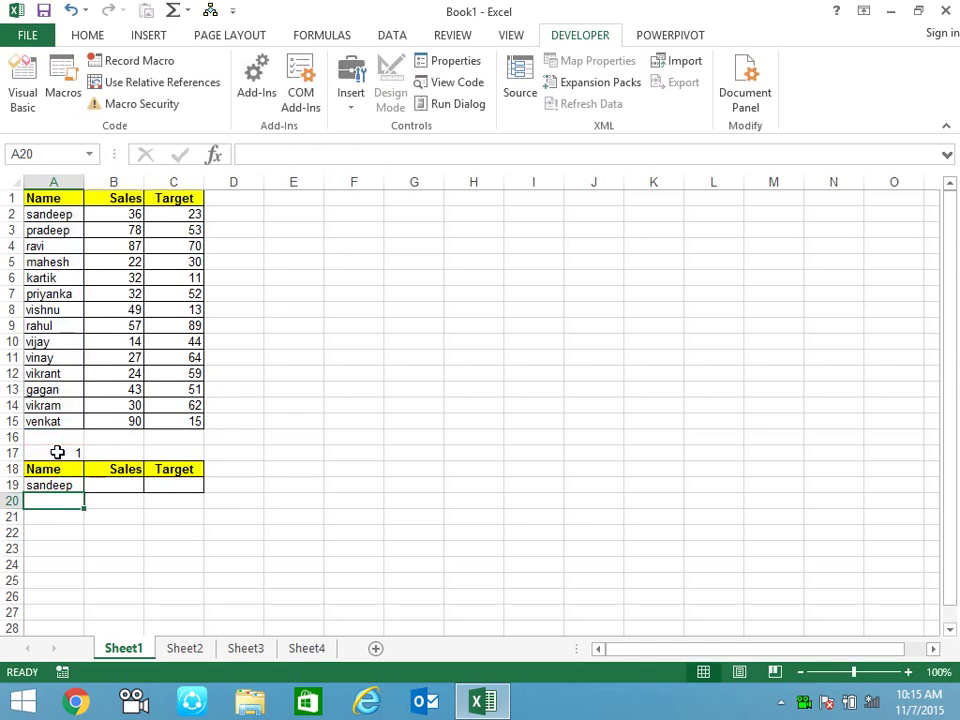
# - Fill the INDEX formula across to C19 and change A17 to 2, showing pradeep
pyautogui.click(45, 487)
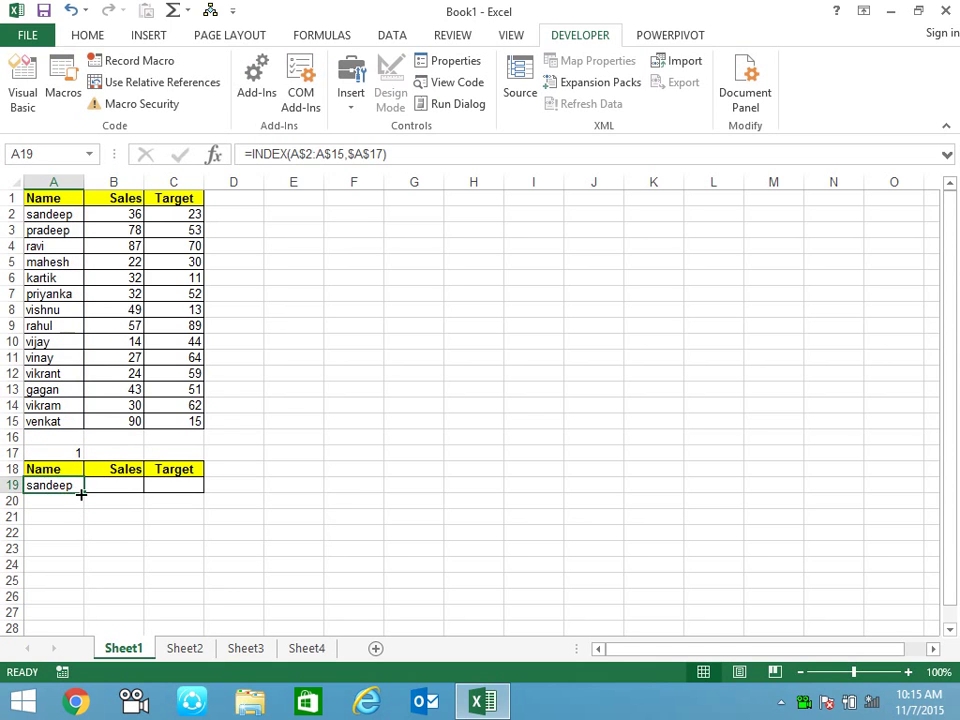
pyautogui.moveTo(82, 493); pyautogui.dragTo(215, 495)
pyautogui.click(79, 452)
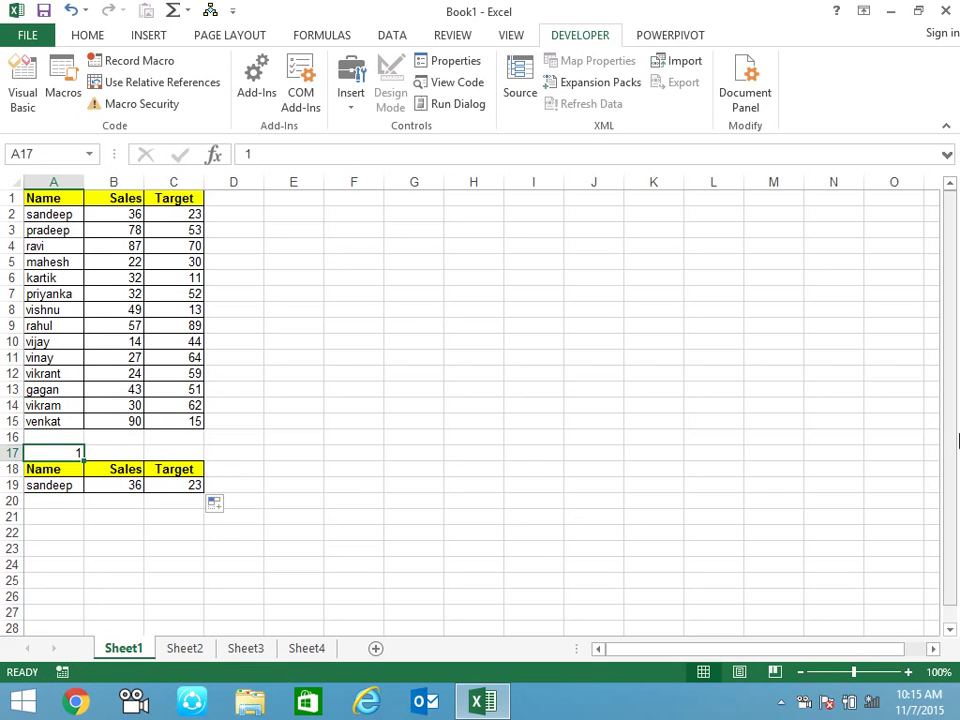
pyautogui.write('2')
pyautogui.press('Return')
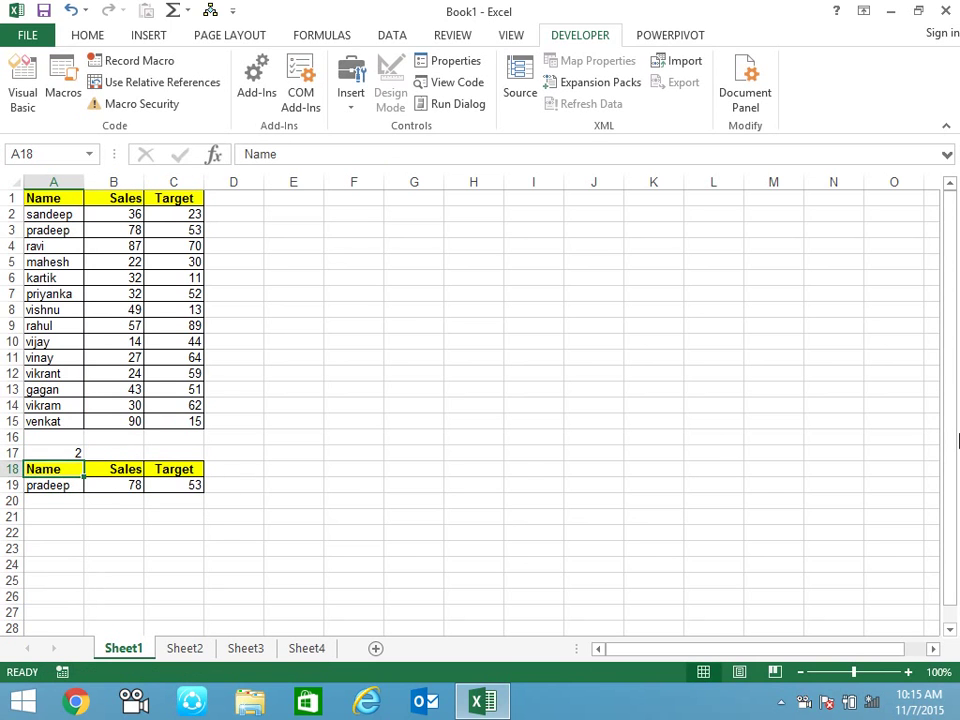
# - Insert a clustered column chart of the headers and values in A18:C19
pyautogui.click(150, 528)
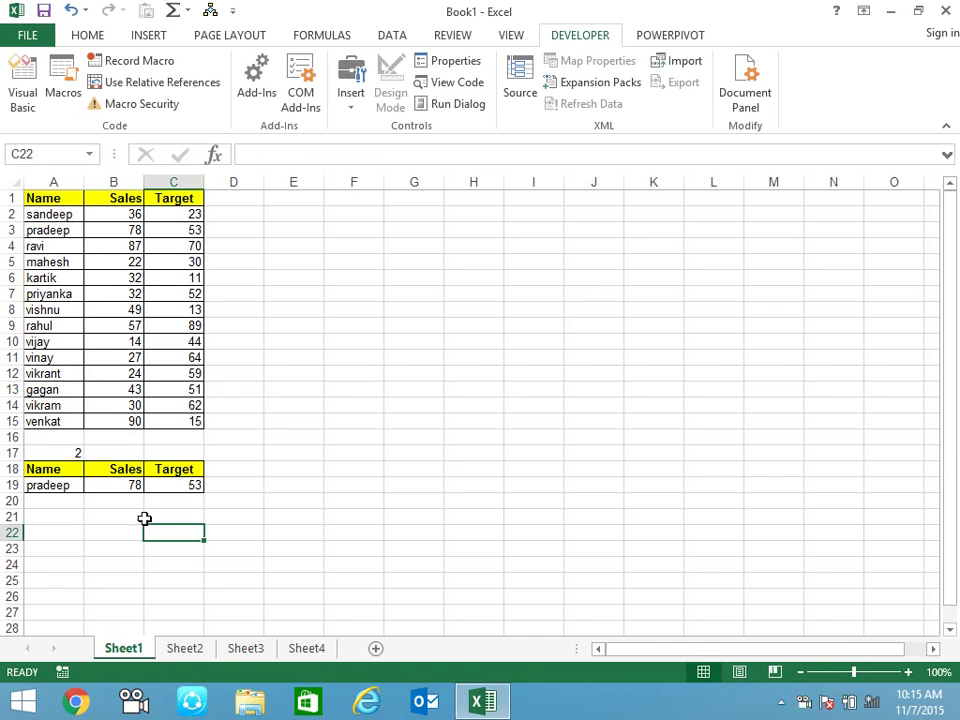
pyautogui.moveTo(79, 467); pyautogui.dragTo(180, 492)
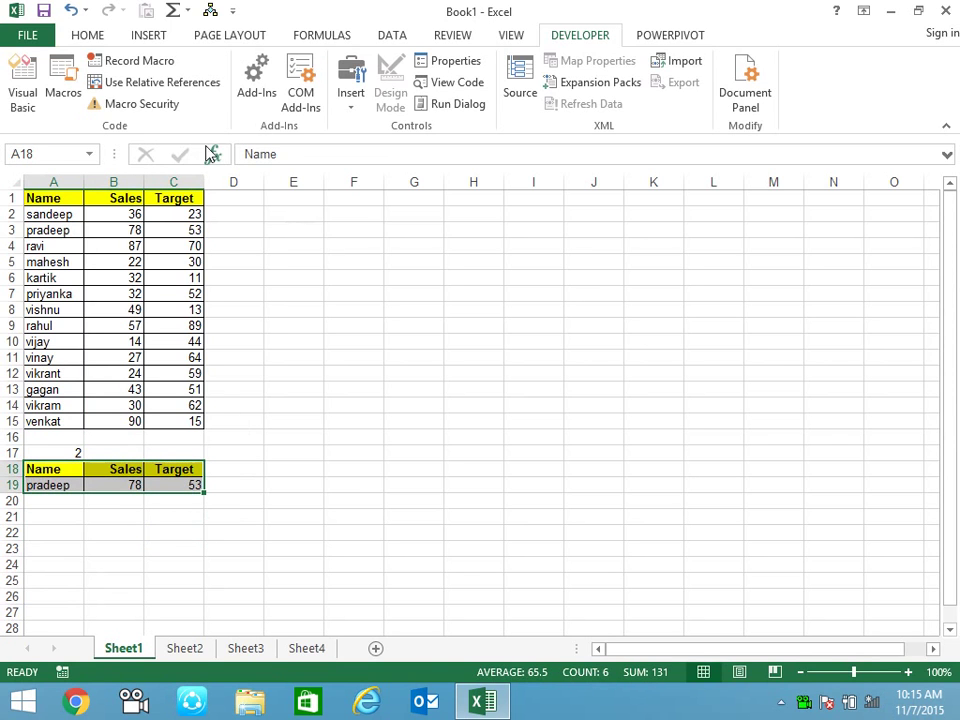
pyautogui.click(147, 37)
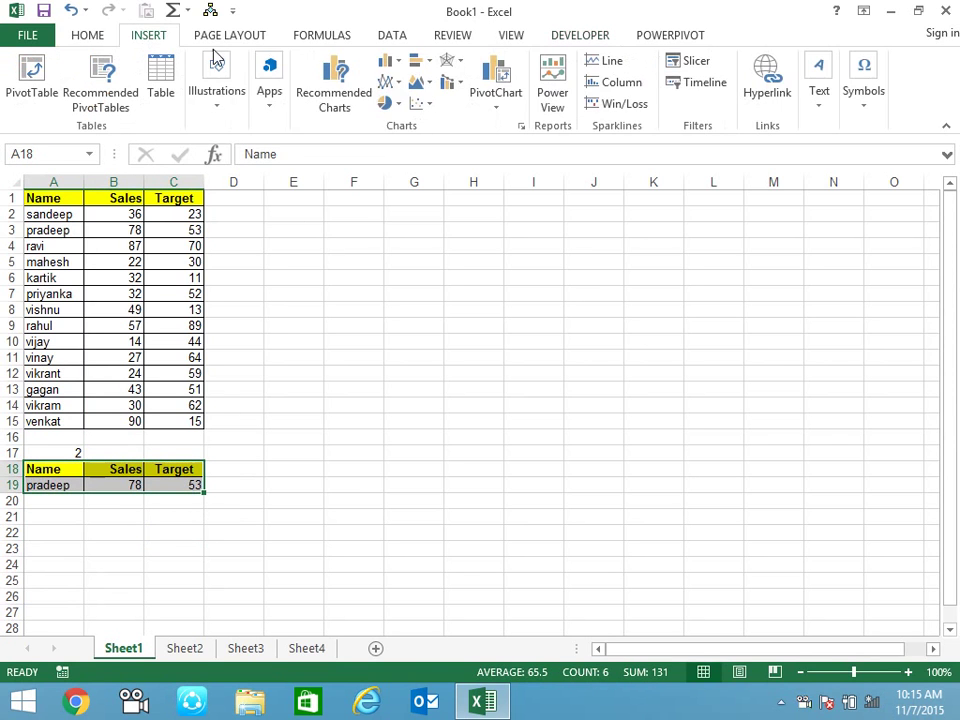
pyautogui.click(389, 61)
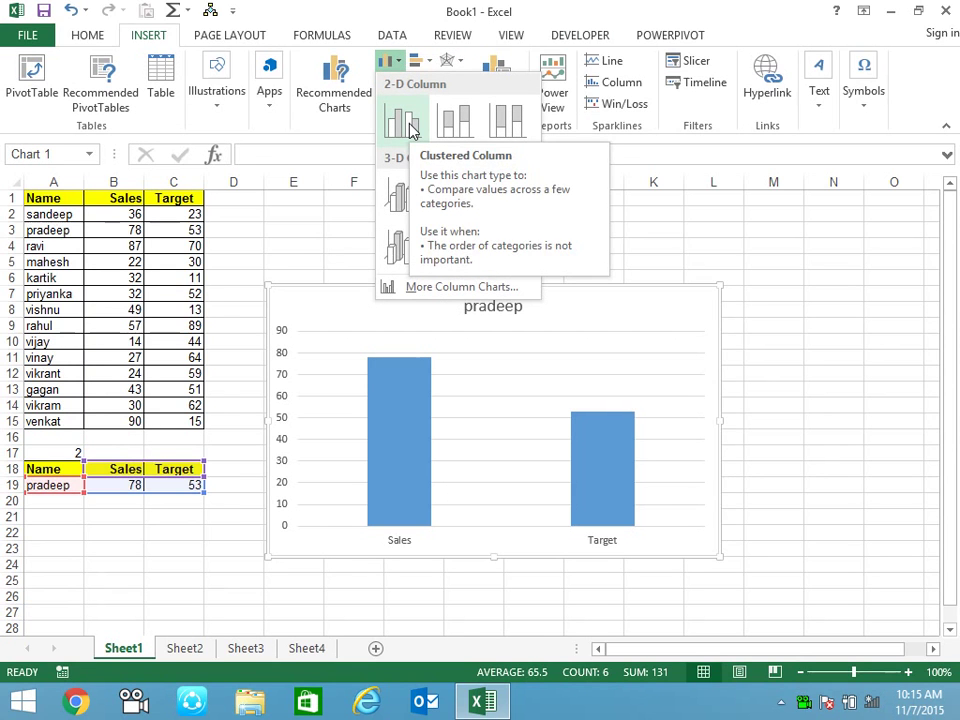
pyautogui.click(409, 128)
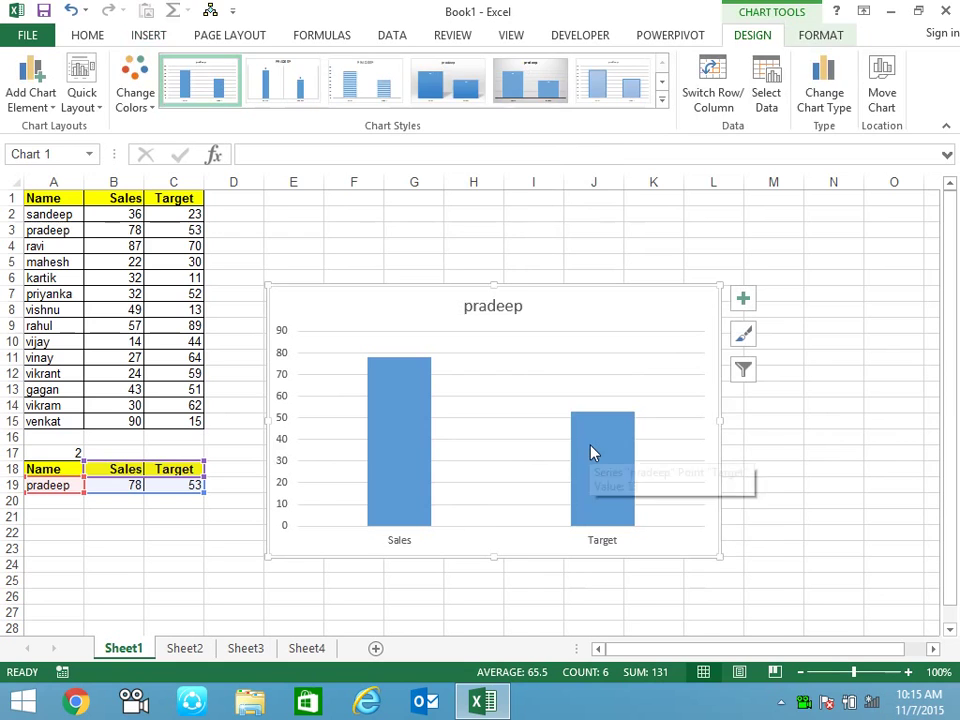
# - Add data labels 78 and 53 to the chart's bars
pyautogui.rightClick(593, 448)
pyautogui.moveTo(663, 578)
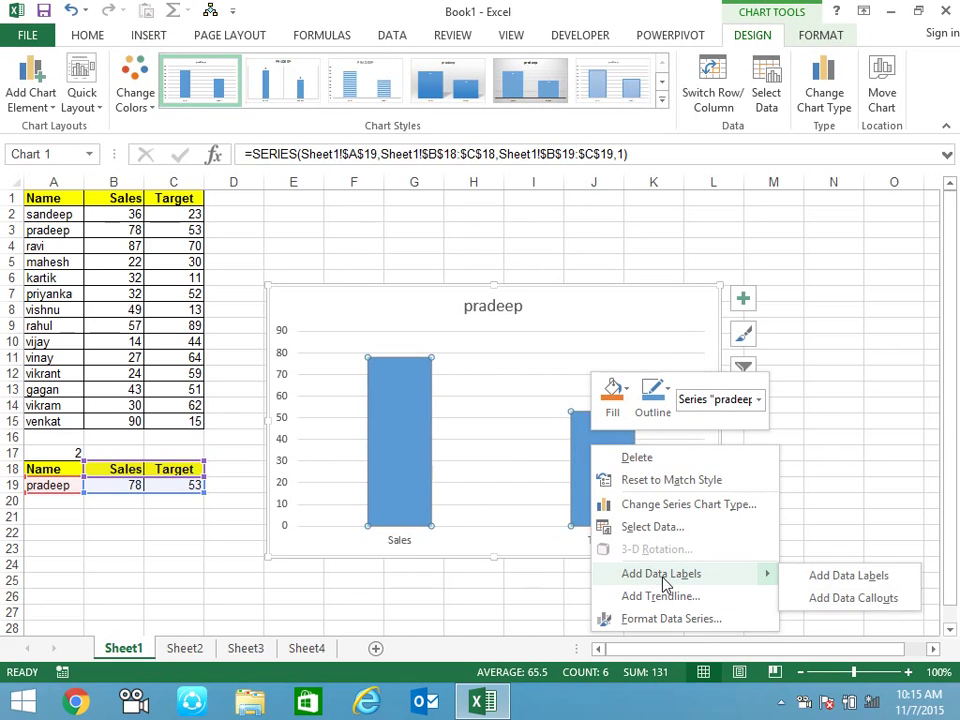
pyautogui.click(800, 576)
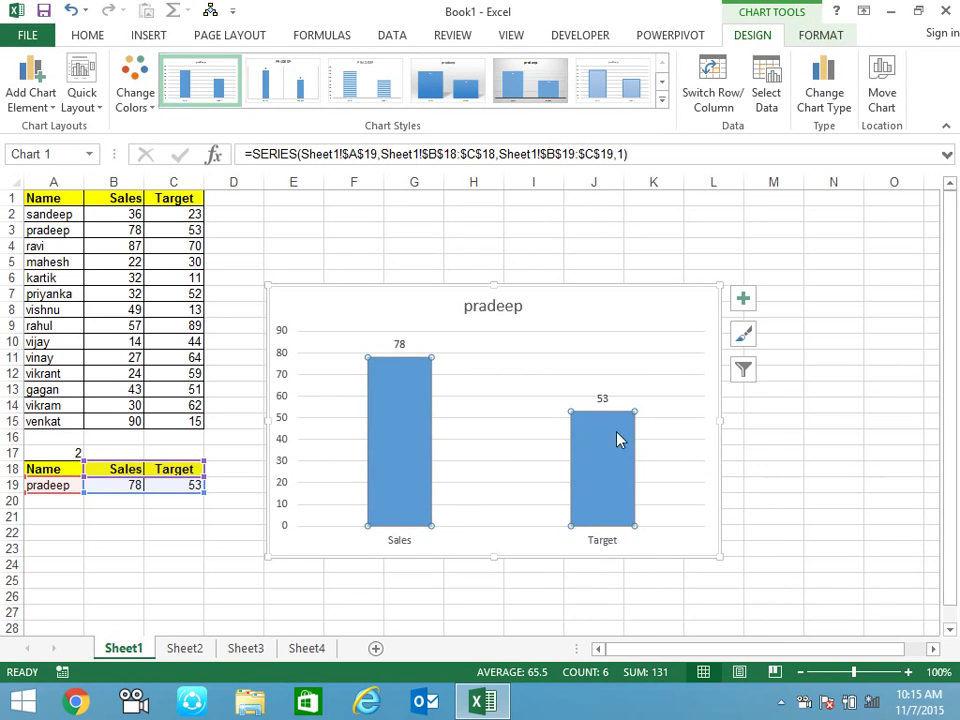
pyautogui.click(527, 373)
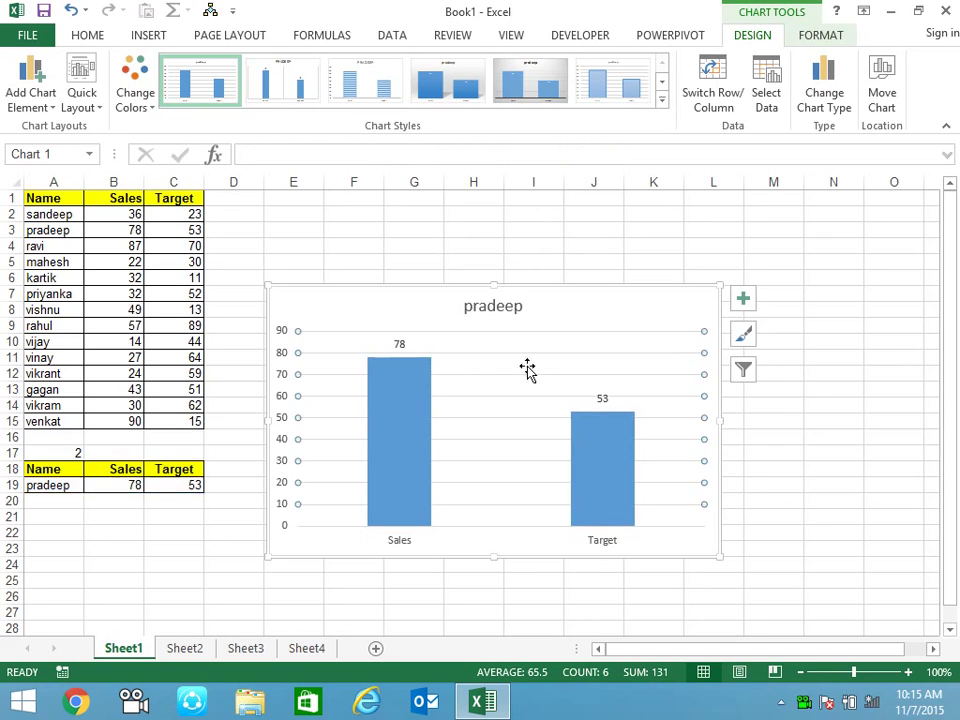
pyautogui.click(417, 428)
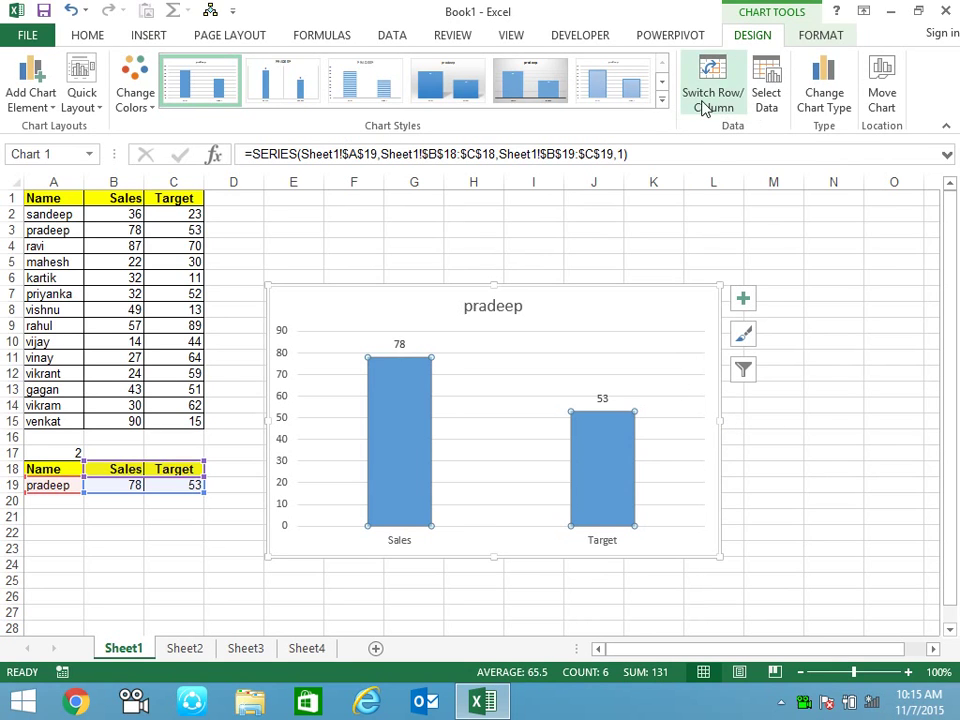
# - Apply the dark chart style and shrink the plot area into the chart's left half
pyautogui.click(661, 99)
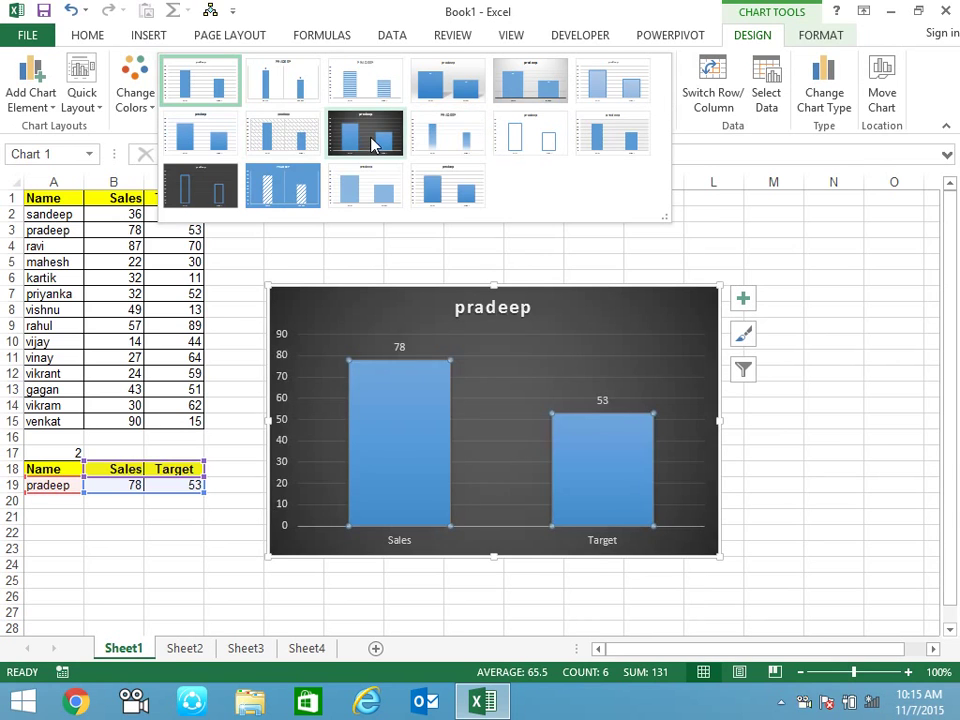
pyautogui.click(372, 144)
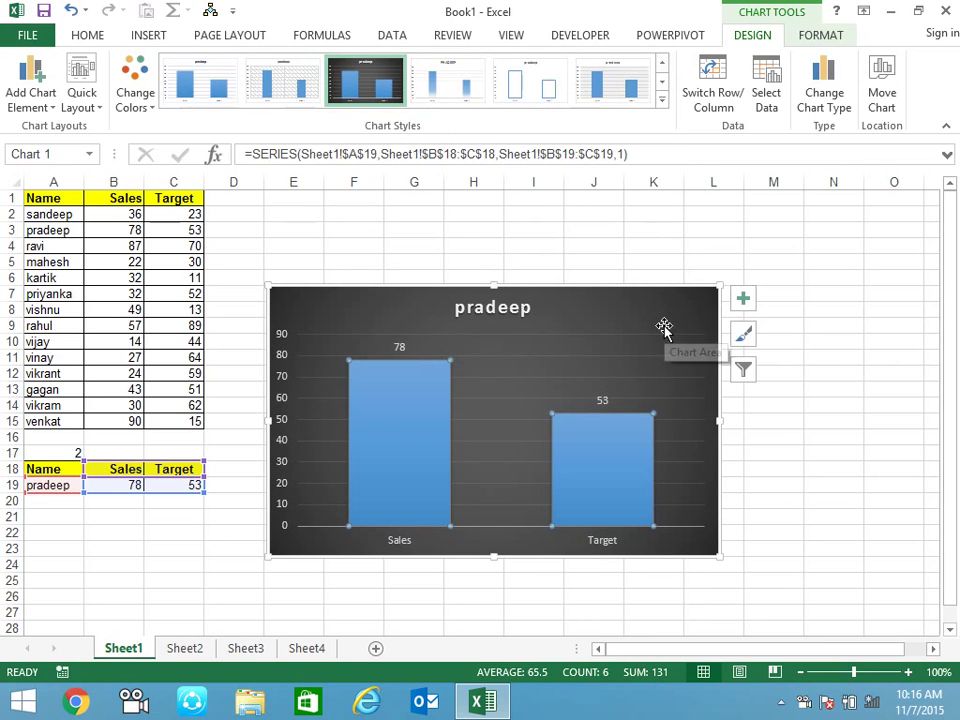
pyautogui.click(703, 338)
pyautogui.moveTo(697, 334); pyautogui.dragTo(483, 341)
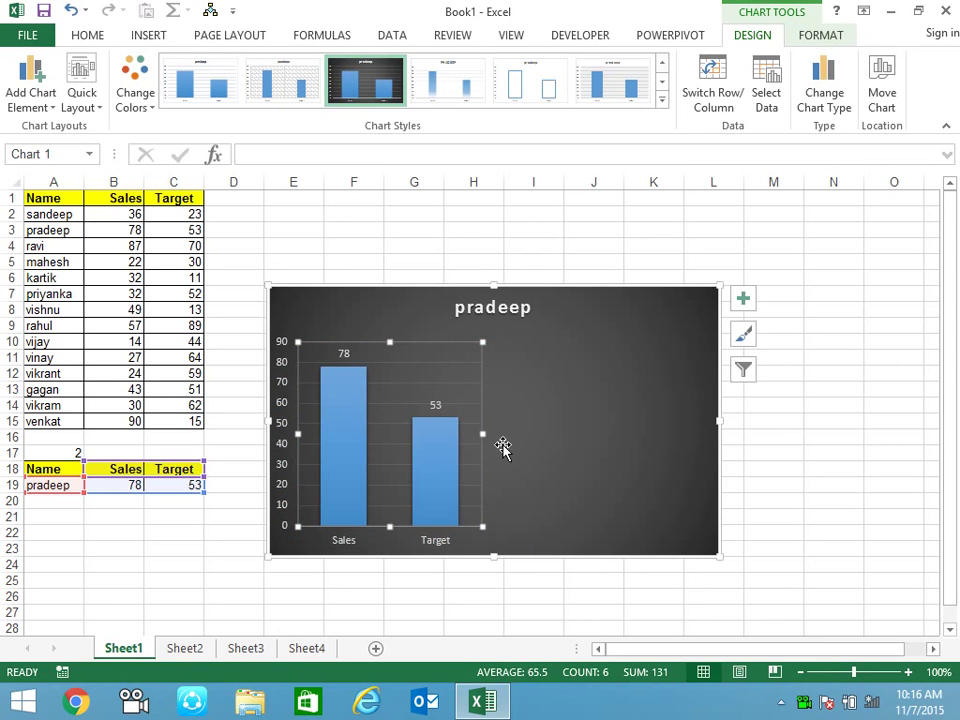
pyautogui.click(558, 250)
pyautogui.click(78, 452)
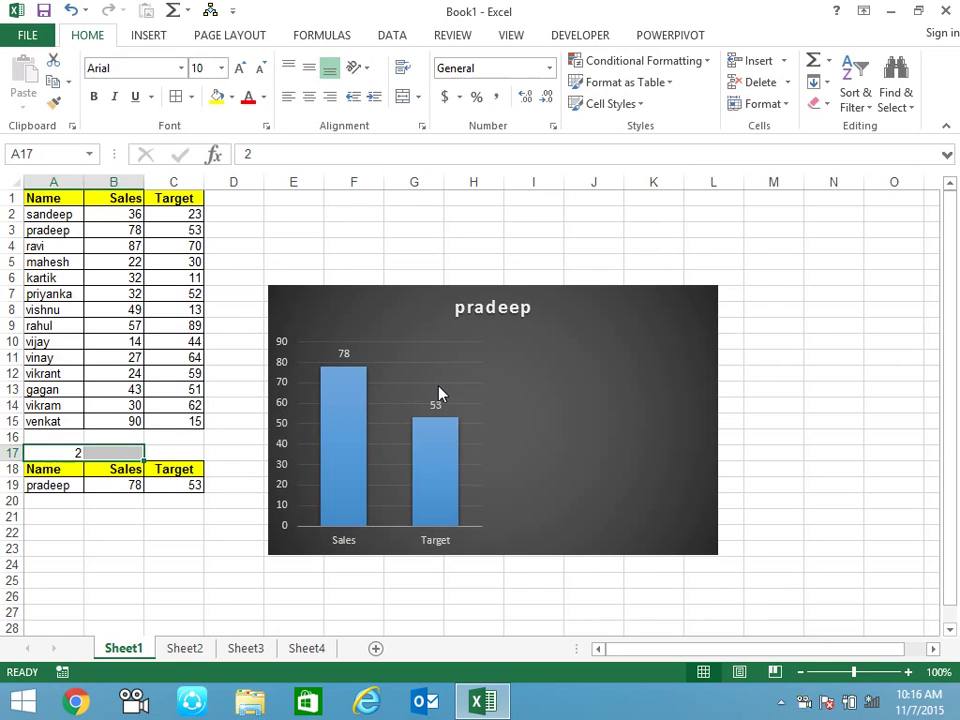
# - Set A17 to 3 so row 19 and the chart switch to ravi (87 and 70)
pyautogui.write('3')
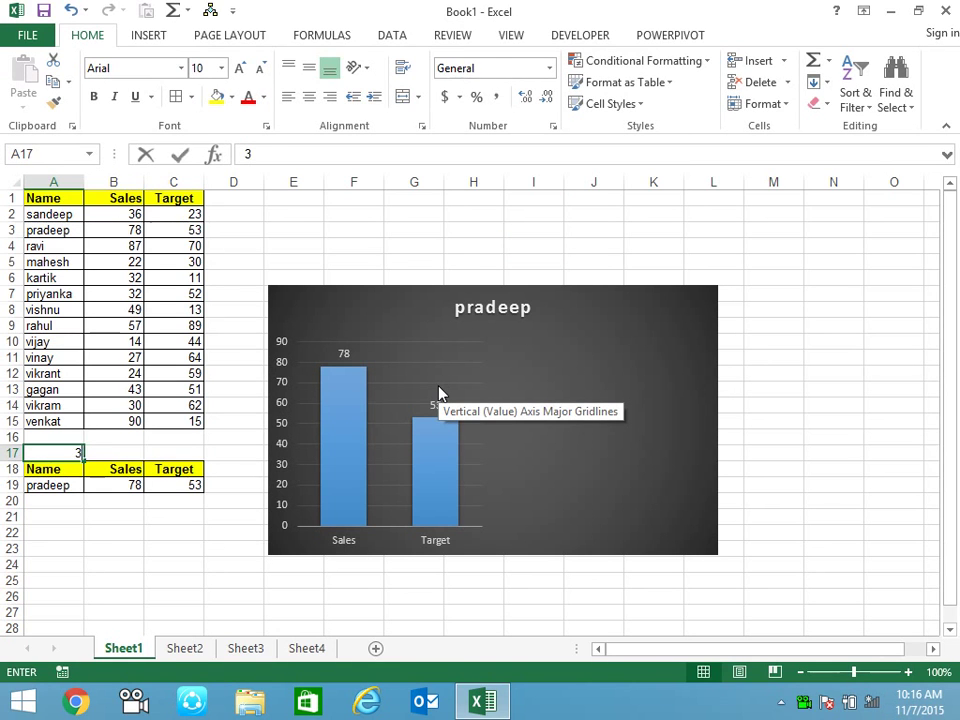
pyautogui.press('Return')
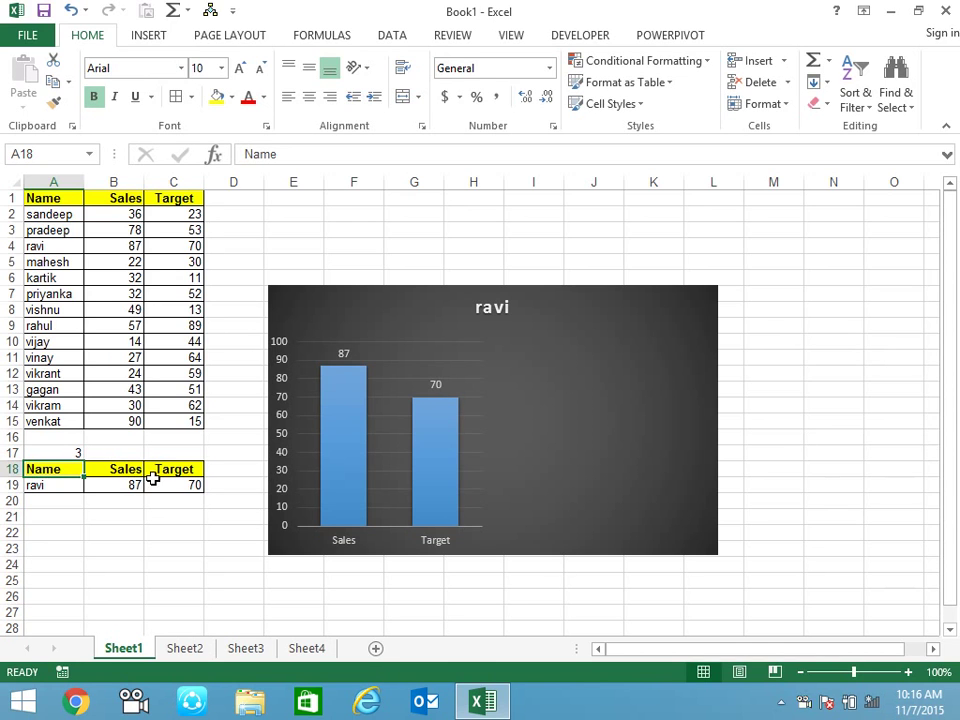
pyautogui.click(68, 453)
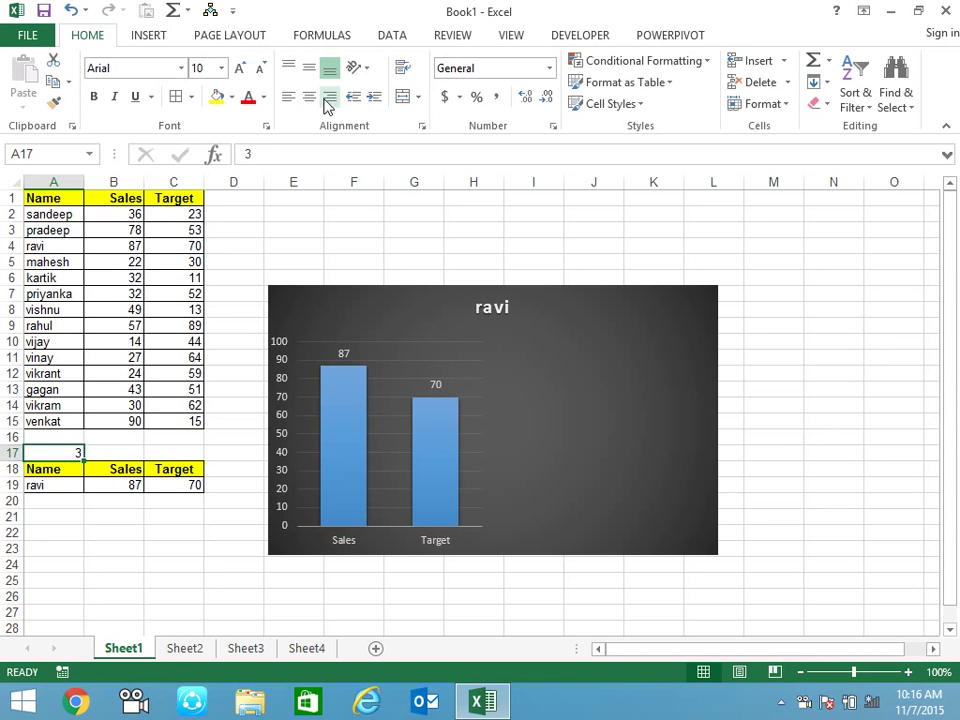
pyautogui.click(575, 40)
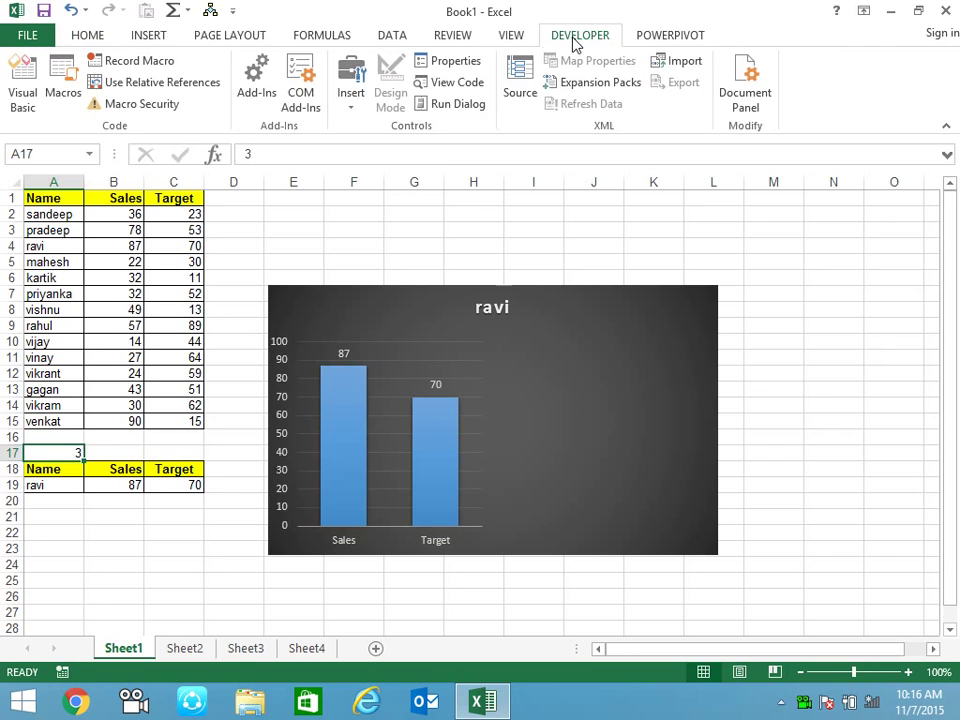
# - Draw a combo box form control and size it as a one-line drop-down at the chart's top-right
pyautogui.click(362, 100)
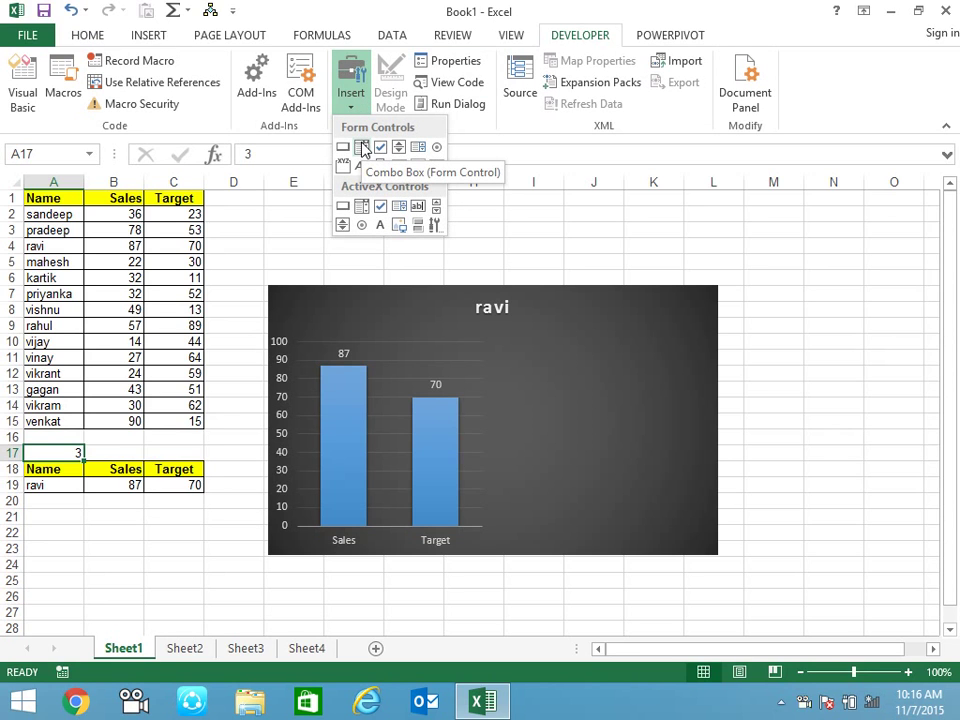
pyautogui.click(363, 148)
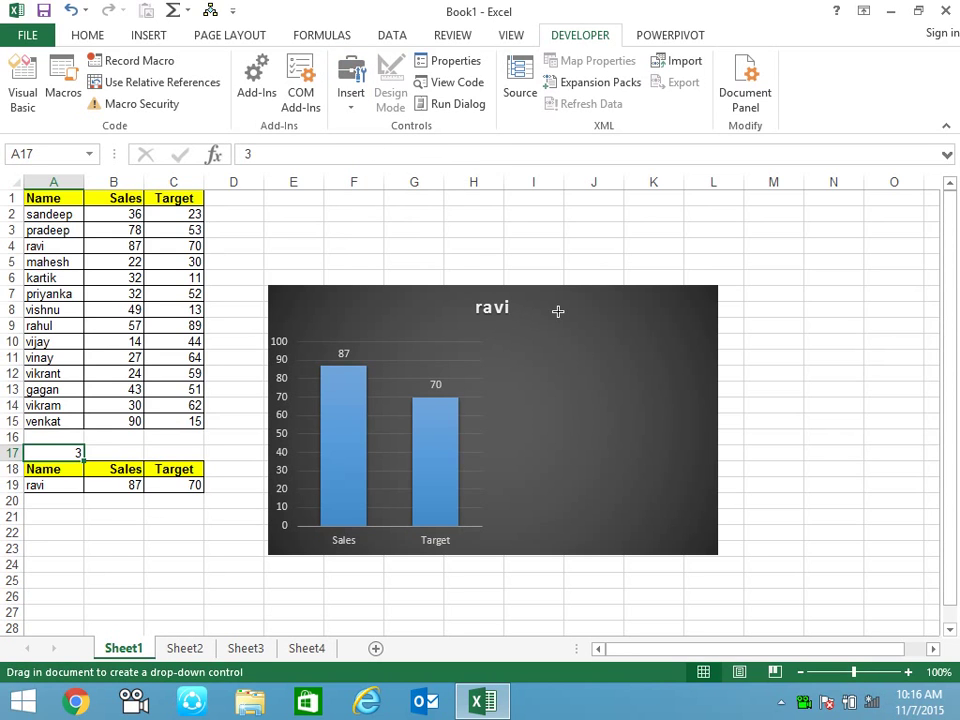
pyautogui.moveTo(548, 303); pyautogui.dragTo(639, 393)
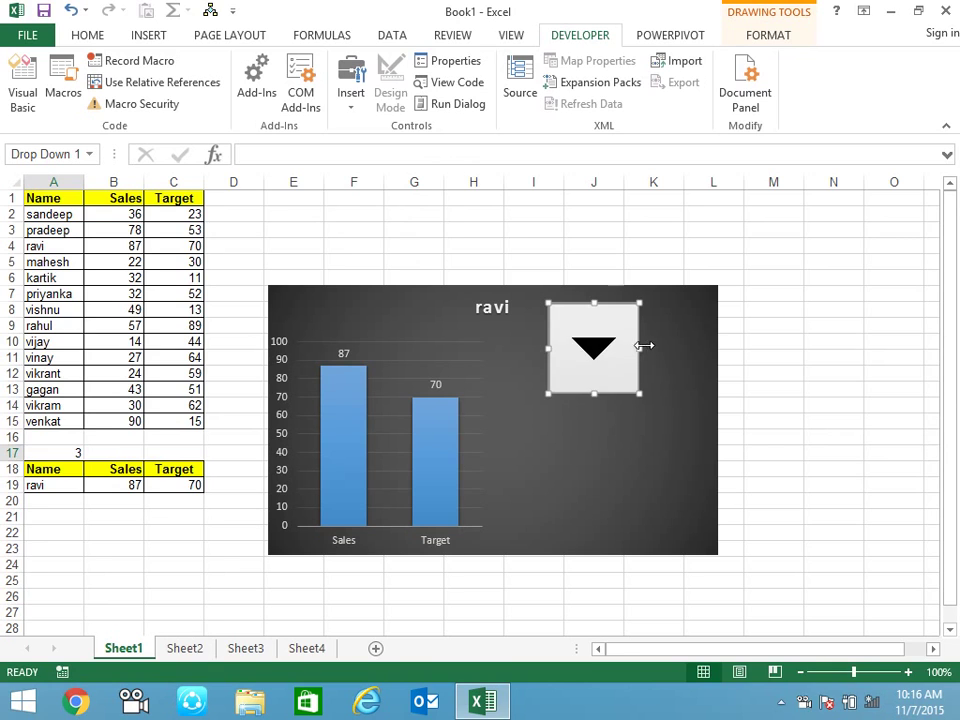
pyautogui.moveTo(641, 349); pyautogui.dragTo(736, 348)
pyautogui.moveTo(545, 346); pyautogui.dragTo(471, 346)
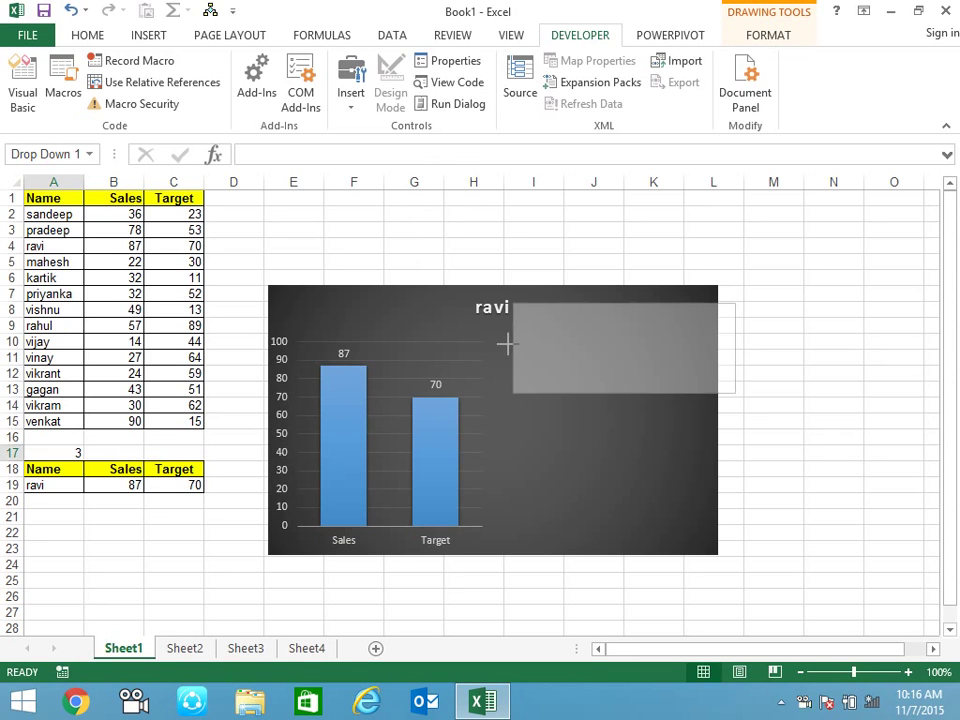
pyautogui.moveTo(603, 393)
pyautogui.mouseDown()
pyautogui.moveTo(620, 320)
pyautogui.moveTo(620, 338)
pyautogui.mouseUp()
pyautogui.moveTo(735, 322)
pyautogui.mouseDown()
pyautogui.moveTo(634, 323)
pyautogui.moveTo(647, 311)
pyautogui.moveTo(624, 312)
pyautogui.mouseUp()
pyautogui.press('Left')
pyautogui.click(624, 324)
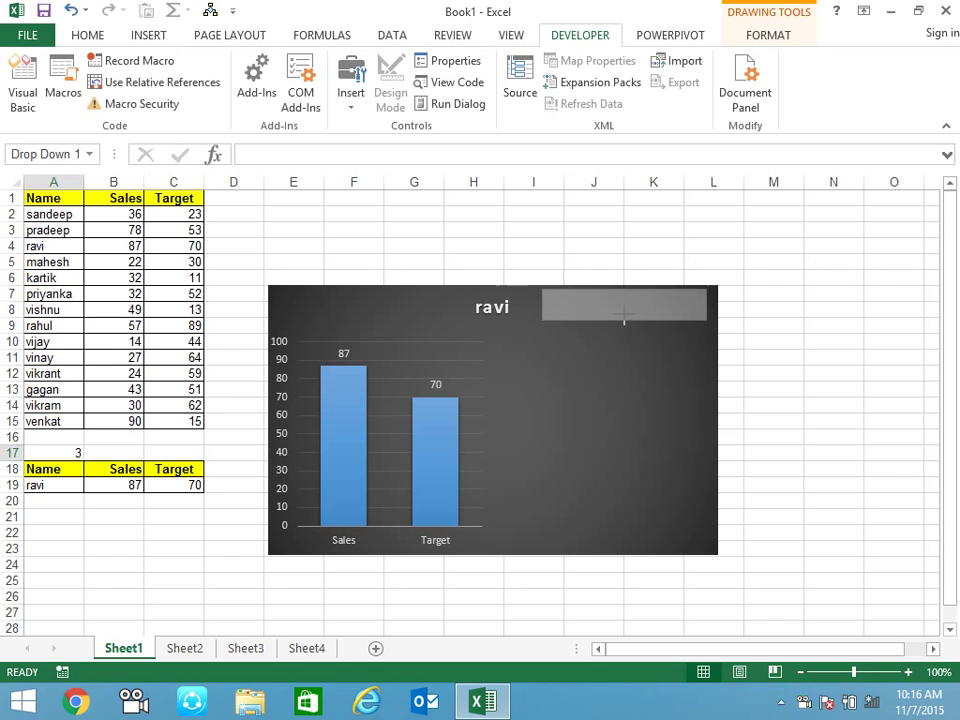
# - Give Drop Down 1 input range $A$2:$A$15, cell link $A$17 and 3-D shading
pyautogui.rightClick(633, 304)
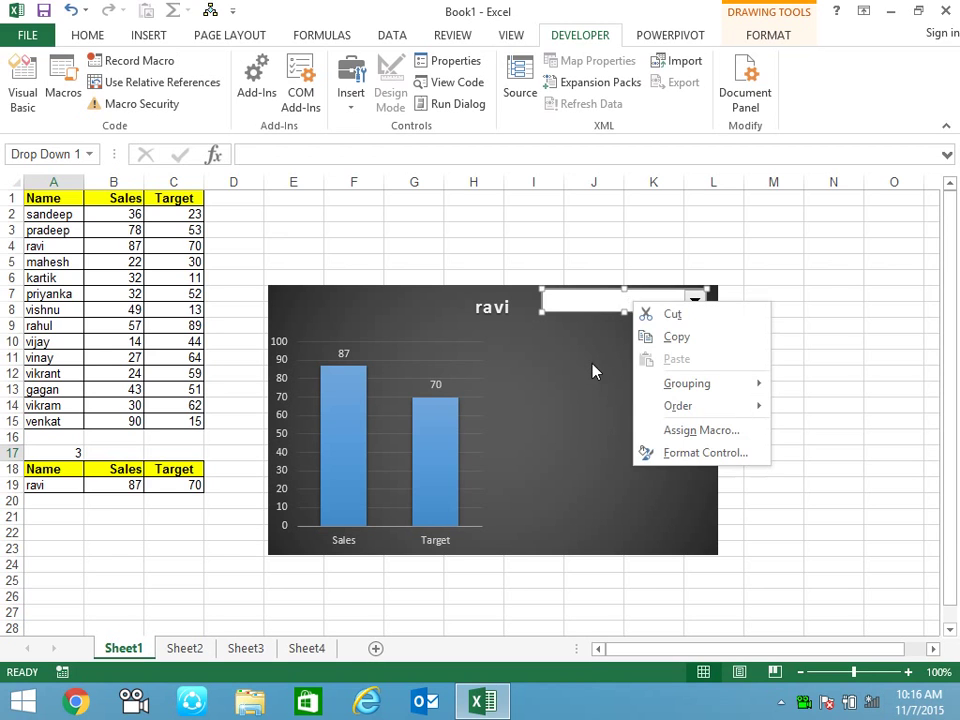
pyautogui.click(701, 454)
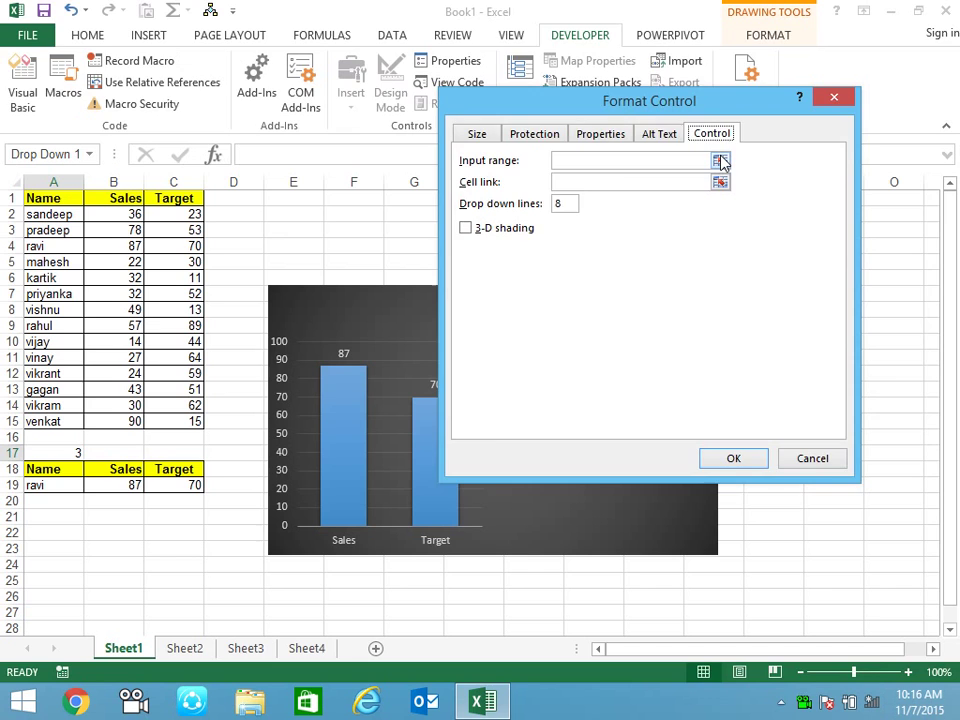
pyautogui.click(721, 161)
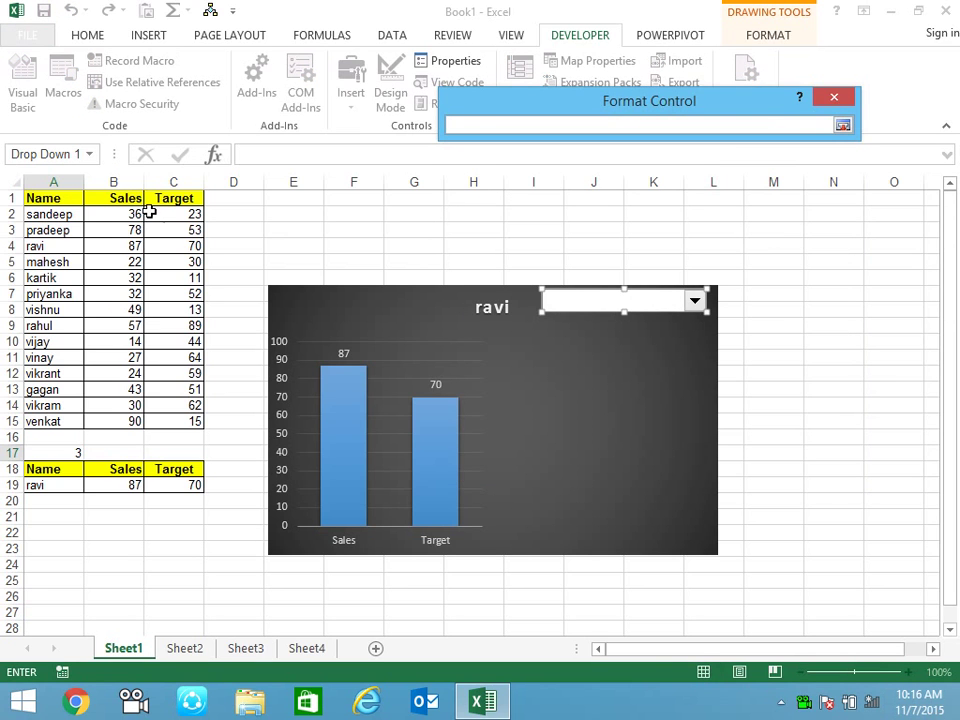
pyautogui.moveTo(60, 214); pyautogui.dragTo(58, 415)
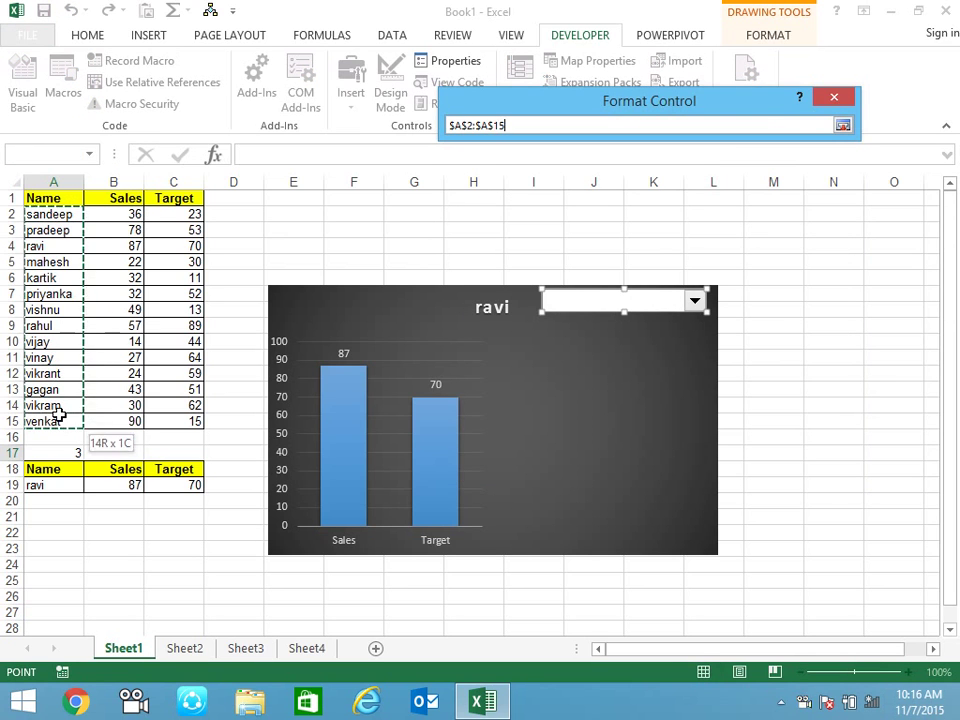
pyautogui.press('Return')
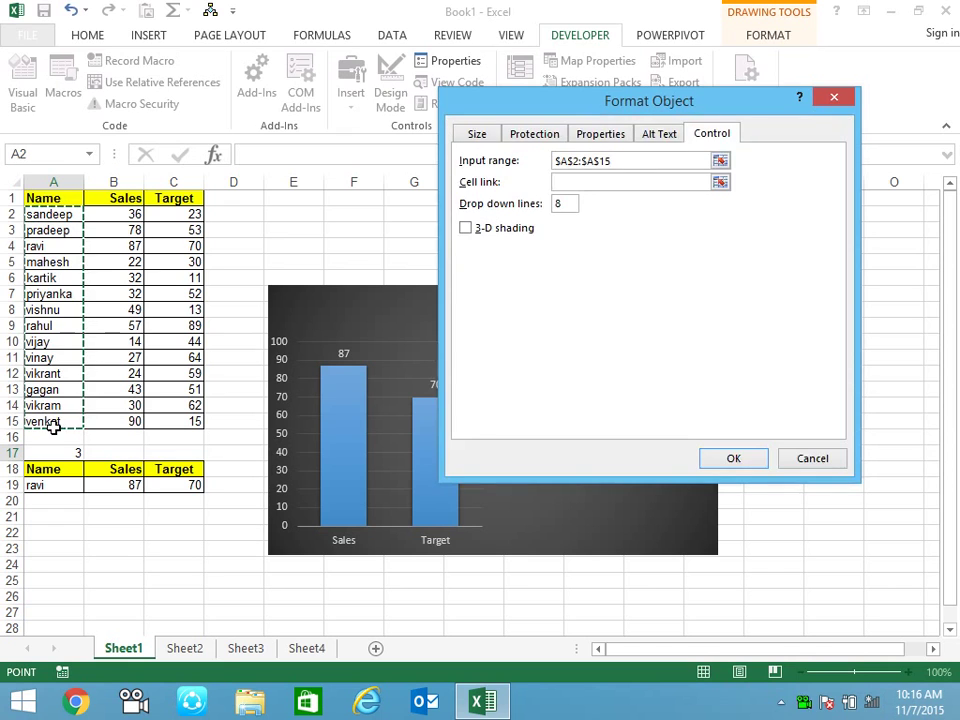
pyautogui.click(720, 183)
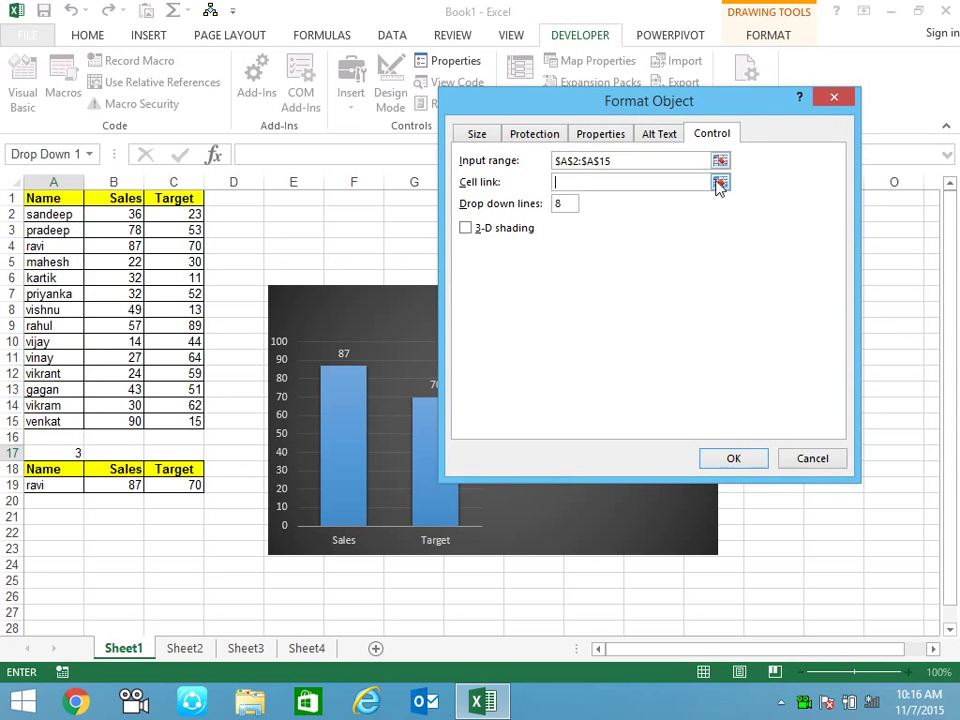
pyautogui.click(53, 452)
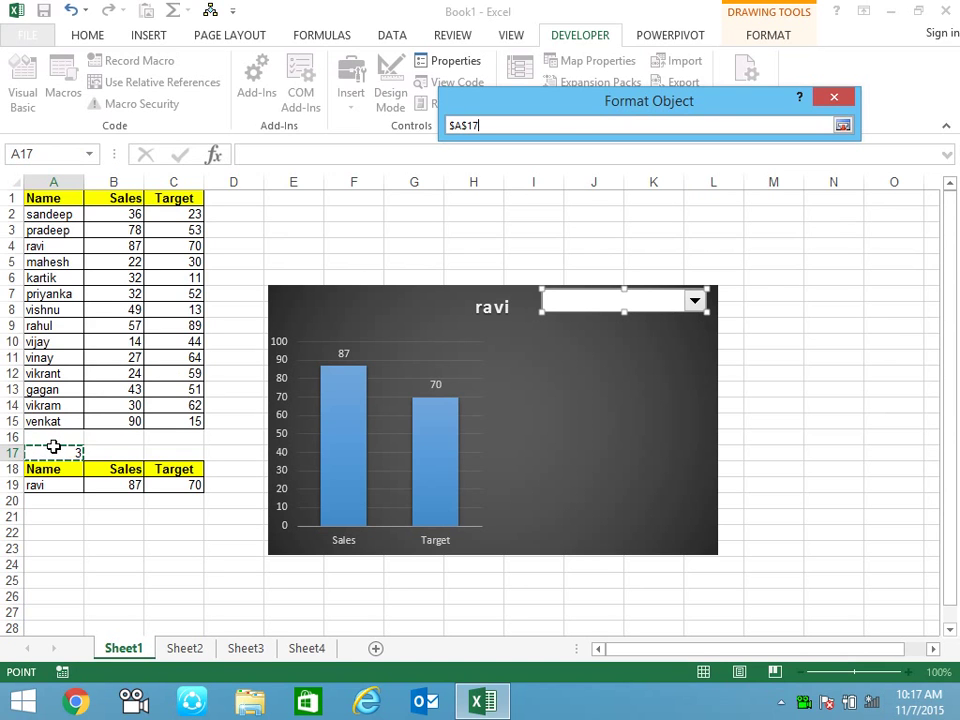
pyautogui.press('Return')
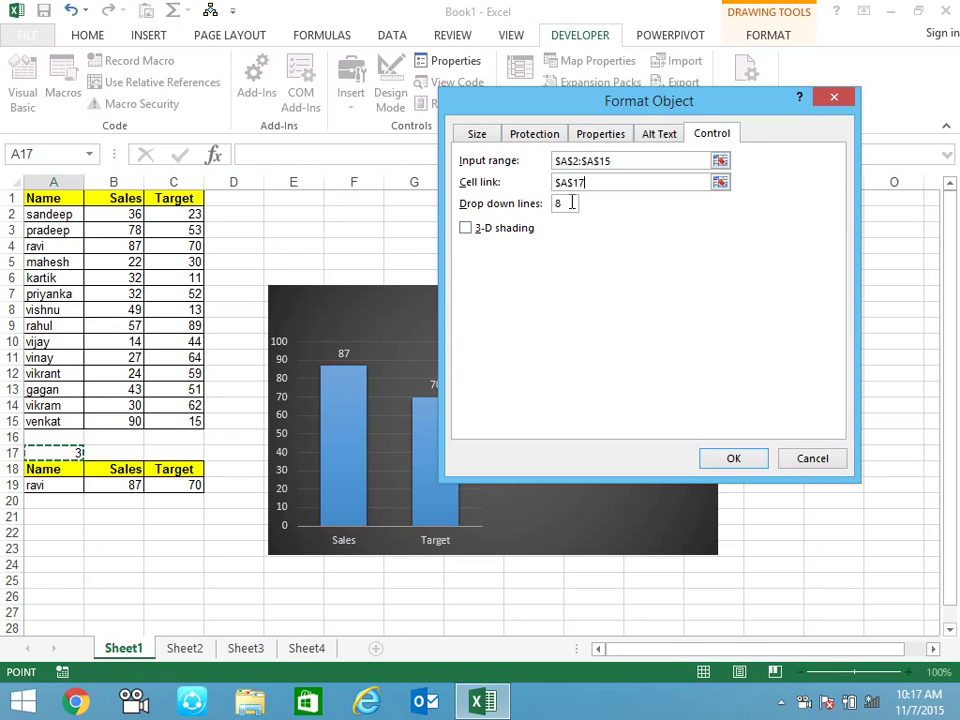
pyautogui.click(483, 230)
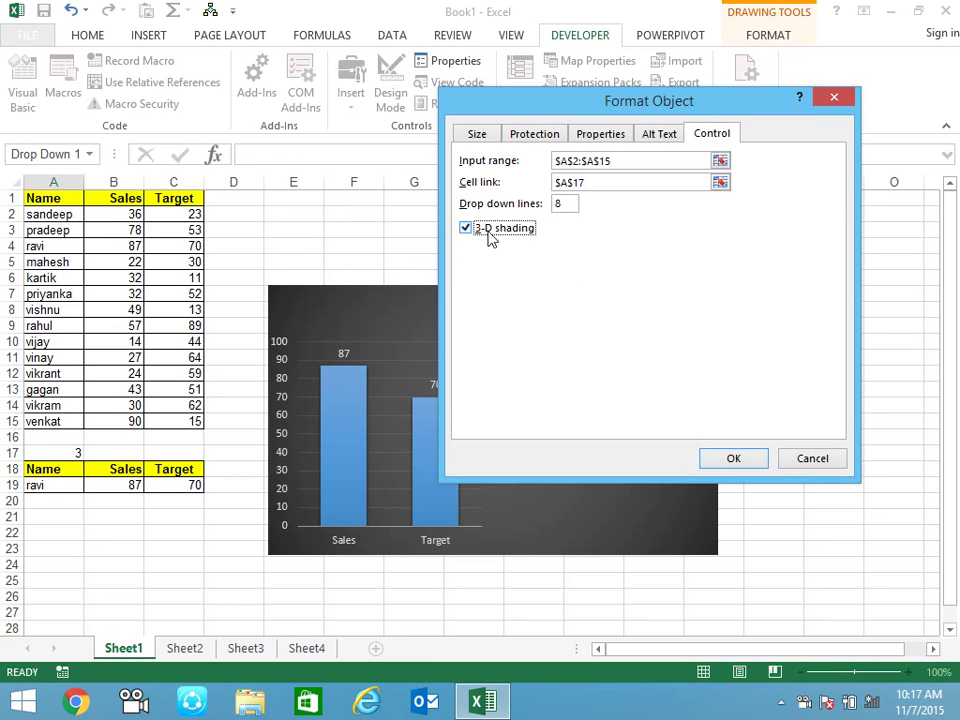
pyautogui.click(754, 455)
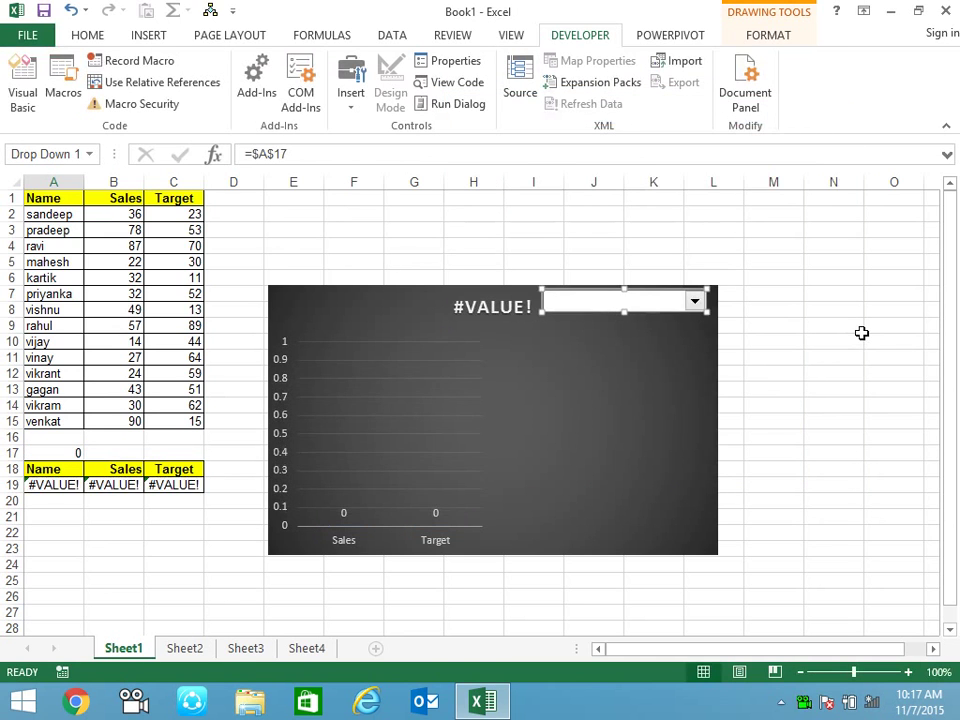
# - Test the drop-down by choosing ravi, vishnu, vikram, then kartik (32 and 11)
pyautogui.click(860, 331)
pyautogui.click(695, 301)
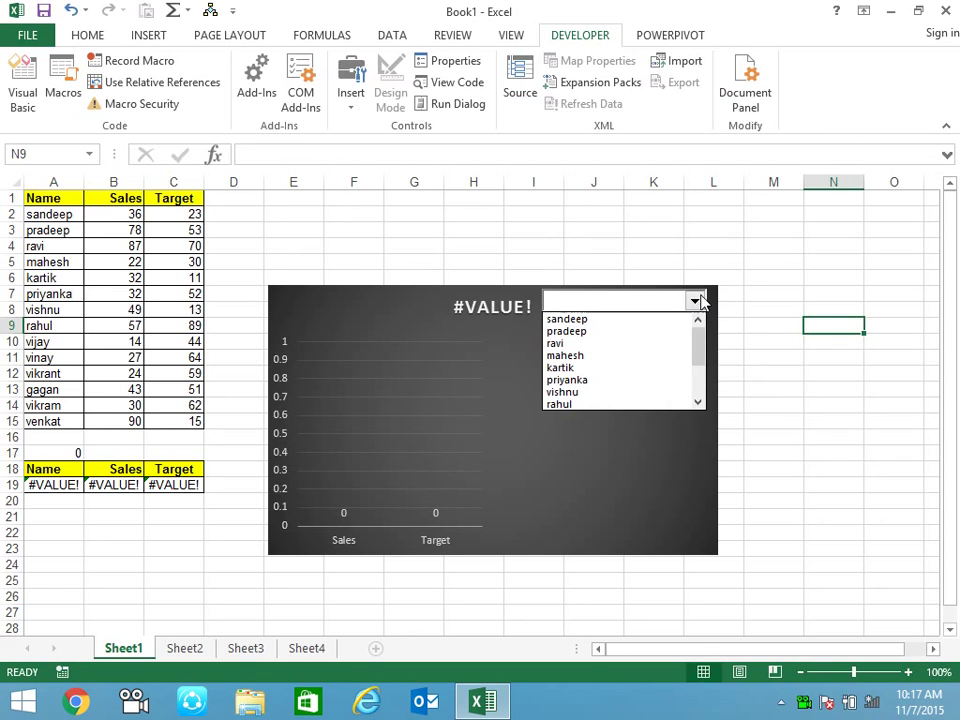
pyautogui.click(612, 344)
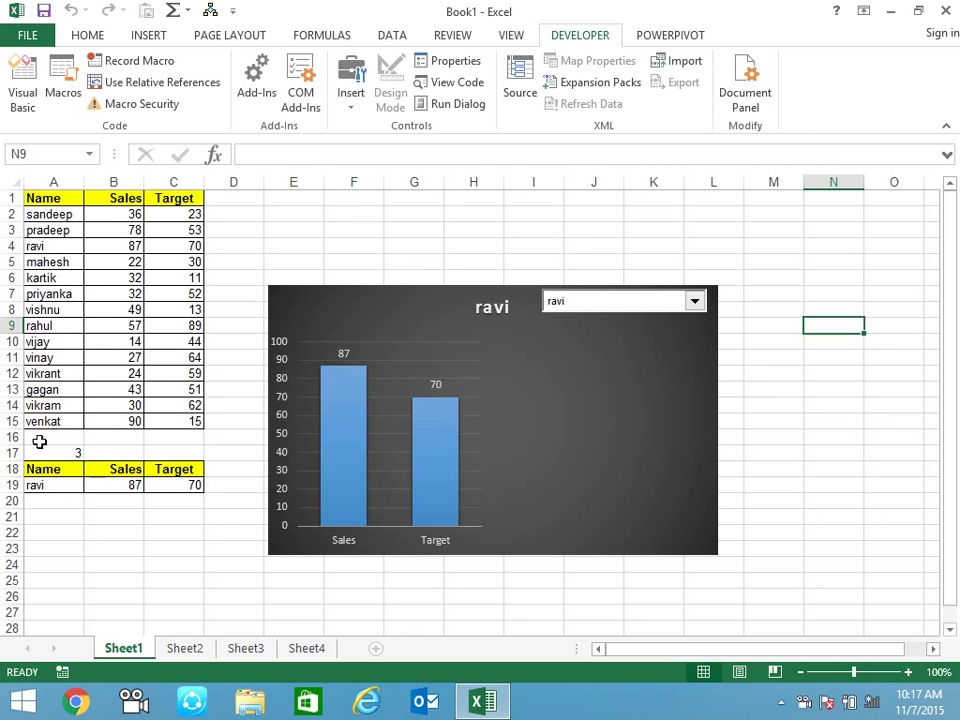
pyautogui.click(694, 300)
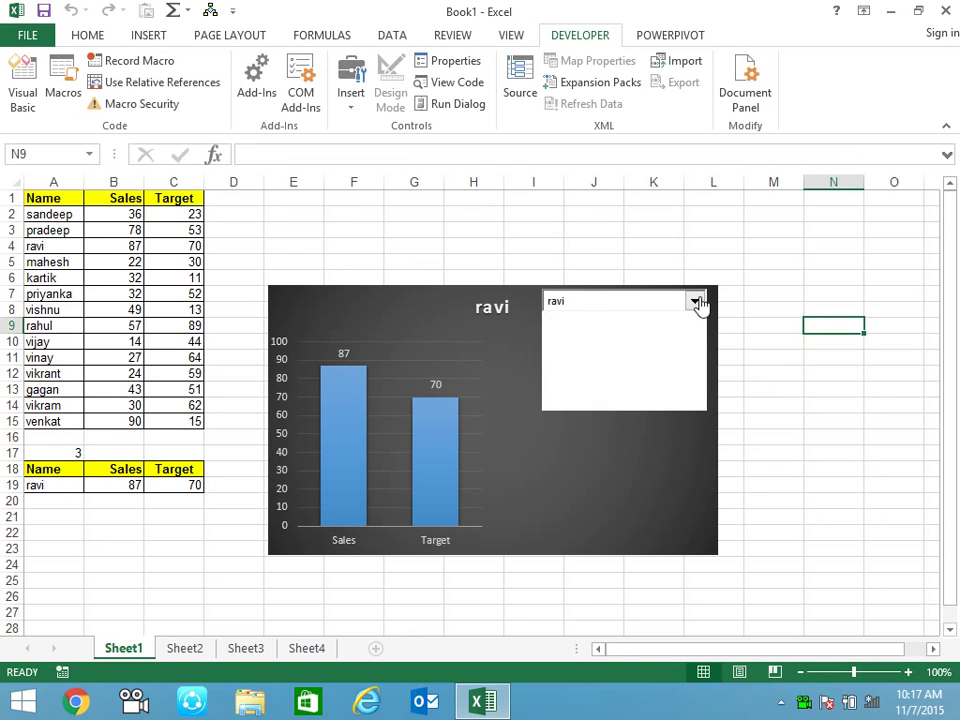
pyautogui.click(636, 367)
pyautogui.click(694, 300)
pyautogui.click(638, 393)
pyautogui.click(694, 300)
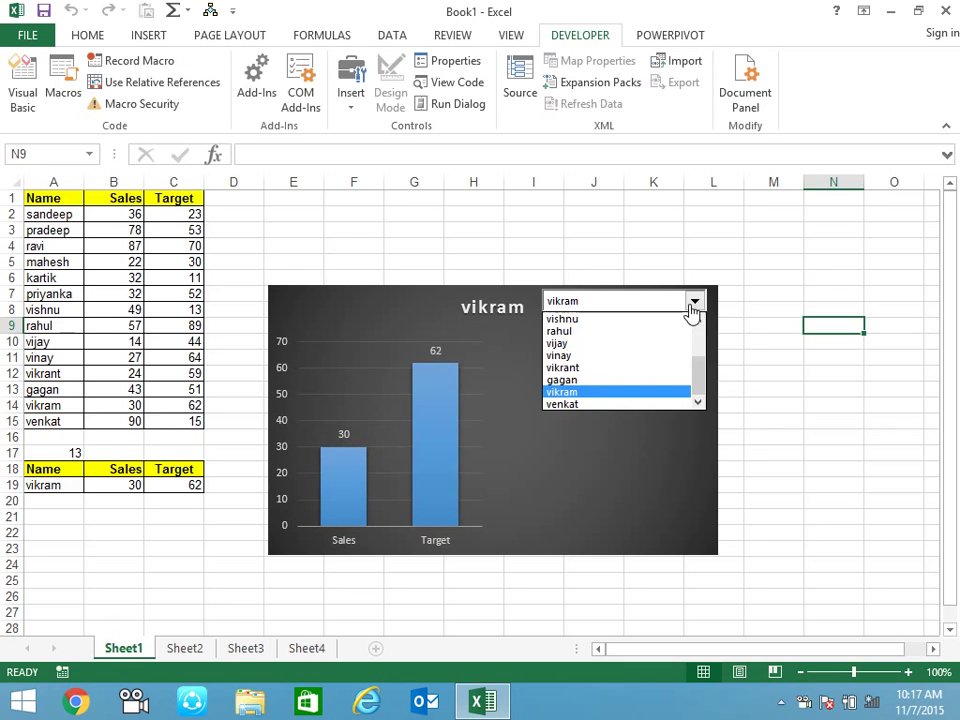
pyautogui.moveTo(697, 390); pyautogui.dragTo(697, 364)
pyautogui.click(637, 355)
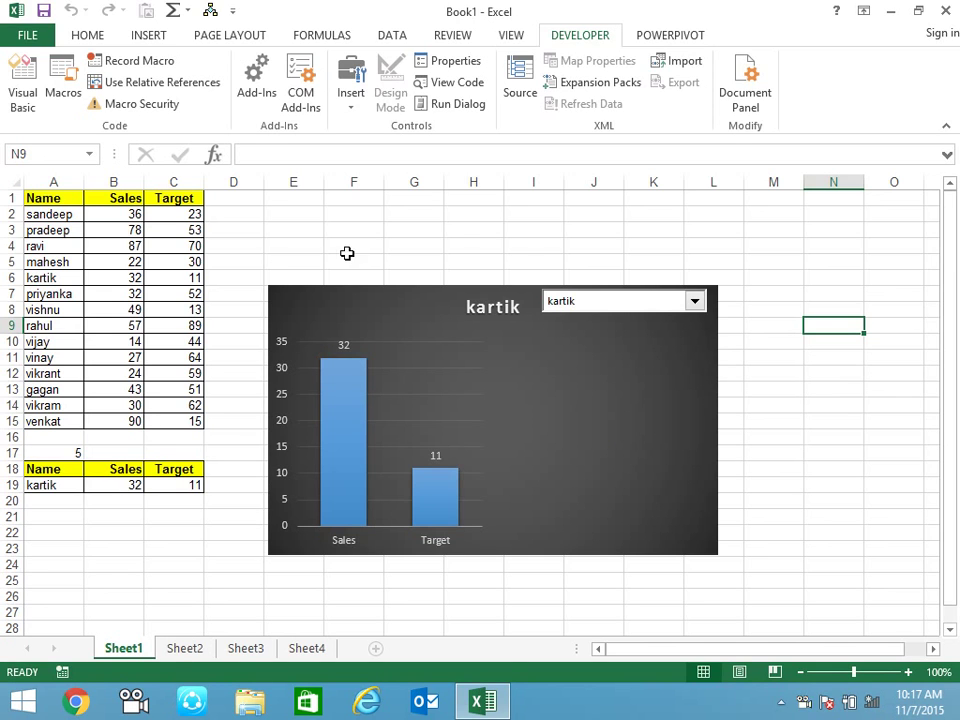
# - Enter 2 in cell B17
pyautogui.click(137, 452)
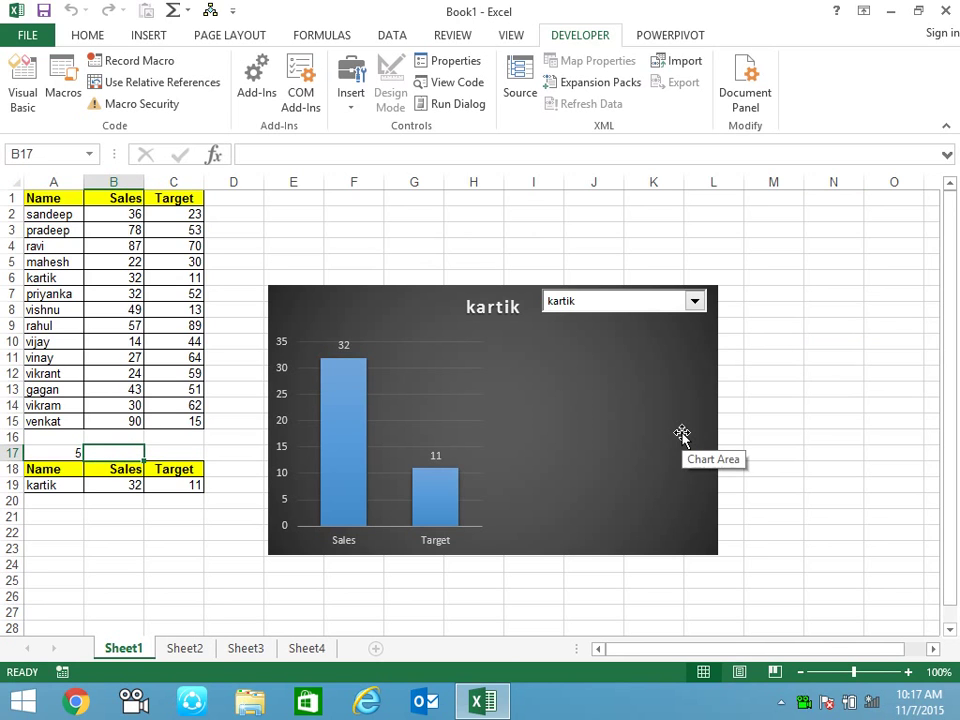
pyautogui.write('2')
pyautogui.press('Return')
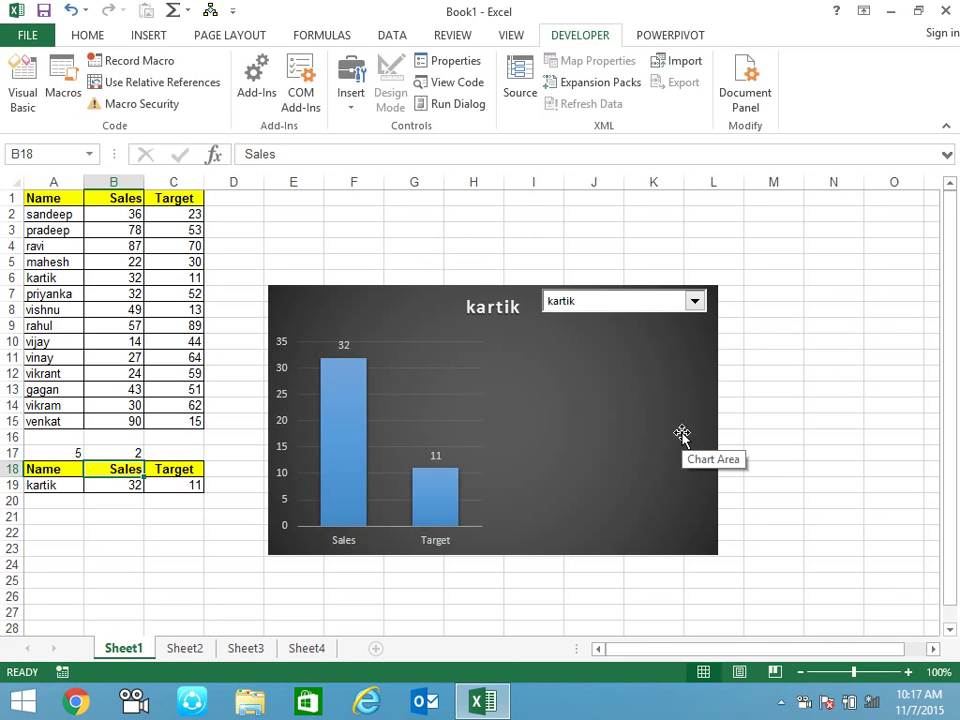
pyautogui.press('Up')
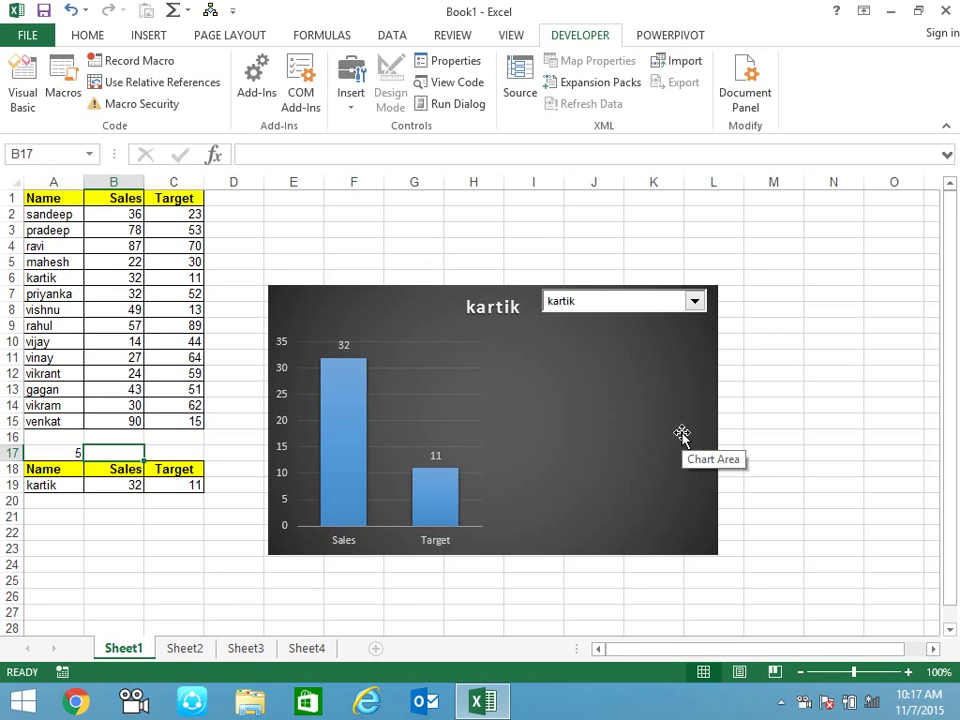
# - Draw a list box on the chart's right side beneath the drop-down and widen it
pyautogui.click(353, 97)
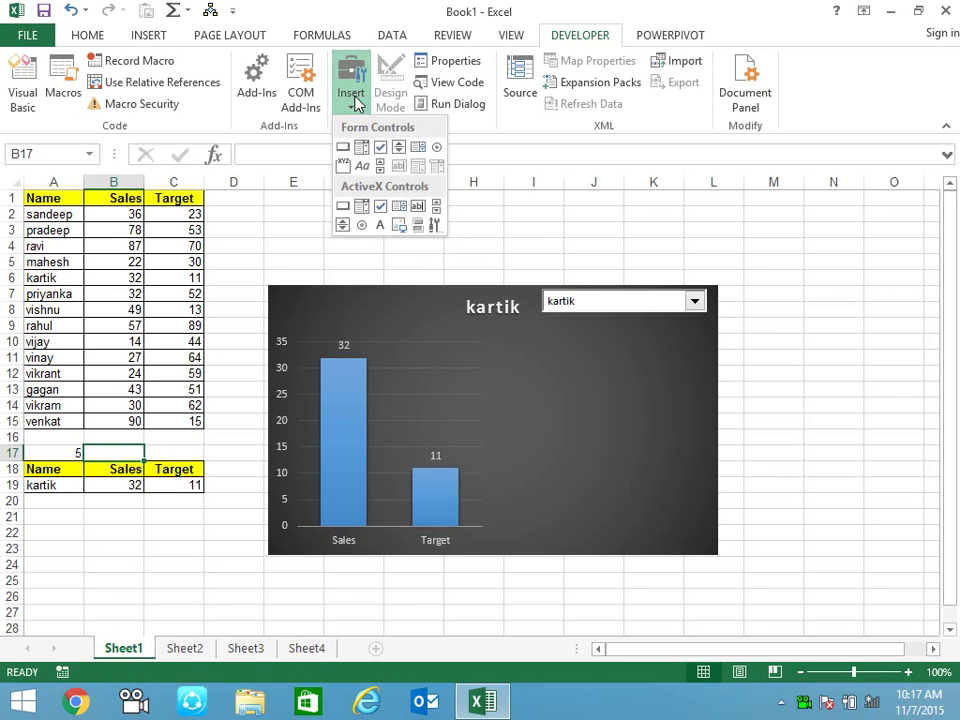
pyautogui.click(418, 148)
pyautogui.moveTo(598, 352); pyautogui.dragTo(707, 525)
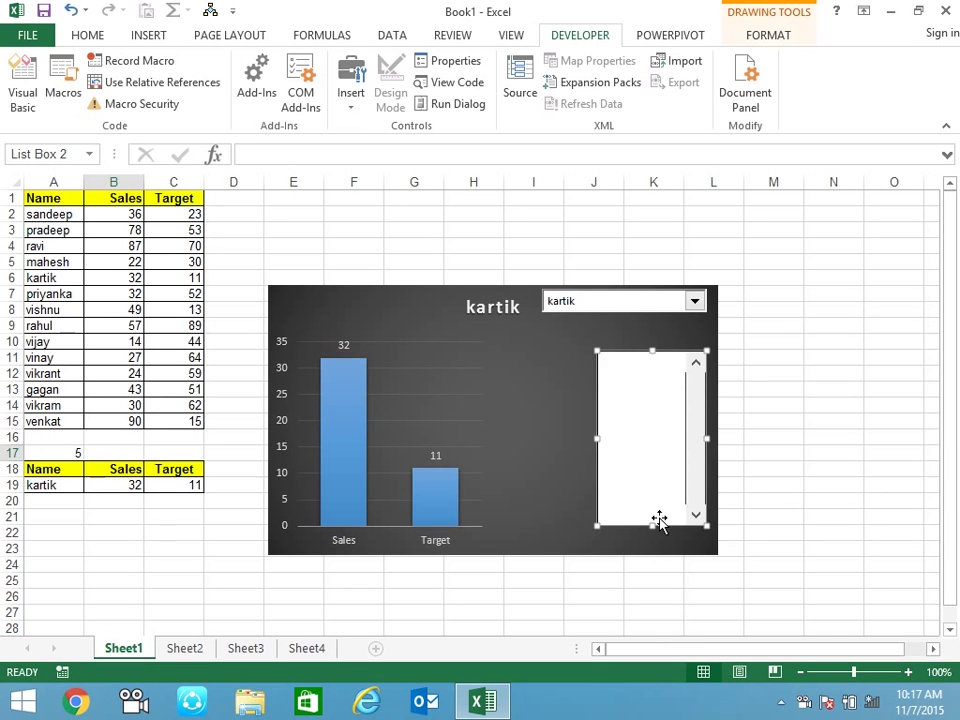
pyautogui.moveTo(597, 447); pyautogui.dragTo(585, 447)
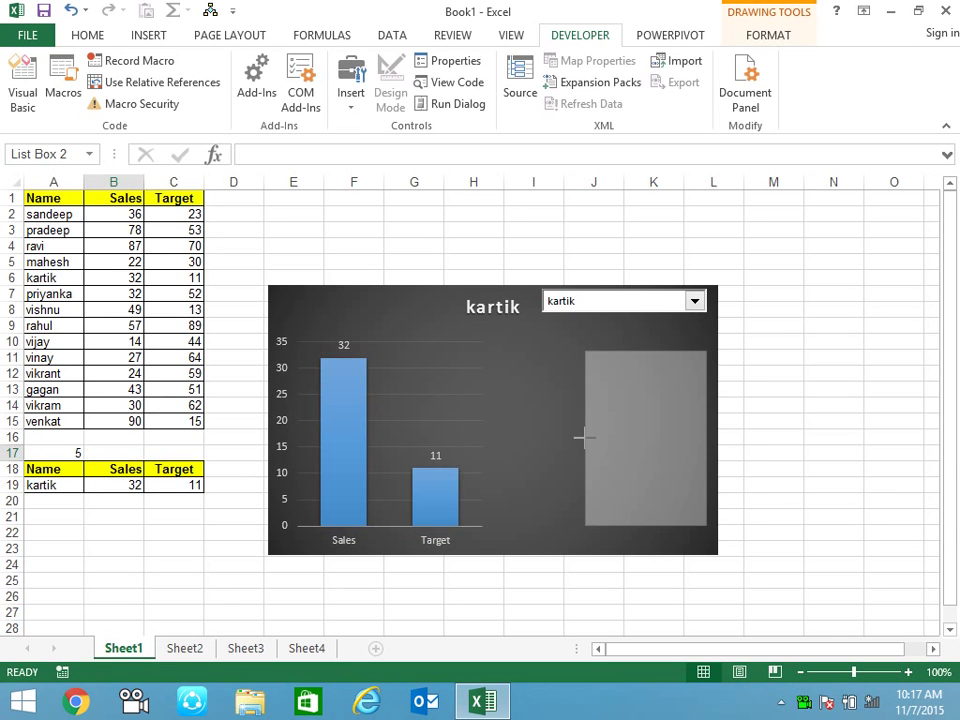
# - Open the list box's Format Control settings
pyautogui.rightClick(662, 397)
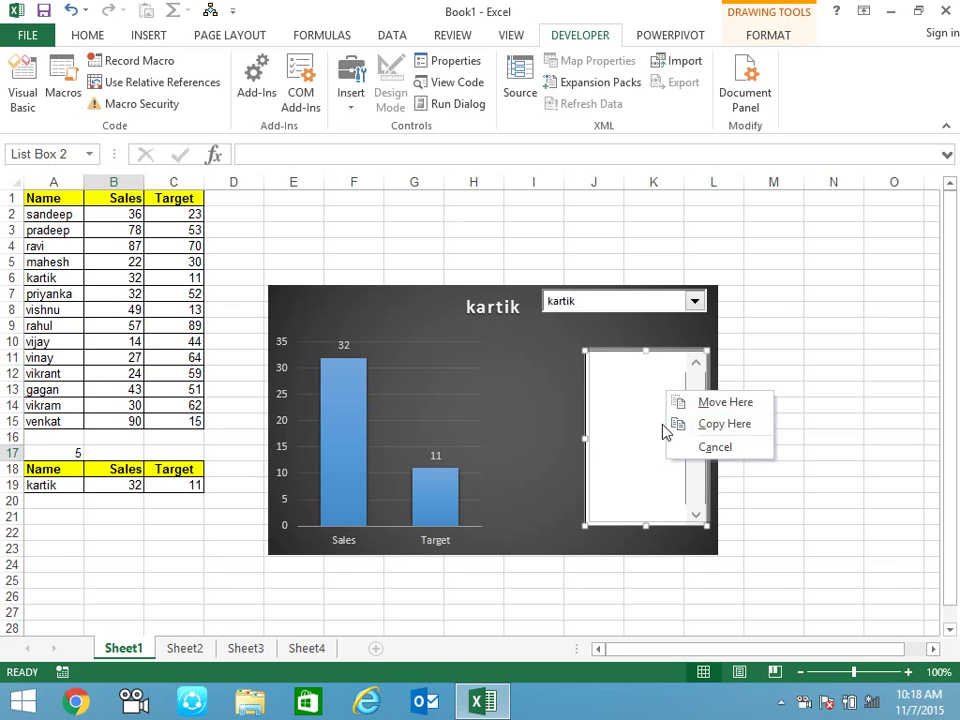
pyautogui.rightClick(617, 430)
pyautogui.click(844, 392)
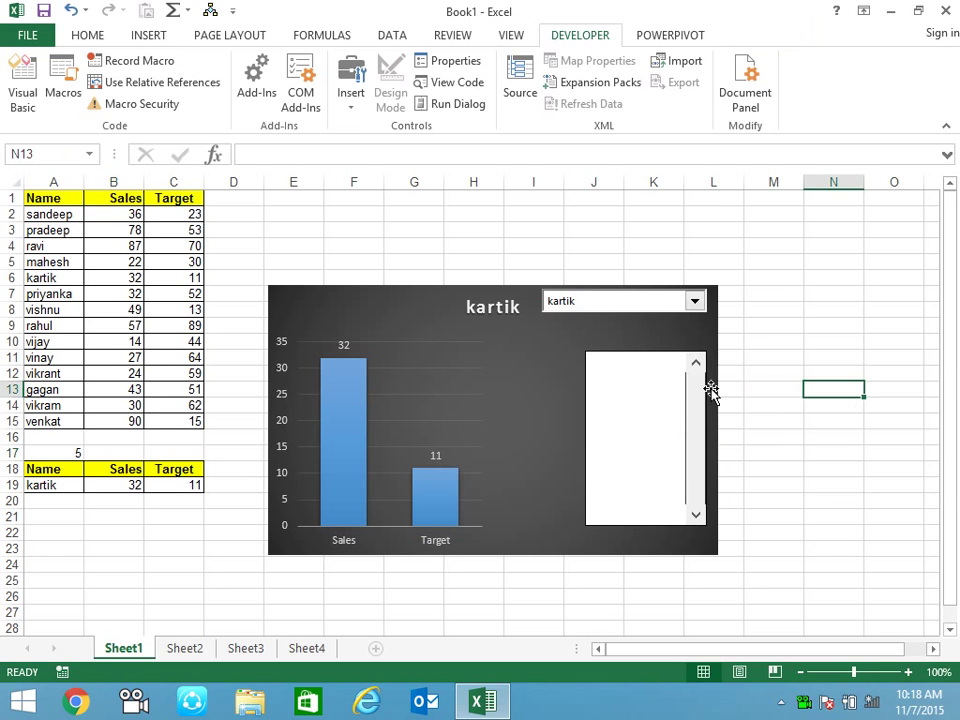
pyautogui.rightClick(692, 400)
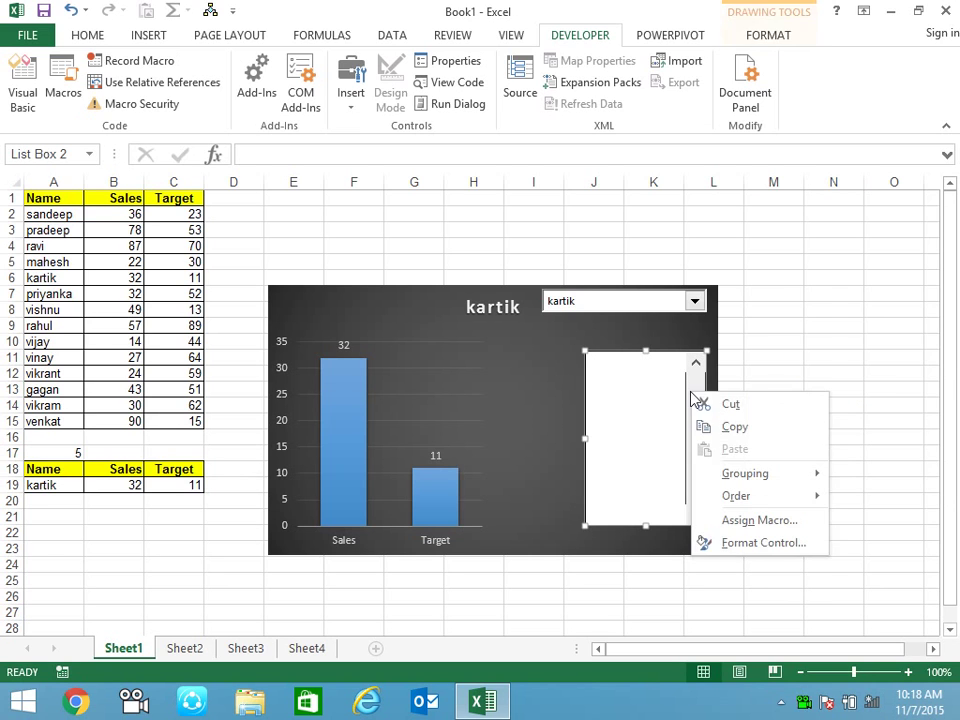
pyautogui.click(766, 542)
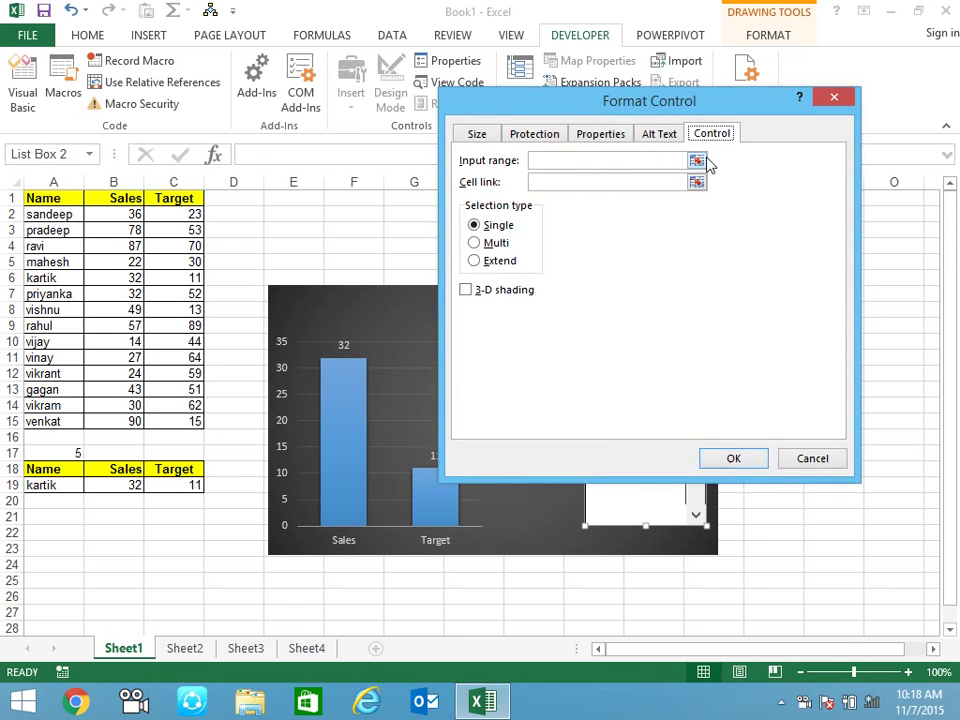
# - Give List Box 2 input range $A$2:$A$15, cell link $B$17 and 3-D shading, then pick kartik
pyautogui.click(697, 162)
pyautogui.moveTo(77, 214); pyautogui.dragTo(66, 421)
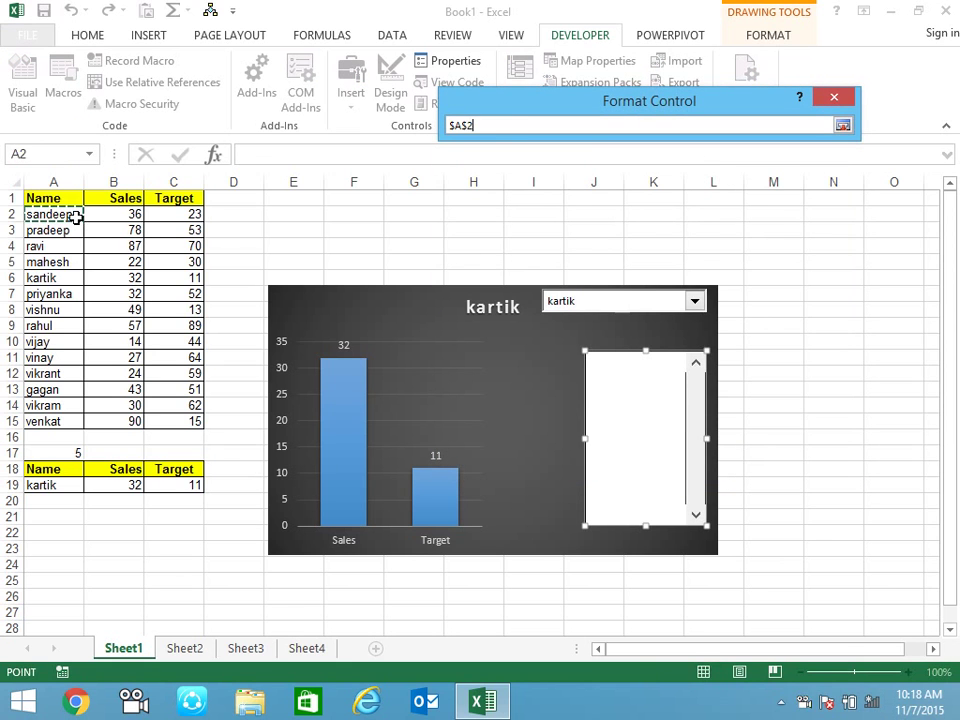
pyautogui.press('Return')
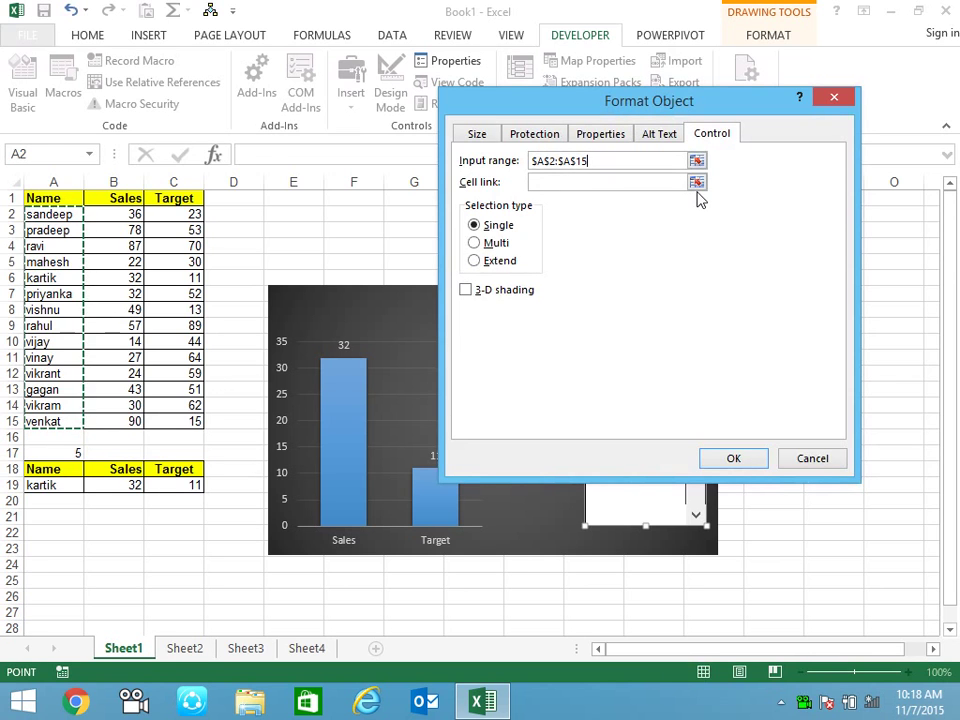
pyautogui.click(697, 182)
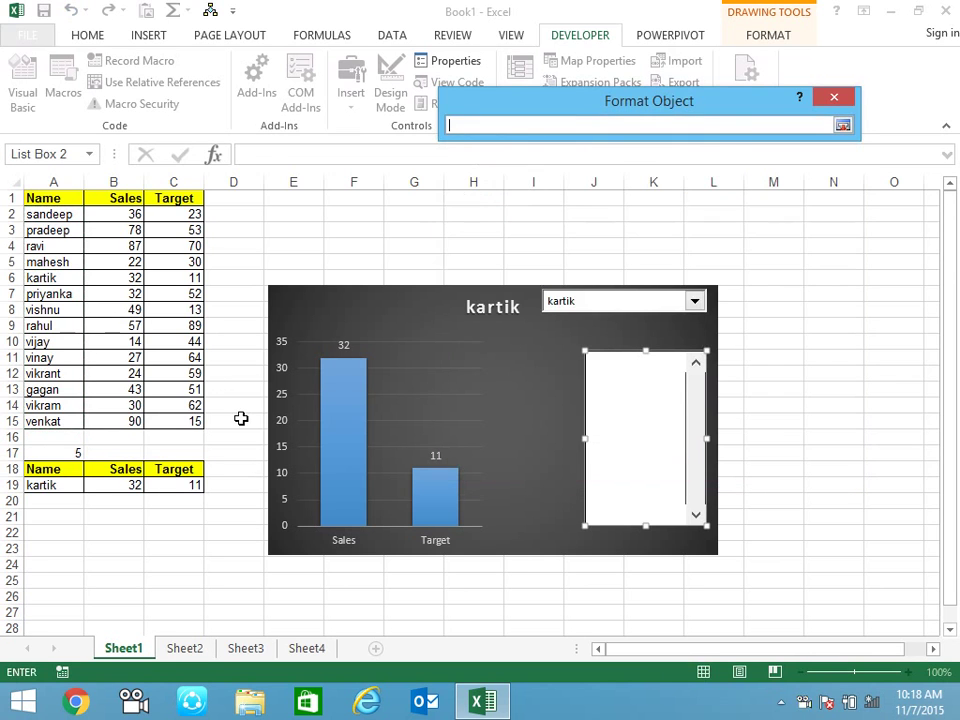
pyautogui.click(126, 453)
pyautogui.press('Return')
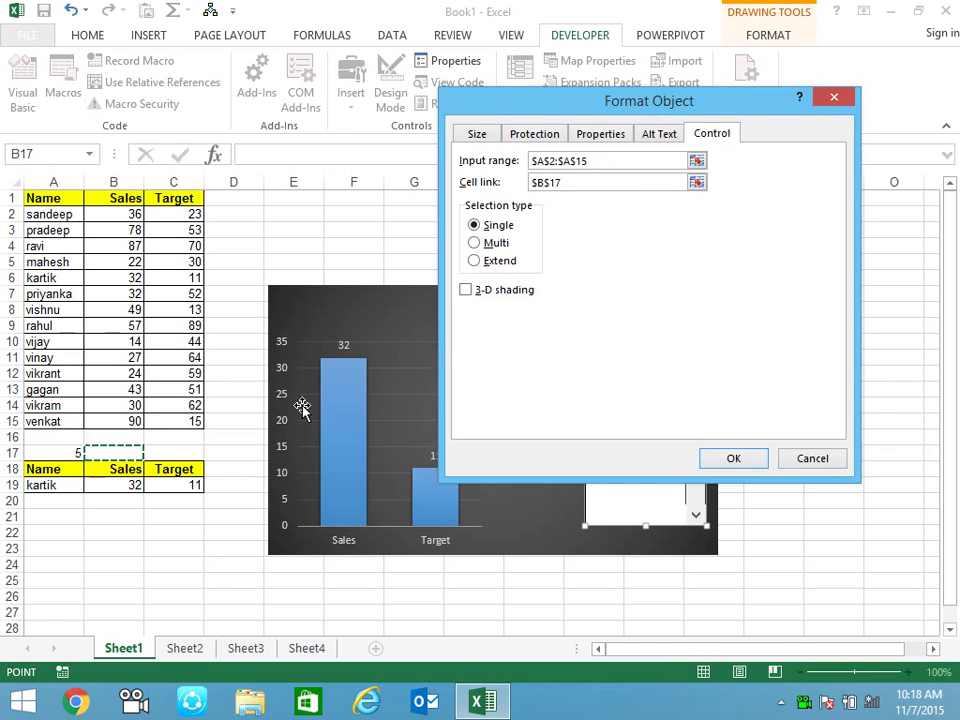
pyautogui.click(477, 293)
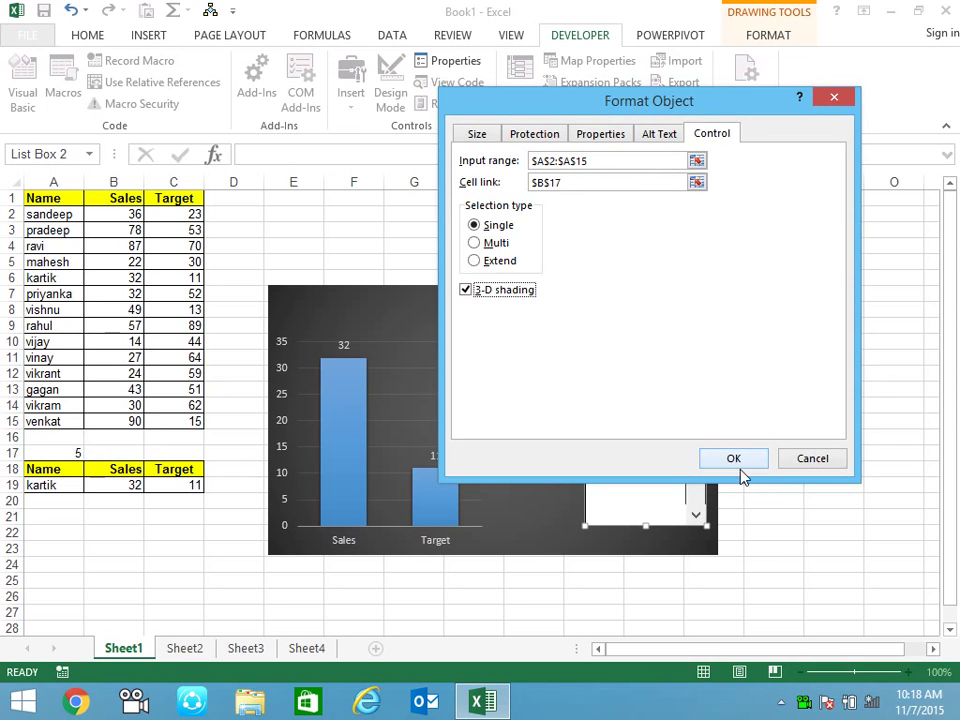
pyautogui.click(736, 461)
pyautogui.click(858, 371)
pyautogui.moveTo(638, 390); pyautogui.dragTo(622, 392)
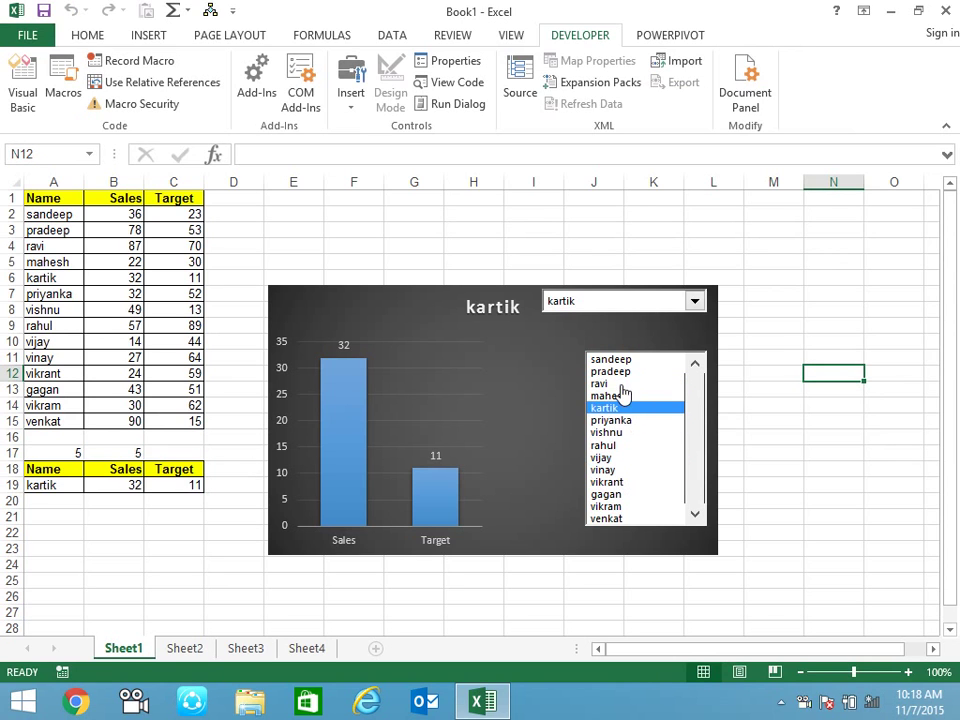
# - Choose priyanka in the list box and set A20 to =INDEX(A$2:A$15,$B$17)
pyautogui.click(624, 371)
pyautogui.click(626, 420)
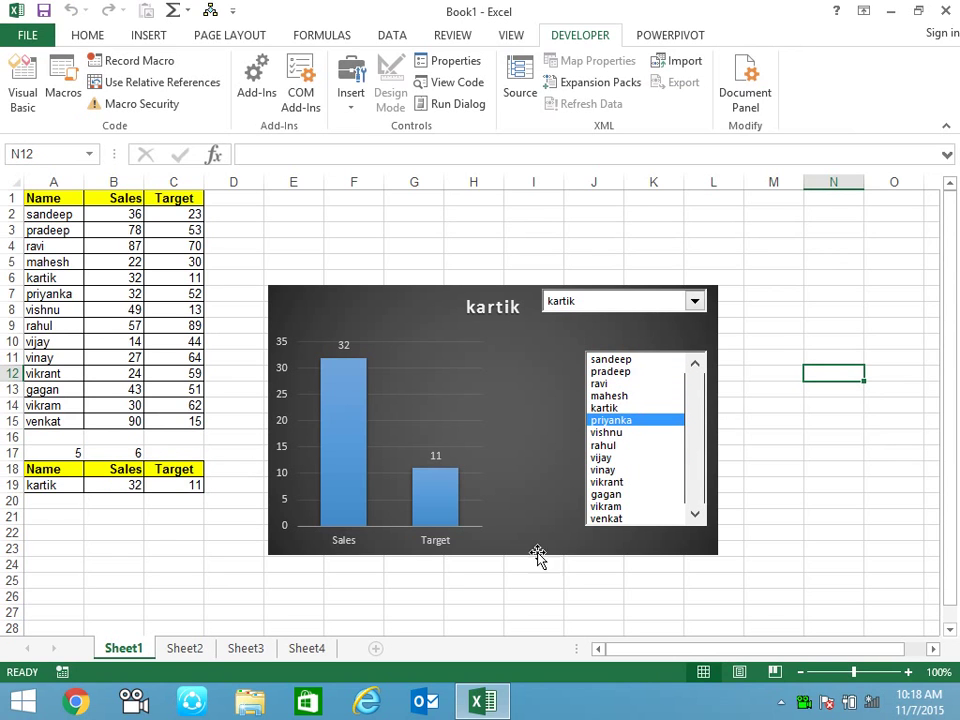
pyautogui.click(45, 502)
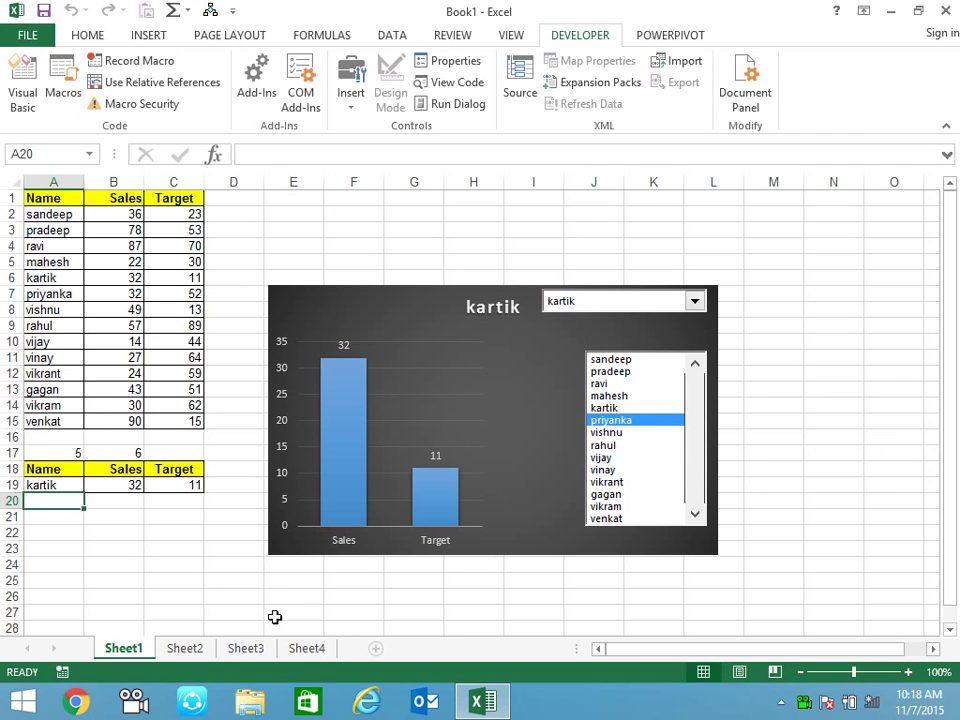
pyautogui.hotkey('ctrl', 'd')
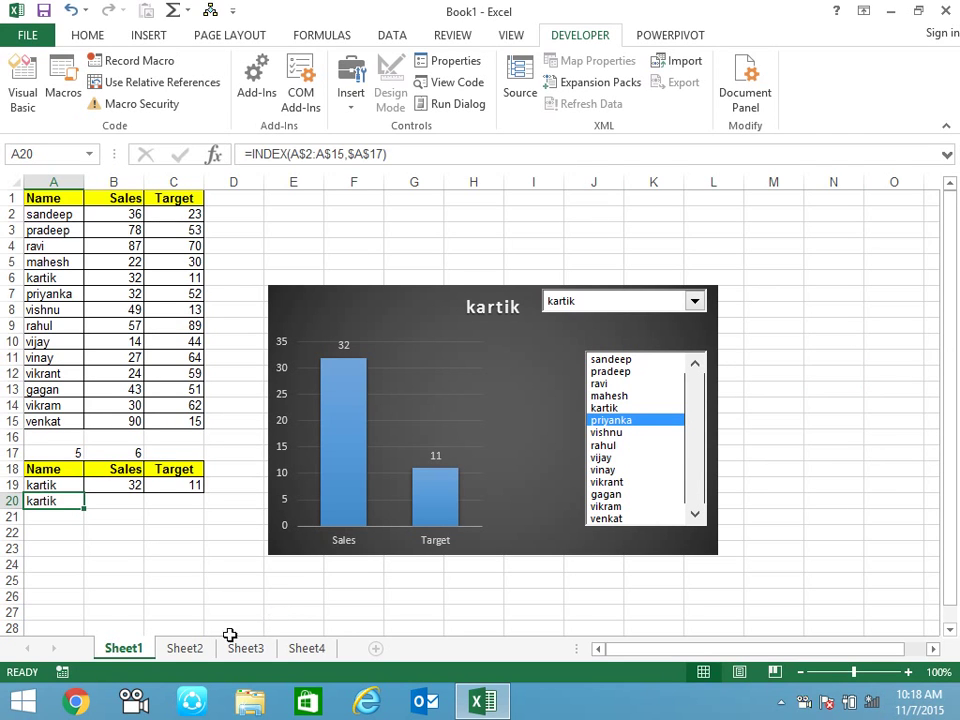
pyautogui.press('F2')
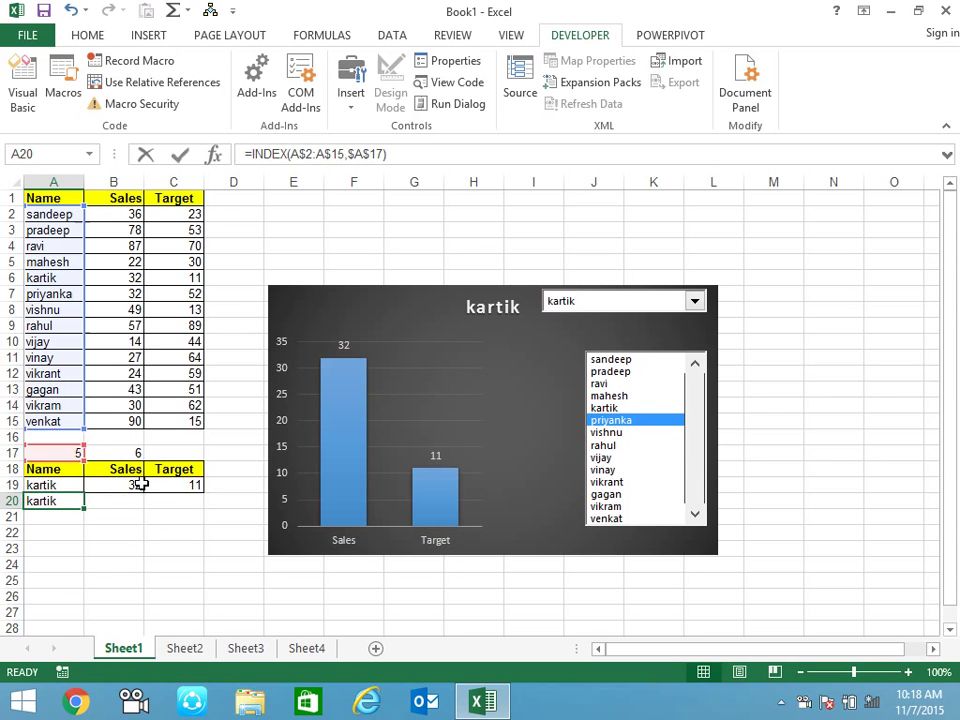
pyautogui.moveTo(82, 453); pyautogui.dragTo(112, 452)
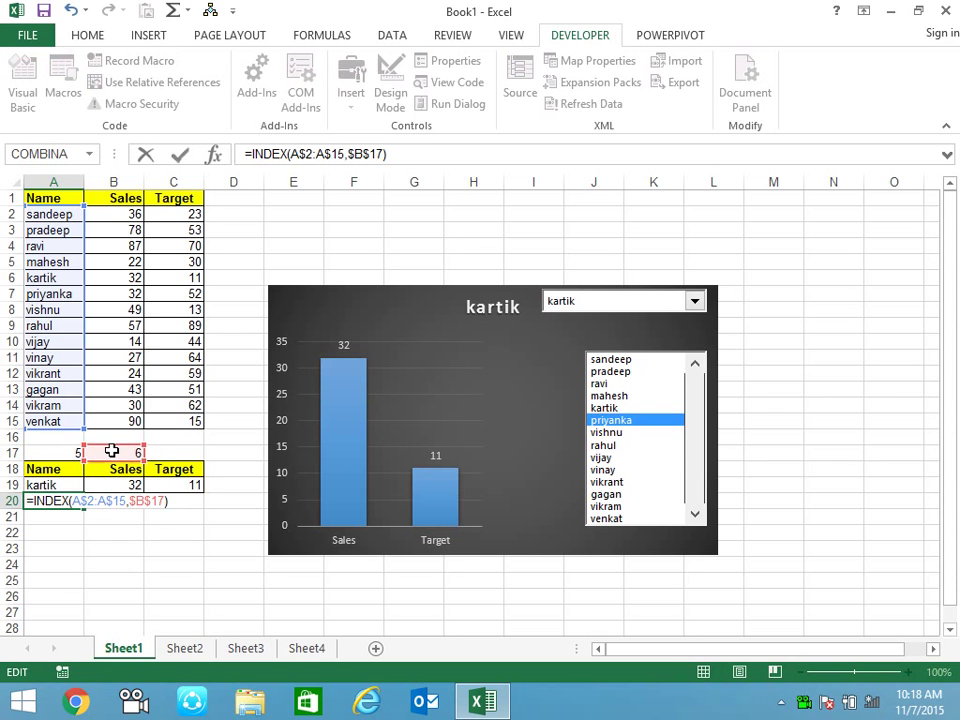
pyautogui.press('Return')
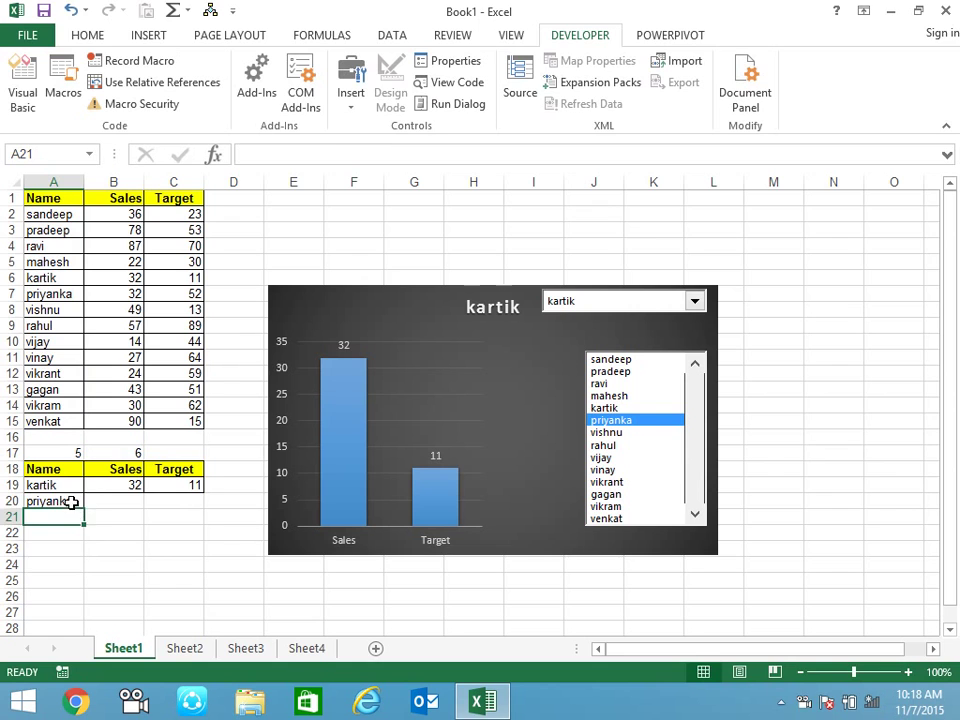
# - Fill A20's formula across to C20, showing priyanka, 32 and 52
pyautogui.click(72, 503)
pyautogui.moveTo(85, 510); pyautogui.dragTo(180, 503)
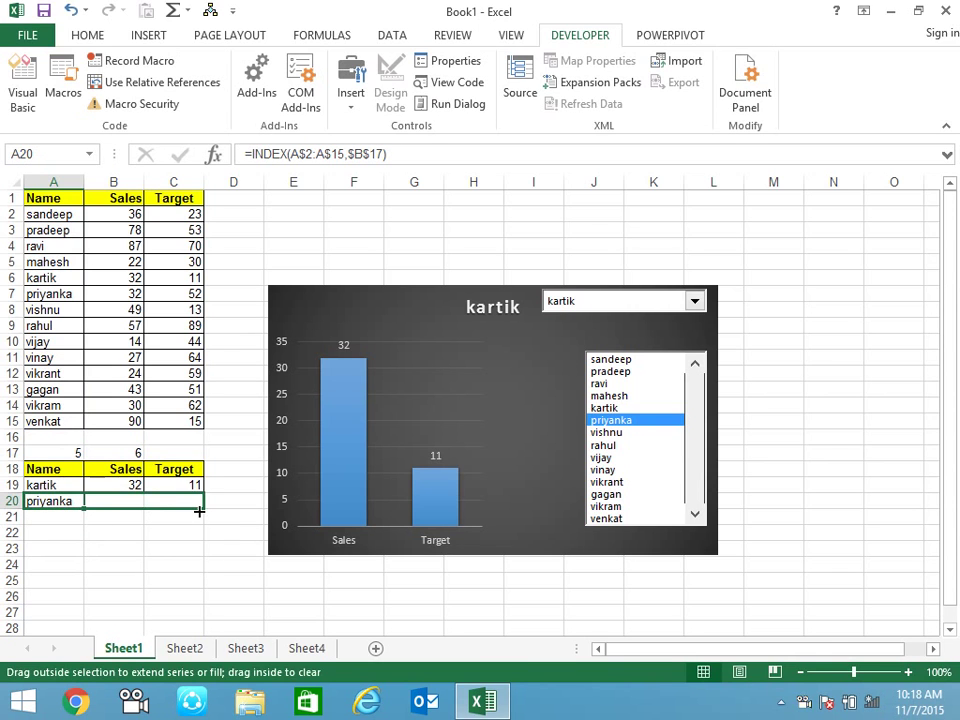
pyautogui.click(167, 545)
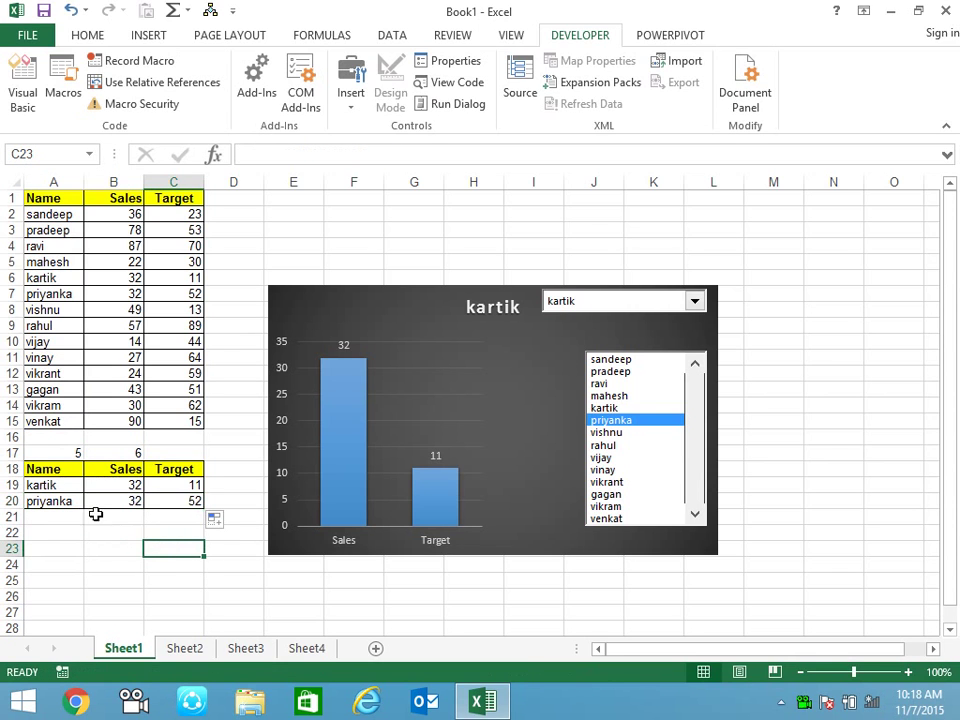
pyautogui.click(364, 456)
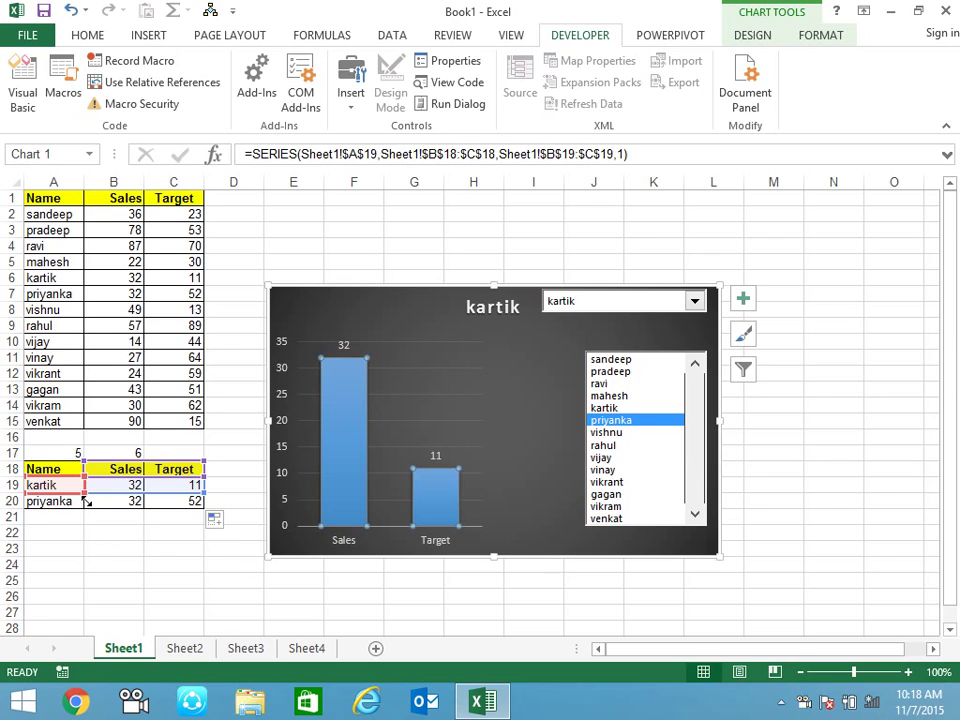
# - Switch the chart's rows and columns and extend its data to row 20 for kartik versus priyanka
pyautogui.moveTo(86, 502); pyautogui.dragTo(85, 509)
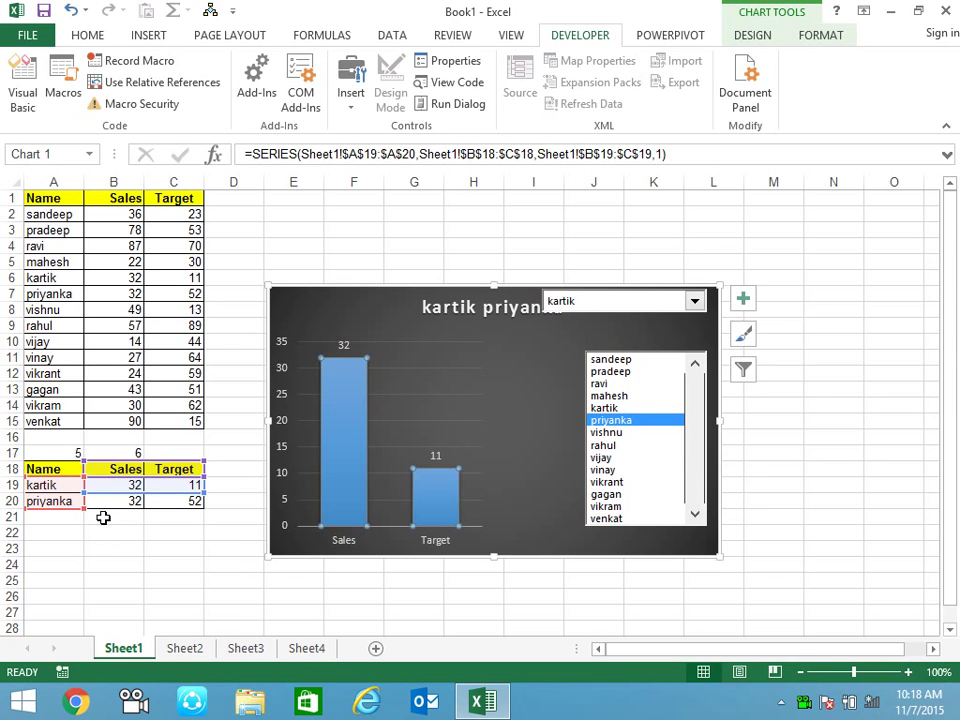
pyautogui.moveTo(86, 509); pyautogui.dragTo(78, 493)
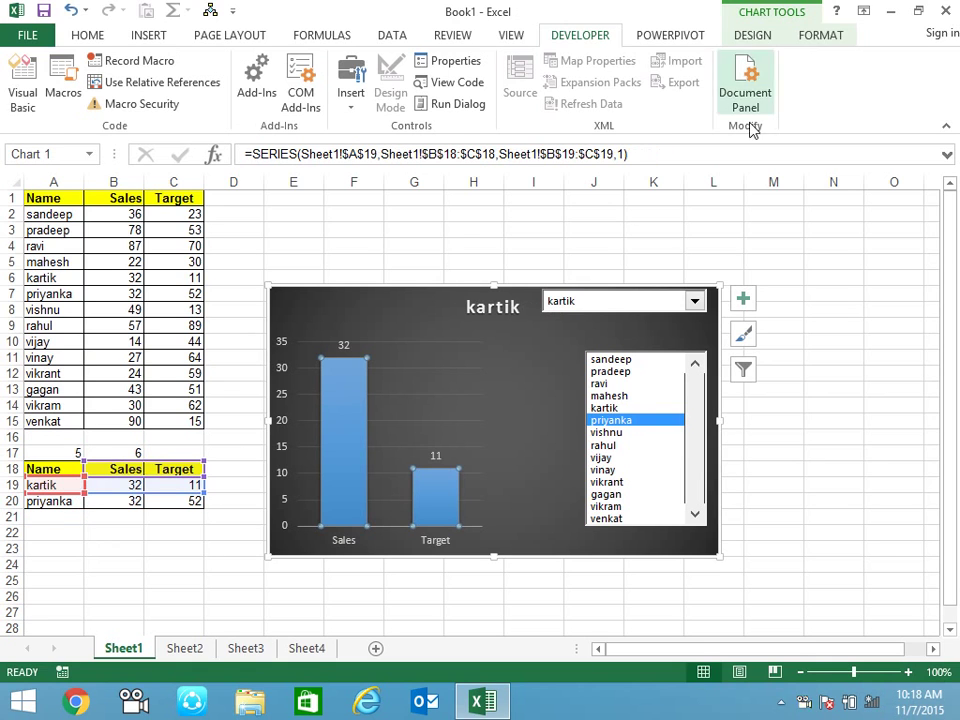
pyautogui.click(746, 38)
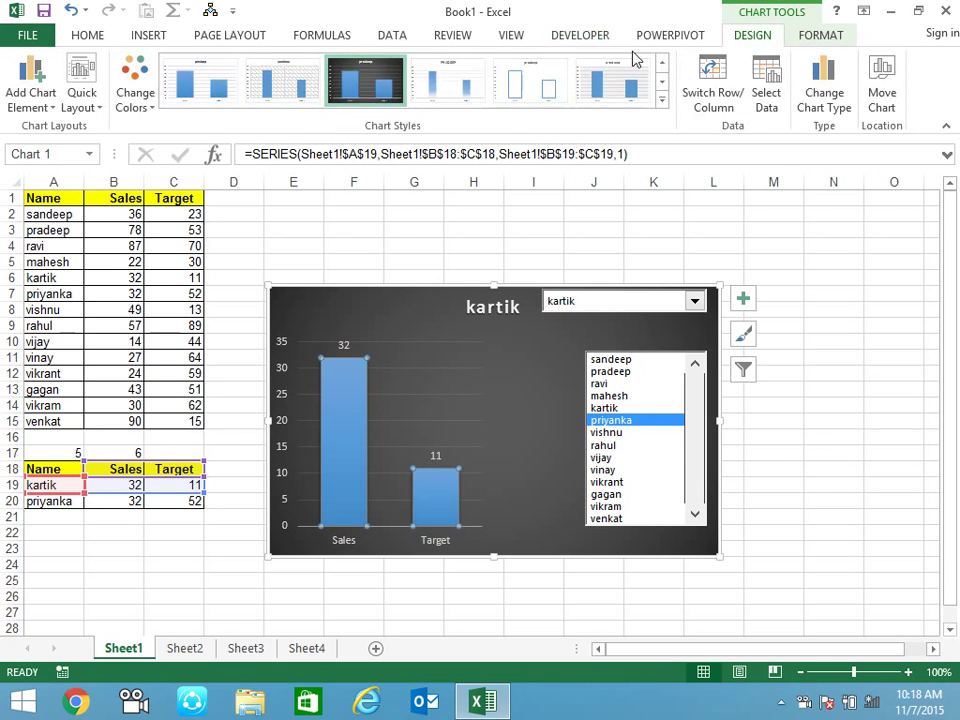
pyautogui.click(718, 88)
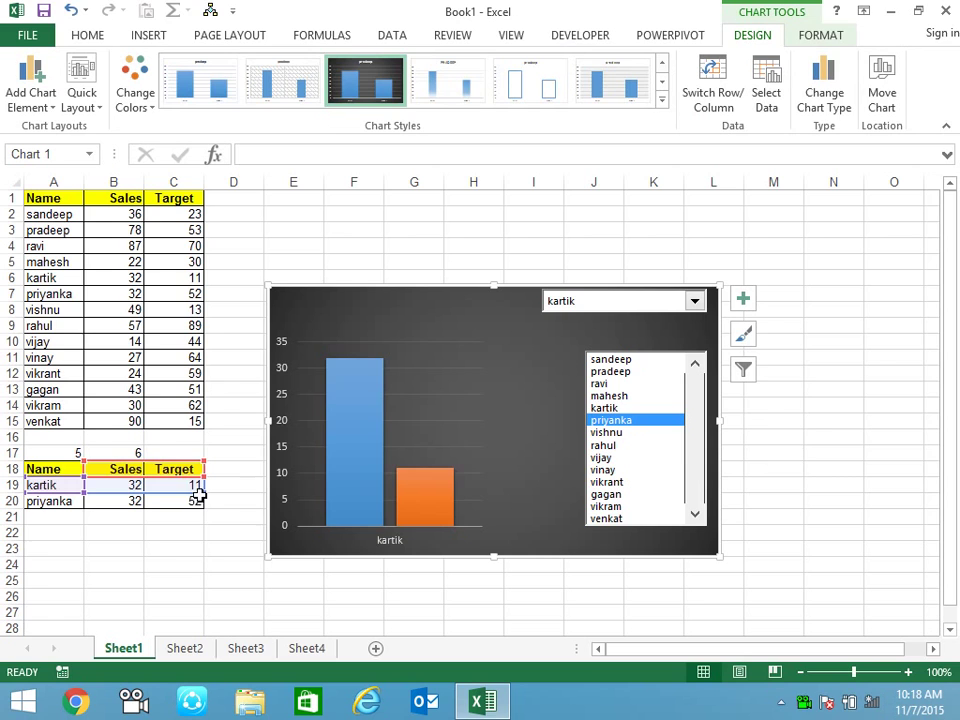
pyautogui.moveTo(204, 492); pyautogui.dragTo(205, 509)
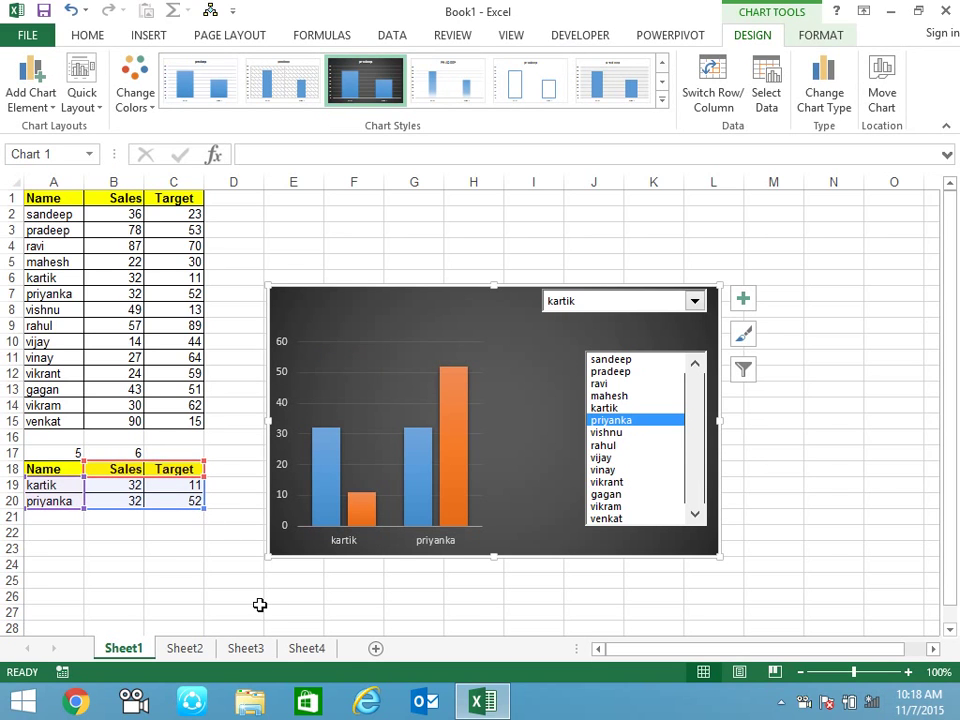
pyautogui.click(851, 420)
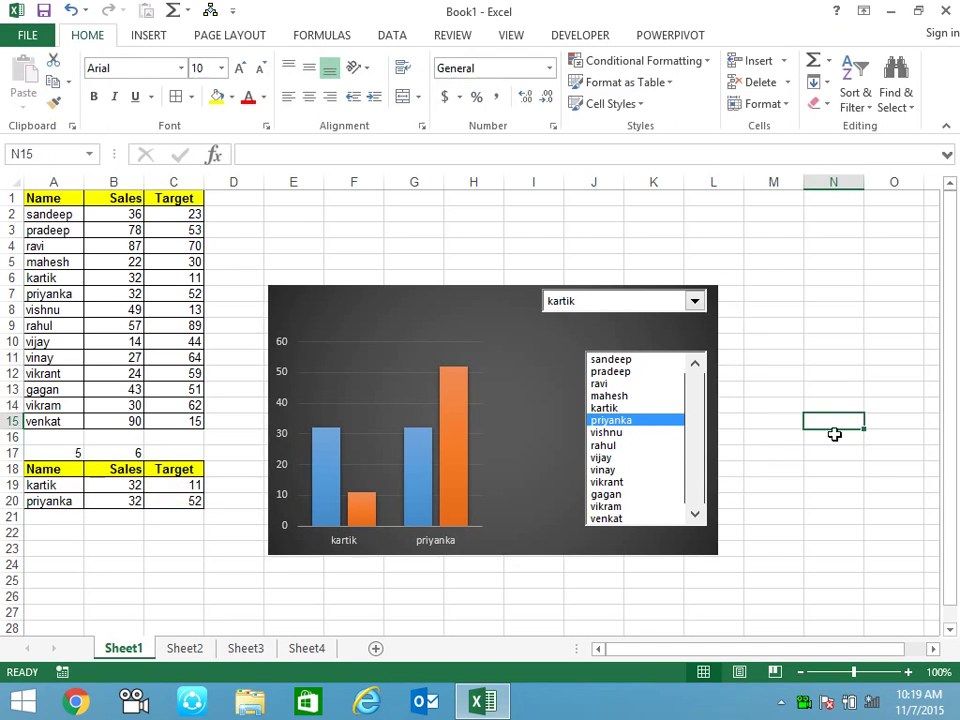
# - Pick kartik as the second person in the list box and rahul in the drop-down
pyautogui.click(642, 482)
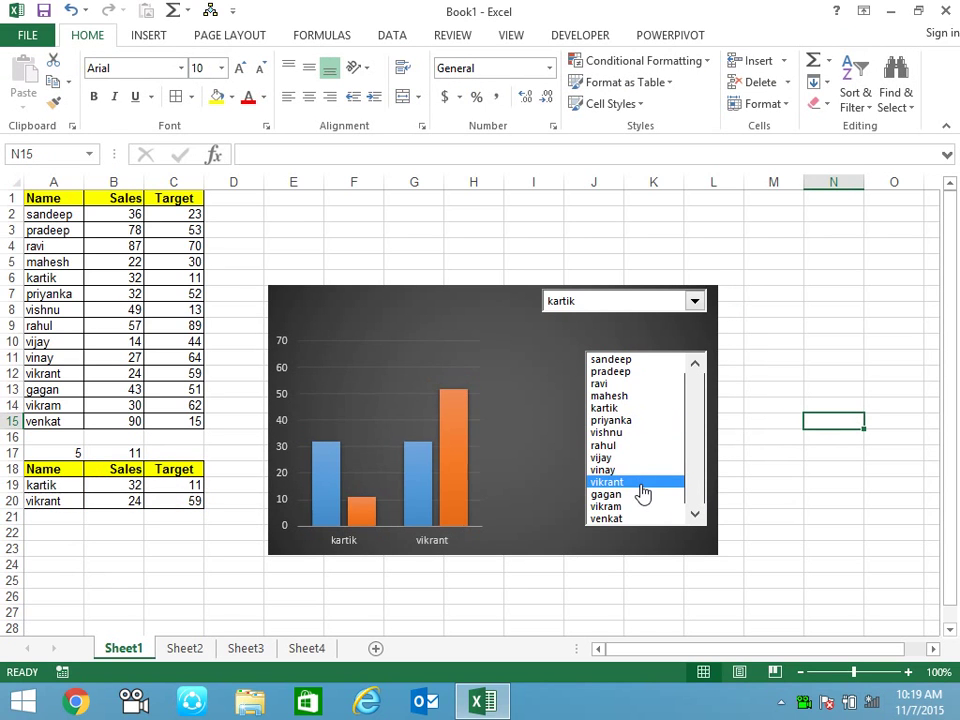
pyautogui.click(646, 396)
pyautogui.click(652, 458)
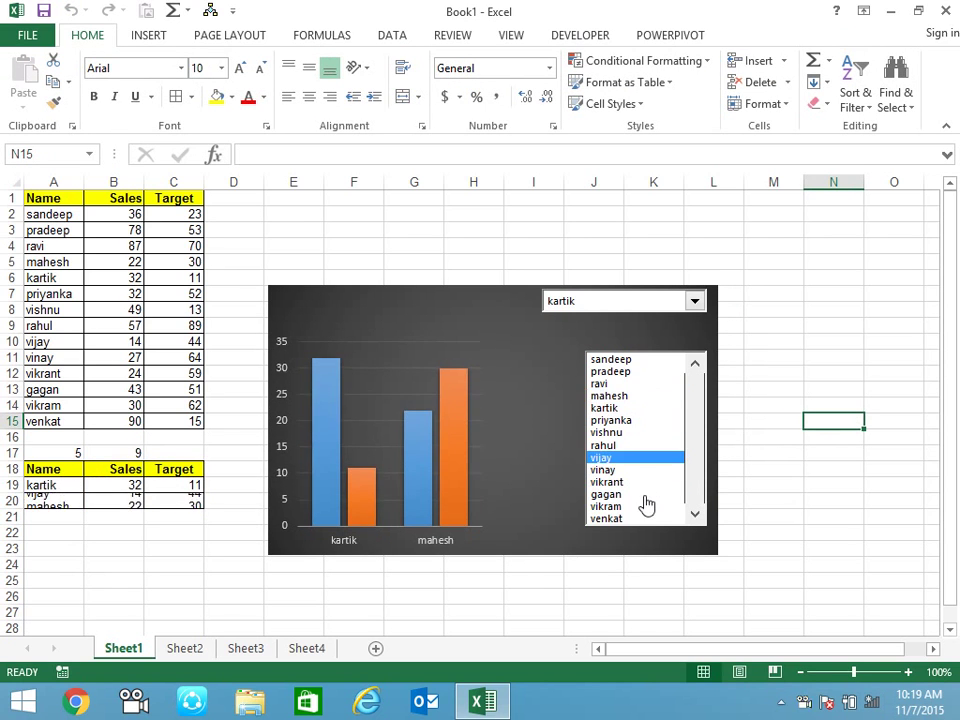
pyautogui.click(650, 482)
pyautogui.click(652, 408)
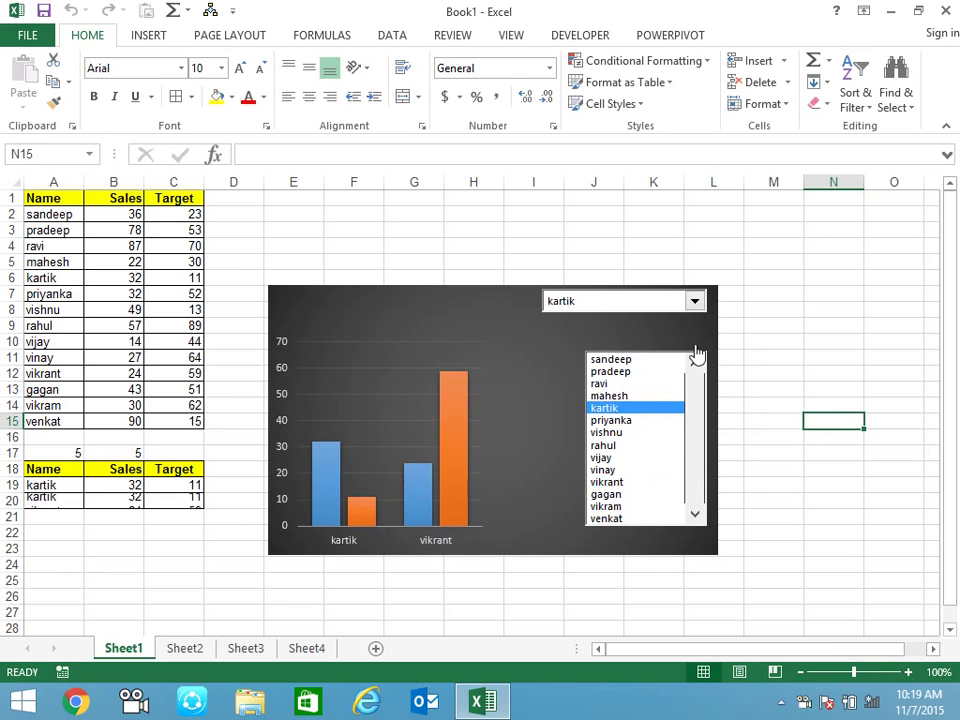
pyautogui.click(695, 301)
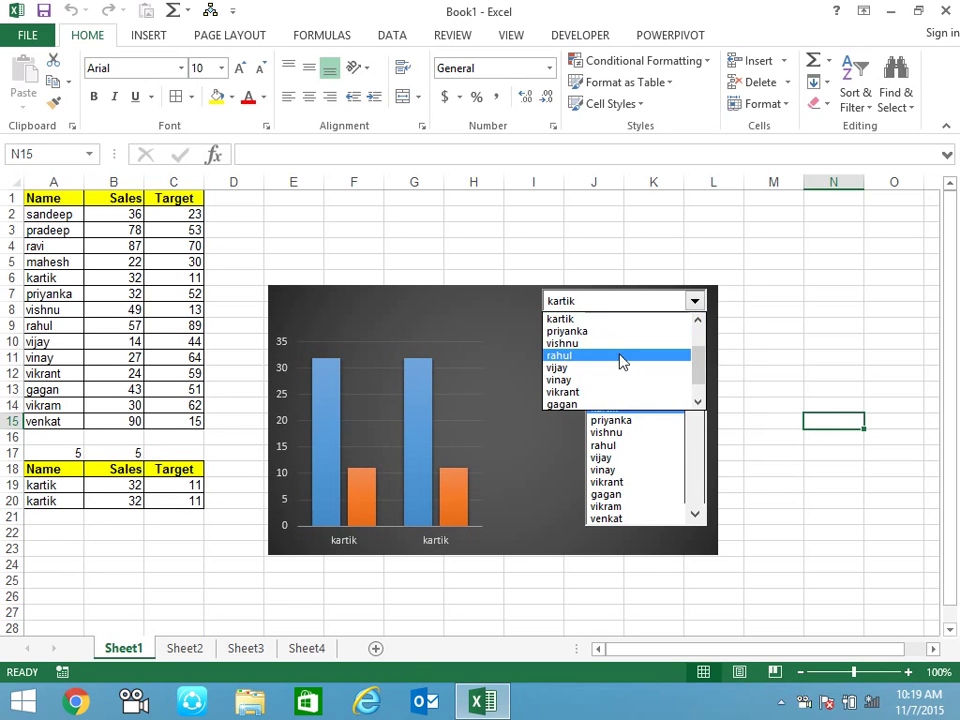
pyautogui.click(621, 356)
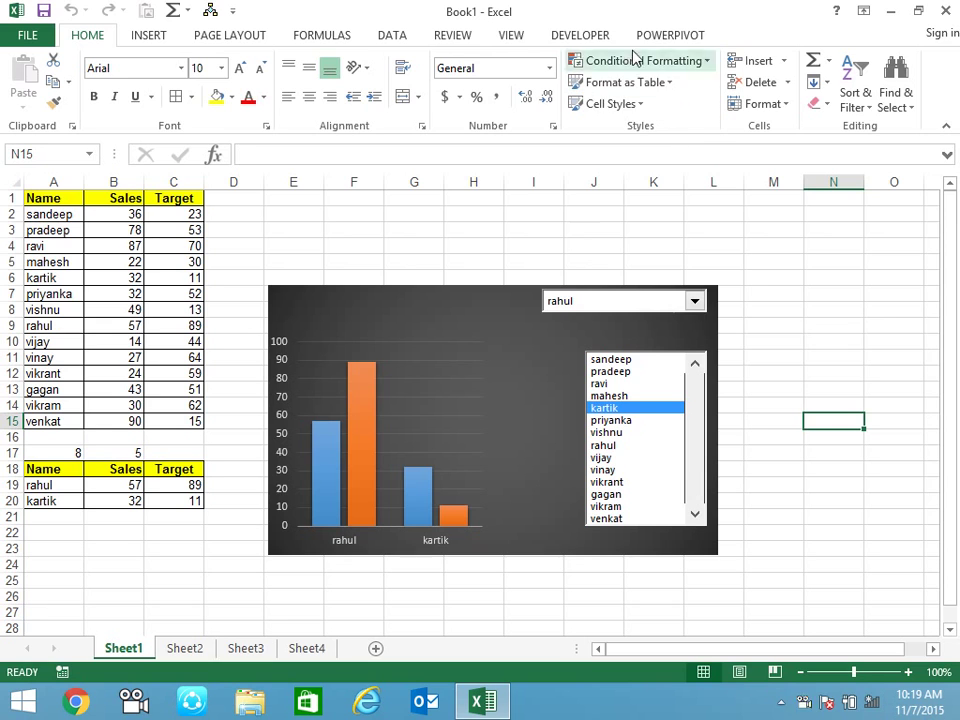
# - Insert a Form Controls check box onto the chart above the list box
pyautogui.click(577, 37)
pyautogui.click(351, 95)
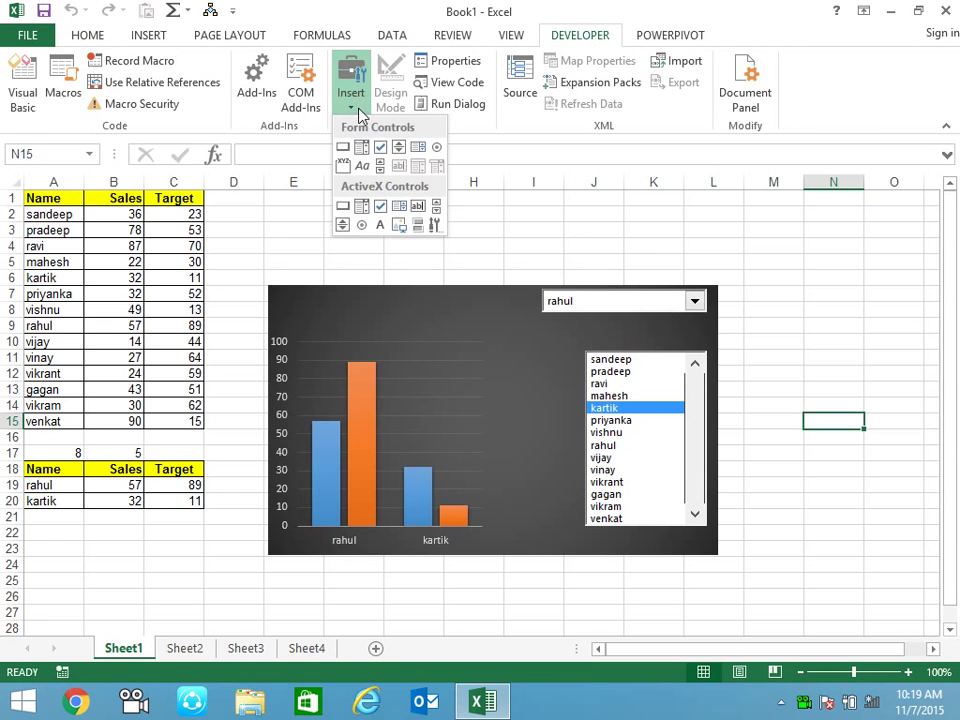
pyautogui.click(380, 148)
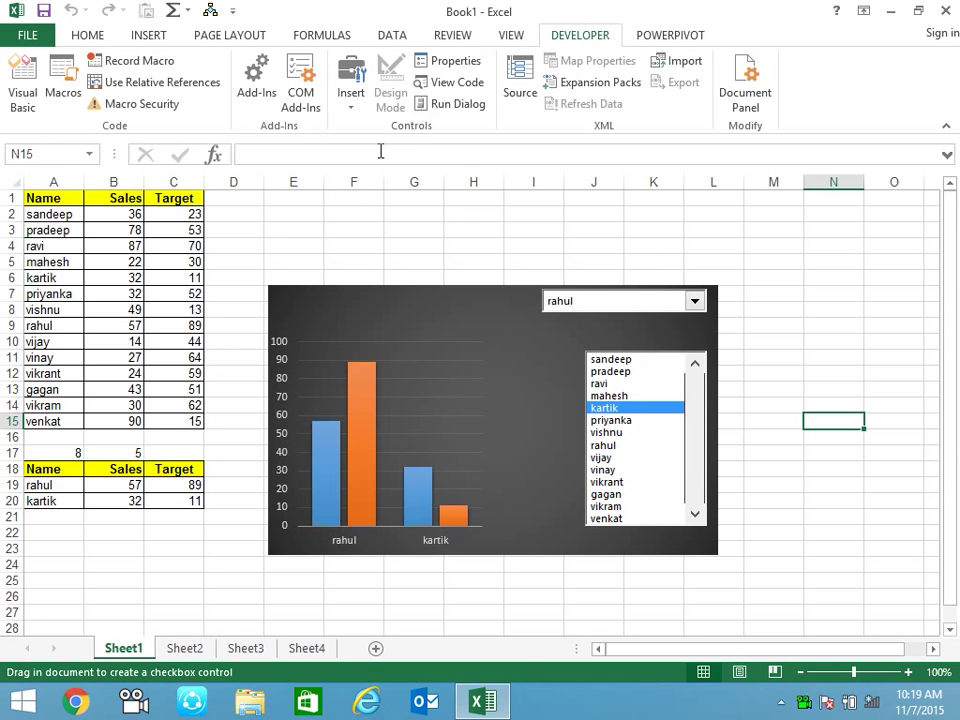
pyautogui.click(553, 325)
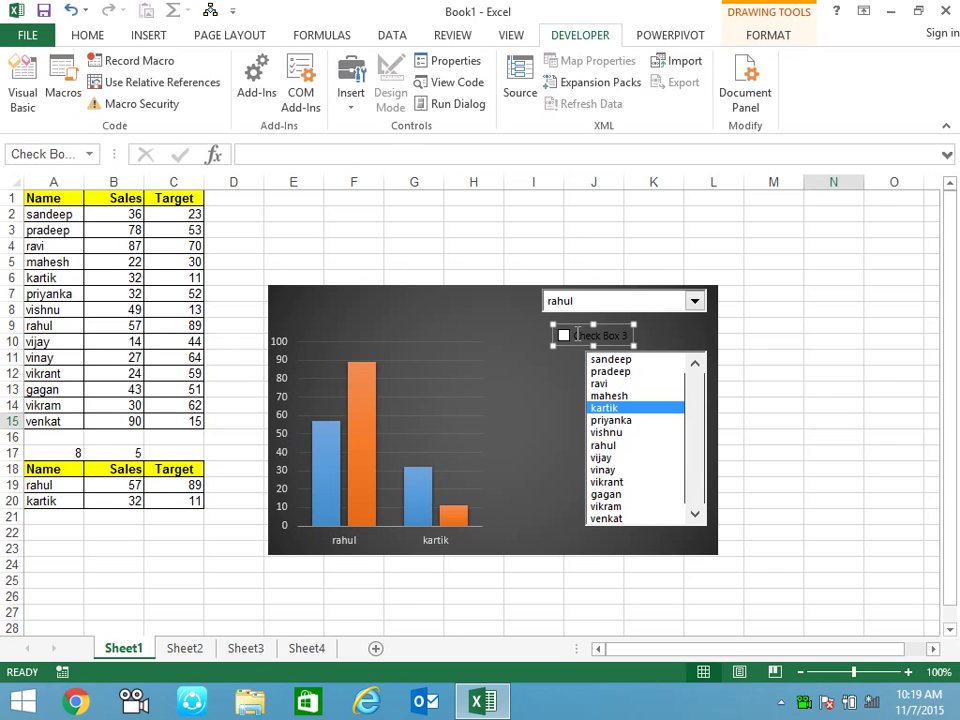
# - Replace the check box's default caption with V/s
pyautogui.click(624, 335)
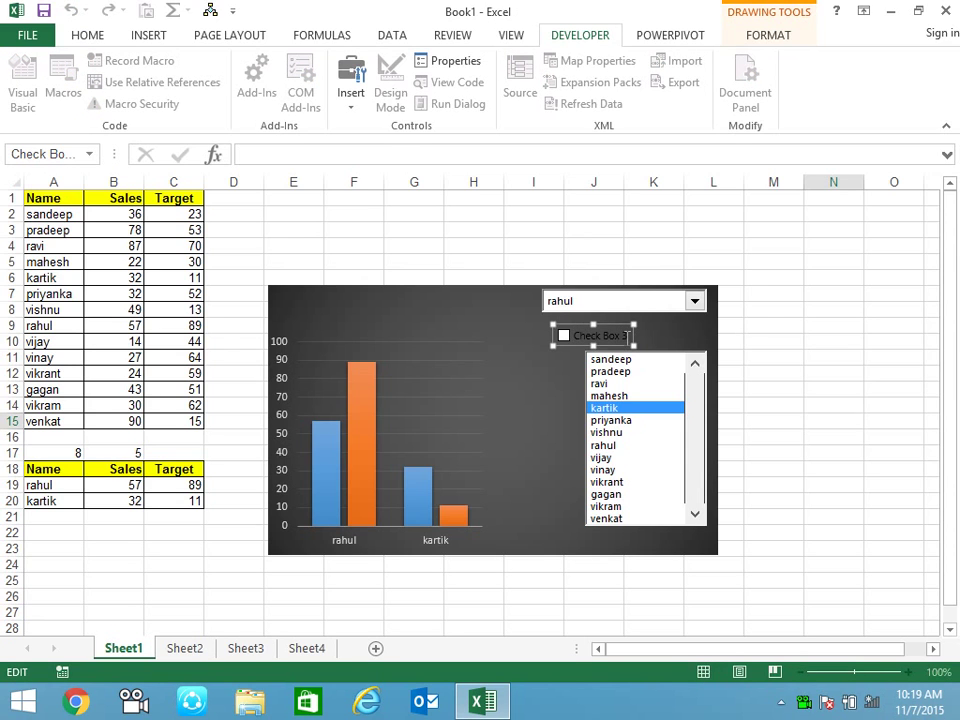
pyautogui.moveTo(631, 335); pyautogui.dragTo(597, 335)
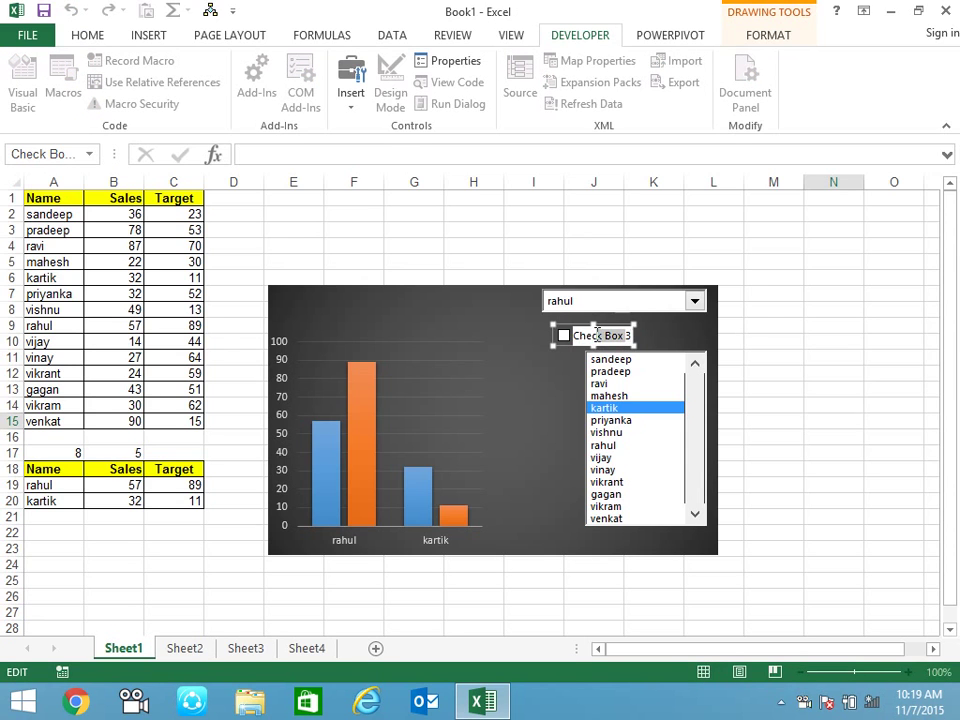
pyautogui.press('BackSpace')
pyautogui.click(821, 371)
pyautogui.rightClick(589, 343)
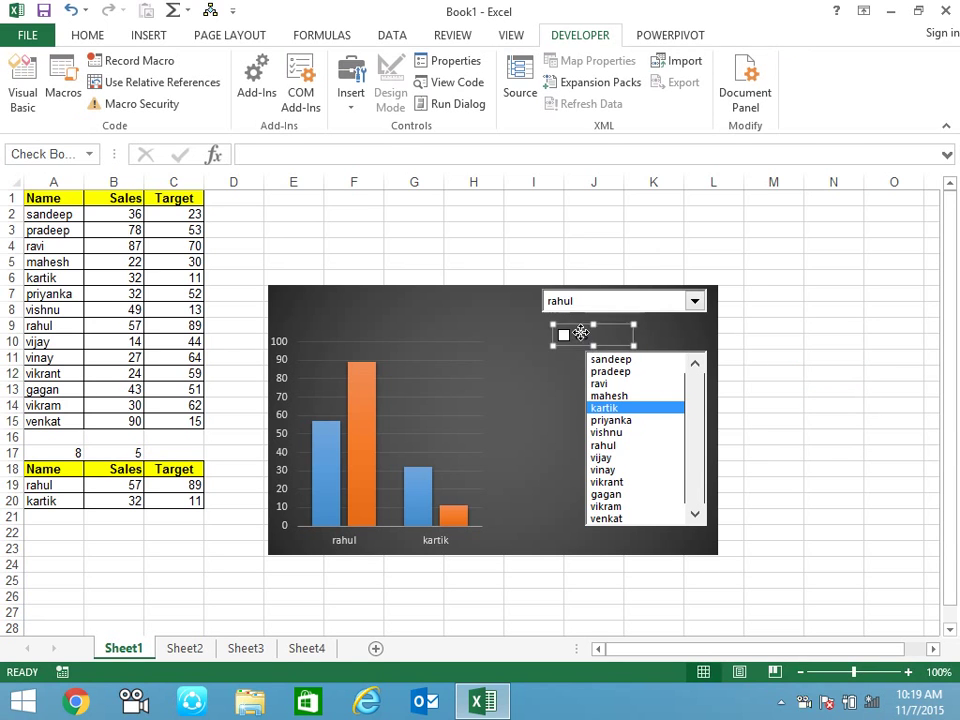
pyautogui.click(558, 334)
# - Set the V/s check box's cell link to $C$17 in Format Control
pyautogui.rightClick(558, 334)
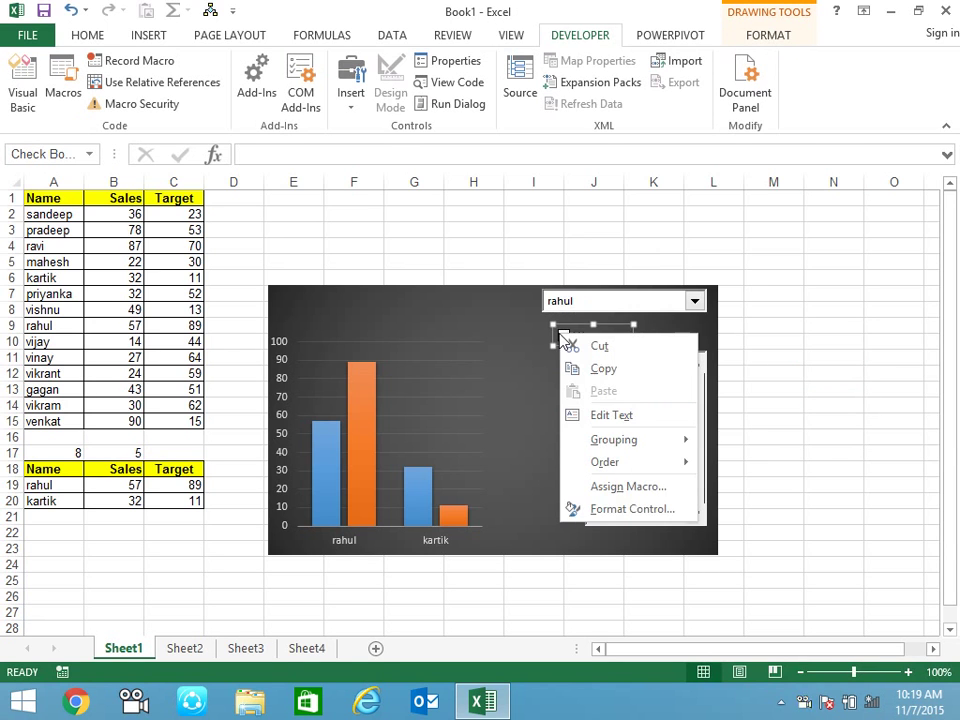
pyautogui.click(620, 507)
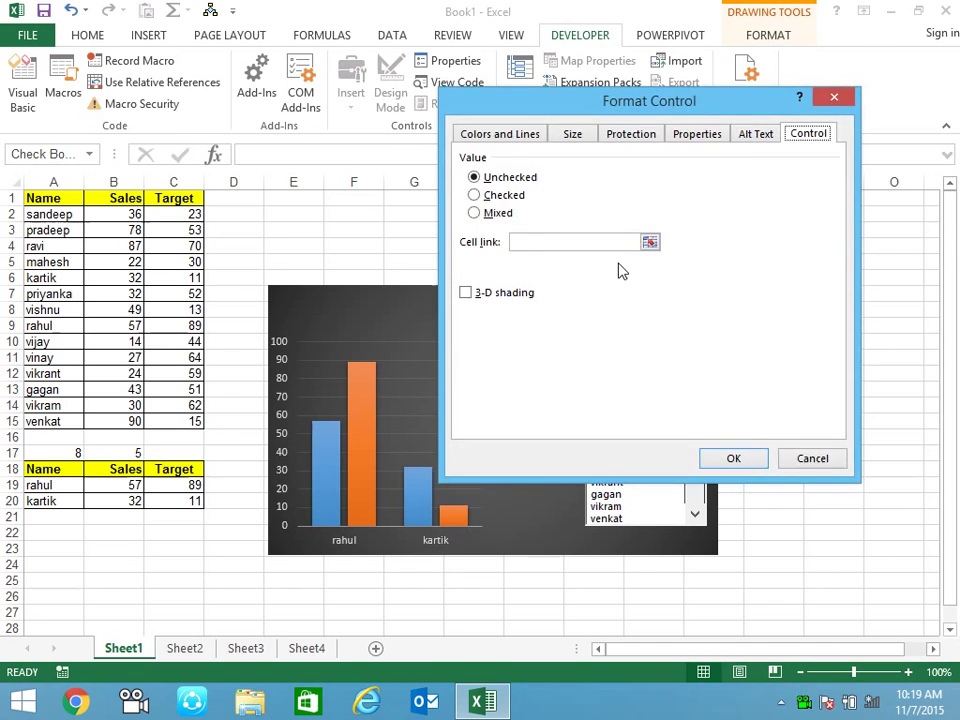
pyautogui.click(650, 242)
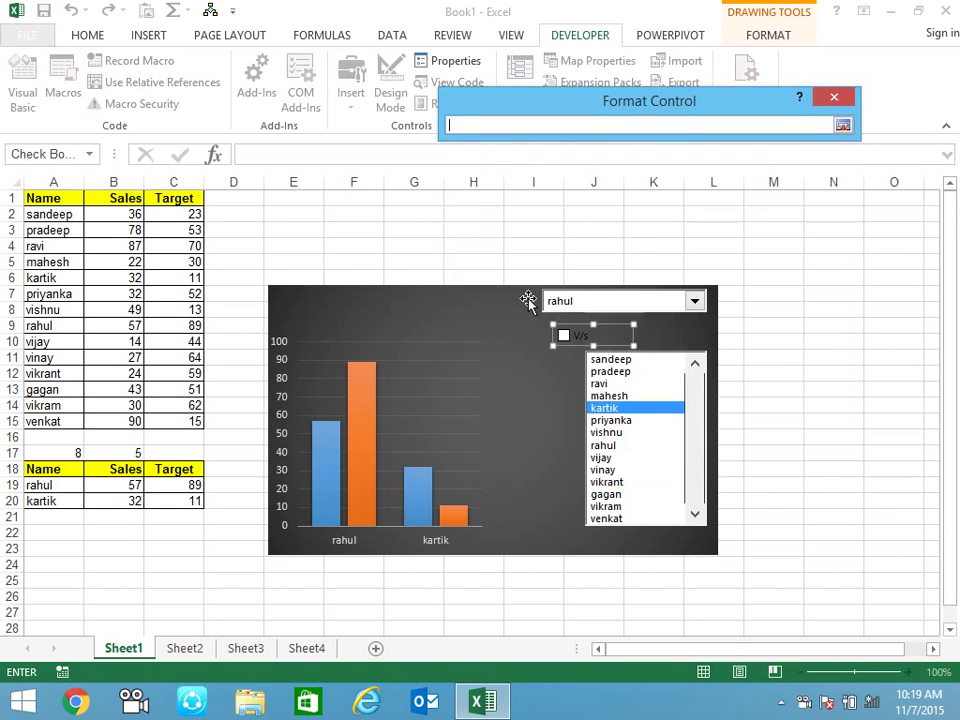
pyautogui.click(172, 449)
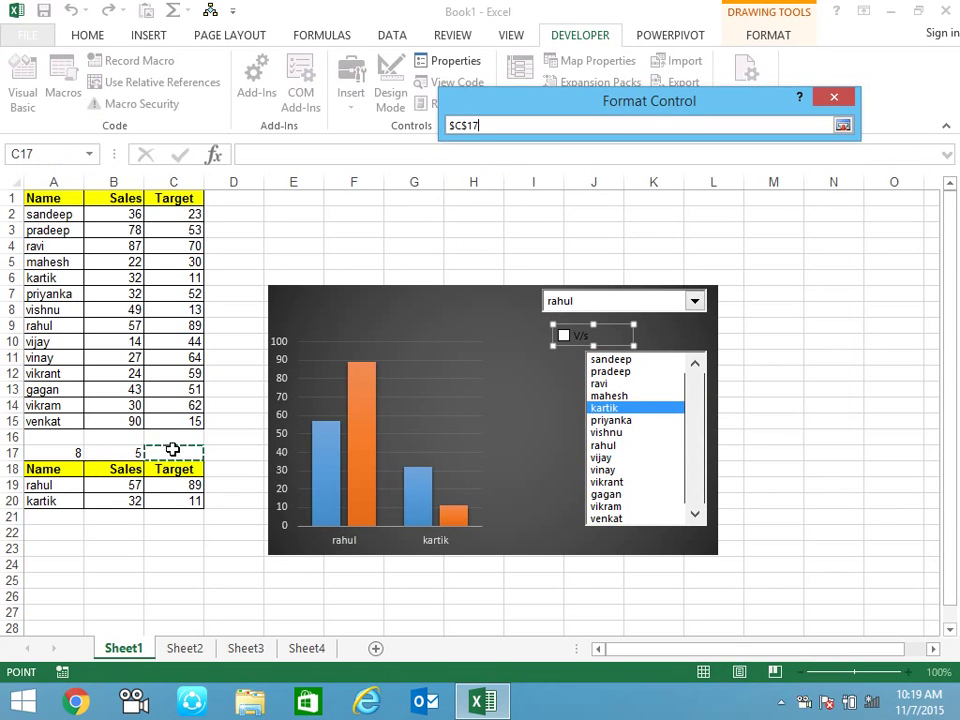
pyautogui.press('Return')
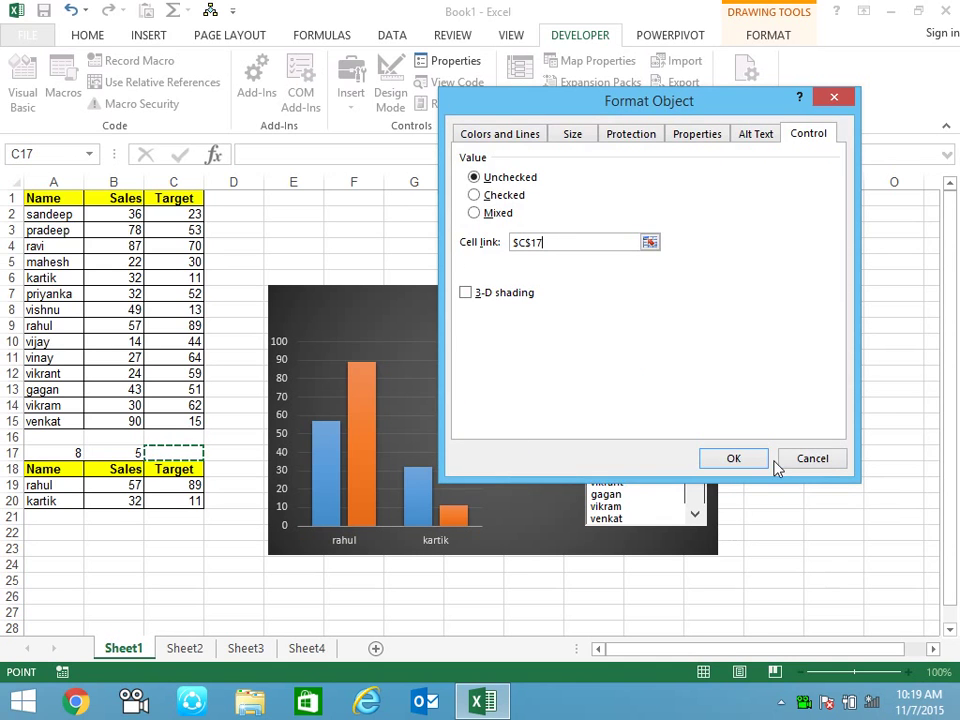
pyautogui.click(756, 461)
pyautogui.click(832, 403)
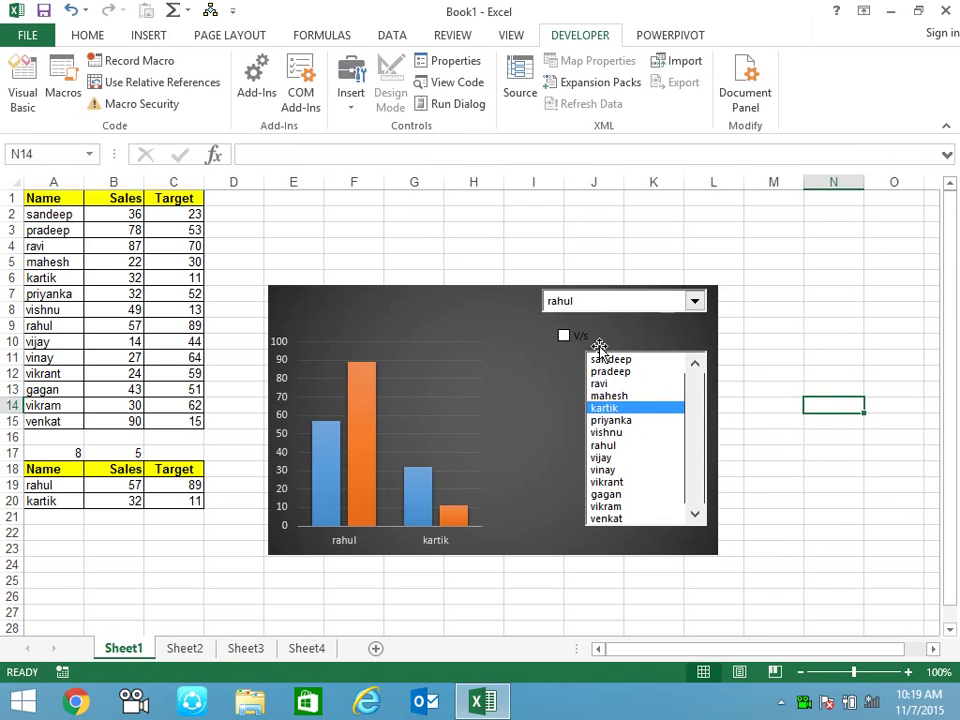
# - Toggle the V/s check box several times, leaving it ticked so C17 reads TRUE
pyautogui.click(564, 336)
pyautogui.click(564, 336)
pyautogui.click(564, 336)
pyautogui.click(564, 336)
pyautogui.click(564, 336)
pyautogui.click(564, 336)
pyautogui.click(564, 336)
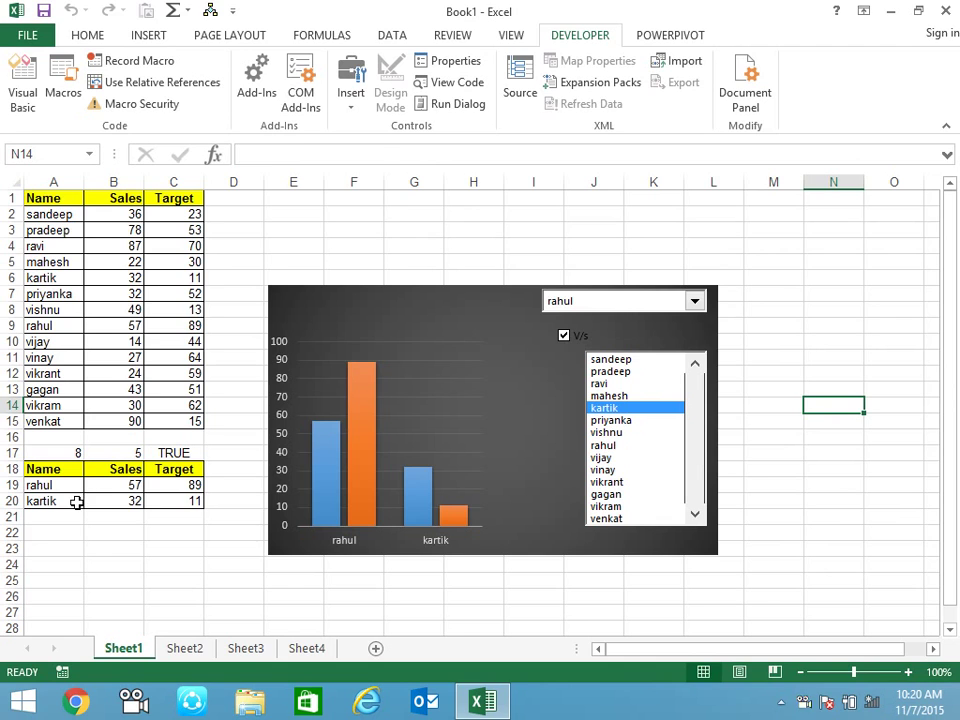
# - Rewrite A20 as =IF($C$17,INDEX(A$2:A$15,$B$17),) so it depends on the check box
pyautogui.click(77, 502)
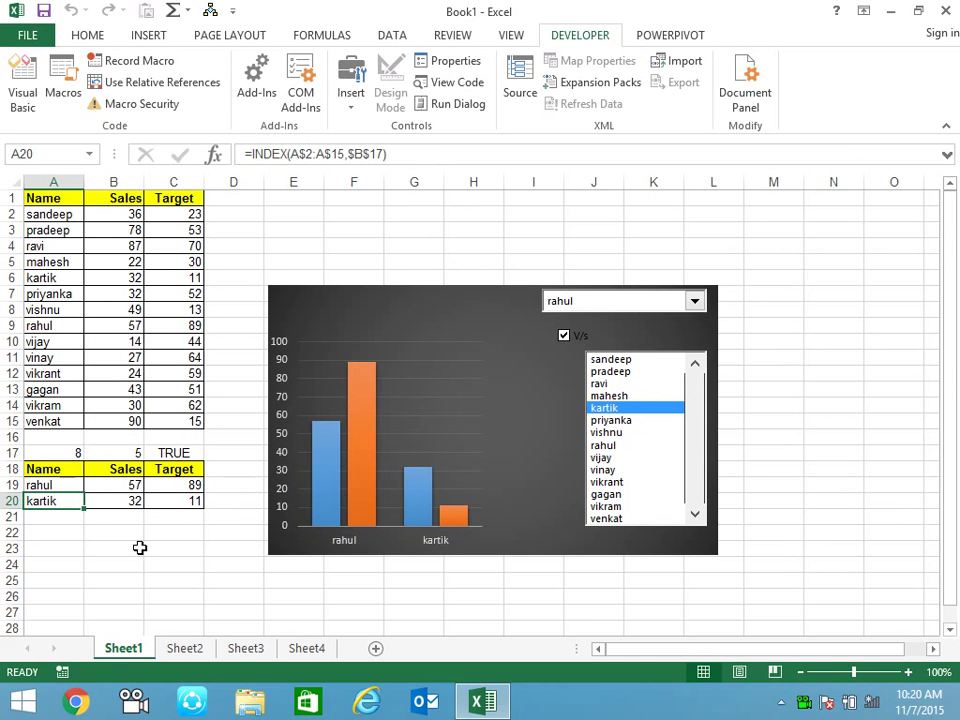
pyautogui.click(254, 153)
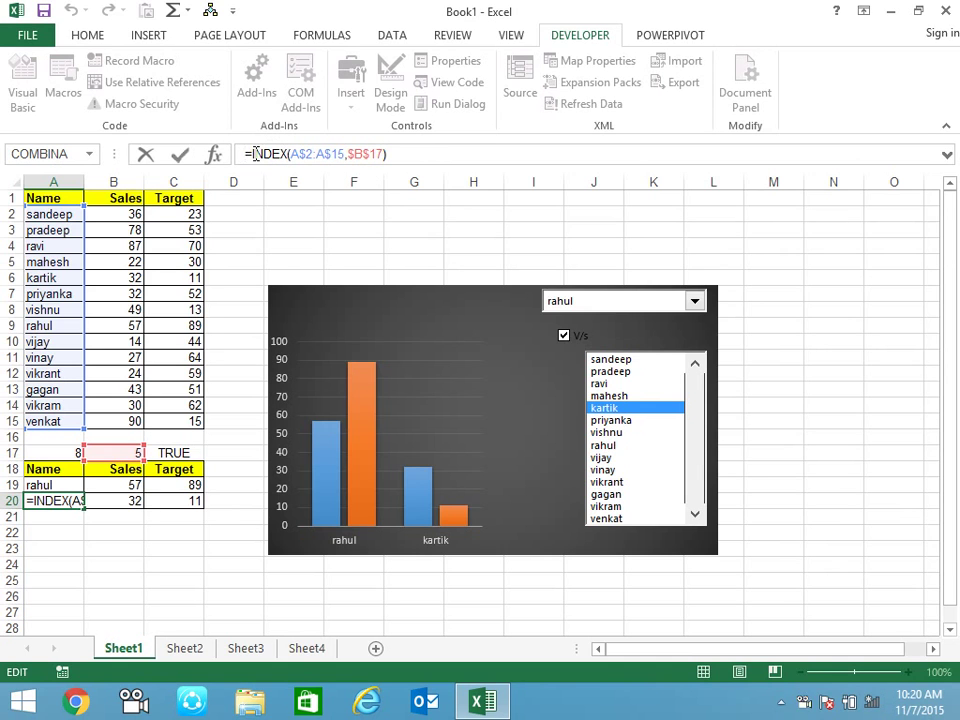
pyautogui.write('IF(')
pyautogui.click(170, 453)
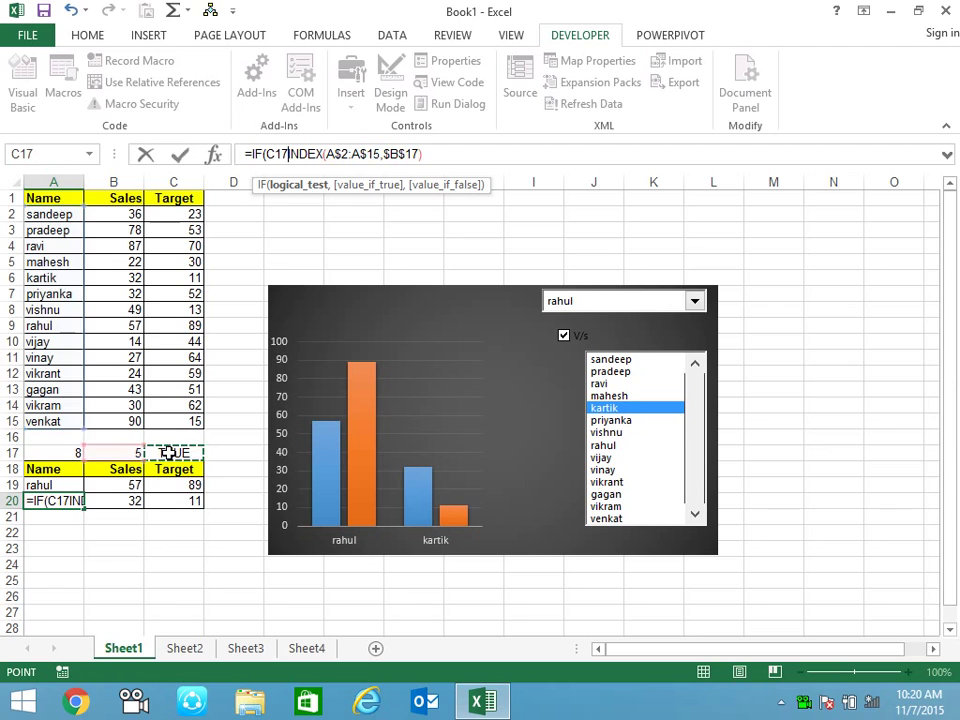
pyautogui.press('F4')
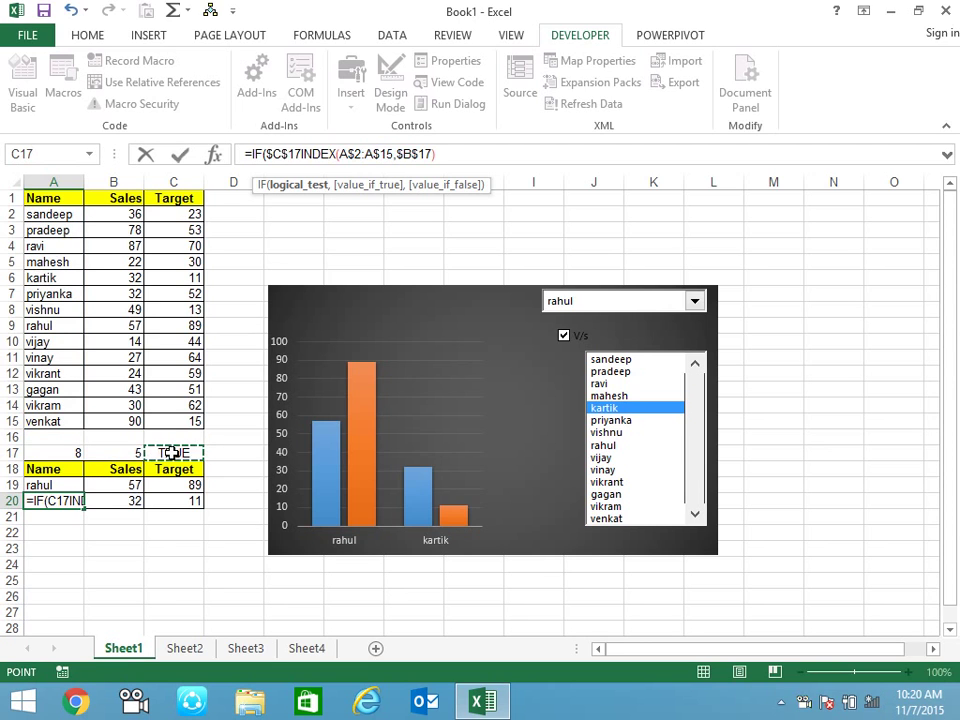
pyautogui.write(',')
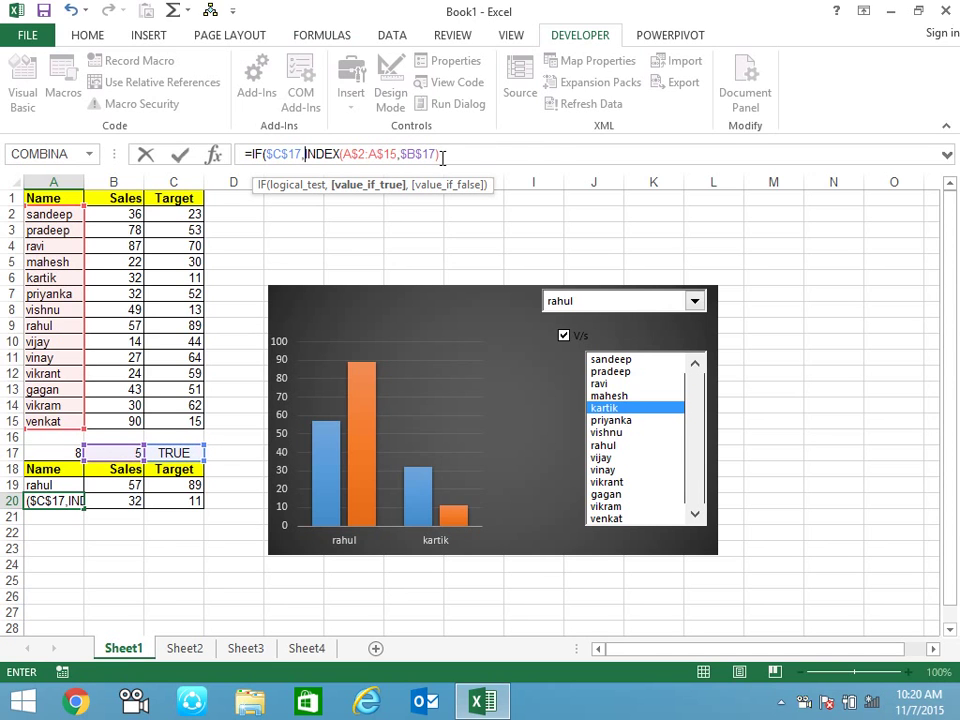
pyautogui.click(443, 156)
pyautogui.write(',')
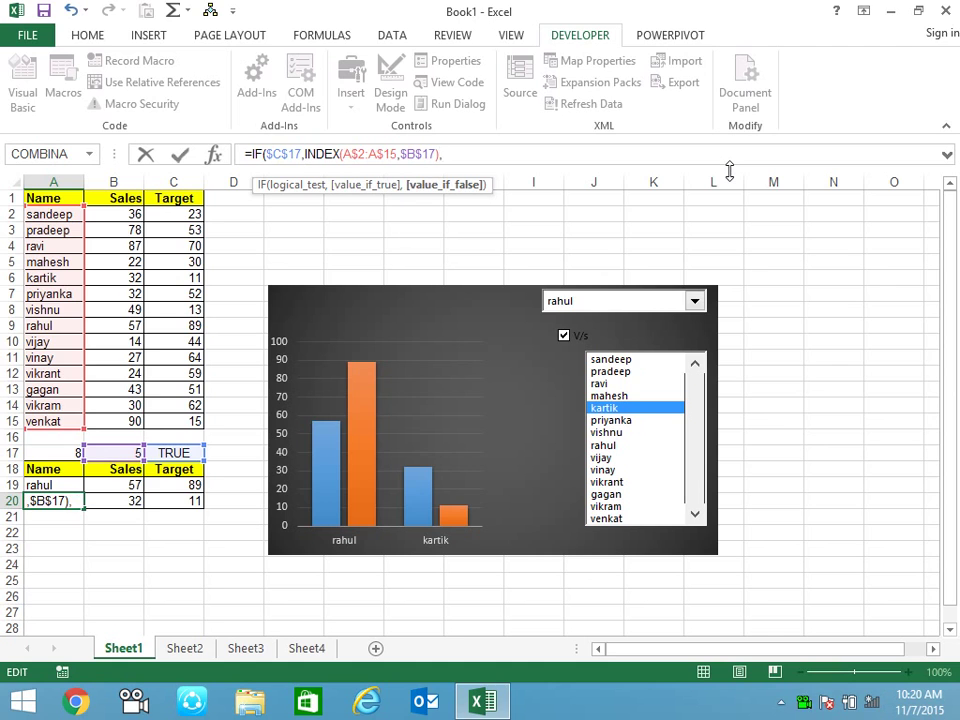
pyautogui.write(')')
pyautogui.press('Return')
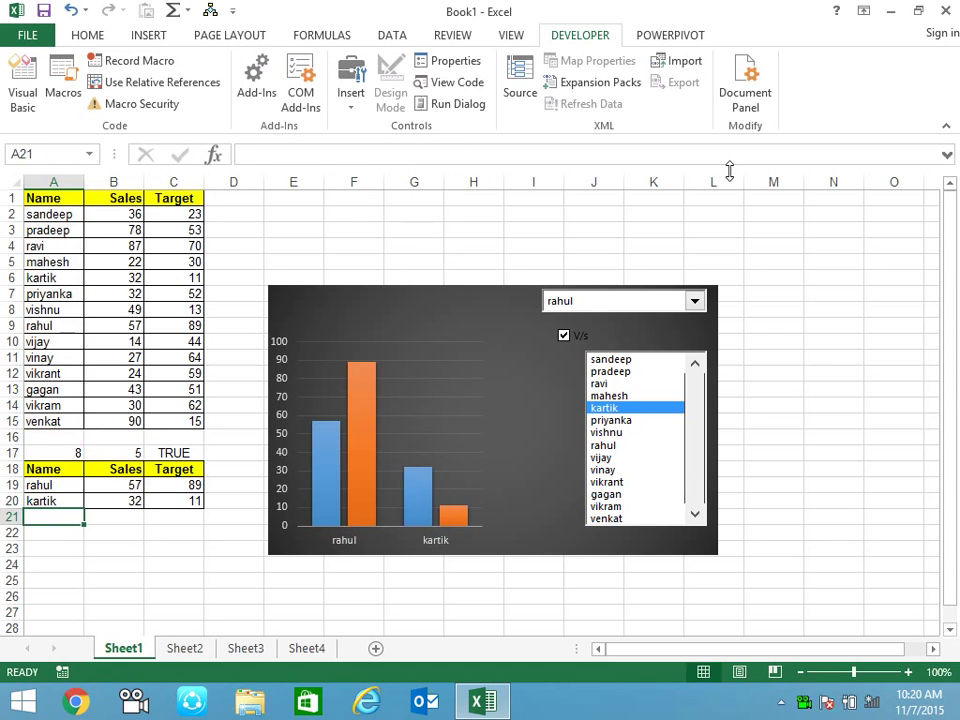
# - Fill A20's IF formula across to C20 and toggle V/s to test hiding row 20
pyautogui.click(55, 501)
pyautogui.moveTo(84, 509)
pyautogui.mouseDown()
pyautogui.moveTo(222, 536)
pyautogui.moveTo(199, 512)
pyautogui.mouseUp()
pyautogui.click(195, 563)
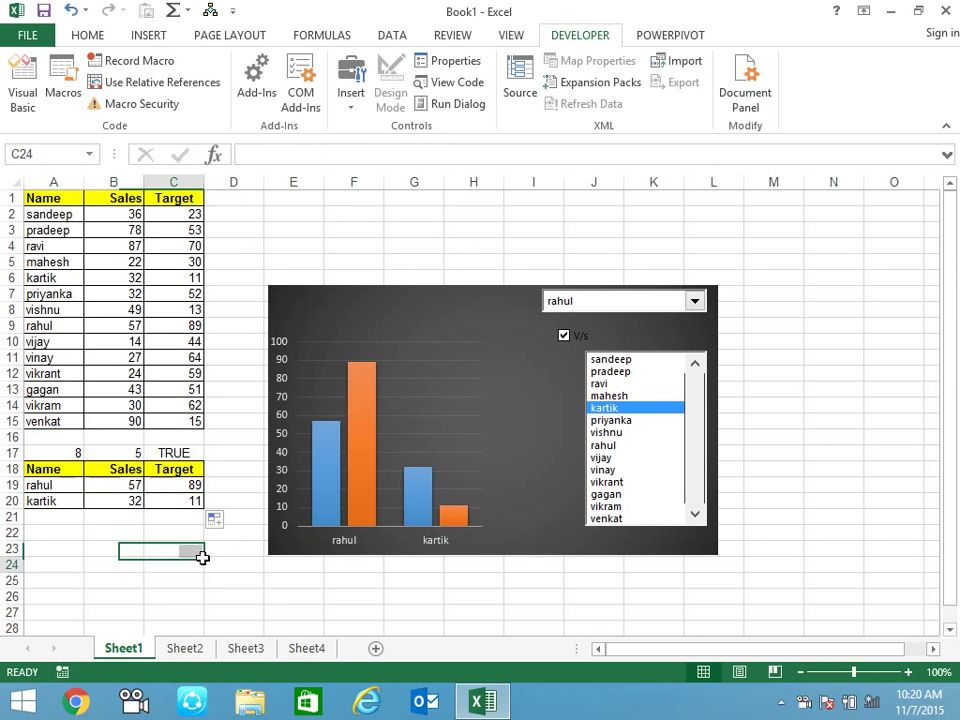
pyautogui.click(563, 337)
pyautogui.click(563, 337)
pyautogui.click(563, 337)
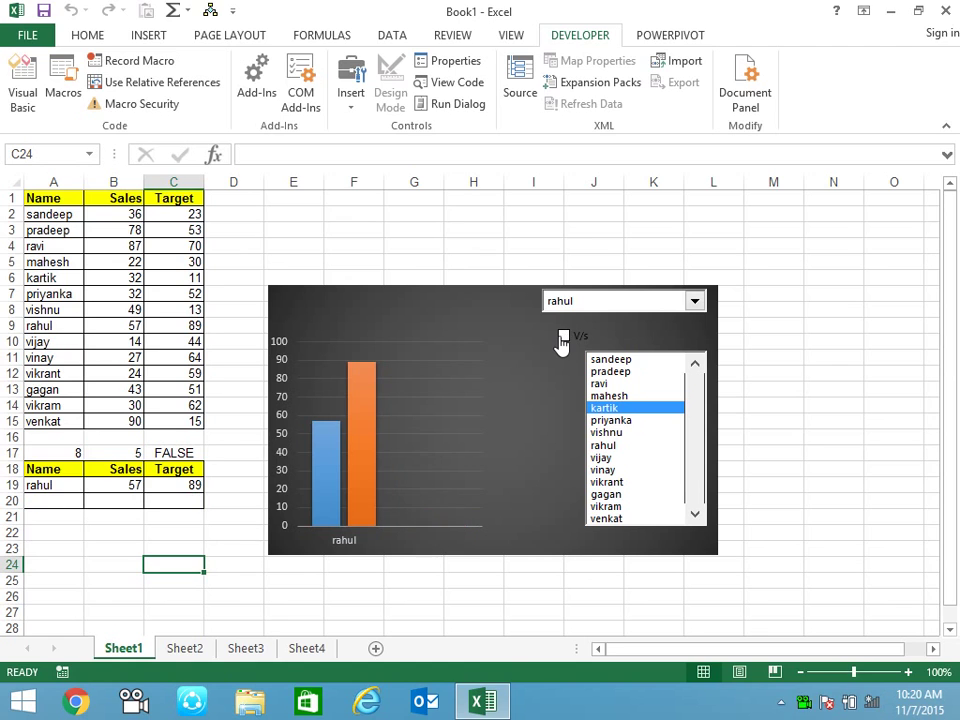
pyautogui.click(563, 337)
pyautogui.click(563, 337)
# - Choose vikram as the first person in the drop-down
pyautogui.click(661, 310)
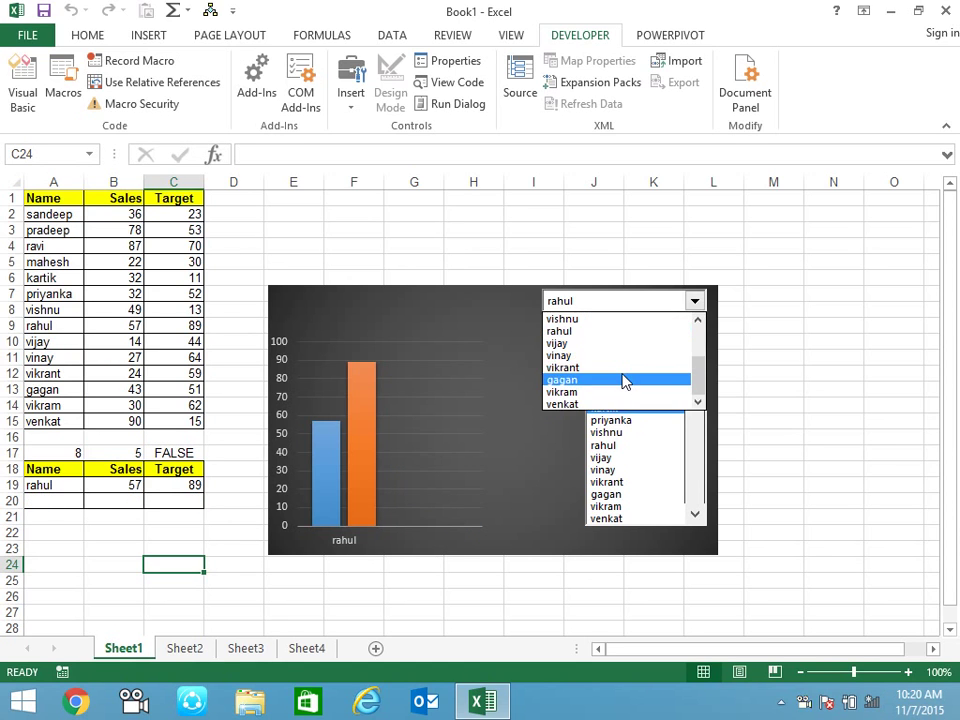
pyautogui.click(624, 380)
pyautogui.click(686, 310)
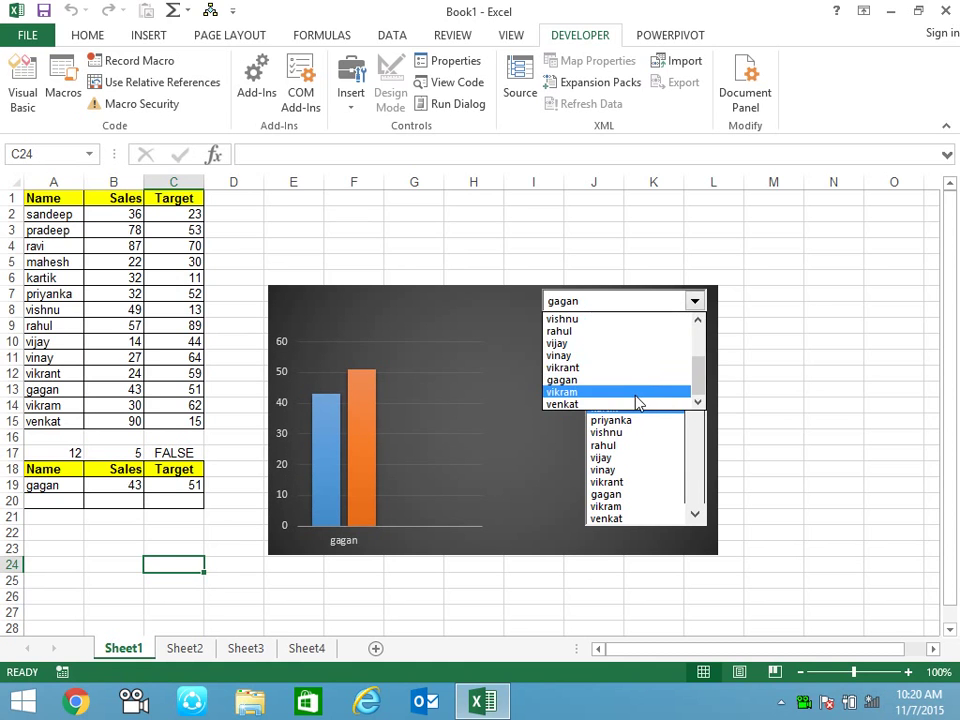
pyautogui.click(634, 392)
# - Tick V/s, pick gagan in the list box, then toggle V/s off and on again
pyautogui.click(563, 337)
pyautogui.click(628, 468)
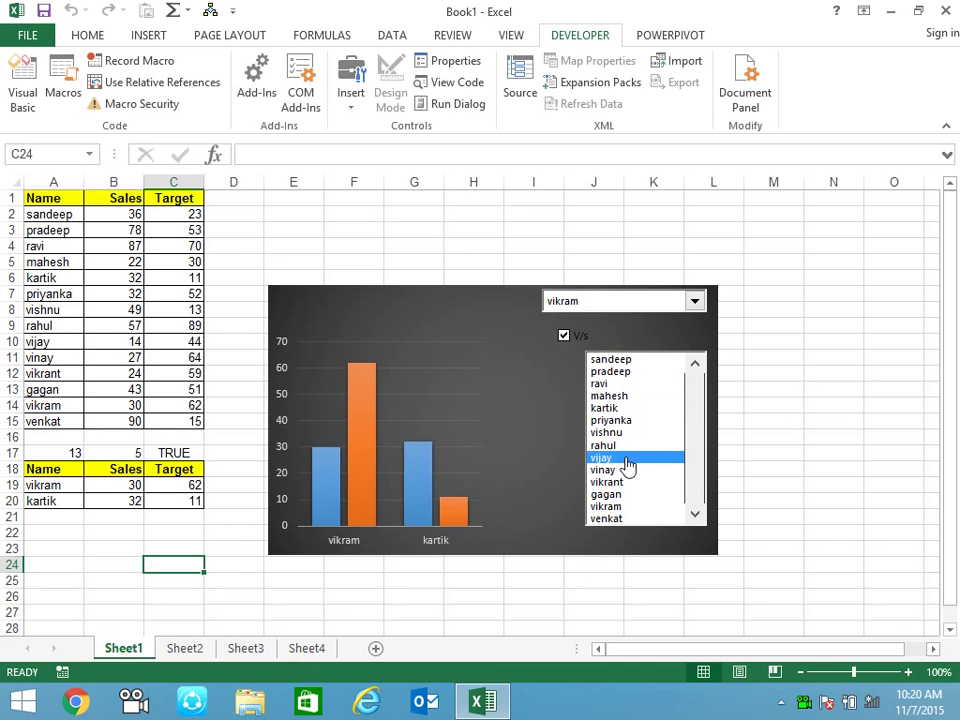
pyautogui.click(628, 457)
pyautogui.click(628, 494)
pyautogui.click(645, 422)
pyautogui.click(650, 372)
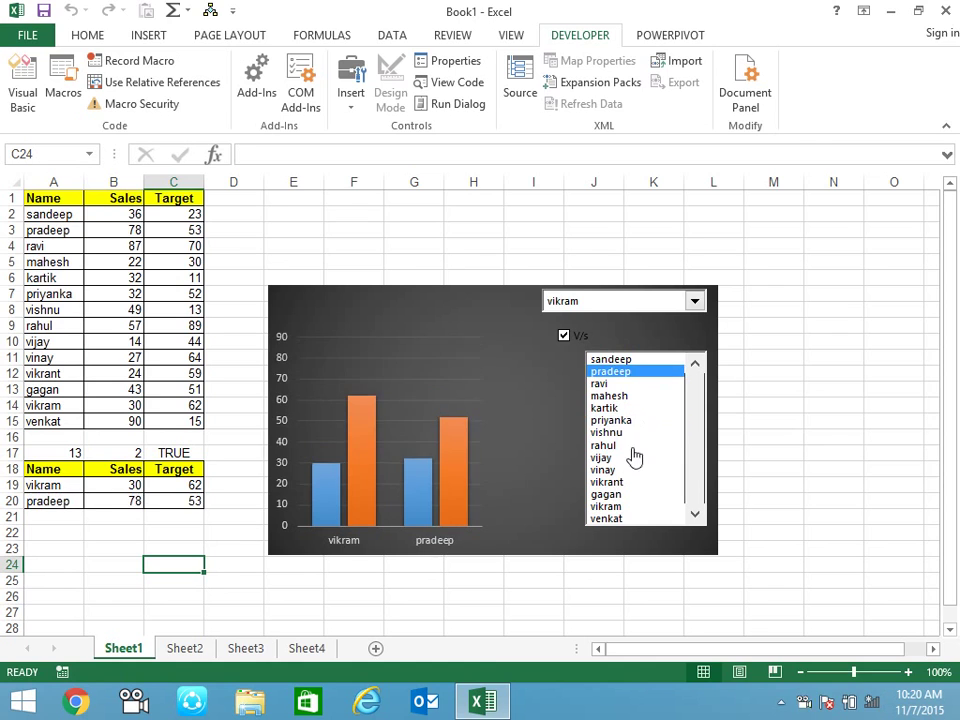
pyautogui.click(634, 446)
pyautogui.click(634, 495)
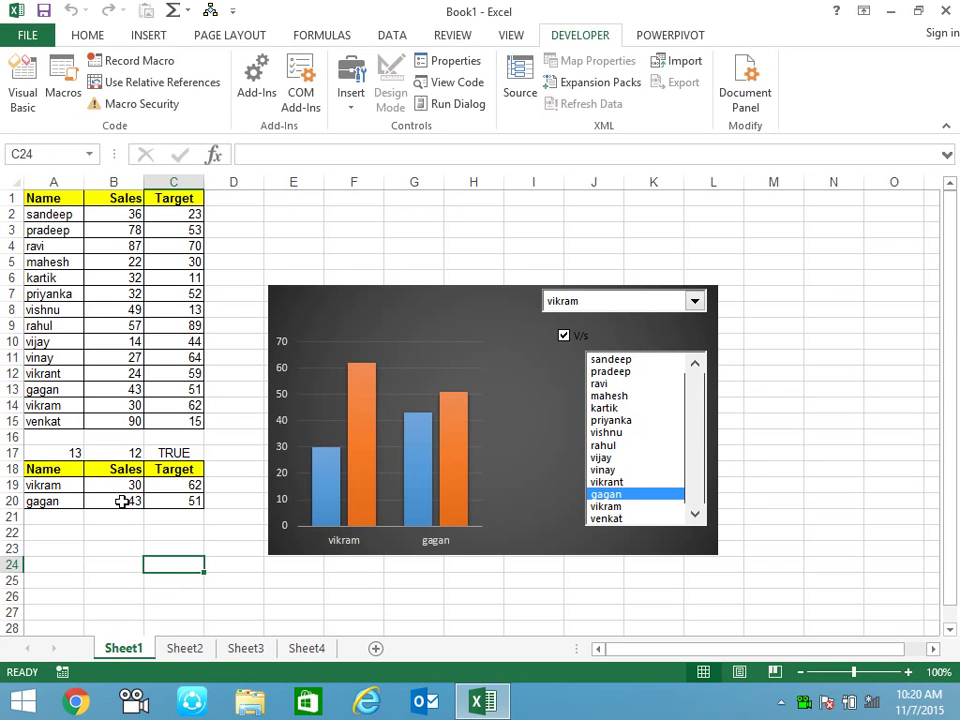
pyautogui.click(564, 337)
pyautogui.click(564, 337)
# - Review and reconfirm the INDEX formulas in A20 and A19
pyautogui.click(74, 501)
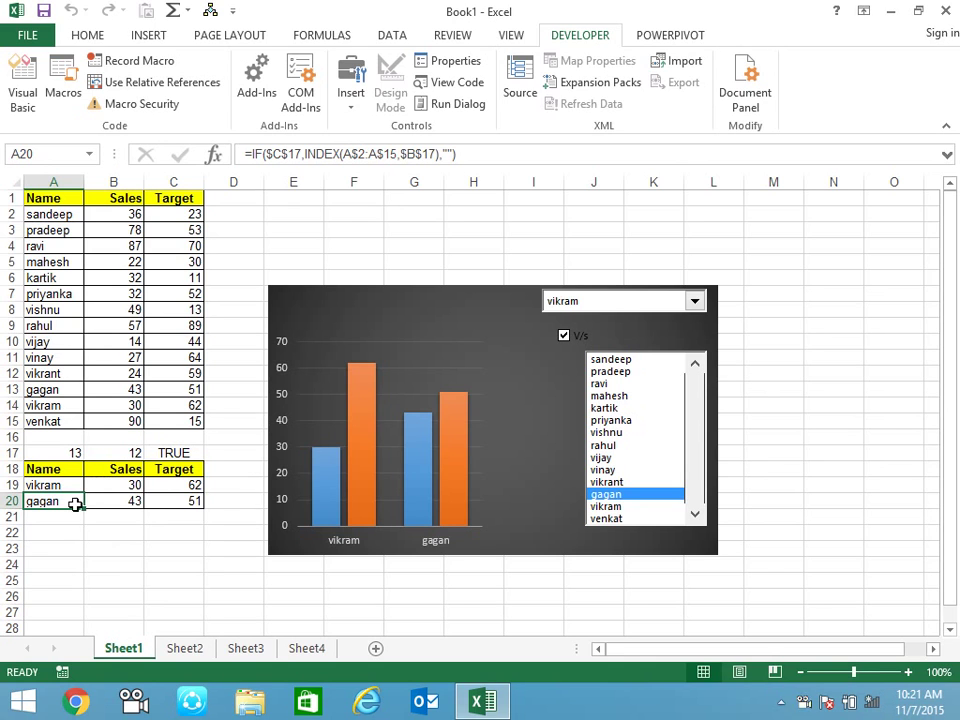
pyautogui.doubleClick(75, 504)
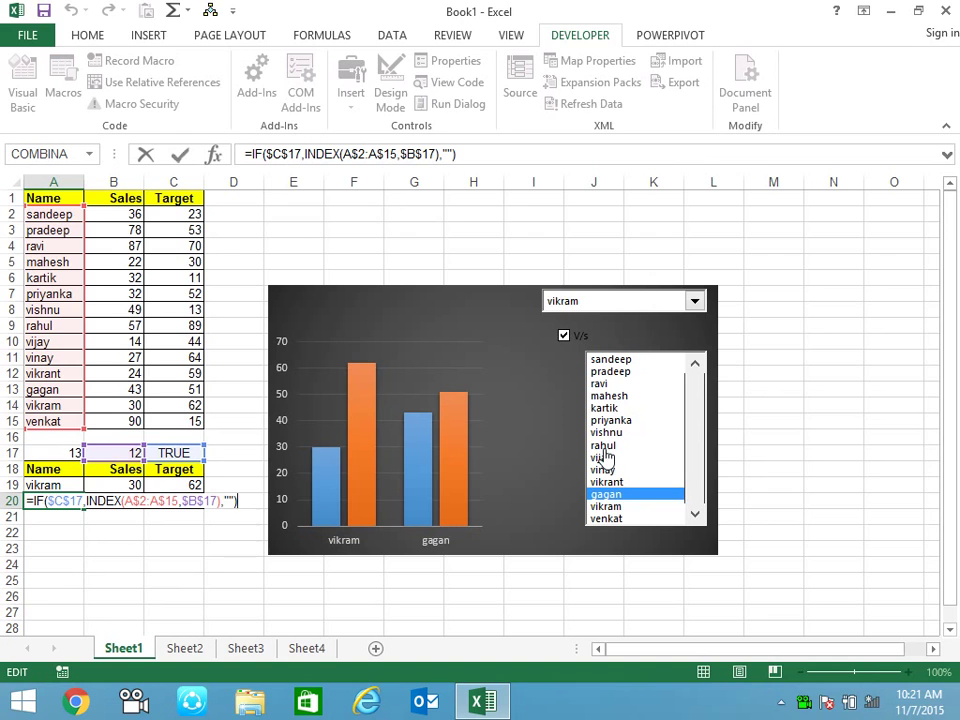
pyautogui.hotkey('ctrl', 'Return')
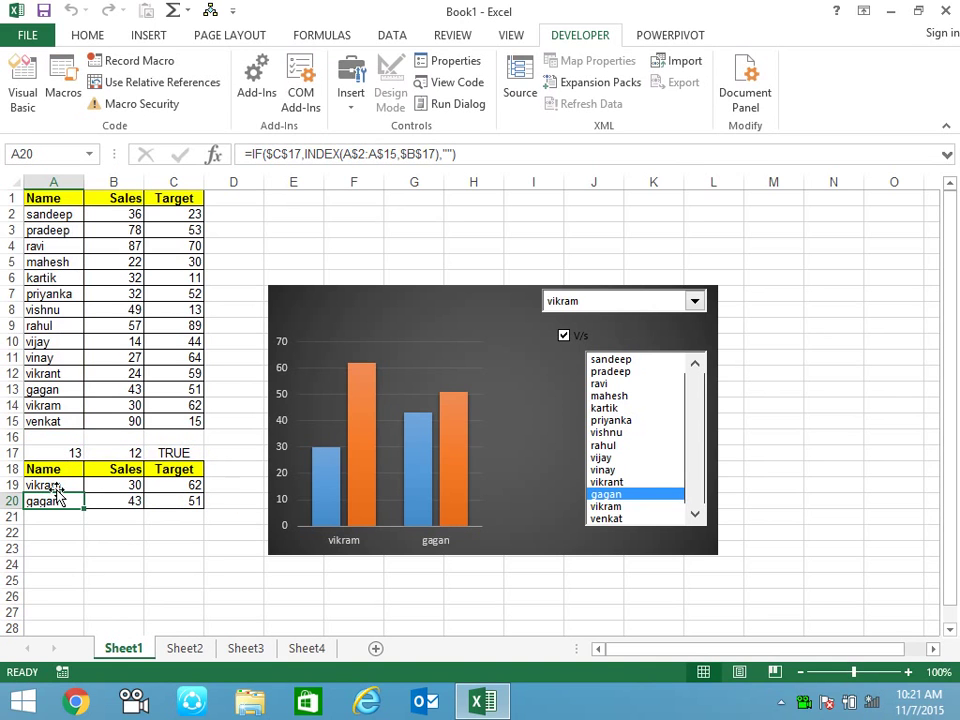
pyautogui.doubleClick(60, 485)
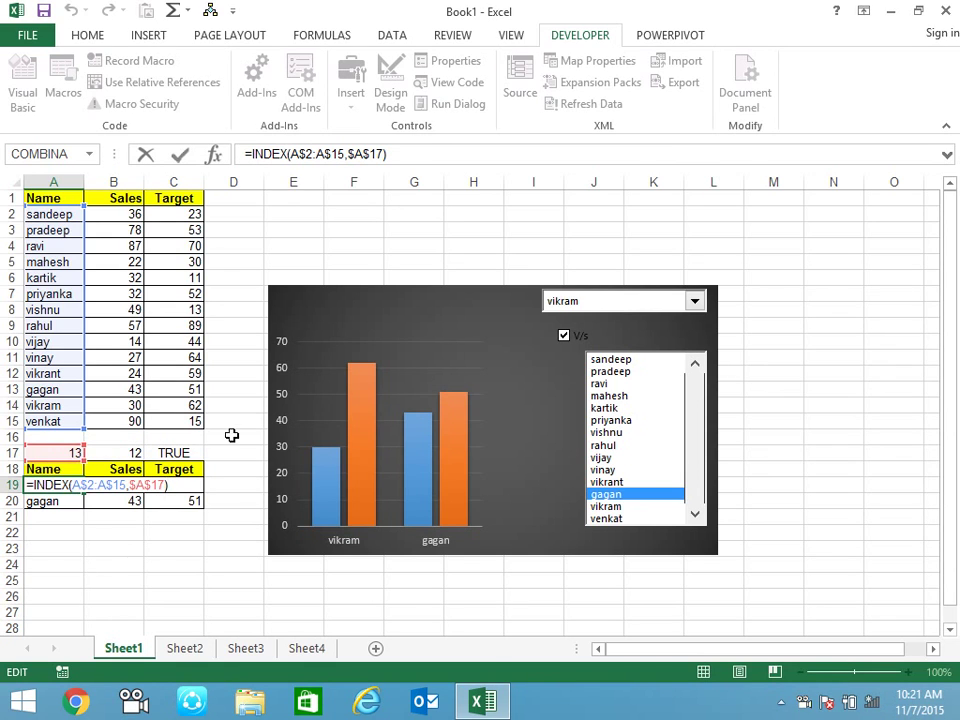
pyautogui.hotkey('ctrl', 'Return')
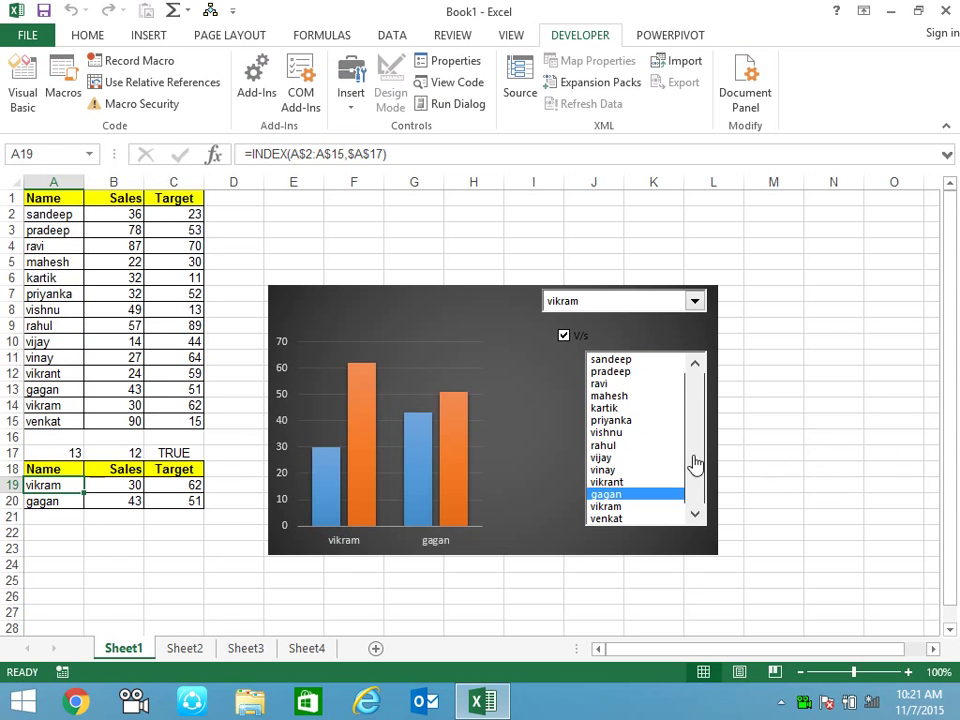
# - Select ravi in the list box so the chart compares vikram with ravi (87, 70)
pyautogui.click(647, 432)
pyautogui.click(632, 482)
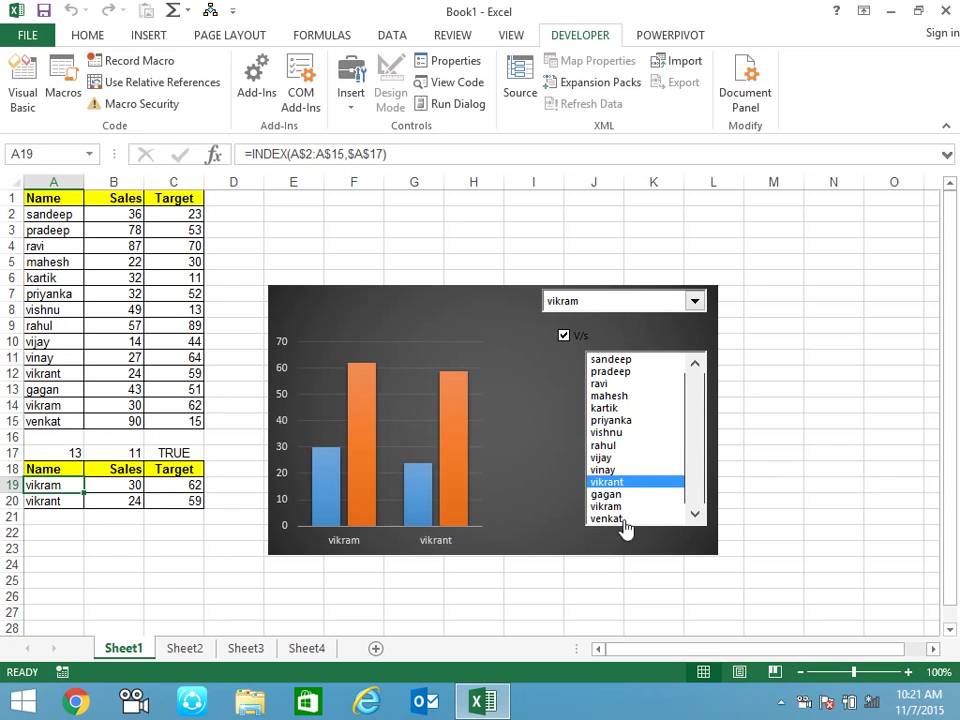
pyautogui.click(634, 506)
pyautogui.click(648, 420)
pyautogui.click(655, 384)
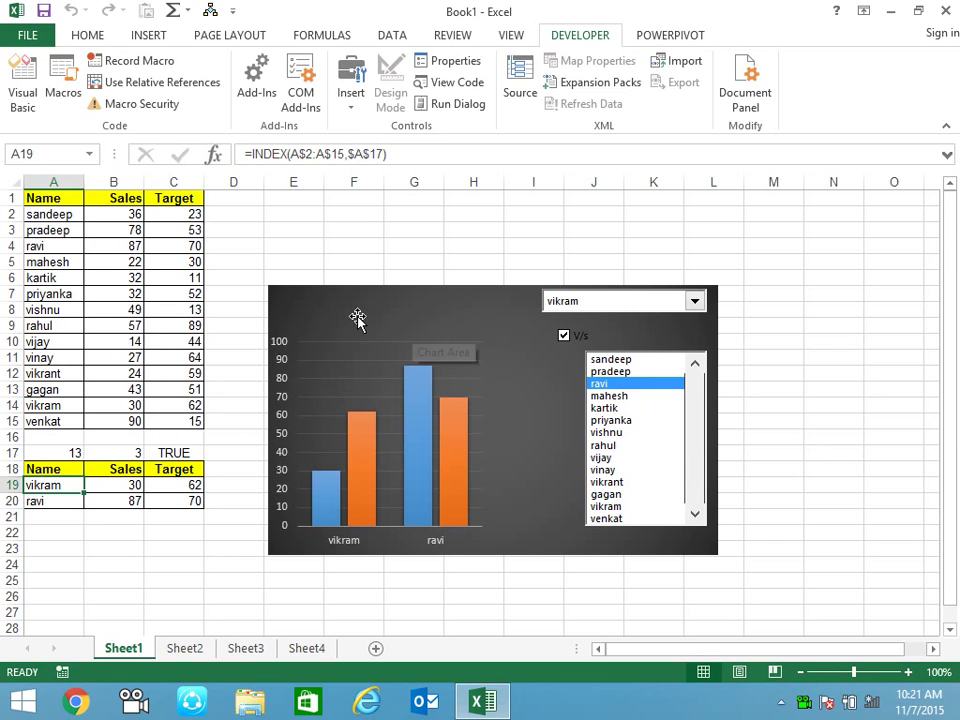
pyautogui.click(352, 100)
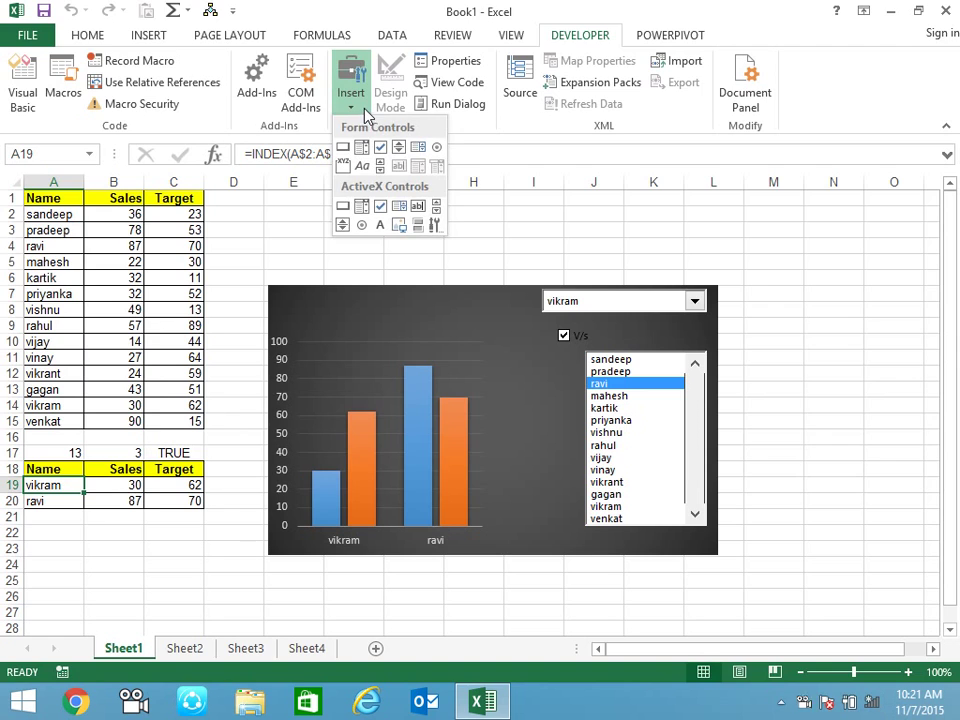
# - Draw a spin button on the chart and shrink it narrower and shorter beside the vikram drop-down
pyautogui.click(398, 150)
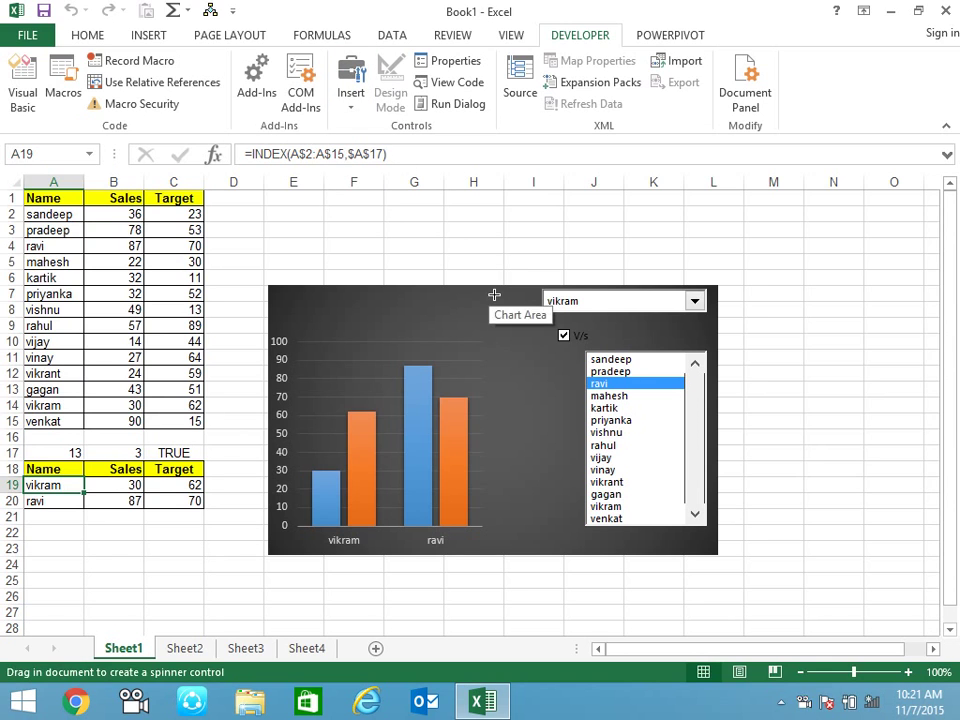
pyautogui.moveTo(493, 295); pyautogui.dragTo(585, 385)
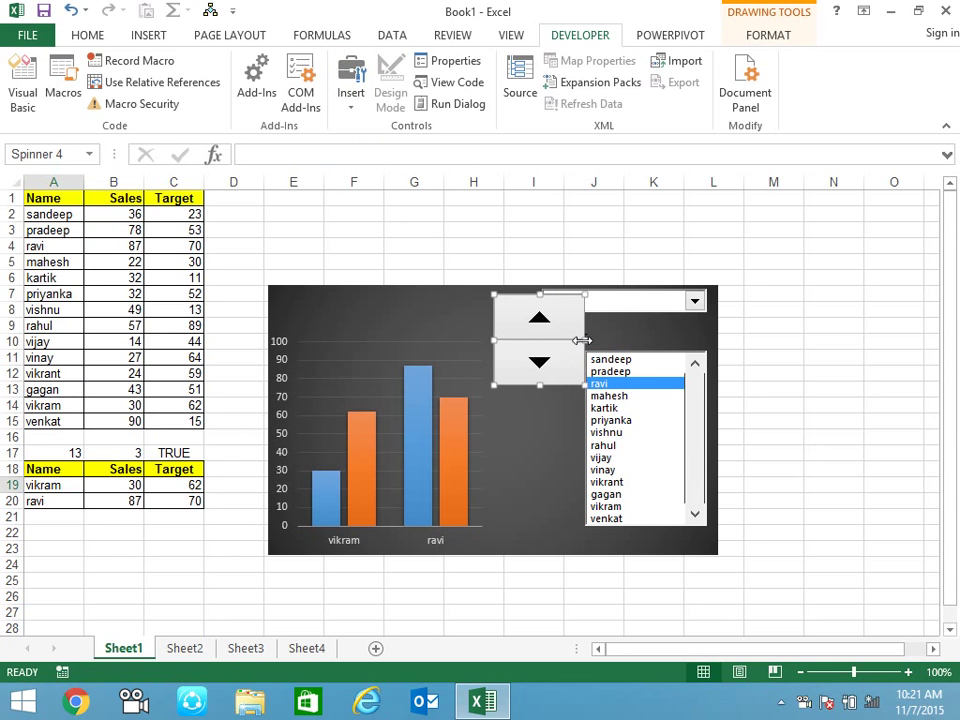
pyautogui.moveTo(584, 340); pyautogui.dragTo(525, 340)
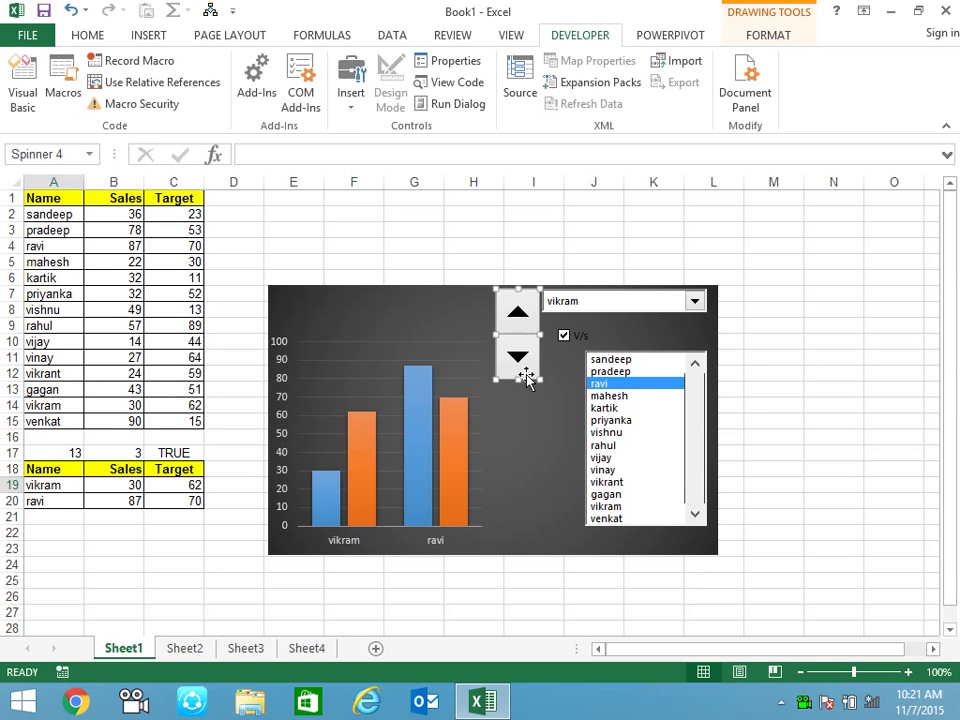
pyautogui.moveTo(516, 380); pyautogui.dragTo(517, 362)
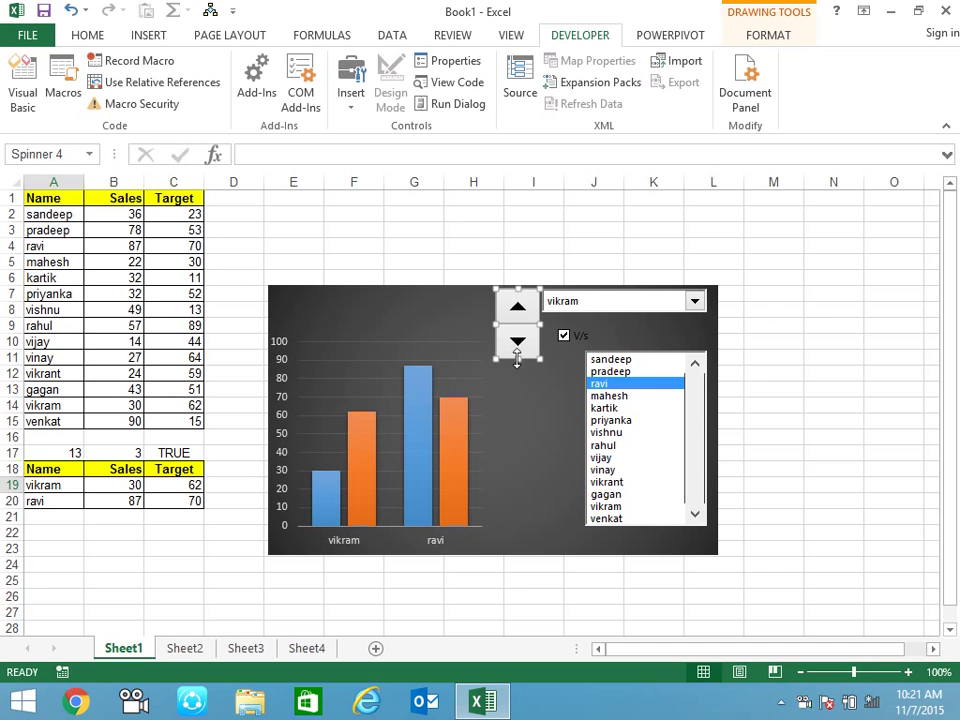
pyautogui.click(812, 308)
# - Set the spin button to minimum 1, maximum 13, increment 1, linked to cell $A$17
pyautogui.rightClick(522, 340)
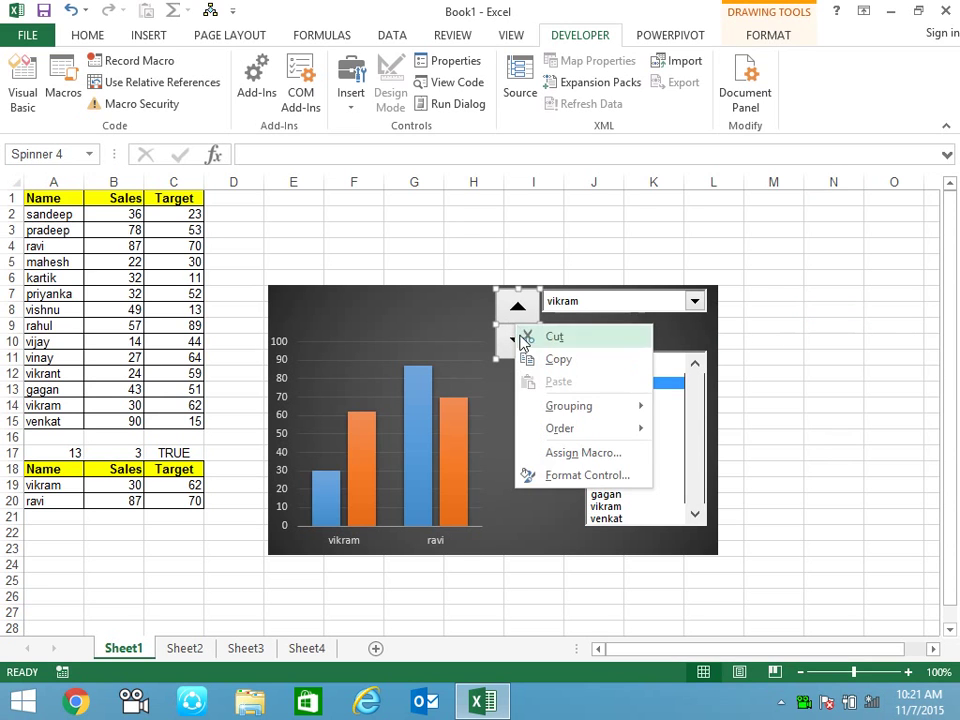
pyautogui.click(530, 475)
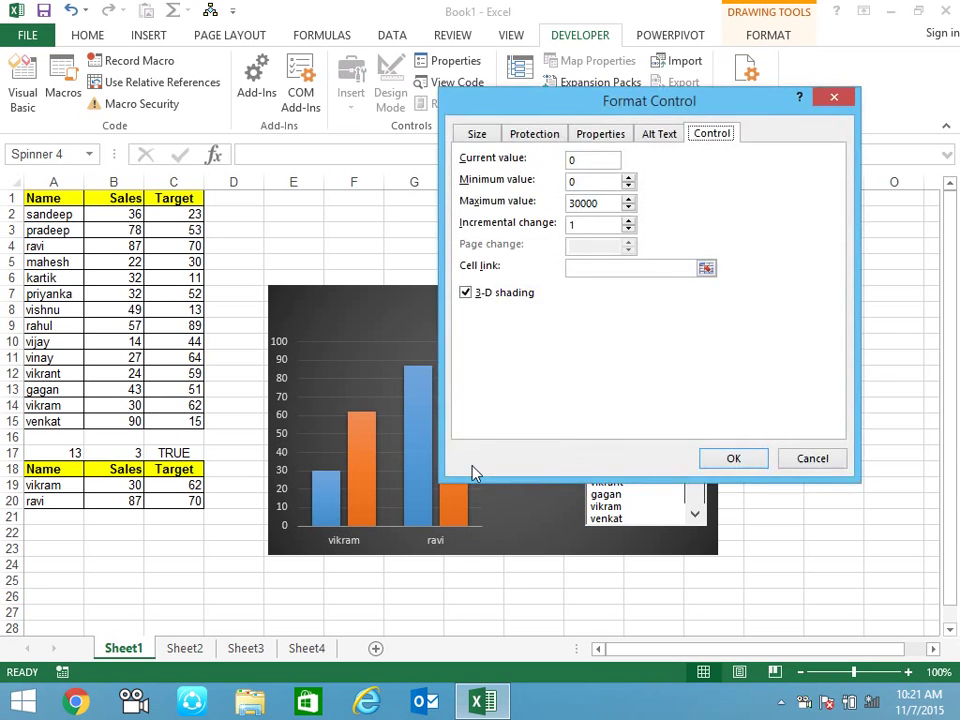
pyautogui.click(733, 458)
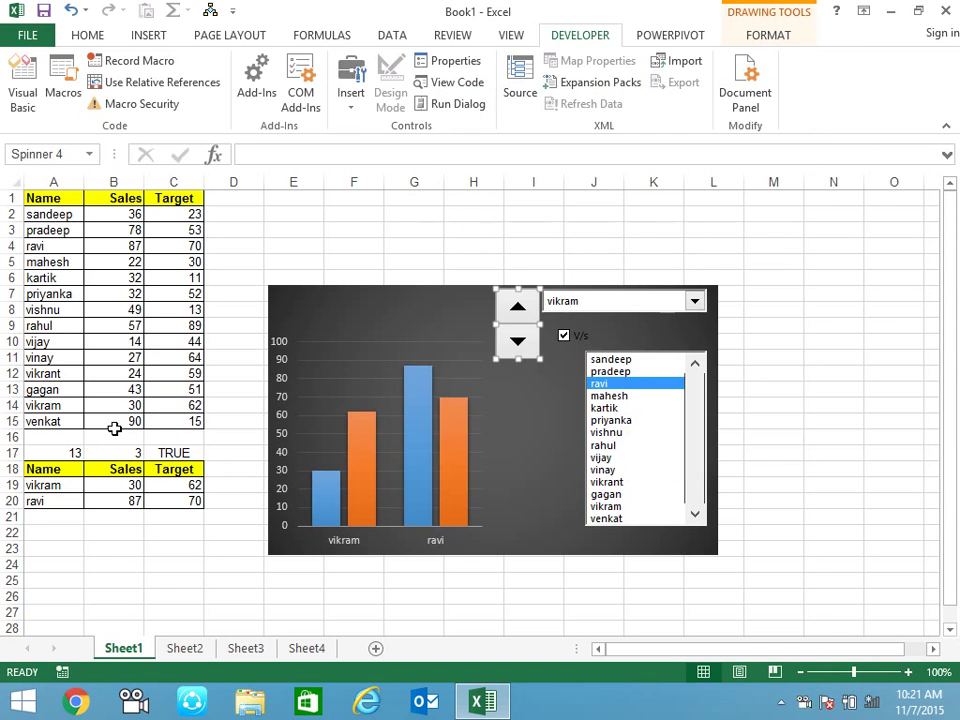
pyautogui.rightClick(528, 340)
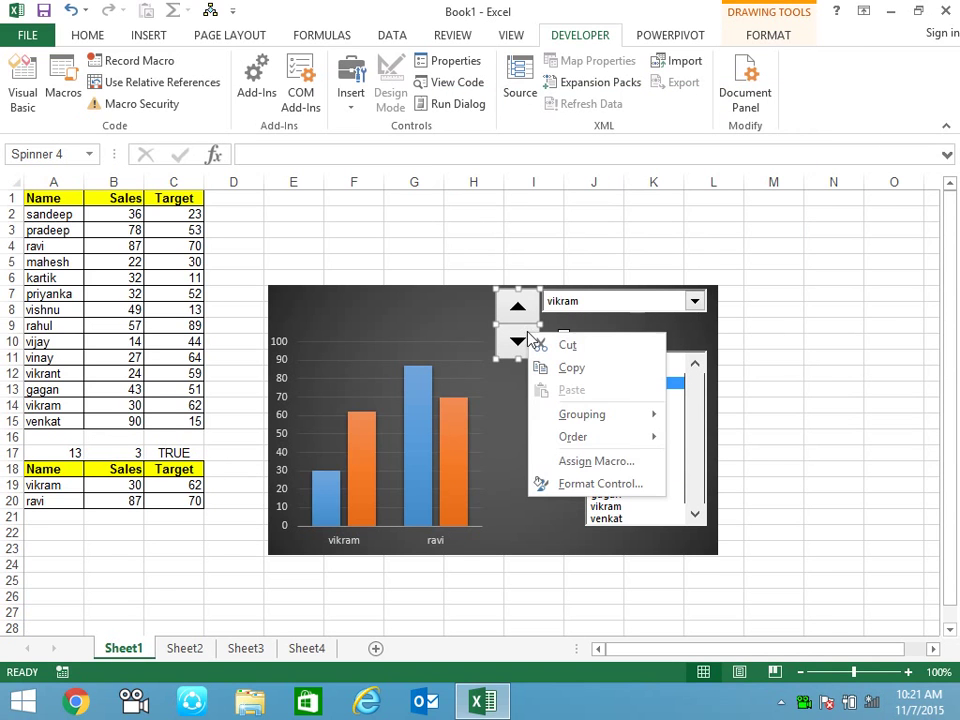
pyautogui.click(545, 483)
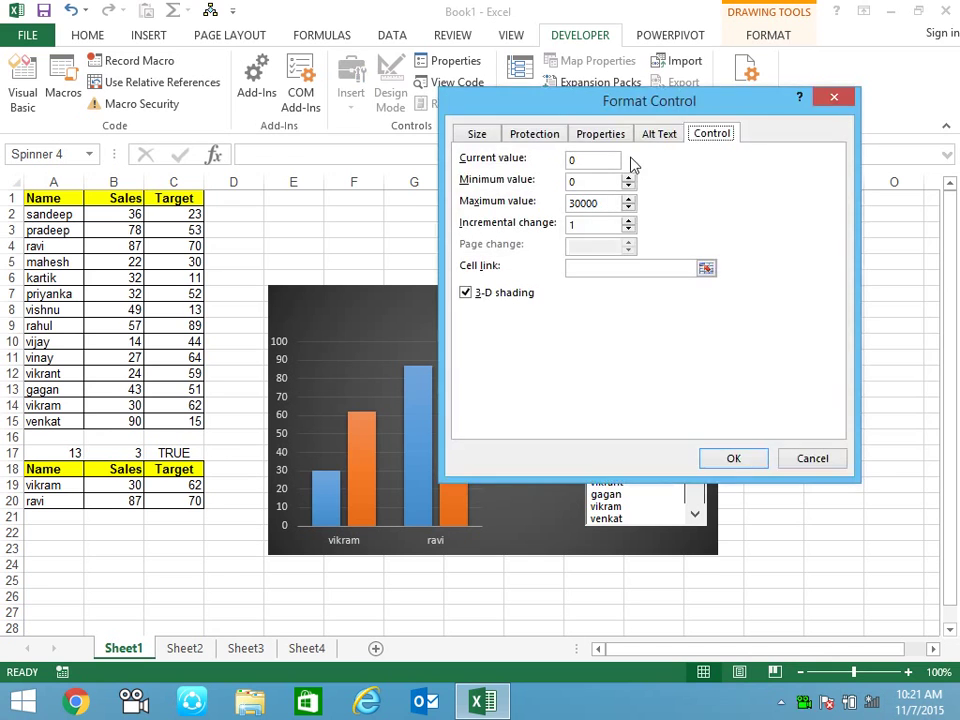
pyautogui.click(572, 163)
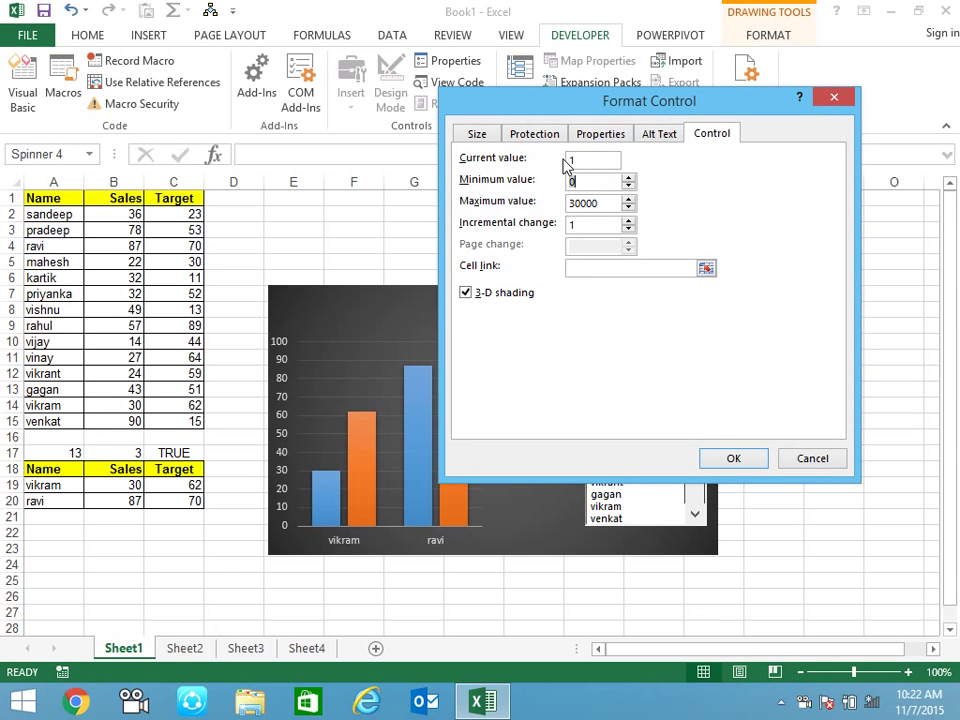
pyautogui.write('1')
pyautogui.press('Tab')
pyautogui.write('1')
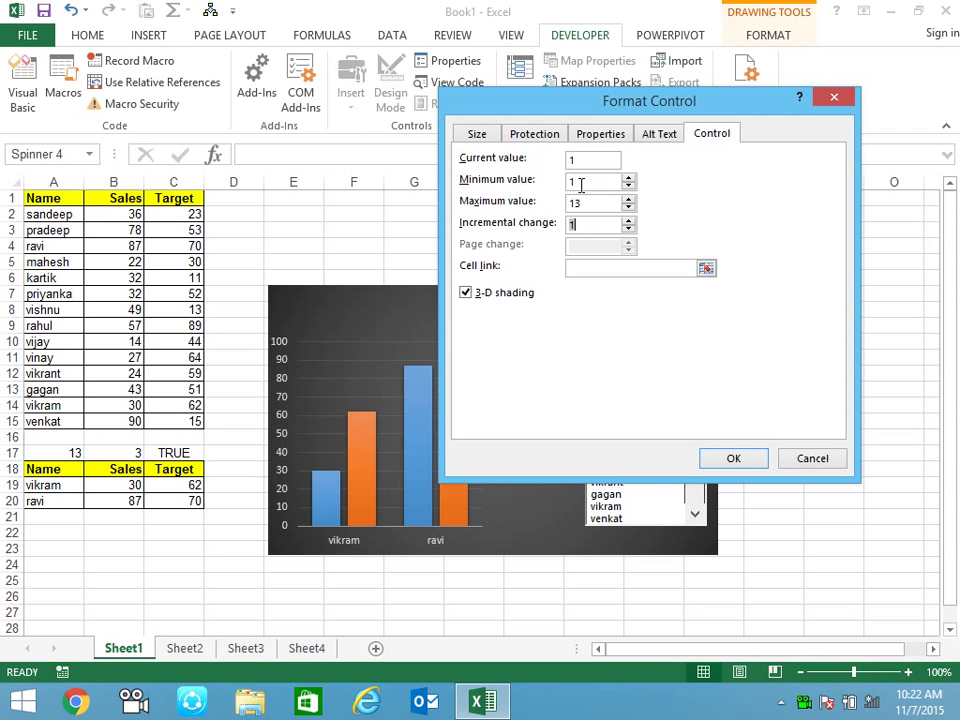
pyautogui.click(706, 268)
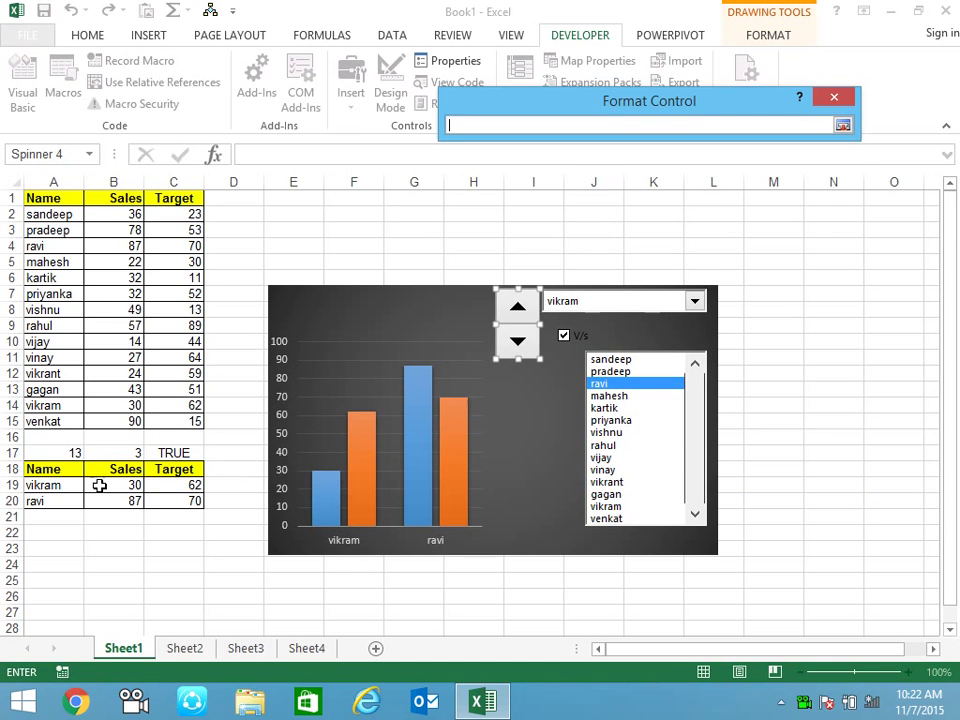
pyautogui.click(60, 453)
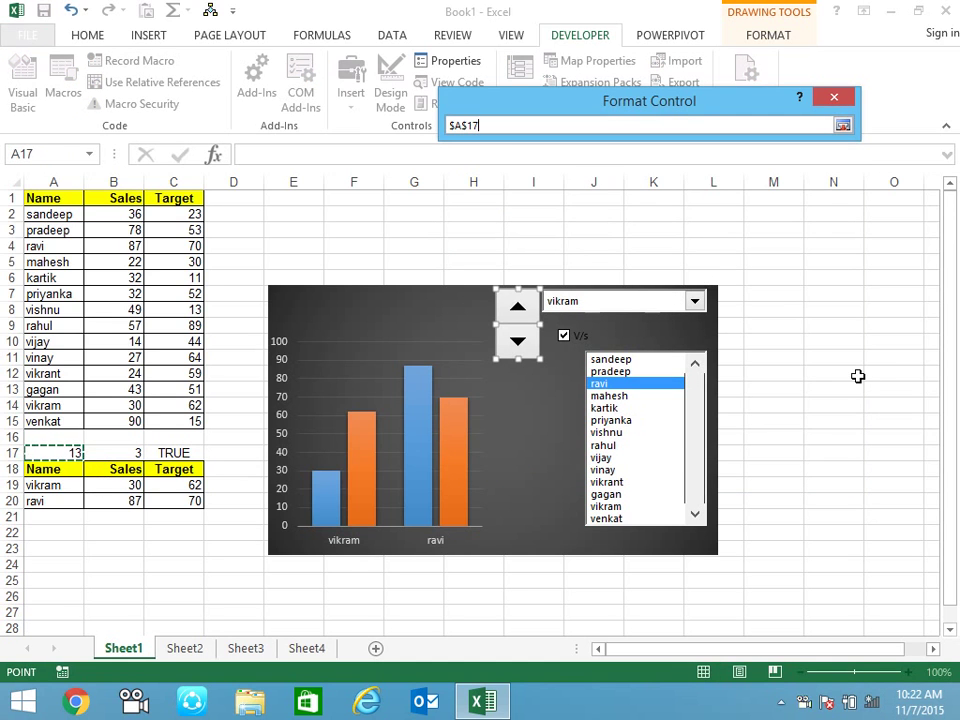
pyautogui.press('Return')
pyautogui.press('Return')
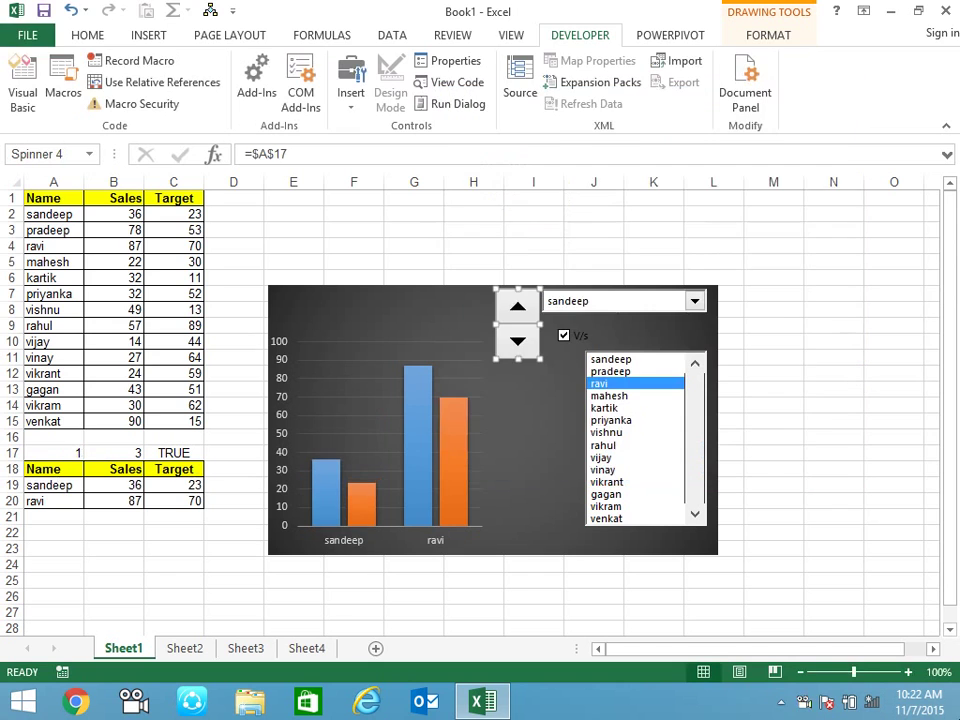
# - Pick kartik from the name list, then nudge the spinner to mahesh and back to kartik
pyautogui.click(929, 389)
pyautogui.click(694, 301)
pyautogui.click(632, 367)
pyautogui.click(532, 345)
pyautogui.click(518, 306)
# - Spin the first name down to sandeep, then up through the names to priyanka
pyautogui.click(520, 343)
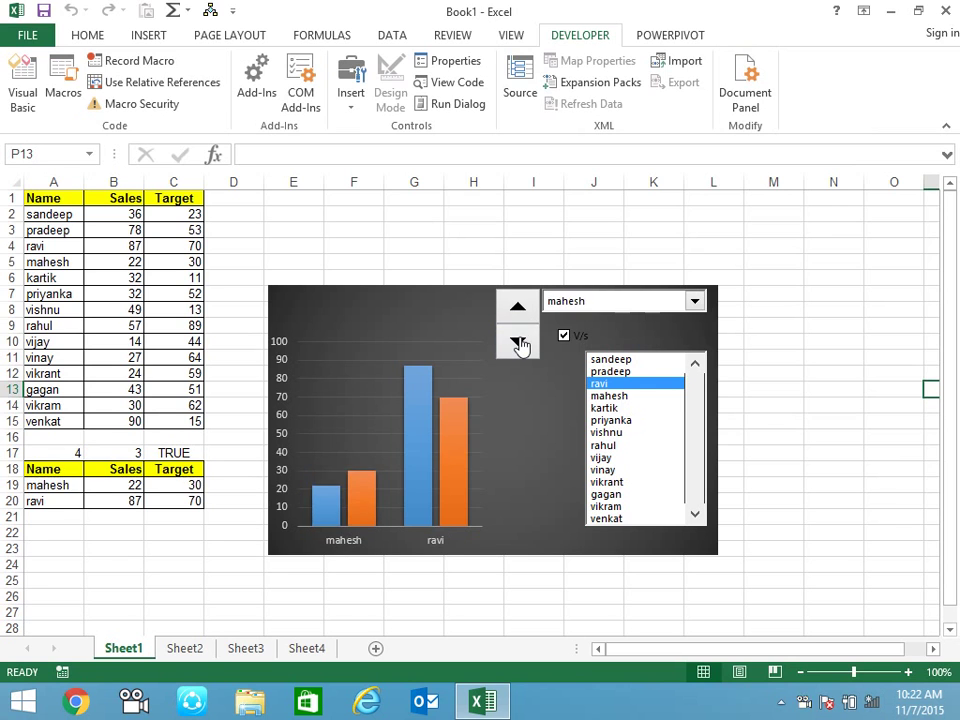
pyautogui.click(520, 343)
pyautogui.click(520, 343)
pyautogui.click(520, 343)
pyautogui.click(519, 305)
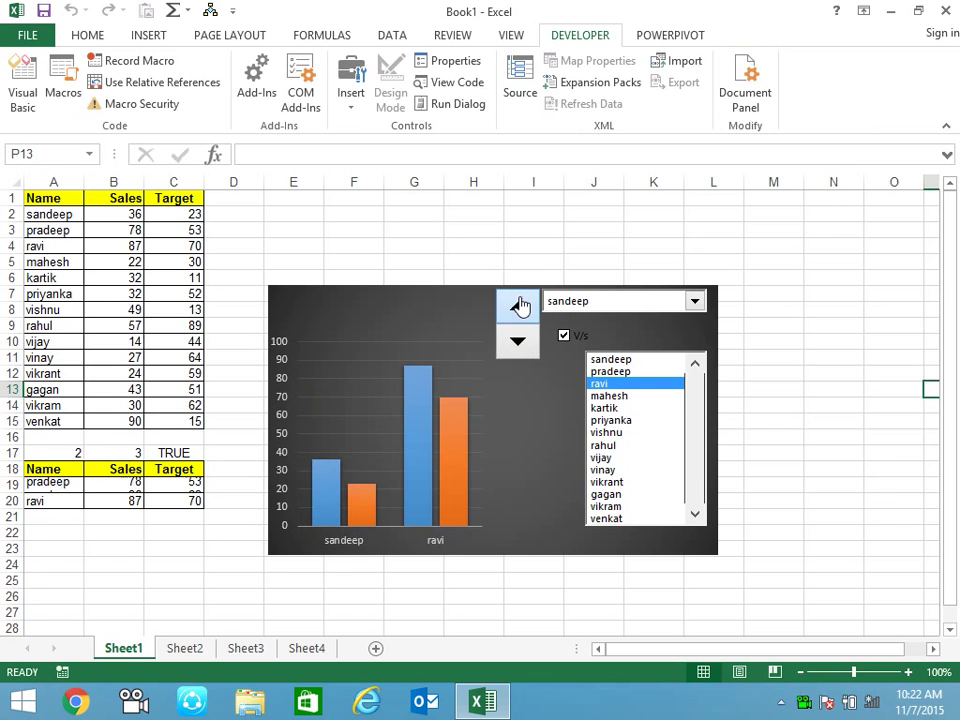
pyautogui.click(519, 305)
pyautogui.click(519, 305)
pyautogui.click(519, 305)
pyautogui.click(519, 305)
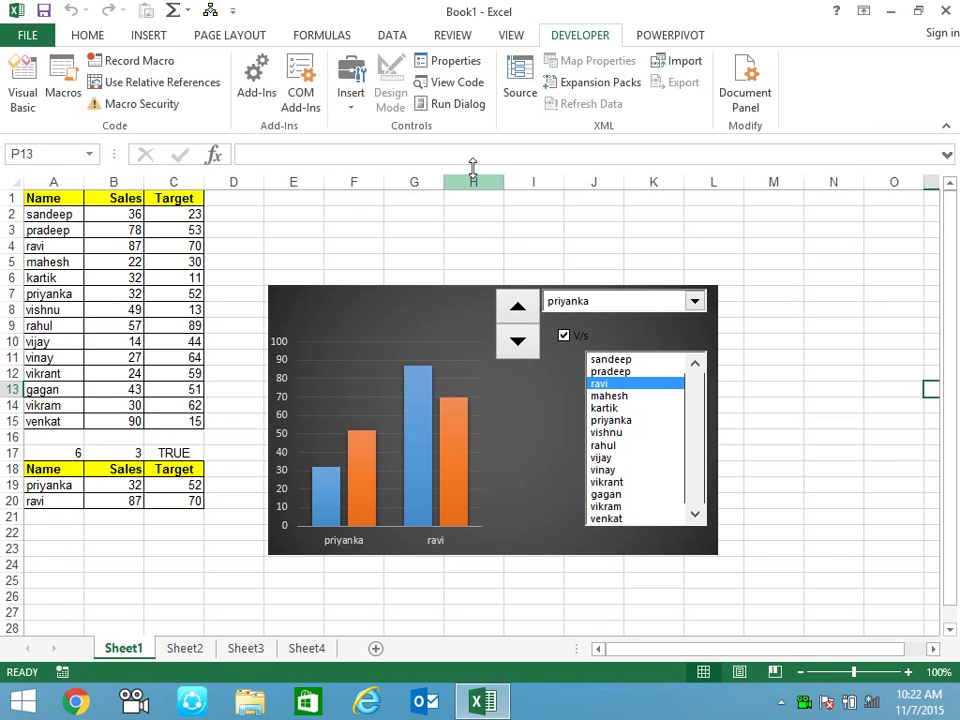
# - Draw a vertical scroll bar form control beside the name list
pyautogui.click(354, 104)
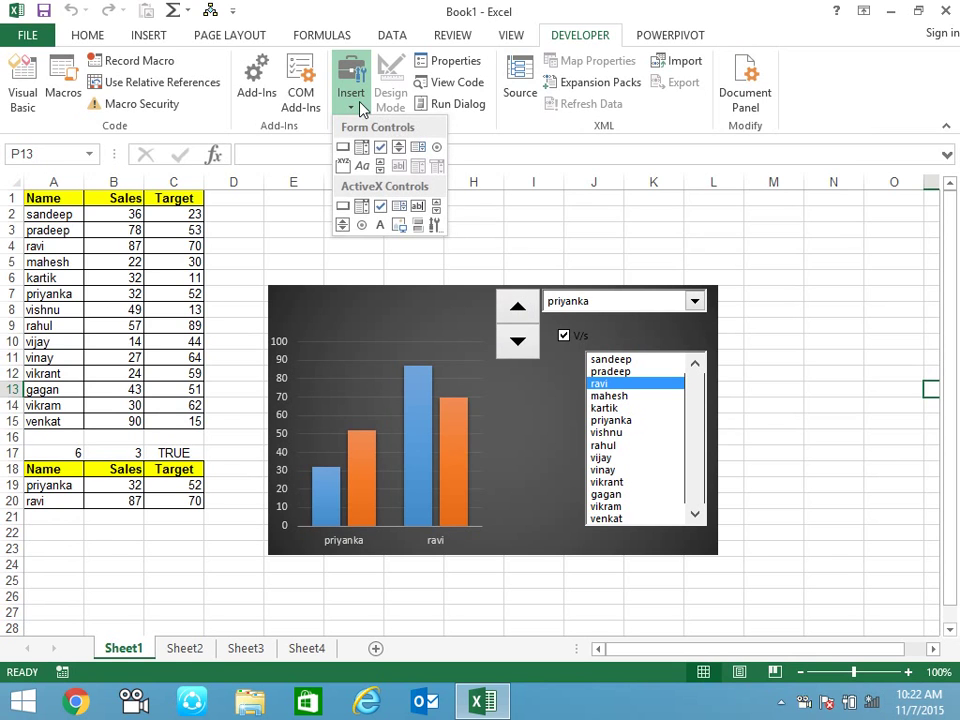
pyautogui.click(381, 166)
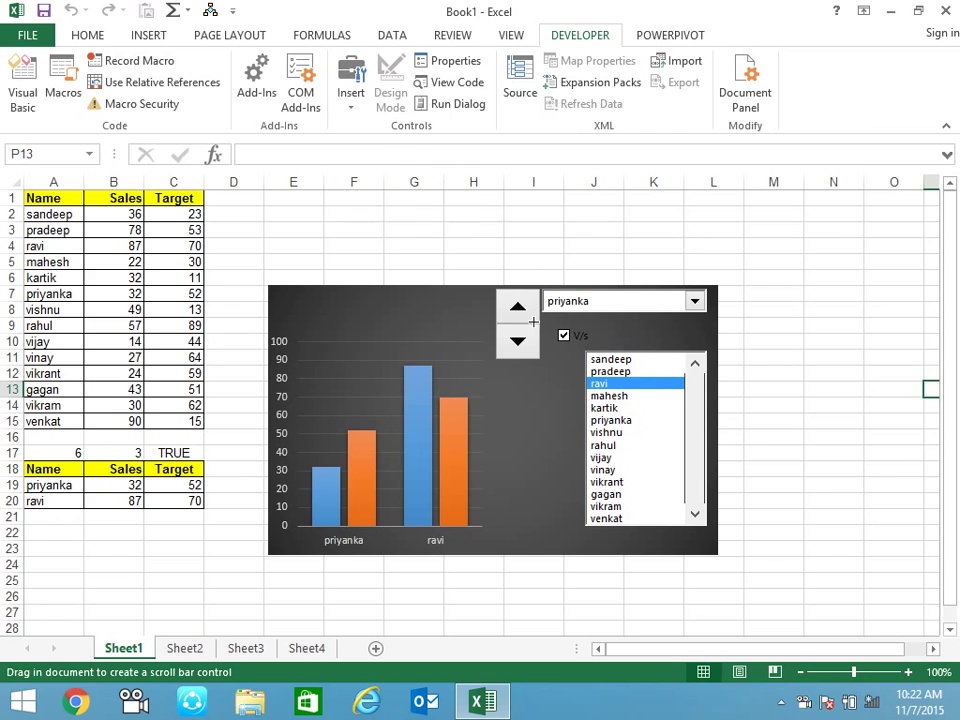
pyautogui.moveTo(555, 357); pyautogui.dragTo(578, 536)
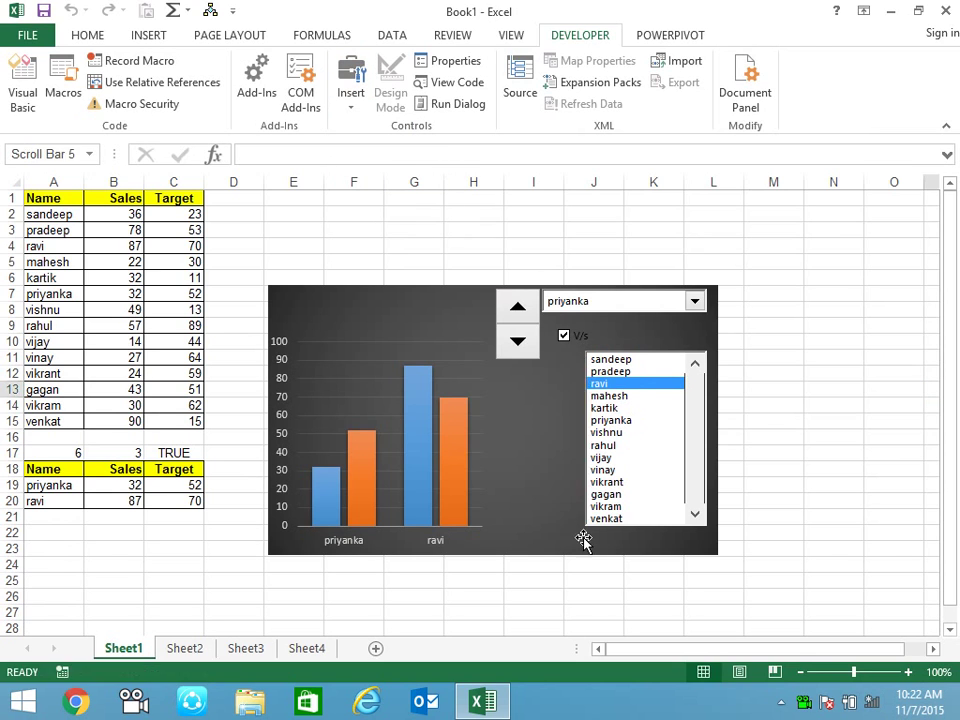
pyautogui.click(566, 437)
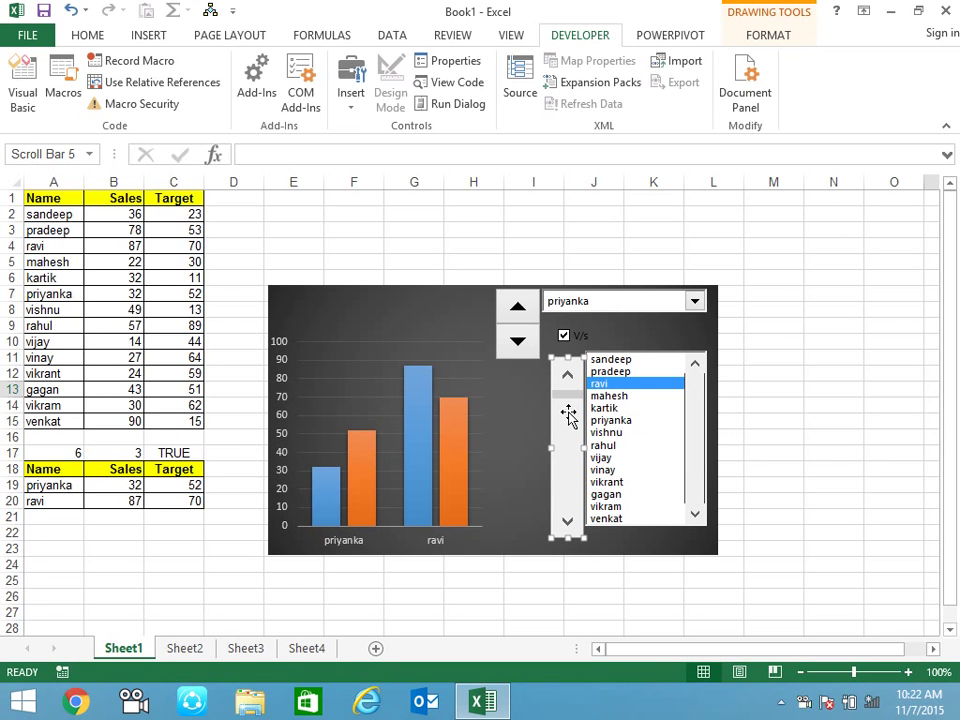
# - Set the scroll bar's Cell link to $B$17 in Format Control
pyautogui.rightClick(568, 412)
pyautogui.click(641, 564)
pyautogui.doubleClick(591, 161)
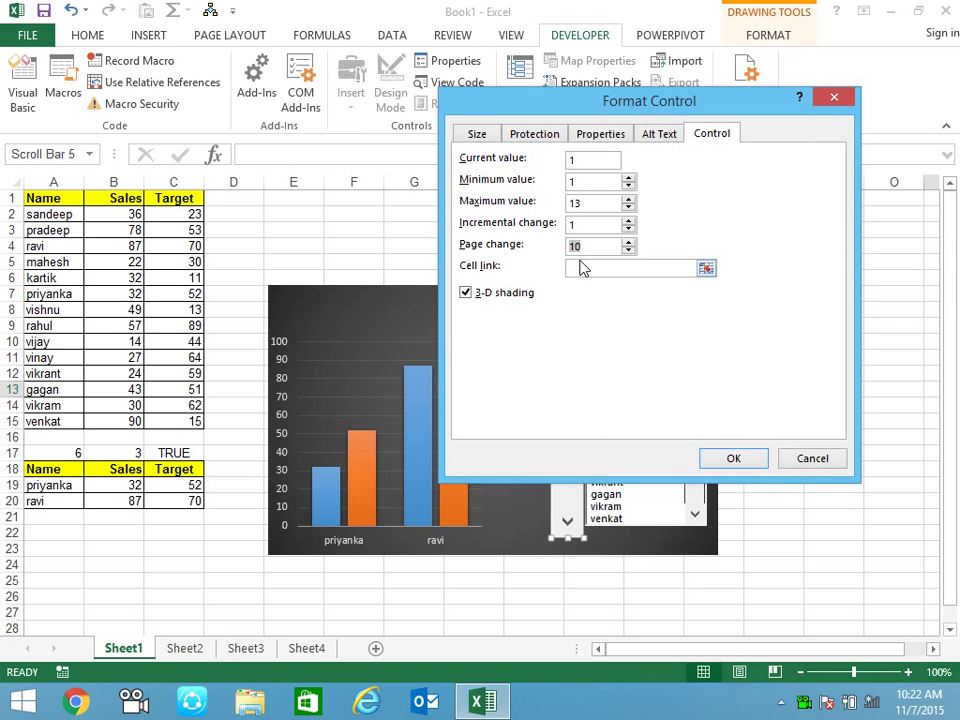
pyautogui.click(705, 270)
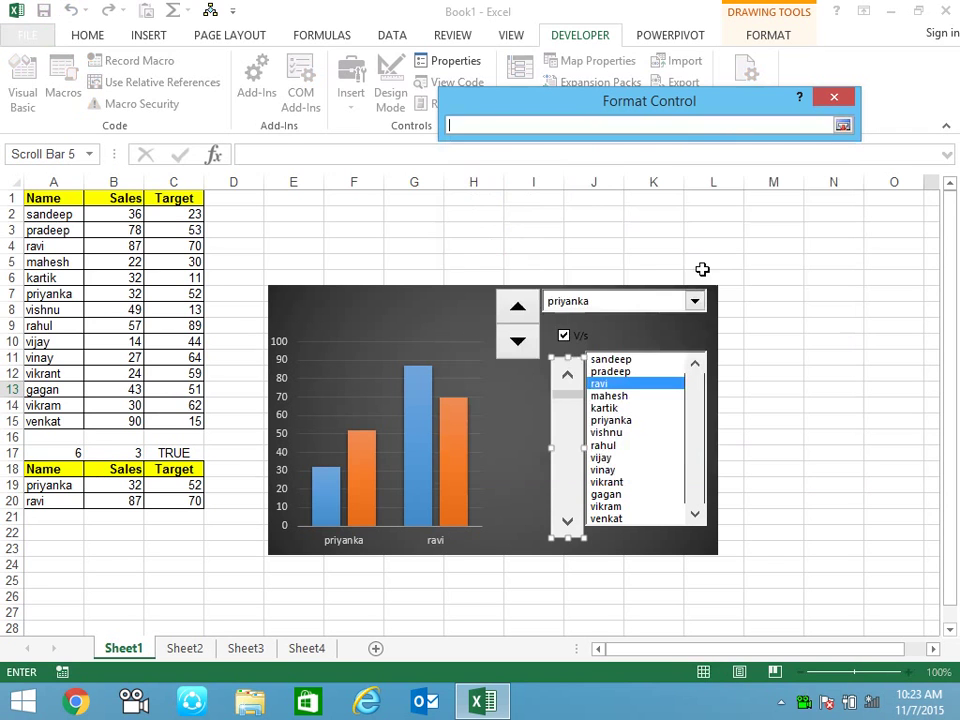
pyautogui.click(131, 452)
pyautogui.press('Return')
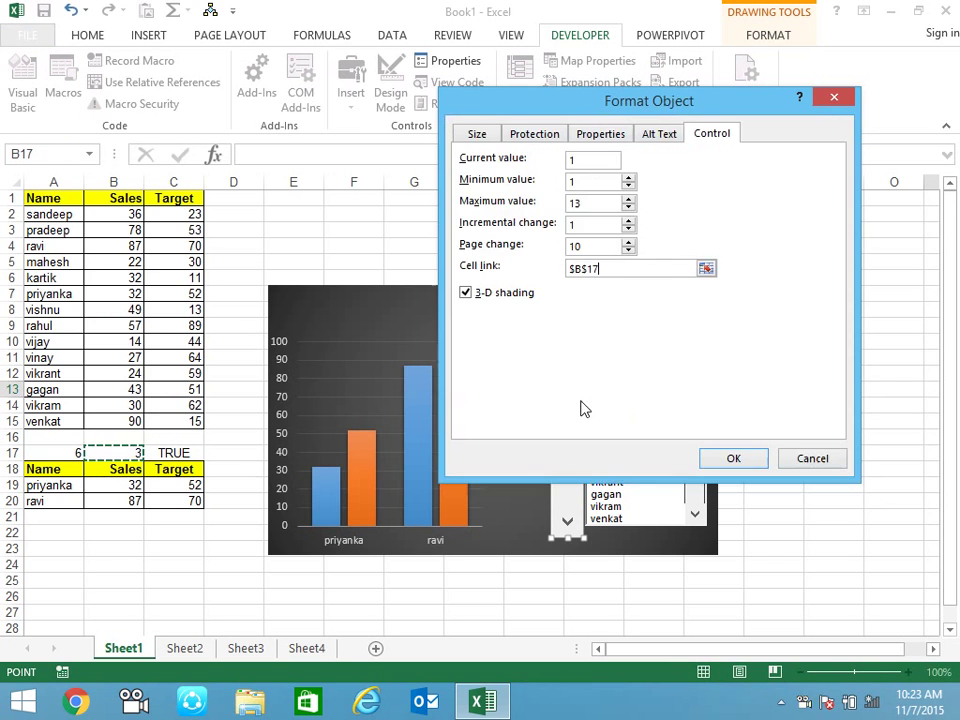
pyautogui.press('Return')
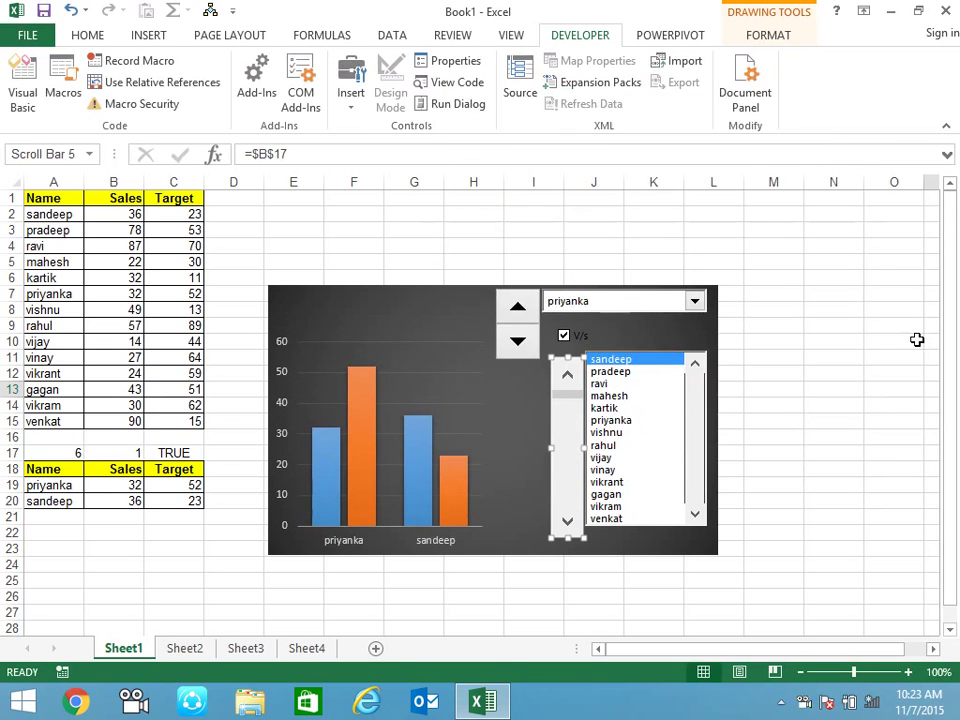
pyautogui.click(883, 417)
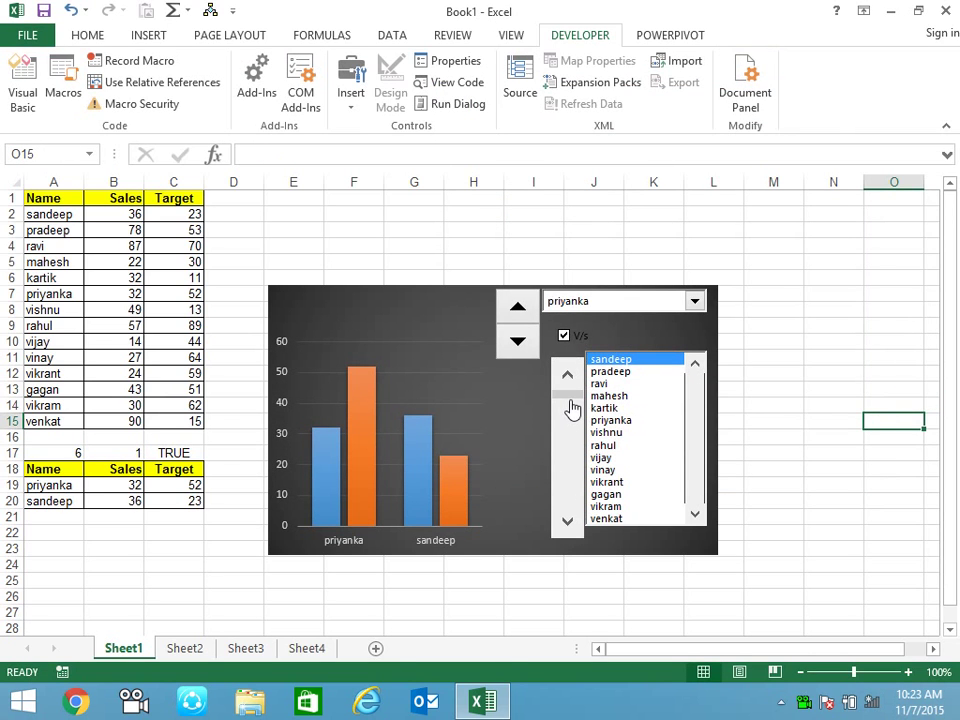
# - Move the scroll bar through the second names, settling on mahesh with B17 at 4
pyautogui.moveTo(568, 403)
pyautogui.mouseDown()
pyautogui.moveTo(568, 468)
pyautogui.moveTo(567, 440)
pyautogui.mouseUp()
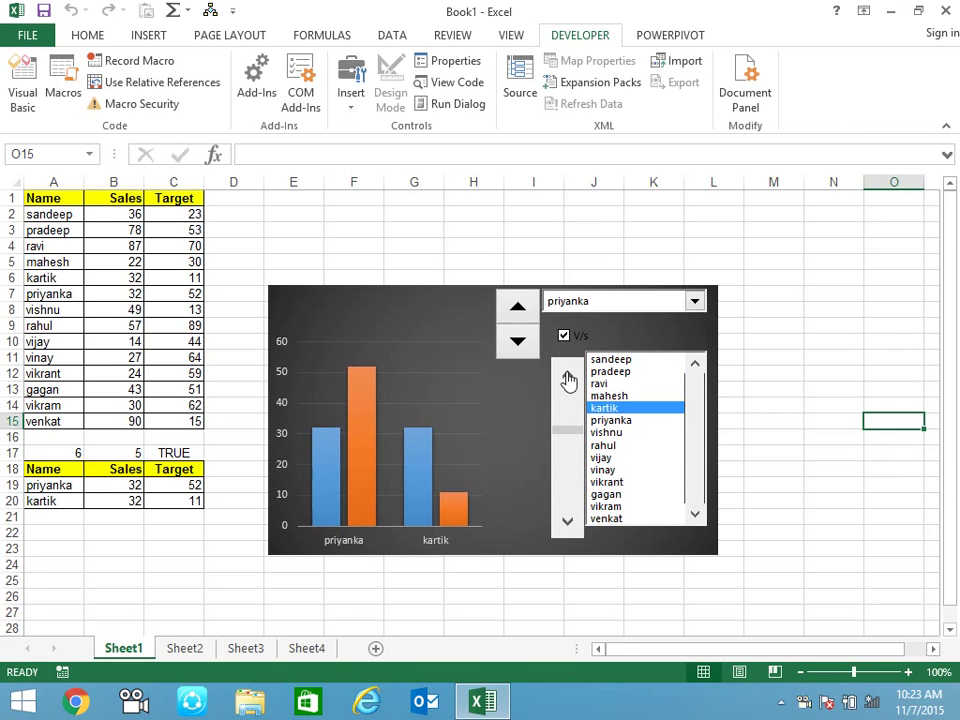
pyautogui.click(567, 530)
pyautogui.click(567, 530)
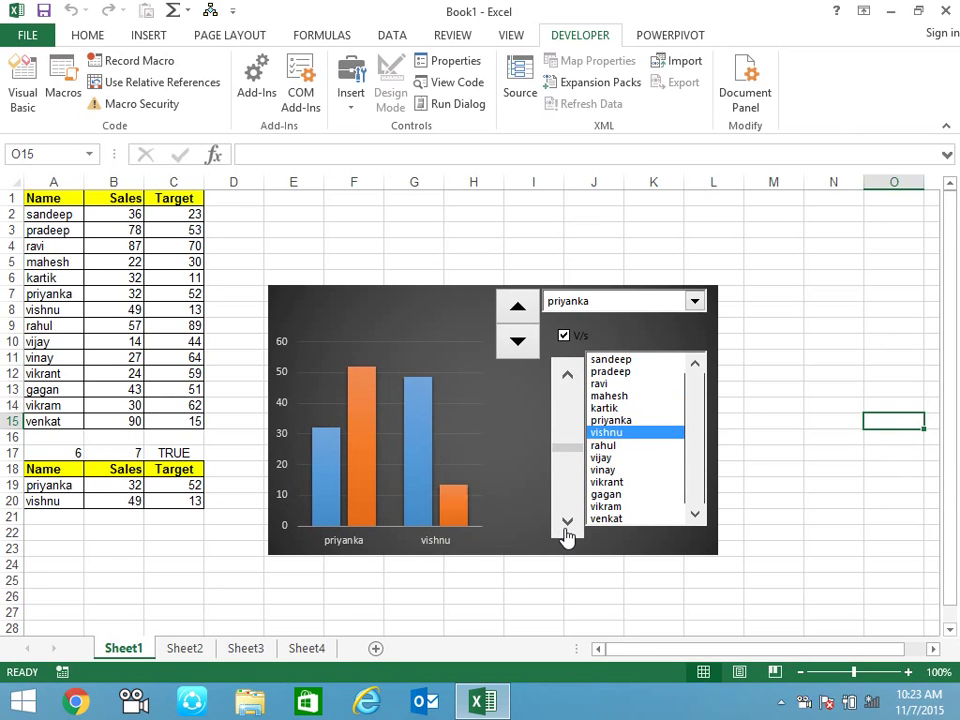
pyautogui.click(567, 530)
pyautogui.click(568, 374)
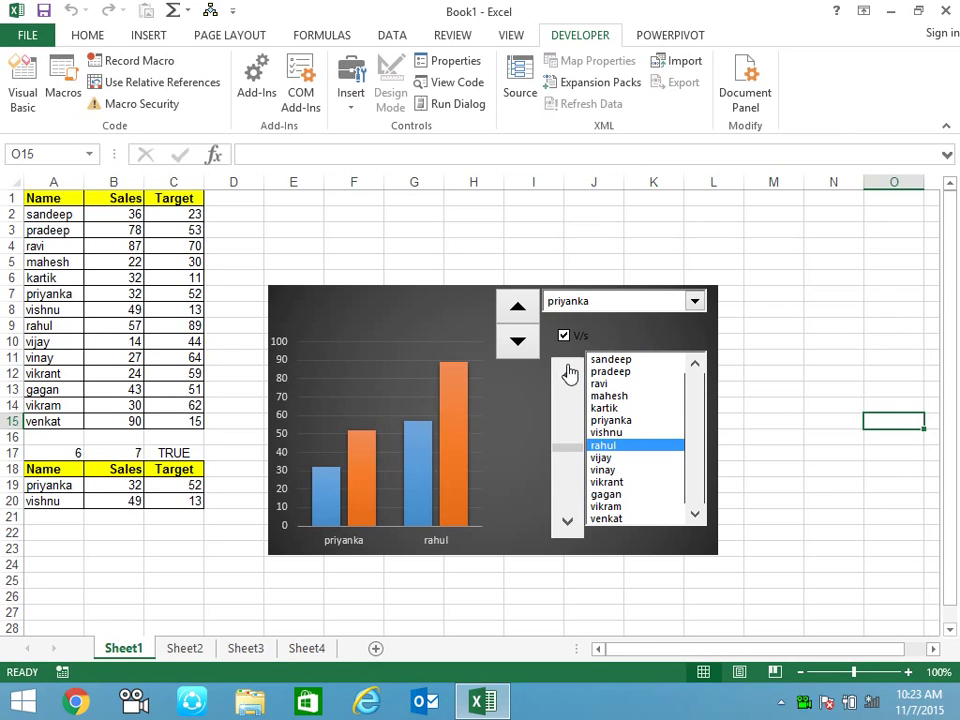
pyautogui.click(569, 372)
pyautogui.click(568, 371)
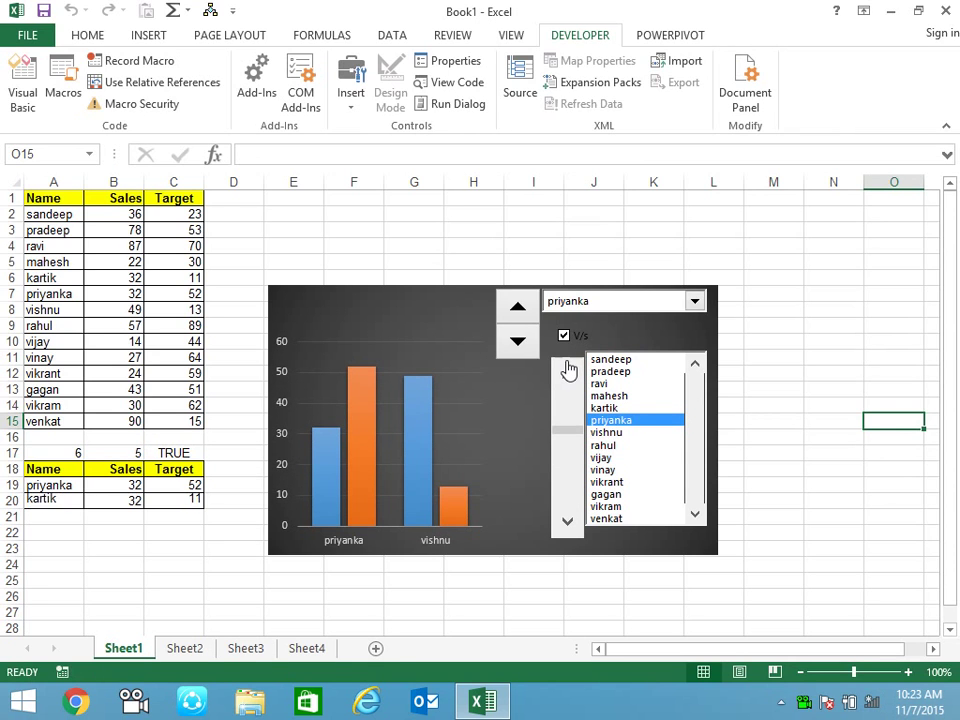
pyautogui.click(568, 371)
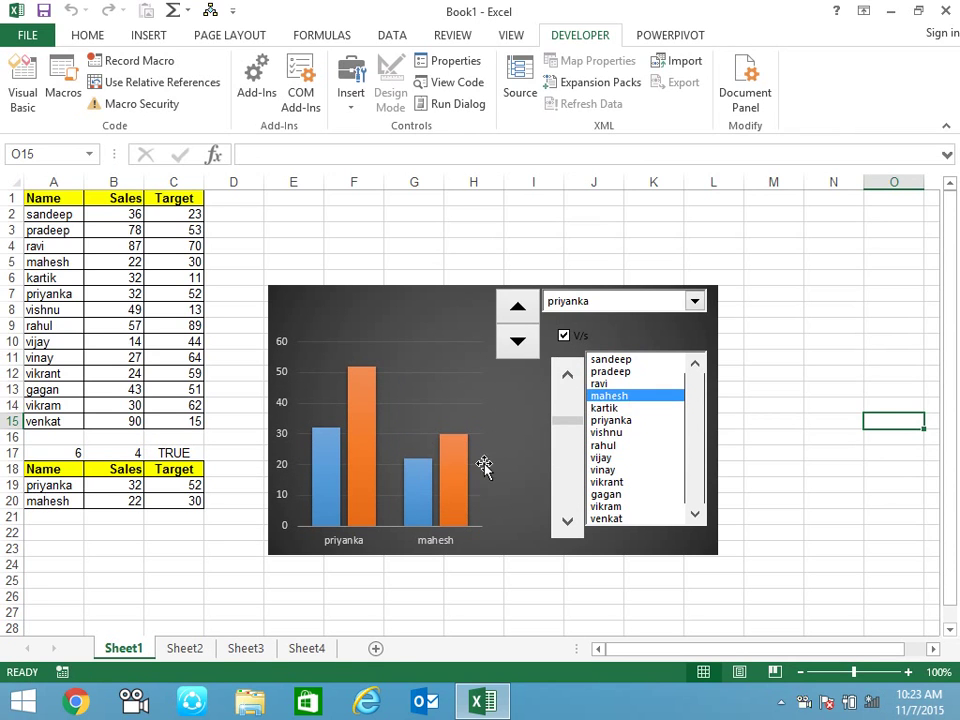
pyautogui.click(335, 345)
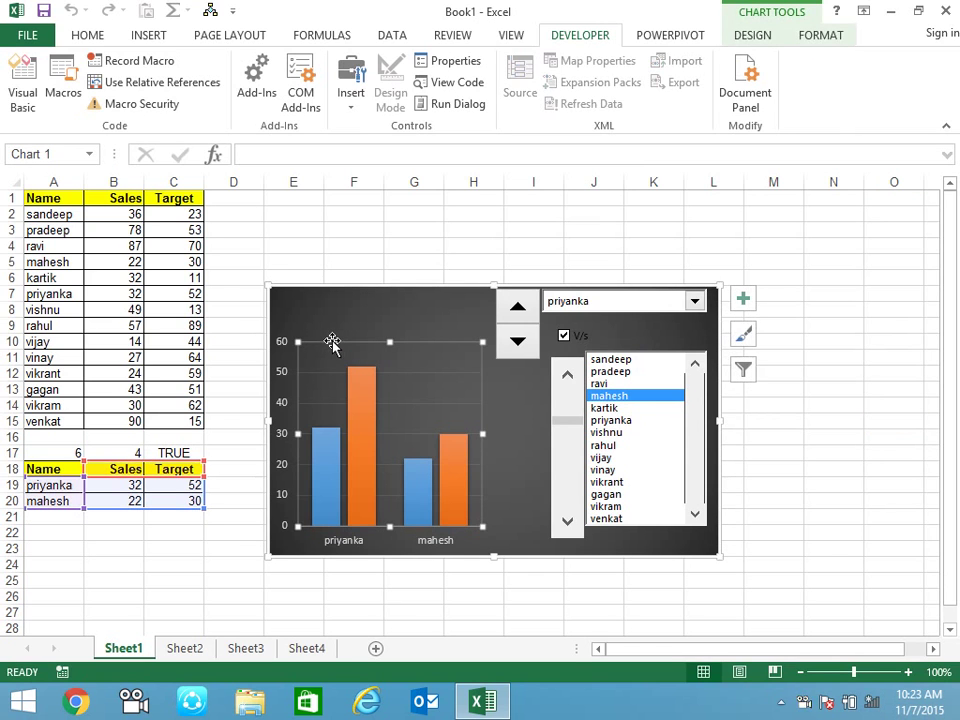
# - Open the Format Axis pane for the chart's vertical value axis
pyautogui.rightClick(339, 353)
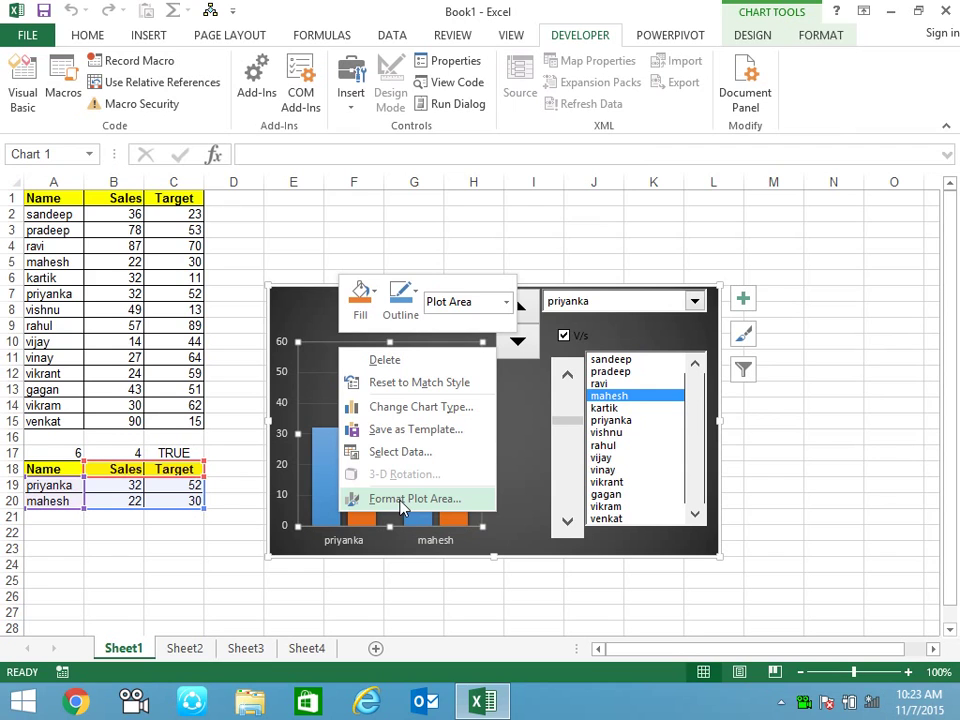
pyautogui.click(290, 378)
pyautogui.click(289, 375)
pyautogui.rightClick(288, 374)
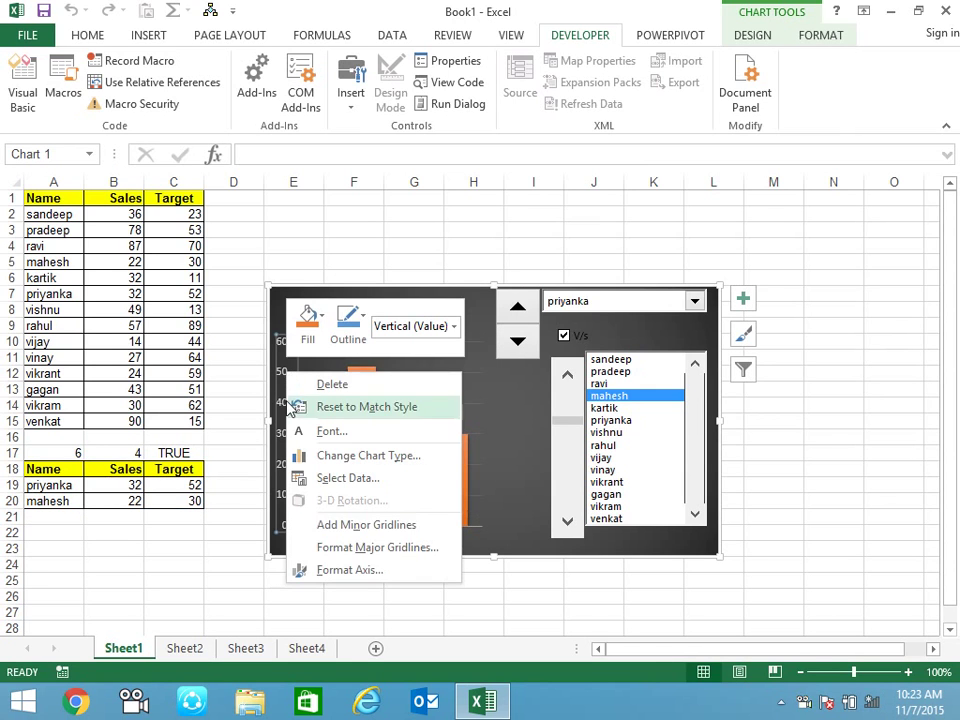
pyautogui.click(375, 576)
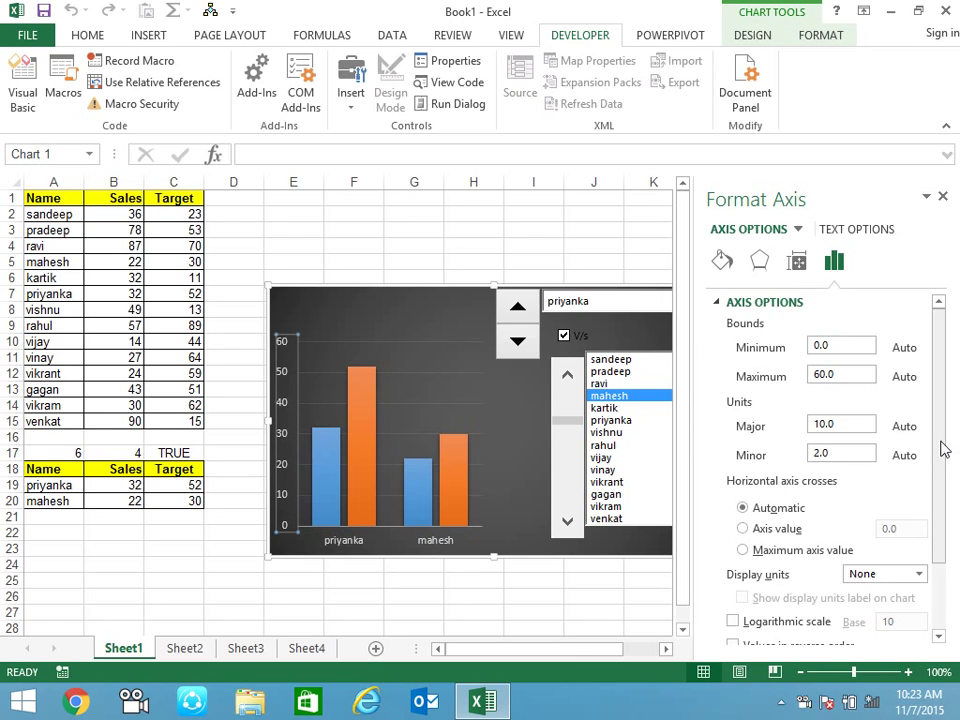
pyautogui.scroll(-3, 938, 470)
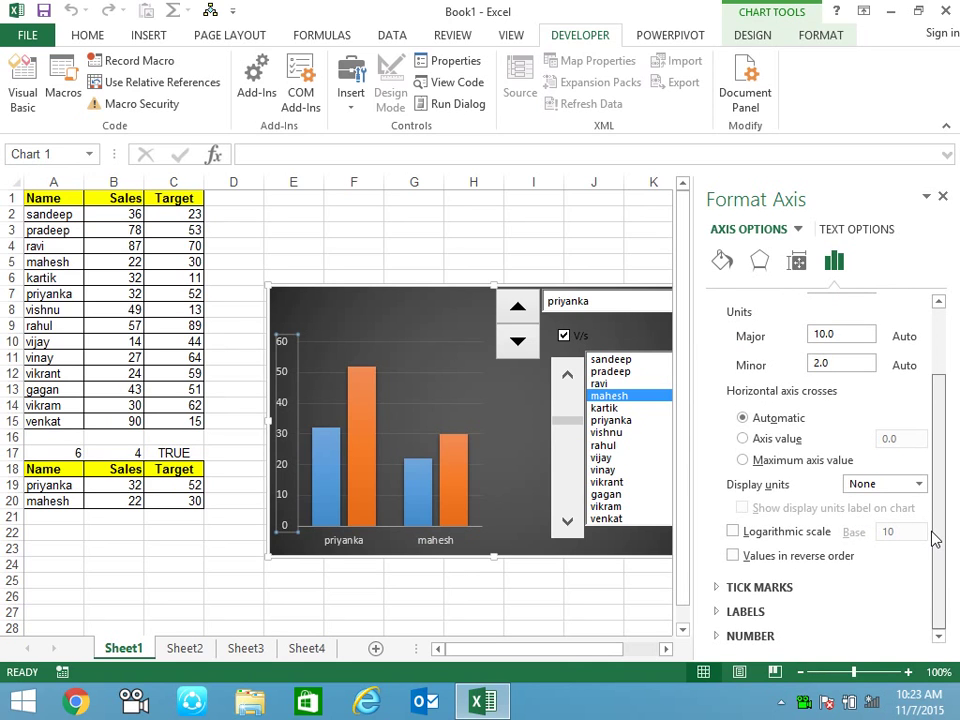
pyautogui.click(745, 612)
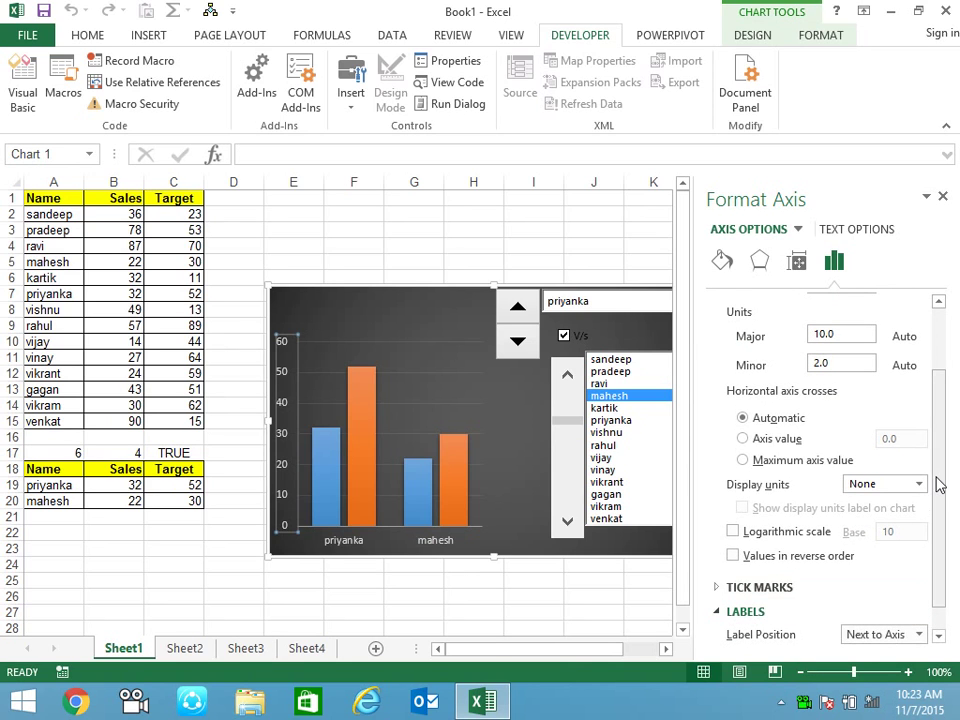
pyautogui.scroll(-1, 936, 520)
pyautogui.scroll(5, 934, 470)
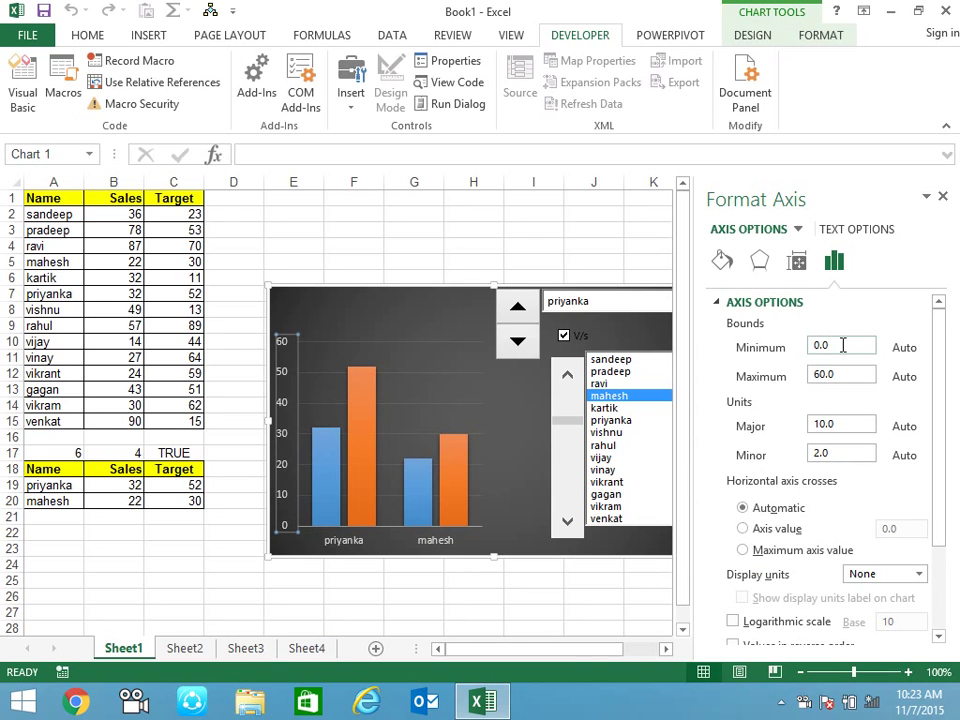
# - Set the axis bounds to a minimum of 10 and a maximum of 90
pyautogui.moveTo(850, 346); pyautogui.dragTo(797, 352)
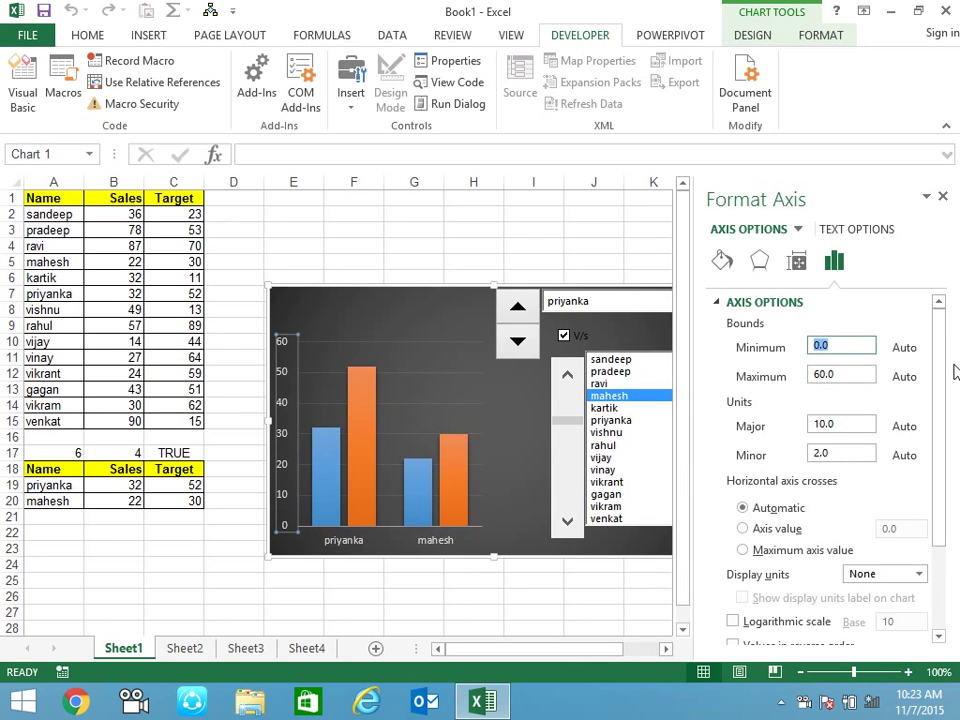
pyautogui.write('10')
pyautogui.press('Return')
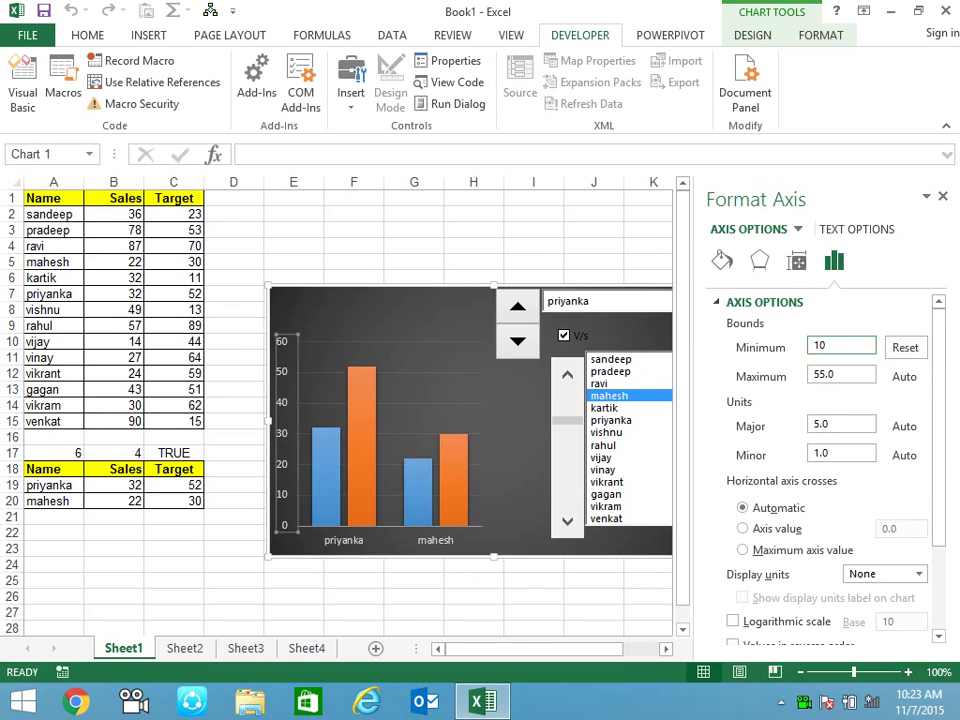
pyautogui.press('Tab')
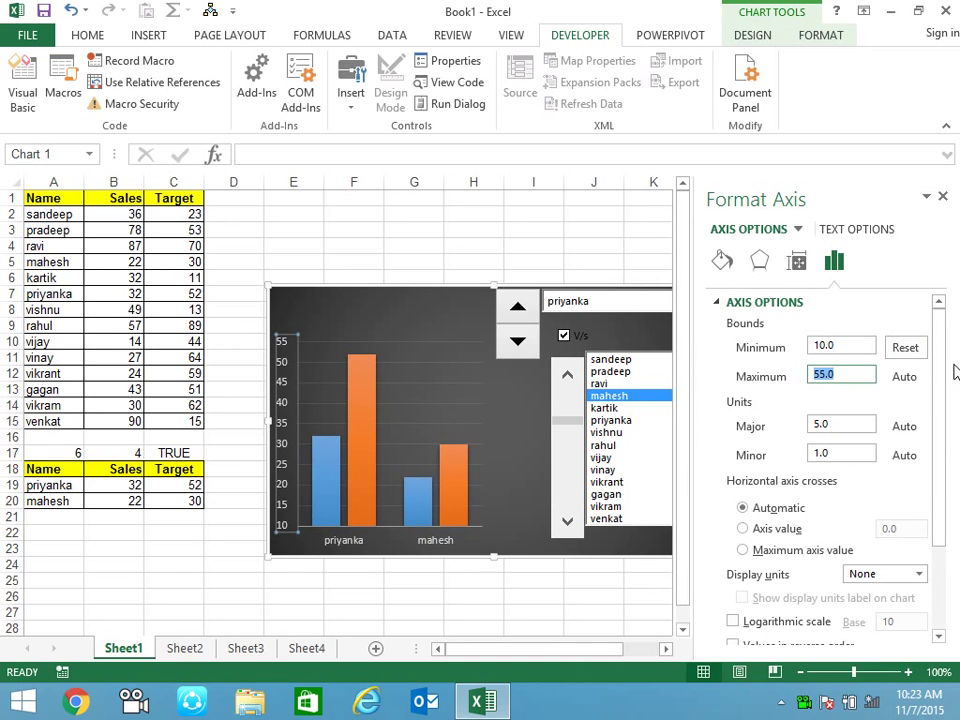
pyautogui.write('90')
pyautogui.press('Return')
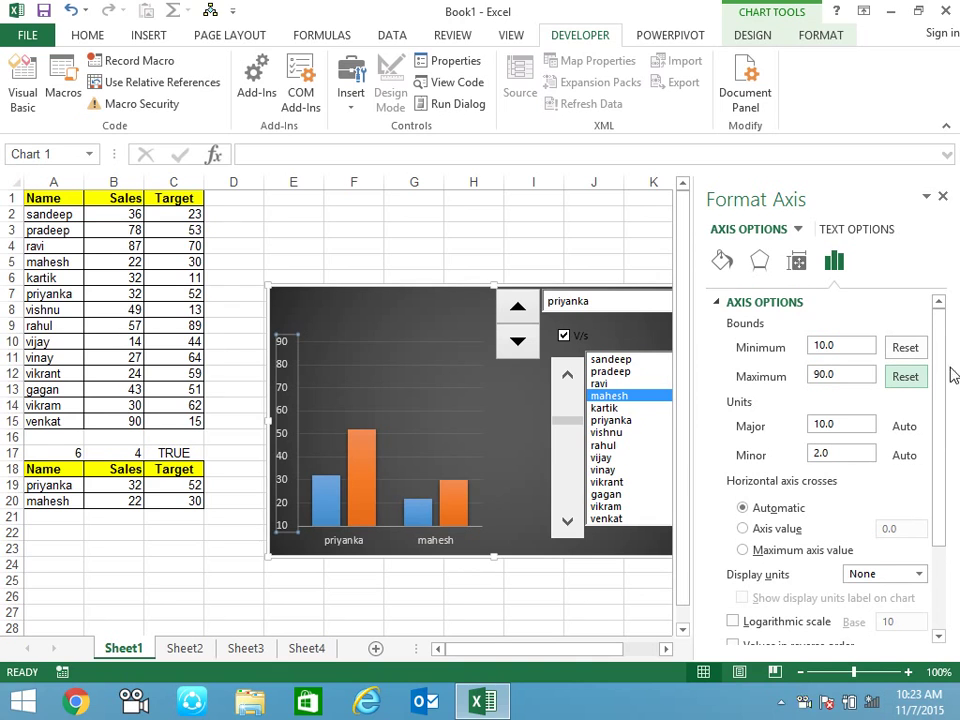
# - Close the Format Axis pane and try several list names, ending on vinay as the second person
pyautogui.click(942, 196)
pyautogui.click(630, 445)
pyautogui.click(632, 482)
pyautogui.click(633, 408)
pyautogui.click(628, 445)
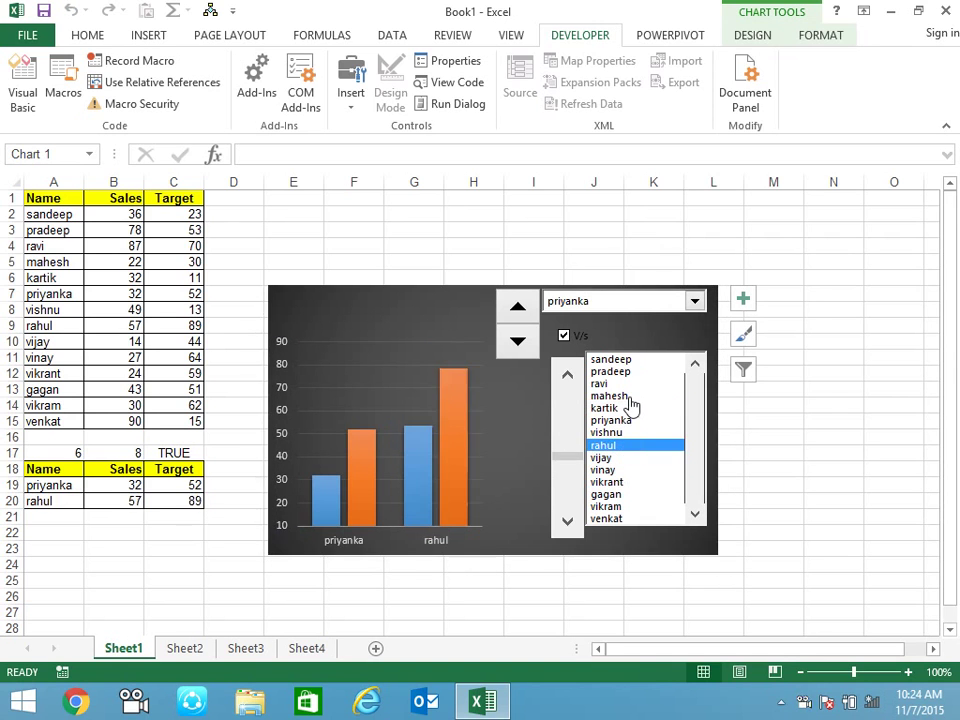
pyautogui.click(632, 396)
pyautogui.click(631, 470)
# - Spin the first name forward and back to vinay, so both index cells read 10
pyautogui.click(517, 310)
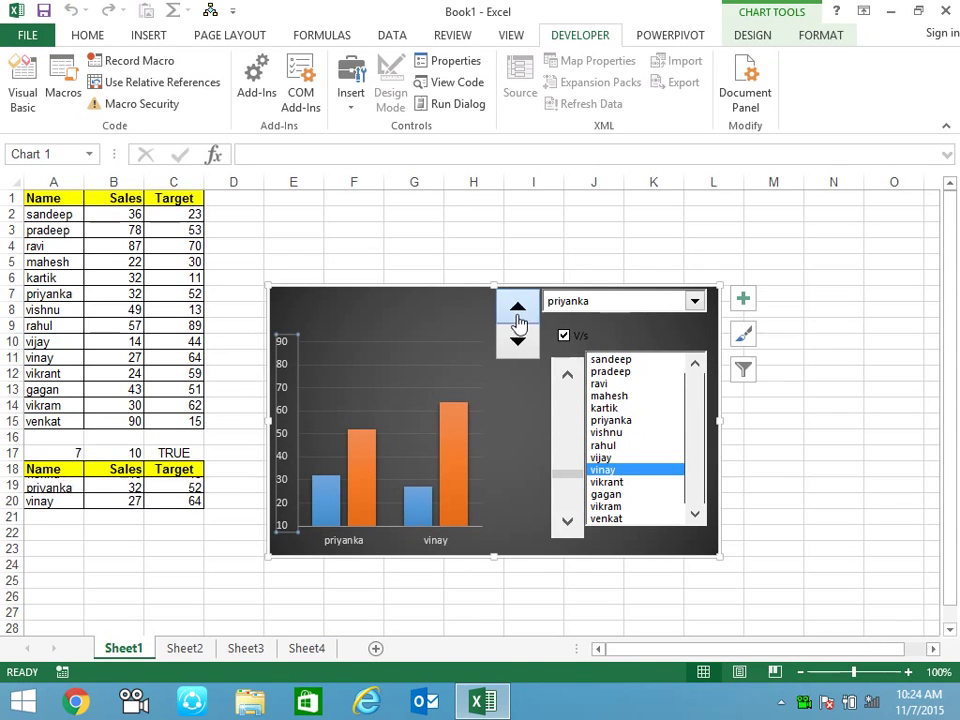
pyautogui.click(517, 310)
pyautogui.click(517, 310)
pyautogui.click(517, 310)
pyautogui.click(517, 310)
pyautogui.click(517, 342)
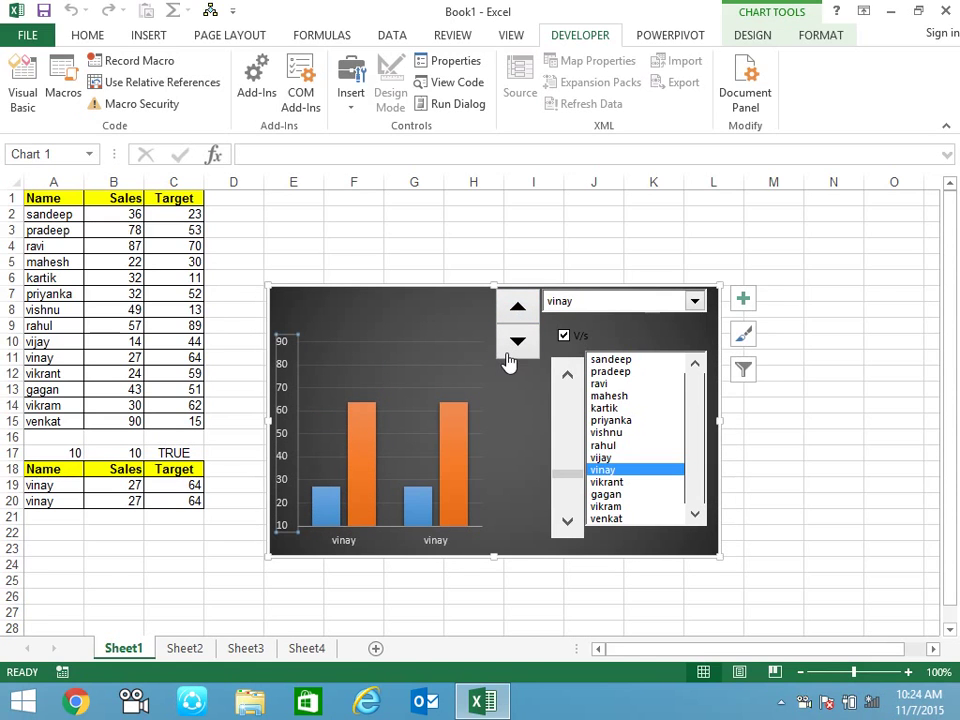
pyautogui.click(849, 403)
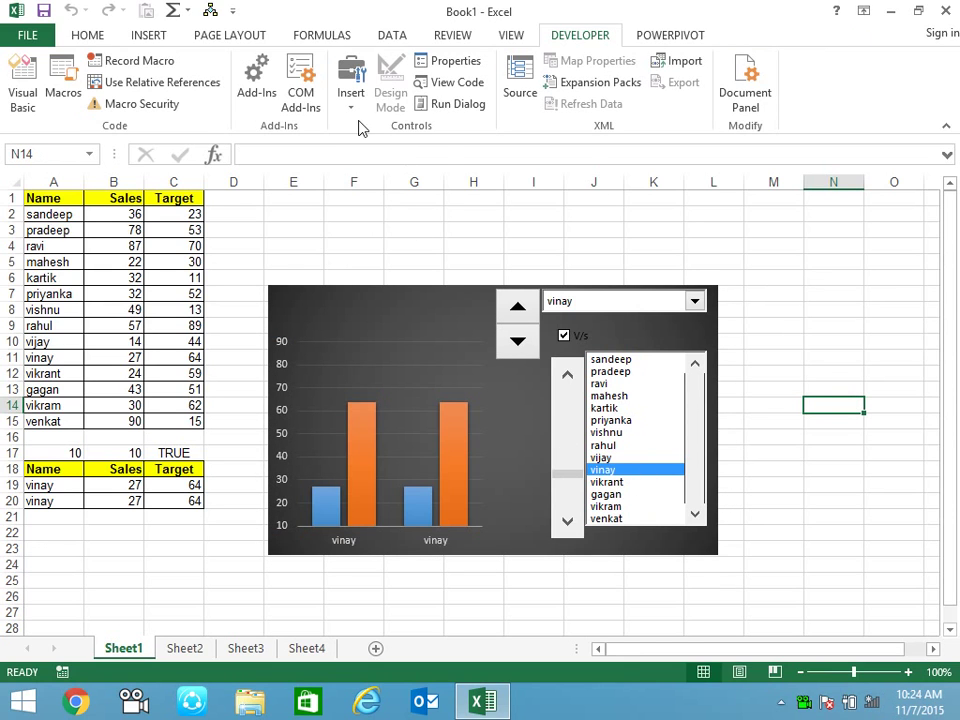
pyautogui.click(351, 92)
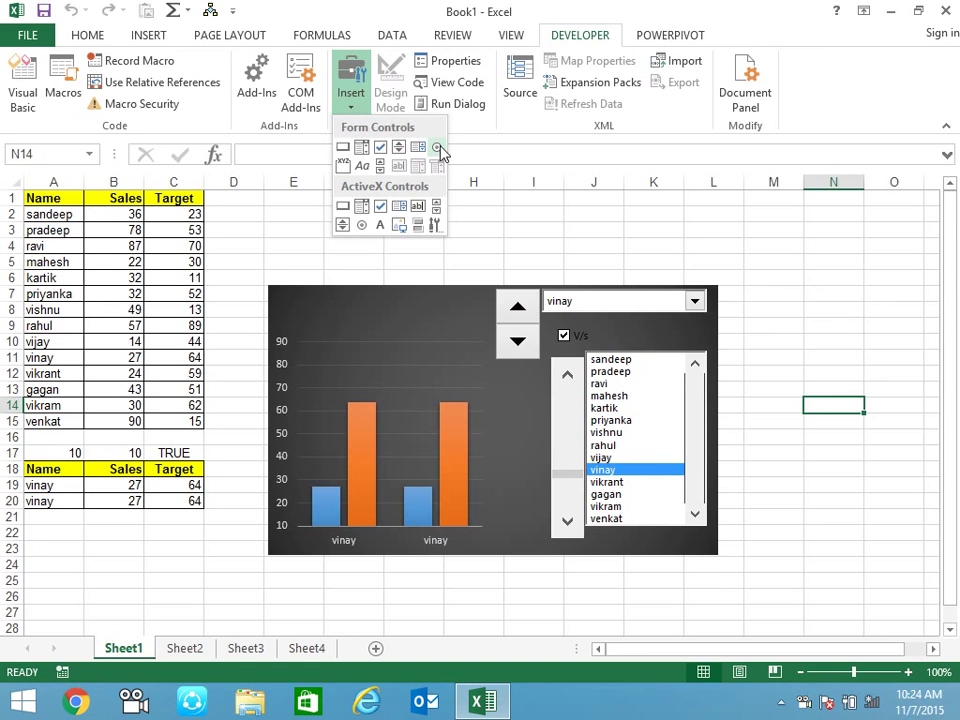
# - Extend the chart's top edge upward toward row 3
pyautogui.click(440, 300)
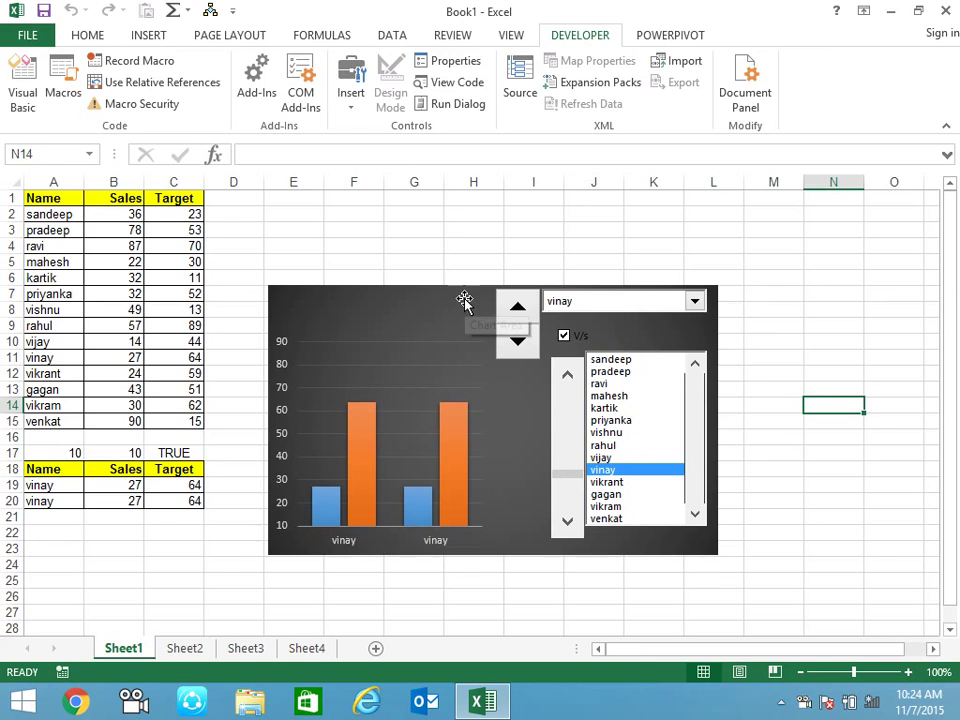
pyautogui.click(488, 290)
pyautogui.moveTo(493, 283); pyautogui.dragTo(491, 238)
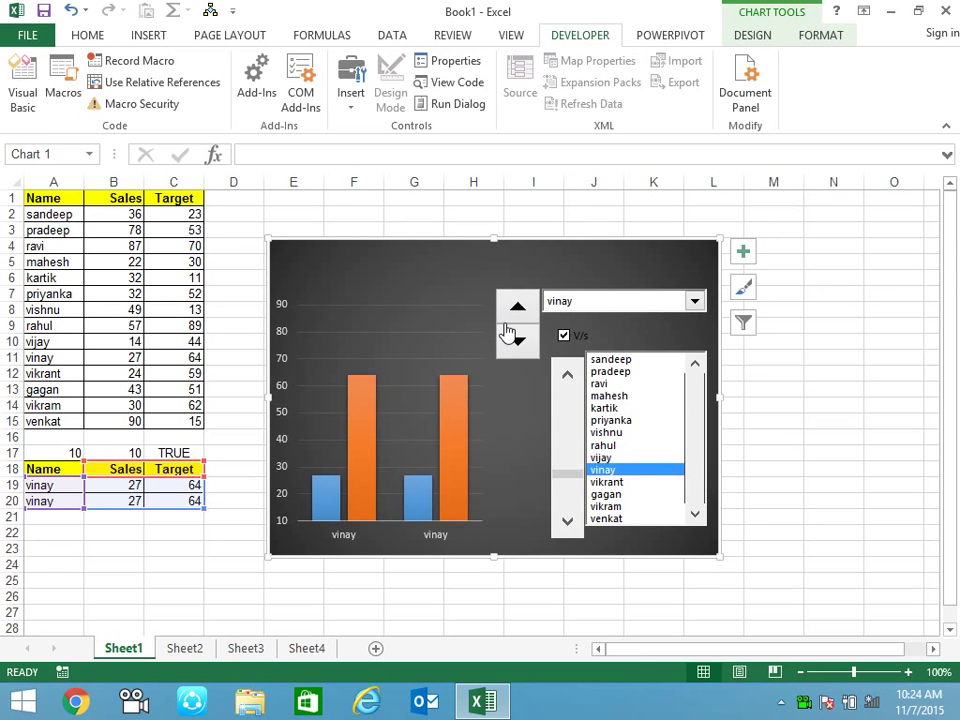
pyautogui.click(894, 357)
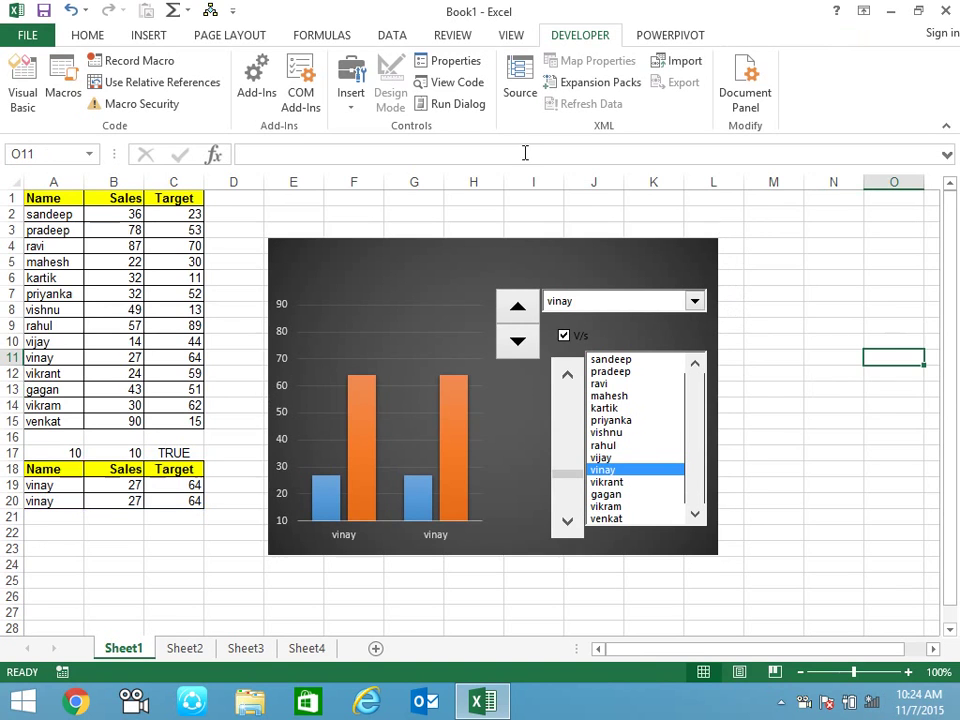
# - Draw an option button at the chart's top and duplicate it twice into a row
pyautogui.click(358, 105)
pyautogui.click(436, 147)
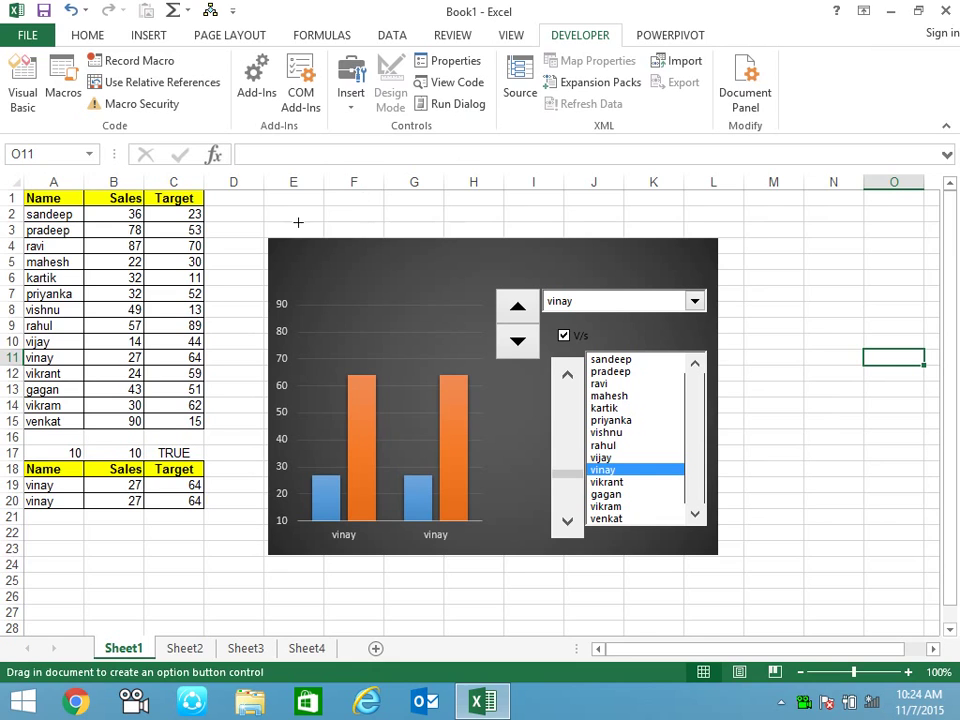
pyautogui.moveTo(298, 248); pyautogui.dragTo(400, 269)
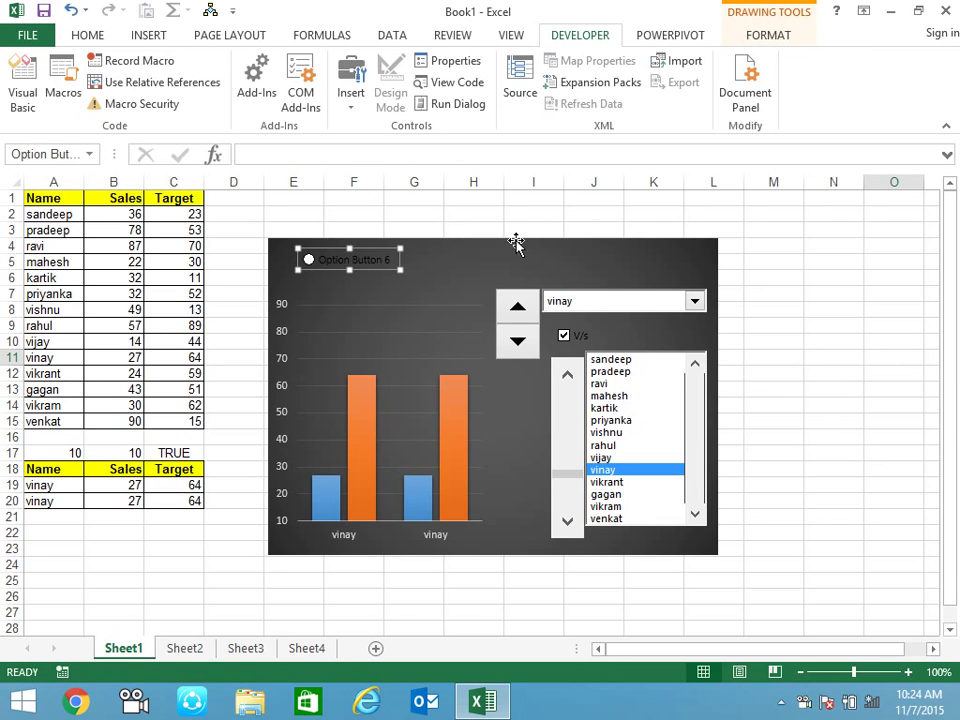
pyautogui.hotkey('ctrl', 'd')
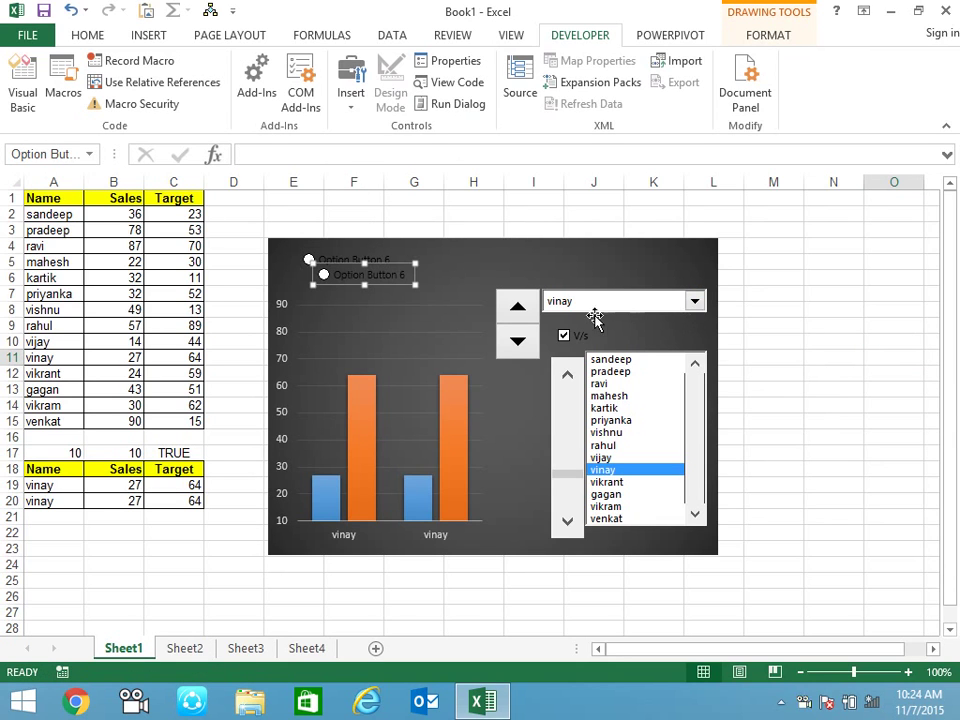
pyautogui.moveTo(409, 273); pyautogui.dragTo(491, 258)
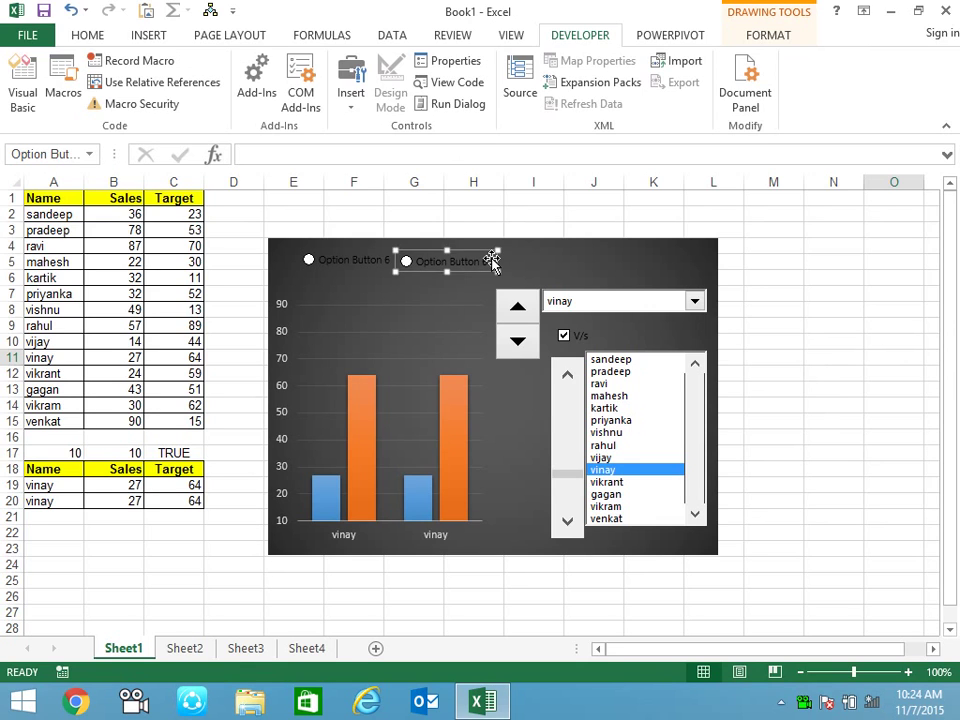
pyautogui.hotkey('ctrl', 'd')
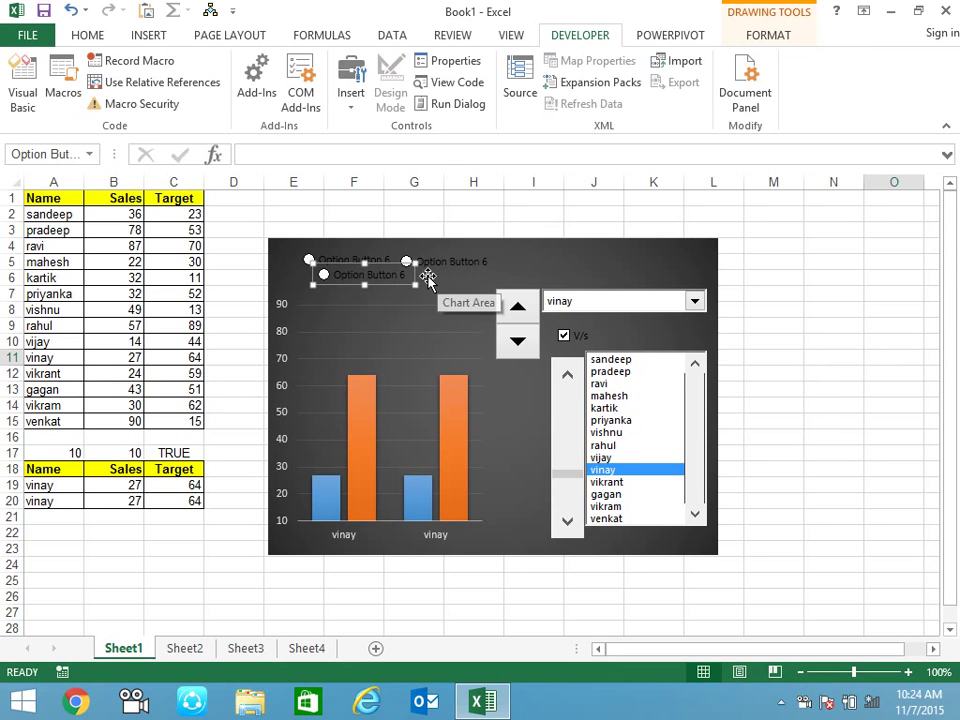
pyautogui.moveTo(414, 274)
pyautogui.mouseDown()
pyautogui.moveTo(611, 260)
pyautogui.moveTo(597, 261)
pyautogui.mouseUp()
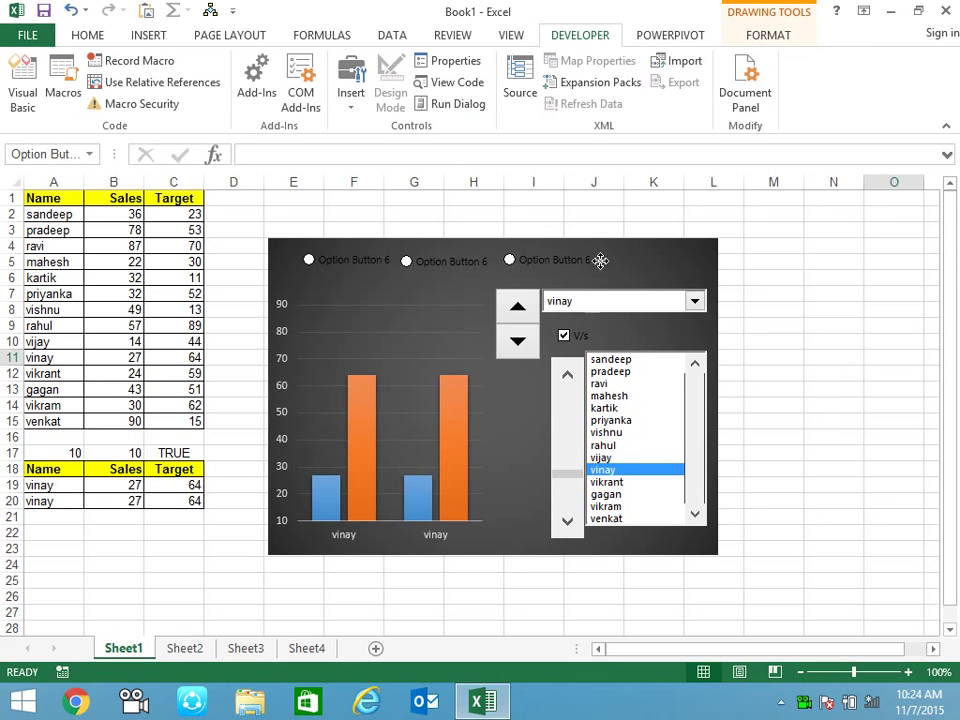
# - Set the first option button's Cell link to $A$17 in Format Control
pyautogui.rightClick(385, 260)
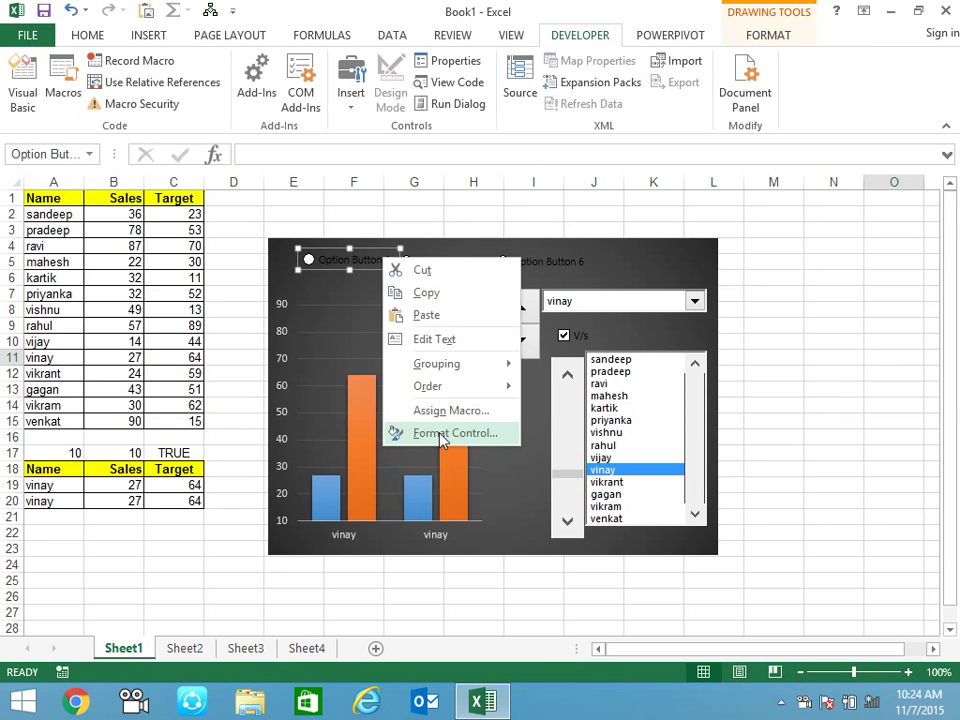
pyautogui.click(440, 433)
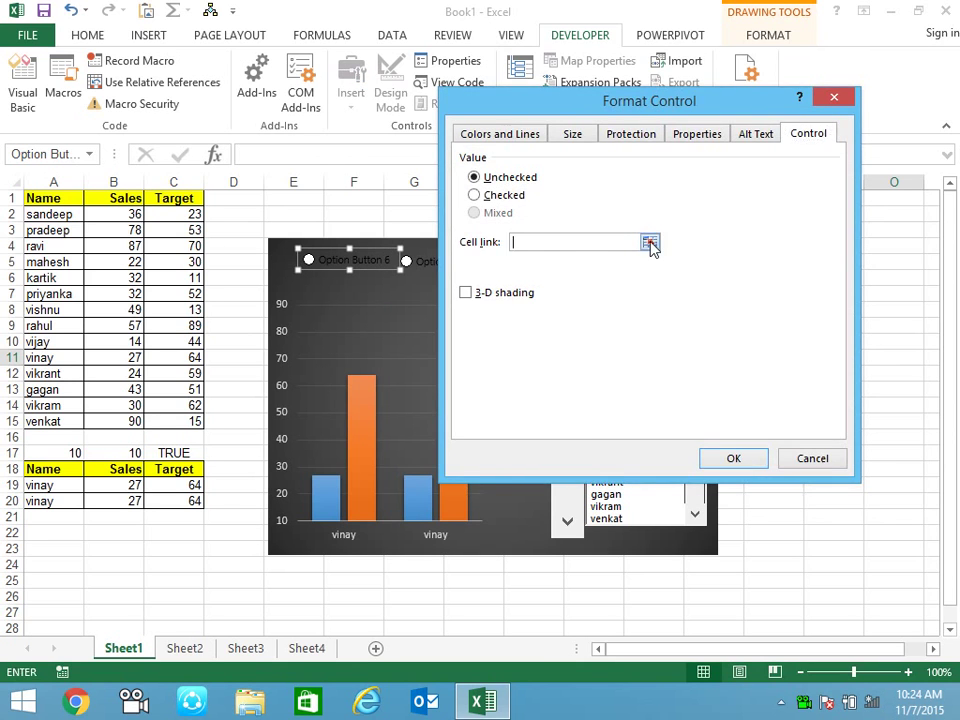
pyautogui.click(650, 243)
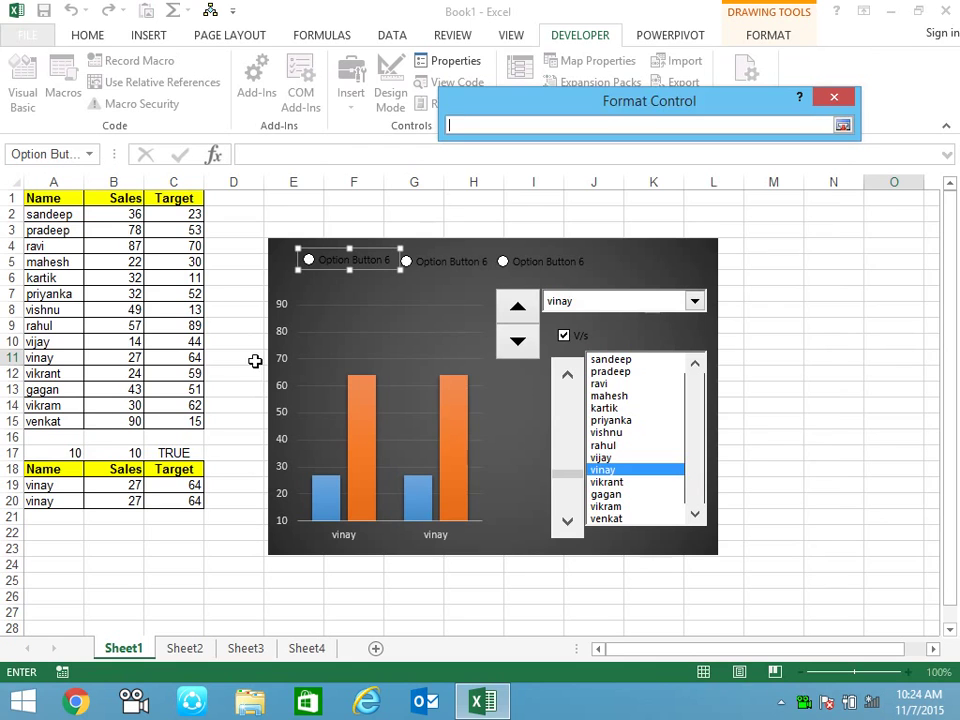
pyautogui.moveTo(73, 452); pyautogui.dragTo(124, 453)
pyautogui.click(55, 453)
pyautogui.press('Return')
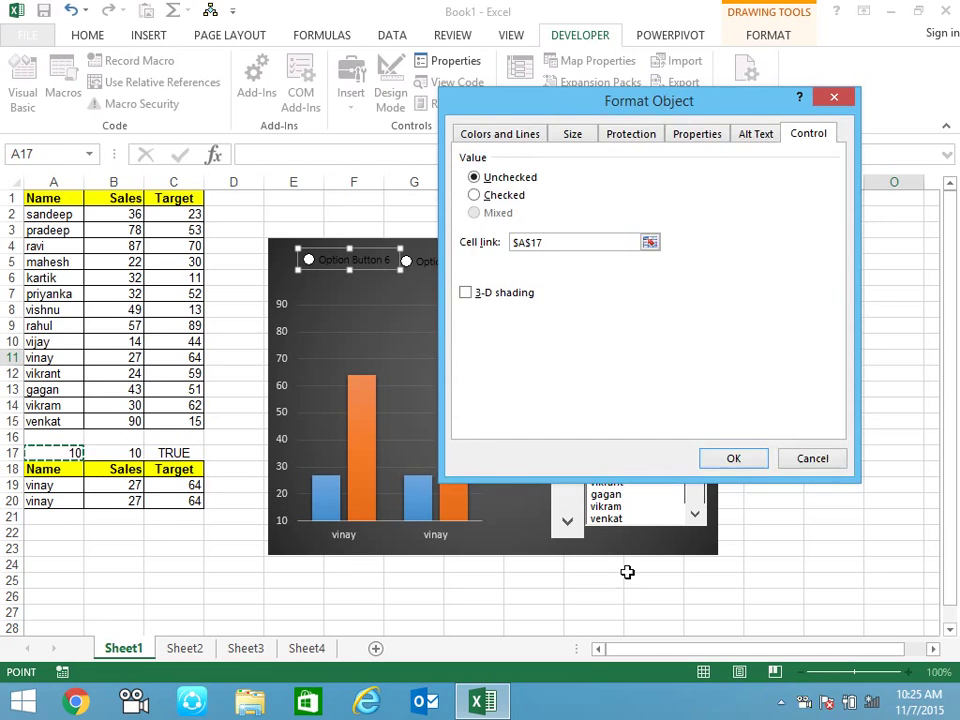
pyautogui.click(724, 462)
pyautogui.click(845, 358)
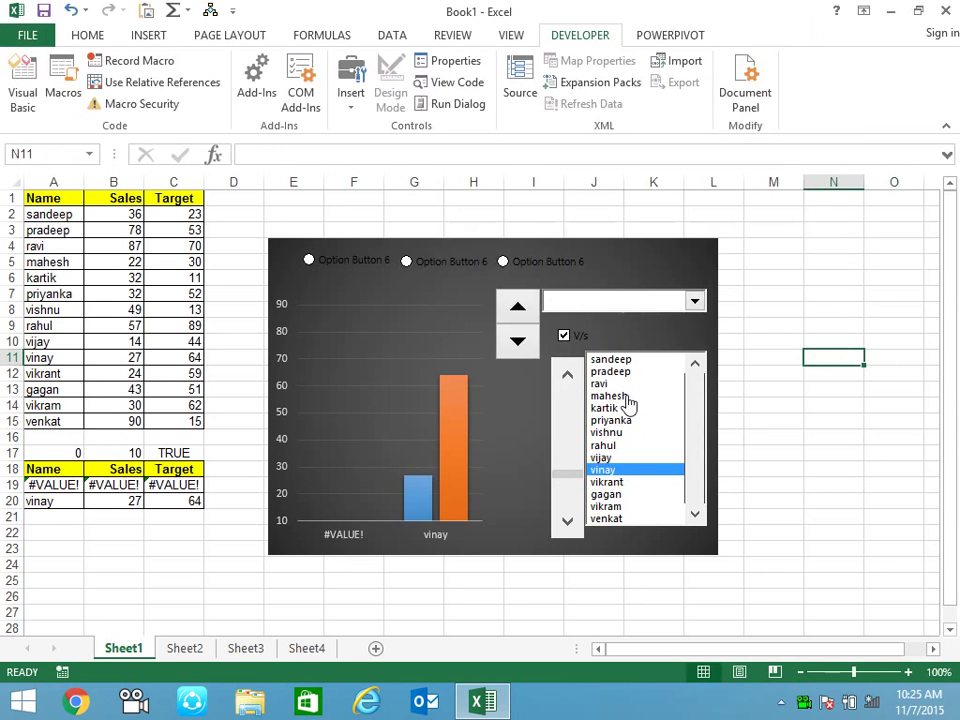
# - Switch the first name among sandeep, pradeep and ravi with the options, ending on ravi (87, 70)
pyautogui.click(309, 261)
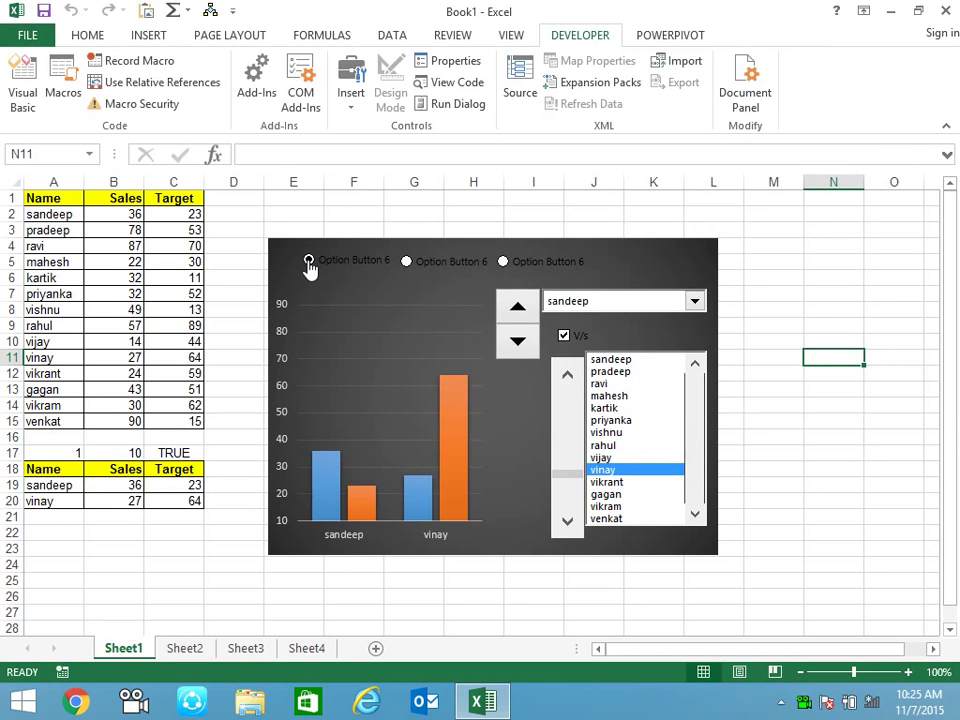
pyautogui.click(407, 262)
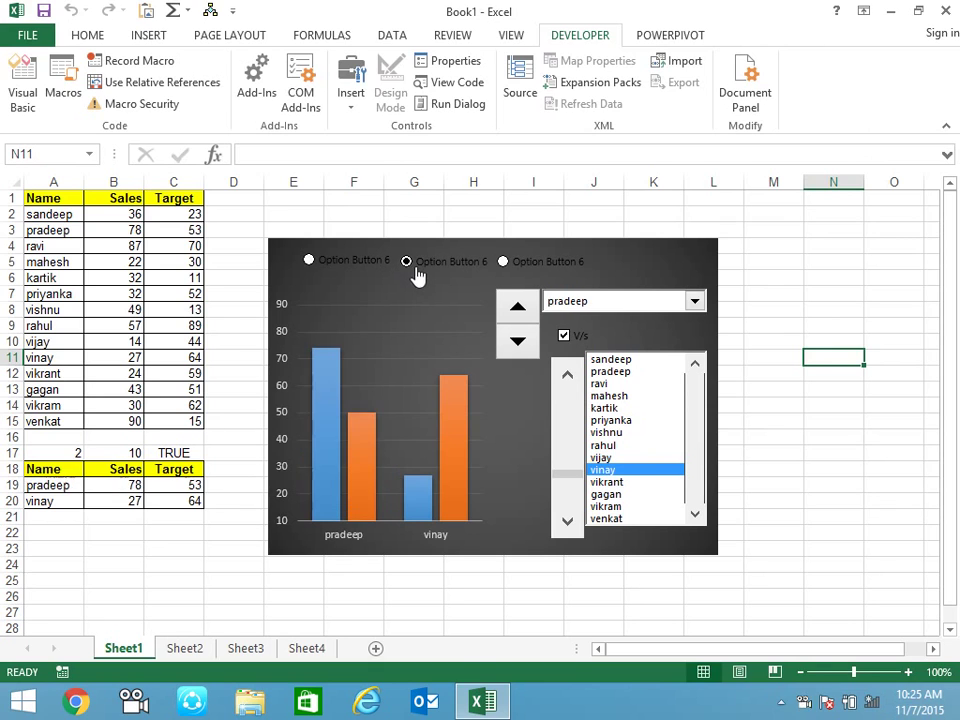
pyautogui.click(503, 262)
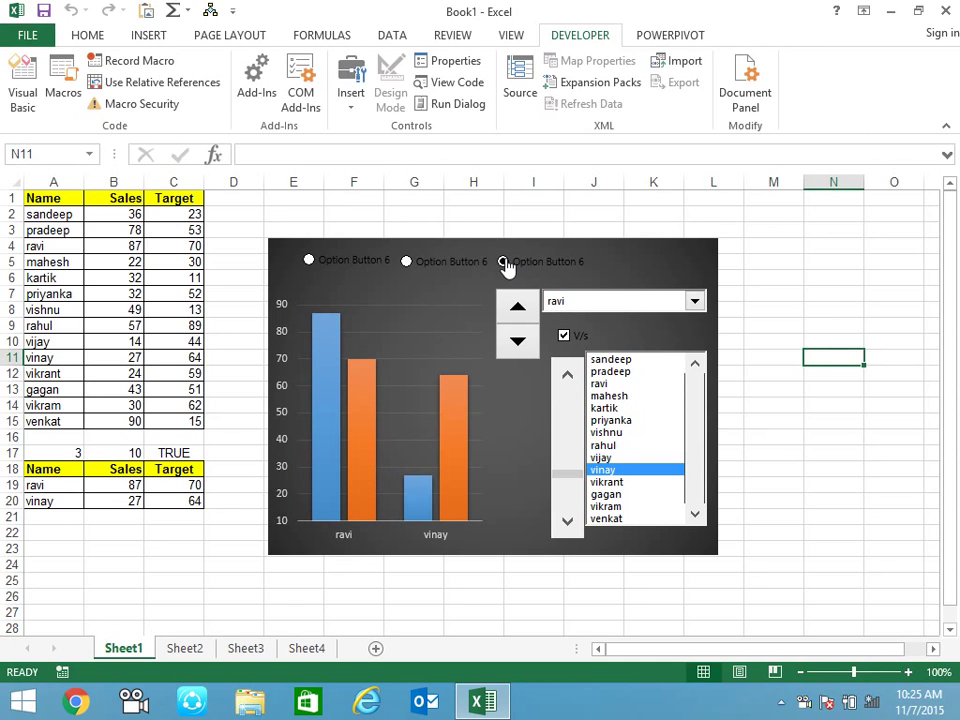
pyautogui.click(443, 262)
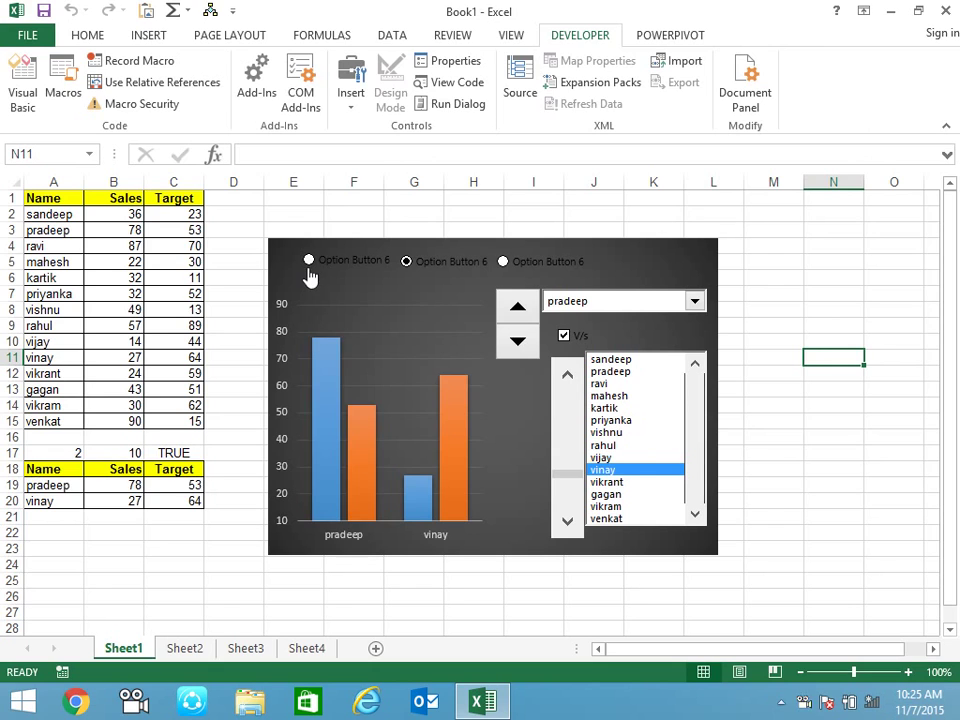
pyautogui.click(308, 266)
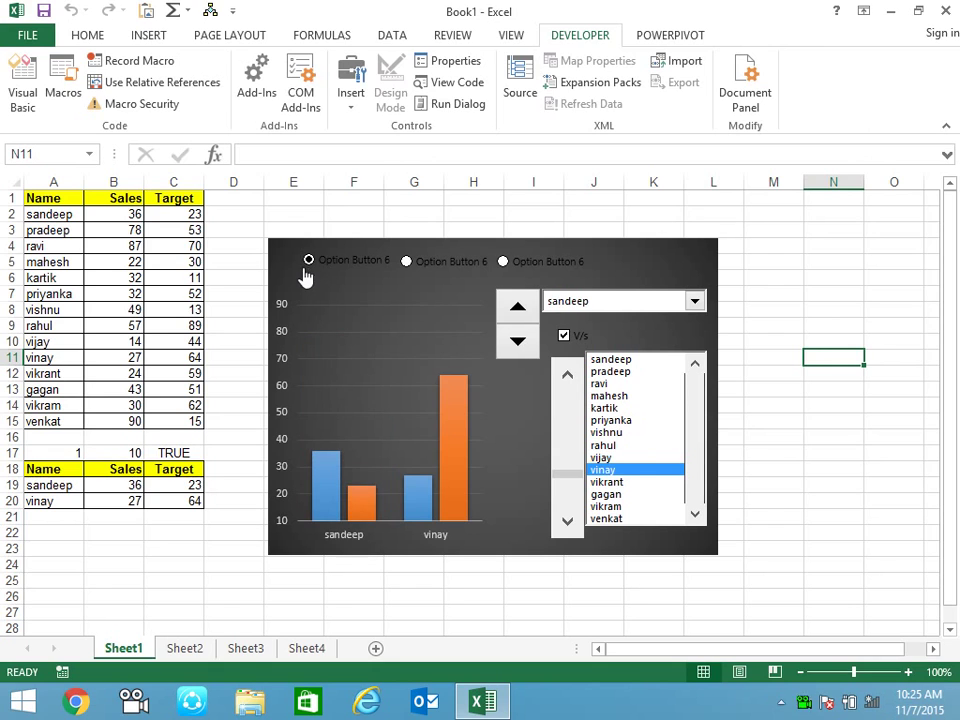
pyautogui.click(406, 261)
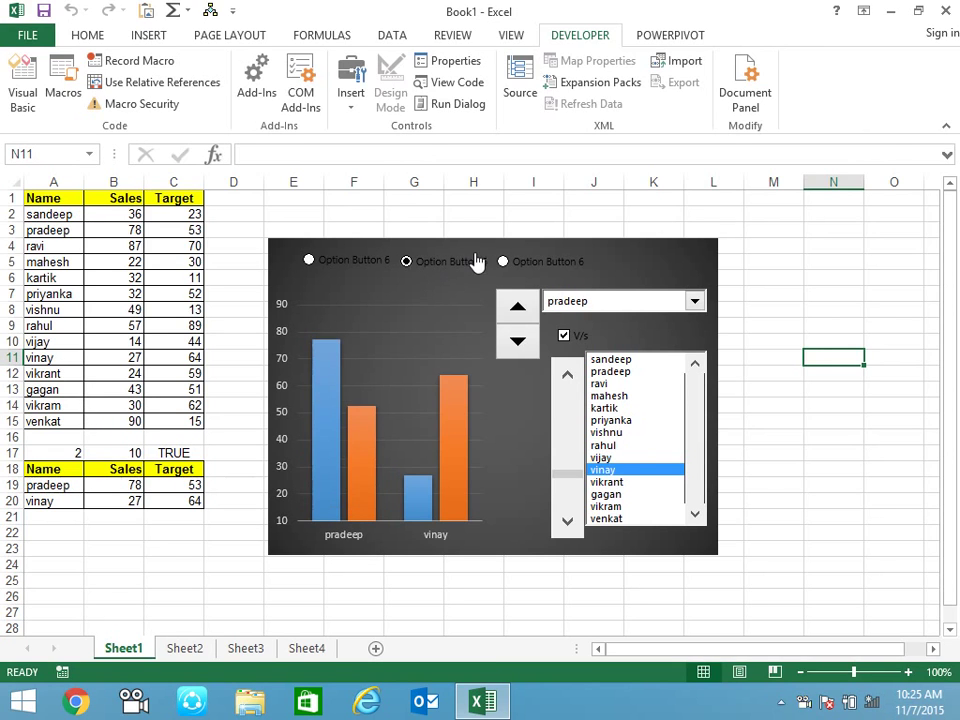
pyautogui.click(505, 263)
# - Copy the third option button to make a fourth to its right
pyautogui.rightClick(516, 262)
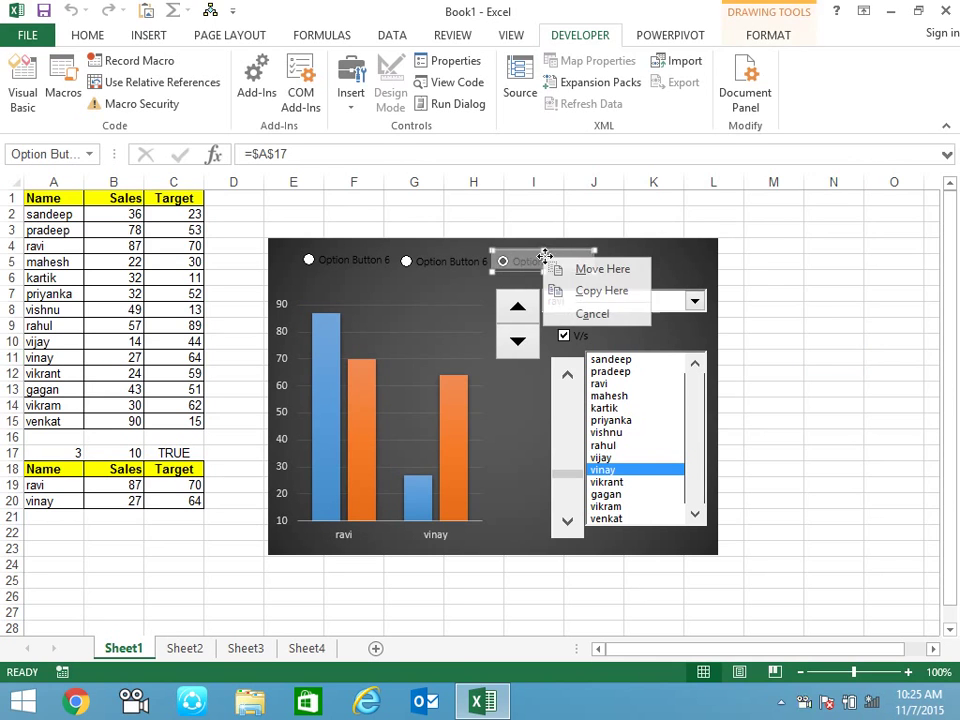
pyautogui.click(772, 231)
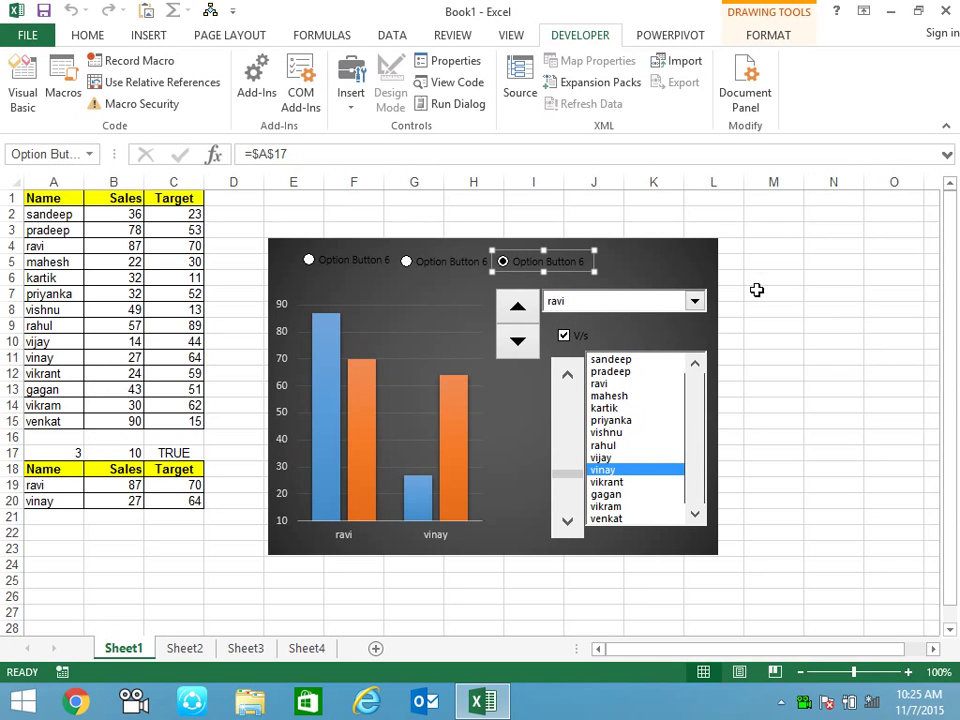
pyautogui.moveTo(593, 267)
pyautogui.mouseDown()
pyautogui.moveTo(613, 283)
pyautogui.moveTo(692, 262)
pyautogui.mouseUp()
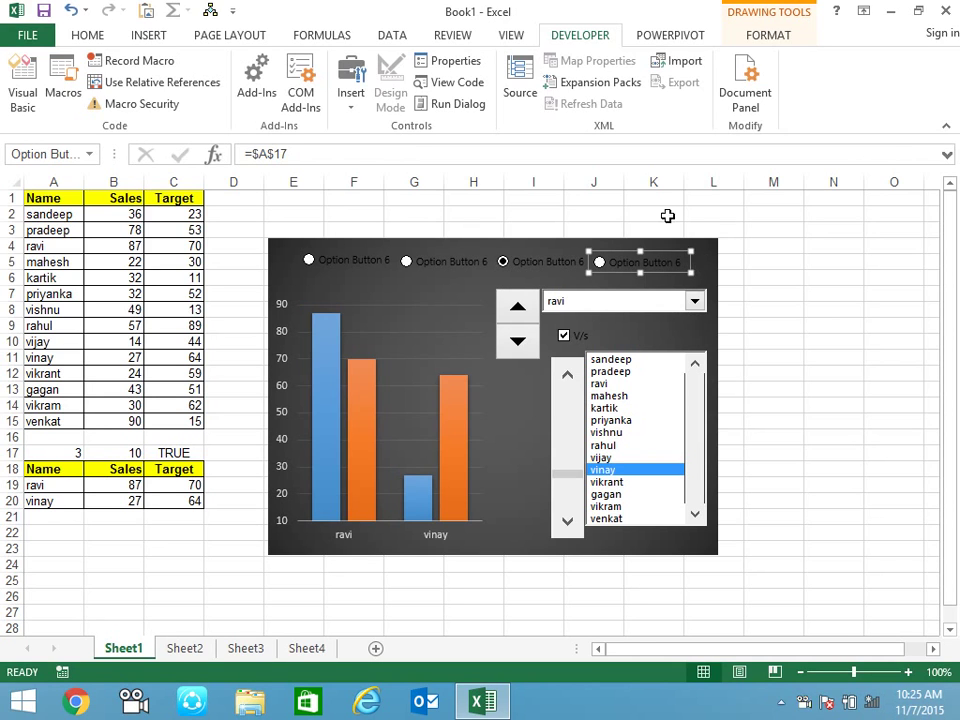
pyautogui.click(669, 214)
# - Test the options through mahesh, ravi and pradeep, finishing on sandeep with A17 at 1
pyautogui.click(600, 263)
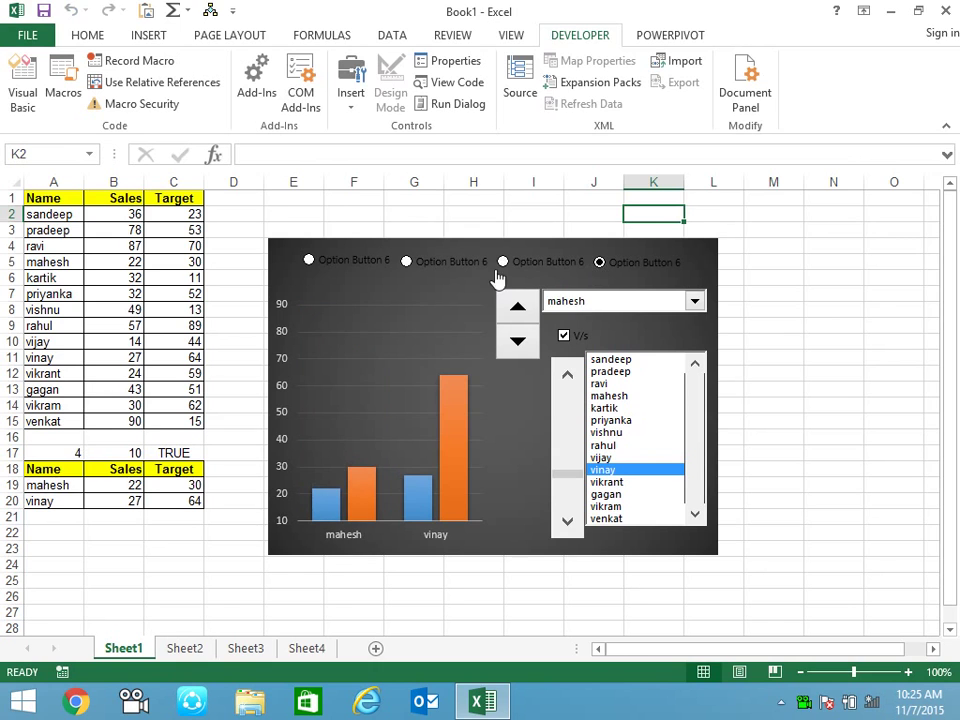
pyautogui.click(556, 258)
pyautogui.click(446, 276)
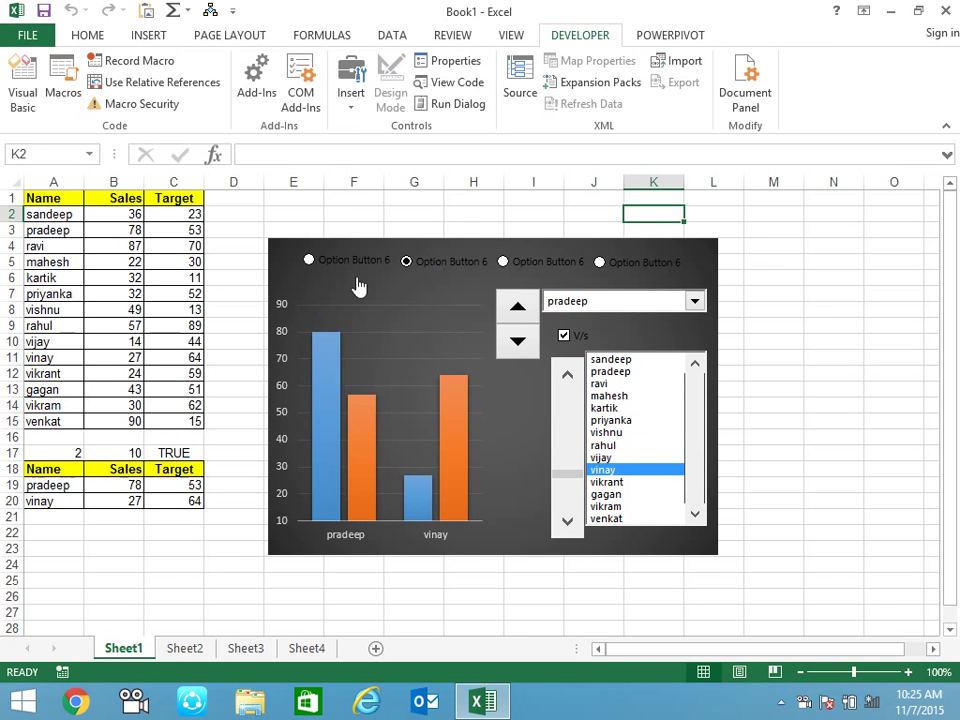
pyautogui.click(321, 268)
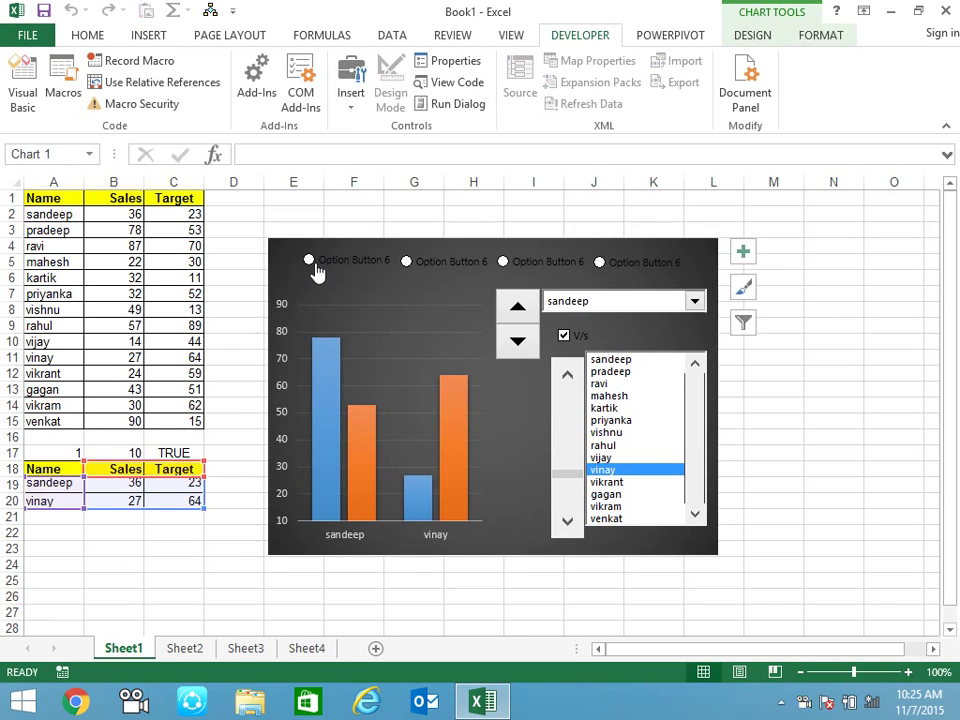
pyautogui.click(317, 266)
pyautogui.click(843, 438)
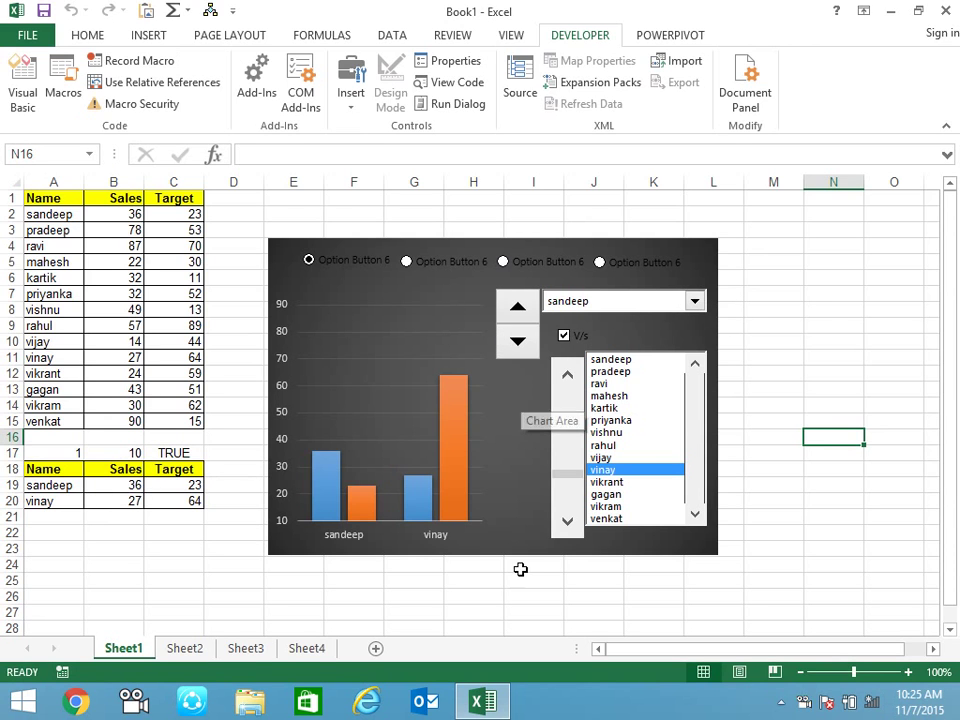
# - Stretch the chart's right edge outward so the sandeep and vinay bars get more room
pyautogui.click(700, 340)
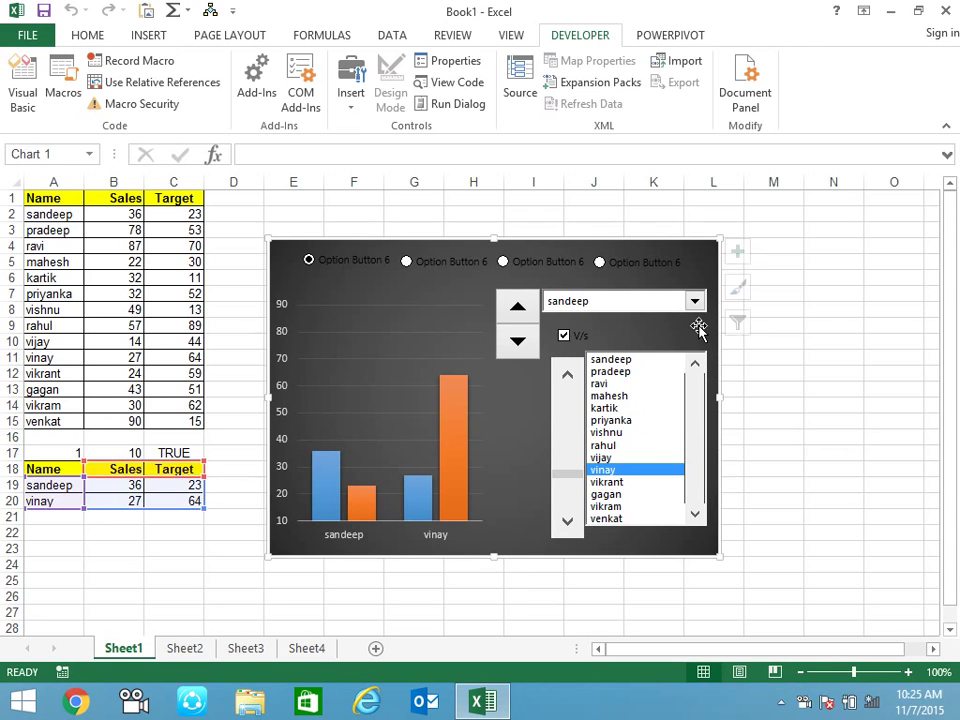
pyautogui.moveTo(720, 395); pyautogui.dragTo(866, 394)
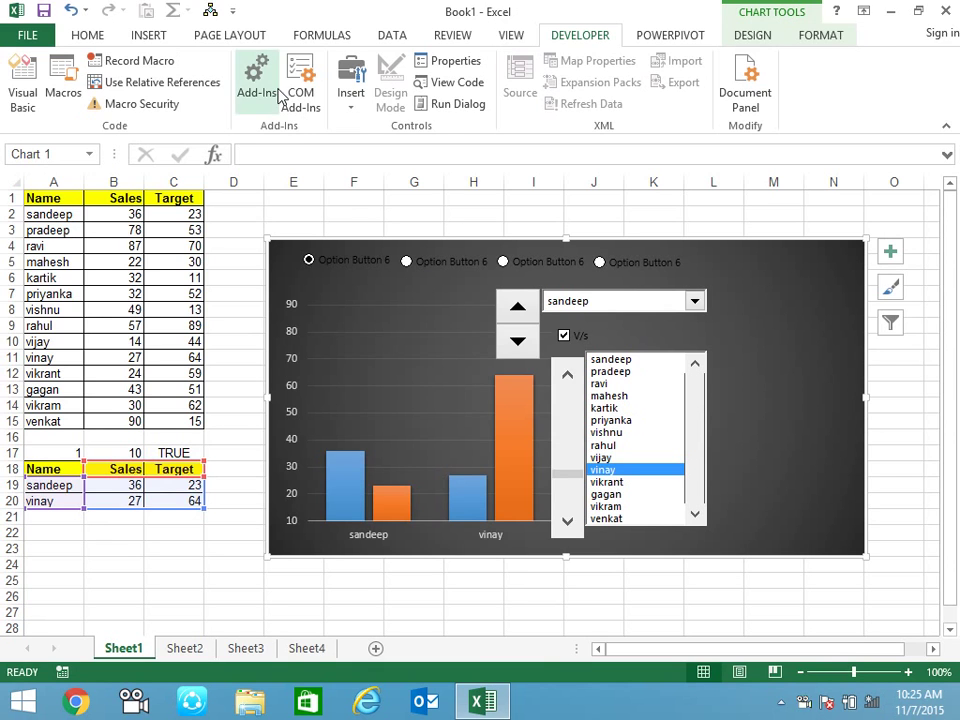
# - Draw Group Box 10 in the chart's empty right area and widen its left edge slightly
pyautogui.click(361, 109)
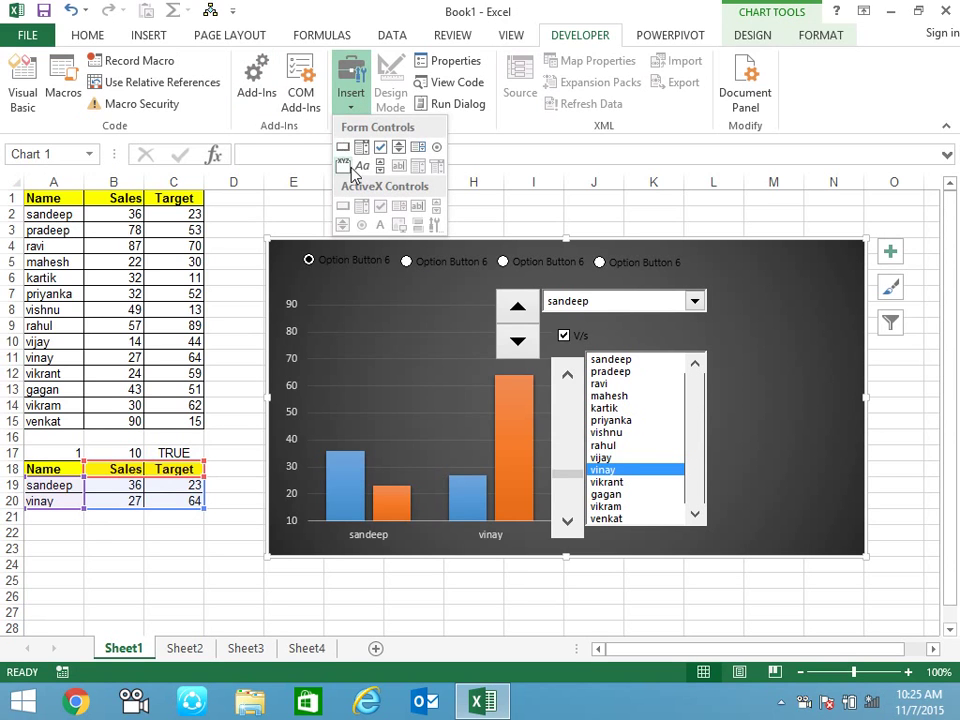
pyautogui.click(349, 167)
pyautogui.moveTo(719, 348); pyautogui.dragTo(859, 537)
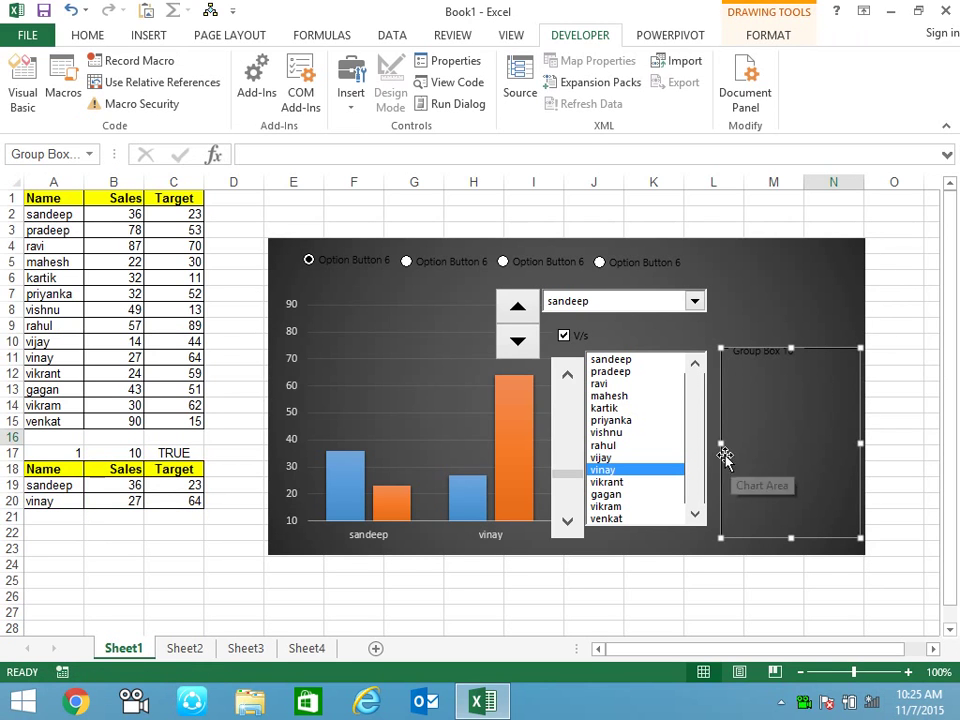
pyautogui.moveTo(719, 443); pyautogui.dragTo(712, 443)
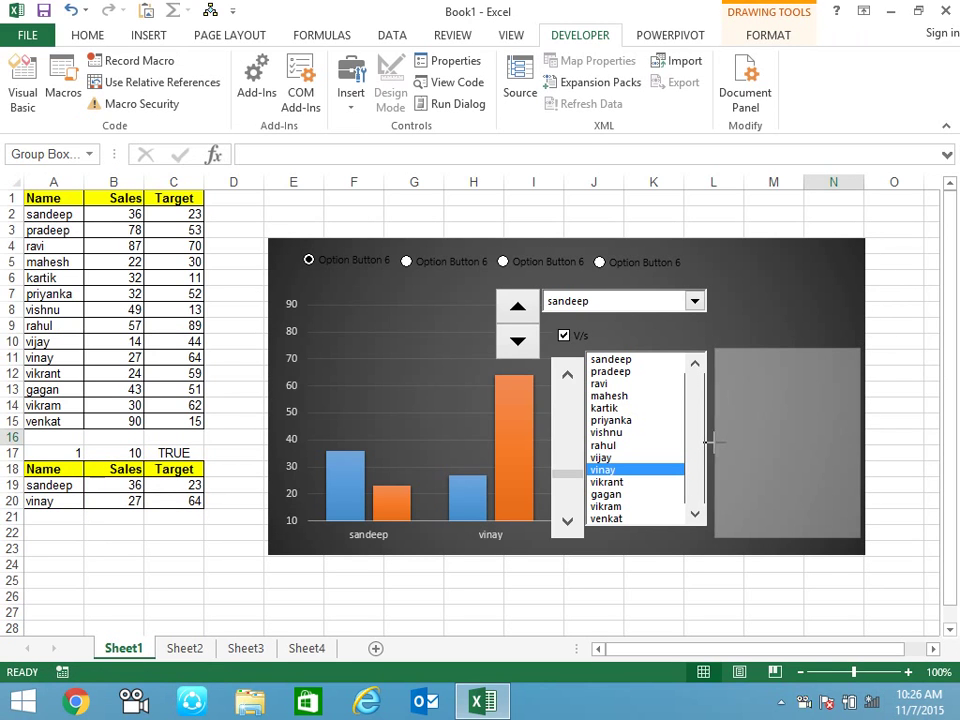
pyautogui.click(924, 315)
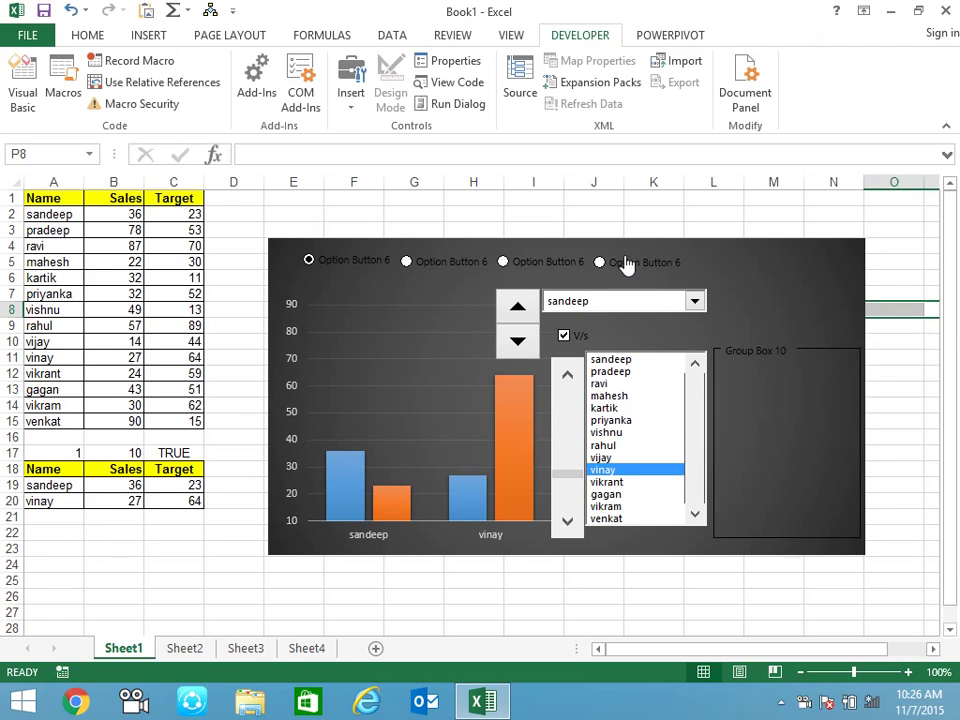
# - Place an option button inside Group Box 10 and duplicate it twice into a vertical column
pyautogui.click(350, 108)
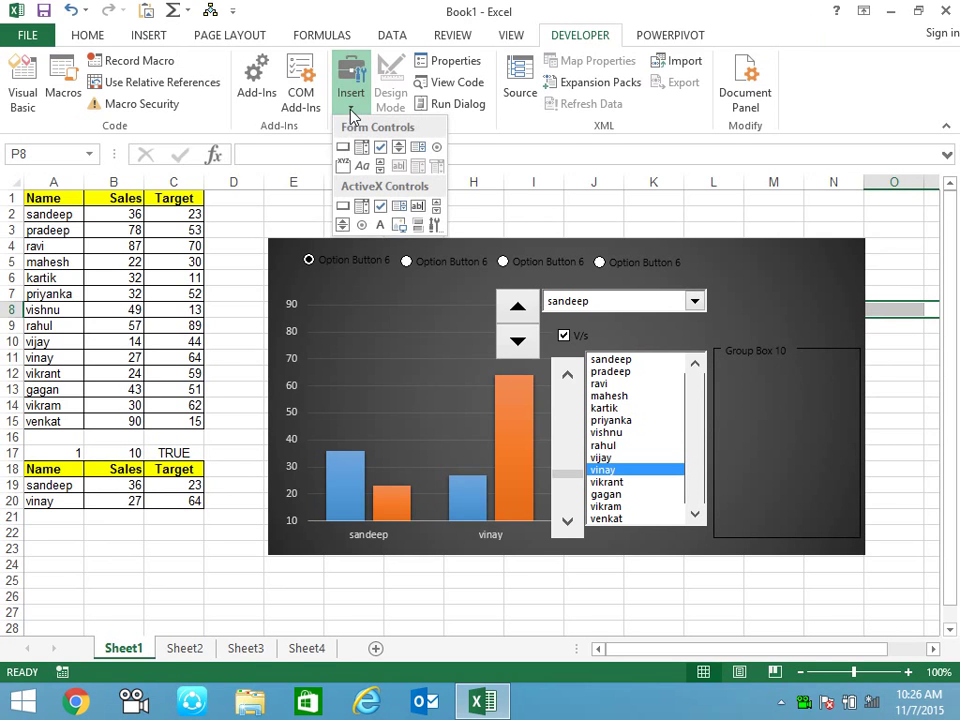
pyautogui.click(436, 147)
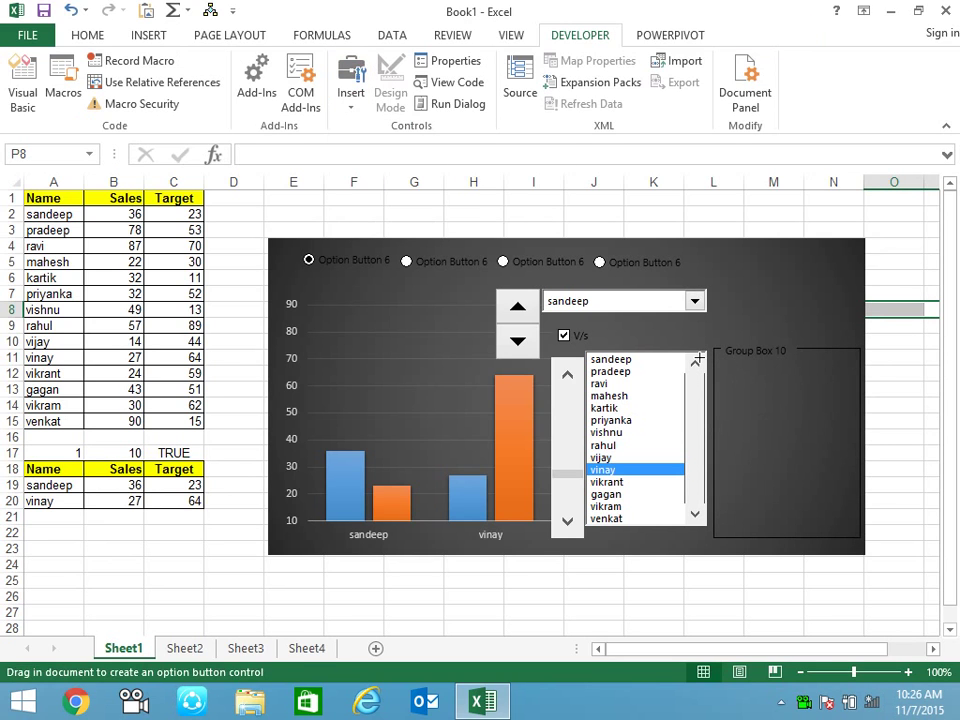
pyautogui.click(730, 374)
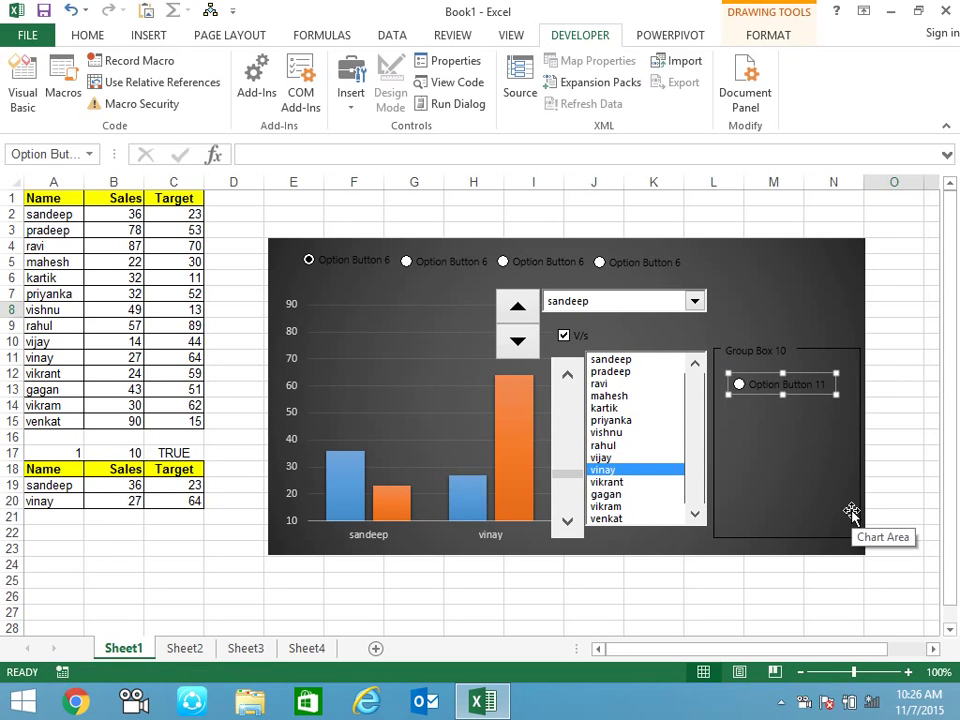
pyautogui.hotkey('ctrl', 'd')
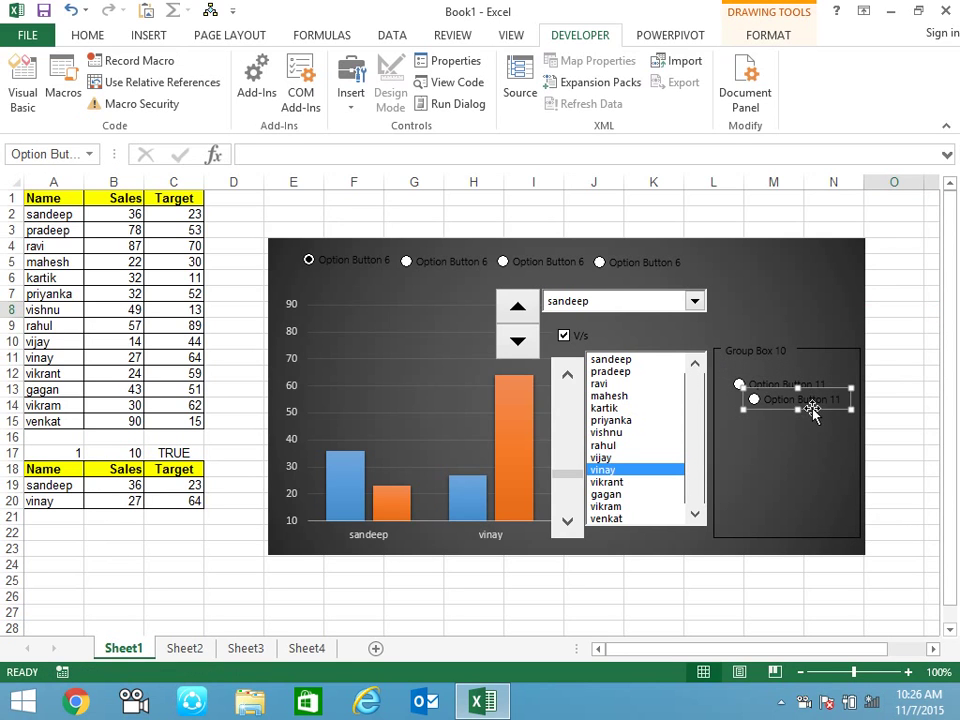
pyautogui.moveTo(812, 412); pyautogui.dragTo(798, 426)
pyautogui.hotkey('ctrl', 'd')
pyautogui.moveTo(823, 411); pyautogui.dragTo(812, 460)
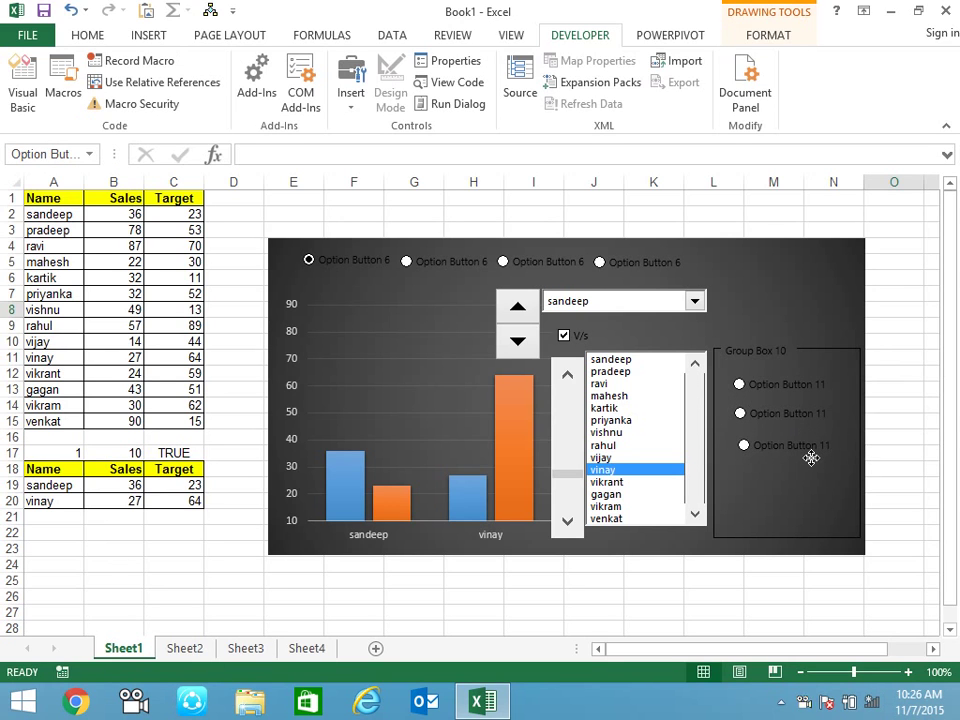
# - Test the new option buttons by choosing the first, then the third option
pyautogui.click(923, 305)
pyautogui.click(757, 389)
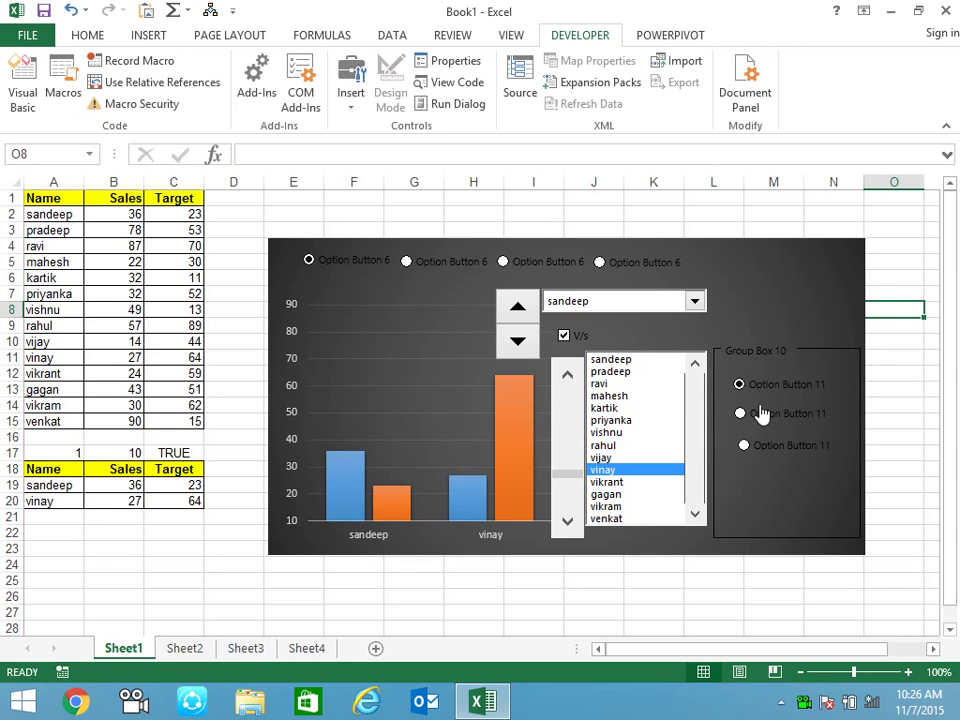
pyautogui.click(770, 447)
# - Set the option buttons' Format Control cell link to $B$17, making the chart show ravi
pyautogui.rightClick(788, 392)
pyautogui.click(840, 560)
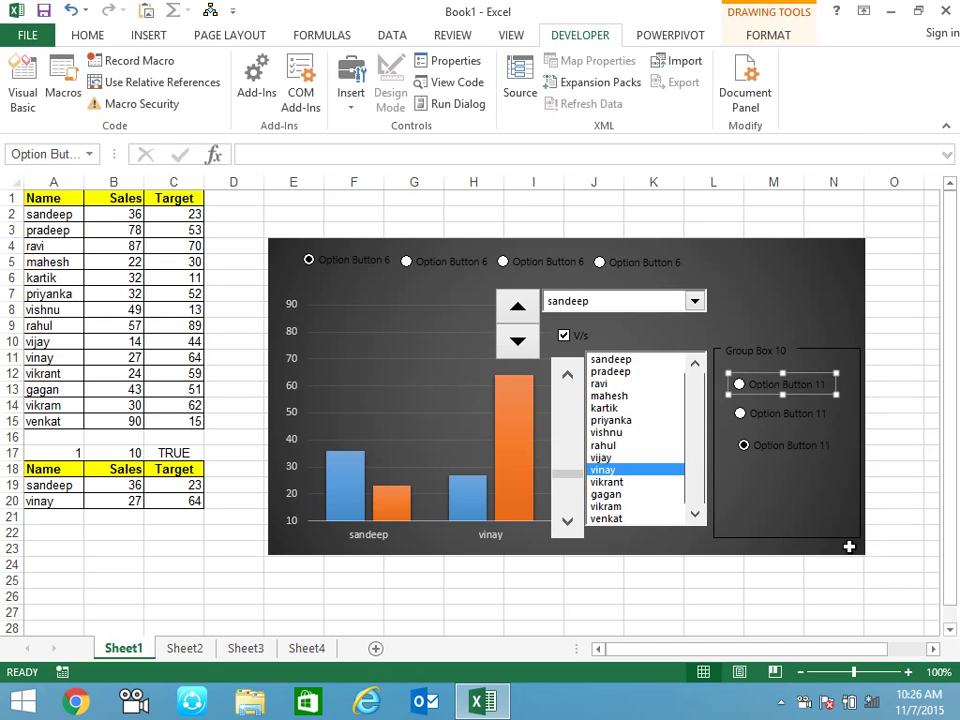
pyautogui.click(652, 243)
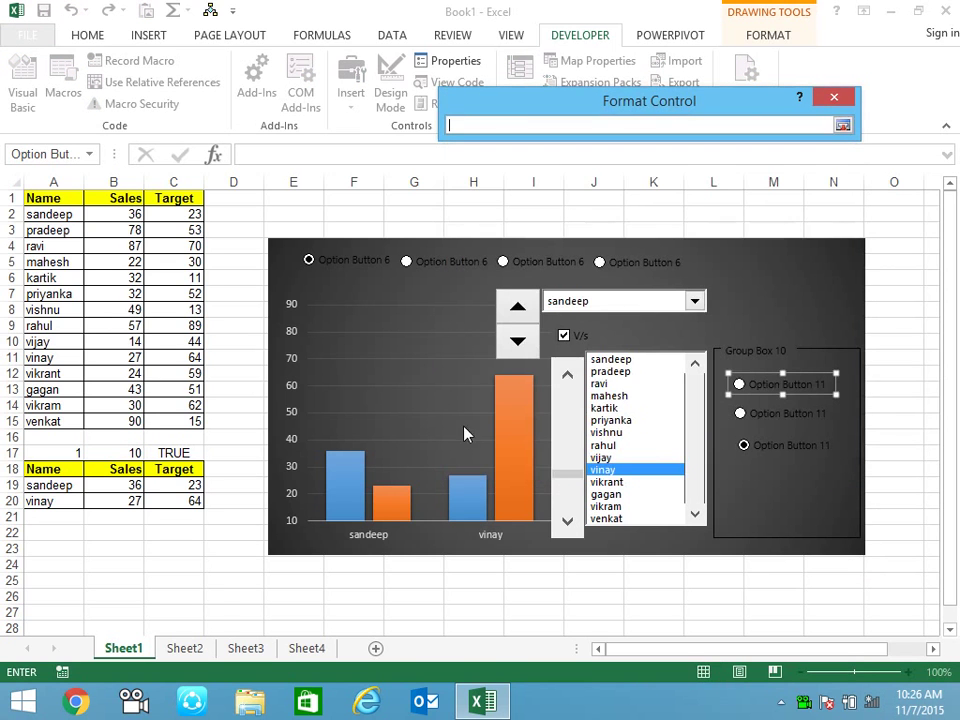
pyautogui.click(138, 452)
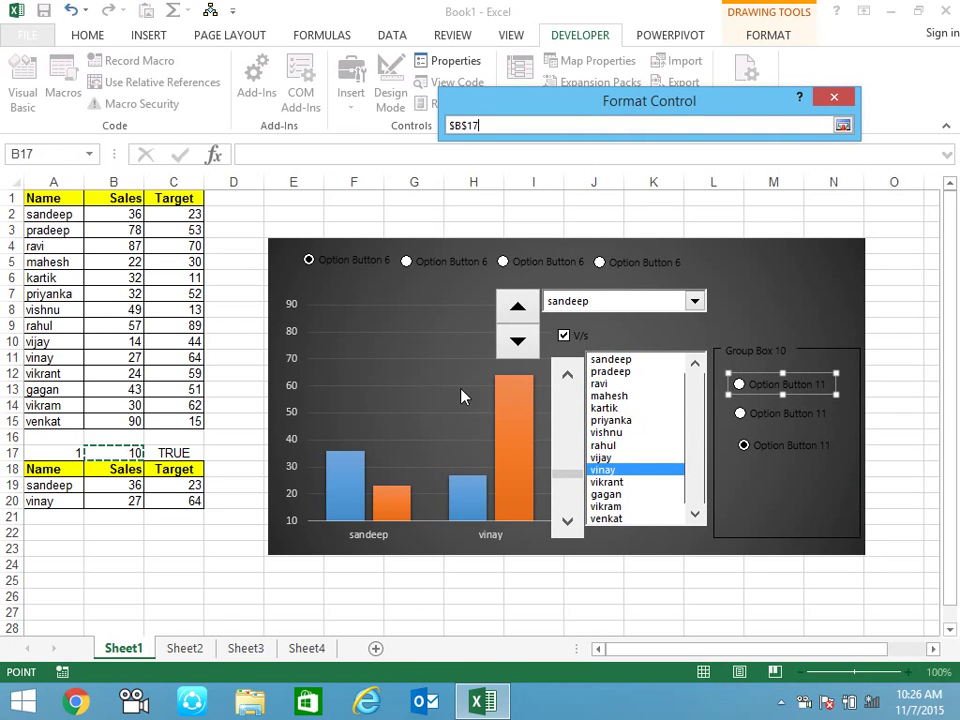
pyautogui.press('Return')
pyautogui.press('Return')
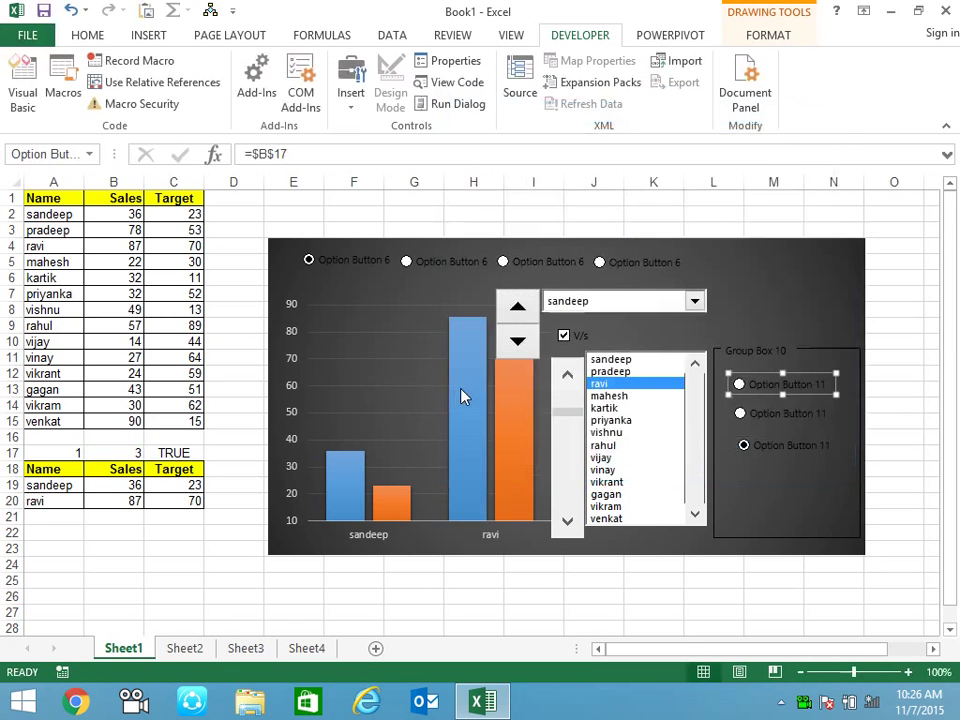
pyautogui.click(896, 322)
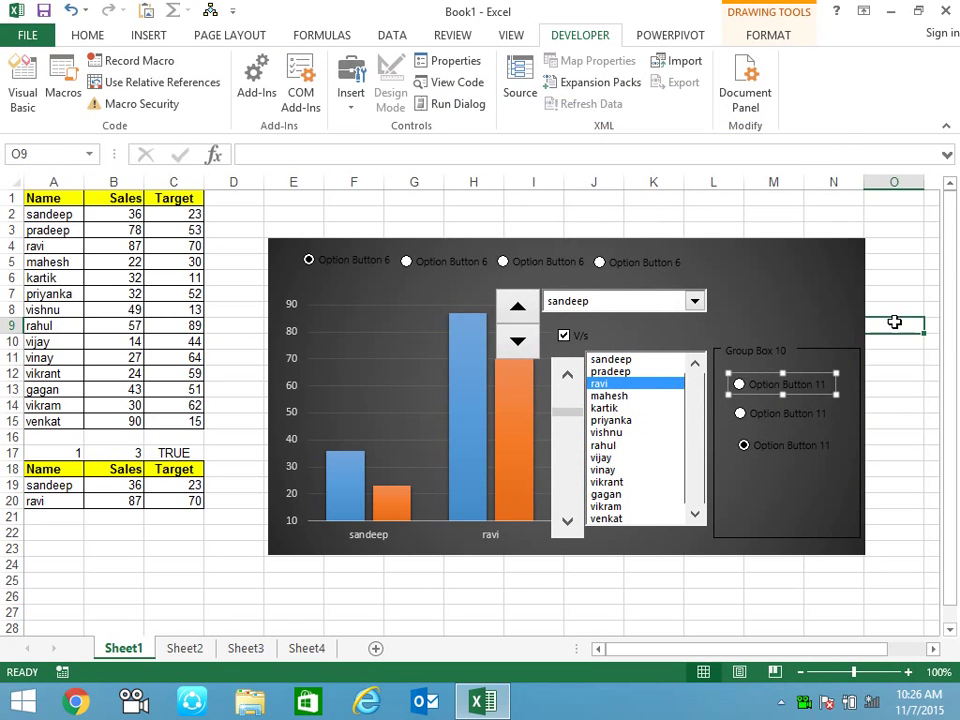
# - Choose the right-side options one to three in turn, ending on ravi
pyautogui.click(762, 390)
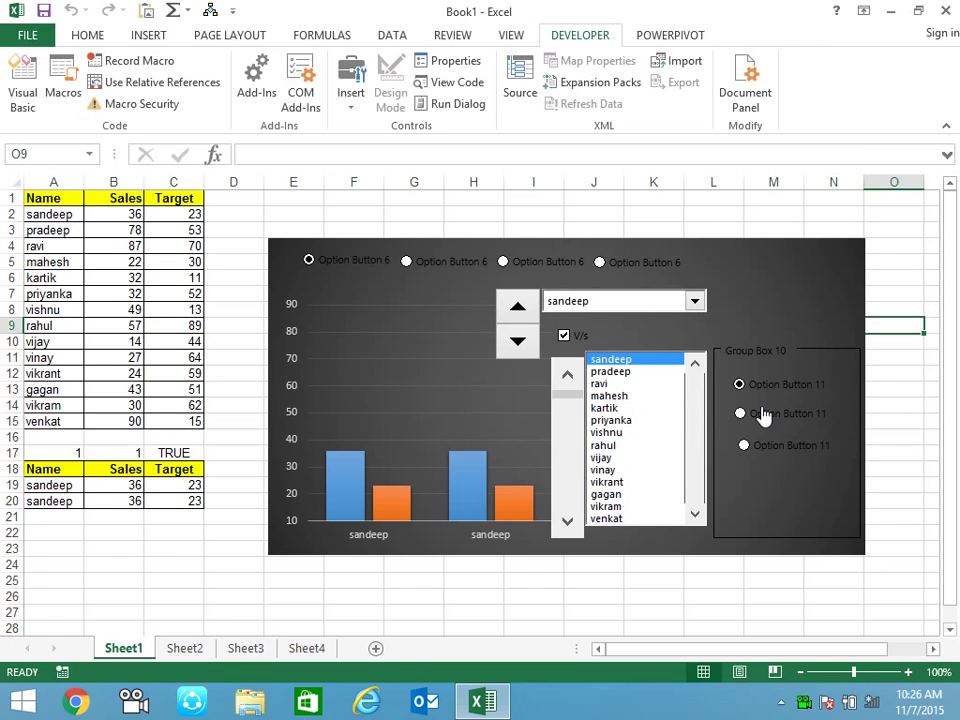
pyautogui.click(762, 414)
pyautogui.click(757, 446)
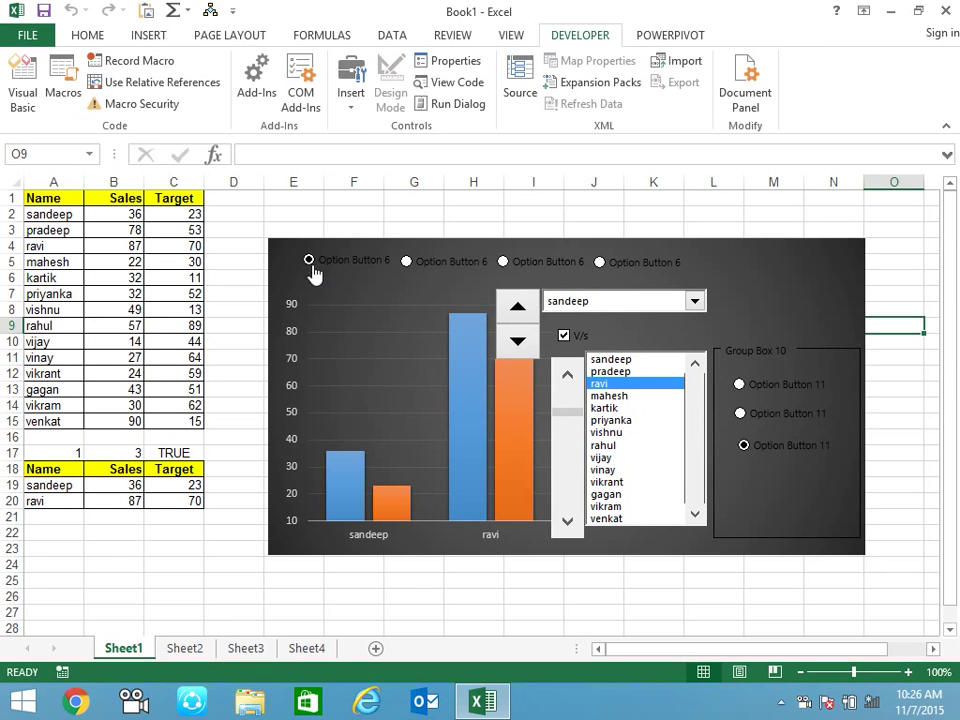
# - Choose the second, third and fourth top-row options to show mahesh, then select Group Box 10
pyautogui.click(406, 261)
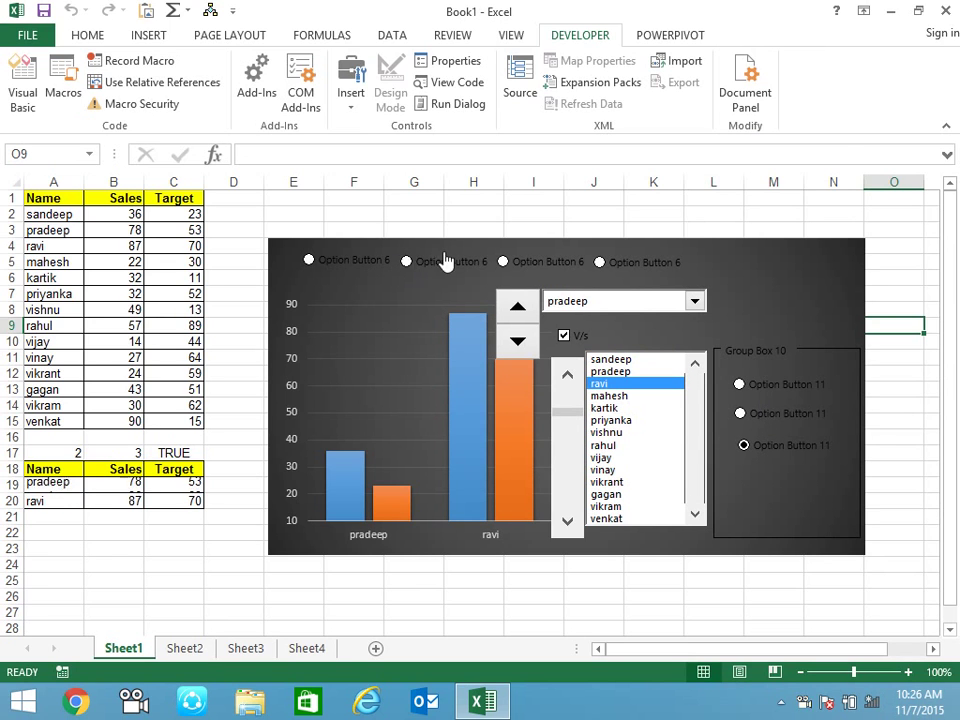
pyautogui.click(527, 266)
pyautogui.click(622, 263)
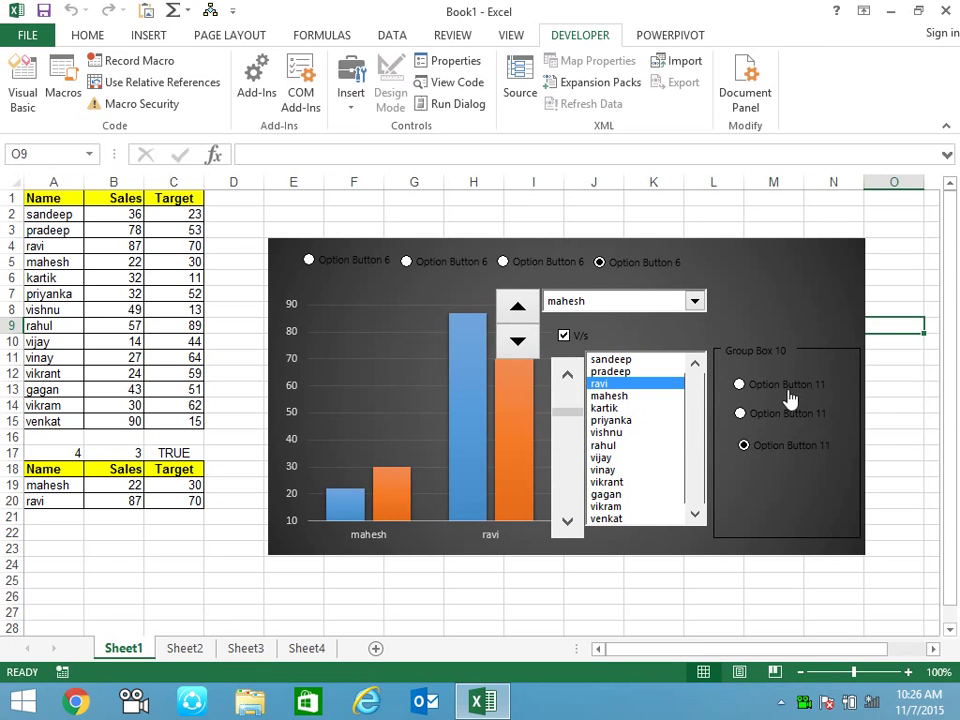
pyautogui.click(797, 347)
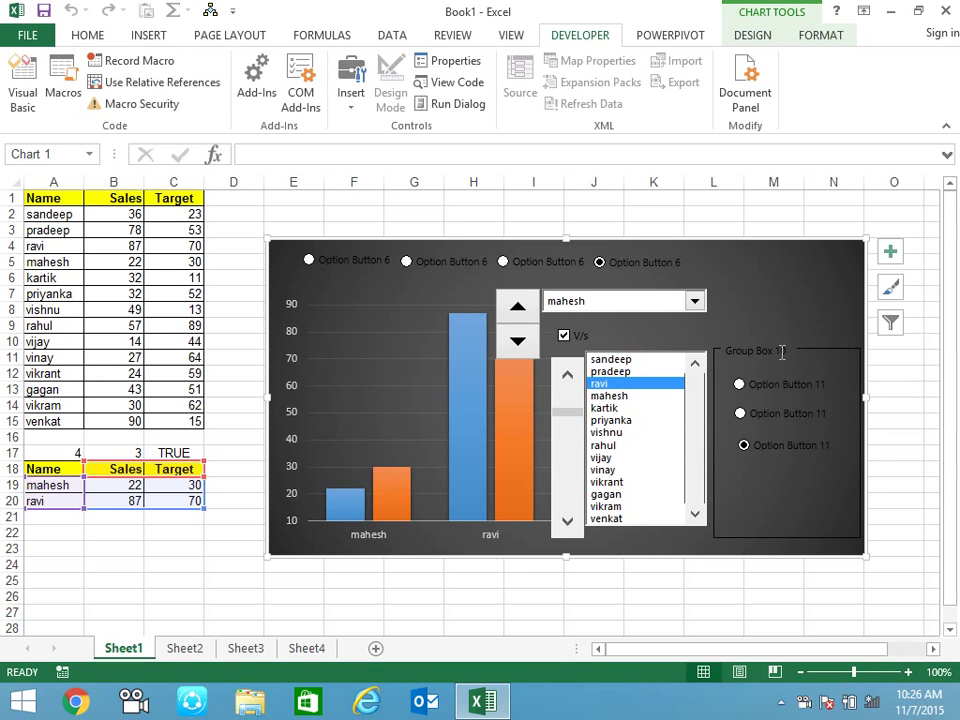
pyautogui.click(790, 349)
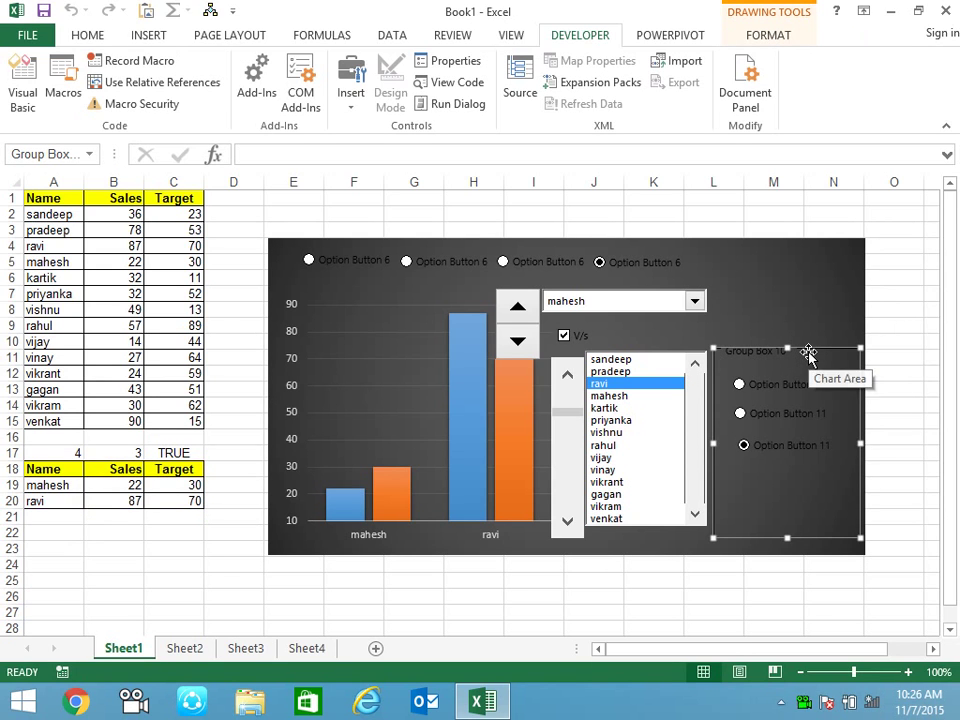
# - Delete Group Box 10 and test the right-side options, showing priyanka, vishnu and kartik
pyautogui.press('Delete')
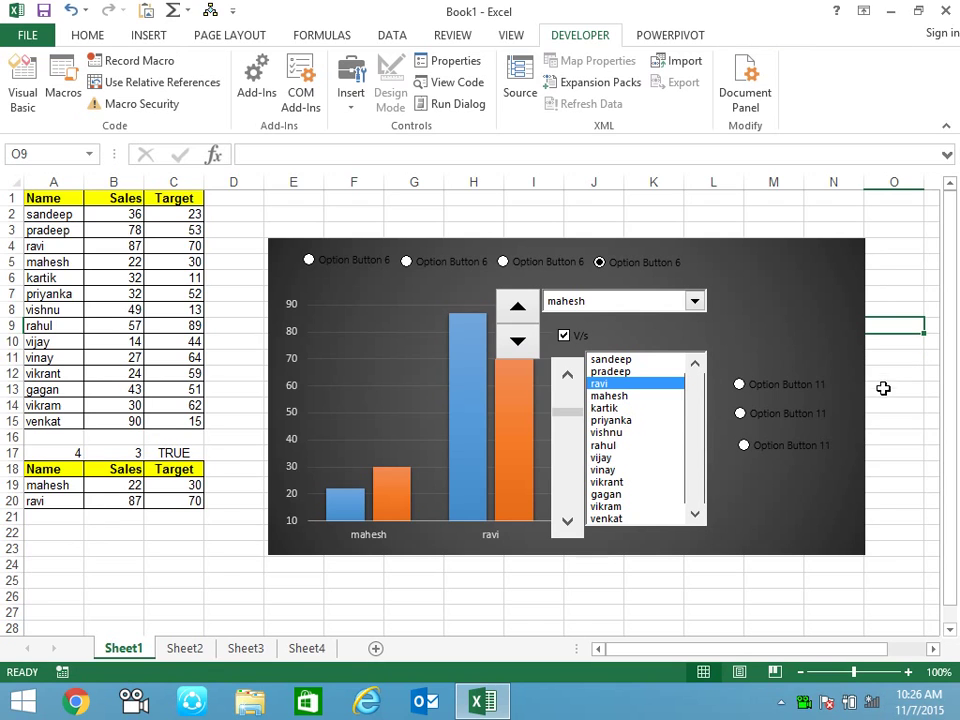
pyautogui.click(759, 422)
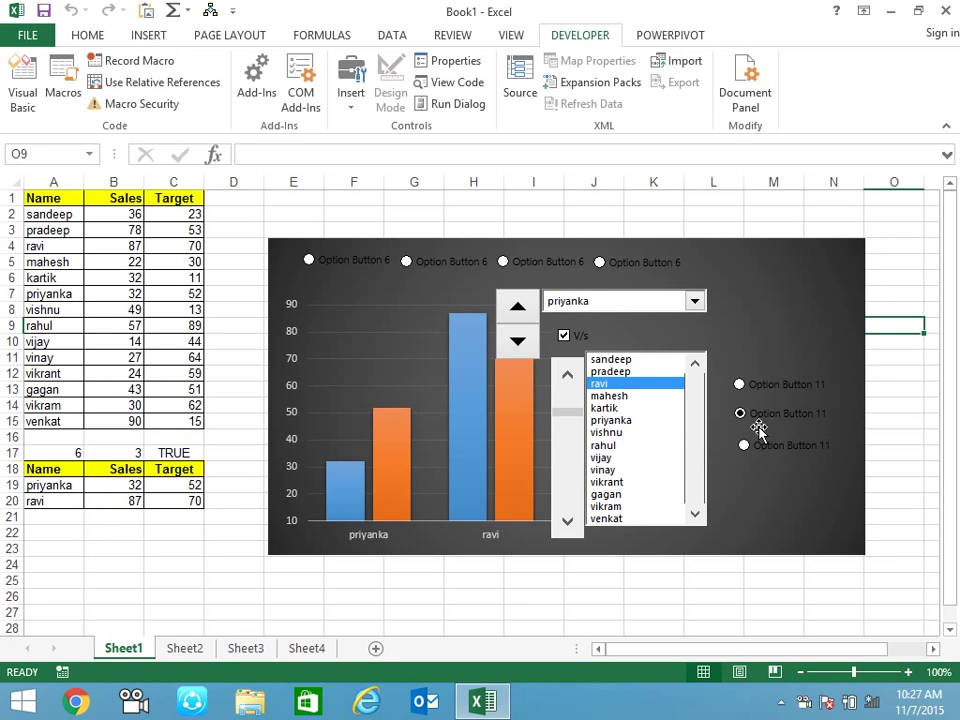
pyautogui.click(745, 446)
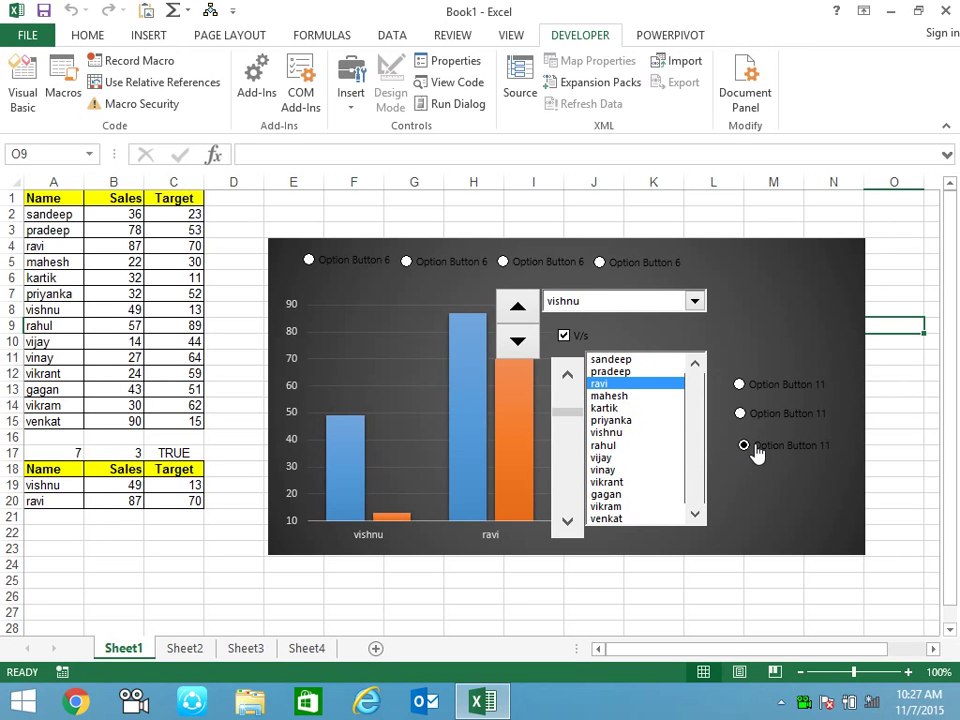
pyautogui.click(745, 414)
pyautogui.click(740, 384)
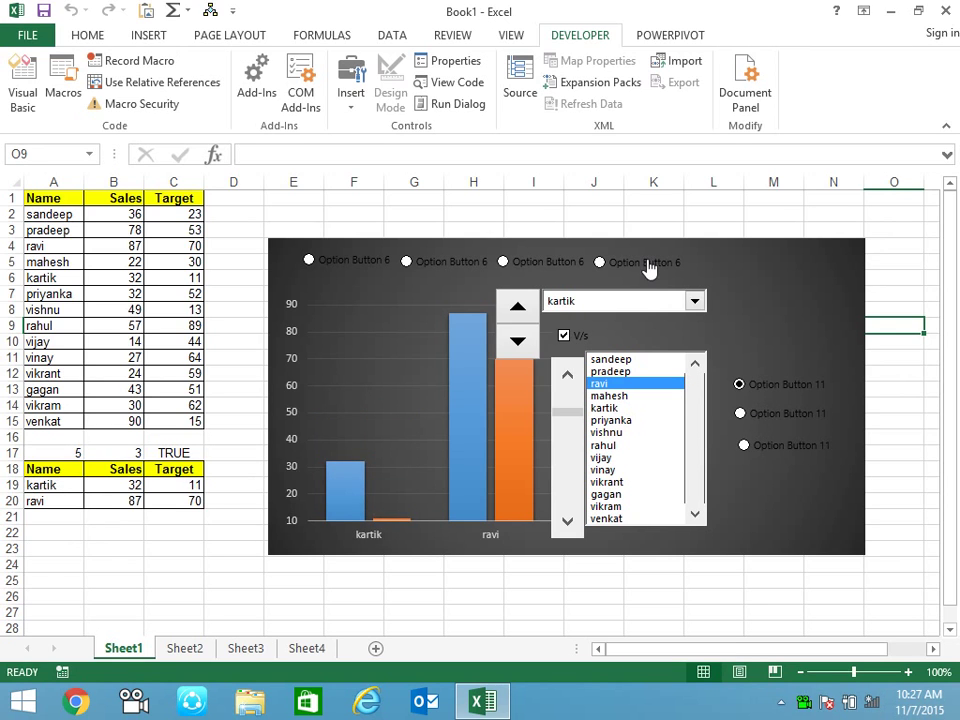
# - Step through the top-row options from mahesh back to sandeep, compared against ravi
pyautogui.click(640, 263)
pyautogui.click(546, 266)
pyautogui.click(425, 266)
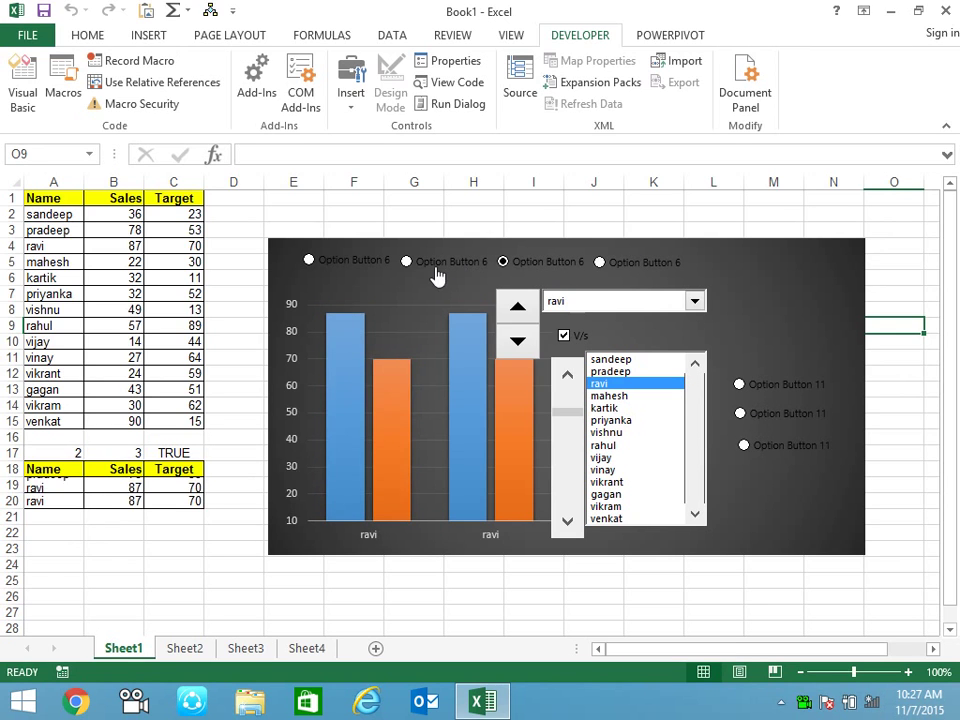
pyautogui.click(362, 266)
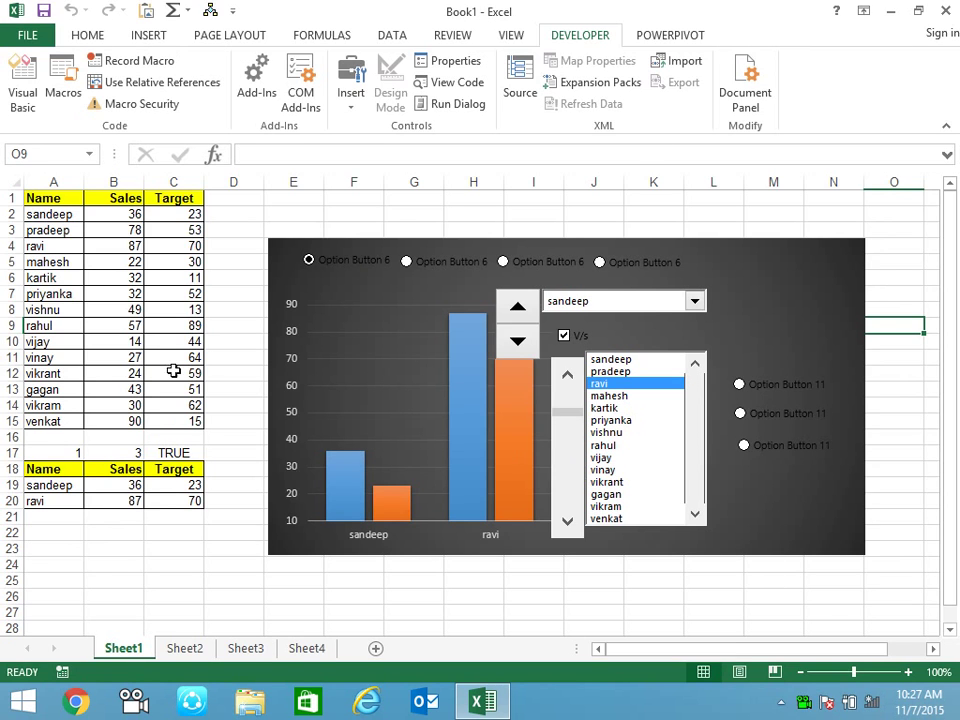
pyautogui.click(350, 108)
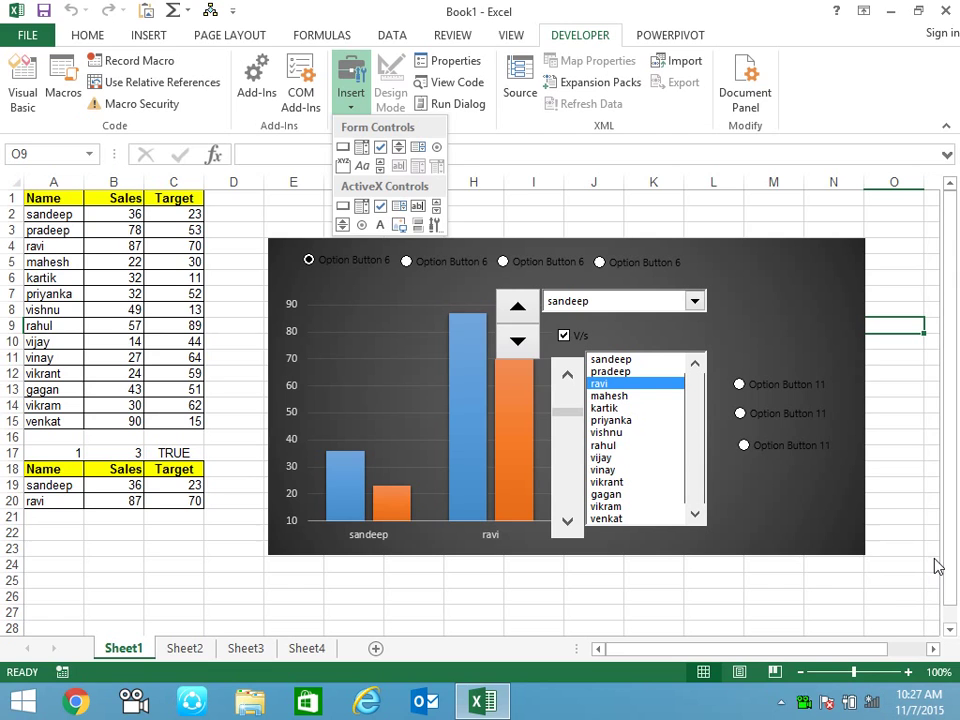
# - Dismiss the Insert controls list and close the Book1 workbook
pyautogui.click(720, 612)
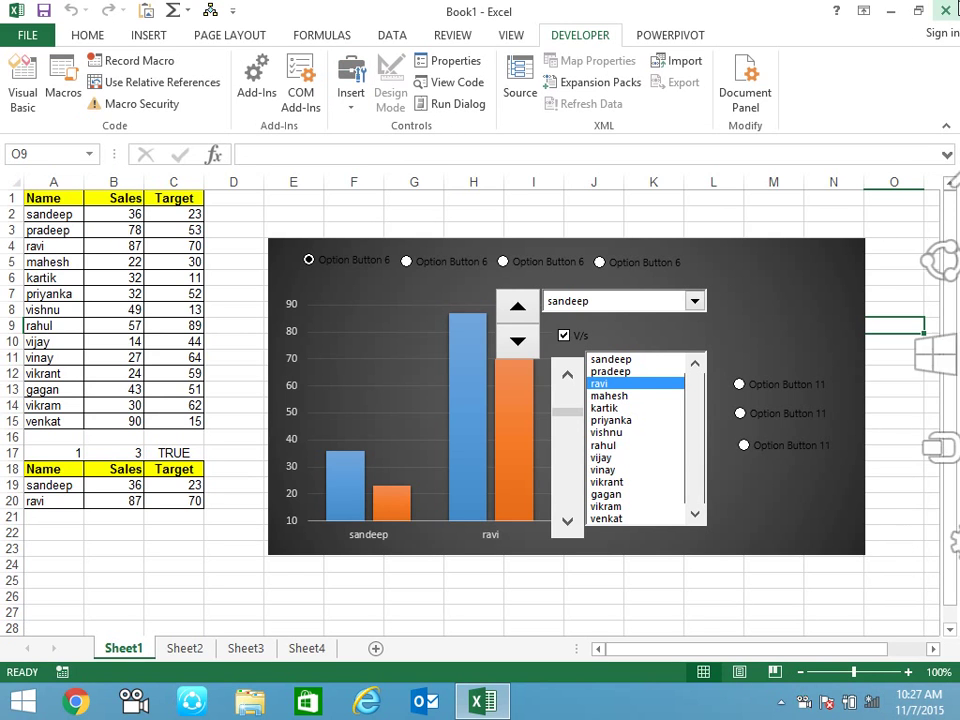
pyautogui.click(945, 10)
# - Discard Book1's changes, open the dashboard workbook from the excel folder, and view its Dashboard sheet
pyautogui.click(494, 370)
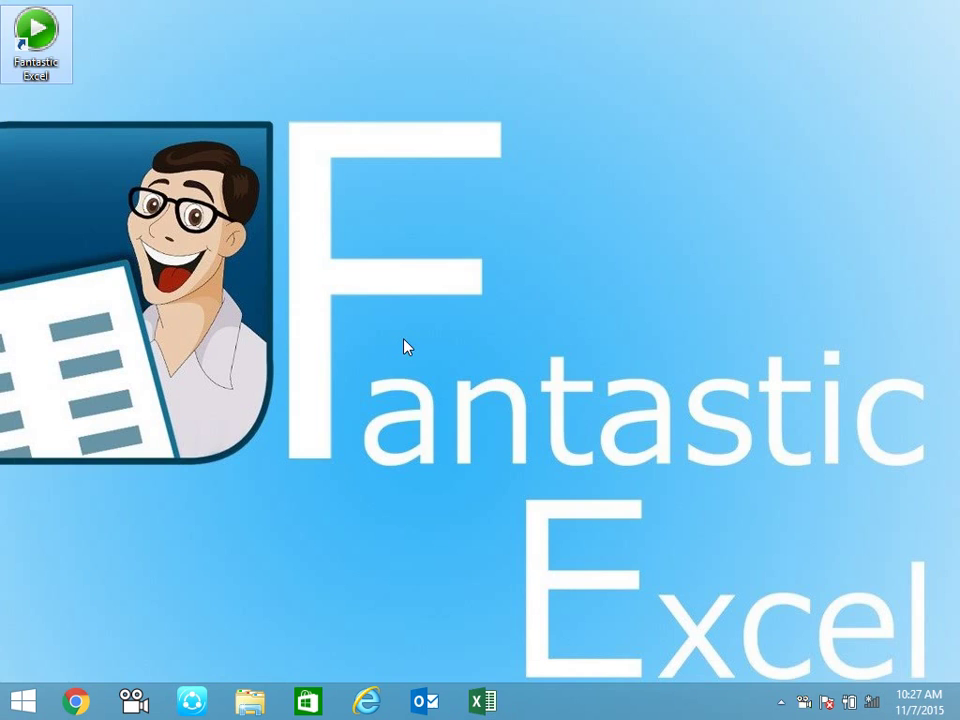
pyautogui.doubleClick(55, 50)
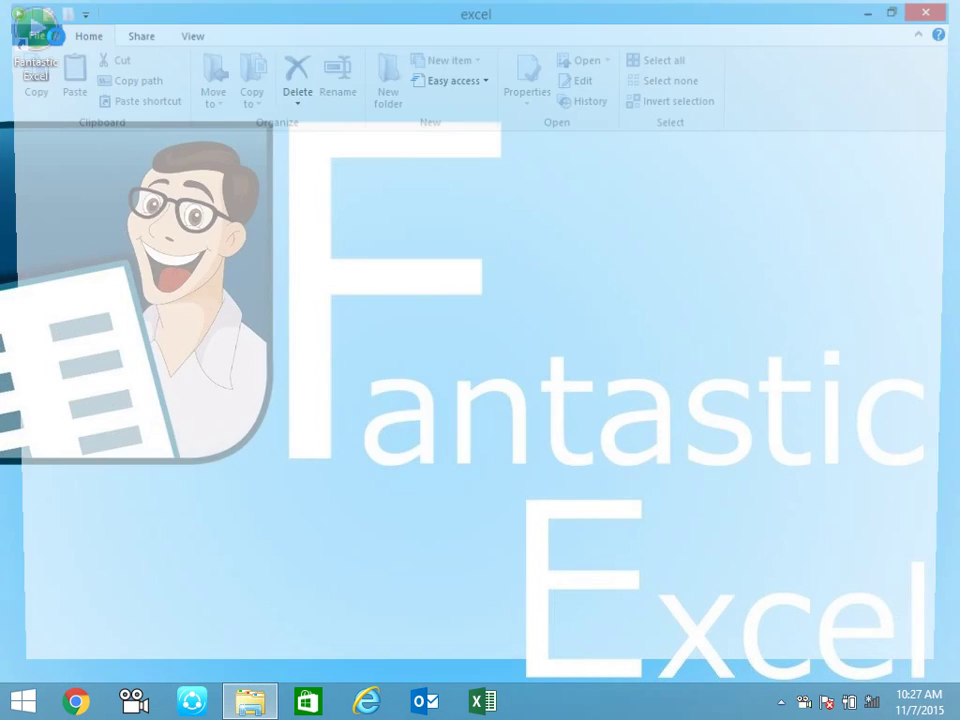
pyautogui.press('d')
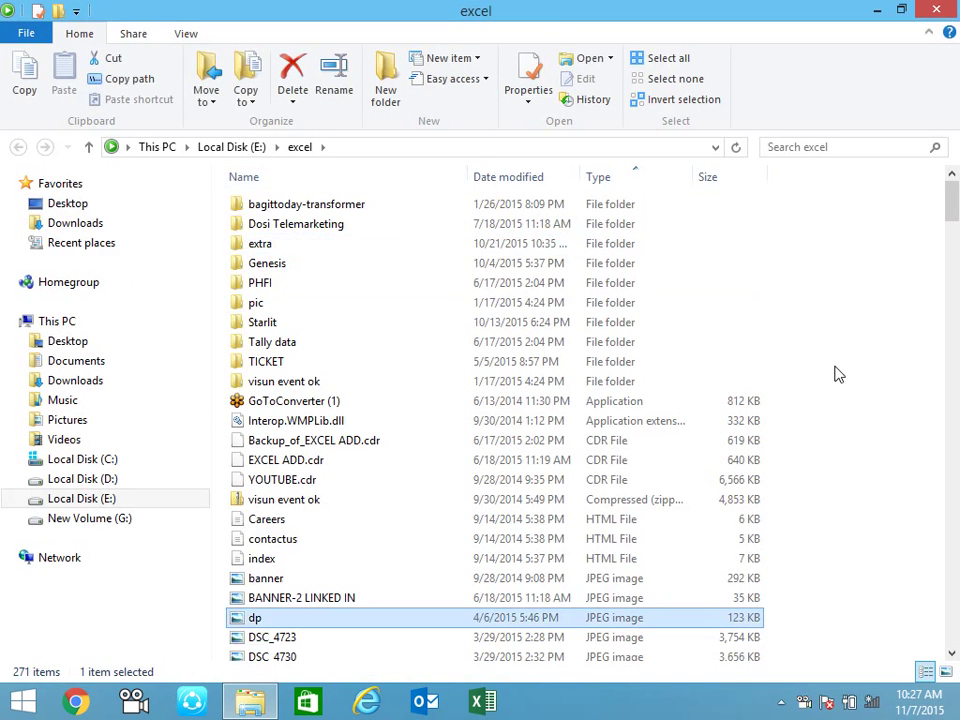
pyautogui.press('a')
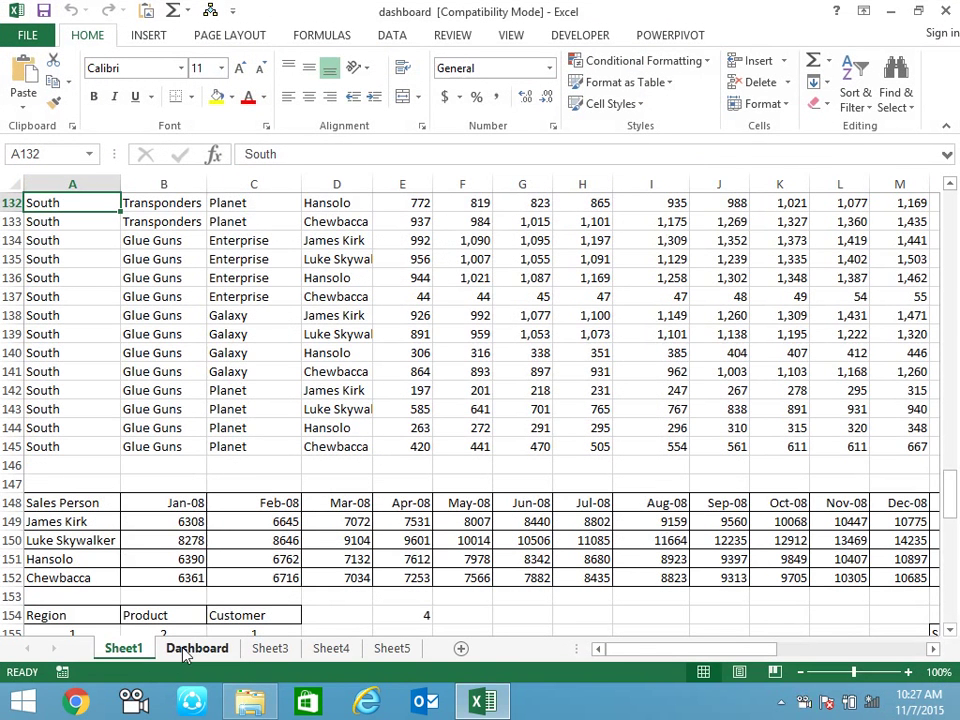
pyautogui.click(186, 650)
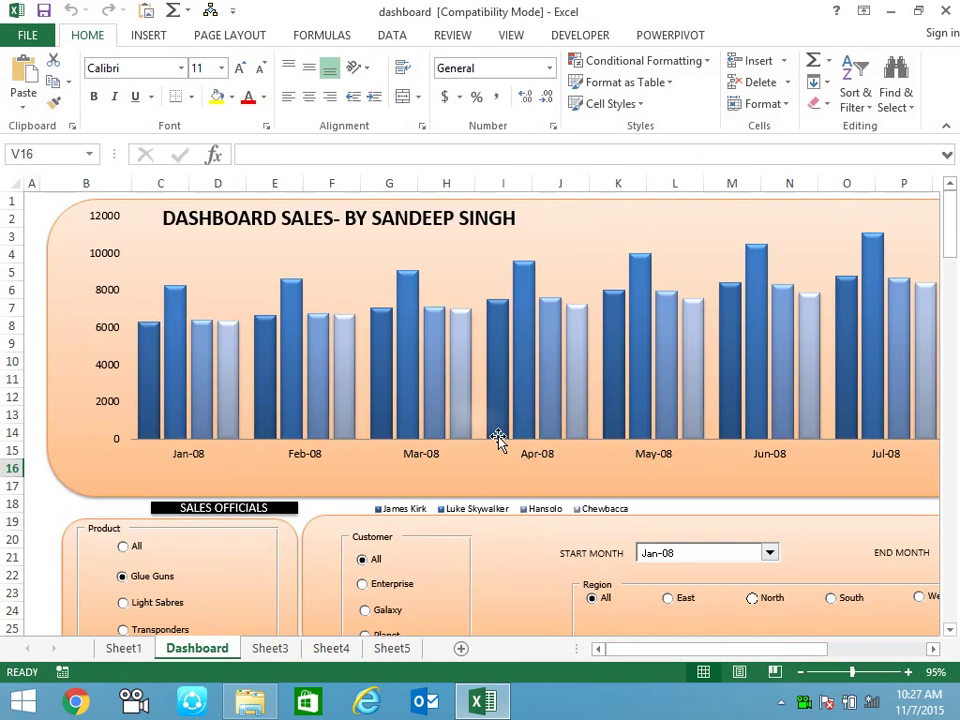
pyautogui.scroll(-1, 441, 375)
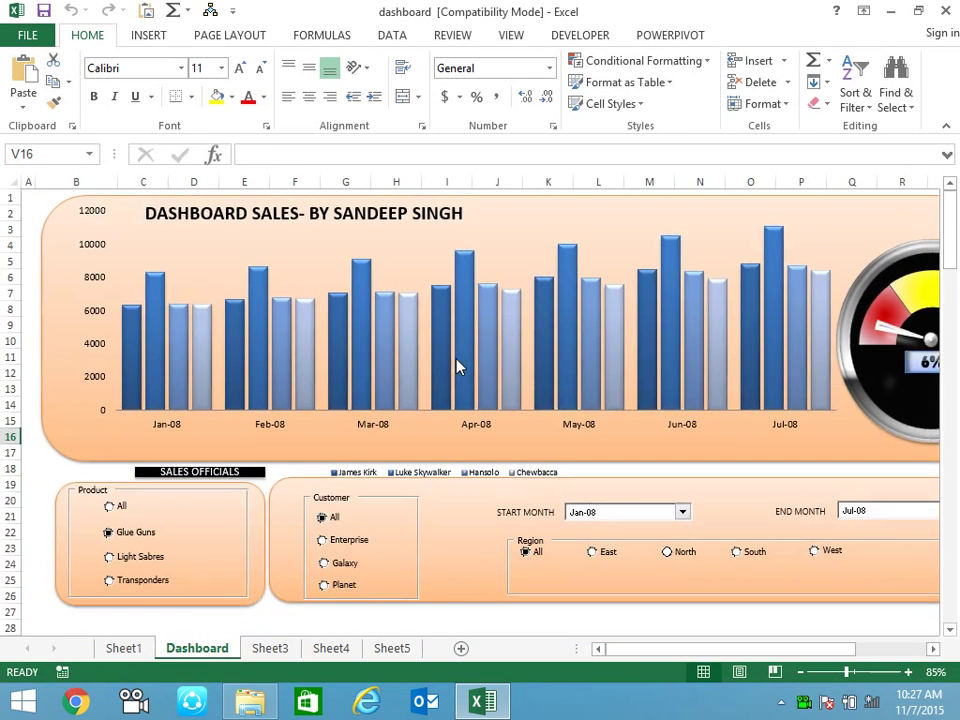
pyautogui.scroll(-1, 456, 366)
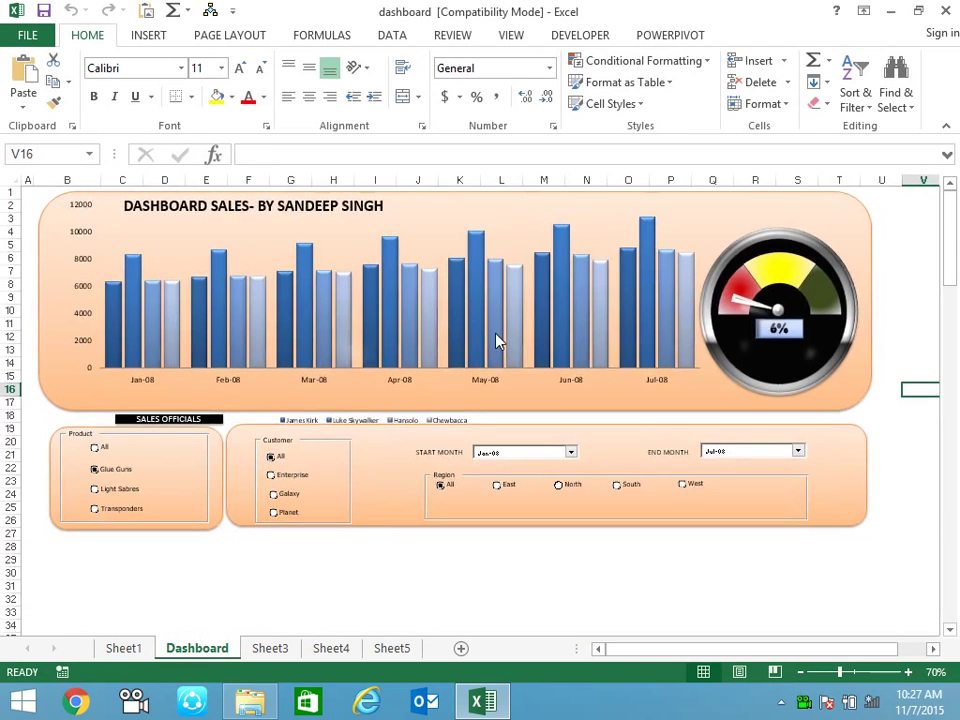
pyautogui.moveTo(540, 336)
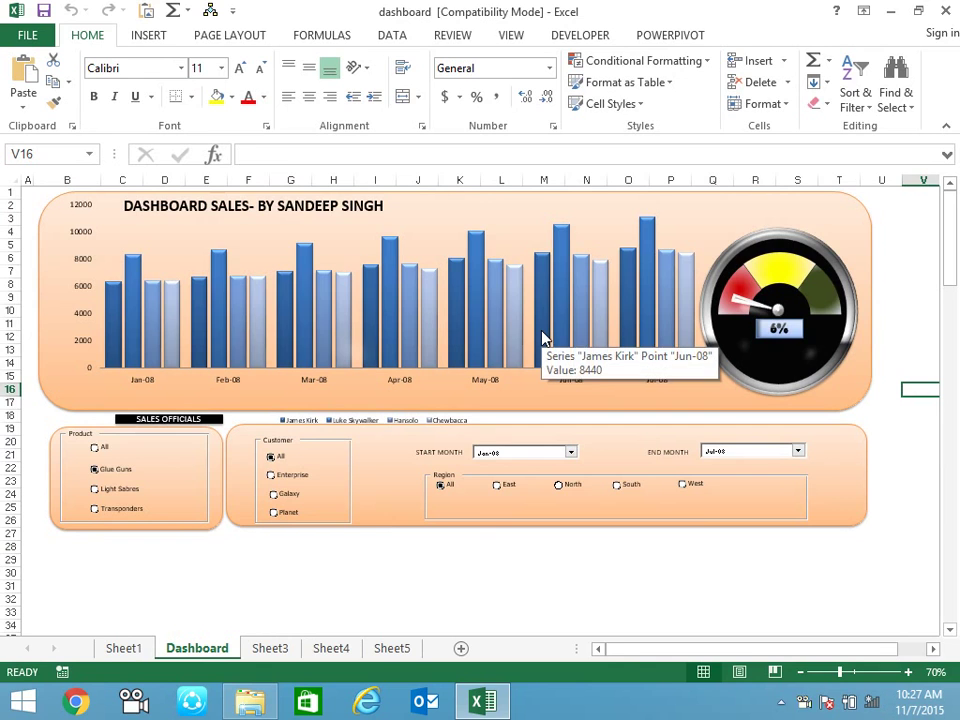
pyautogui.click(368, 300)
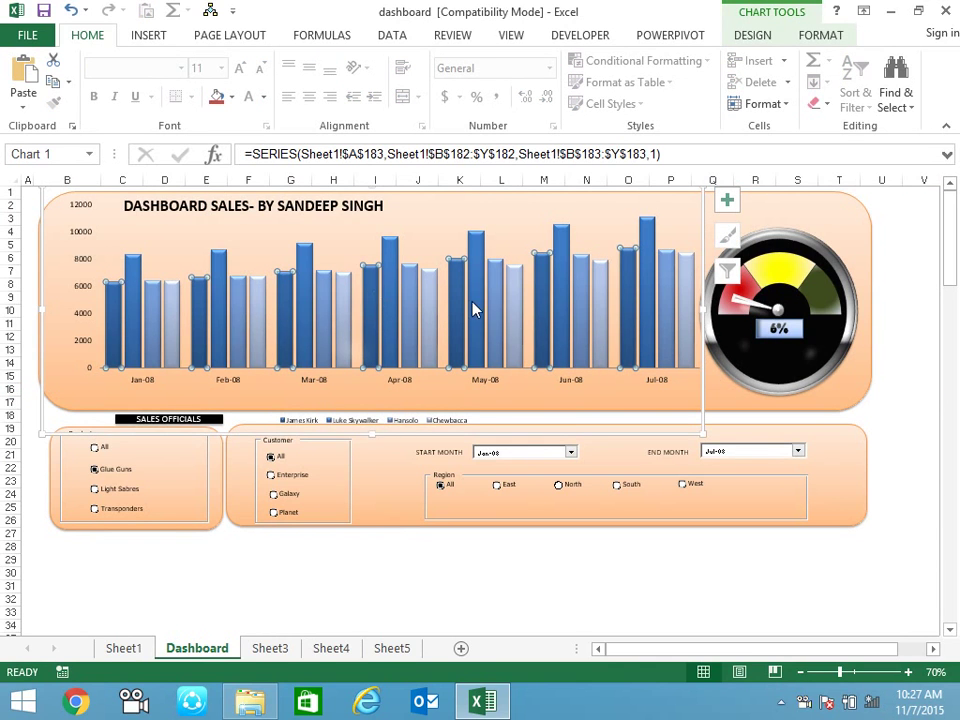
pyautogui.click(817, 325)
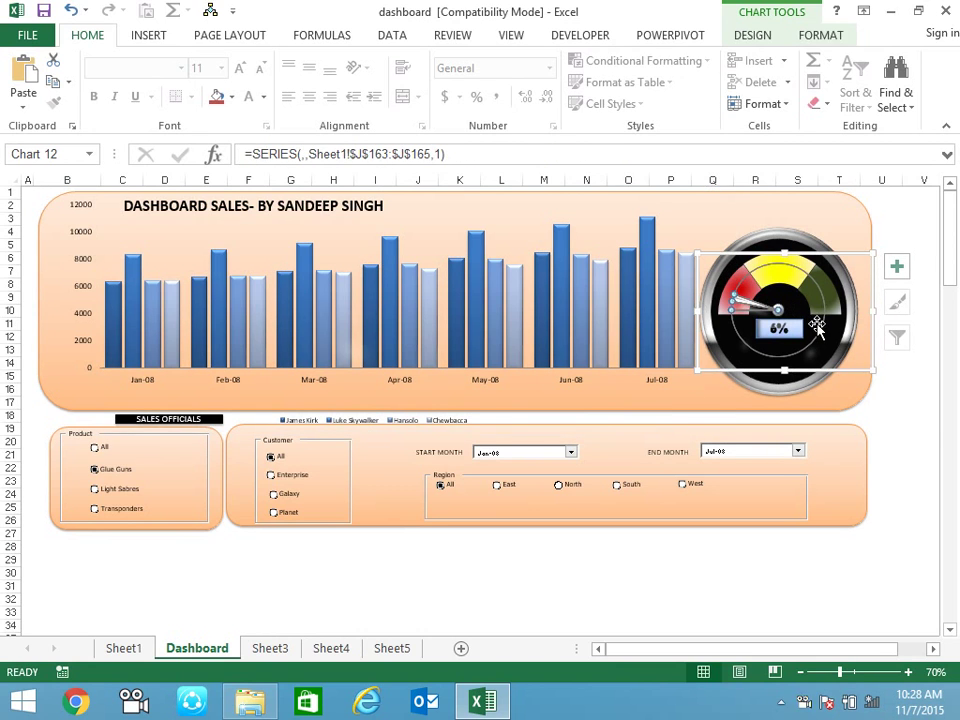
pyautogui.click(918, 455)
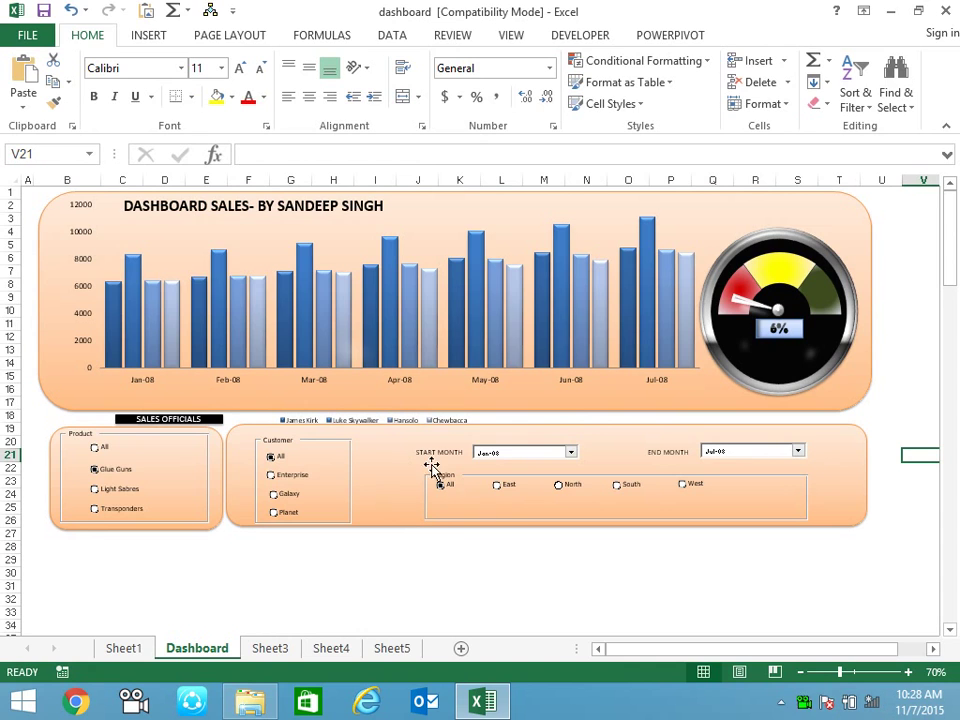
pyautogui.click(570, 453)
pyautogui.click(798, 454)
pyautogui.click(800, 451)
pyautogui.click(903, 363)
pyautogui.keyDown('ctrl'); pyautogui.scroll(1, 345, 368); pyautogui.keyUp('ctrl')
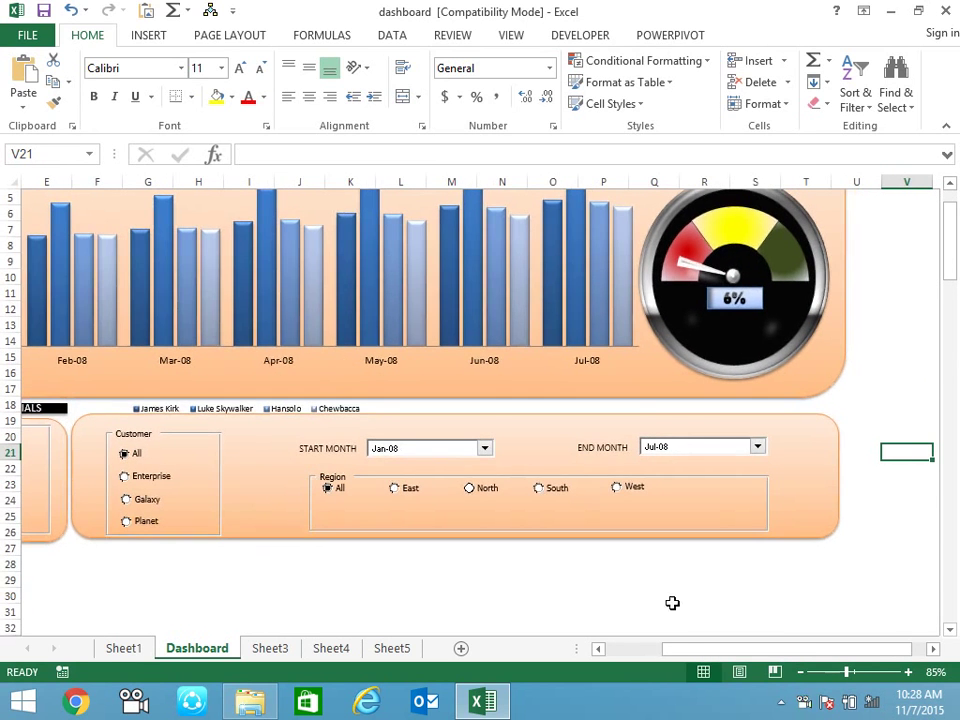
pyautogui.moveTo(707, 662); pyautogui.dragTo(634, 656)
pyautogui.scroll(2, 489, 400)
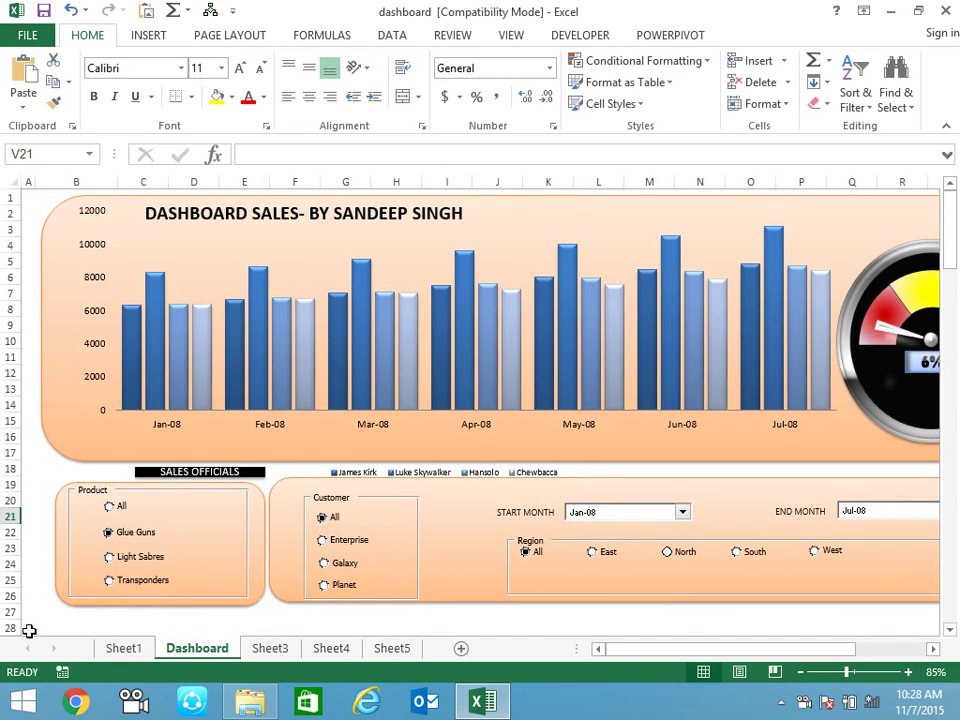
# - Switch to Sheet1 and jump to the top of the sales data table at A1
pyautogui.click(120, 647)
pyautogui.scroll(9, 176, 324)
pyautogui.scroll(9, 171, 306)
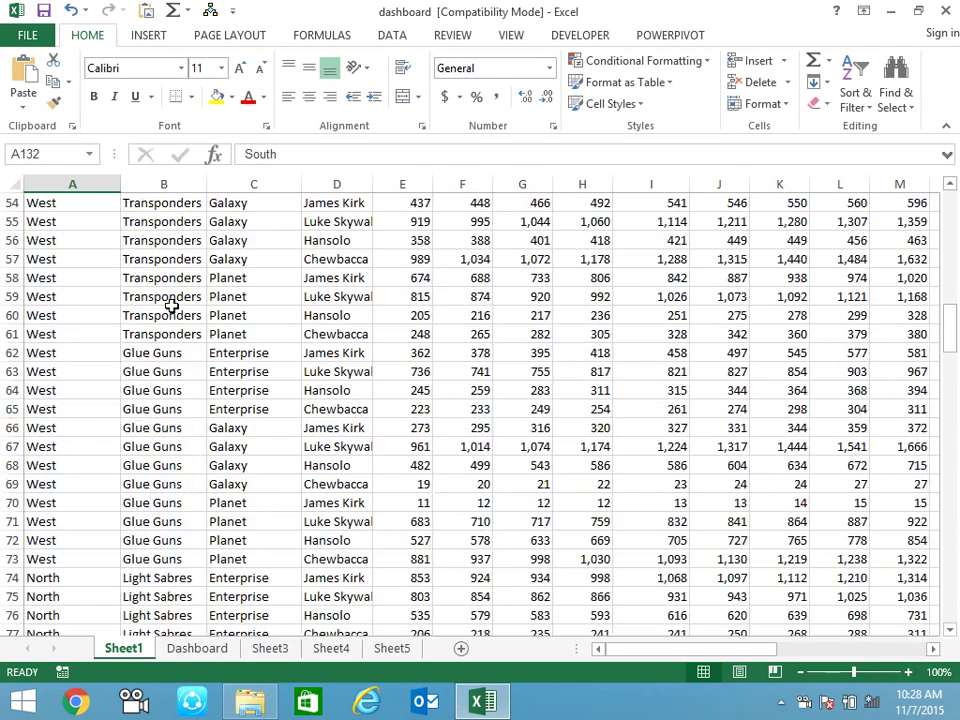
pyautogui.scroll(1, 137, 243)
pyautogui.scroll(1, 137, 243)
pyautogui.click(112, 220)
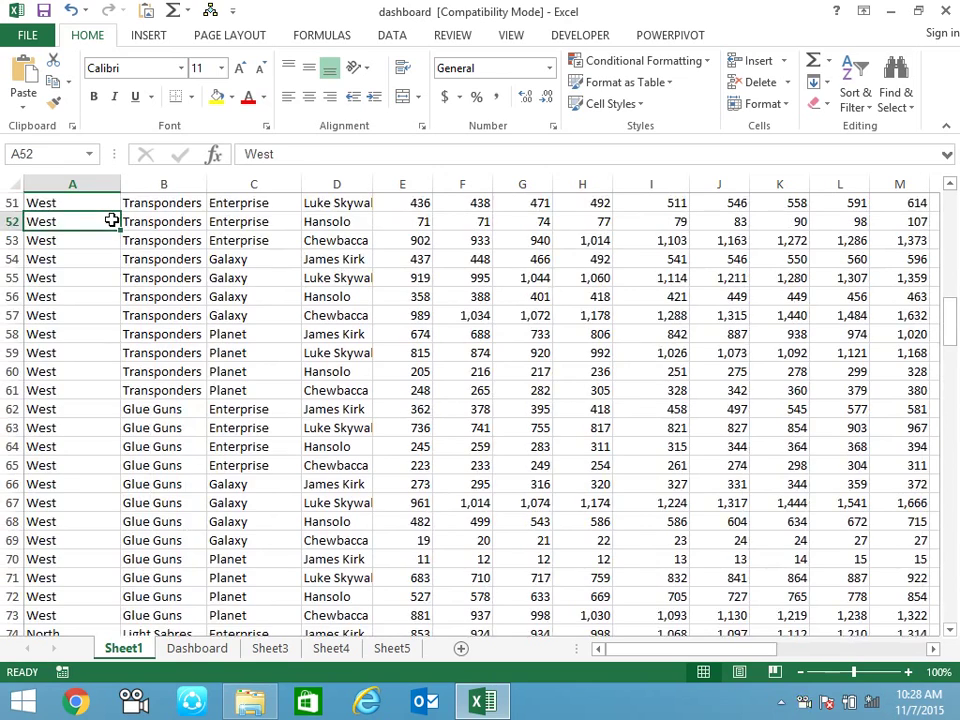
pyautogui.hotkey('ctrl', 'Home')
# - Browse row 1's month headers from Jan-08 through Dec-08 and into 2009
pyautogui.press('Right')
pyautogui.press('Right')
pyautogui.press('Right')
pyautogui.press('Right')
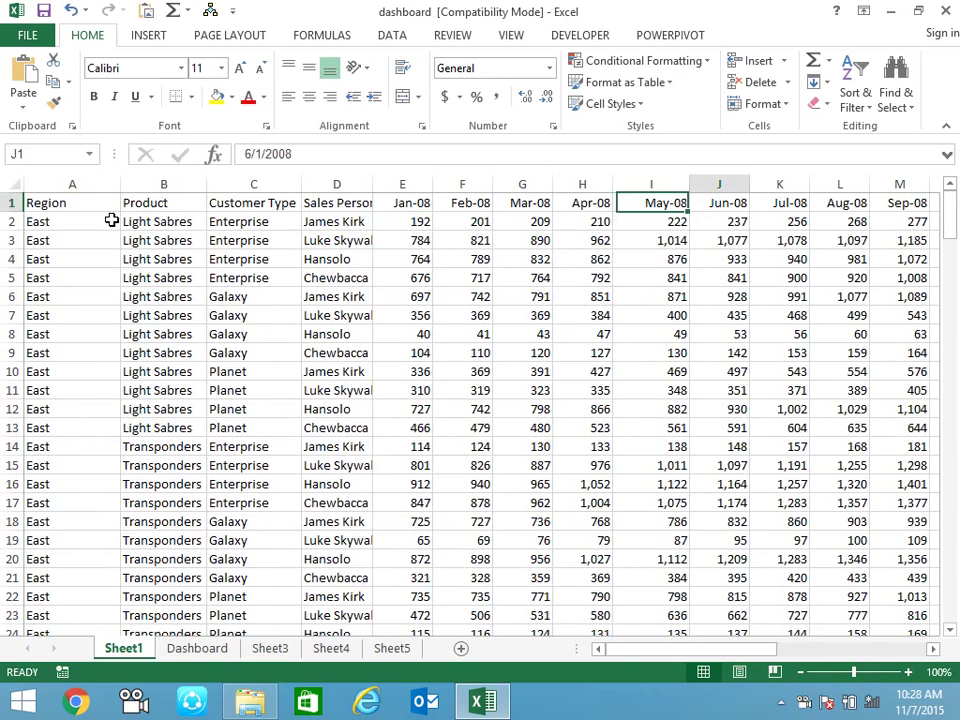
pyautogui.press('Right')
pyautogui.press('Right')
pyautogui.press('Right')
pyautogui.press('Right')
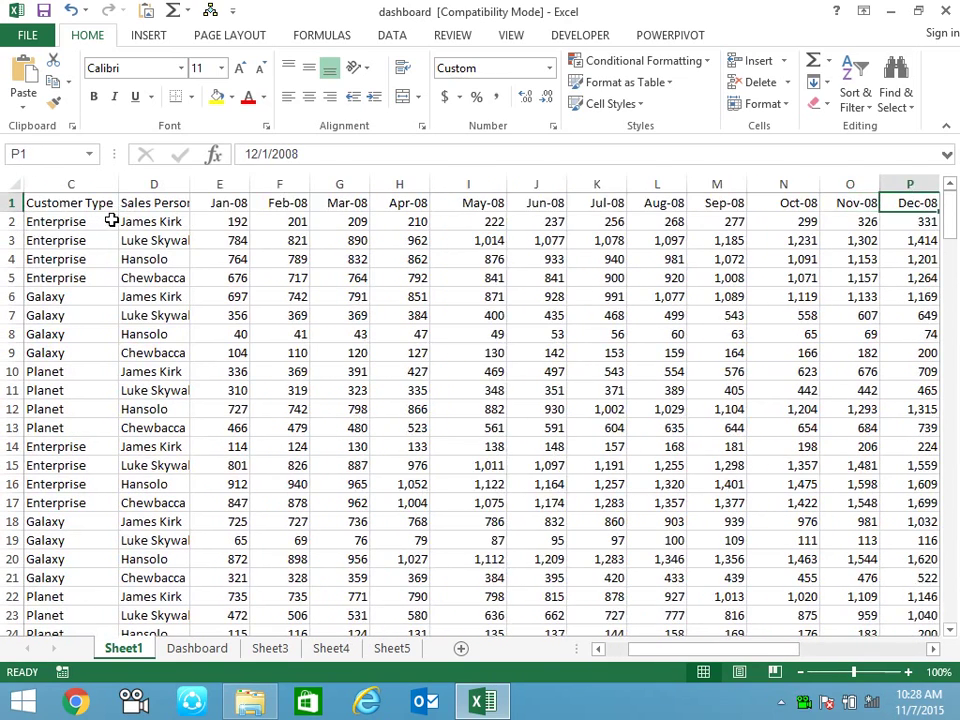
pyautogui.press('Right')
pyautogui.press('Right')
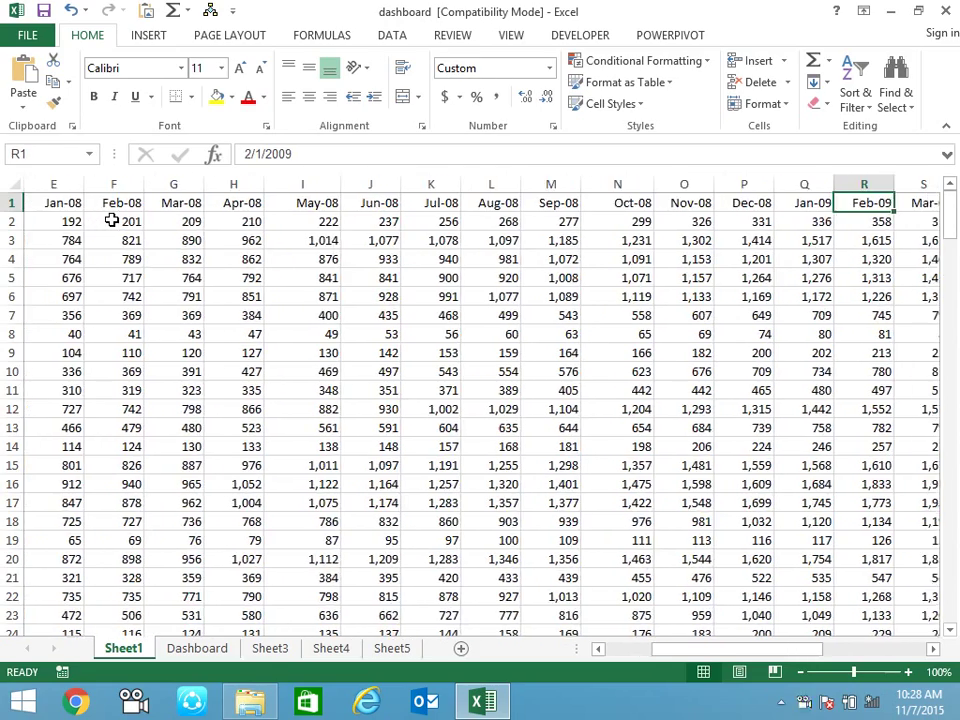
pyautogui.press('Right')
pyautogui.press('Right')
pyautogui.press('Right')
pyautogui.press('Right')
pyautogui.press('Right')
pyautogui.press('Right')
pyautogui.press('Right')
pyautogui.press('Right')
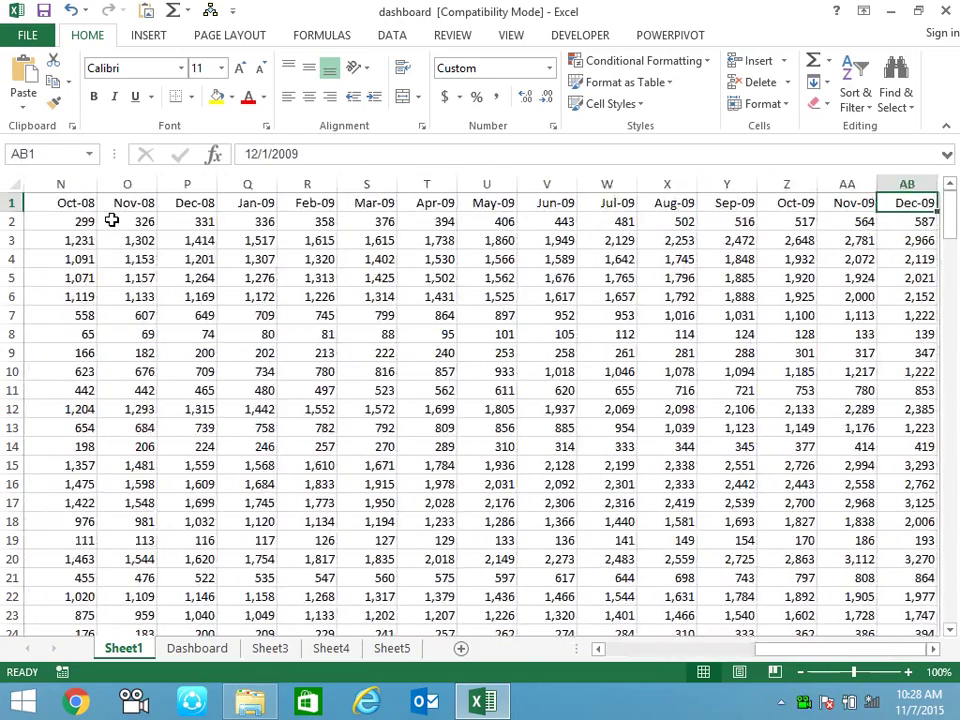
pyautogui.hotkey('ctrl', 'Home')
pyautogui.press('Right')
pyautogui.press('Right')
pyautogui.press('Right')
pyautogui.press('Right')
pyautogui.press('Right')
pyautogui.press('Left')
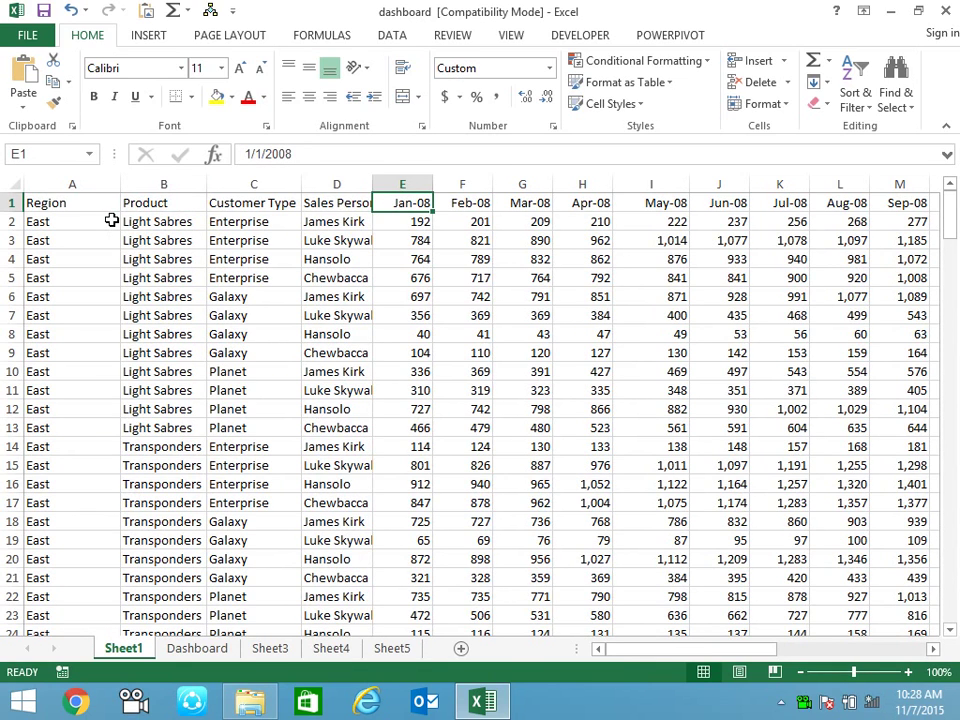
pyautogui.press('Right')
pyautogui.press('Right')
# - Step through the Product, Customer Type and Sales Person headers, briefly selecting across the months
pyautogui.press('Right')
pyautogui.press('Right')
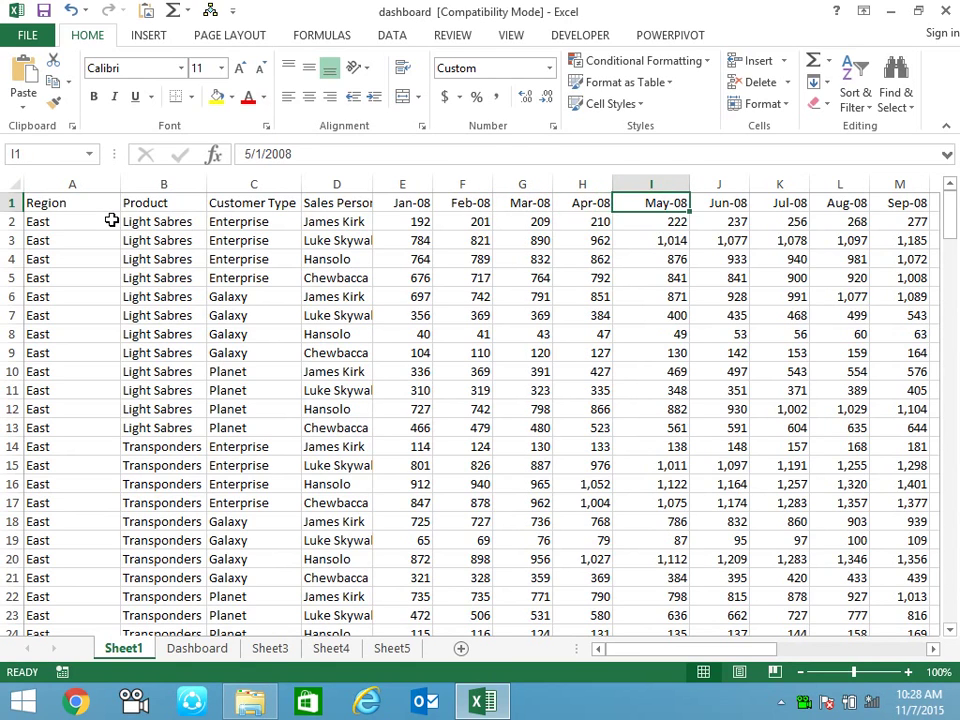
pyautogui.press('Right')
pyautogui.press('Right')
pyautogui.press('Left')
pyautogui.press('Left')
pyautogui.press('Left')
pyautogui.press('Left')
pyautogui.press('Left')
pyautogui.press('Left')
pyautogui.press('Left')
pyautogui.press('Left')
pyautogui.press('Left')
pyautogui.press('Left')
pyautogui.press('Down')
pyautogui.press('Up')
pyautogui.press('Right')
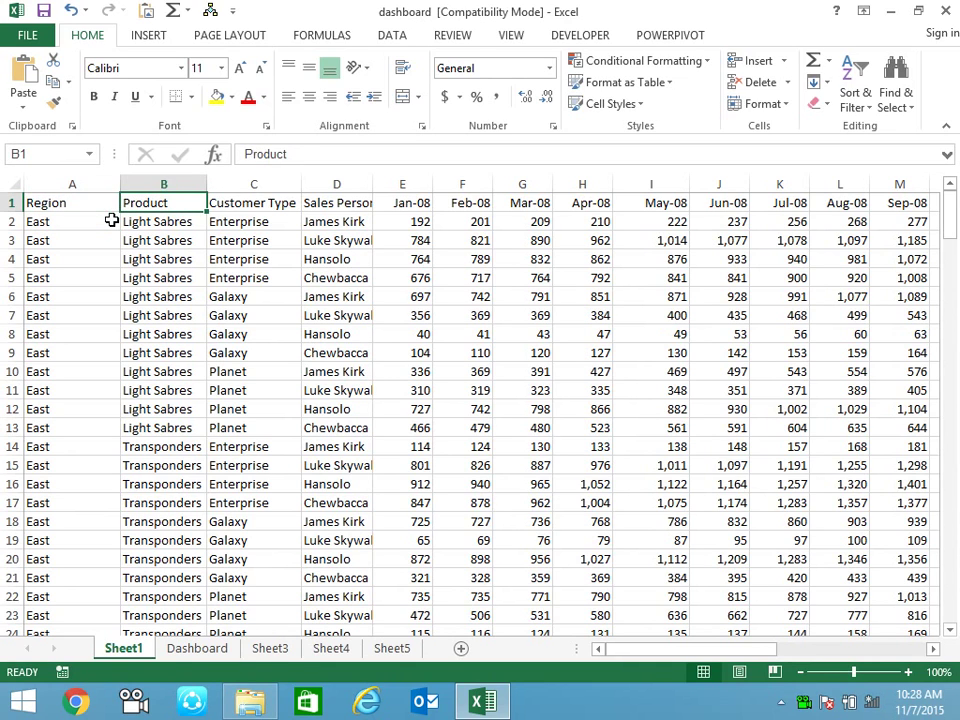
pyautogui.press('Right')
pyautogui.press('Right')
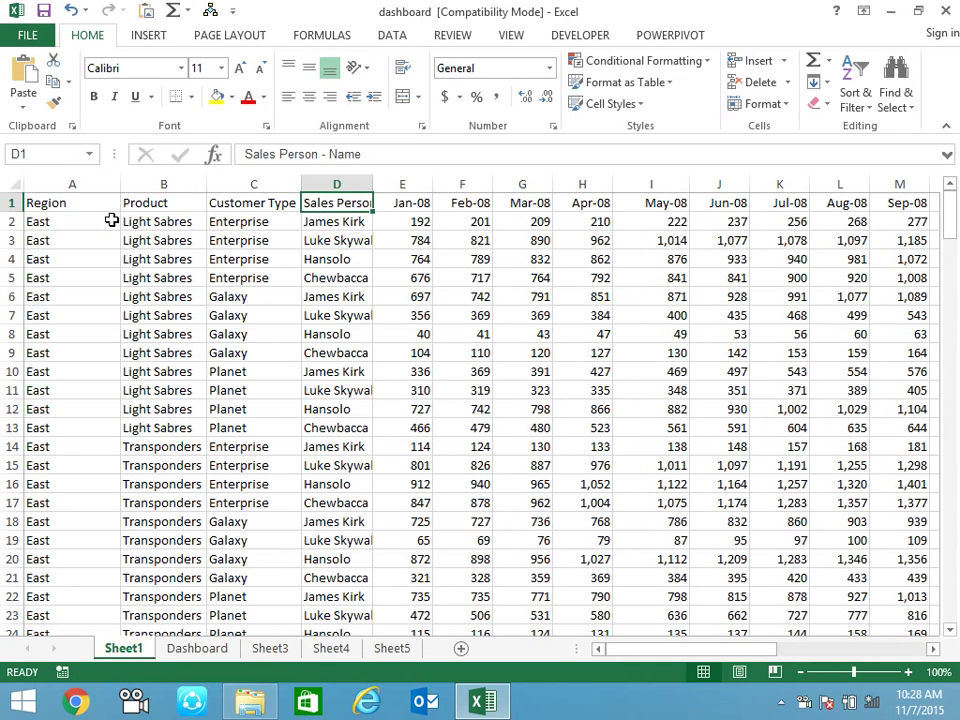
pyautogui.press('Down')
pyautogui.press('Up')
pyautogui.hotkey('shift', 'Right')
pyautogui.hotkey('shift', 'Right')
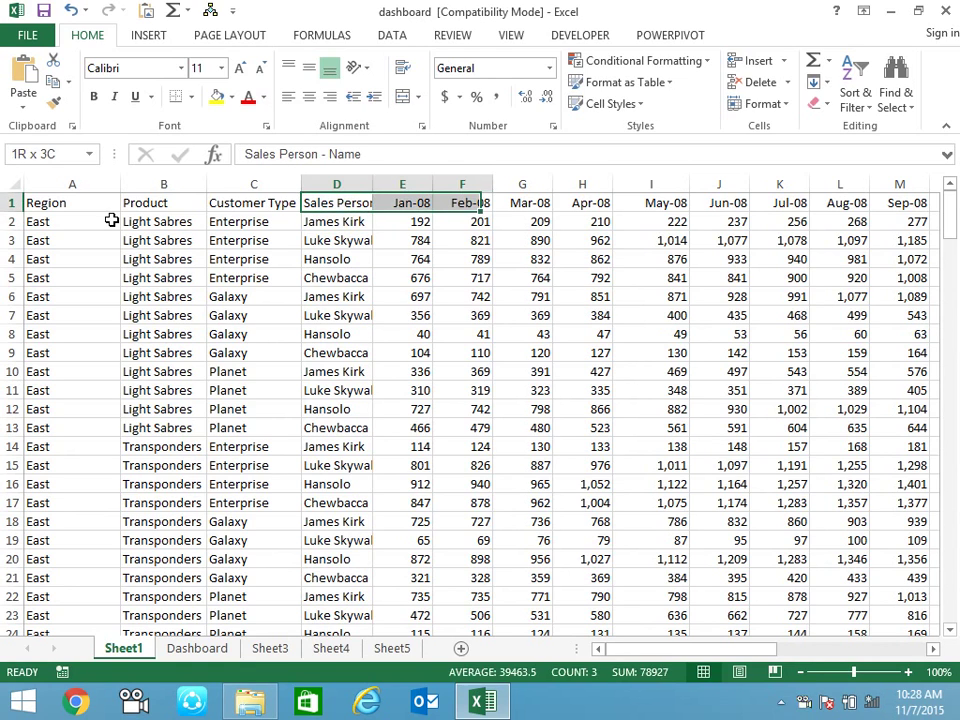
pyautogui.hotkey('shift', 'Right')
pyautogui.hotkey('shift', 'Down')
pyautogui.hotkey('shift', 'Down')
pyautogui.hotkey('shift', 'Down')
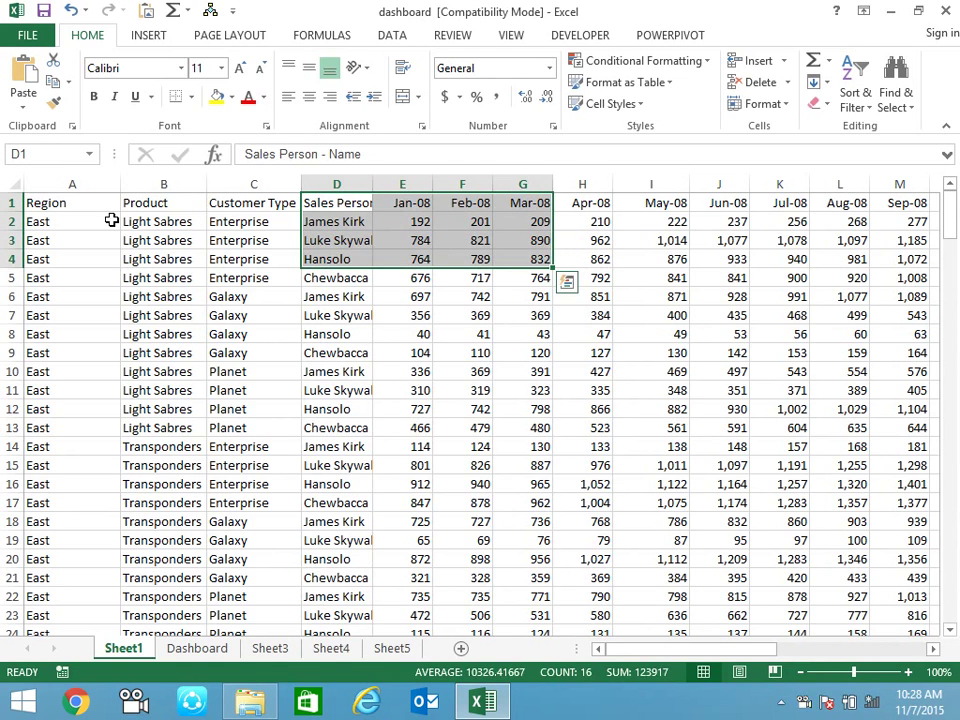
pyautogui.press('Left')
pyautogui.press('Left')
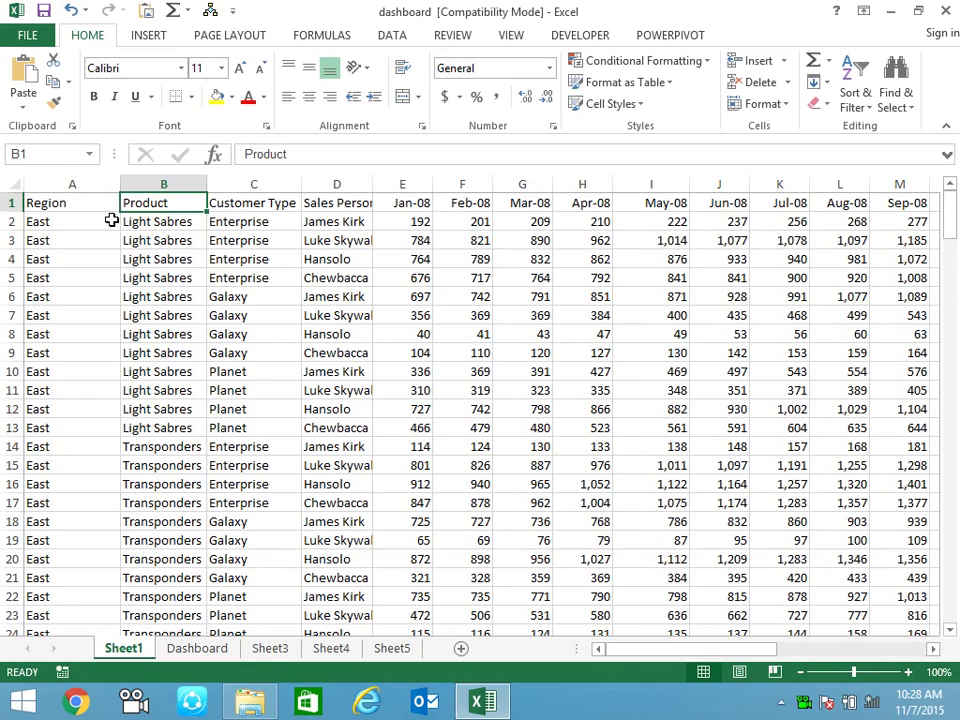
pyautogui.press('Left')
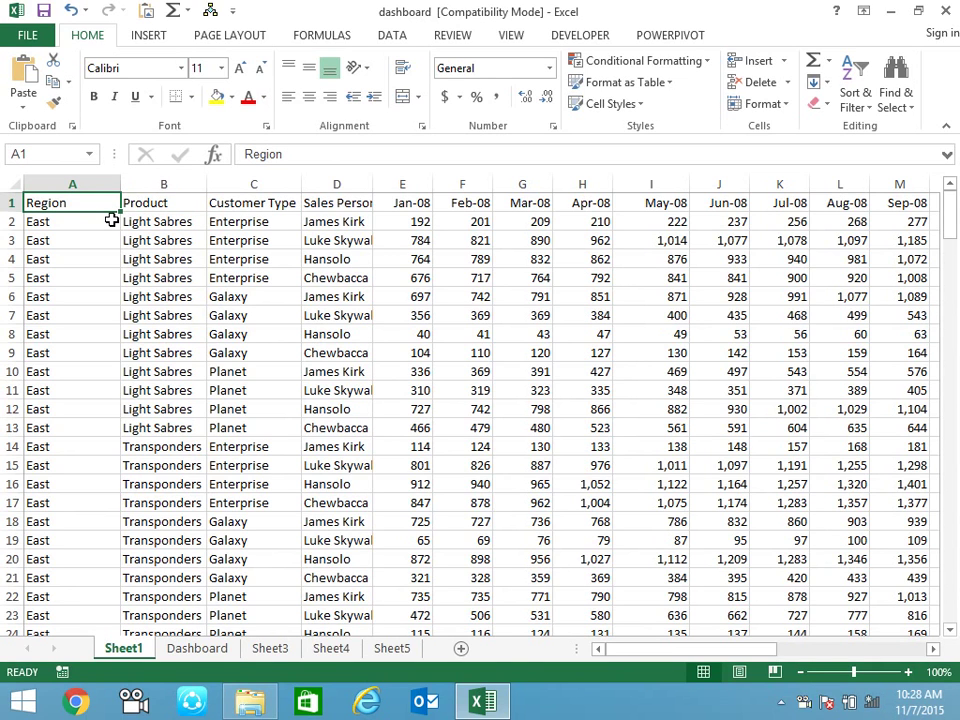
# - On the Dashboard sheet, set the END MONTH dropdown to Dec-09
pyautogui.click(193, 649)
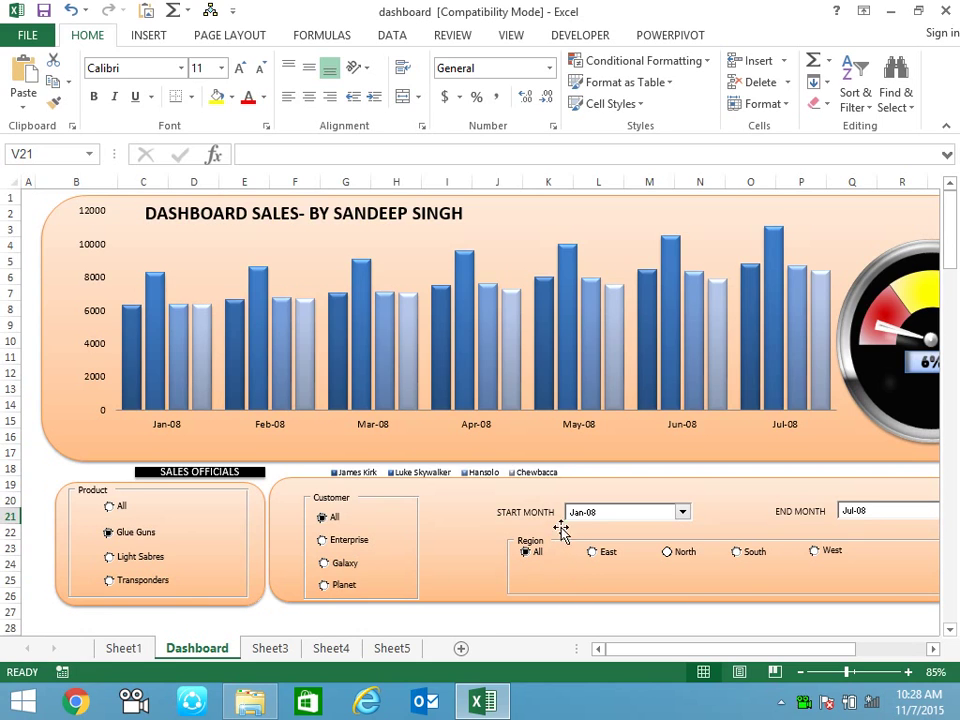
pyautogui.click(934, 518)
pyautogui.click(905, 502)
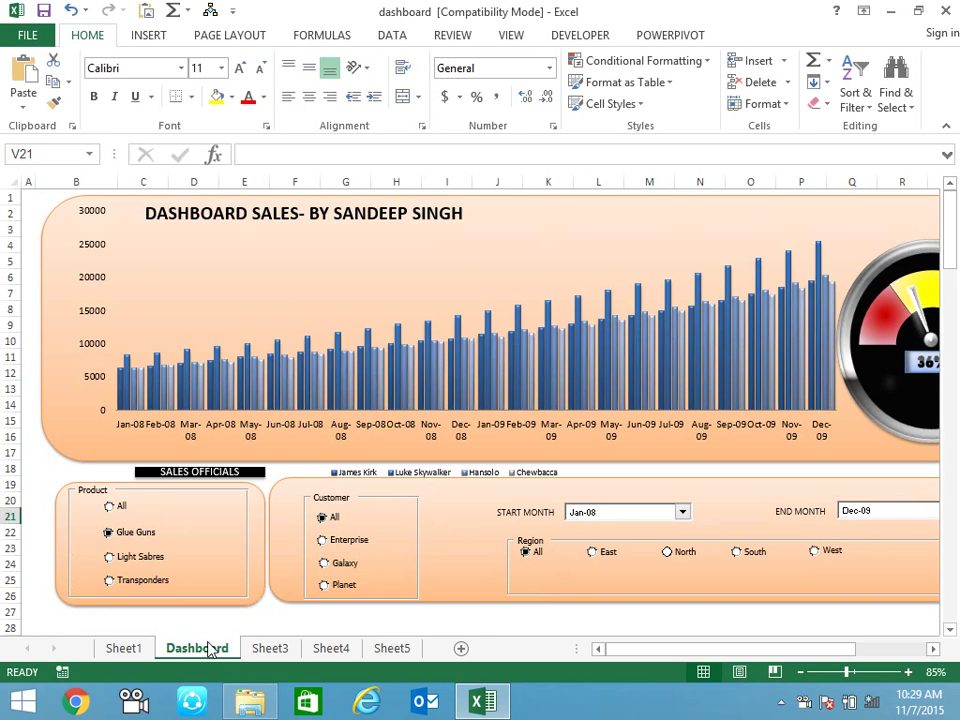
# - Scroll to Sheet1's salesperson summary and inspect the names, Jan-08 date and B149 SUMIFS formula
pyautogui.click(122, 648)
pyautogui.scroll(-9, 300, 244)
pyautogui.scroll(-9, 285, 235)
pyautogui.scroll(-18, 255, 280)
pyautogui.scroll(-2, 241, 318)
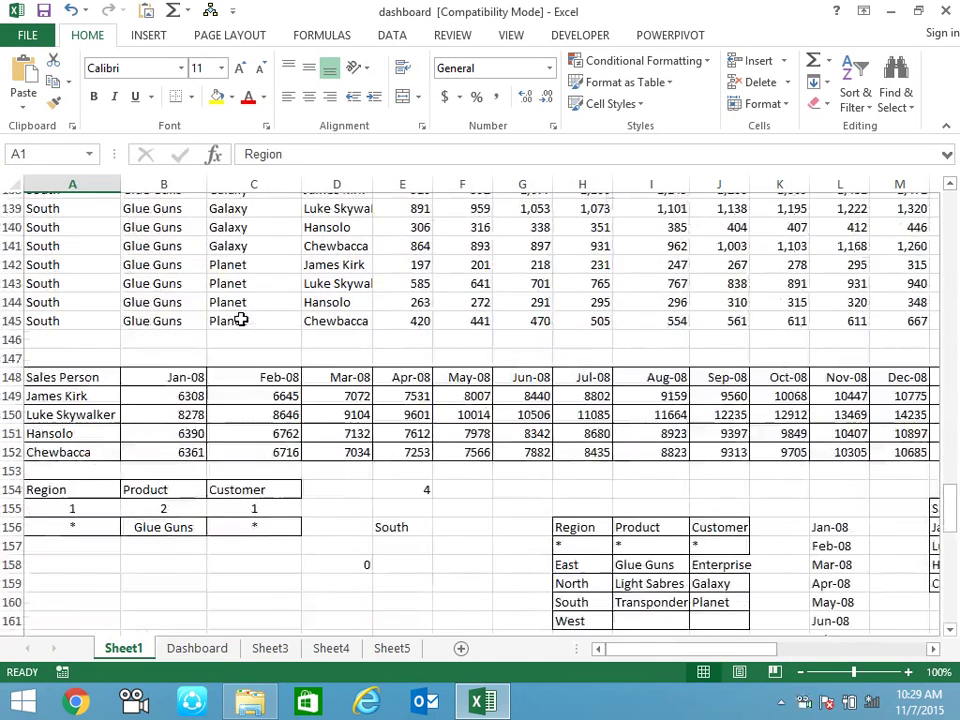
pyautogui.moveTo(60, 371); pyautogui.dragTo(84, 447)
pyautogui.click(96, 406)
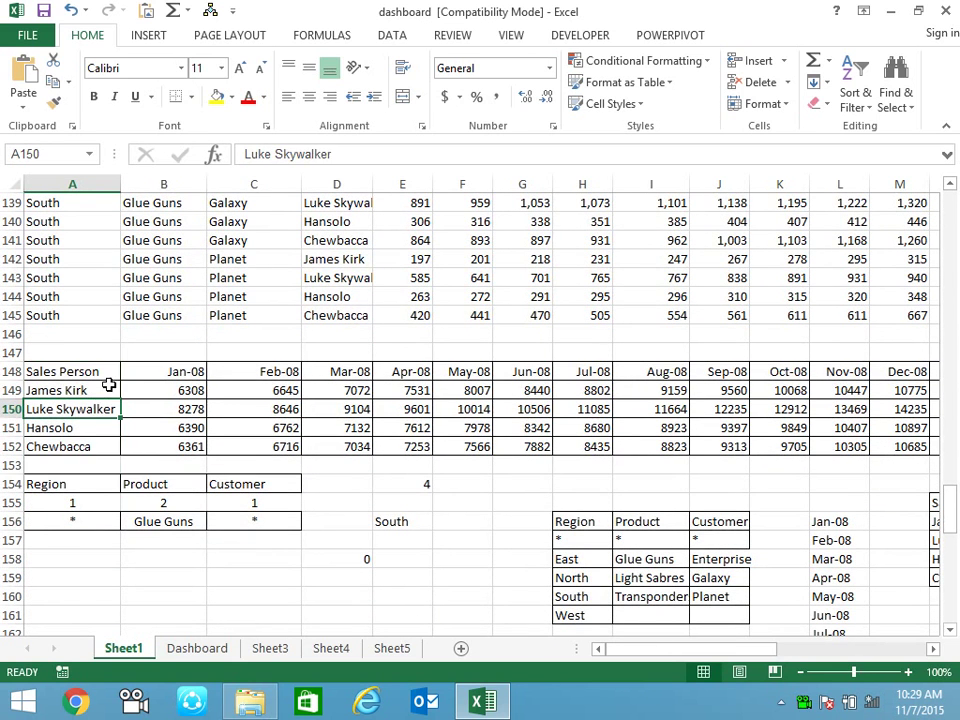
pyautogui.click(104, 390)
pyautogui.click(96, 447)
pyautogui.click(174, 371)
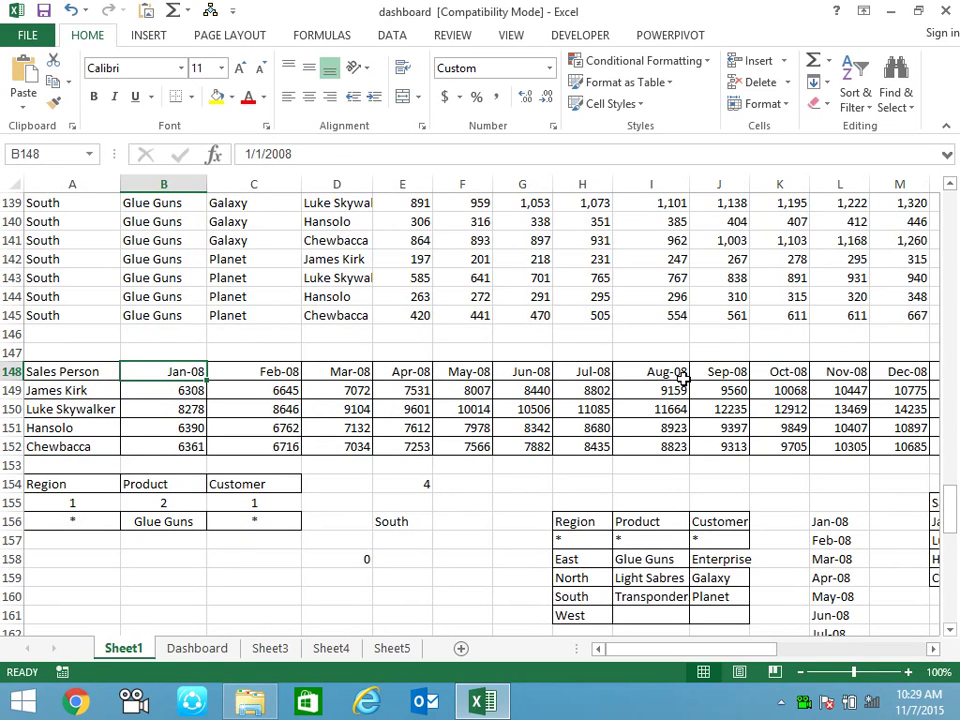
pyautogui.click(191, 396)
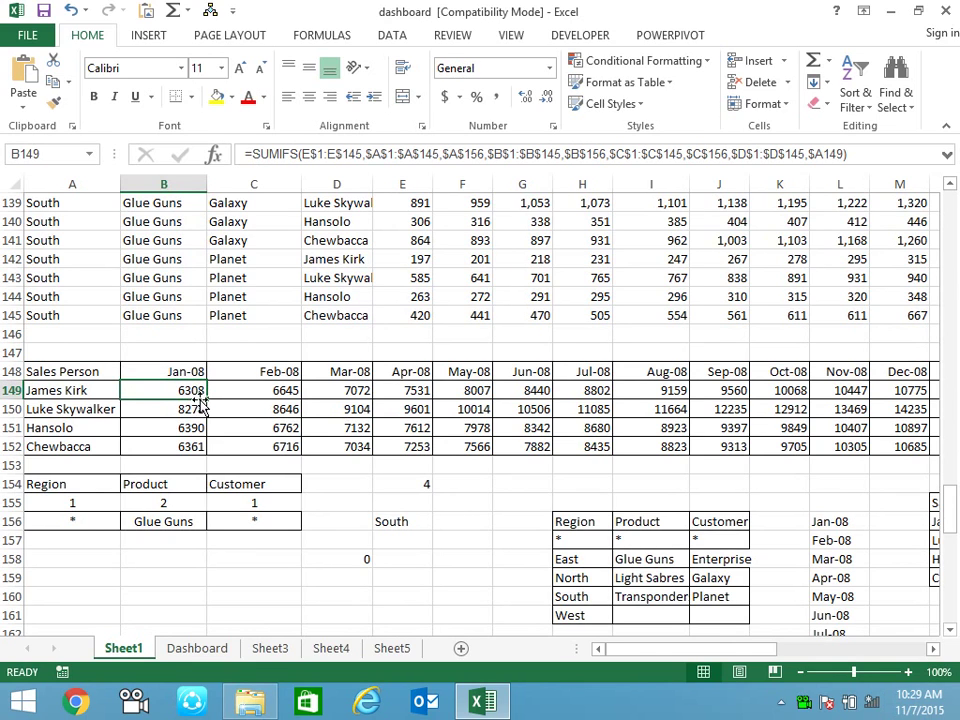
# - Inspect the Region, Product and Customer indexes, the H157:J161 option lists and A156's INDEX formula
pyautogui.click(92, 505)
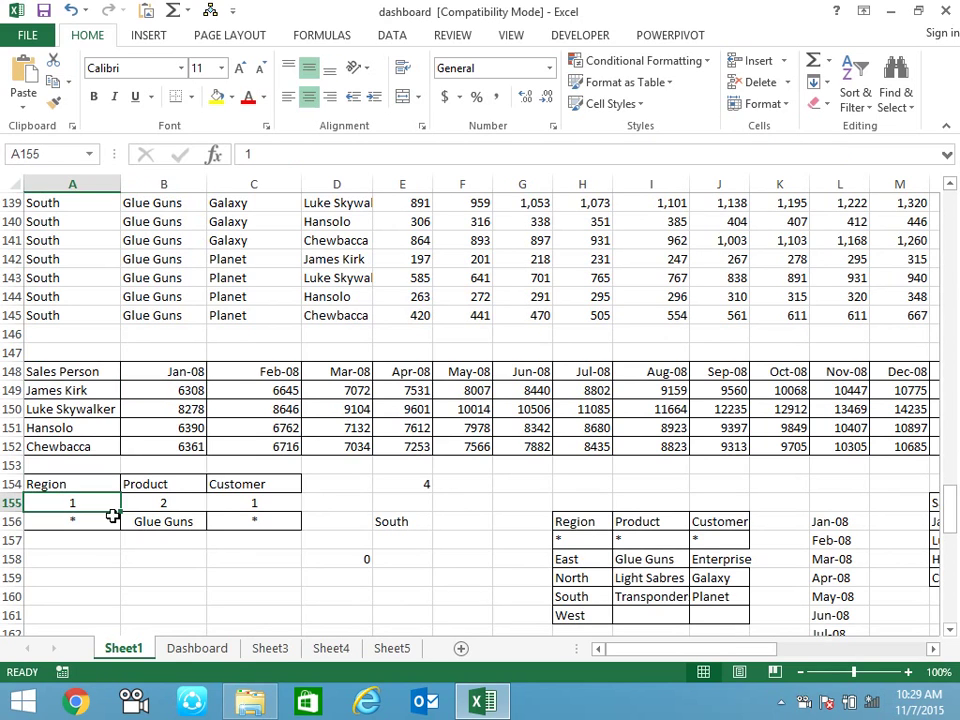
pyautogui.click(163, 502)
pyautogui.click(241, 503)
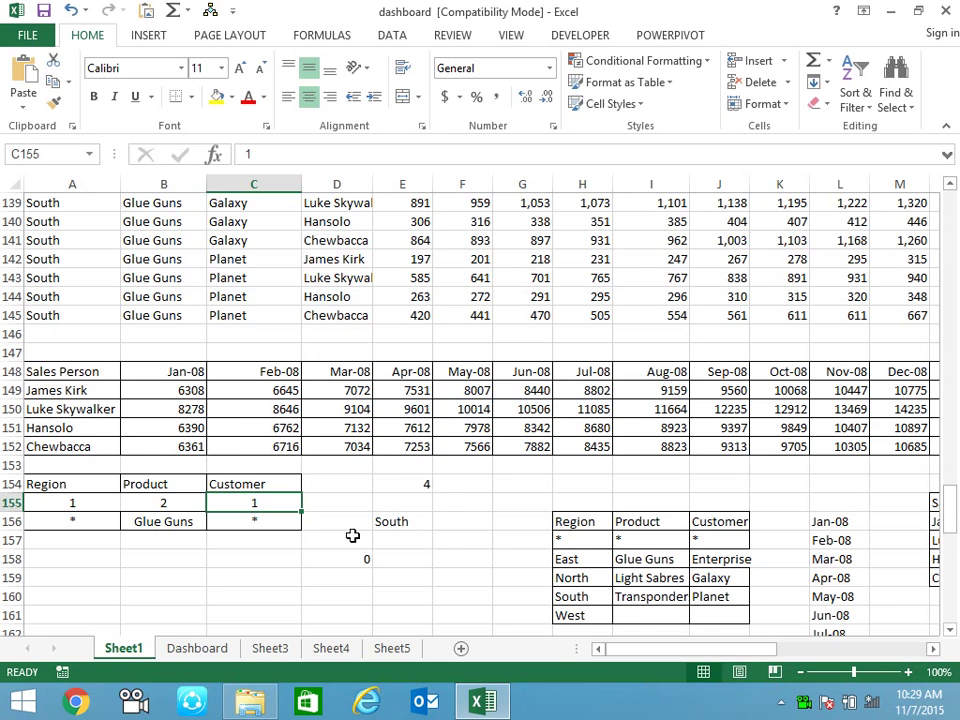
pyautogui.scroll(-1, 660, 555)
pyautogui.click(598, 485)
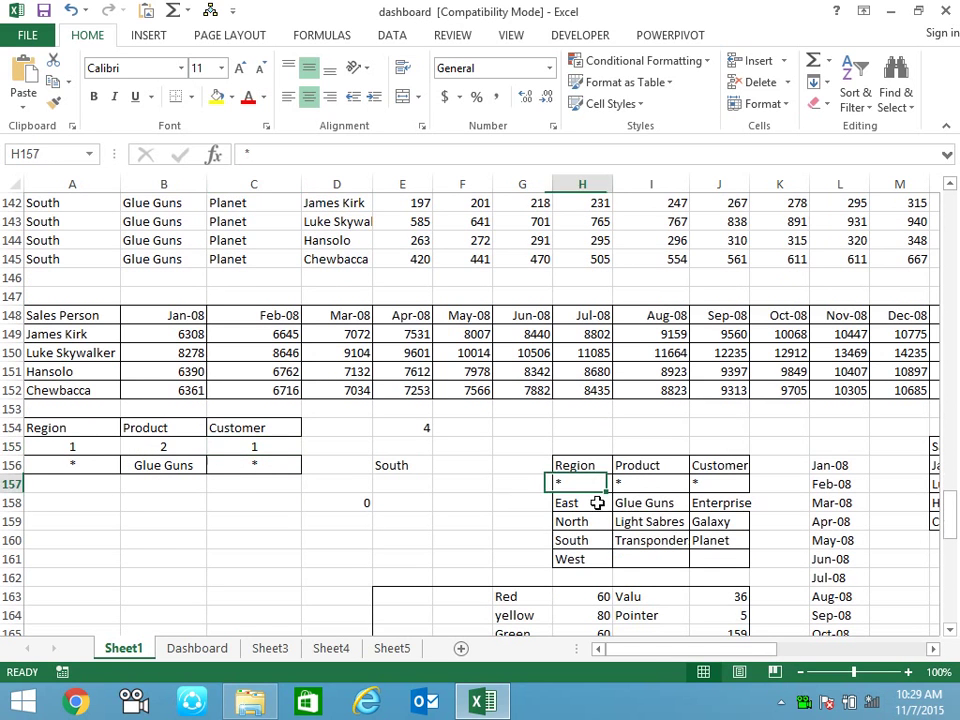
pyautogui.moveTo(597, 485); pyautogui.dragTo(602, 553)
pyautogui.moveTo(628, 489); pyautogui.dragTo(673, 550)
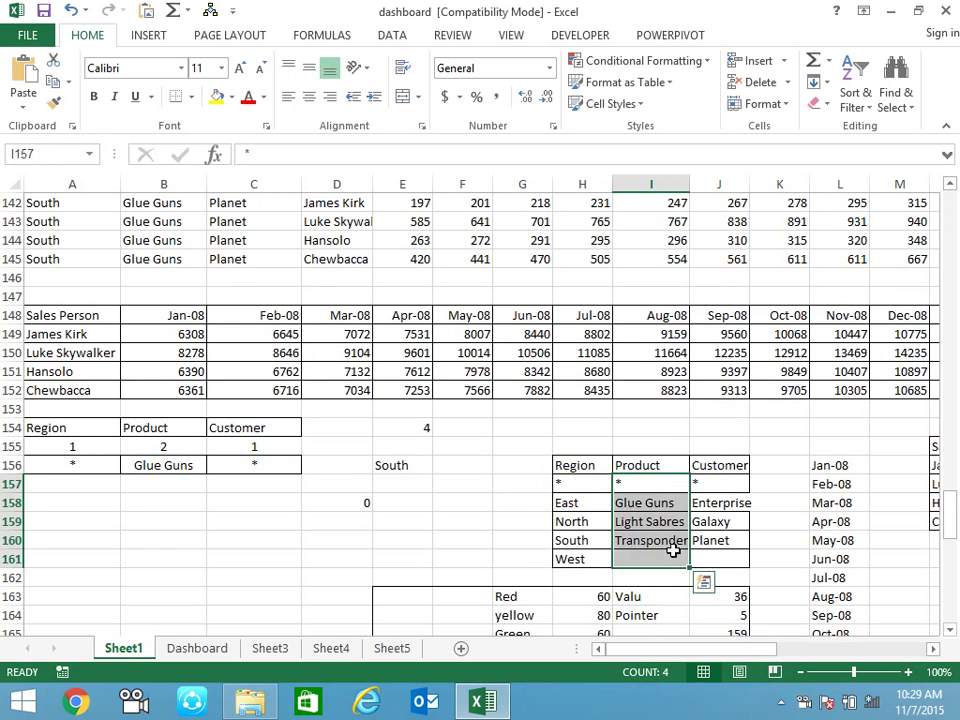
pyautogui.moveTo(716, 486); pyautogui.dragTo(722, 552)
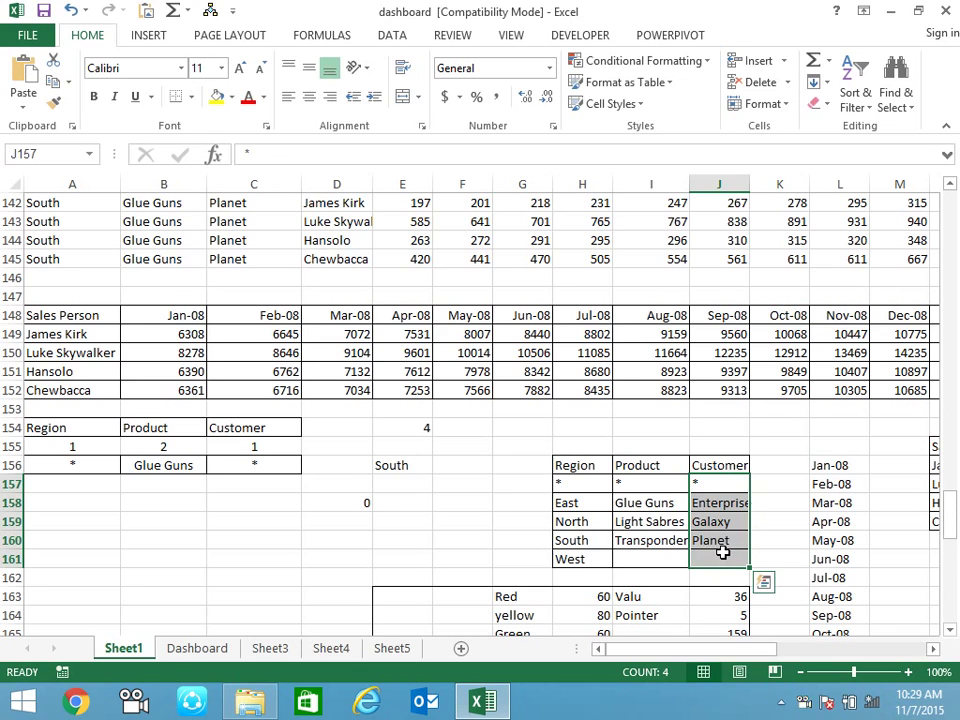
pyautogui.click(84, 468)
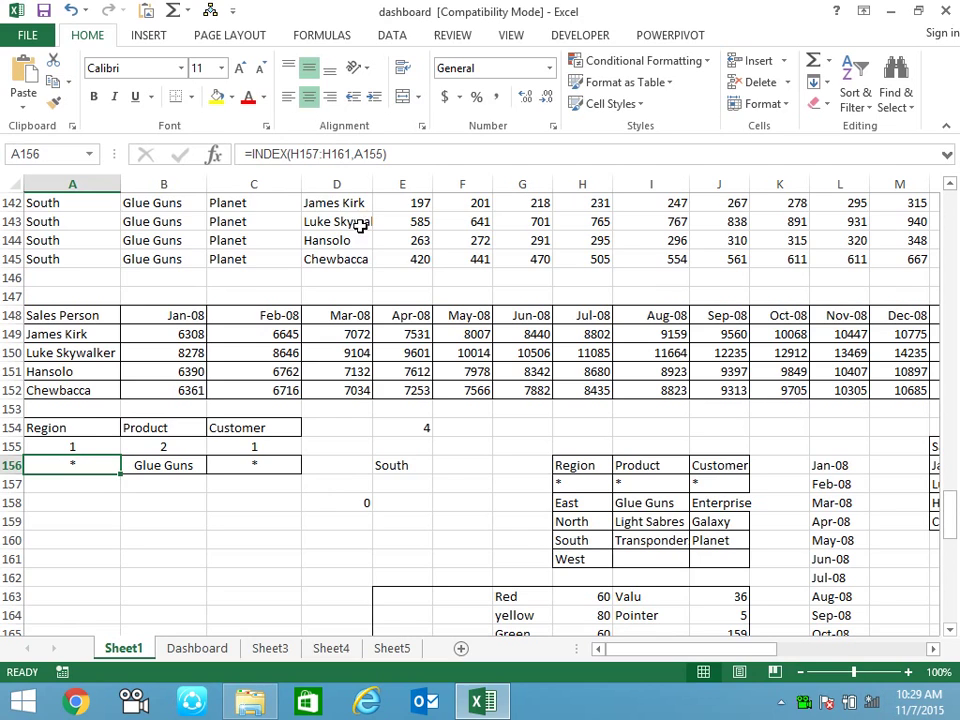
pyautogui.click(81, 446)
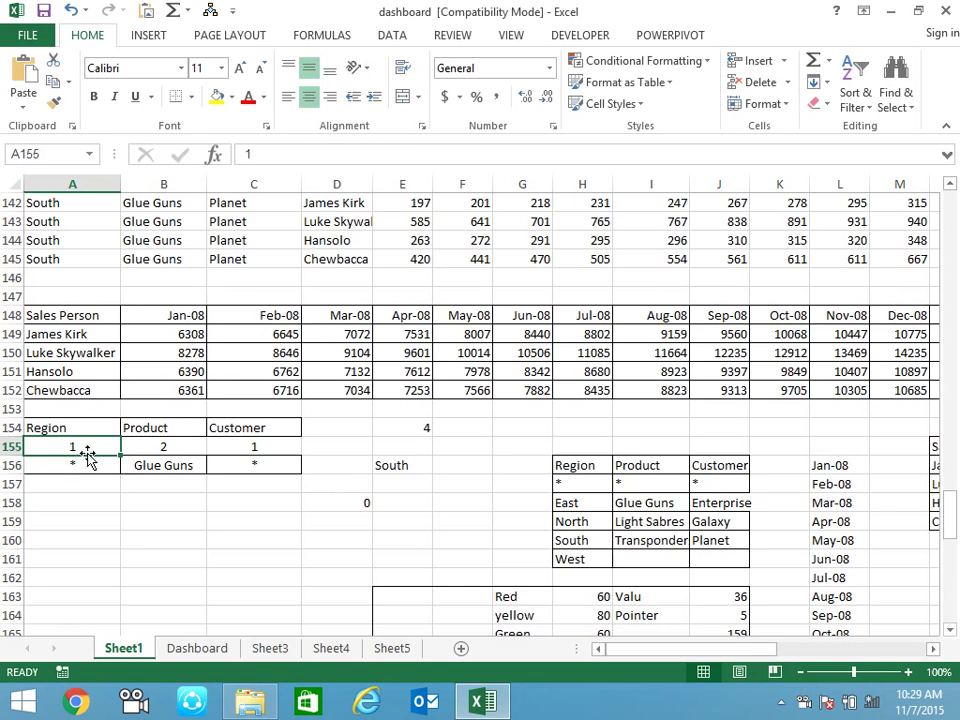
pyautogui.click(90, 466)
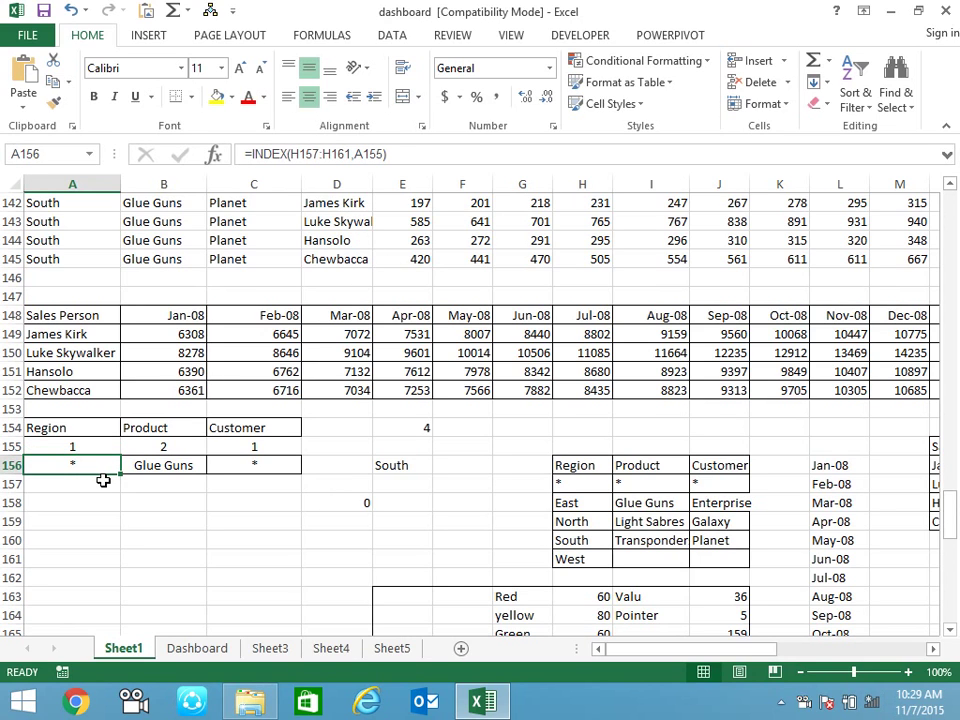
# - Review C149's SUMIFS formula, then set Product index B155 to 1 and back to 2
pyautogui.click(214, 334)
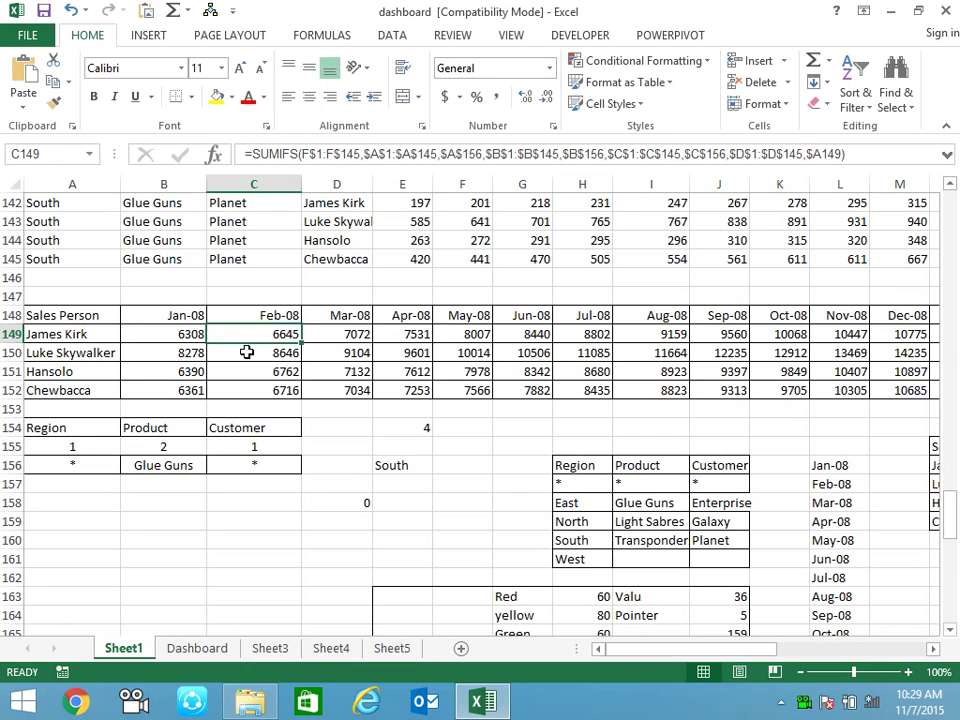
pyautogui.press('F2')
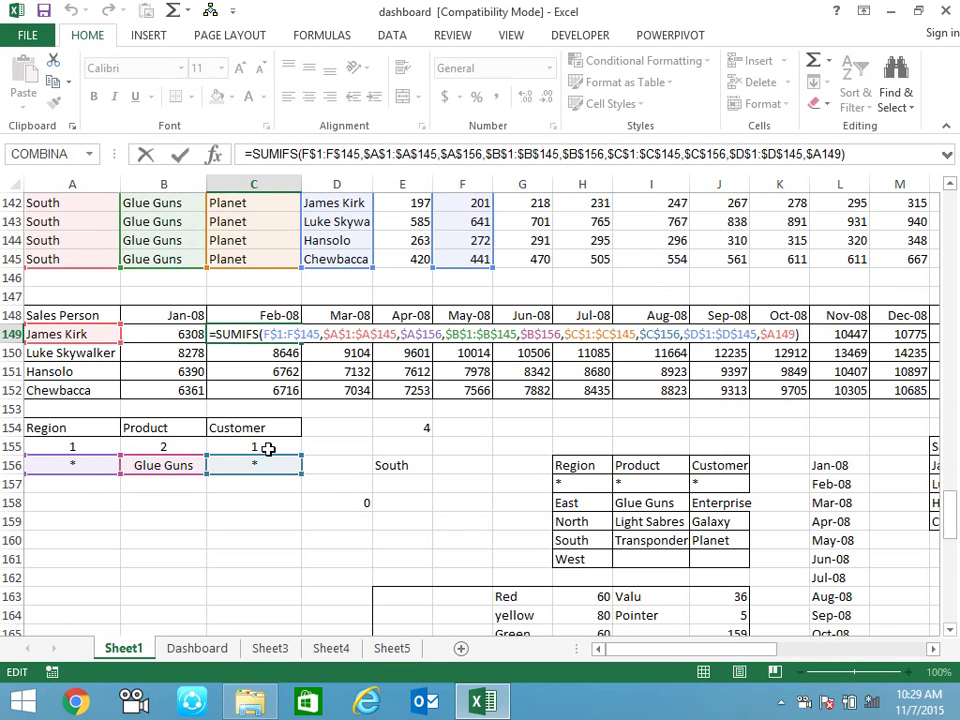
pyautogui.press('Escape')
pyautogui.click(182, 441)
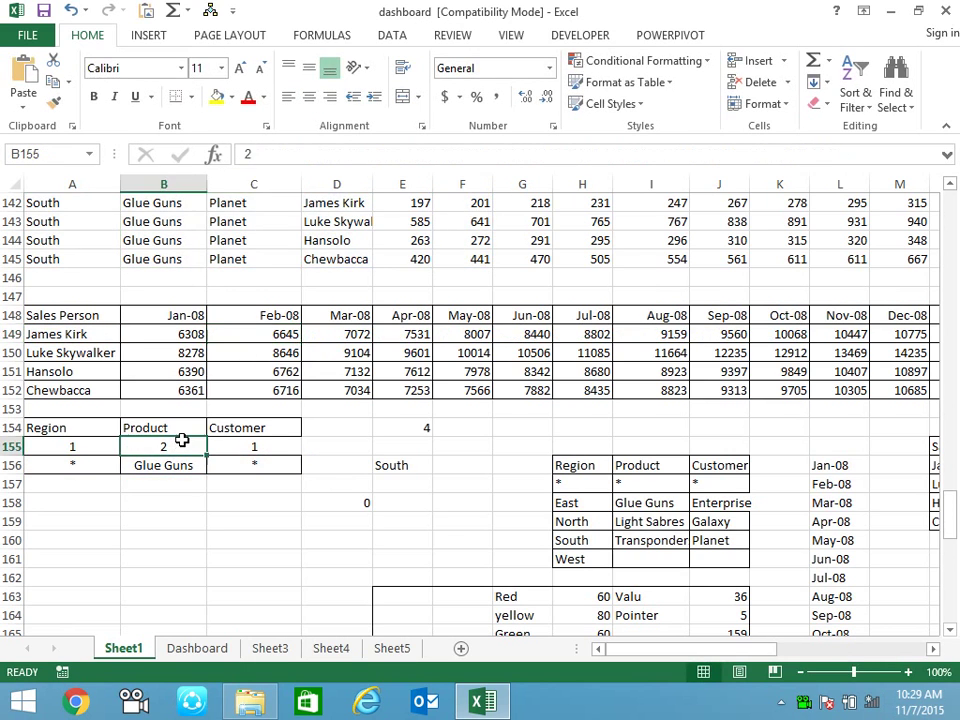
pyautogui.write('1')
pyautogui.press('Return')
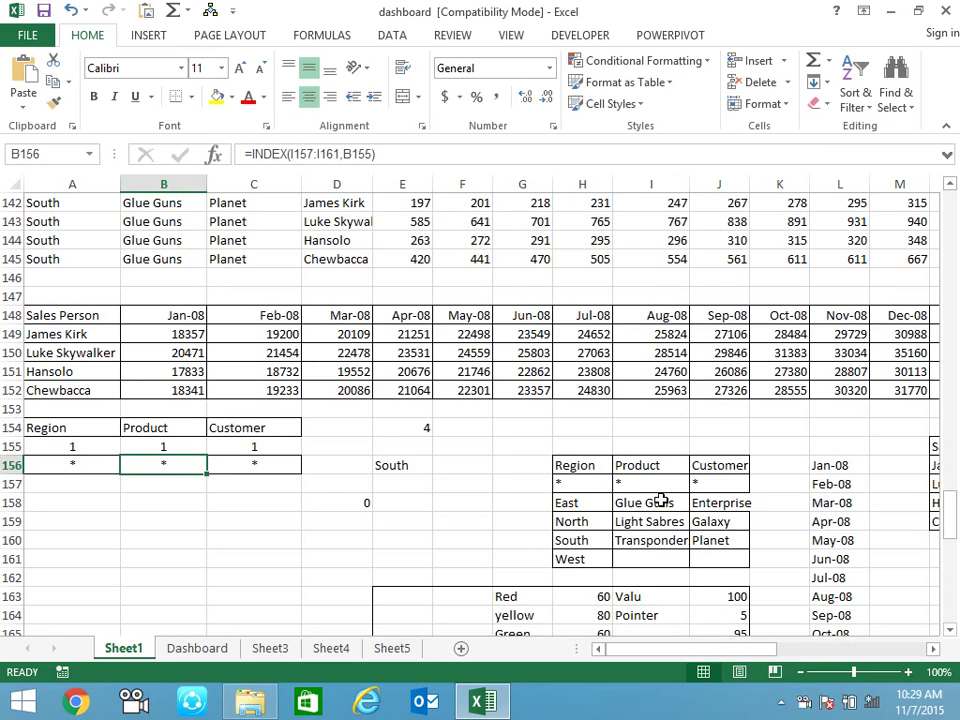
pyautogui.click(191, 442)
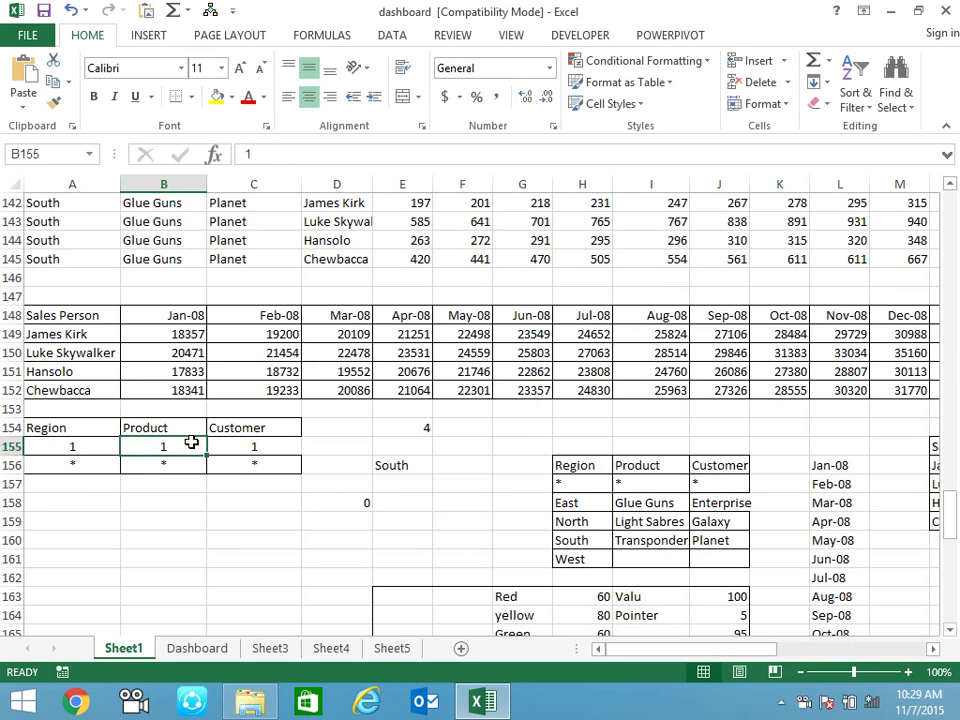
pyautogui.write('2')
pyautogui.press('Return')
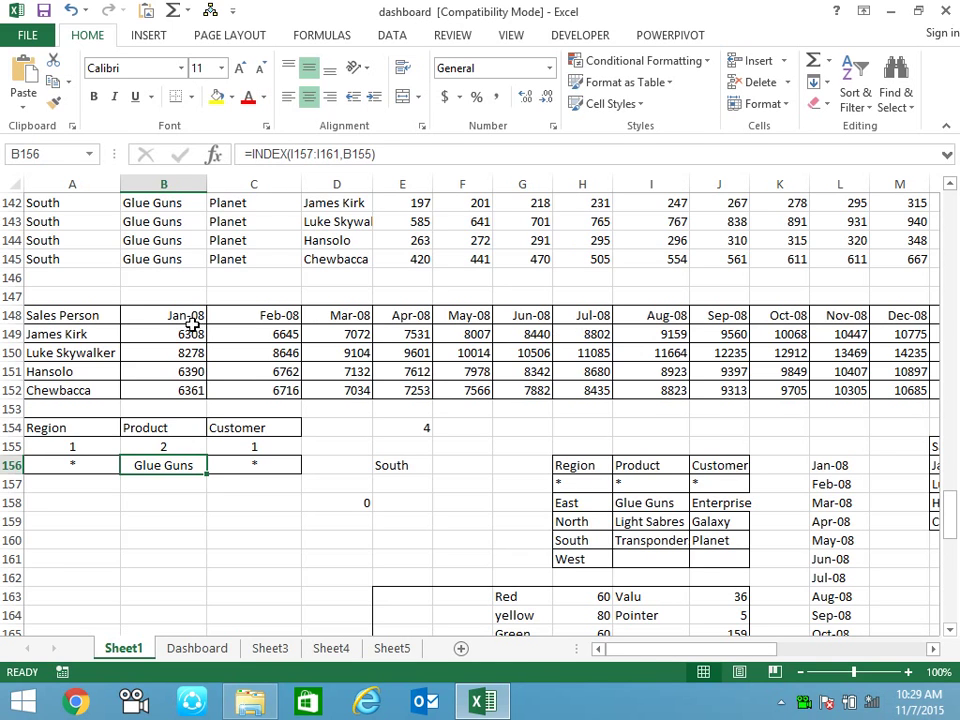
# - Re-examine the calculated sales block, Region list, B155 index and C149 SUMIFS formula
pyautogui.moveTo(190, 334); pyautogui.dragTo(593, 507)
pyautogui.click(590, 484)
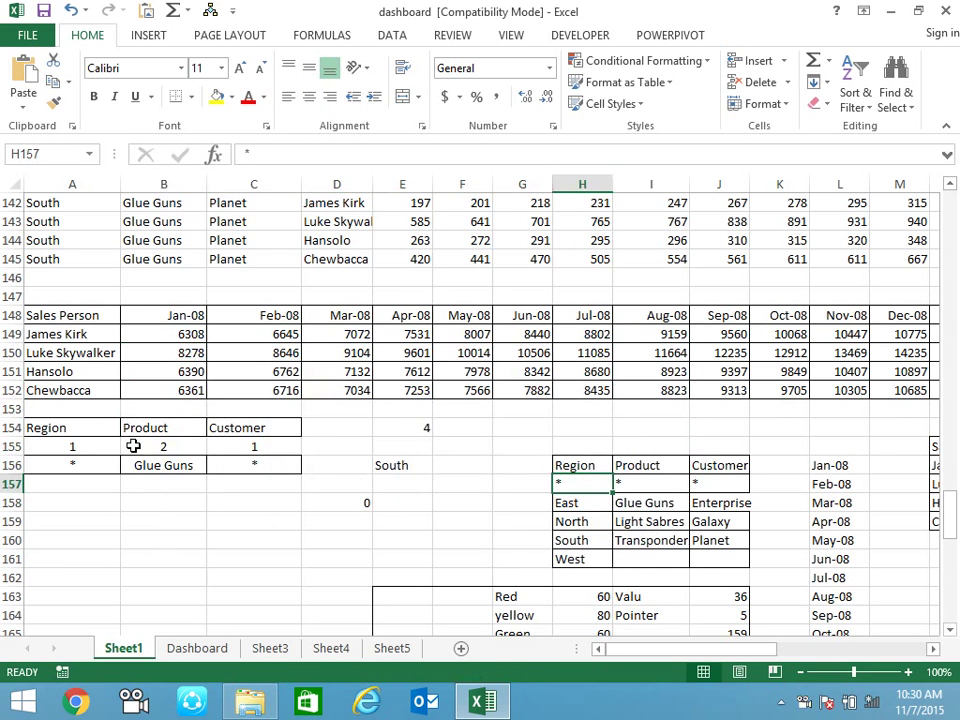
pyautogui.click(189, 446)
pyautogui.click(273, 337)
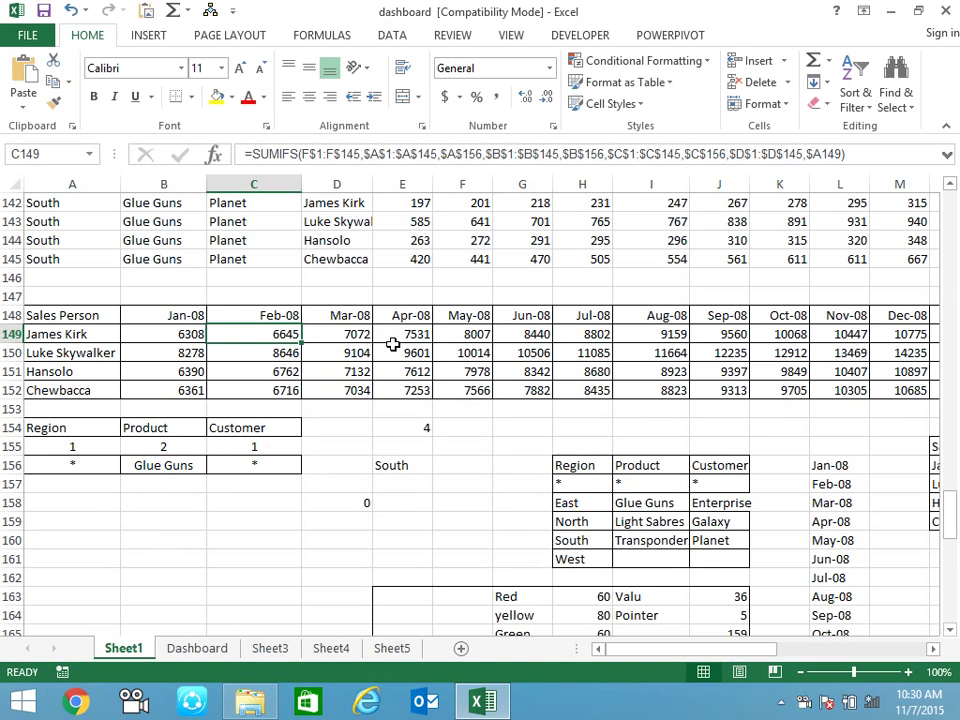
pyautogui.moveTo(214, 315); pyautogui.dragTo(432, 318)
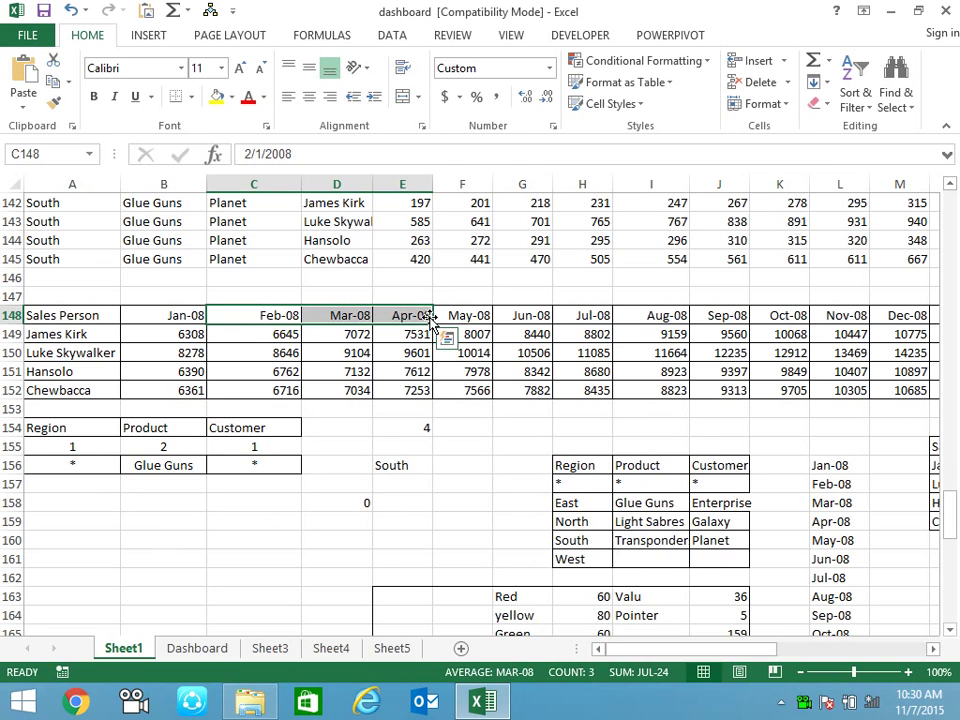
pyautogui.scroll(-4, 430, 316)
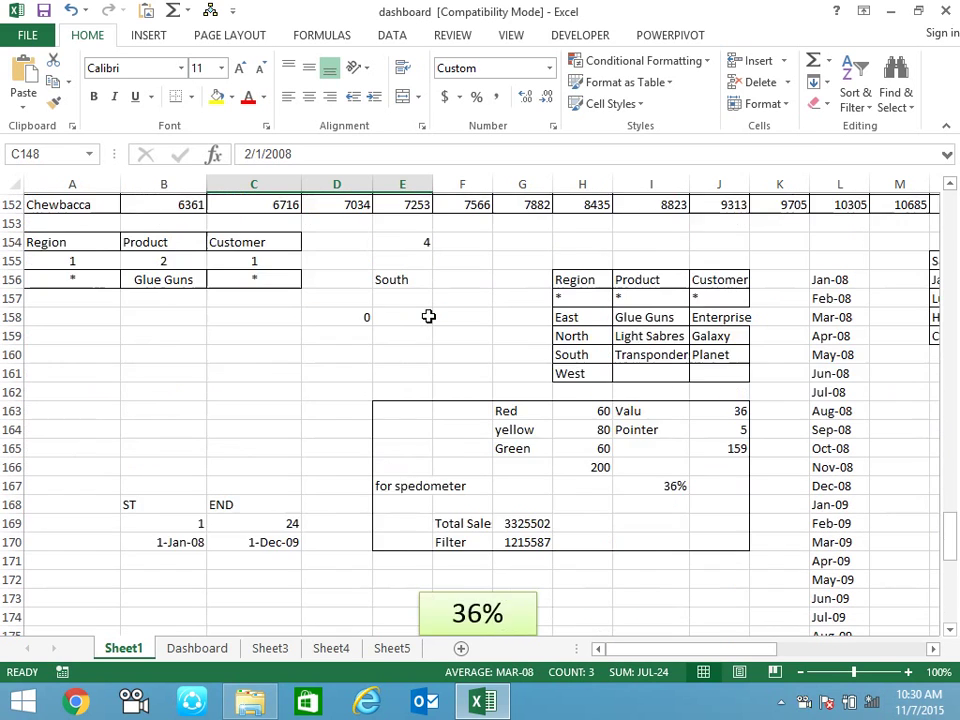
pyautogui.click(855, 247)
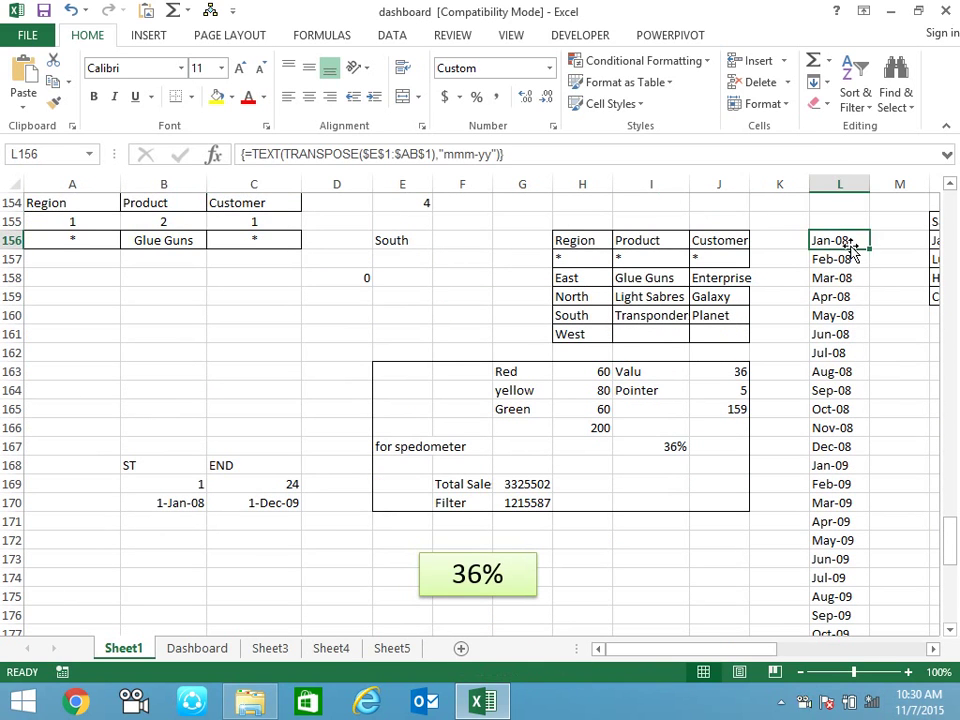
pyautogui.scroll(-2, 840, 368)
pyautogui.scroll(-1, 845, 368)
pyautogui.scroll(4, 836, 368)
pyautogui.scroll(-1, 836, 360)
pyautogui.scroll(-2, 889, 619)
pyautogui.scroll(1, 702, 610)
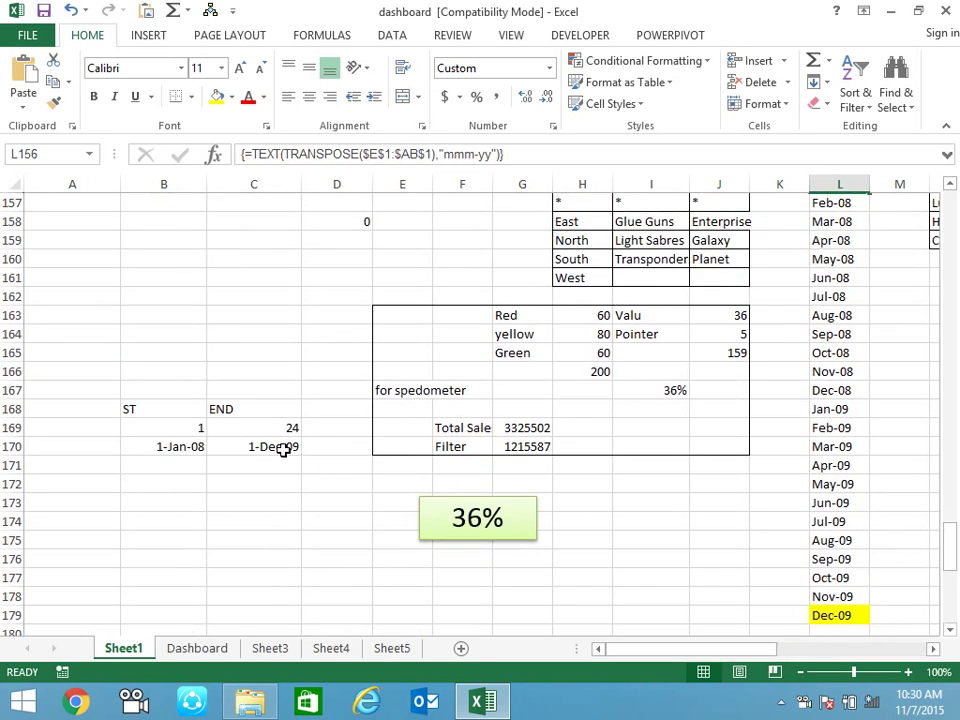
pyautogui.click(212, 407)
pyautogui.click(189, 408)
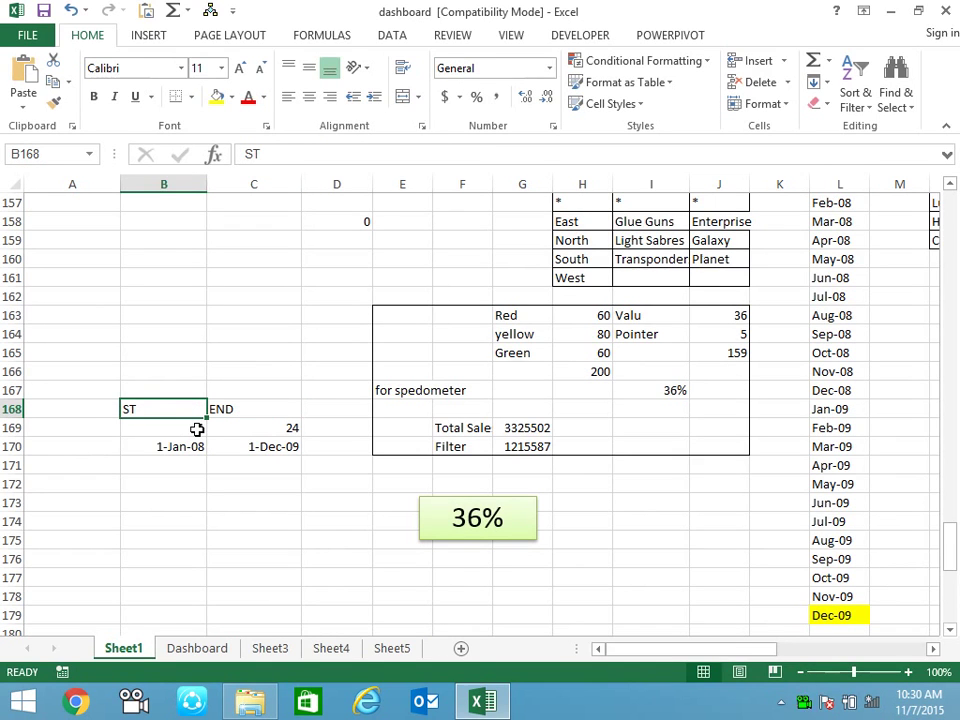
pyautogui.click(197, 429)
pyautogui.write('1')
pyautogui.hotkey('ctrl', 'Return')
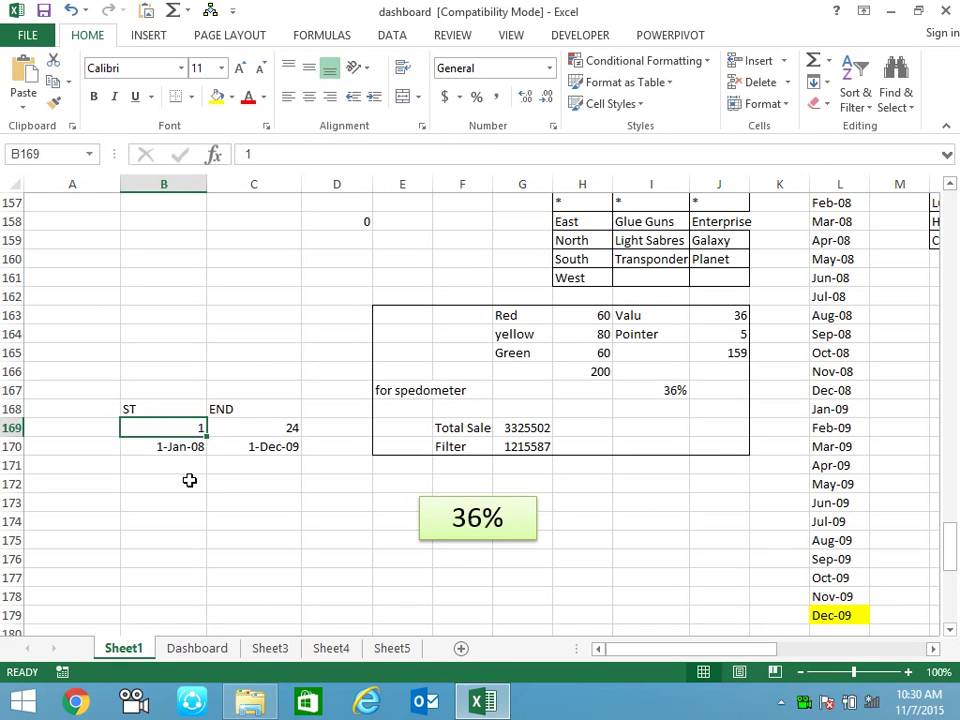
pyautogui.click(287, 424)
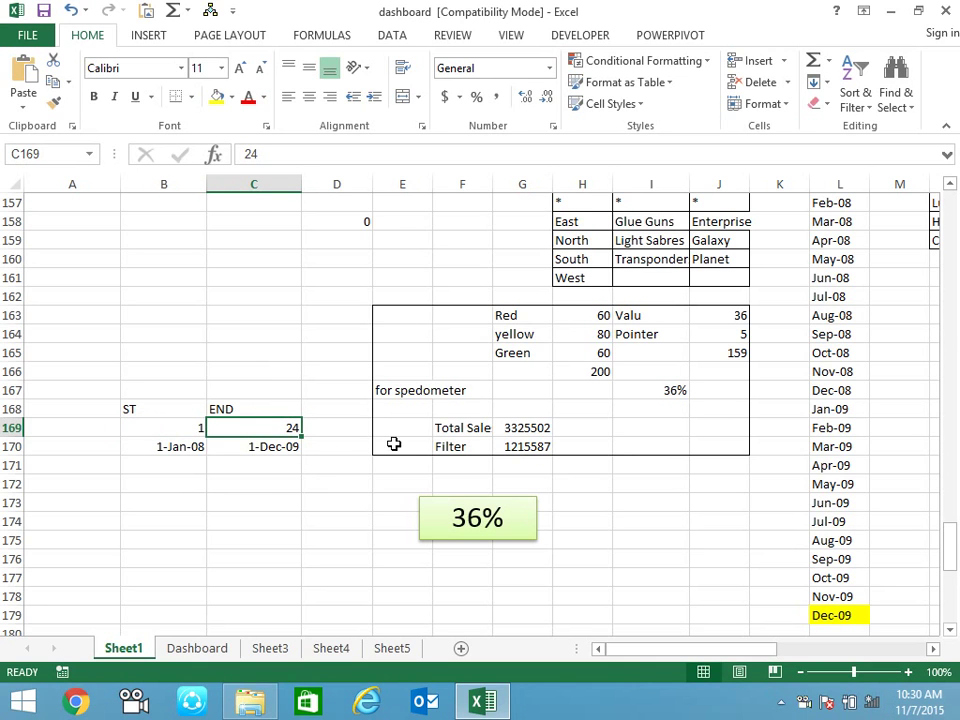
pyautogui.scroll(1, 430, 447)
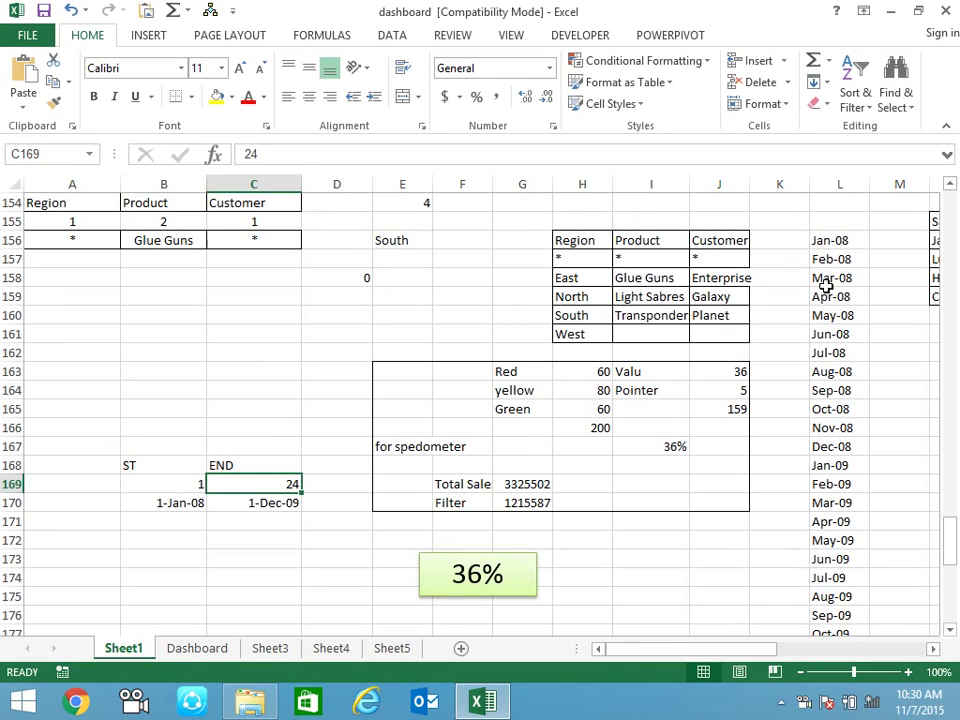
pyautogui.click(192, 502)
pyautogui.click(264, 506)
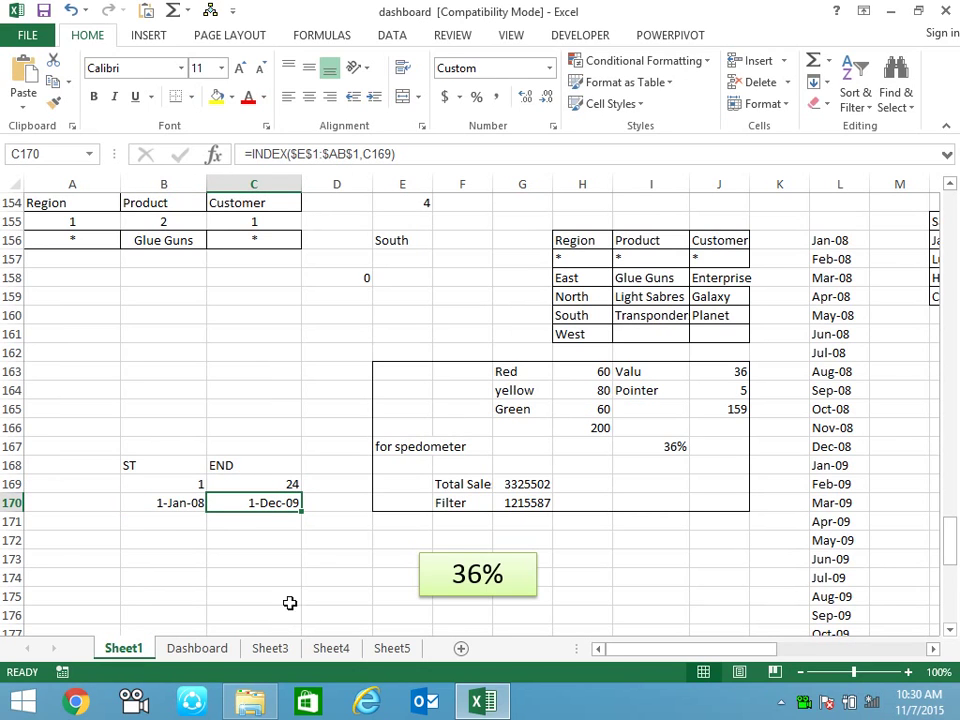
pyautogui.scroll(-1, 289, 570)
pyautogui.scroll(-4, 287, 570)
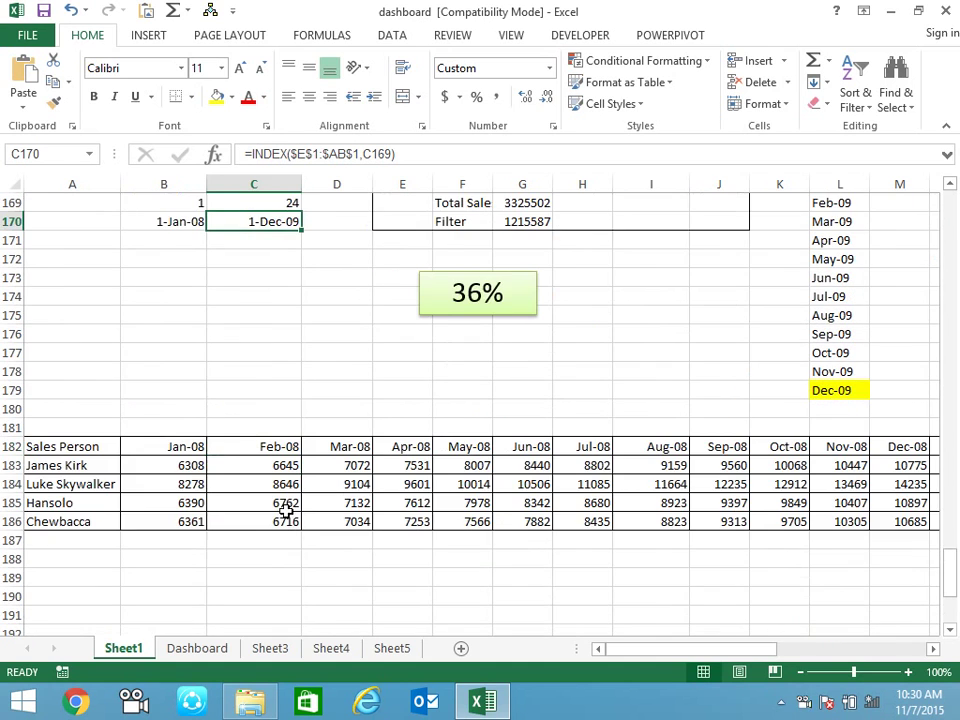
pyautogui.click(114, 465)
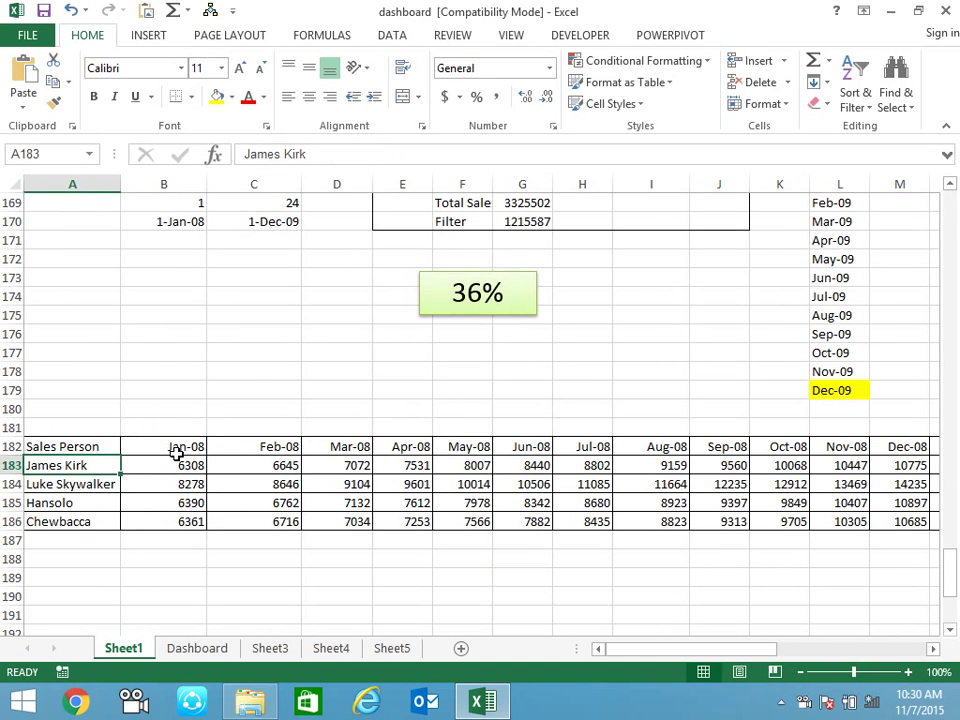
pyautogui.click(184, 446)
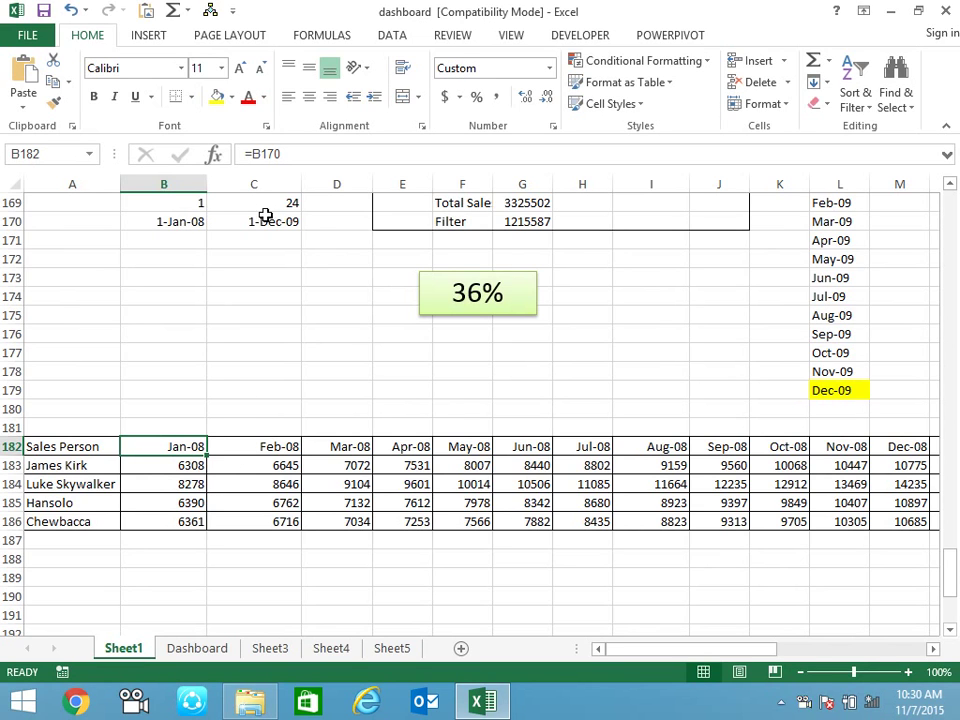
pyautogui.press('F2')
pyautogui.press('Escape')
pyautogui.click(266, 446)
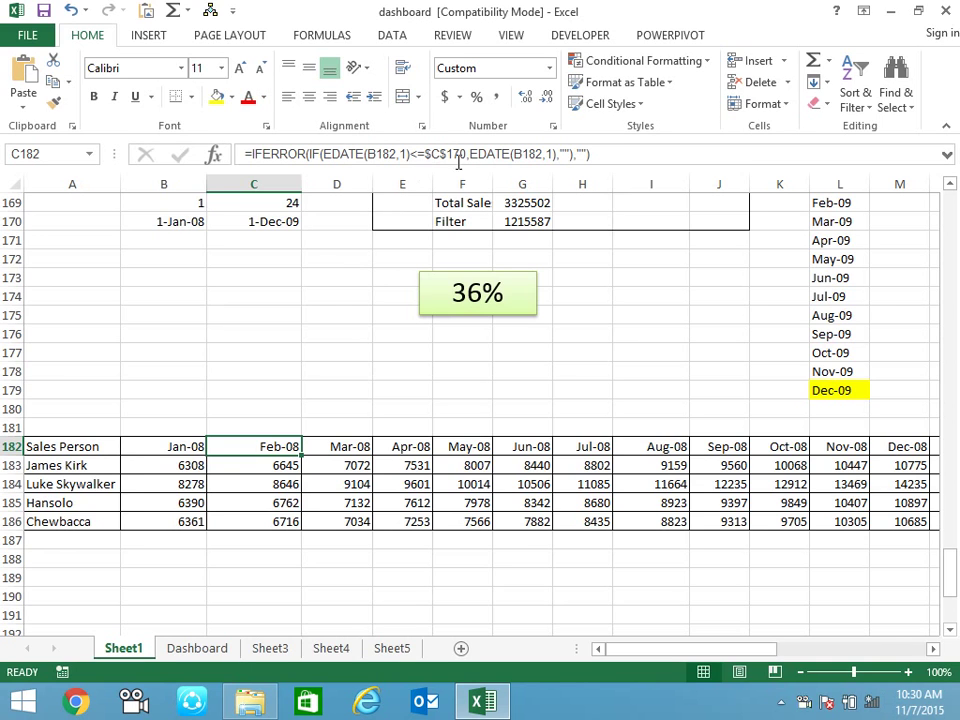
pyautogui.press('F2')
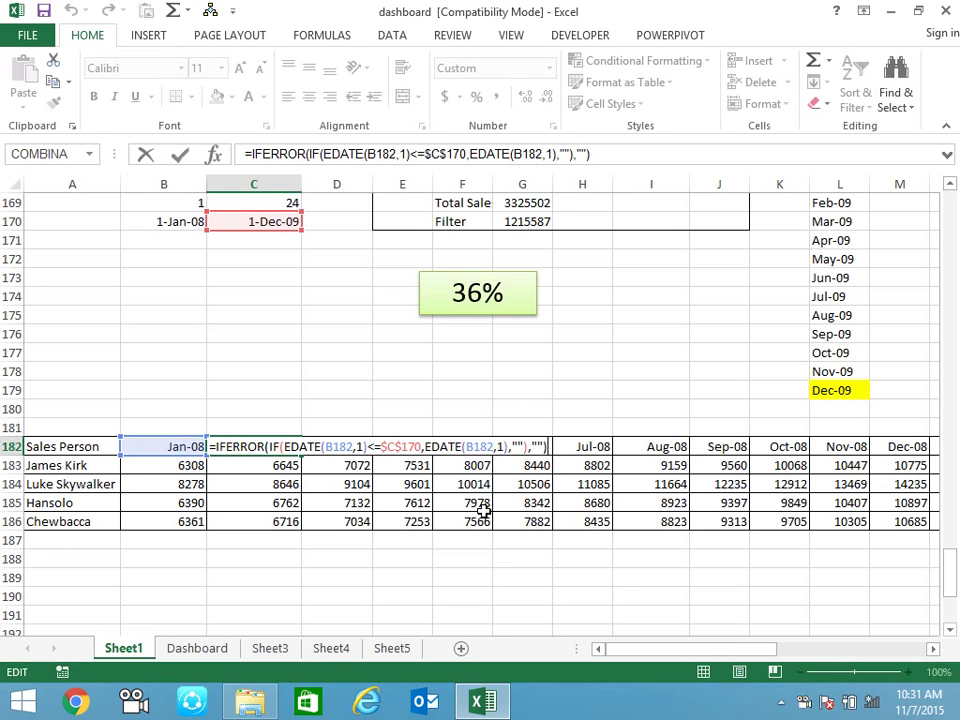
pyautogui.hotkey('ctrl', 'Return')
pyautogui.click(284, 205)
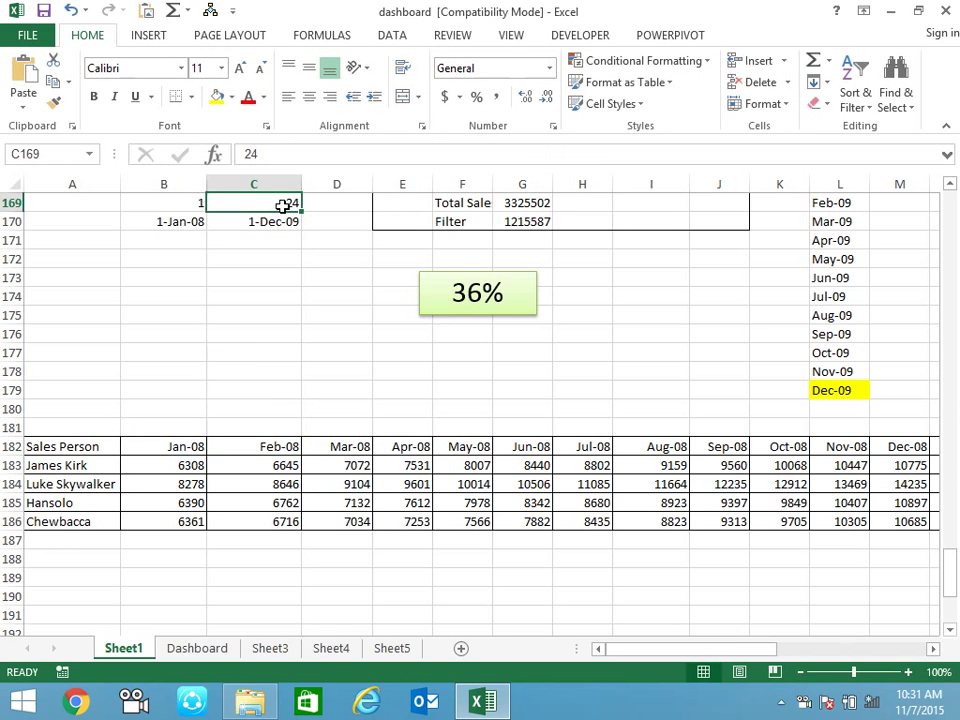
# - Enter 3 in C169 as the number of months and review the recalculated header formulas
pyautogui.write('3')
pyautogui.press('Return')
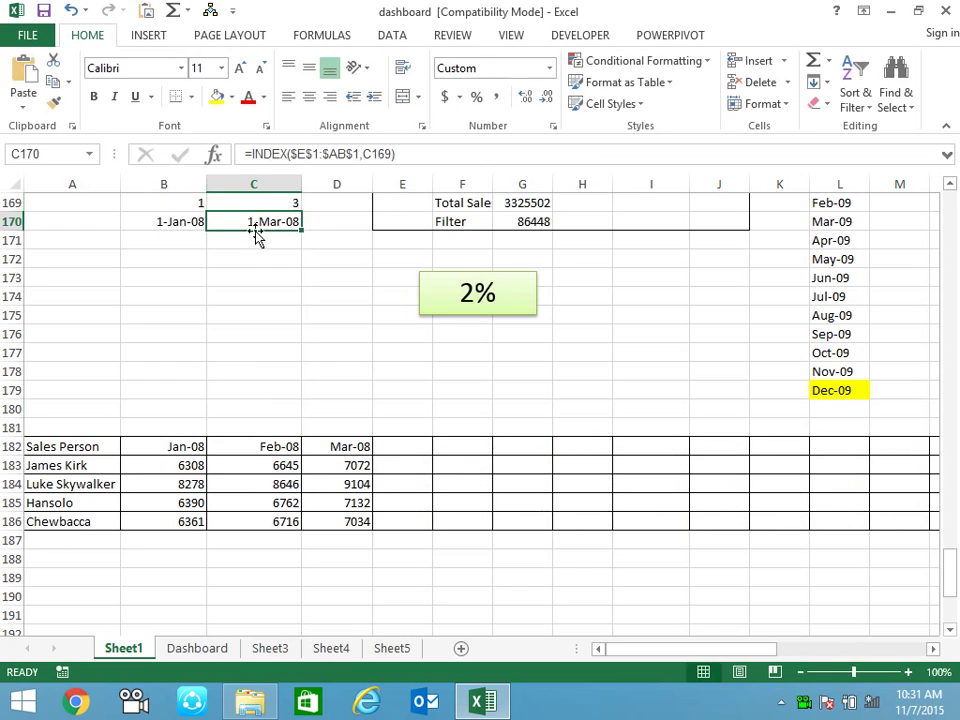
pyautogui.click(349, 446)
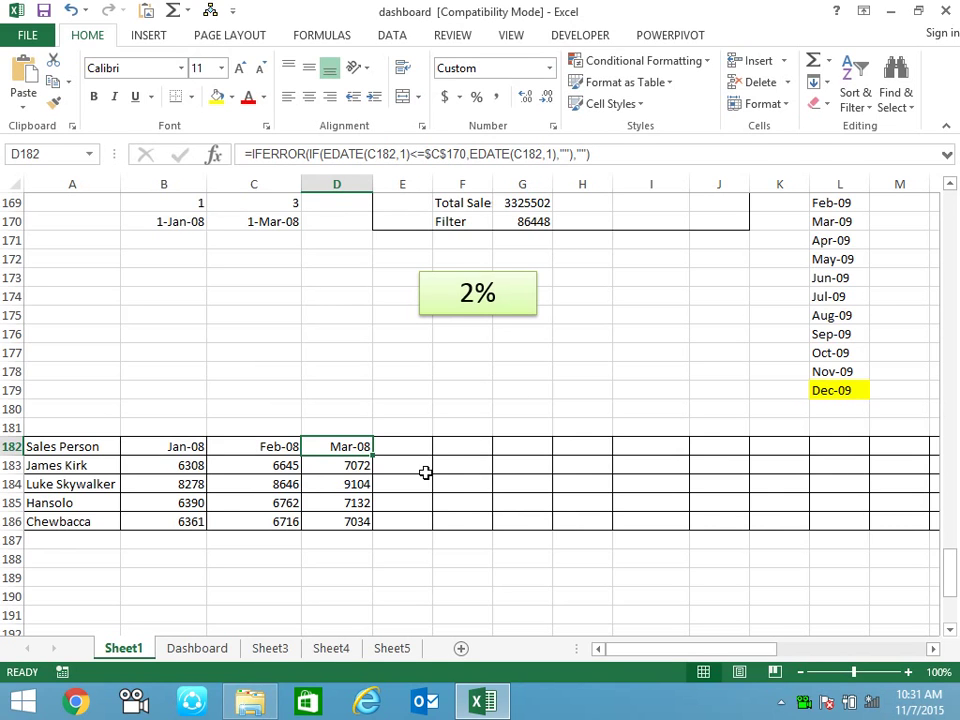
pyautogui.moveTo(68, 446); pyautogui.dragTo(946, 515)
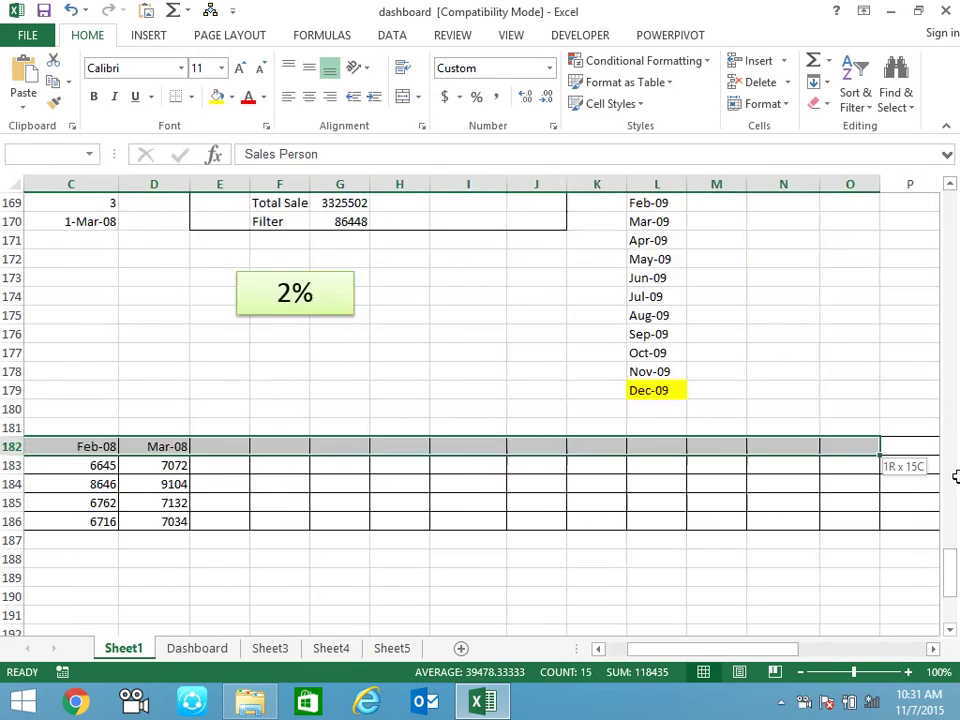
pyautogui.click(422, 600)
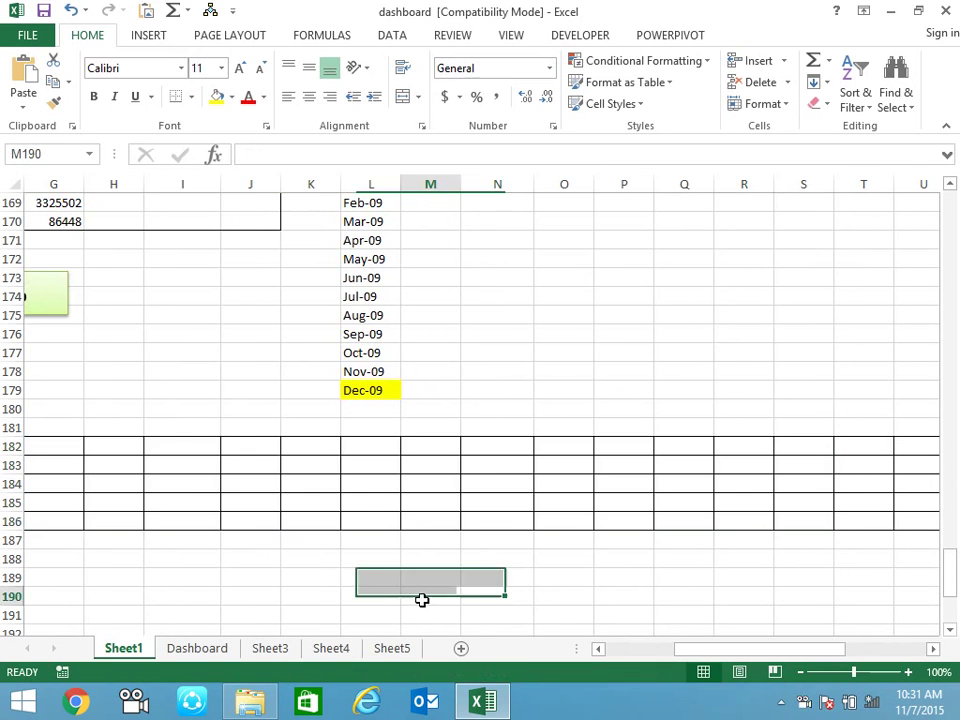
# - On the Dashboard, show all products through end month Dec-09, then return to Sheet1
pyautogui.click(212, 652)
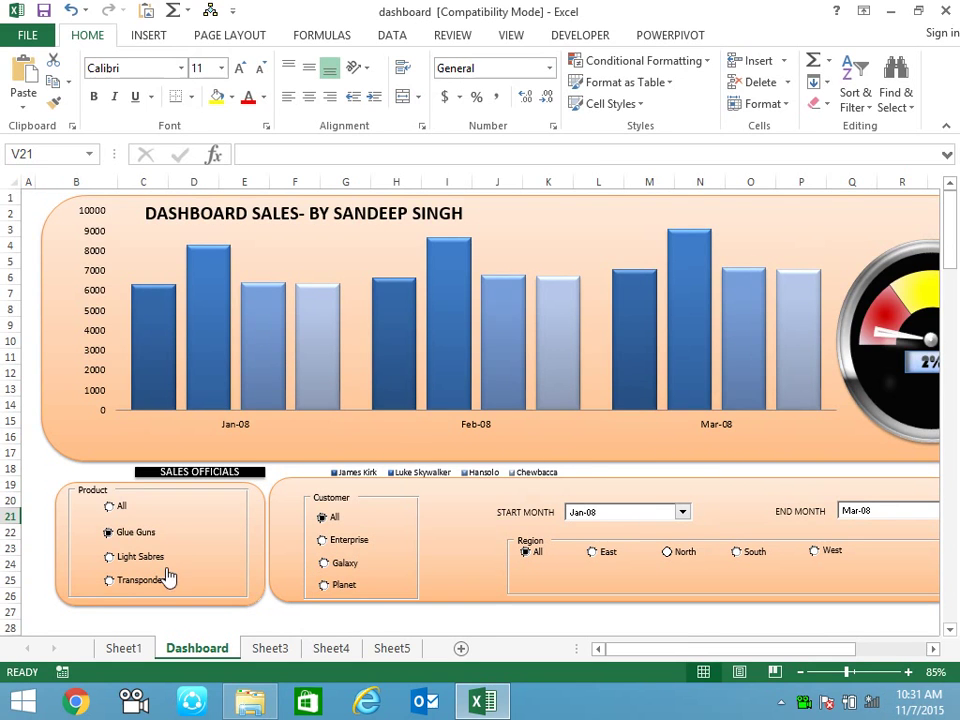
pyautogui.click(110, 507)
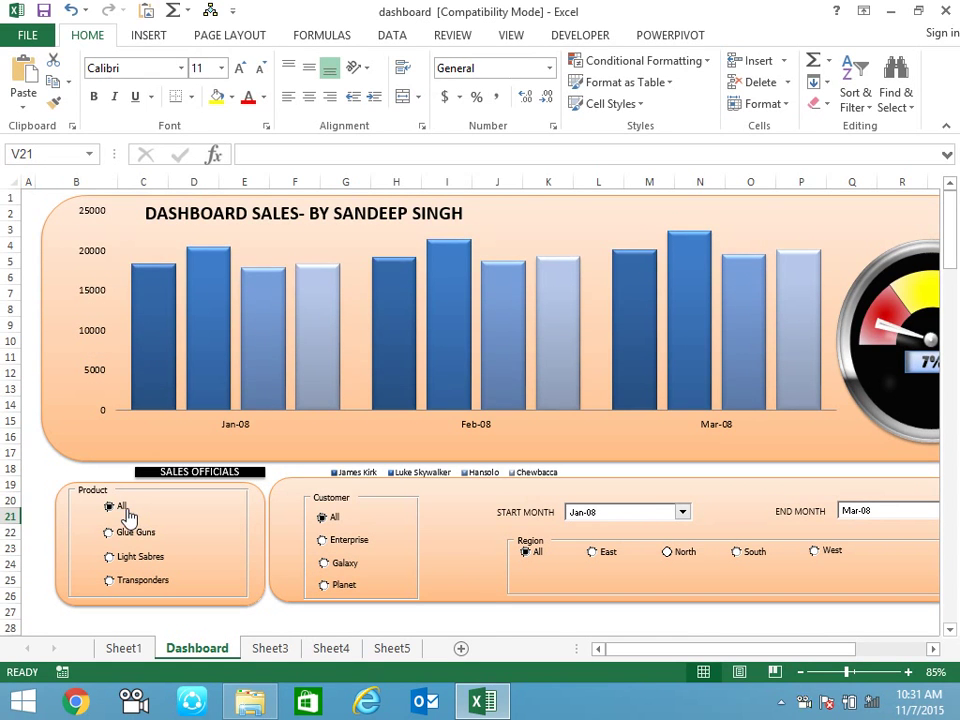
pyautogui.click(870, 513)
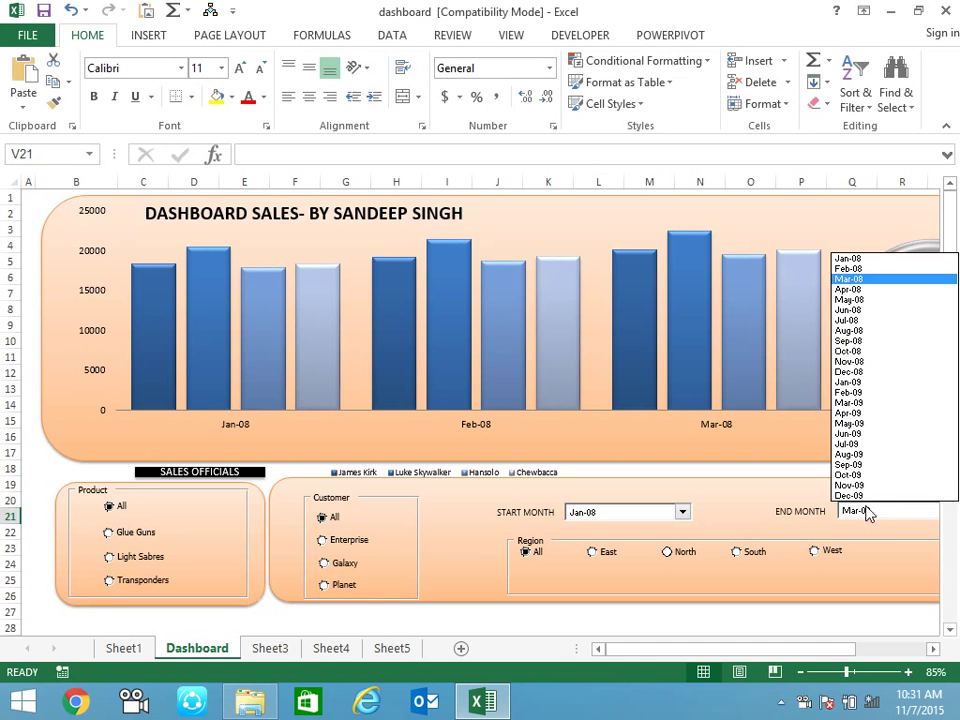
pyautogui.click(852, 495)
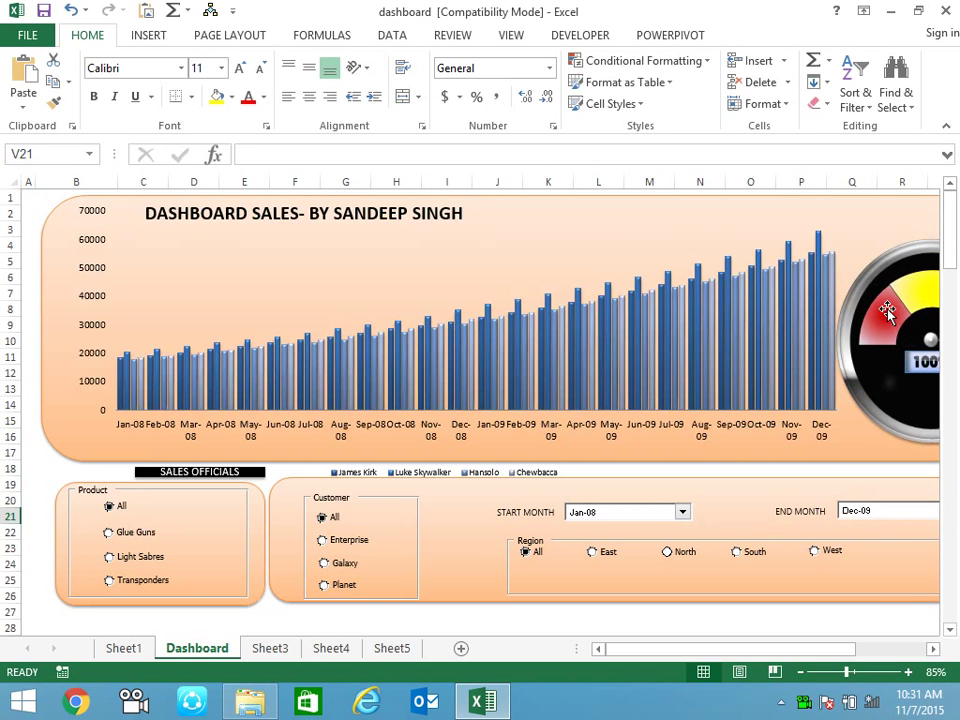
pyautogui.click(933, 649)
pyautogui.click(933, 649)
pyautogui.click(933, 649)
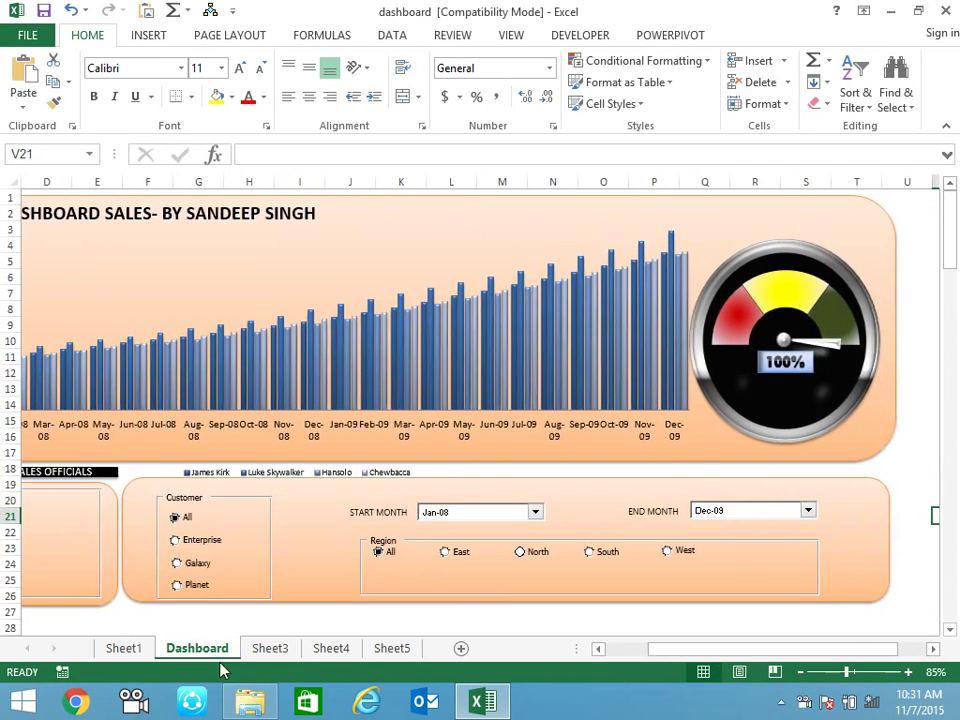
pyautogui.click(142, 652)
pyautogui.scroll(7, 590, 355)
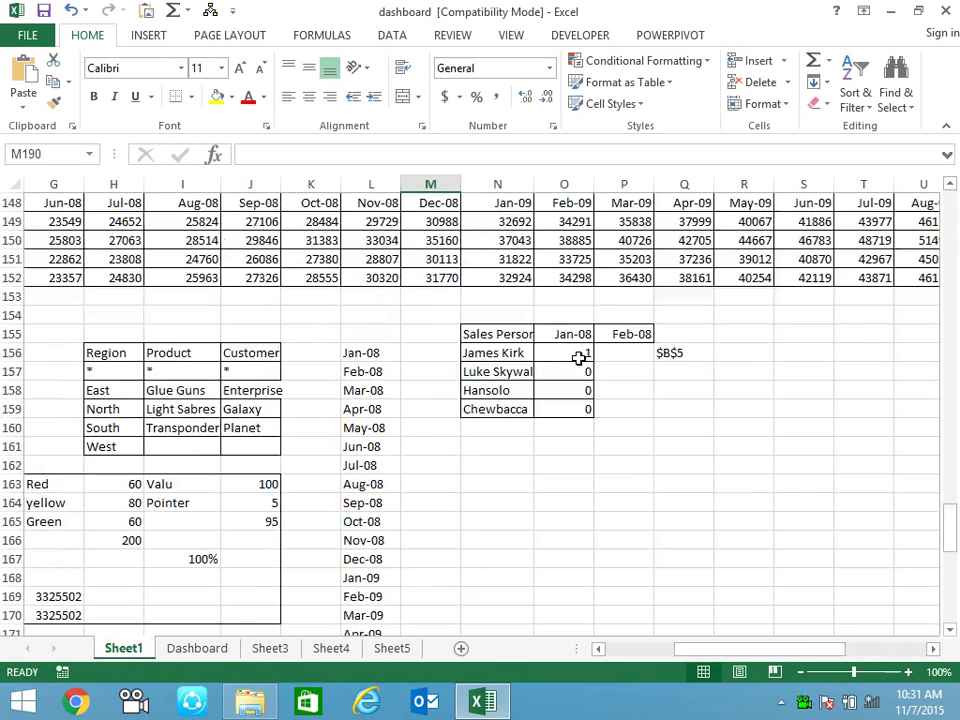
pyautogui.moveTo(716, 655); pyautogui.dragTo(671, 655)
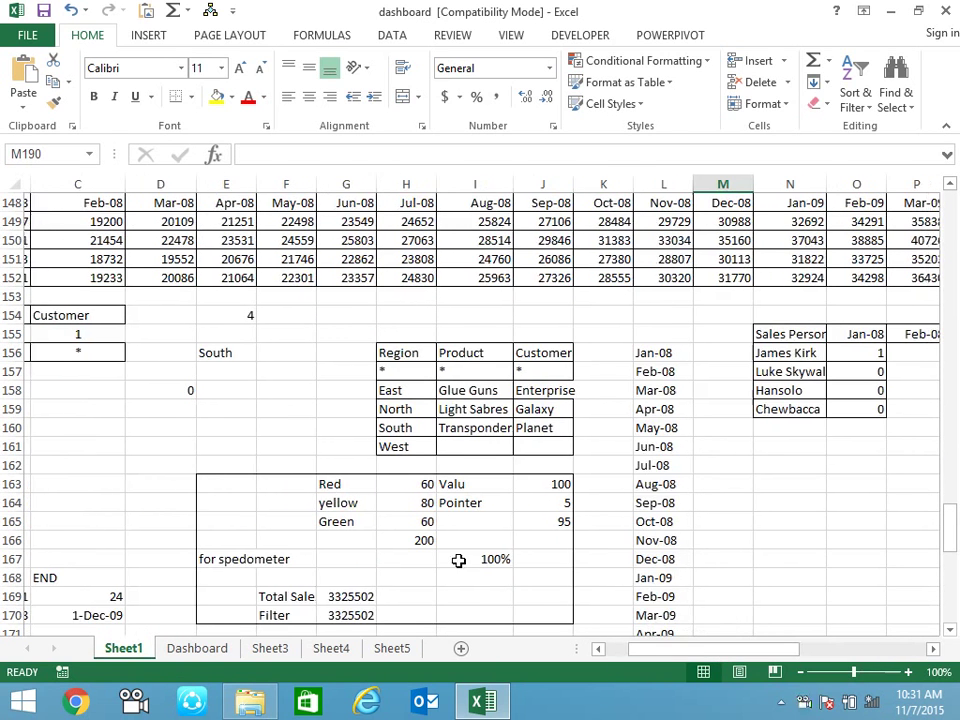
pyautogui.scroll(-2, 418, 450)
pyautogui.click(416, 366)
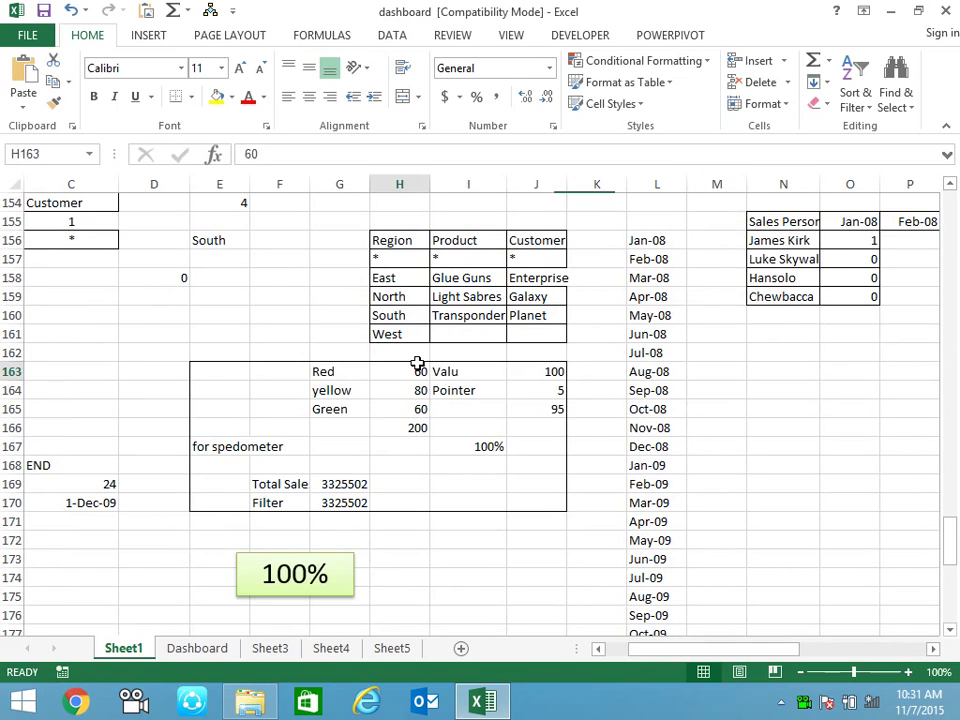
pyautogui.click(552, 375)
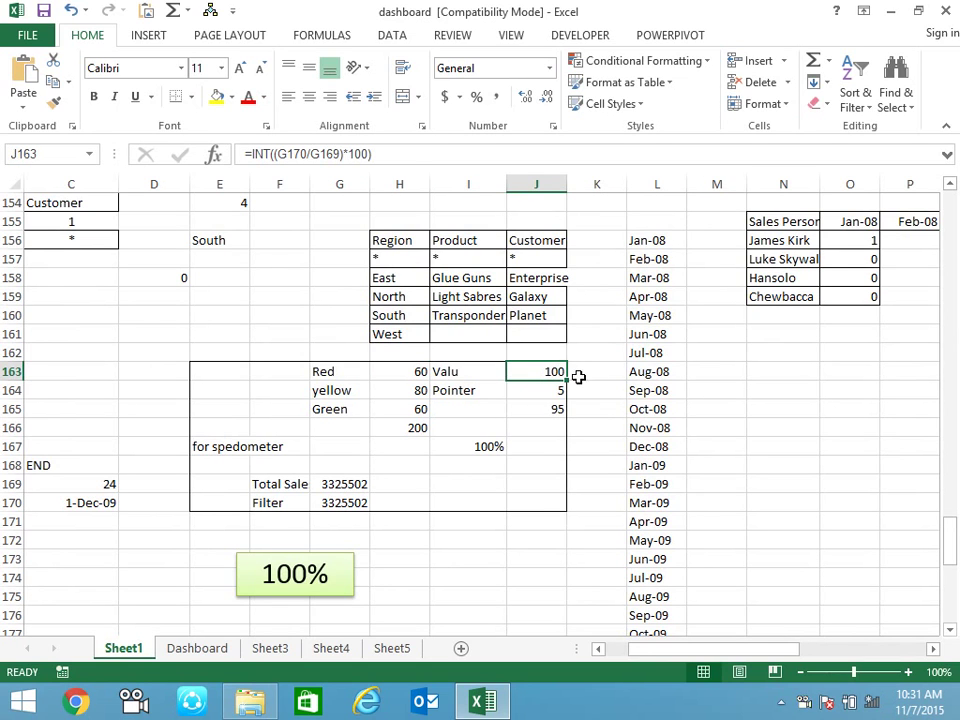
pyautogui.press('F2')
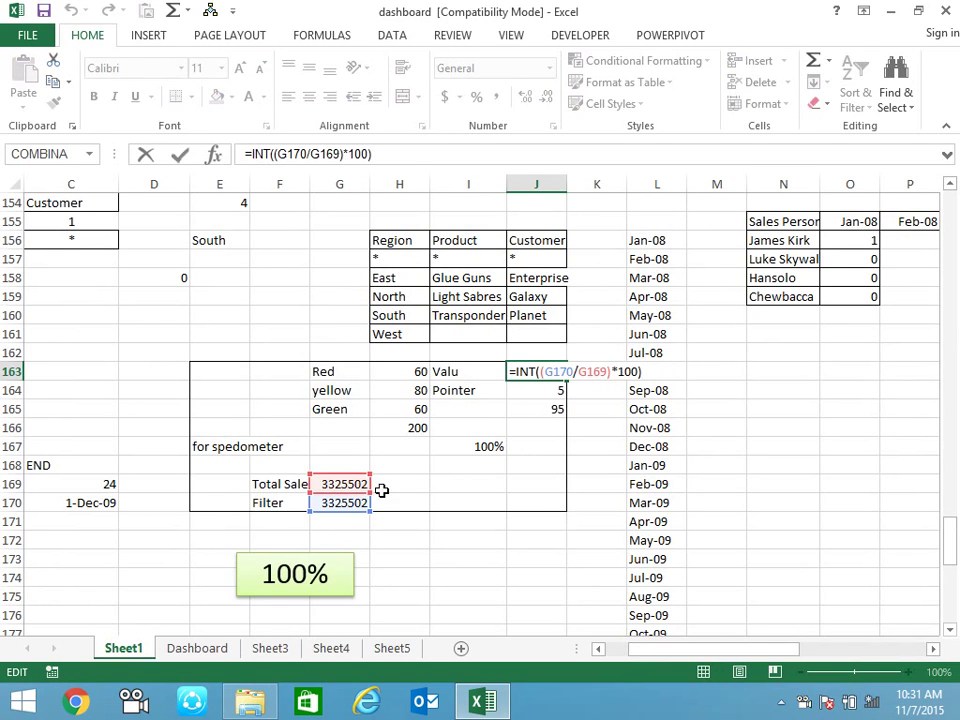
pyautogui.press('Escape')
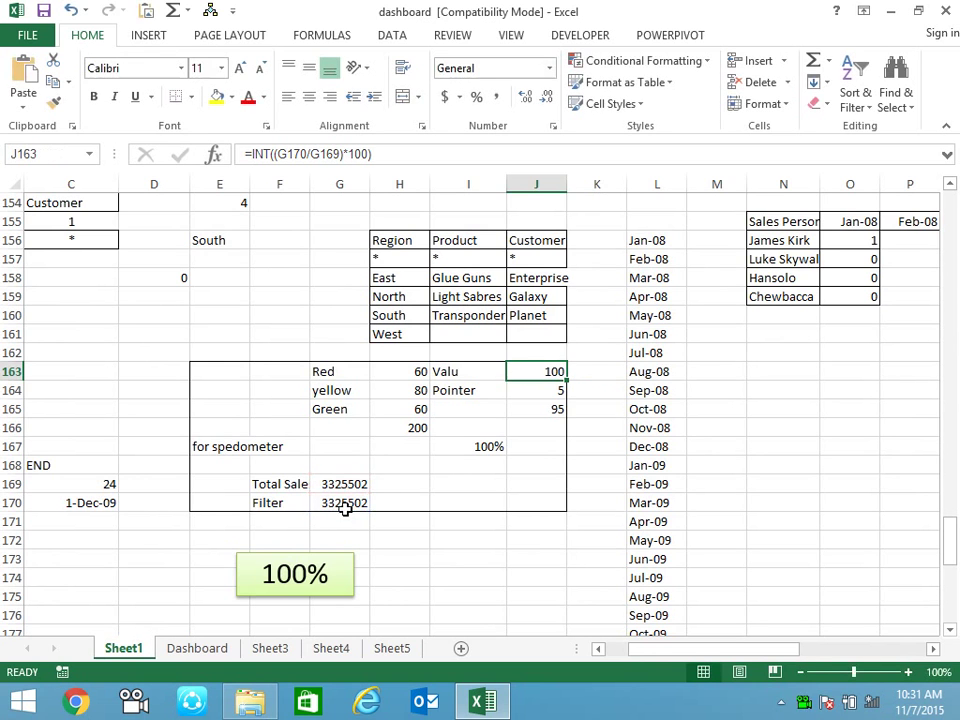
pyautogui.click(345, 485)
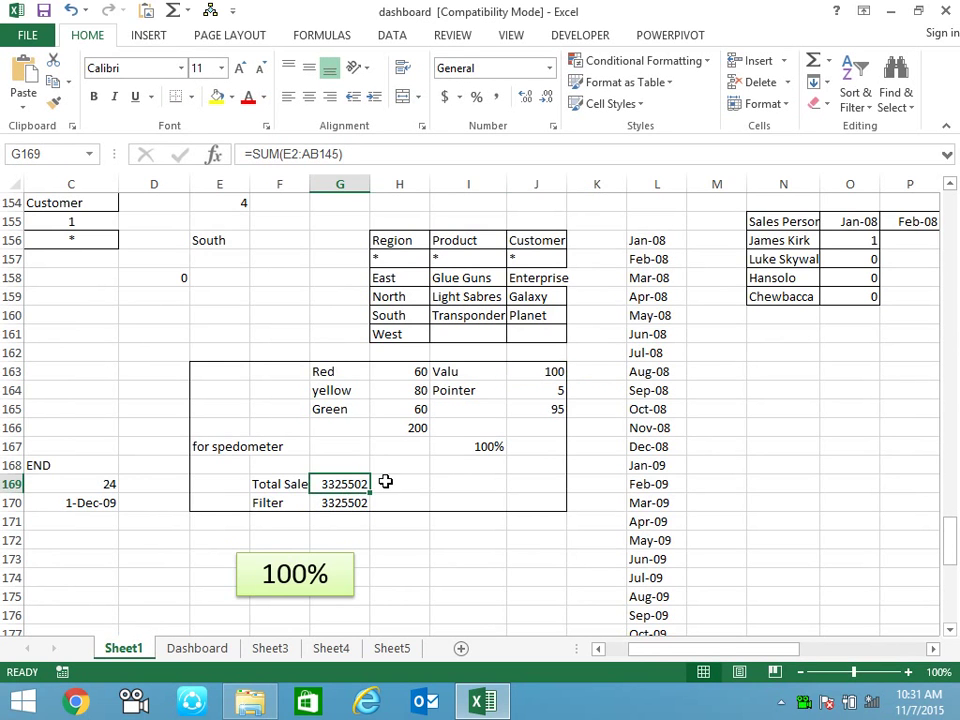
pyautogui.scroll(1, 380, 482)
pyautogui.scroll(2, 366, 514)
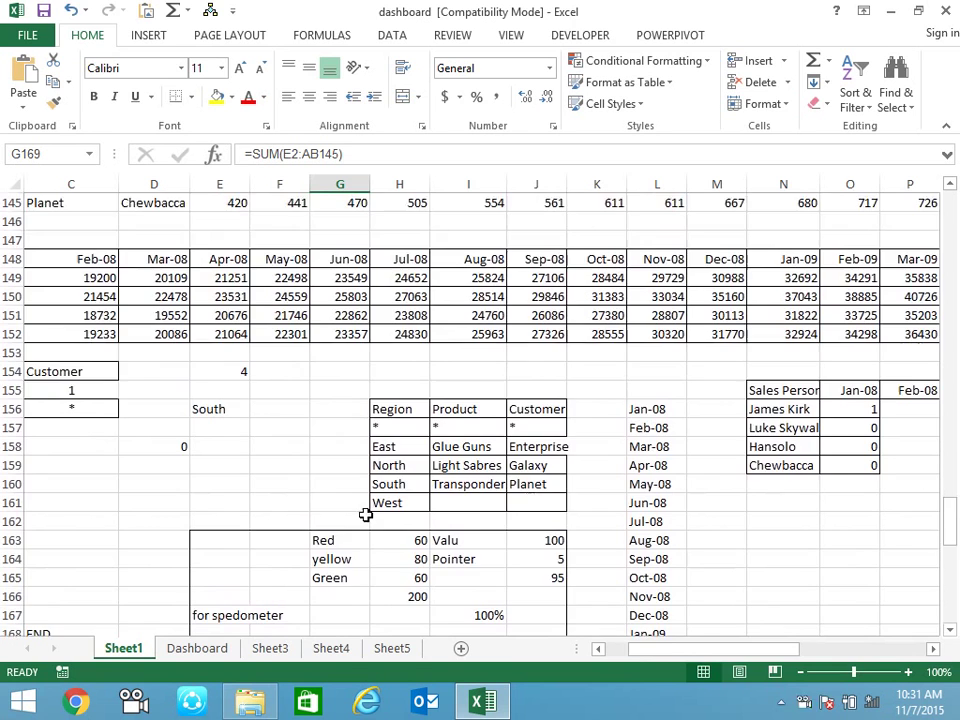
pyautogui.scroll(-4, 366, 512)
pyautogui.scroll(-4, 366, 512)
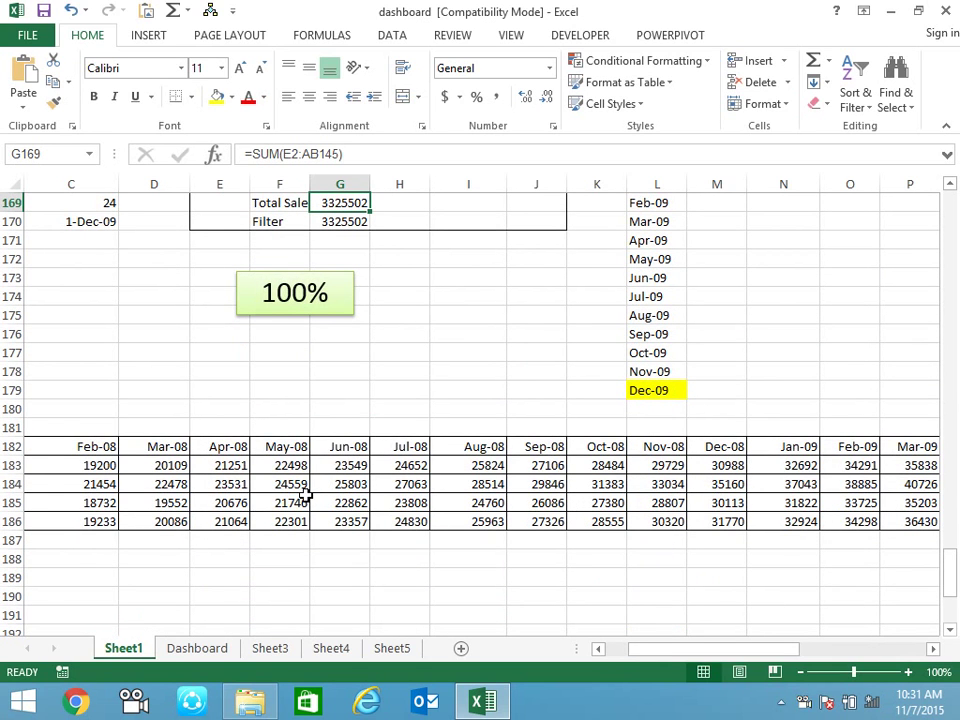
pyautogui.moveTo(100, 472); pyautogui.dragTo(530, 486)
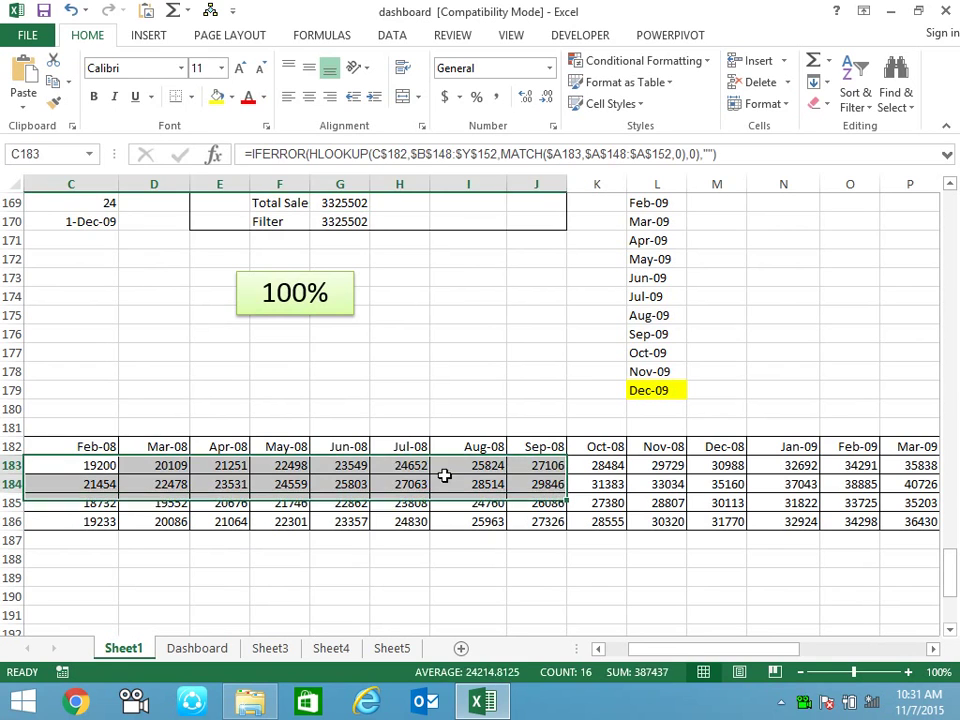
pyautogui.click(362, 221)
pyautogui.press('F2')
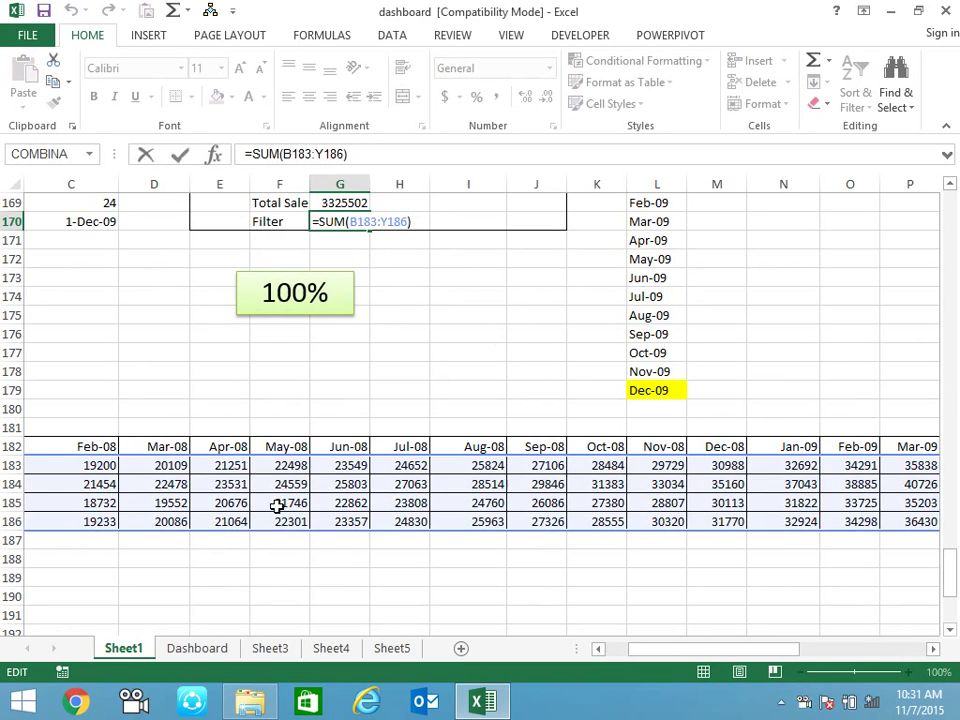
pyautogui.press('Escape')
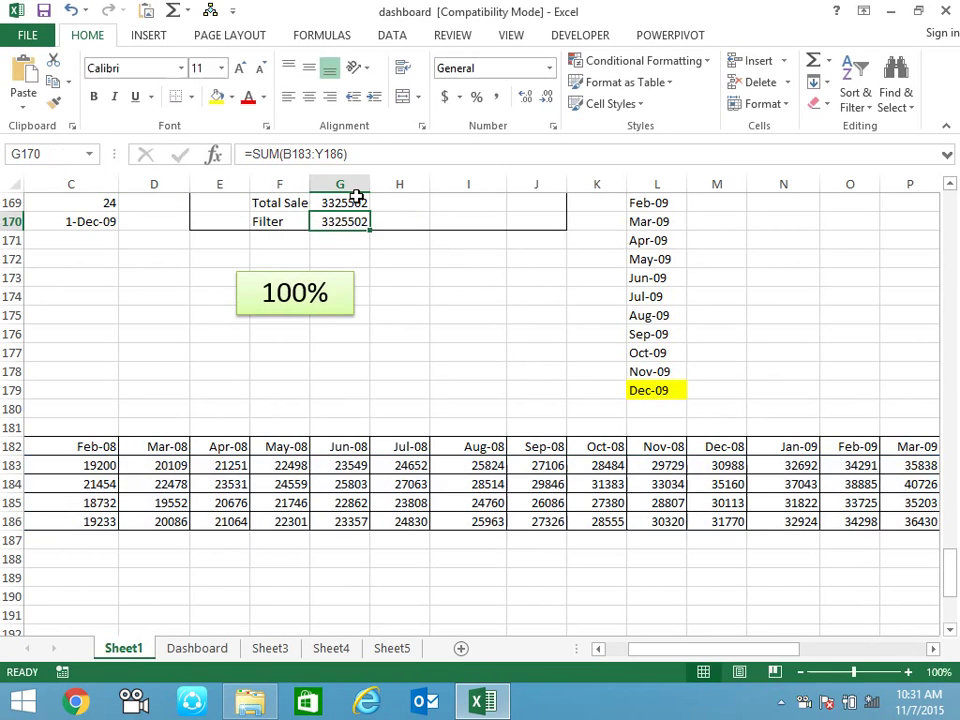
pyautogui.click(362, 201)
pyautogui.press('F2')
pyautogui.scroll(7, 480, 310)
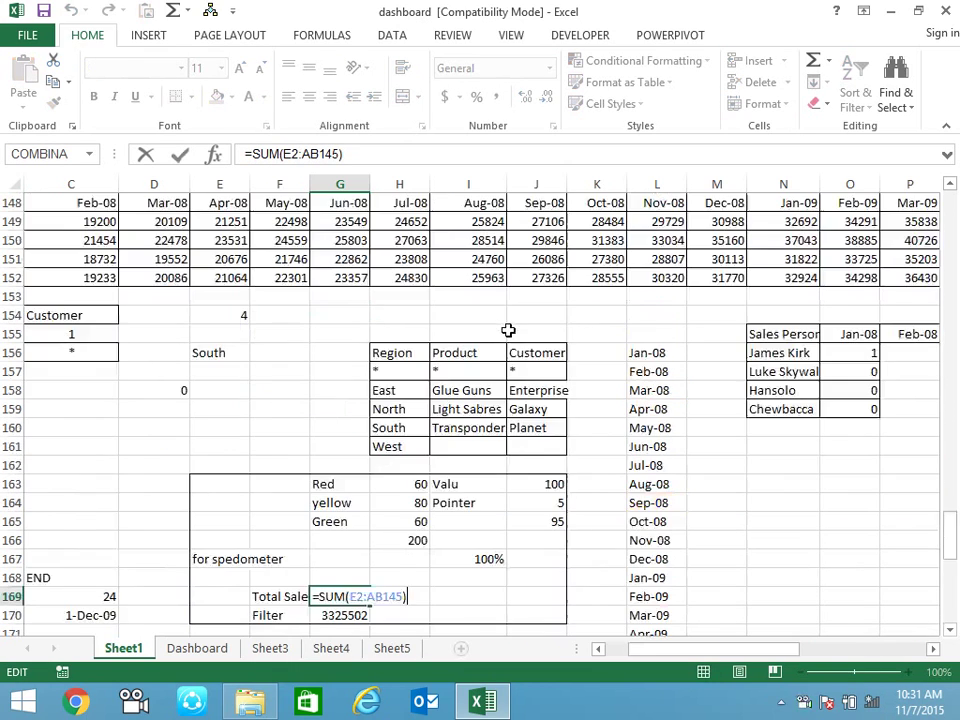
pyautogui.scroll(7, 430, 250)
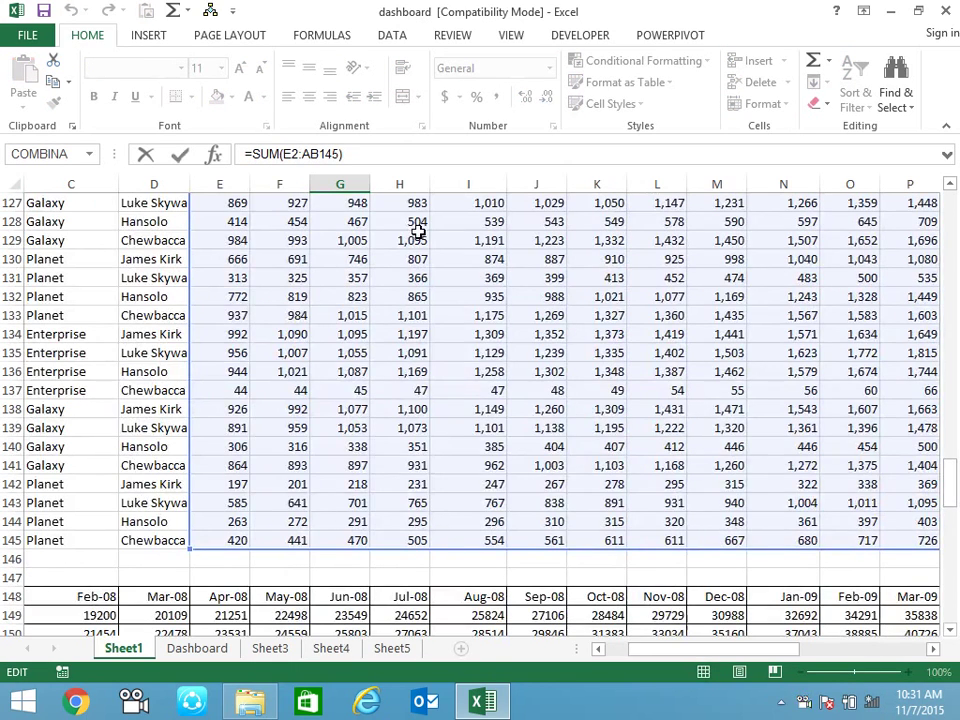
pyautogui.scroll(-5, 418, 230)
pyautogui.scroll(-6, 420, 229)
pyautogui.press('Escape')
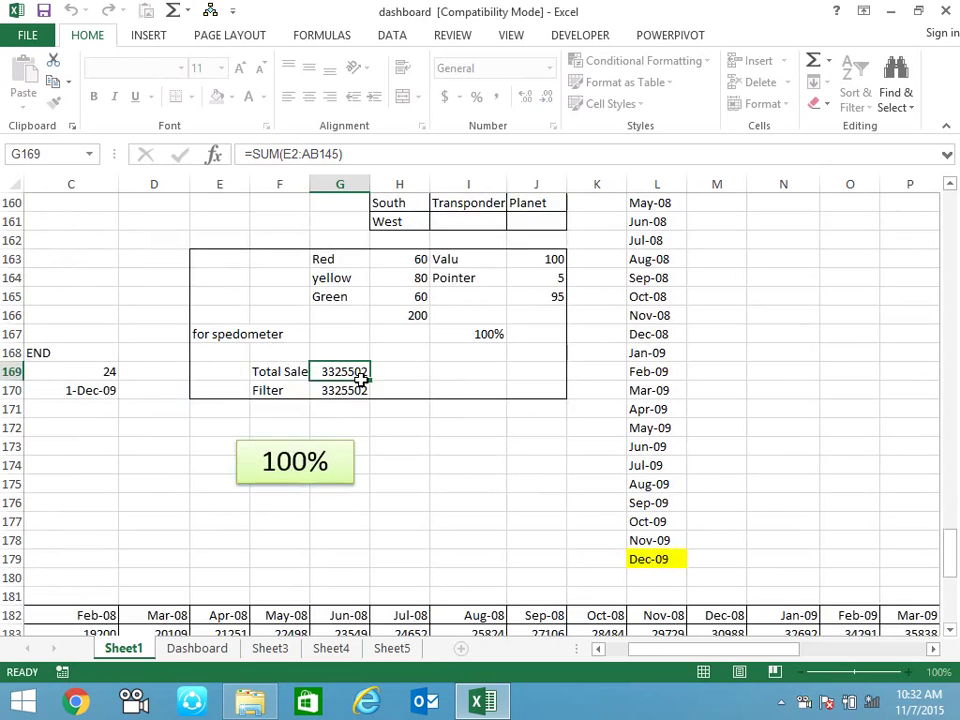
pyautogui.click(560, 258)
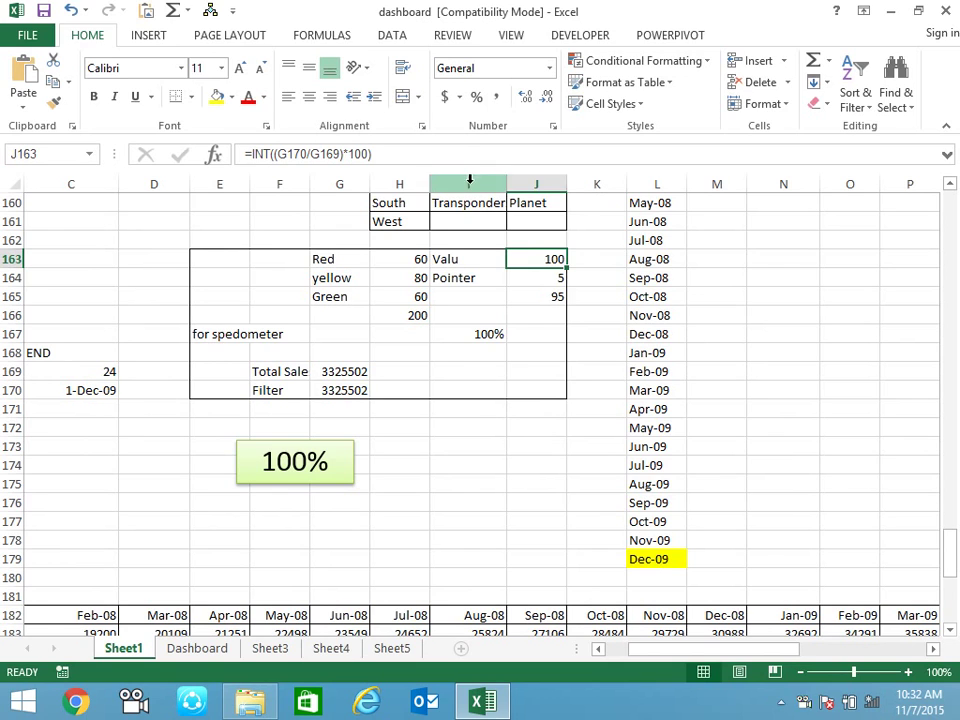
pyautogui.click(556, 280)
pyautogui.click(549, 300)
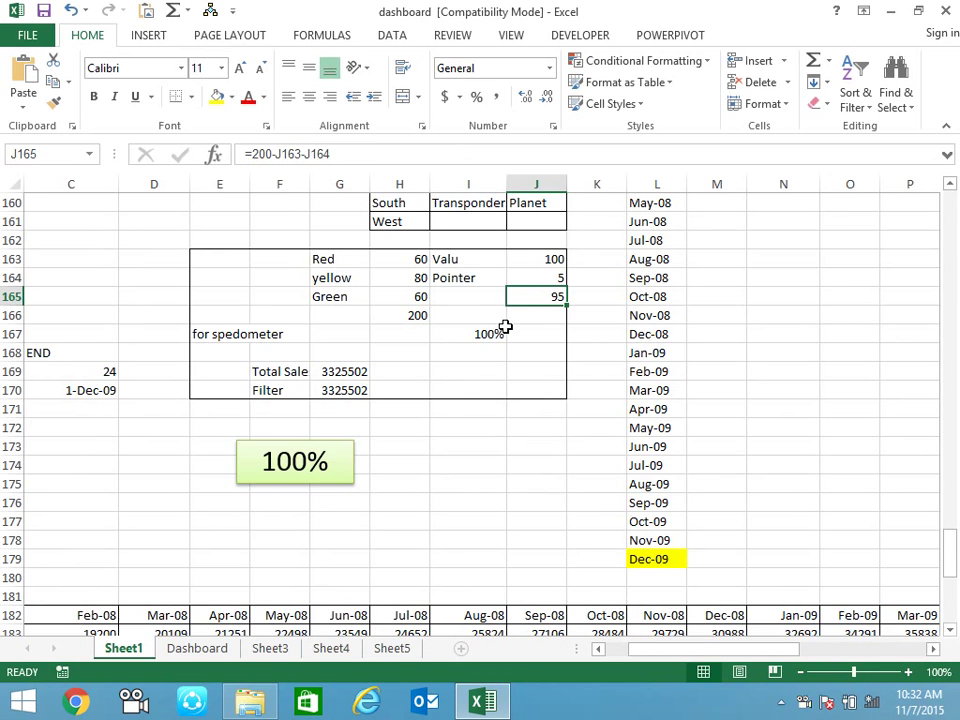
pyautogui.moveTo(237, 261); pyautogui.dragTo(553, 382)
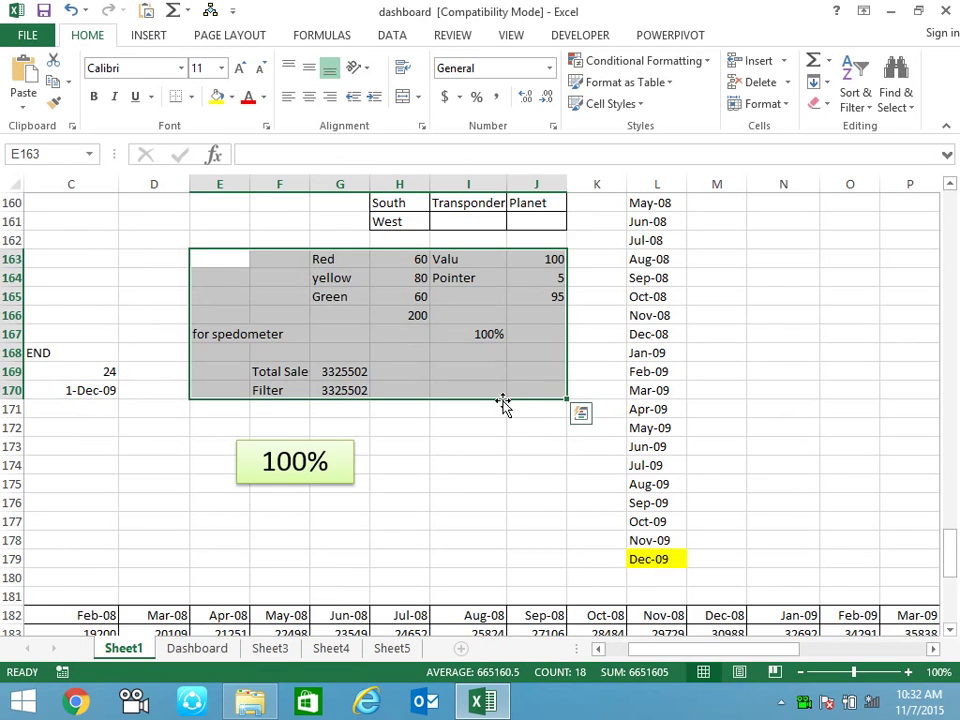
pyautogui.scroll(-3, 410, 480)
pyautogui.scroll(1, 245, 530)
pyautogui.scroll(1, 300, 470)
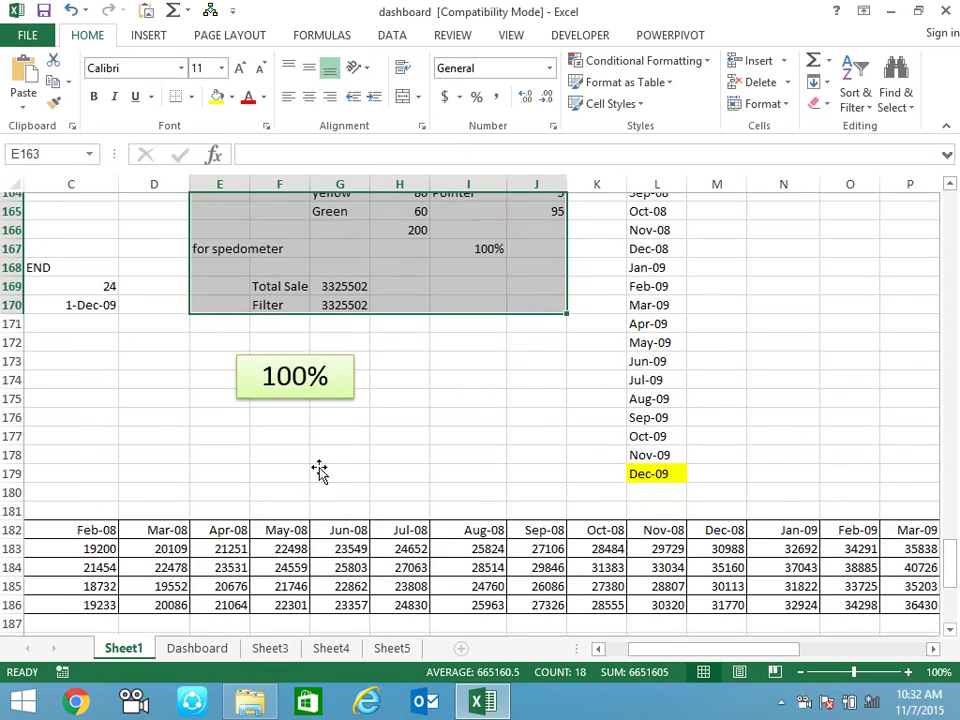
pyautogui.scroll(1, 330, 450)
pyautogui.click(340, 457)
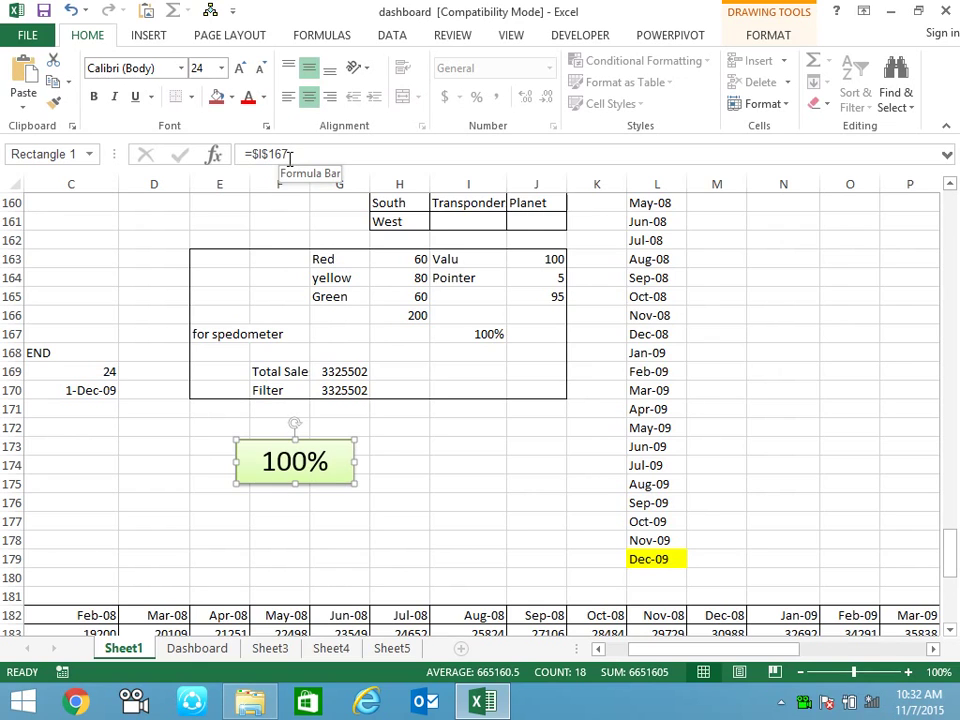
pyautogui.click(467, 334)
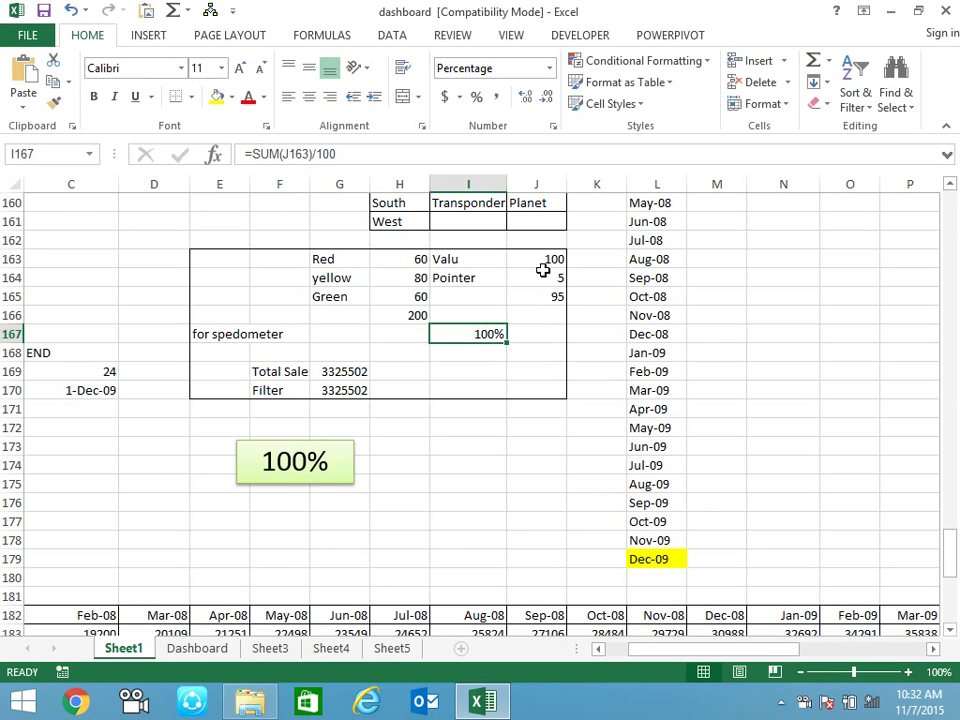
pyautogui.click(336, 479)
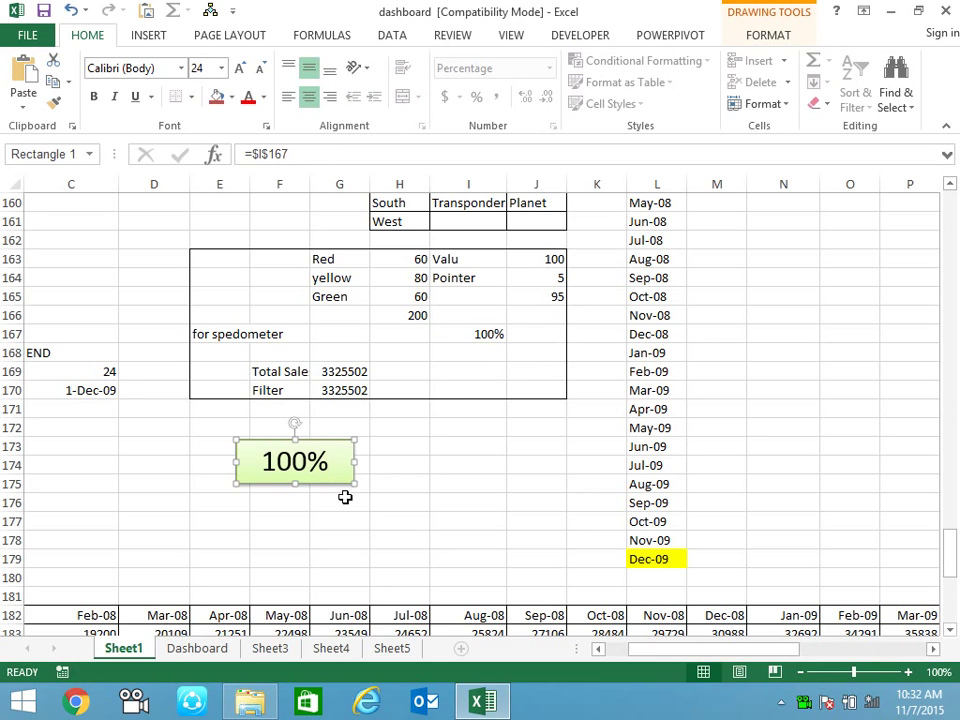
pyautogui.press('Escape')
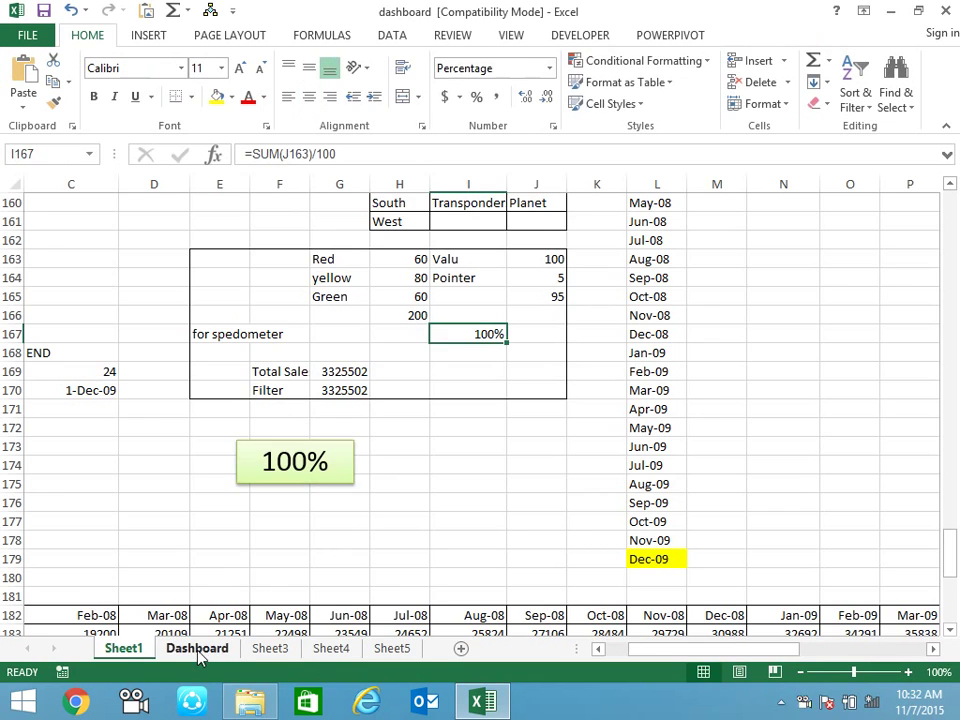
# - On the Dashboard, filter the region to North, reset it to All, and scroll back to the top
pyautogui.click(200, 650)
pyautogui.moveTo(789, 377)
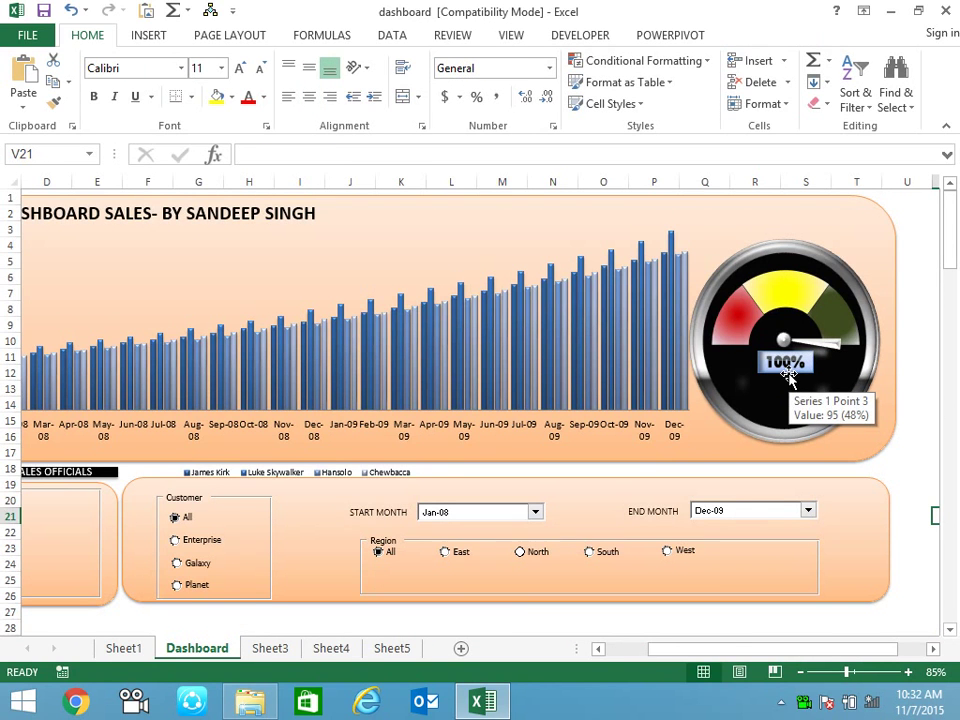
pyautogui.click(520, 552)
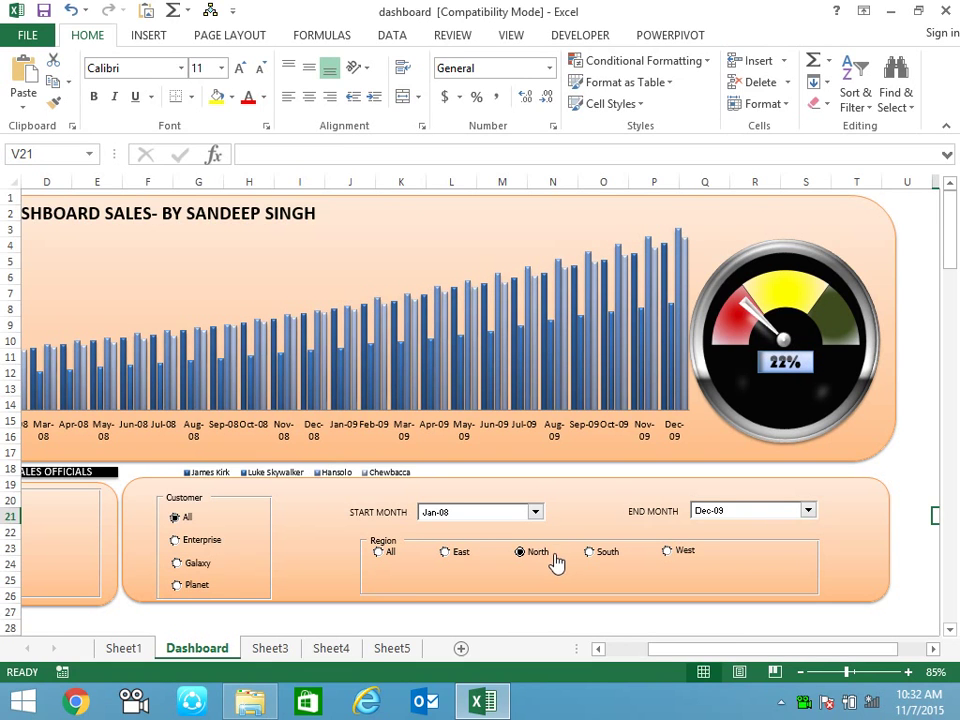
pyautogui.click(380, 556)
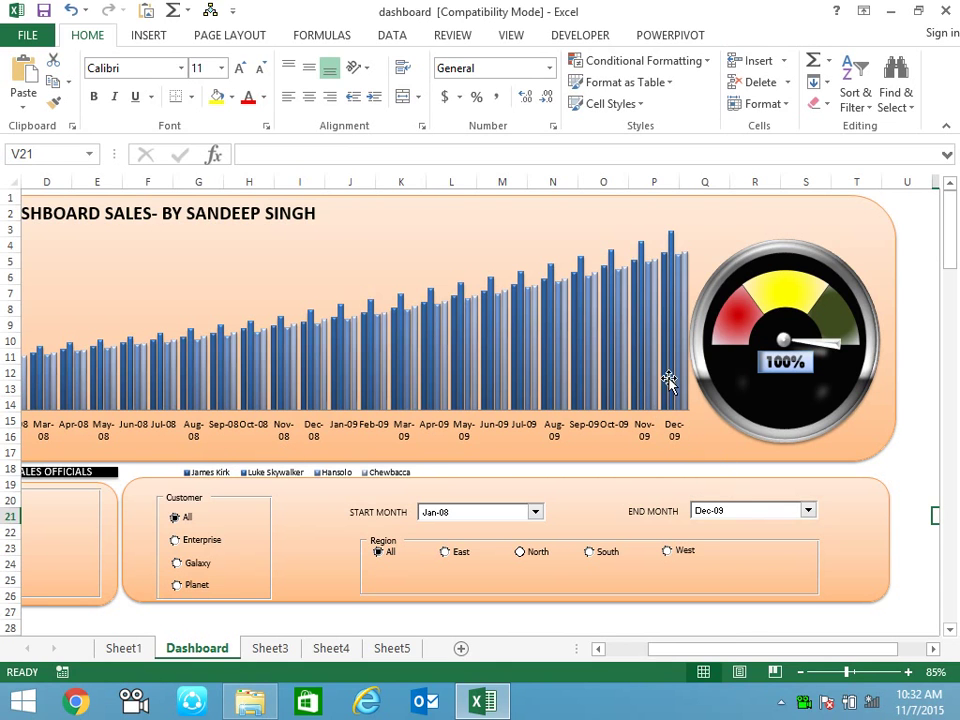
pyautogui.moveTo(736, 651); pyautogui.dragTo(633, 650)
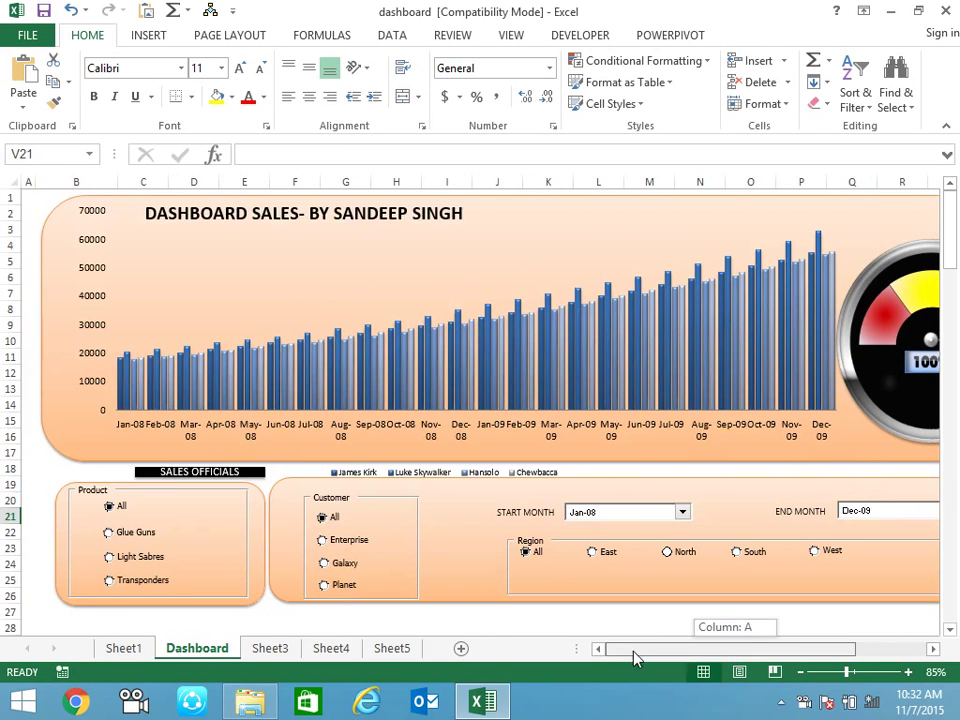
pyautogui.scroll(-2, 399, 383)
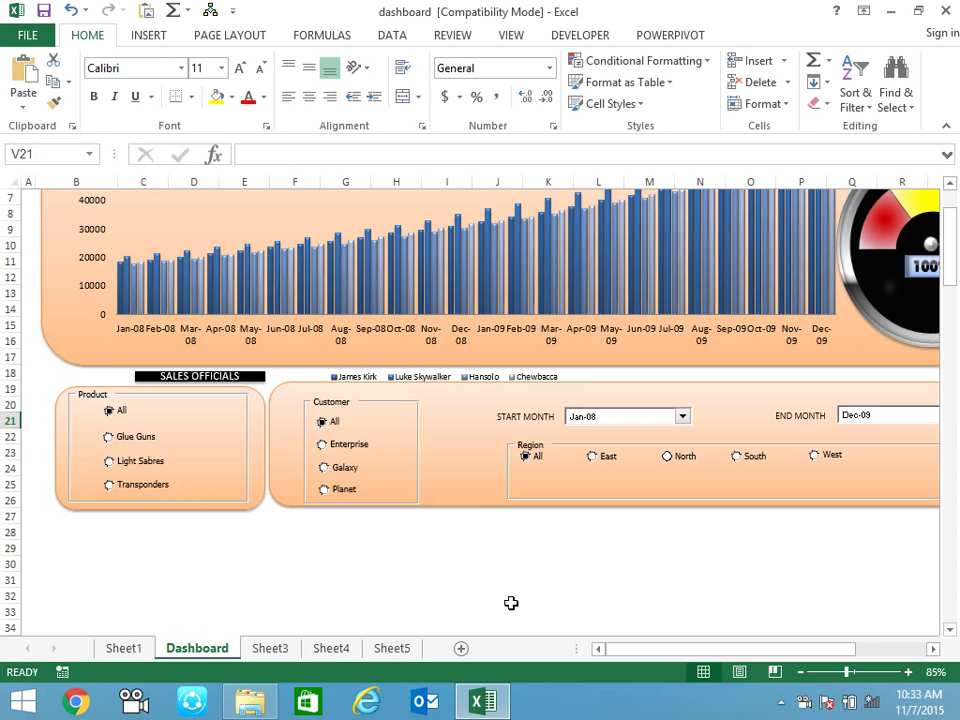
pyautogui.scroll(2, 430, 543)
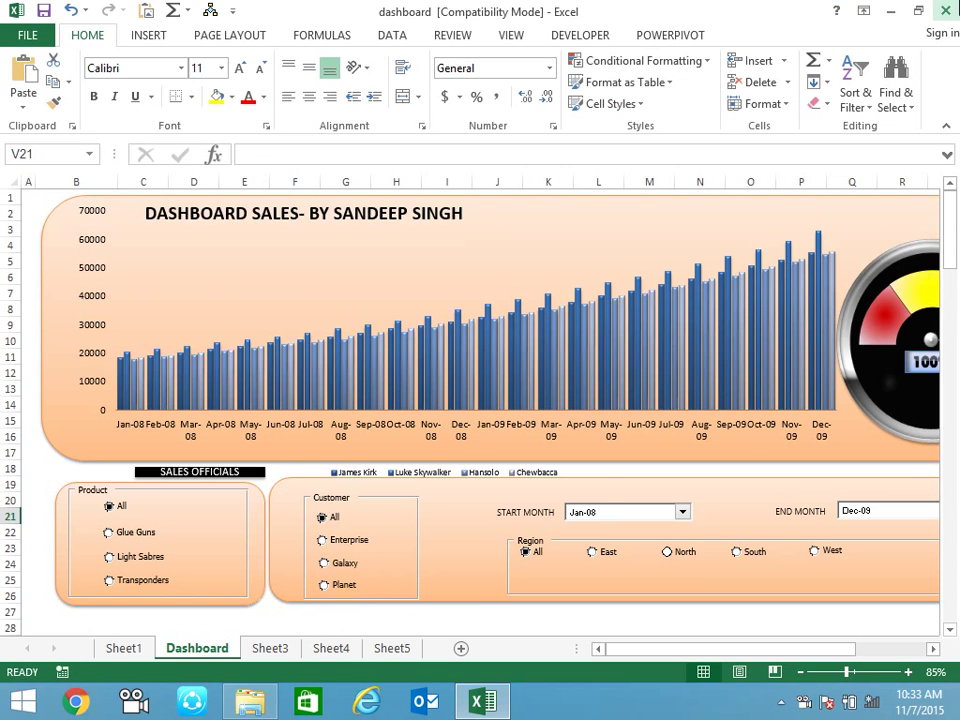
pyautogui.moveTo(957, 3)
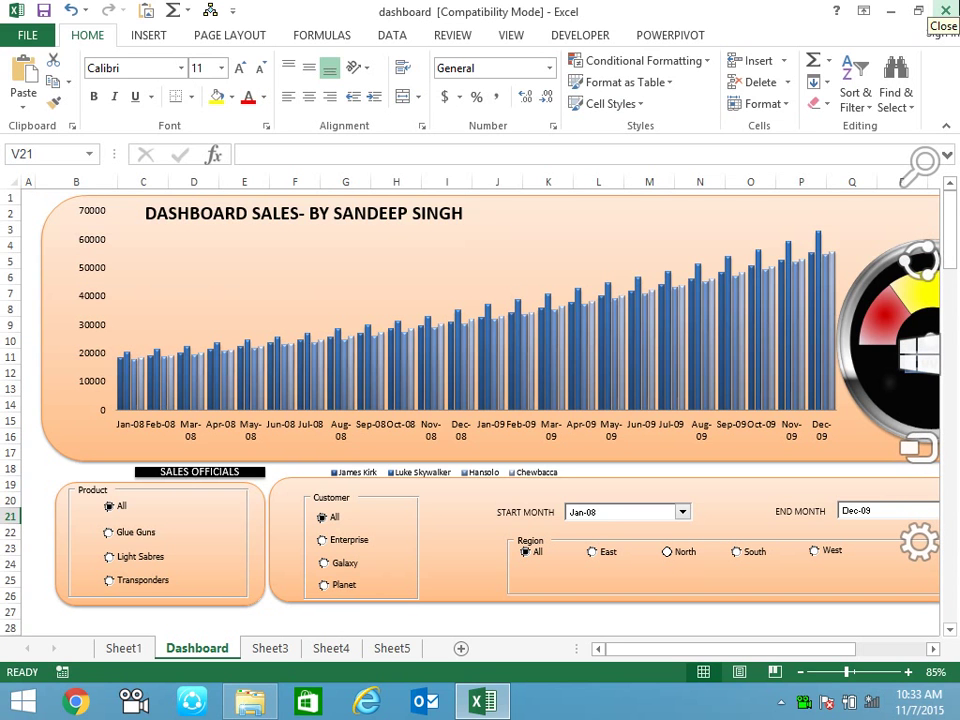
pyautogui.click(943, 10)
pyautogui.click(505, 370)
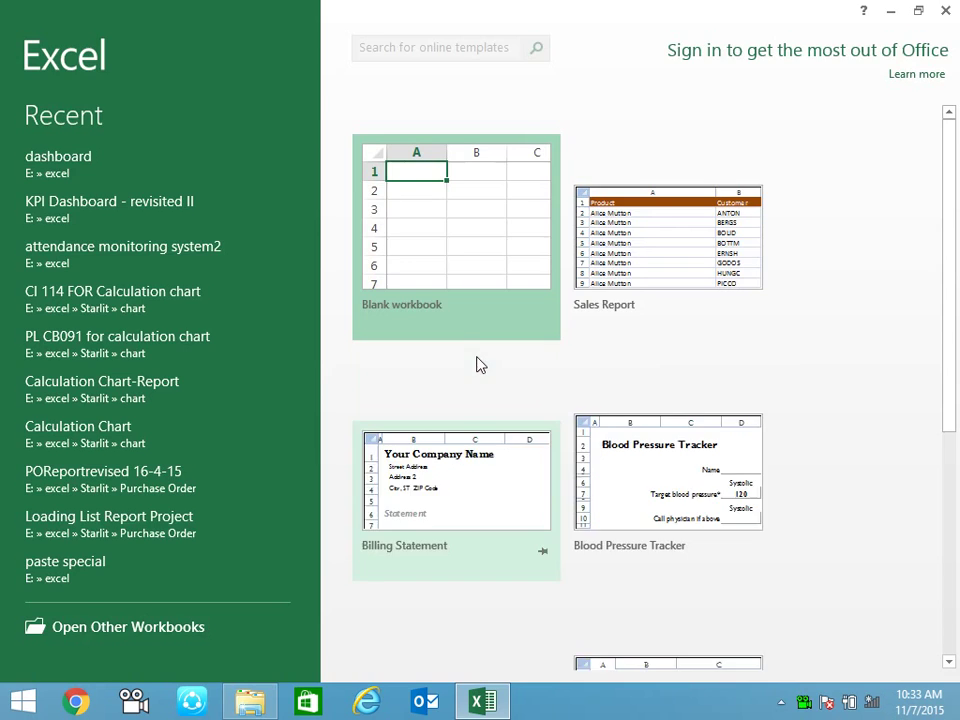
pyautogui.click(463, 218)
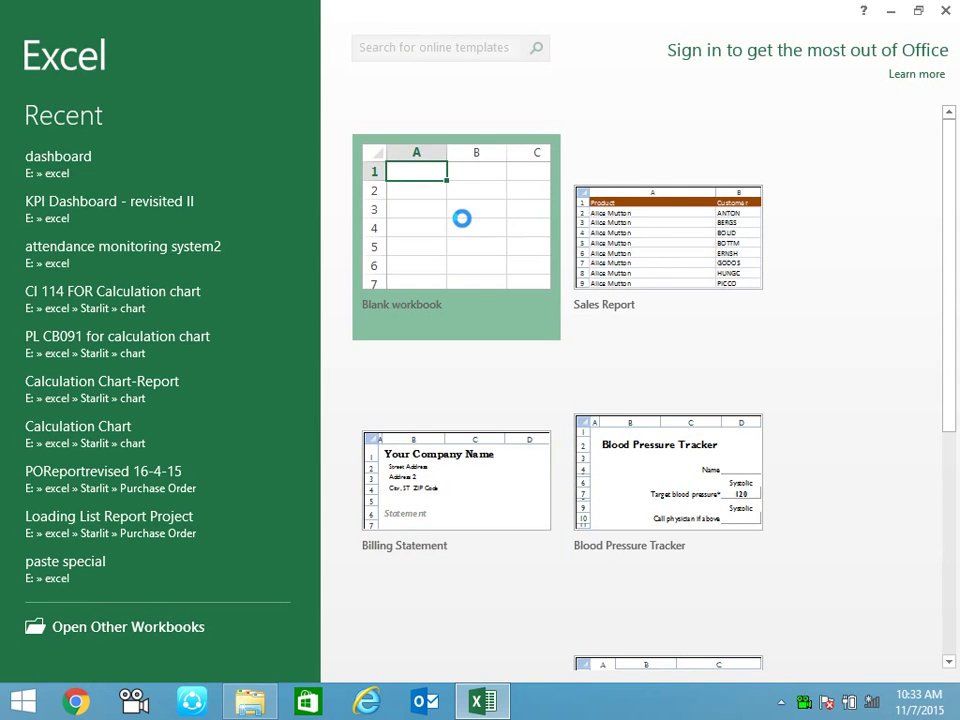
pyautogui.click(460, 218)
pyautogui.click(233, 216)
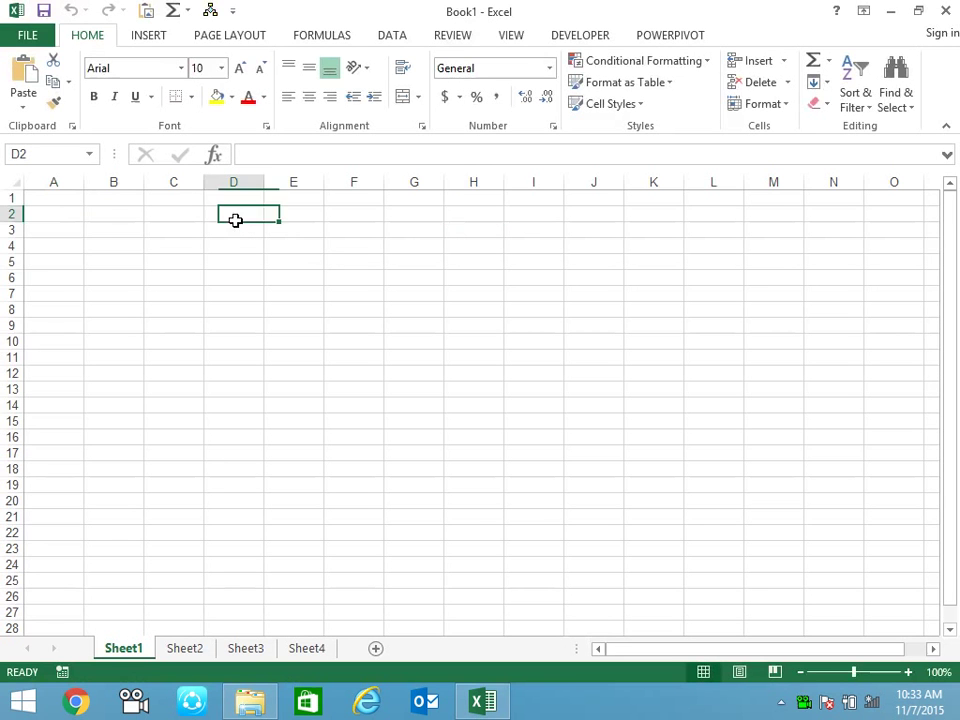
pyautogui.click(82, 211)
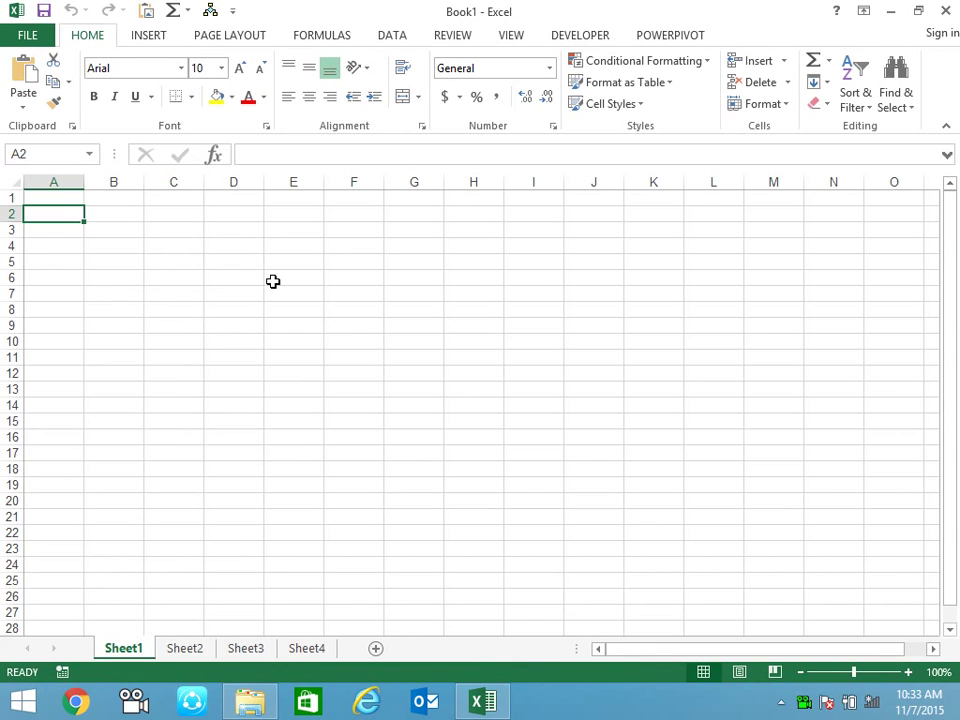
pyautogui.click(73, 196)
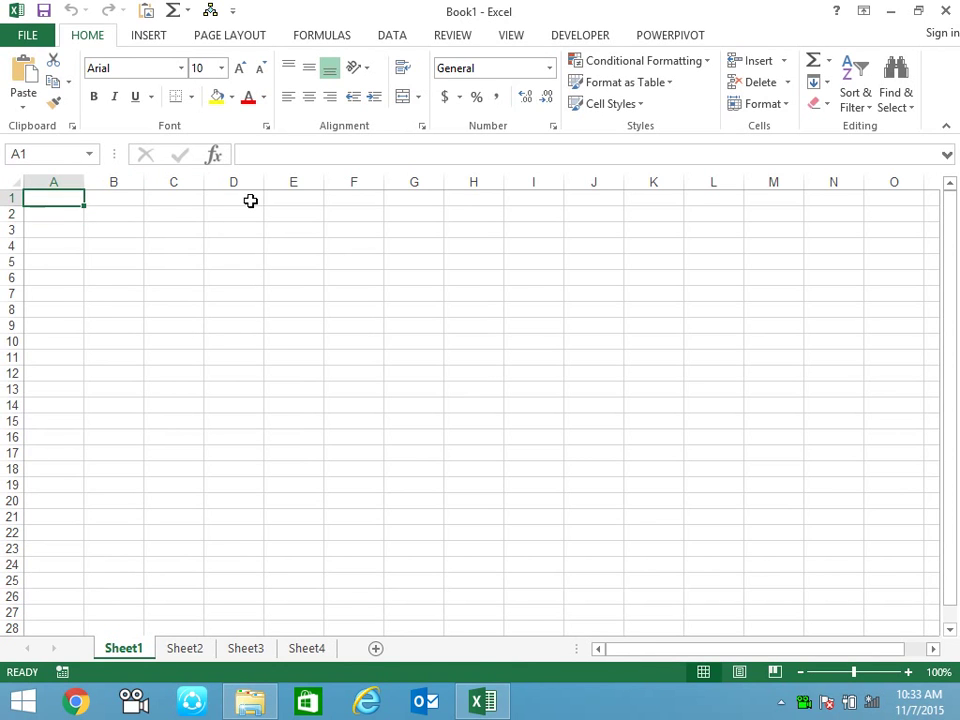
pyautogui.click(145, 35)
pyautogui.click(310, 38)
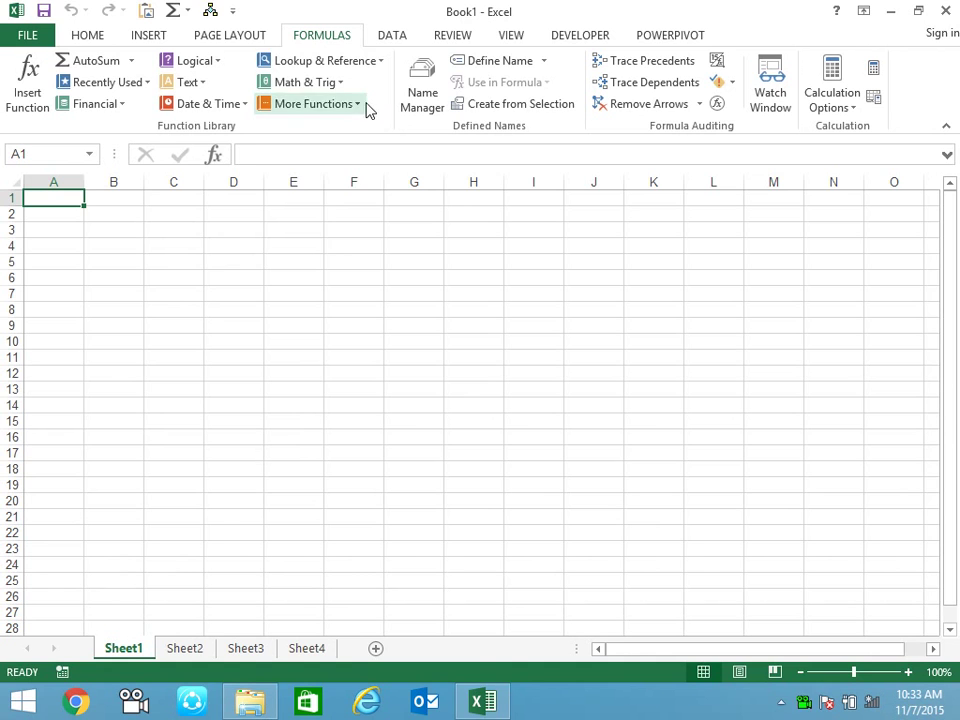
pyautogui.click(366, 108)
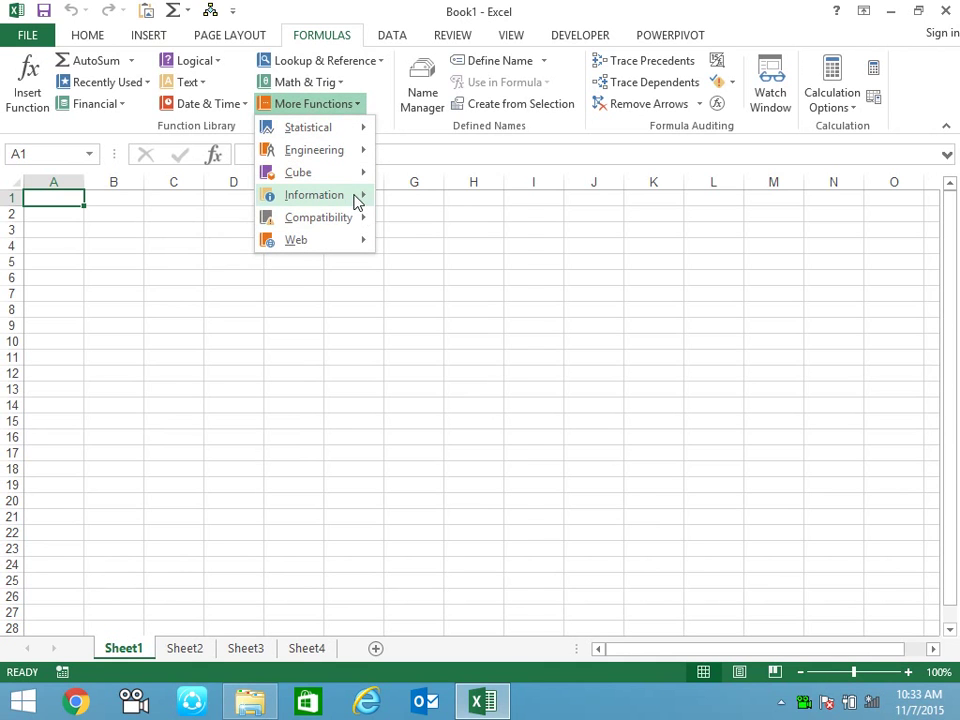
pyautogui.moveTo(356, 197)
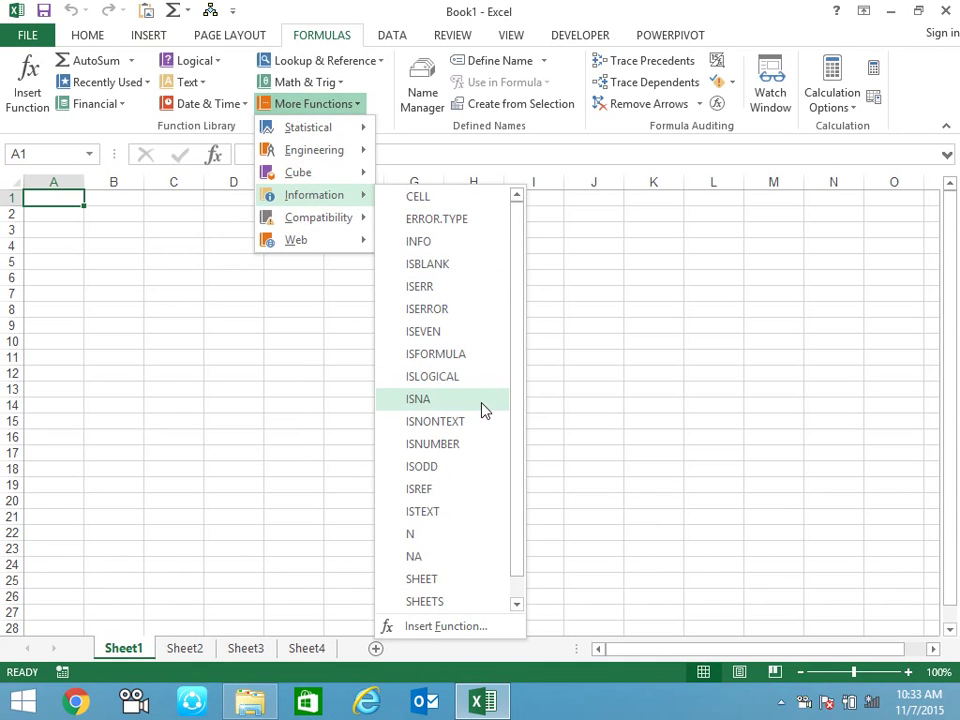
pyautogui.moveTo(512, 257)
pyautogui.mouseDown()
pyautogui.moveTo(515, 317)
pyautogui.moveTo(519, 180)
pyautogui.mouseUp()
pyautogui.press('Escape')
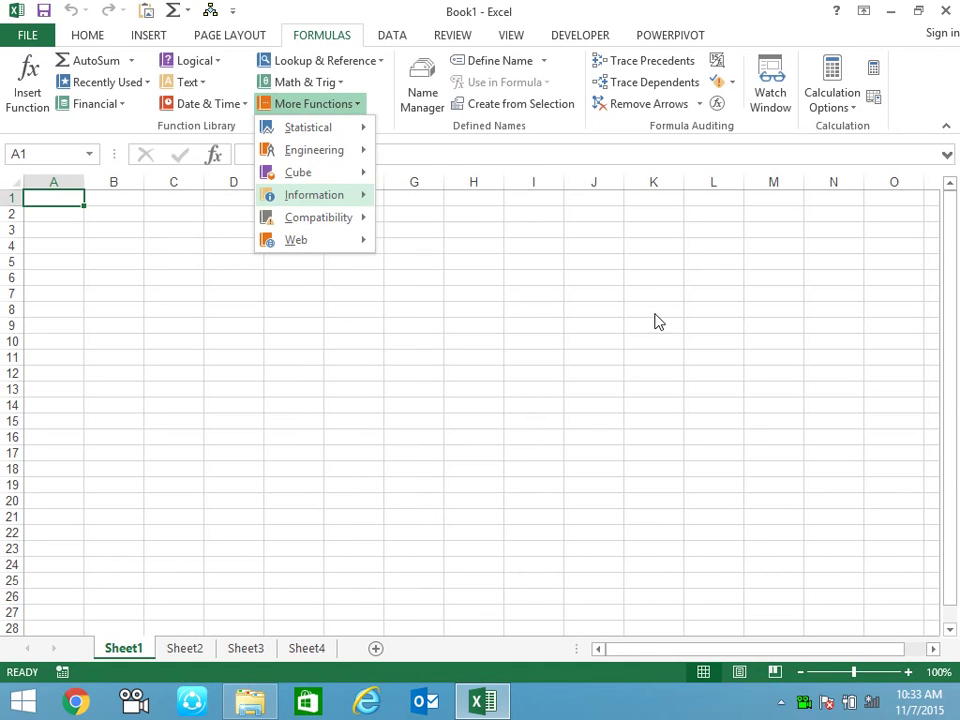
pyautogui.press('Escape')
pyautogui.click(364, 106)
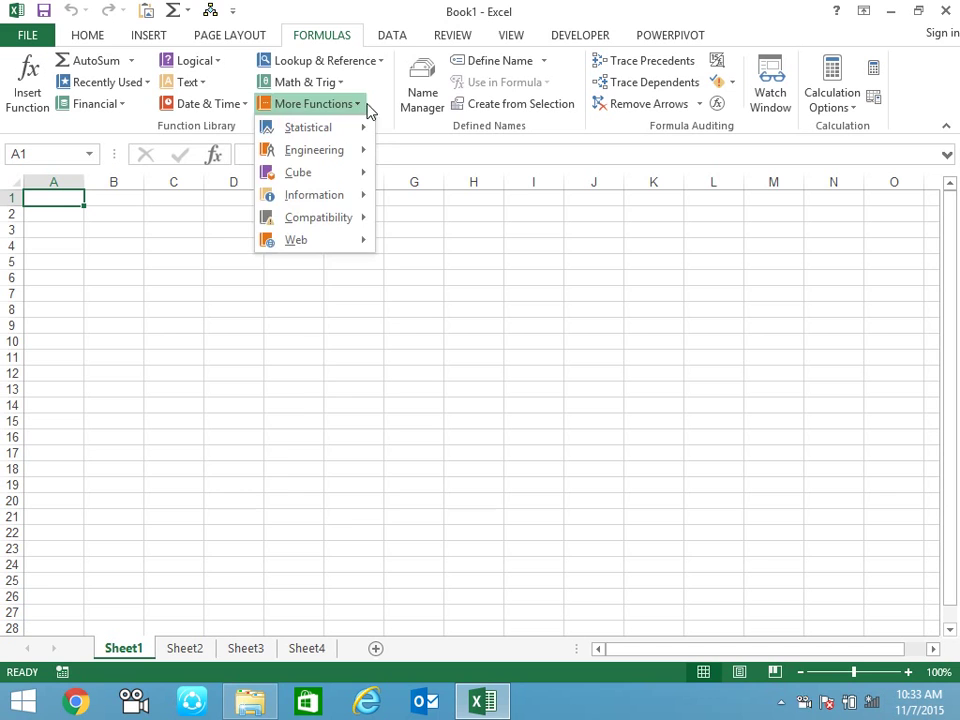
pyautogui.click(384, 70)
pyautogui.click(381, 70)
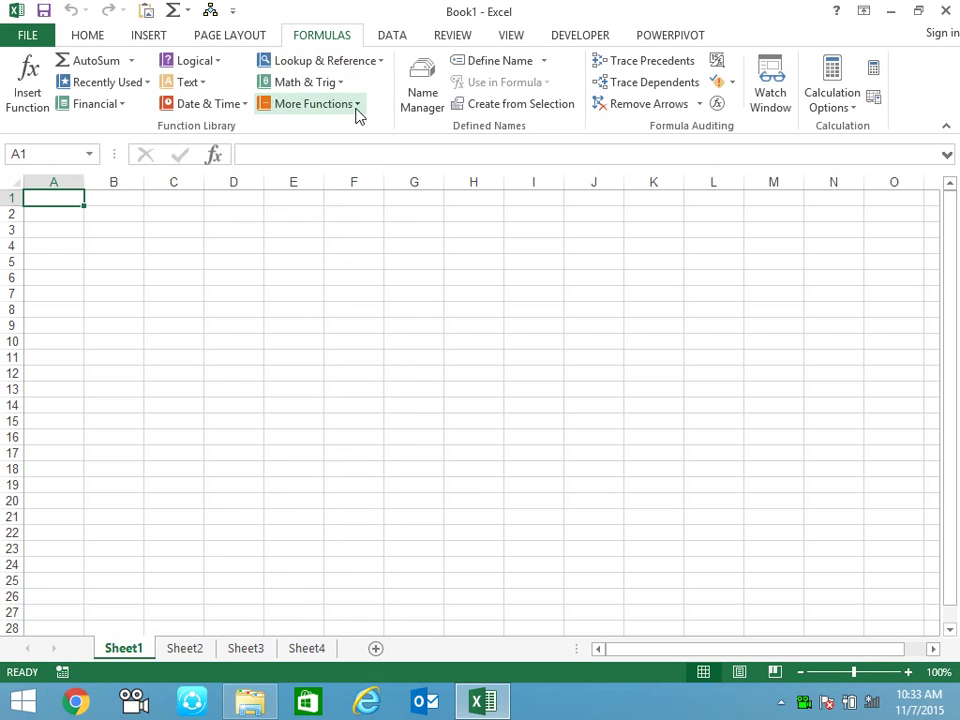
pyautogui.click(356, 108)
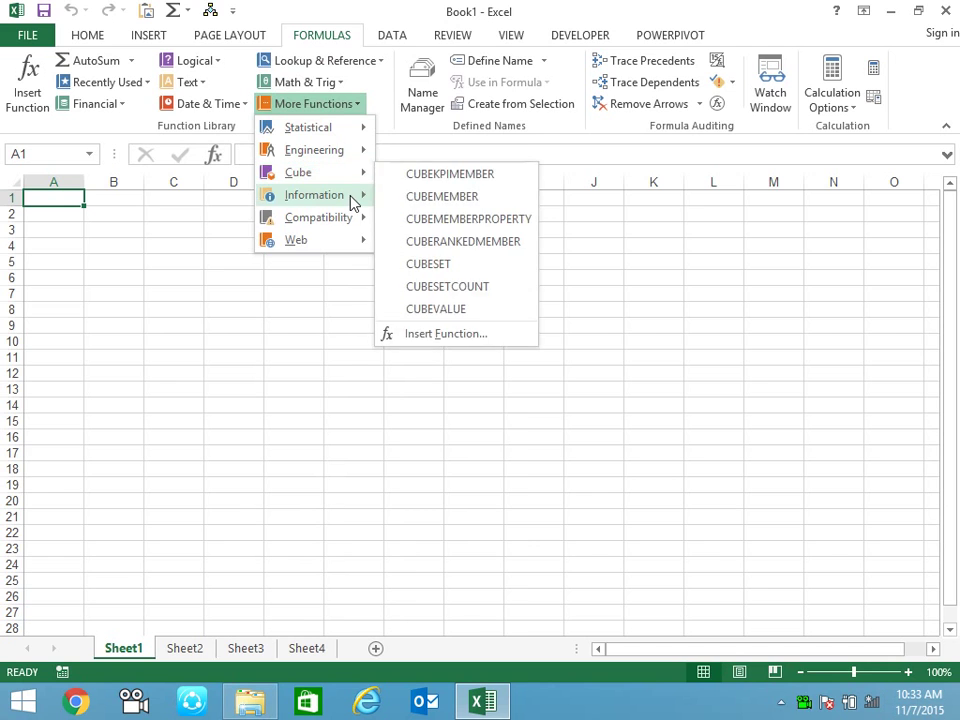
pyautogui.moveTo(353, 197)
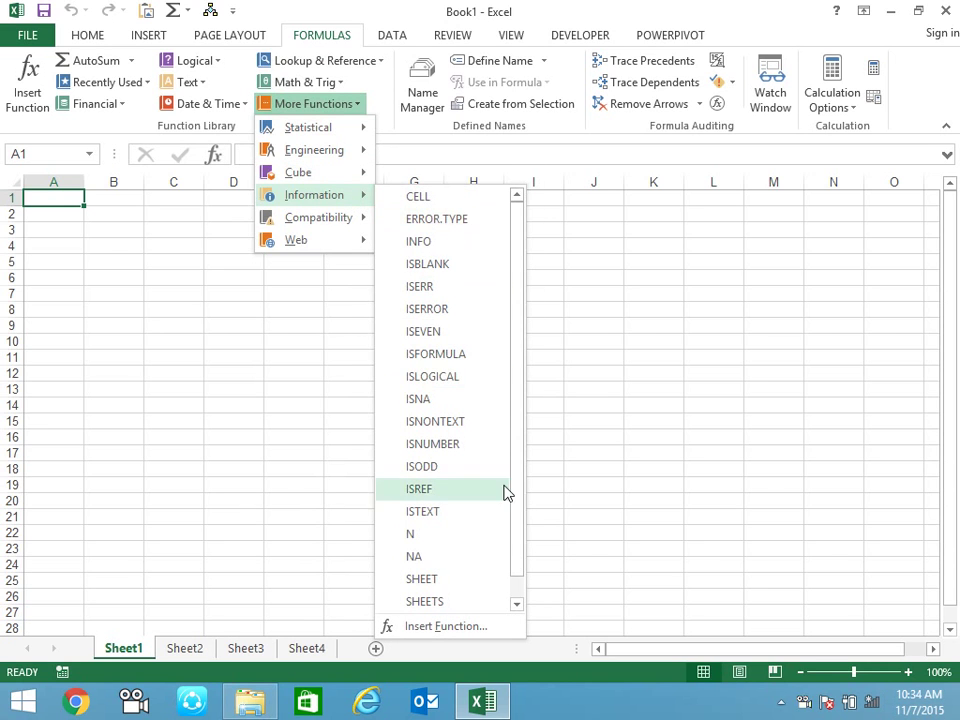
pyautogui.press('Escape')
pyautogui.press('Escape')
# - Enter =CELL("address",D6) in A2 so it returns $D$6
pyautogui.click(47, 216)
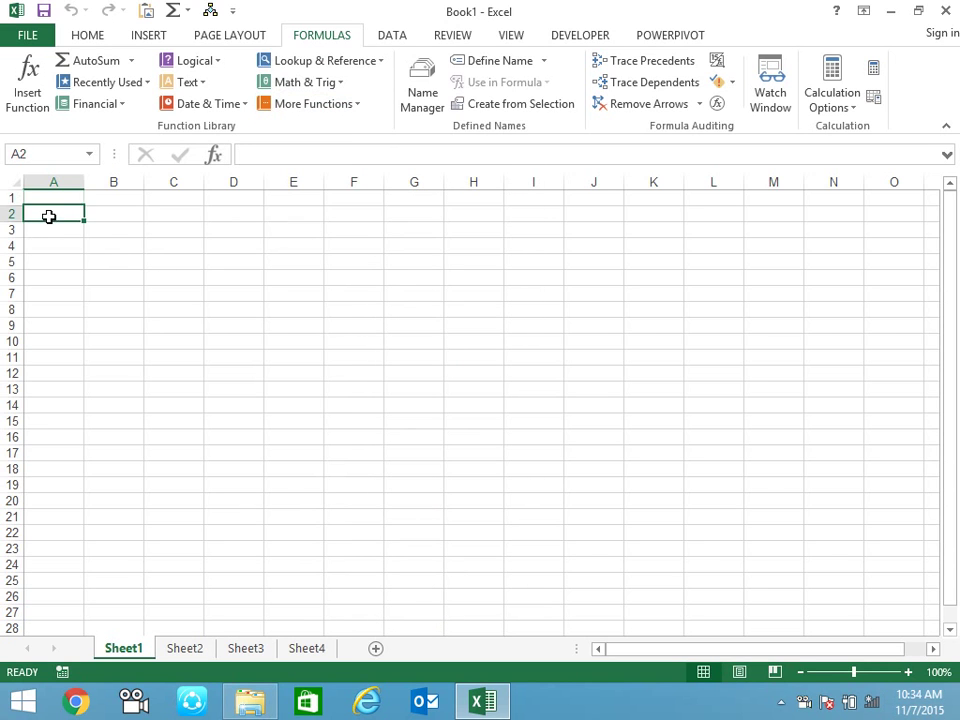
pyautogui.write('=')
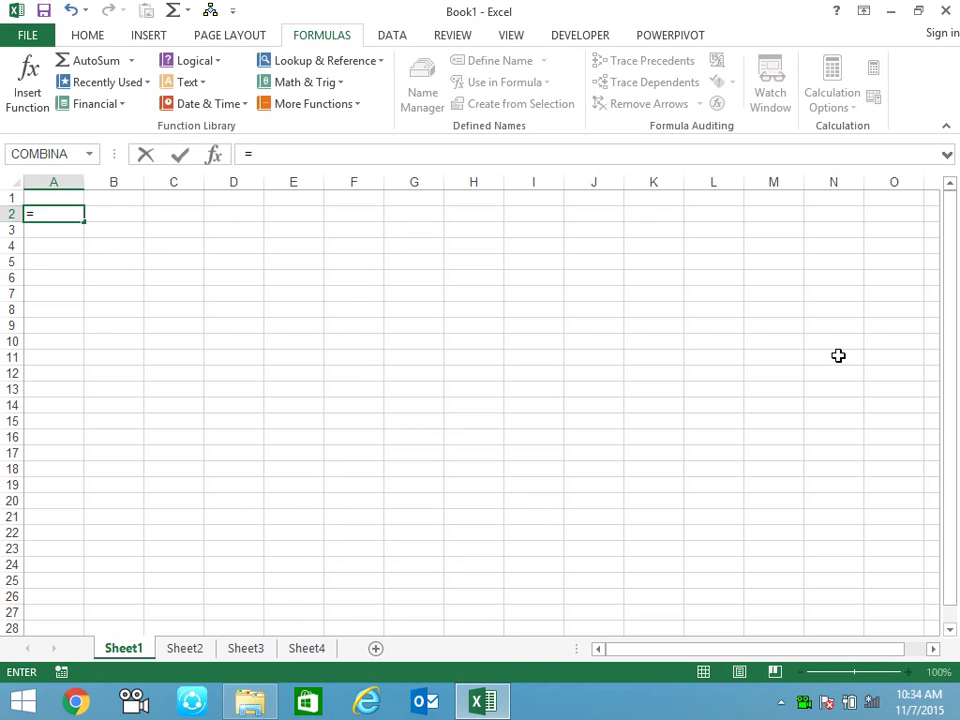
pyautogui.write('ce')
pyautogui.press('Down')
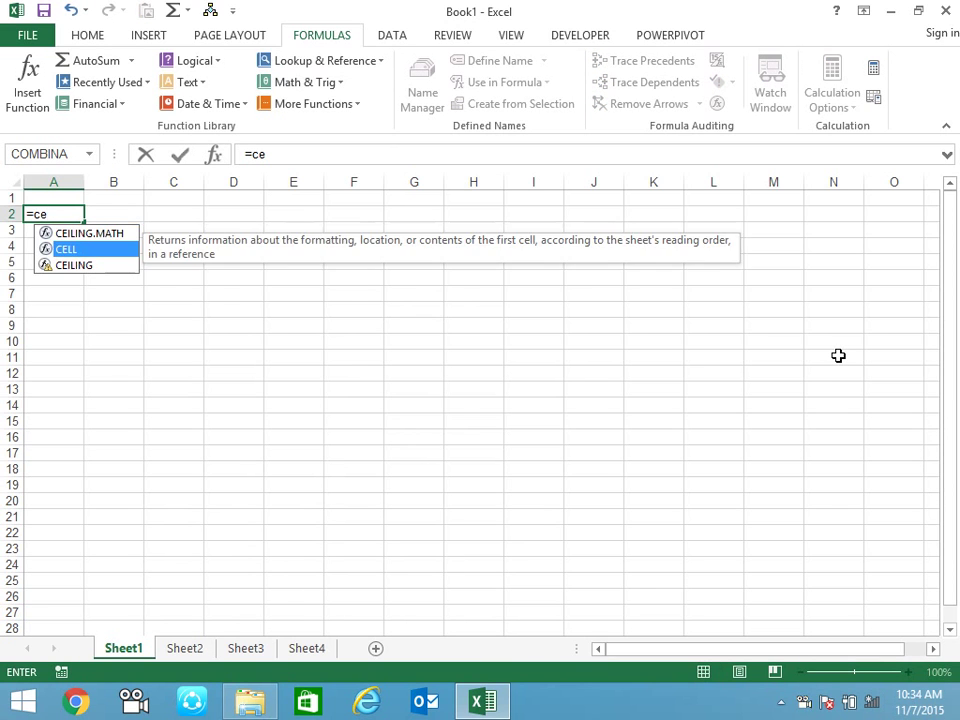
pyautogui.press('Tab')
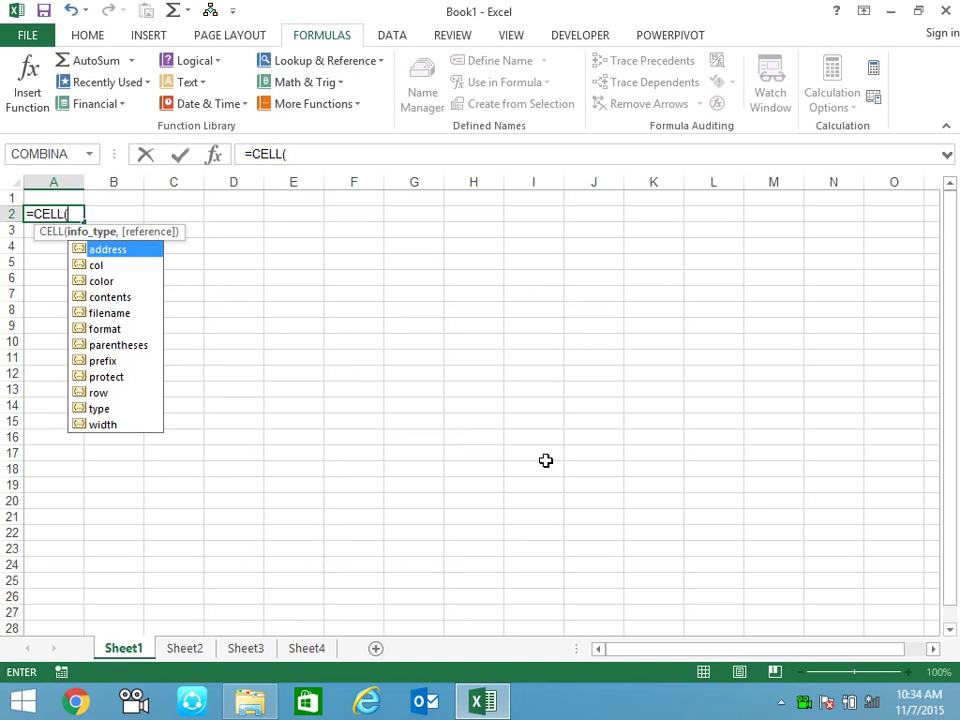
pyautogui.press('Down')
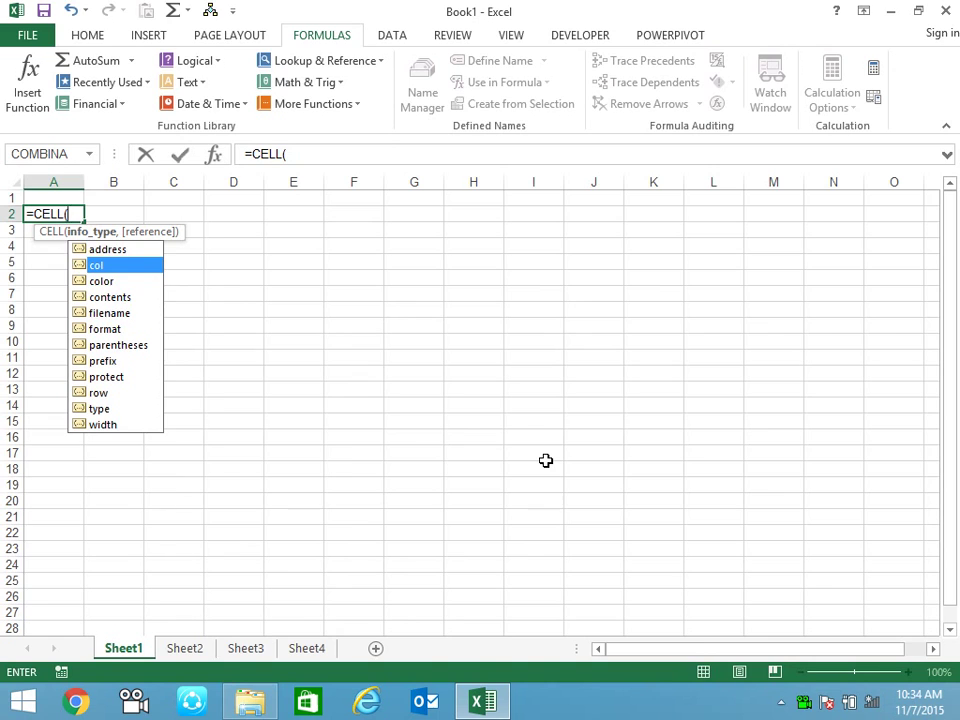
pyautogui.press('Up')
pyautogui.press('Tab')
pyautogui.write(',')
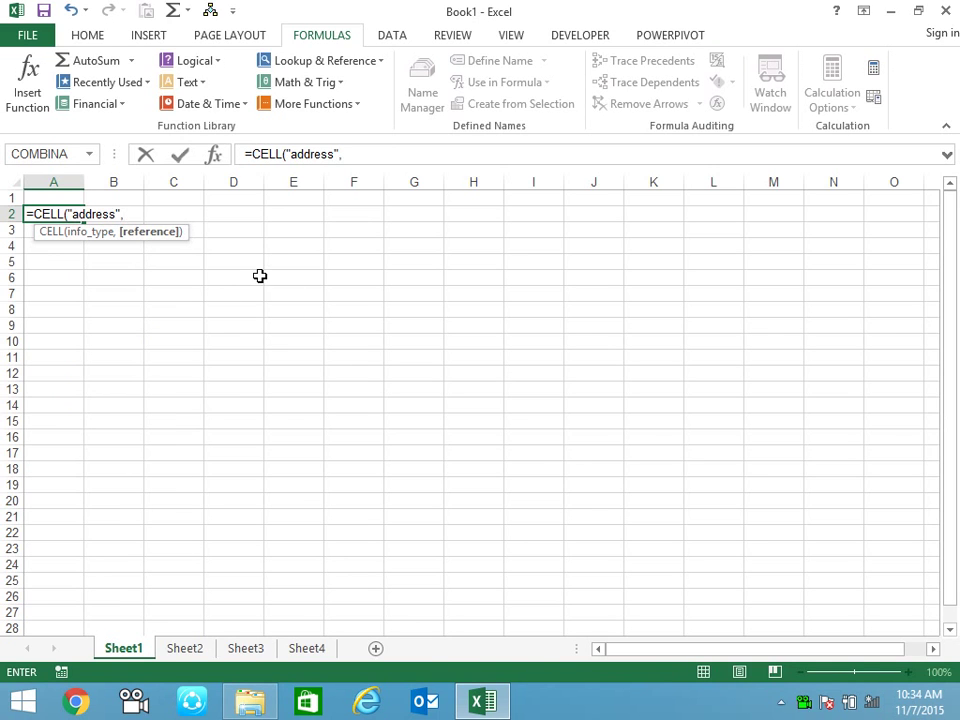
pyautogui.click(259, 280)
pyautogui.write(')')
pyautogui.press('Return')
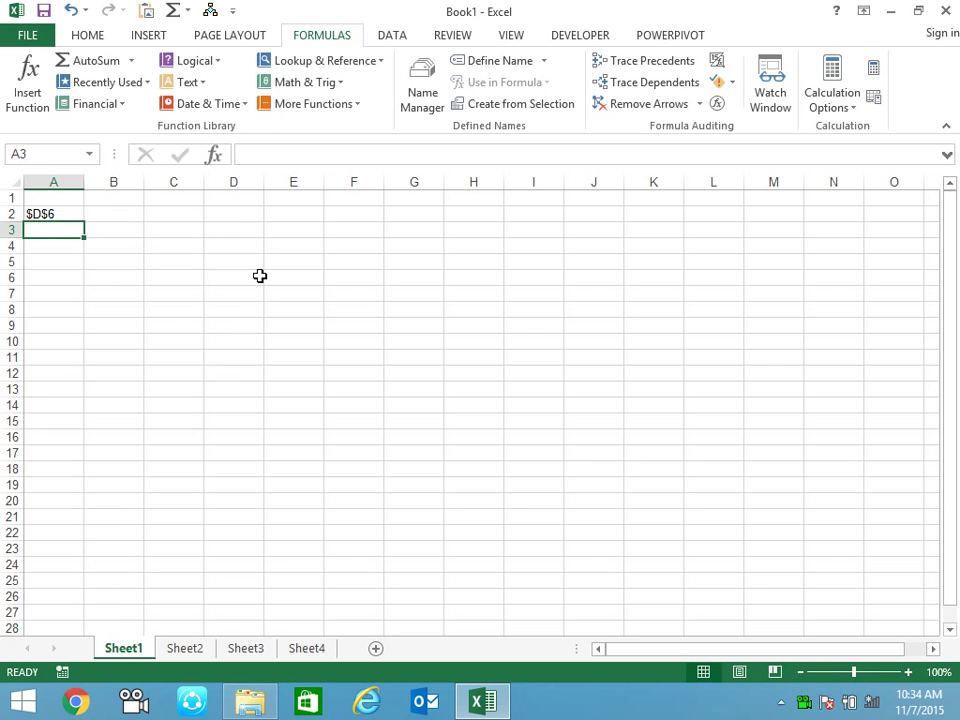
pyautogui.press('Up')
# - Enter -12 in D2 and format it as Number, showing negatives red in parentheses (12.00)
pyautogui.press('Right')
pyautogui.press('Right')
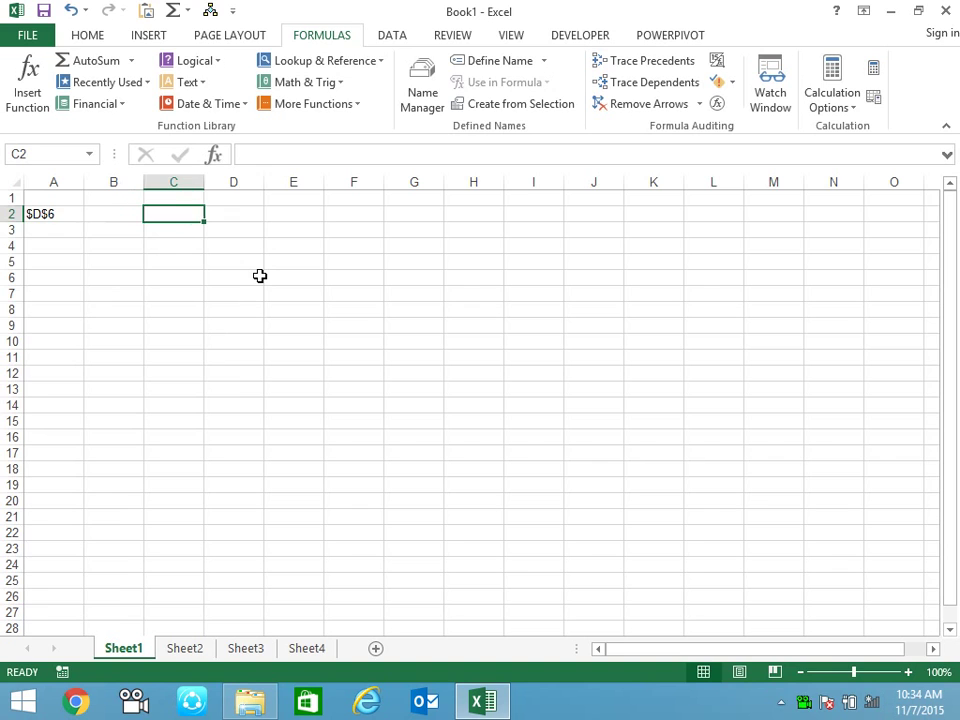
pyautogui.press('Right')
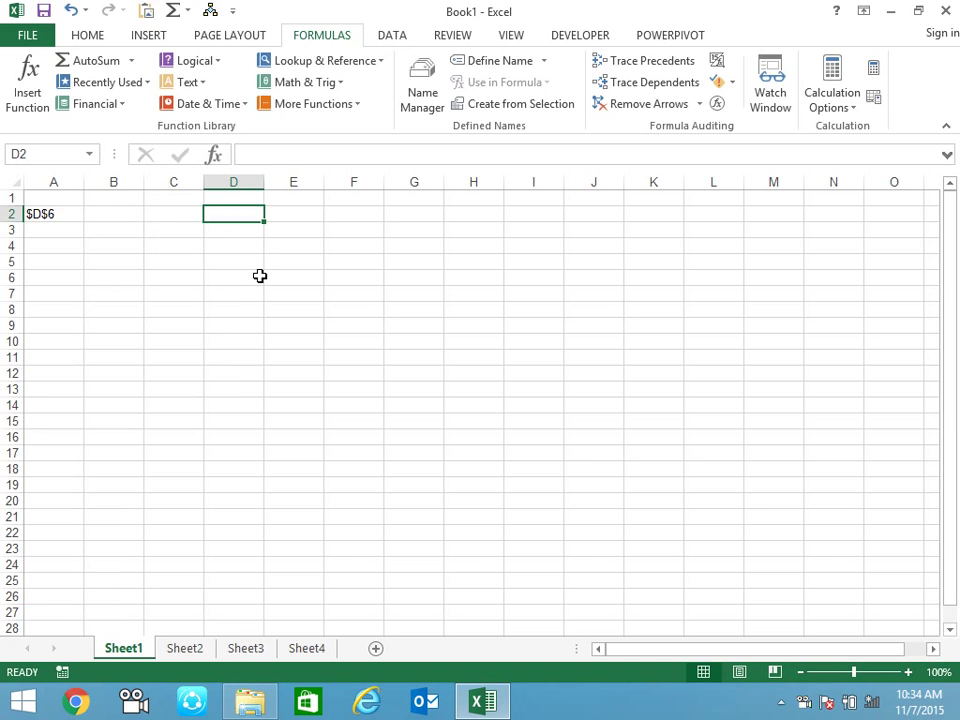
pyautogui.write('-12')
pyautogui.press('Return')
pyautogui.press('Up')
pyautogui.hotkey('ctrl', '1')
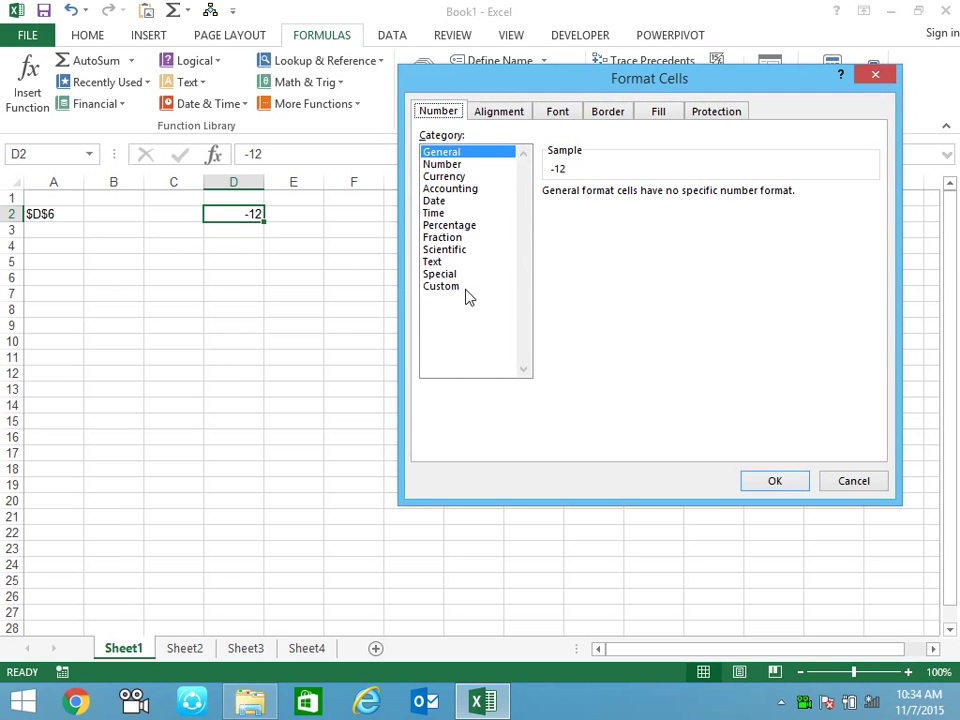
pyautogui.click(443, 164)
pyautogui.click(575, 276)
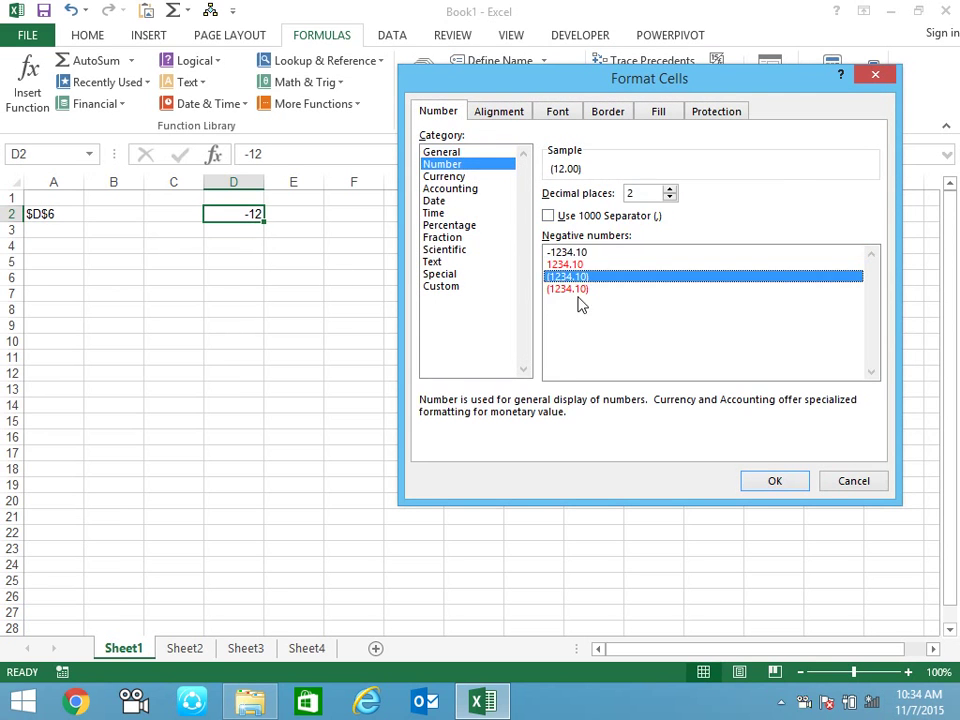
pyautogui.click(583, 289)
pyautogui.click(775, 482)
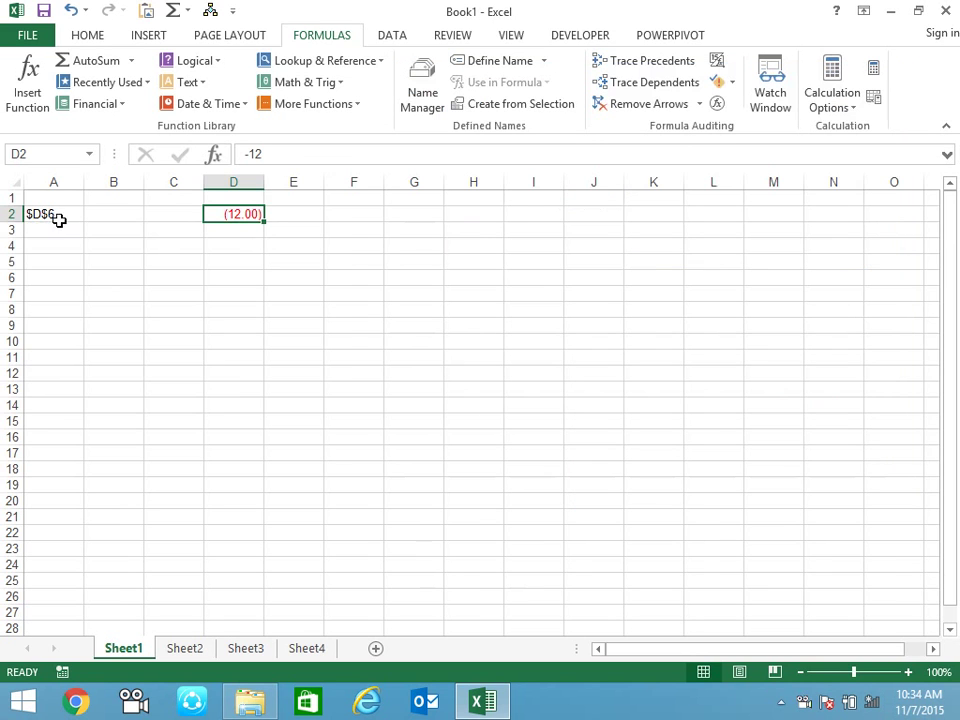
pyautogui.click(62, 214)
pyautogui.click(343, 154)
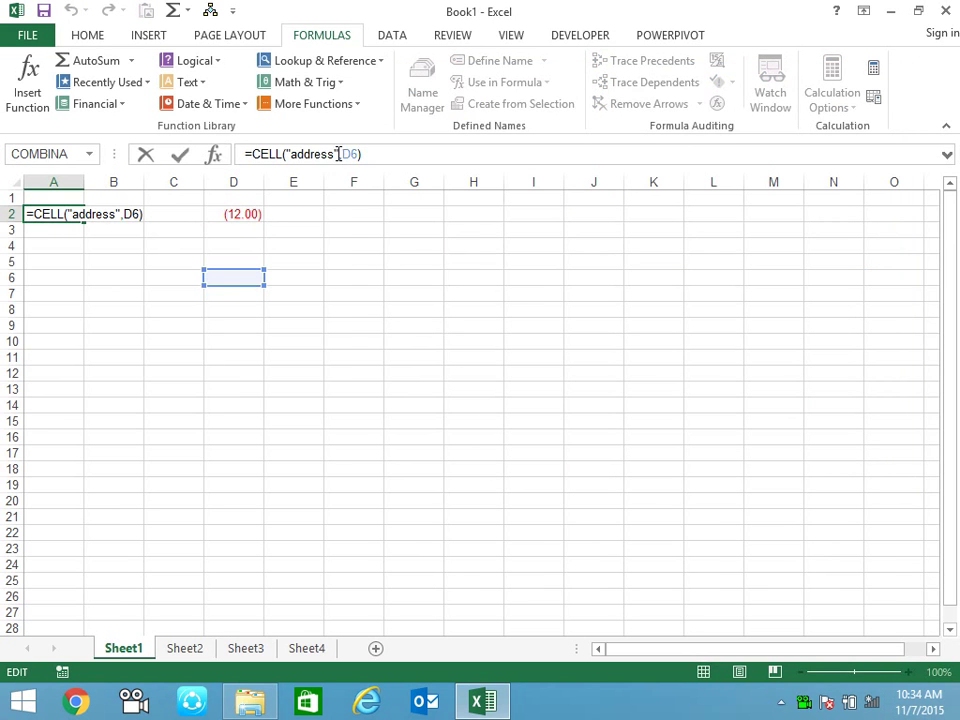
# - Change the CELL formula's info type from address to color, which returns 0
pyautogui.moveTo(338, 154); pyautogui.dragTo(289, 154)
pyautogui.press('BackSpace')
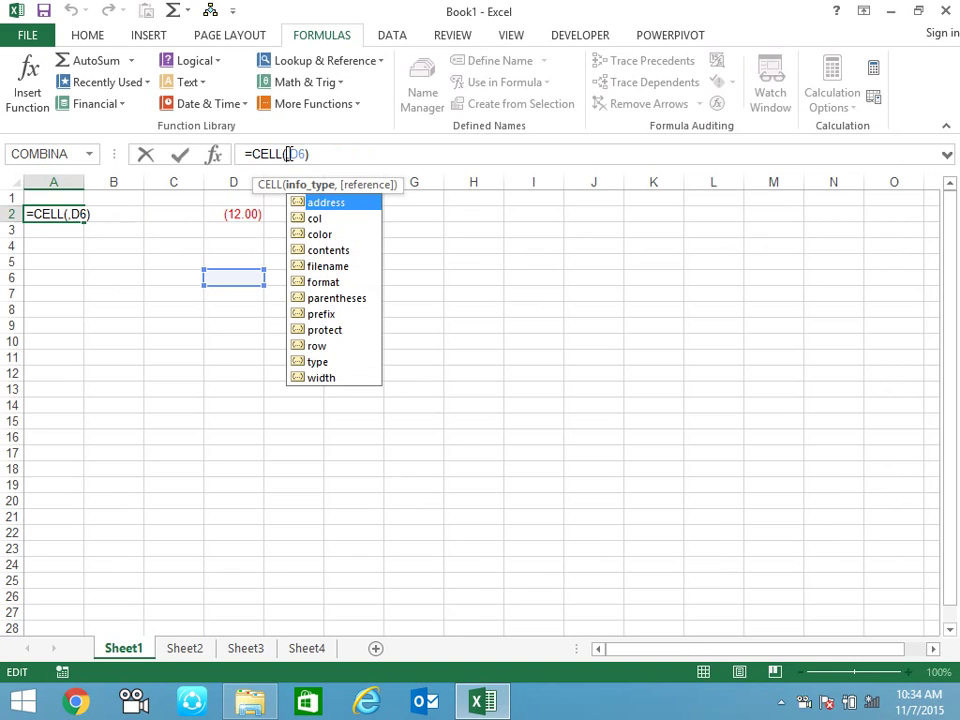
pyautogui.click(290, 154)
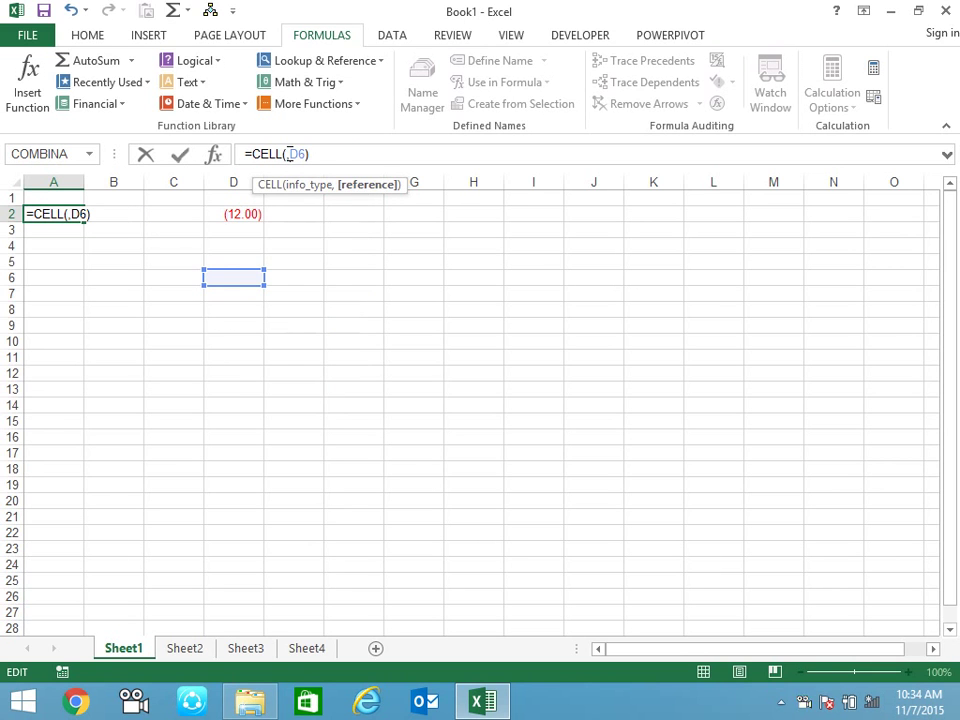
pyautogui.click(287, 154)
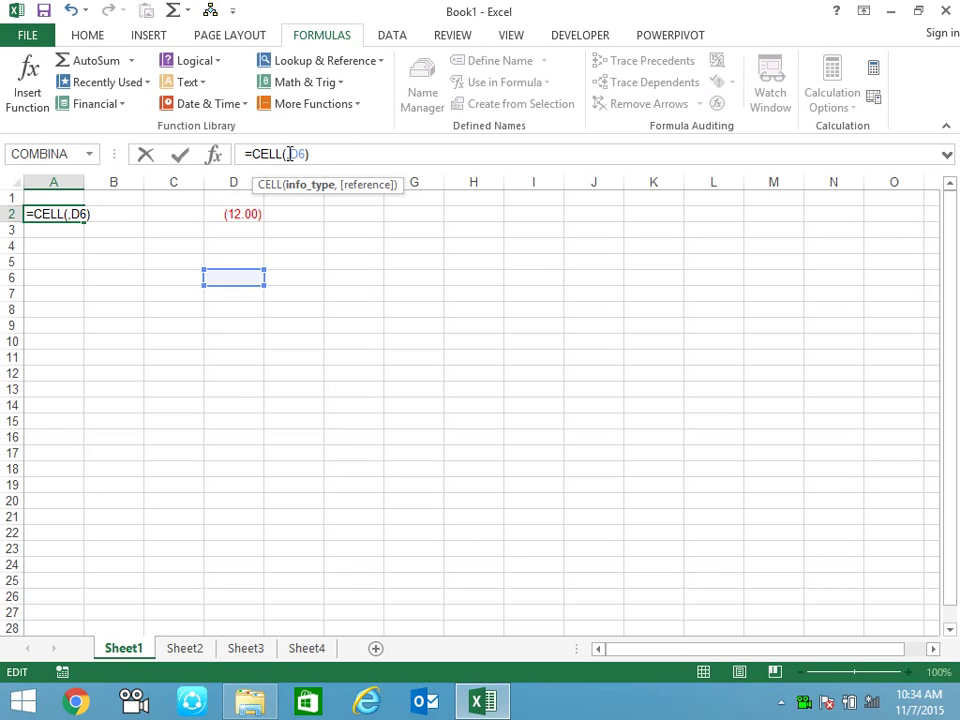
pyautogui.hotkey('alt', 'Down')
pyautogui.press('Down')
pyautogui.press('Down')
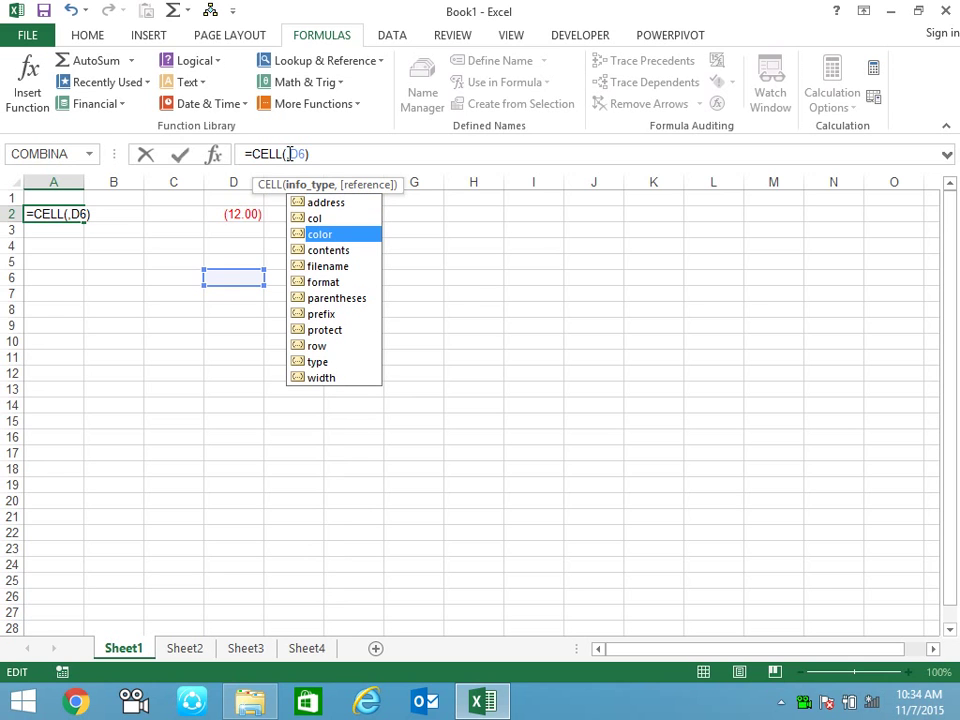
pyautogui.press('Tab')
pyautogui.press('Return')
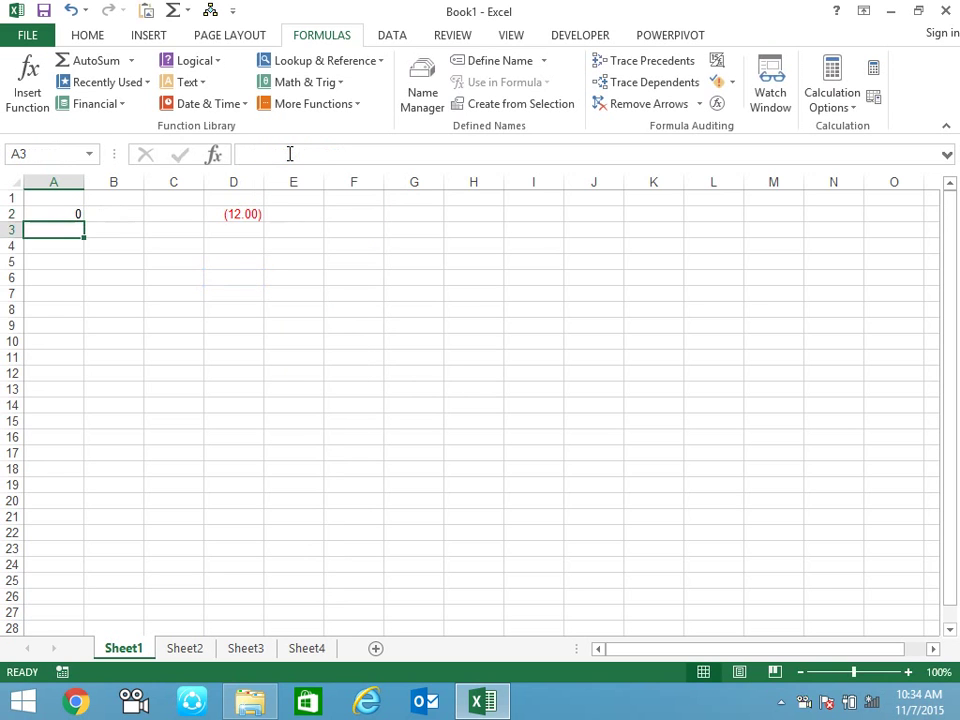
# - Repoint A2's CELL formula reference to D2 and re-enter it
pyautogui.press('Up')
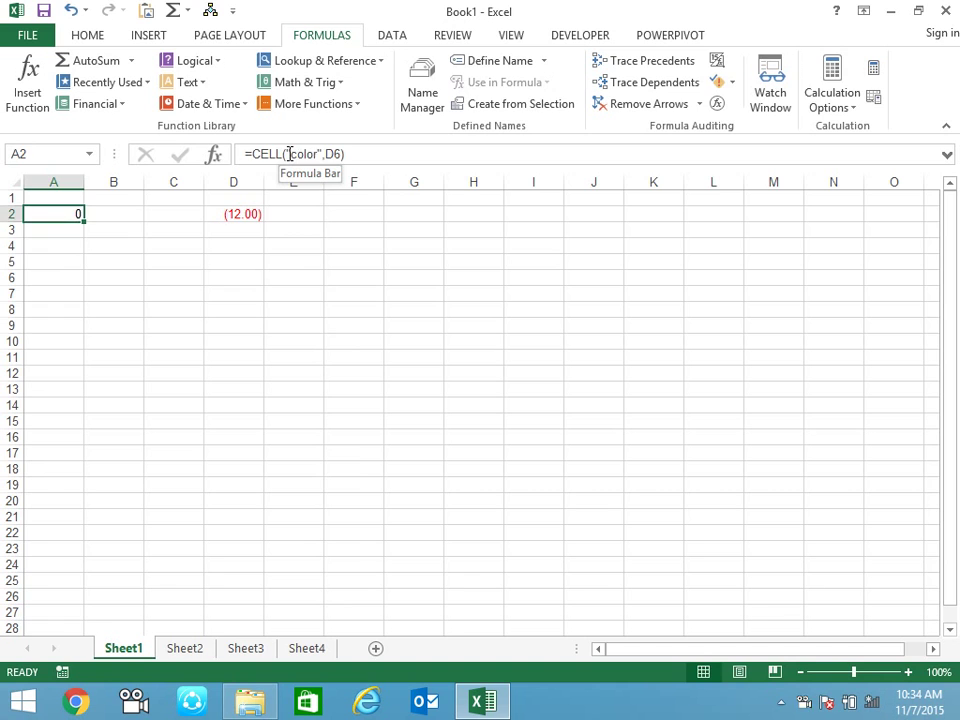
pyautogui.press('F2')
pyautogui.moveTo(260, 284)
pyautogui.mouseDown()
pyautogui.moveTo(268, 226)
pyautogui.moveTo(257, 212)
pyautogui.mouseUp()
pyautogui.press('Return')
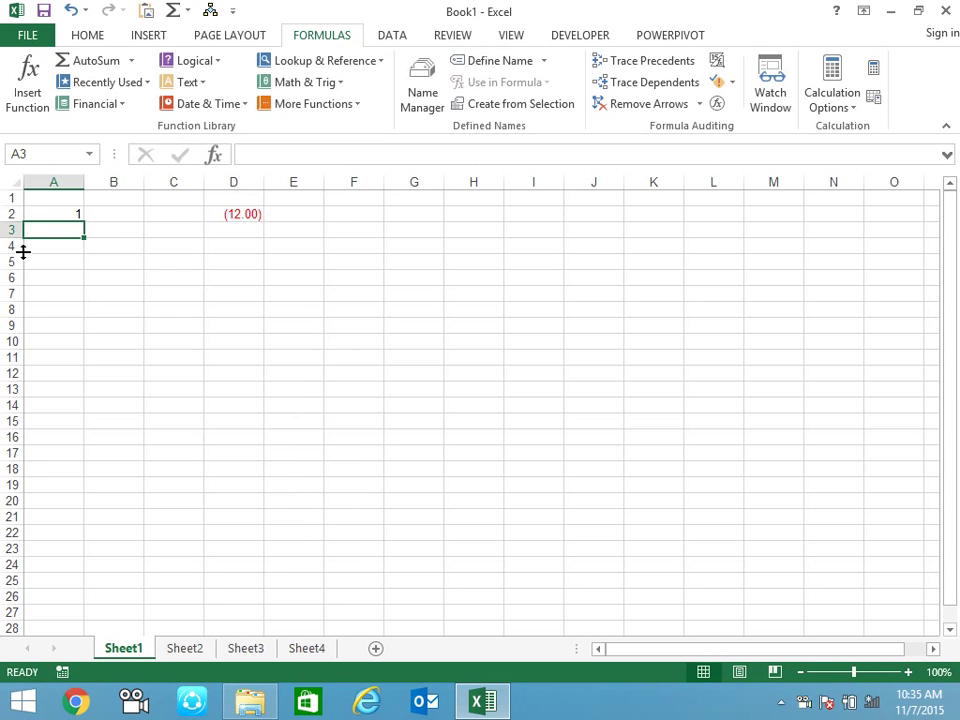
# - Begin rewriting A2 as a CELL formula using the "filename" info type
pyautogui.click(47, 213)
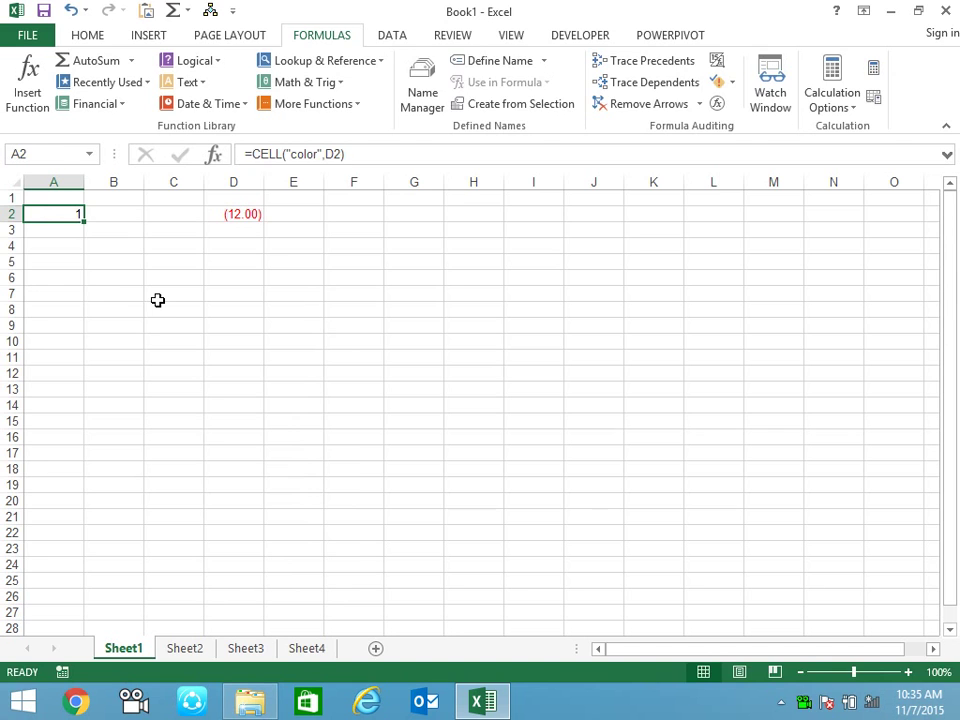
pyautogui.write('=cl')
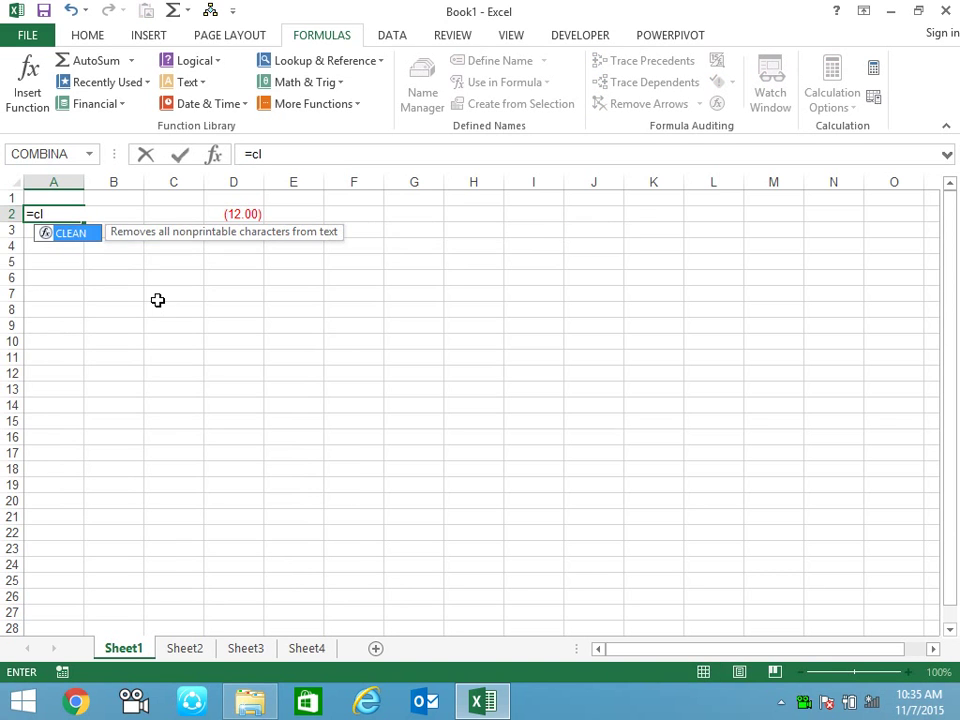
pyautogui.press('BackSpace')
pyautogui.press('Down')
pyautogui.press('Tab')
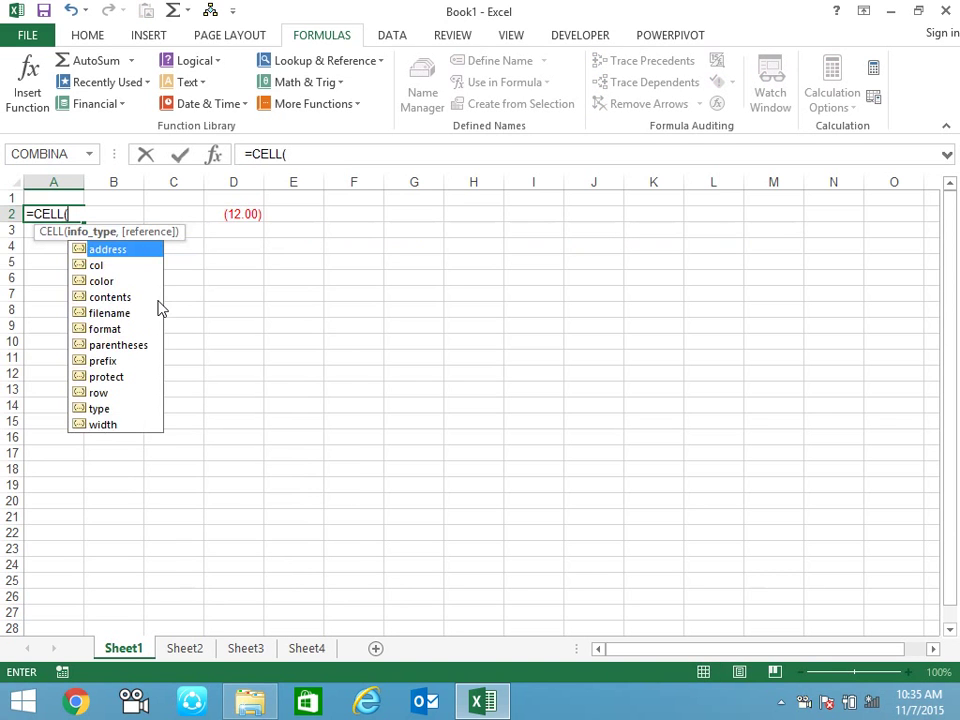
pyautogui.doubleClick(116, 314)
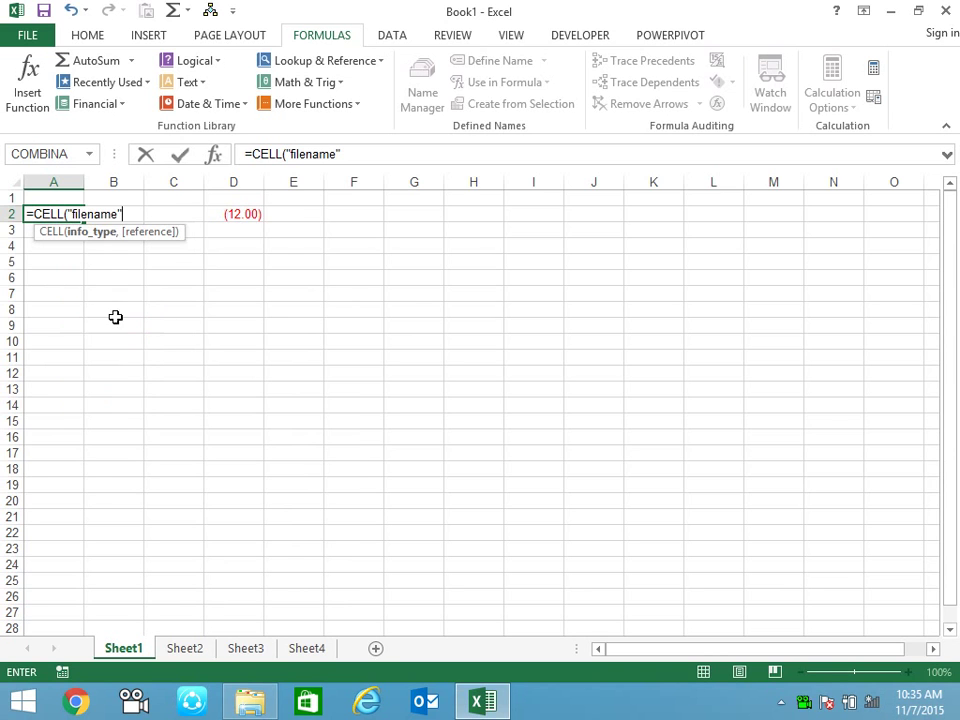
pyautogui.press('Escape')
pyautogui.click(253, 210)
# - Complete A2 as =CELL("filename",E2), re-enter it, and open Save As with F12
pyautogui.click(81, 216)
pyautogui.doubleClick(81, 216)
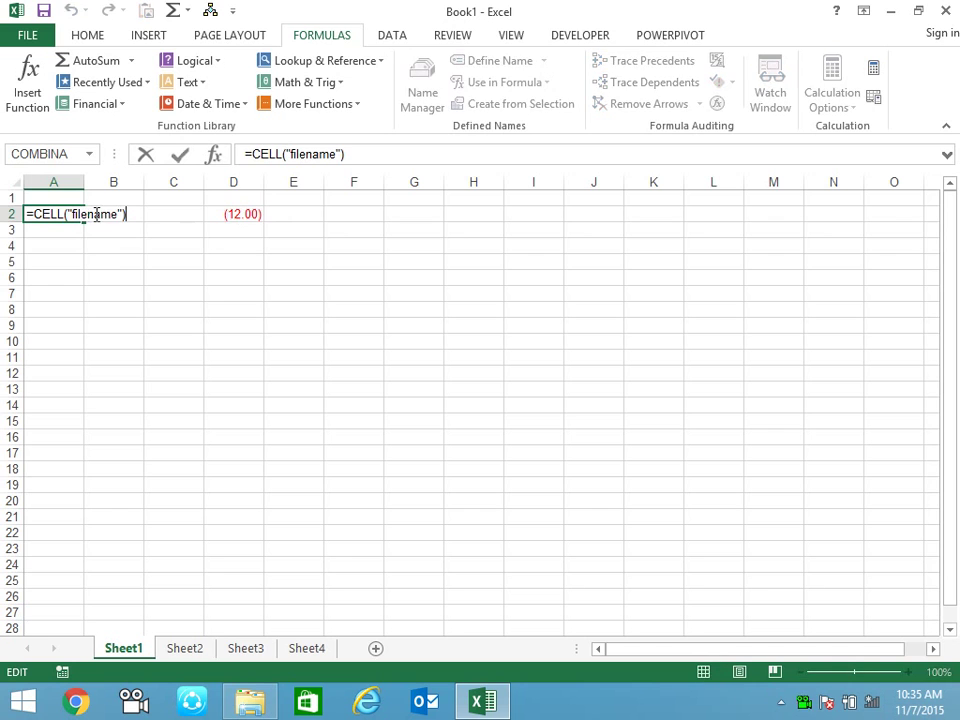
pyautogui.click(124, 214)
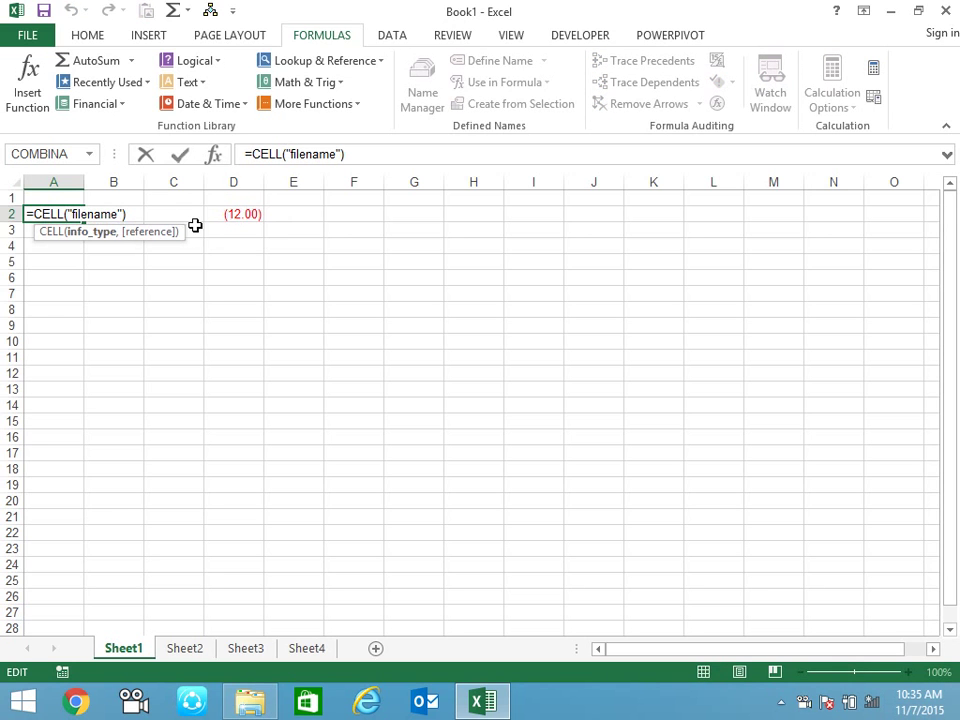
pyautogui.write(',')
pyautogui.click(287, 218)
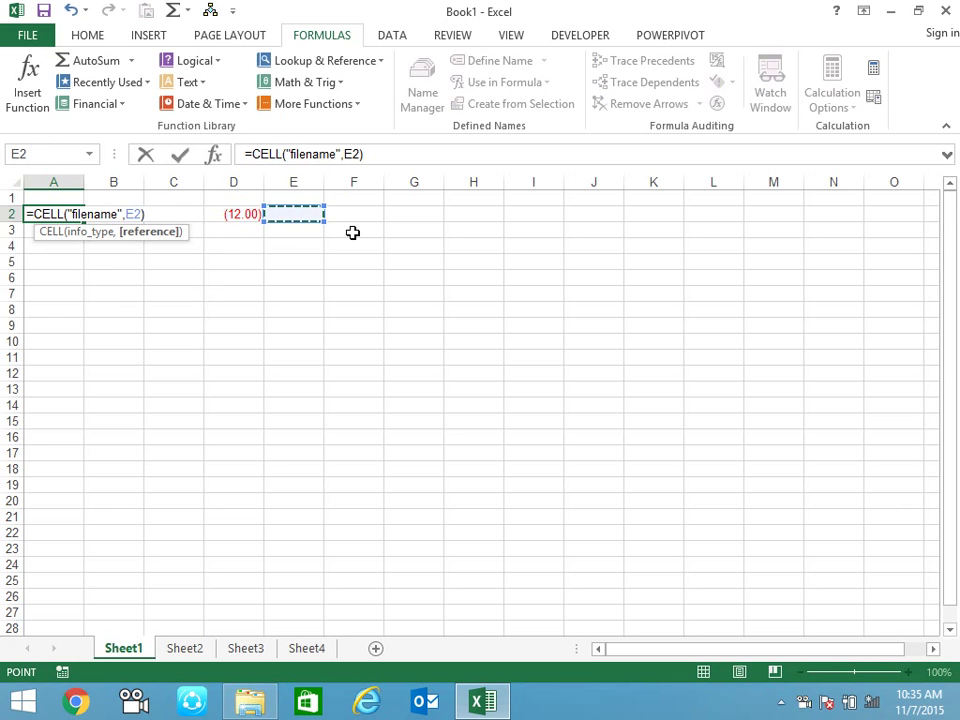
pyautogui.press('Return')
pyautogui.press('Up')
pyautogui.press('F2')
pyautogui.press('Return')
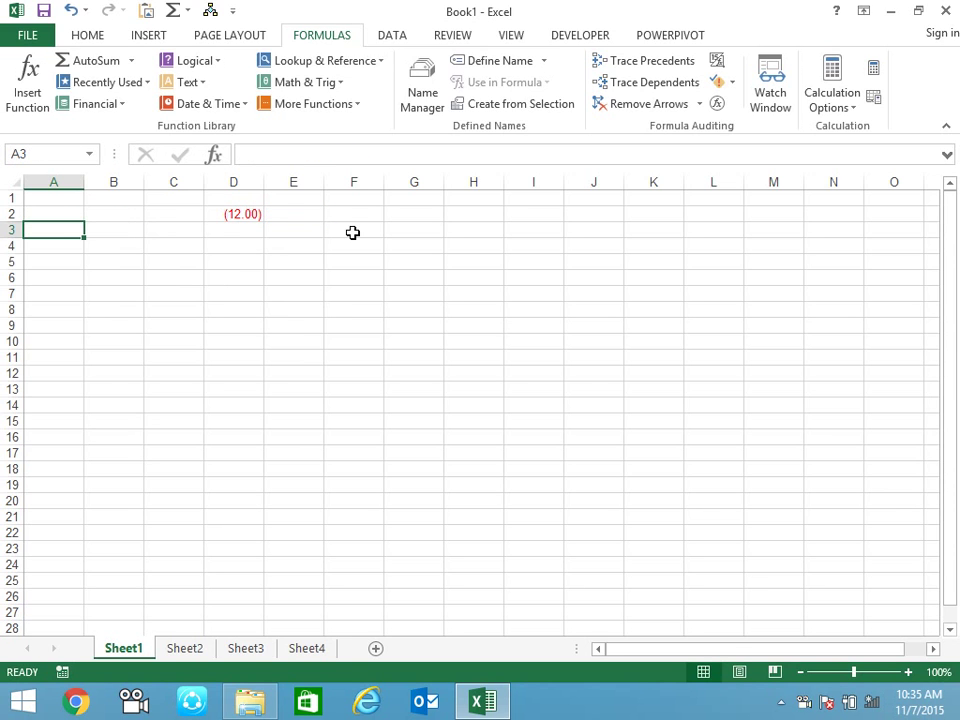
pyautogui.press('F12')
# - Save the workbook to the Desktop as Book1.xlsm and refresh A2 to show its path
pyautogui.click(110, 166)
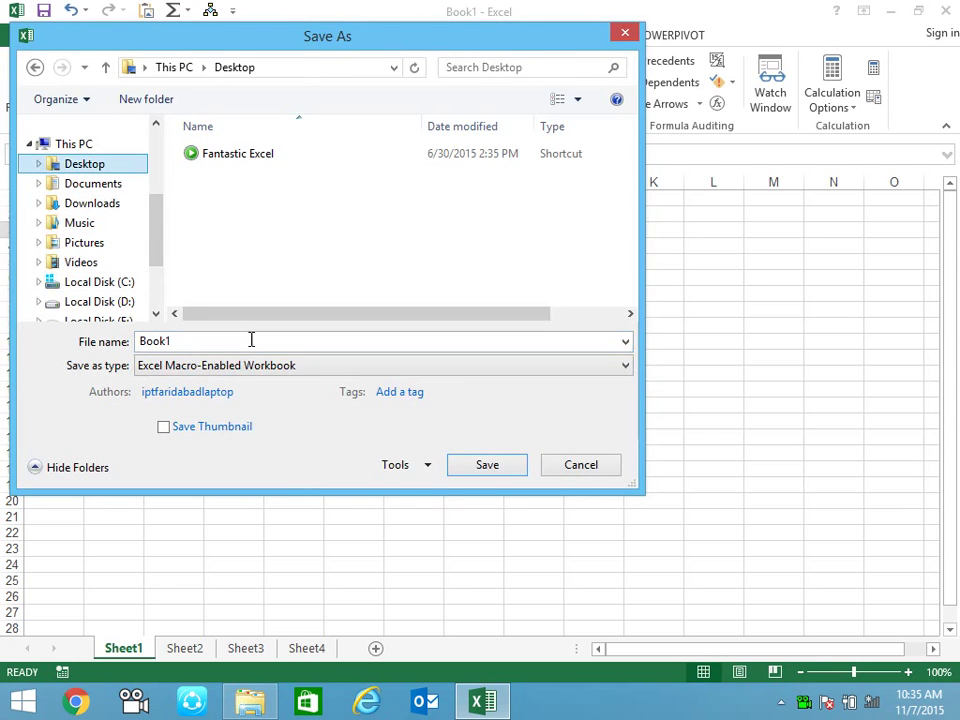
pyautogui.click(484, 466)
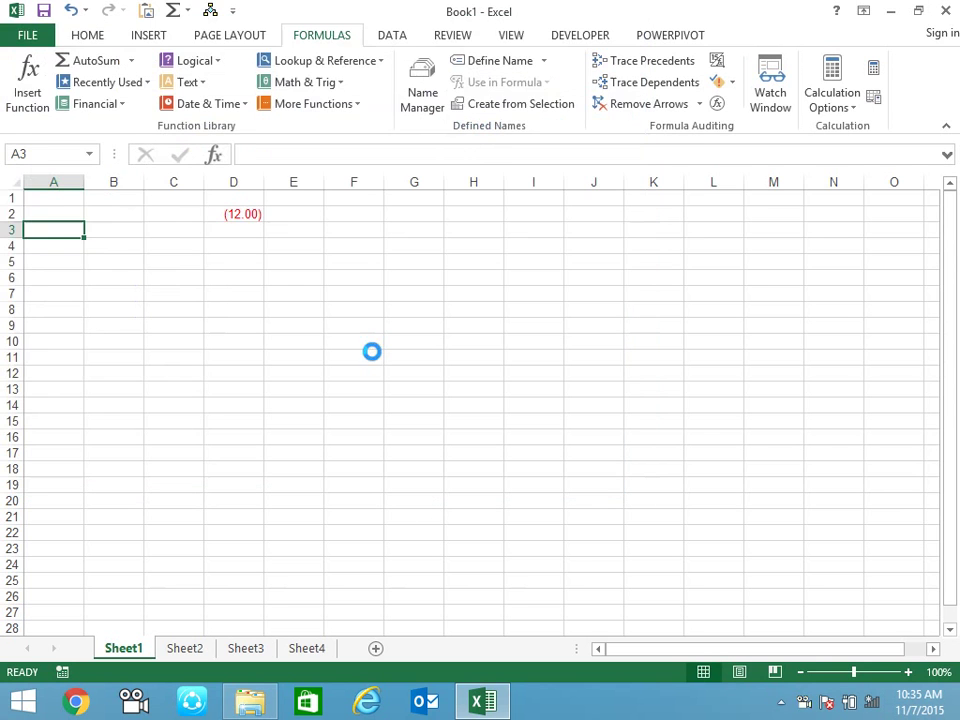
pyautogui.click(230, 215)
pyautogui.click(86, 214)
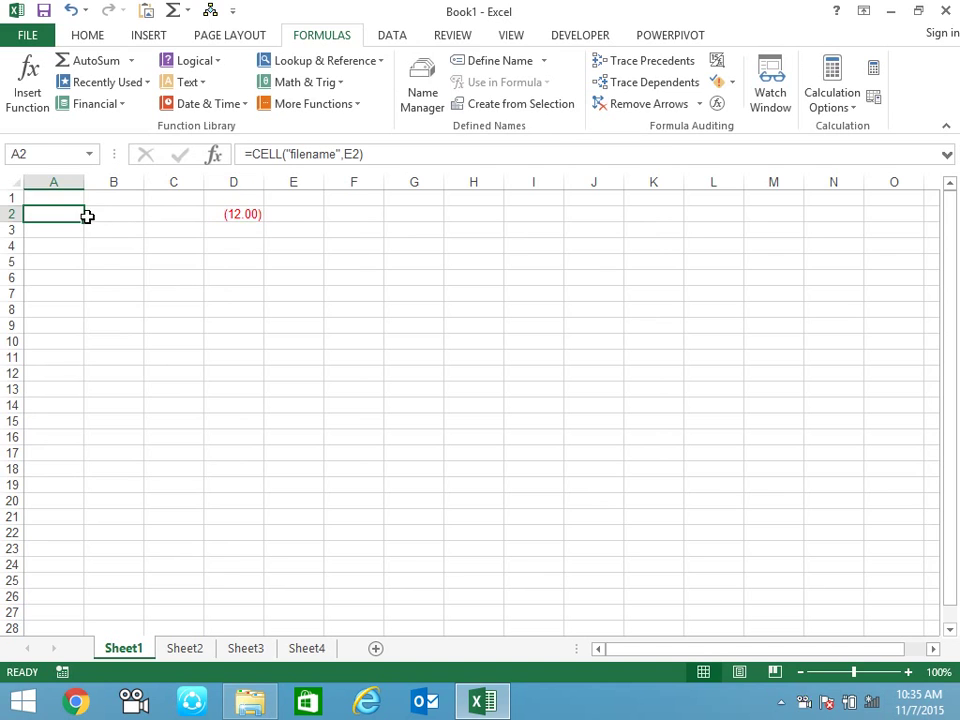
pyautogui.press('F2')
pyautogui.press('Return')
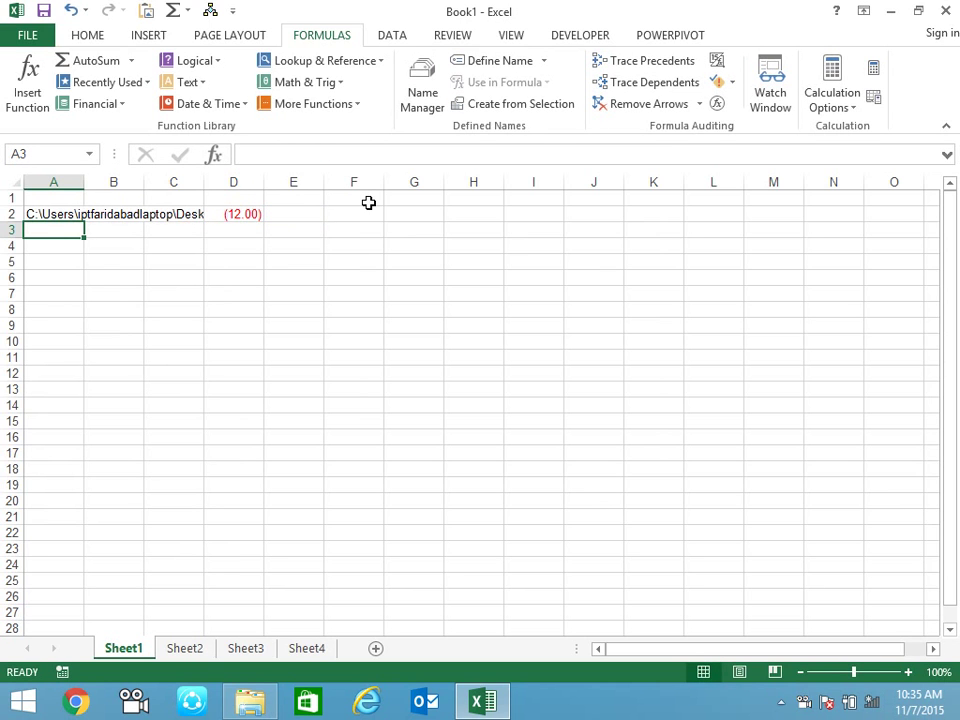
# - Autofit column A so the full path ending in [Book1.xlsm]Sheet1 is visible
pyautogui.click(200, 182)
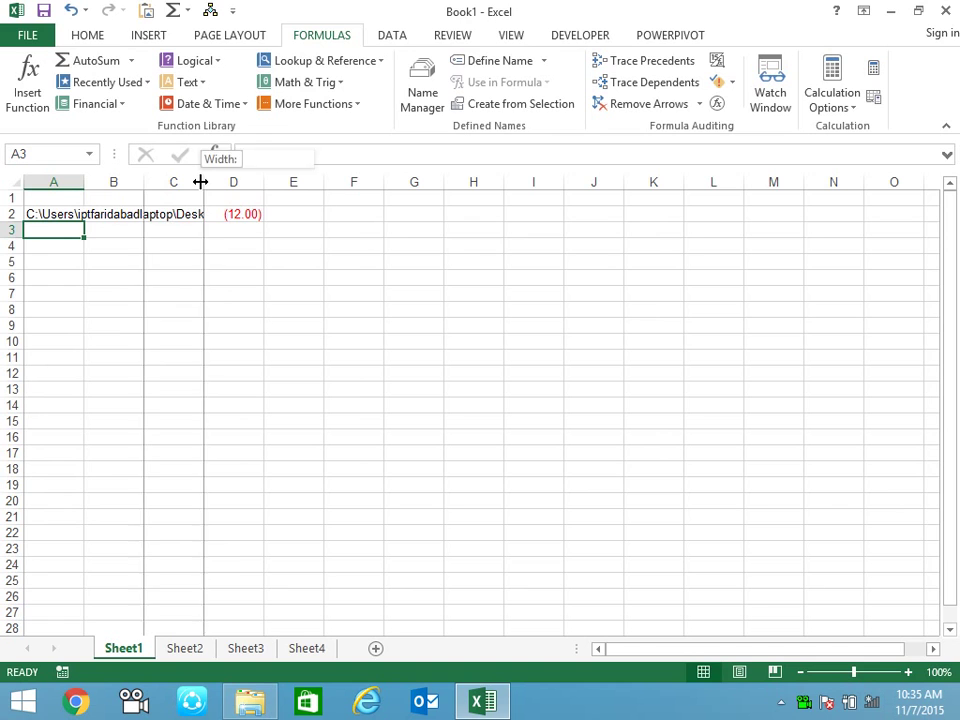
pyautogui.doubleClick(79, 186)
pyautogui.click(257, 326)
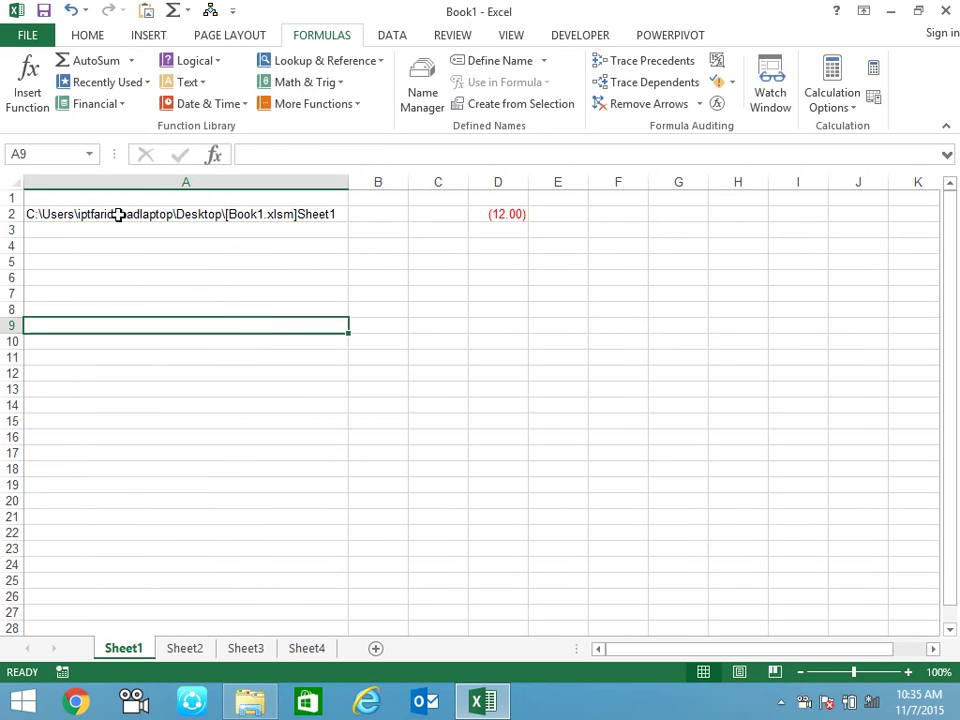
pyautogui.click(118, 214)
pyautogui.click(215, 245)
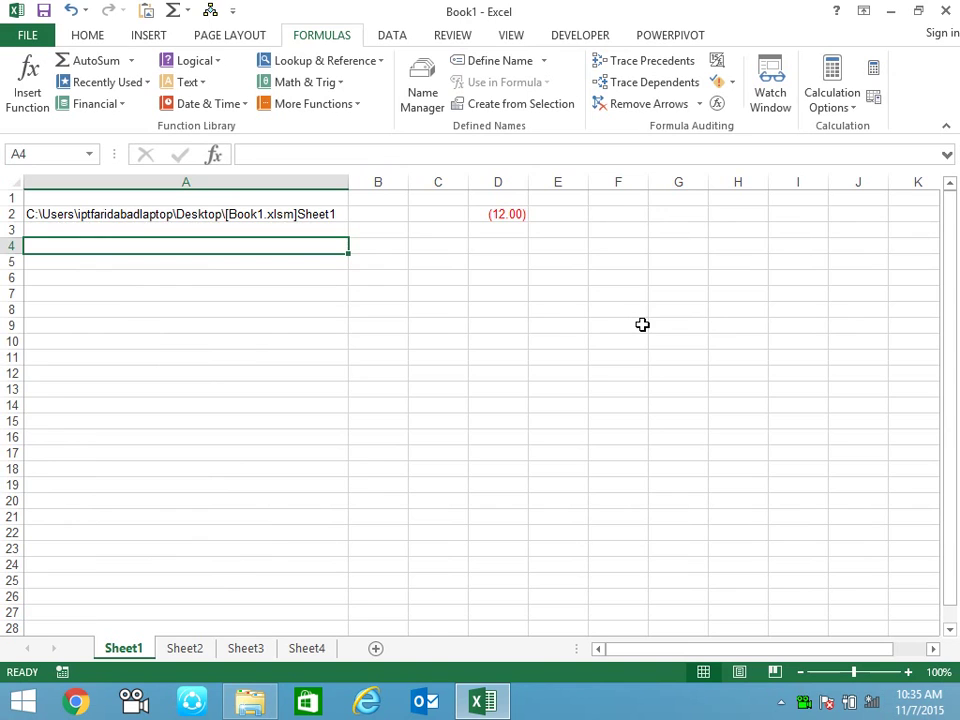
# - Start =CELL("type" in A4 by picking CELL and the type option from autocomplete
pyautogui.write('=ce')
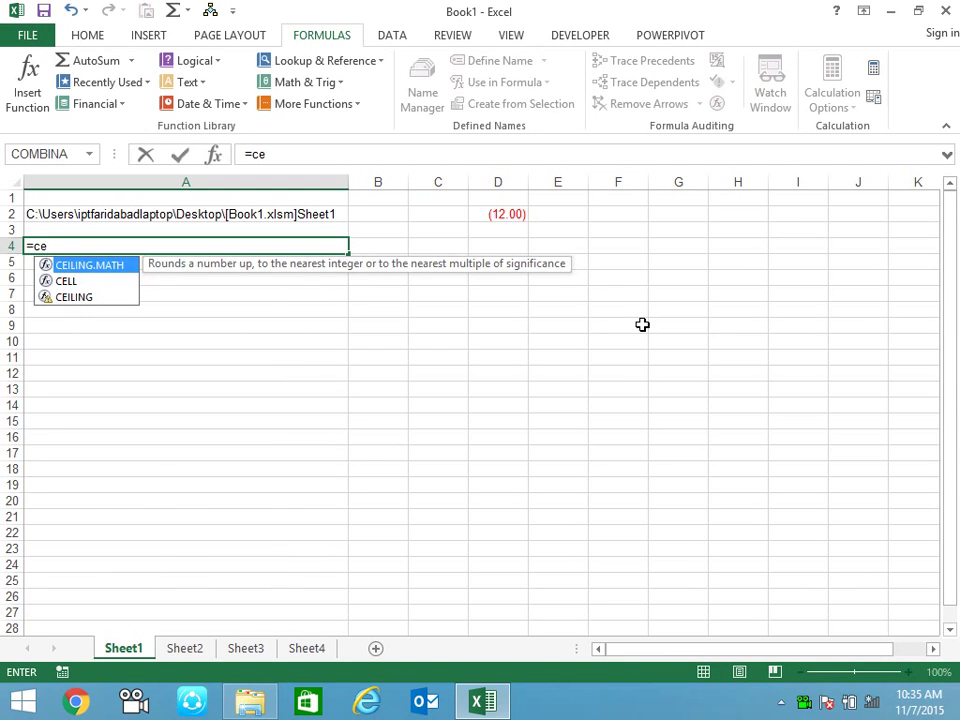
pyautogui.press('Down')
pyautogui.press('Tab')
pyautogui.press('Down')
pyautogui.press('Down')
pyautogui.press('Down')
pyautogui.press('Down')
pyautogui.press('Down')
pyautogui.press('Down')
pyautogui.press('Down')
pyautogui.press('Down')
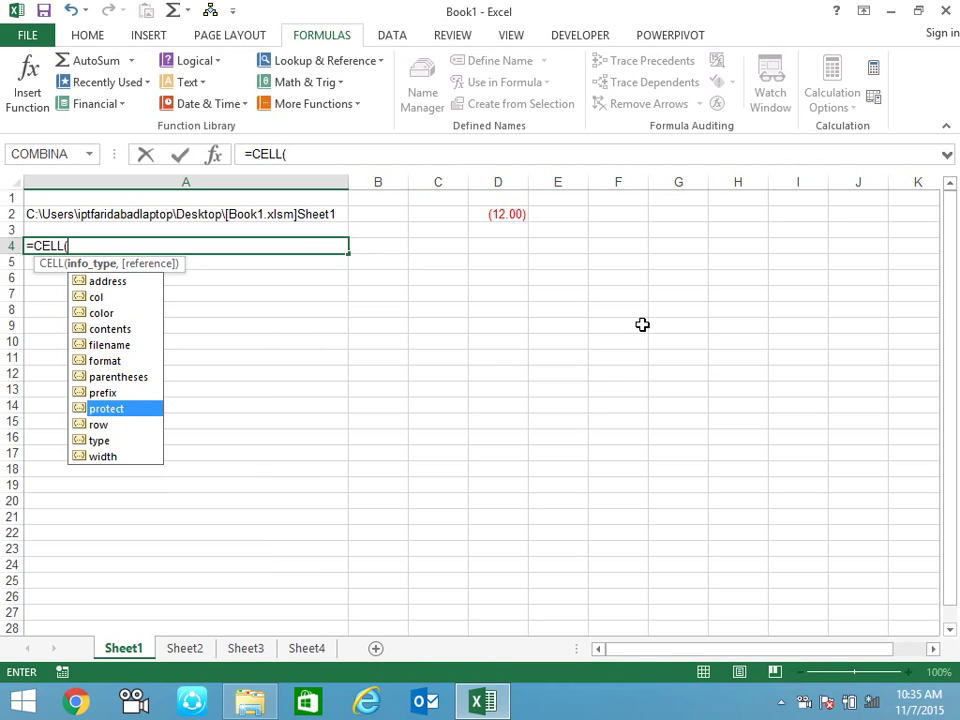
pyautogui.press('Down')
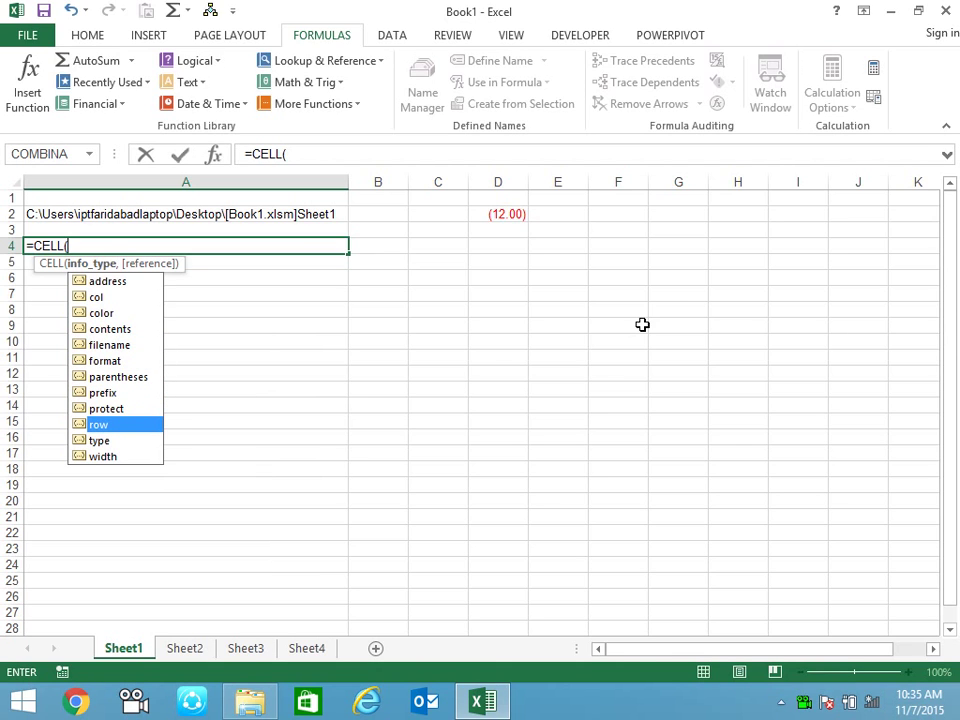
pyautogui.press('Down')
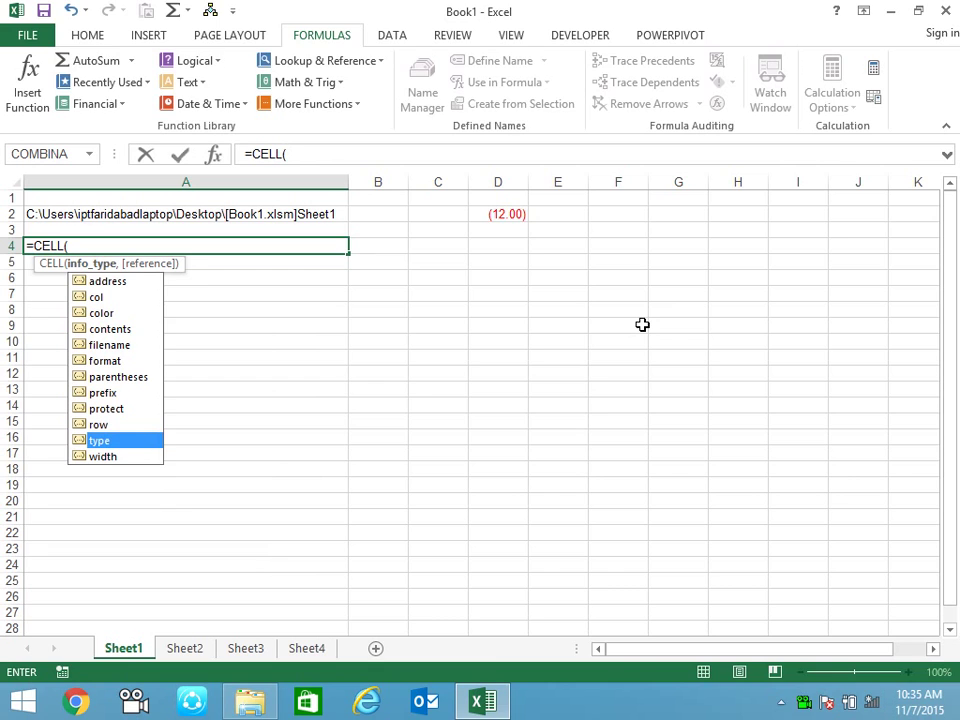
pyautogui.press('Tab')
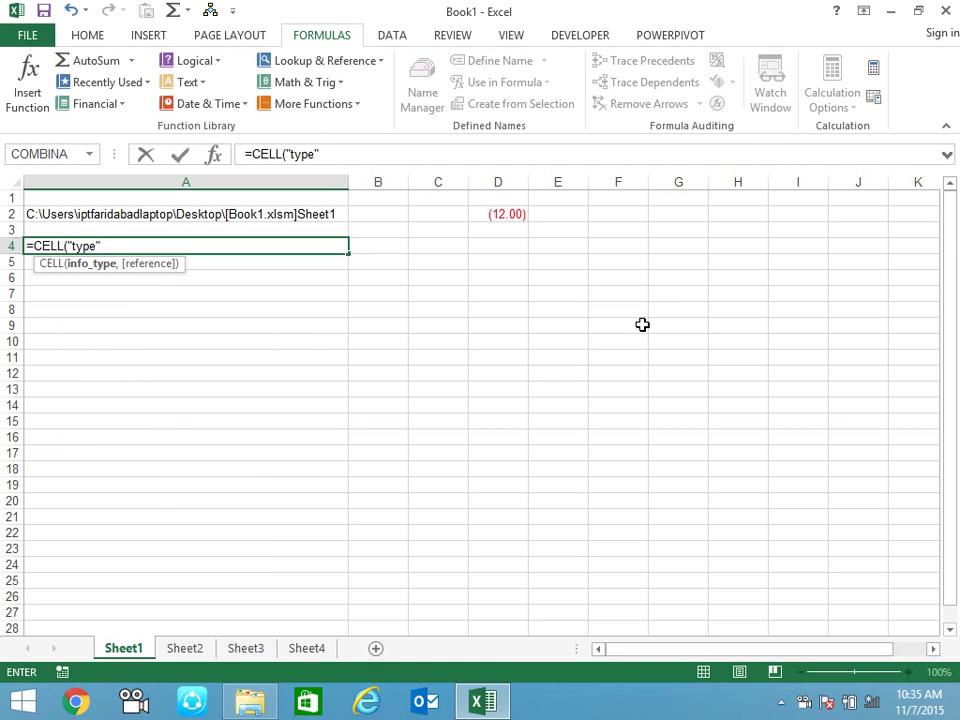
pyautogui.click(514, 213)
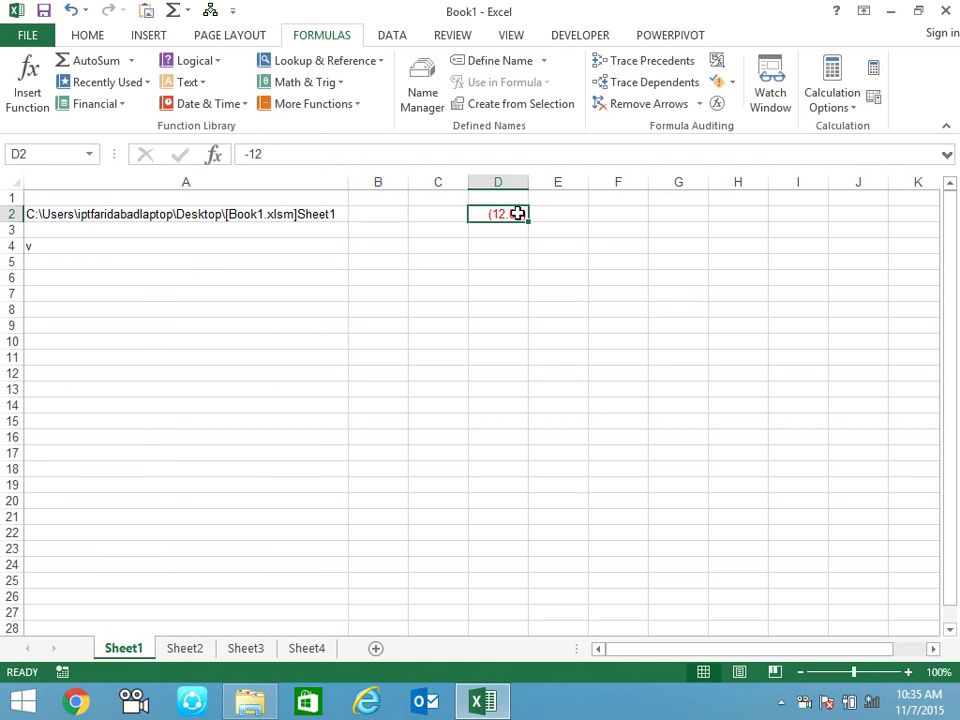
# - Add D2 as the reference so A4 holds =CELL("type",D2), returning v
pyautogui.click(124, 240)
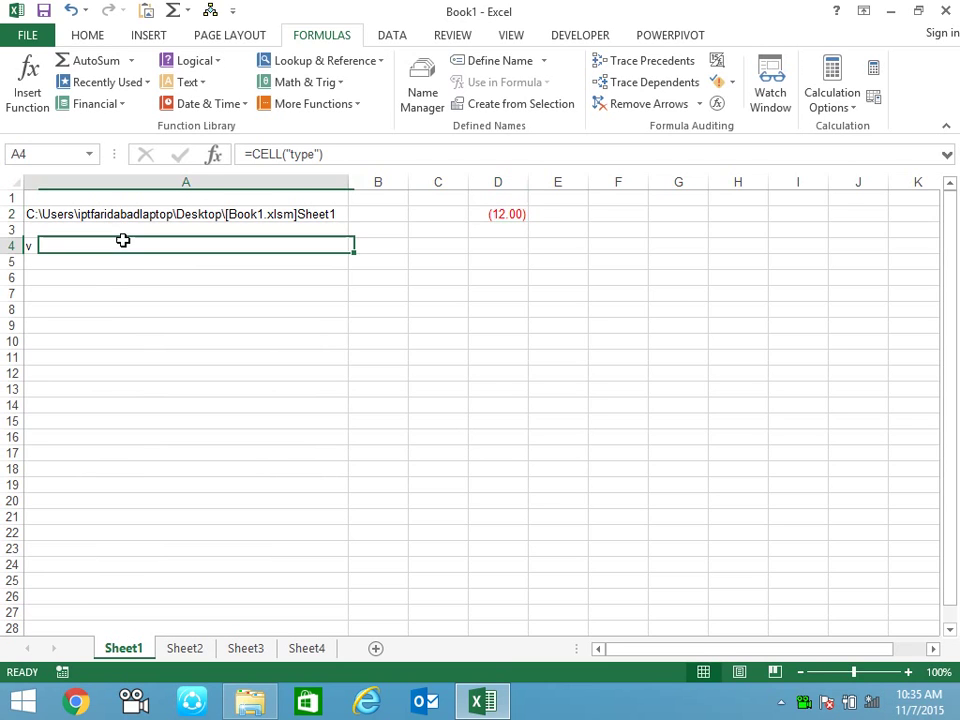
pyautogui.press('F2')
pyautogui.press('Left')
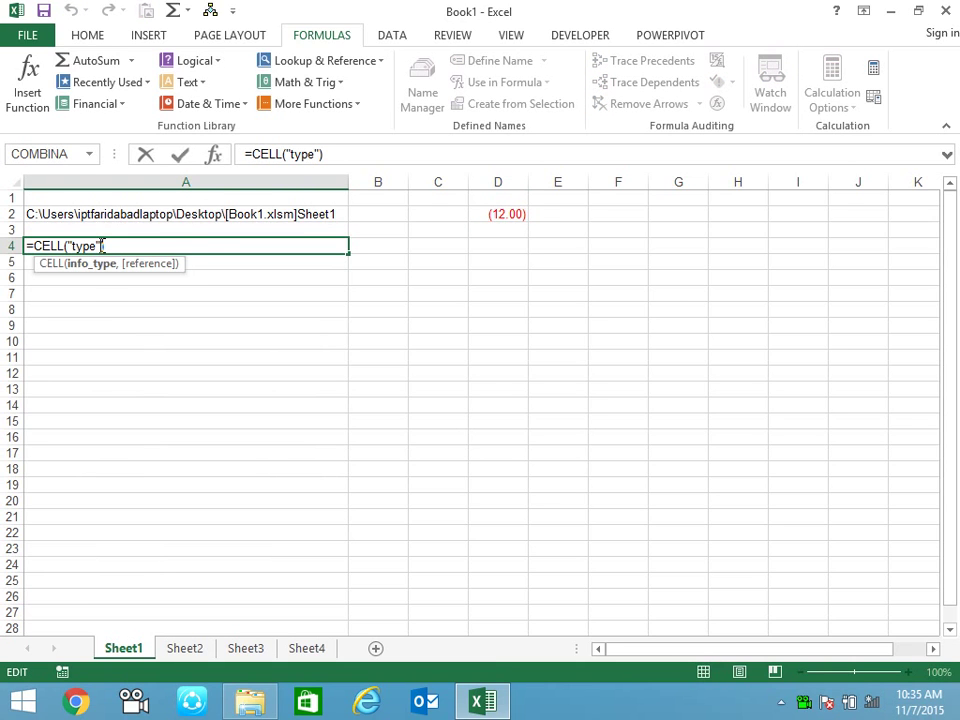
pyautogui.write(',')
pyautogui.click(506, 212)
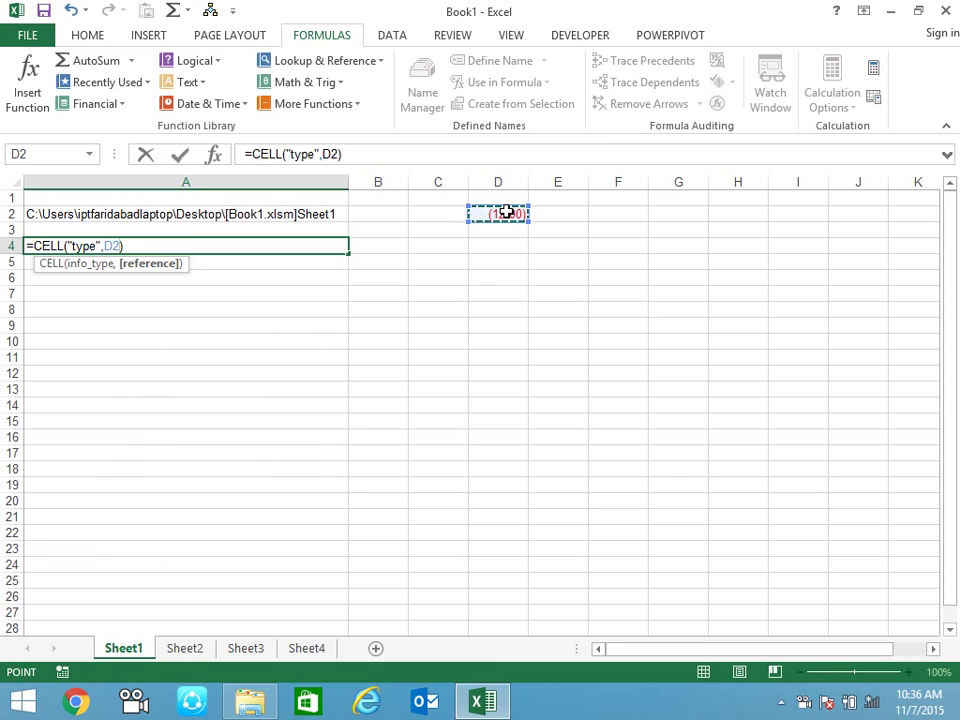
pyautogui.press('Return')
pyautogui.press('Up')
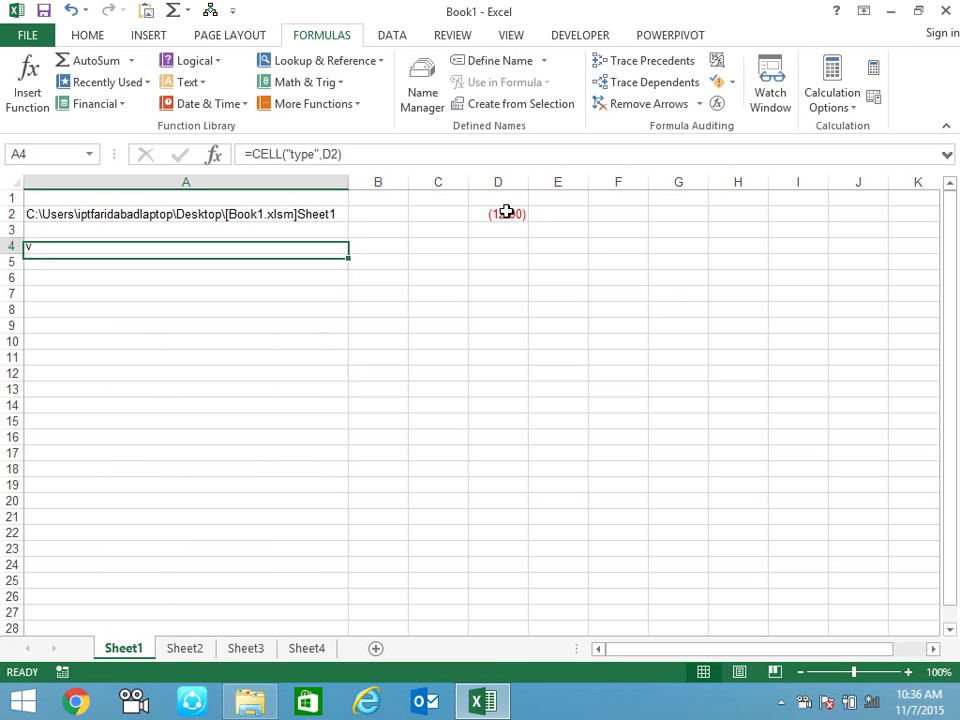
pyautogui.press('F2')
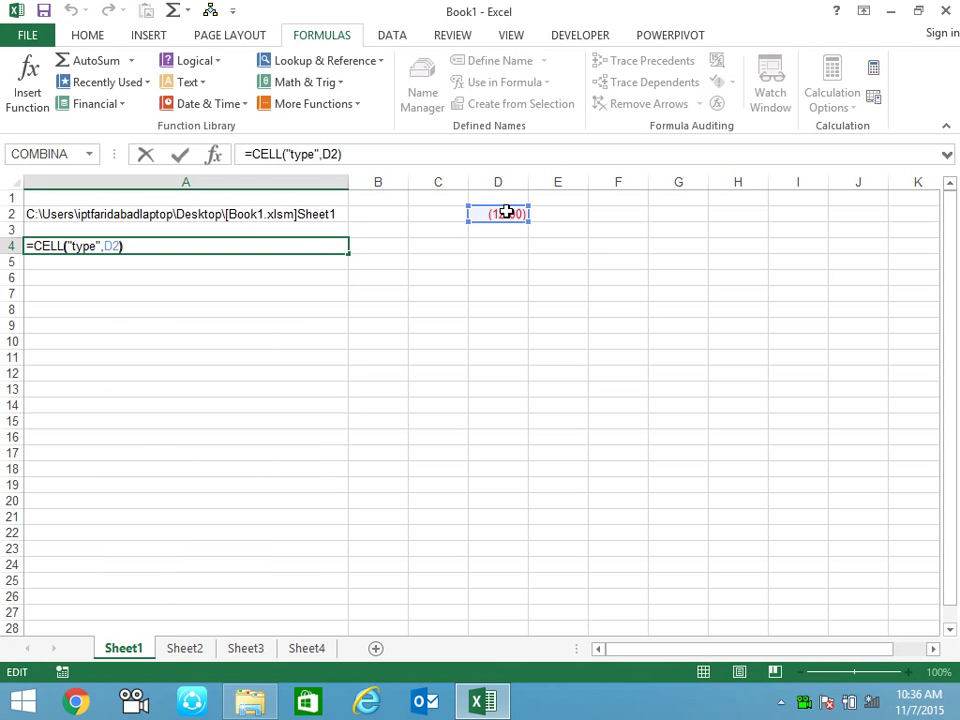
pyautogui.press('Escape')
pyautogui.press('F2')
# - Open the CELL help article from Function Arguments and dismiss the can't-connect warning
pyautogui.click(213, 155)
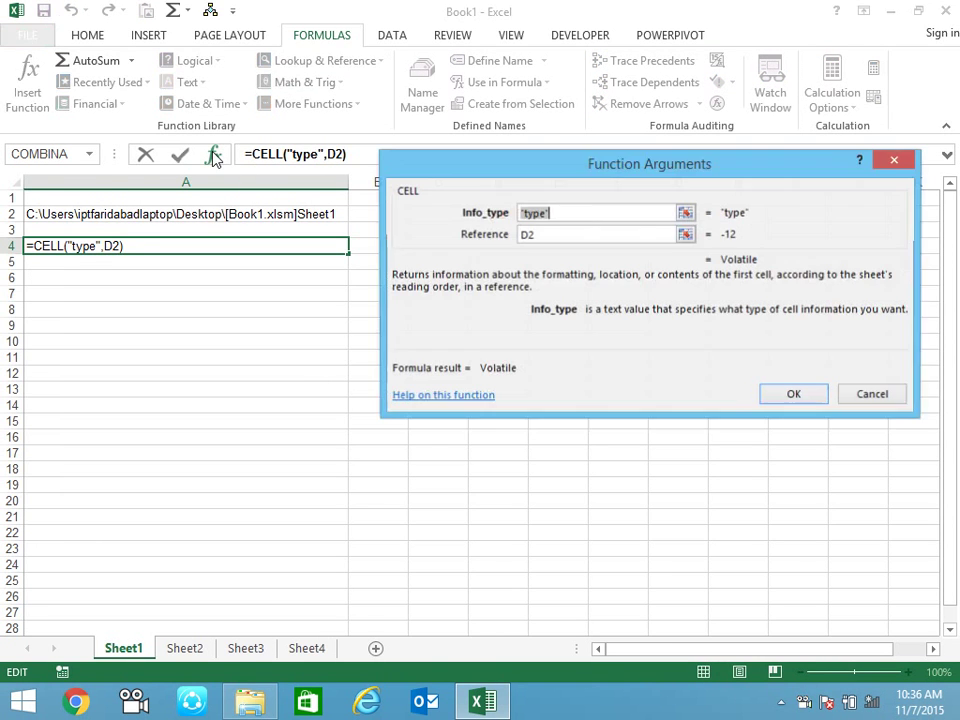
pyautogui.click(489, 397)
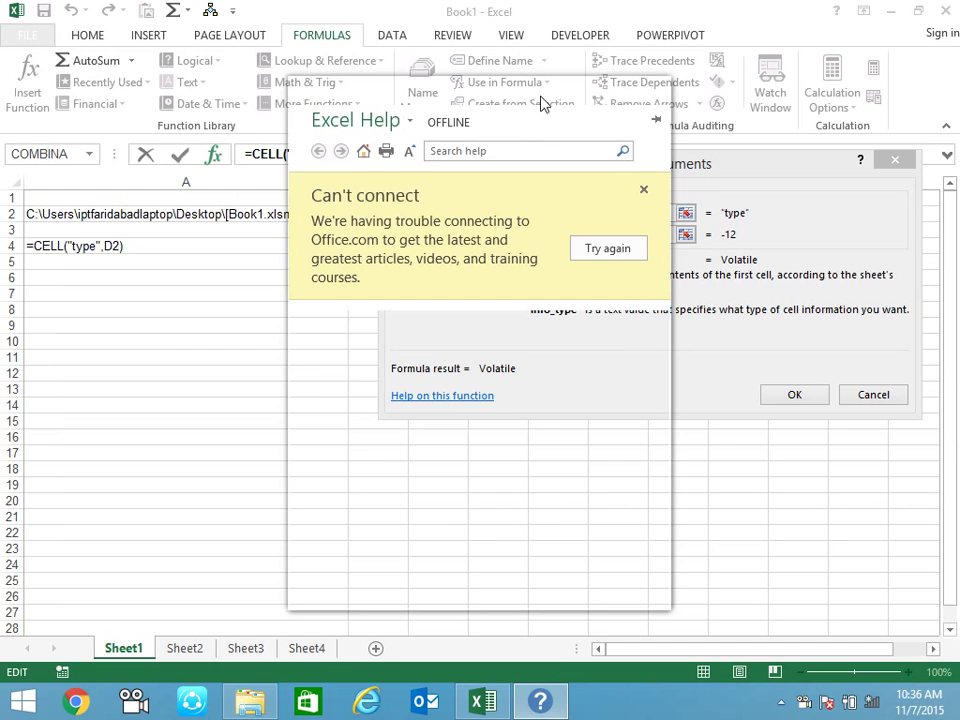
pyautogui.moveTo(543, 105); pyautogui.dragTo(438, 63)
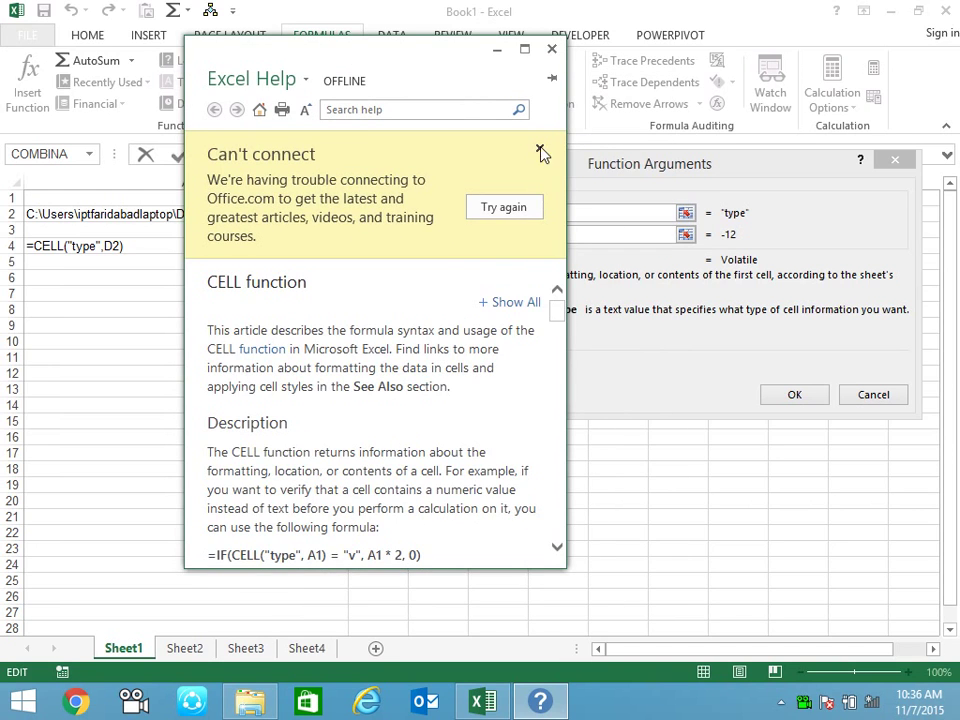
pyautogui.click(540, 151)
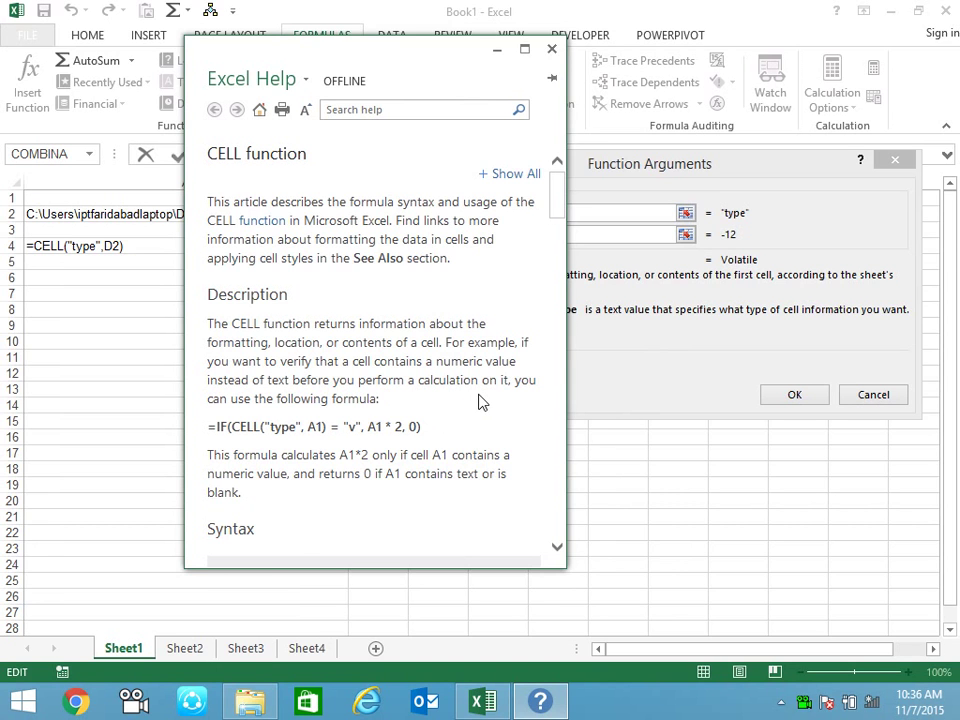
# - Highlight the info_type descriptions for address, col, color, contents and filename
pyautogui.scroll(-3, 478, 401)
pyautogui.scroll(-3, 480, 394)
pyautogui.scroll(-3, 480, 403)
pyautogui.scroll(-3, 435, 379)
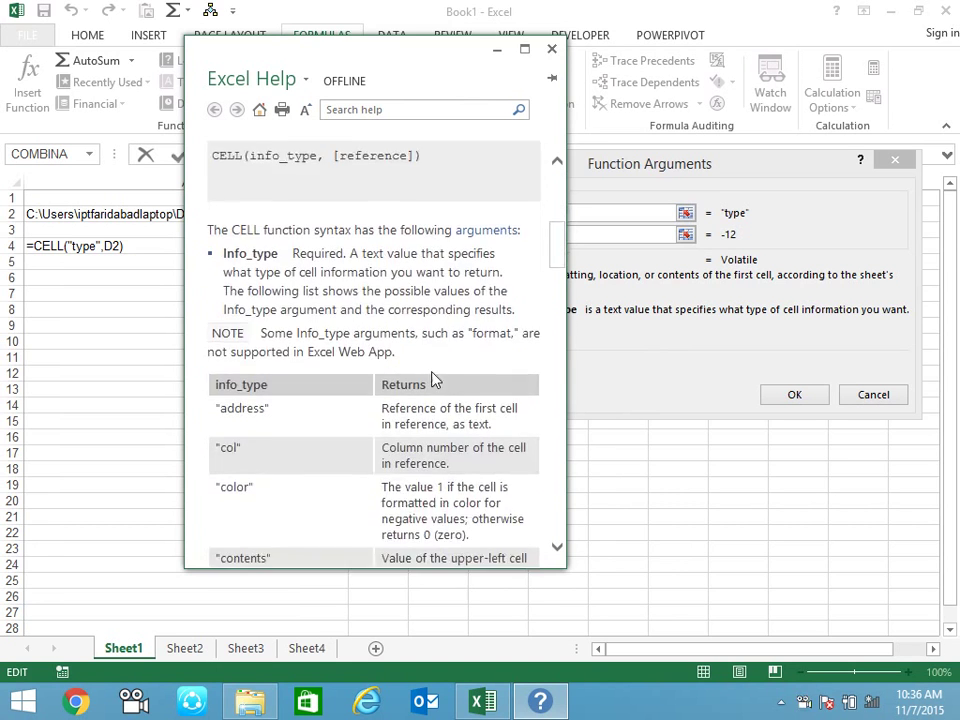
pyautogui.scroll(-4, 430, 370)
pyautogui.moveTo(384, 219); pyautogui.dragTo(508, 238)
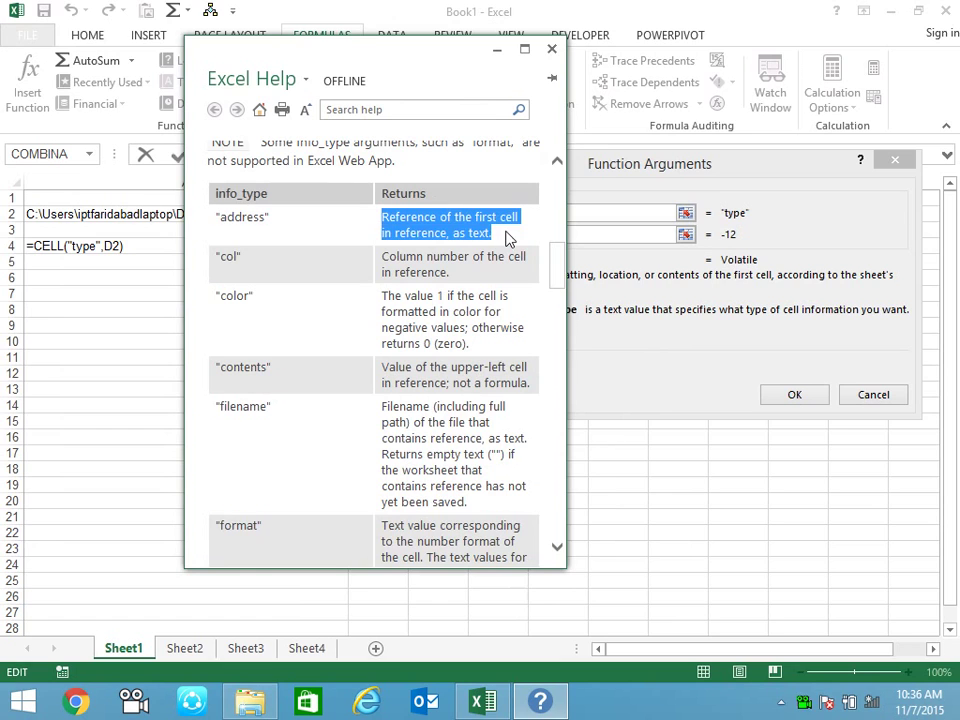
pyautogui.click(397, 256)
pyautogui.moveTo(383, 256); pyautogui.dragTo(513, 269)
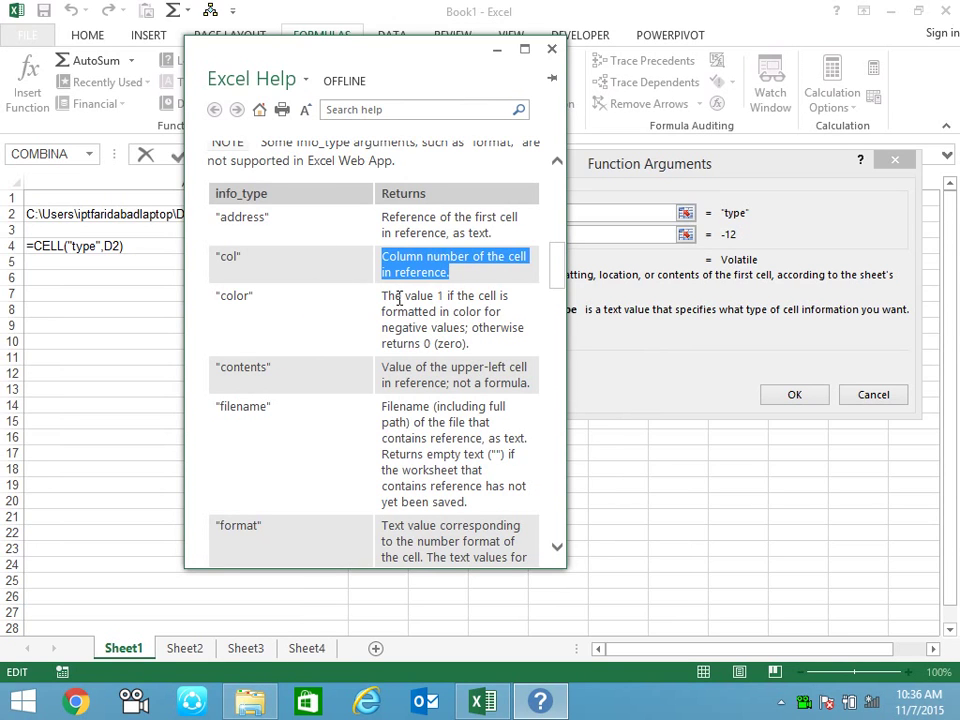
pyautogui.moveTo(383, 296); pyautogui.dragTo(446, 298)
pyautogui.click(467, 330)
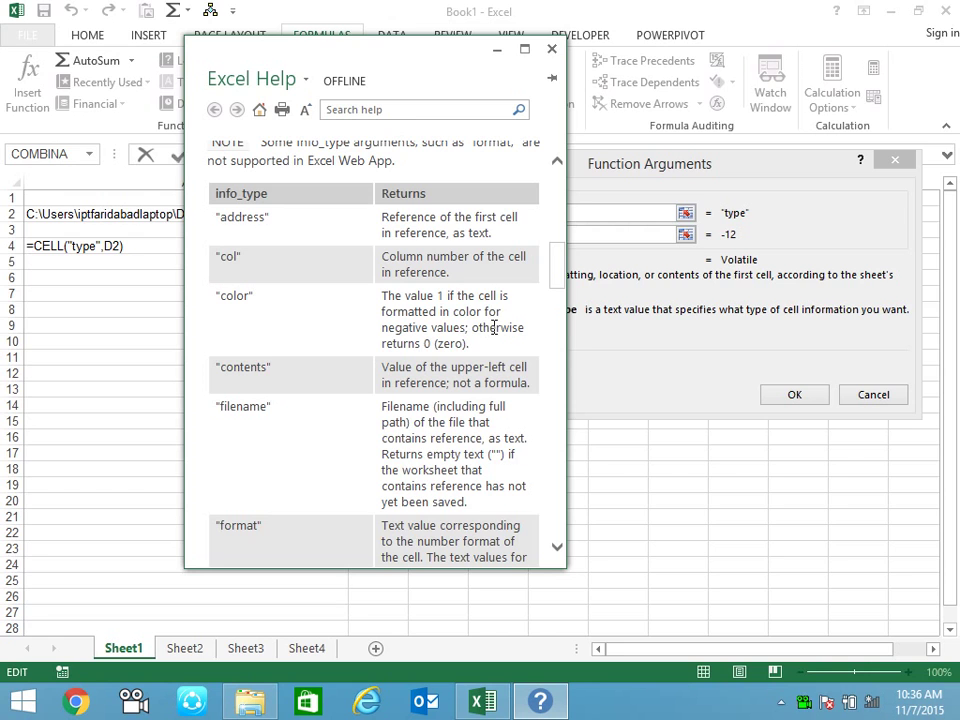
pyautogui.moveTo(472, 330); pyautogui.dragTo(470, 345)
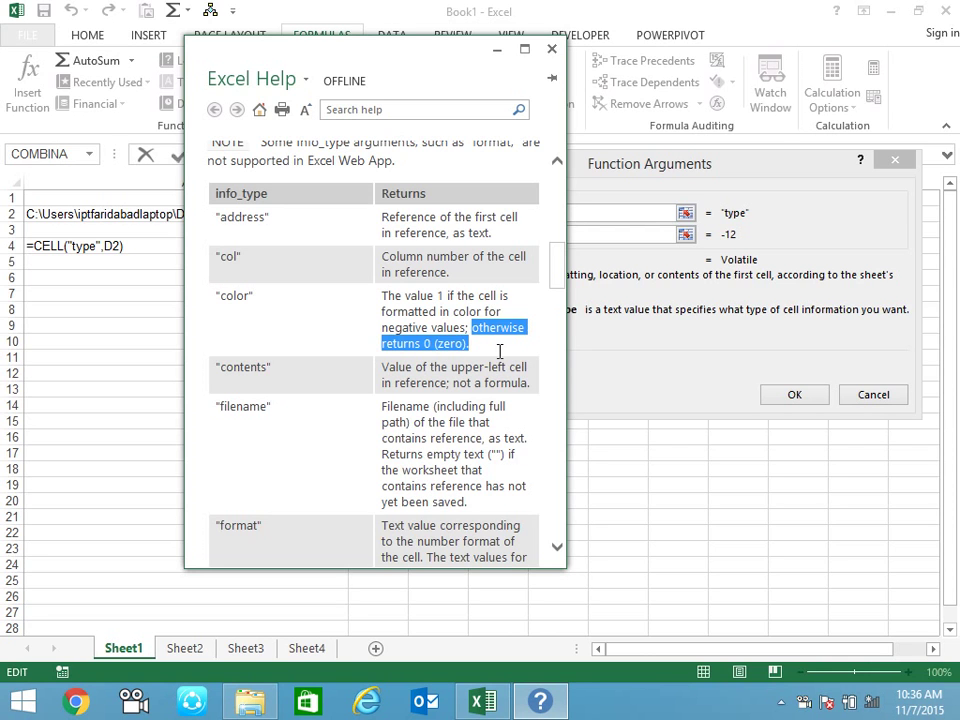
pyautogui.scroll(-1, 440, 355)
pyautogui.tripleClick(403, 309)
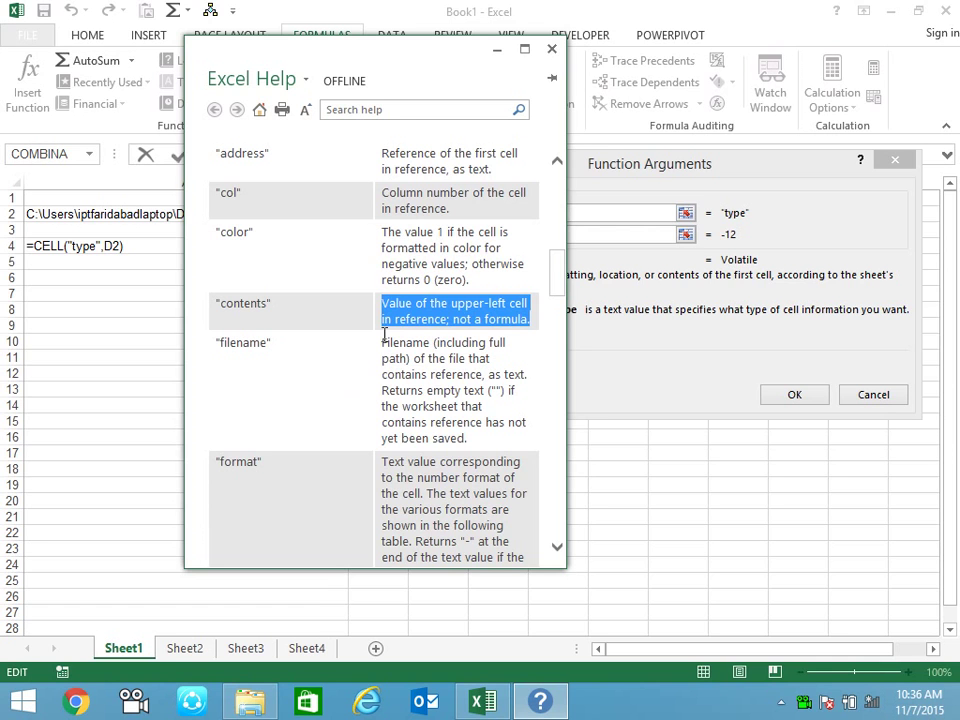
pyautogui.moveTo(382, 343); pyautogui.dragTo(486, 447)
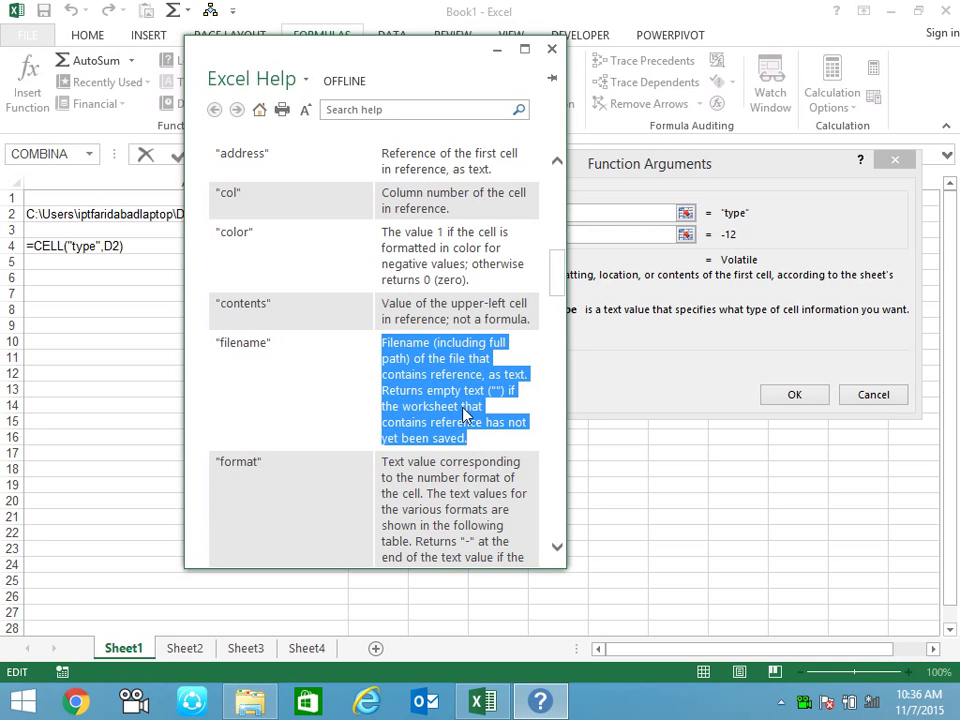
pyautogui.scroll(-2, 461, 392)
pyautogui.scroll(-1, 440, 383)
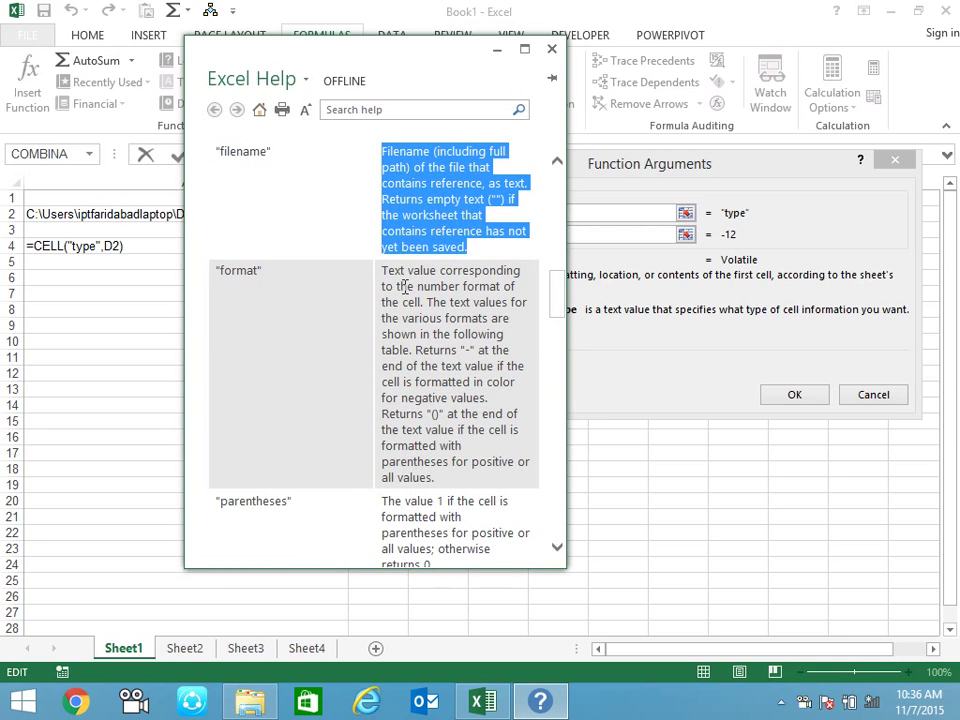
# - Highlight the 'number format' wording in the format info_type description
pyautogui.click(392, 272)
pyautogui.moveTo(417, 286); pyautogui.dragTo(503, 288)
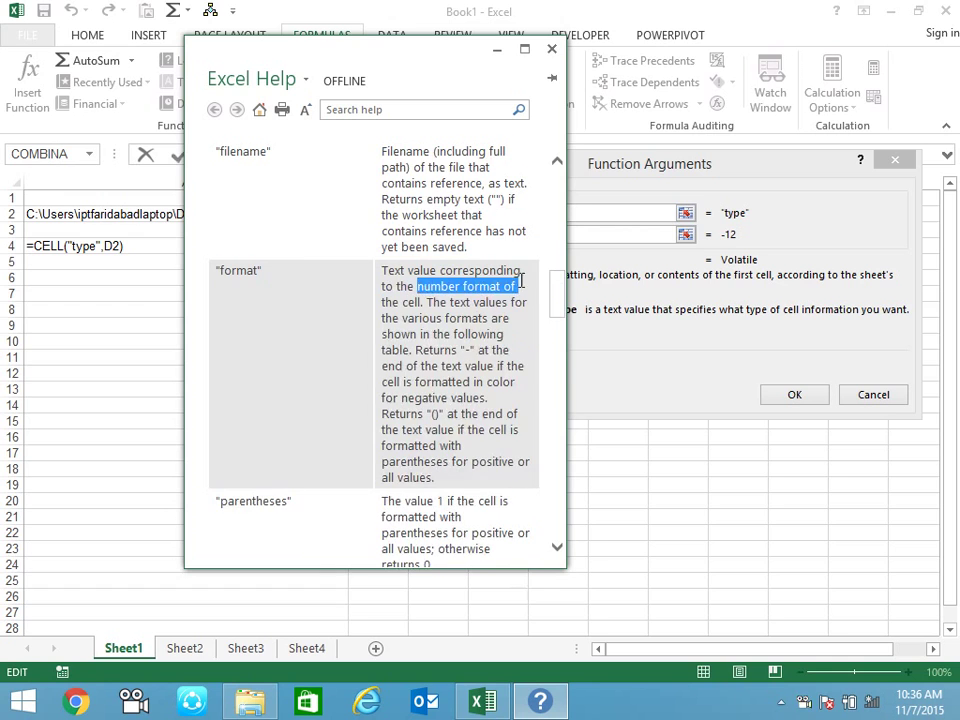
pyautogui.click(497, 301)
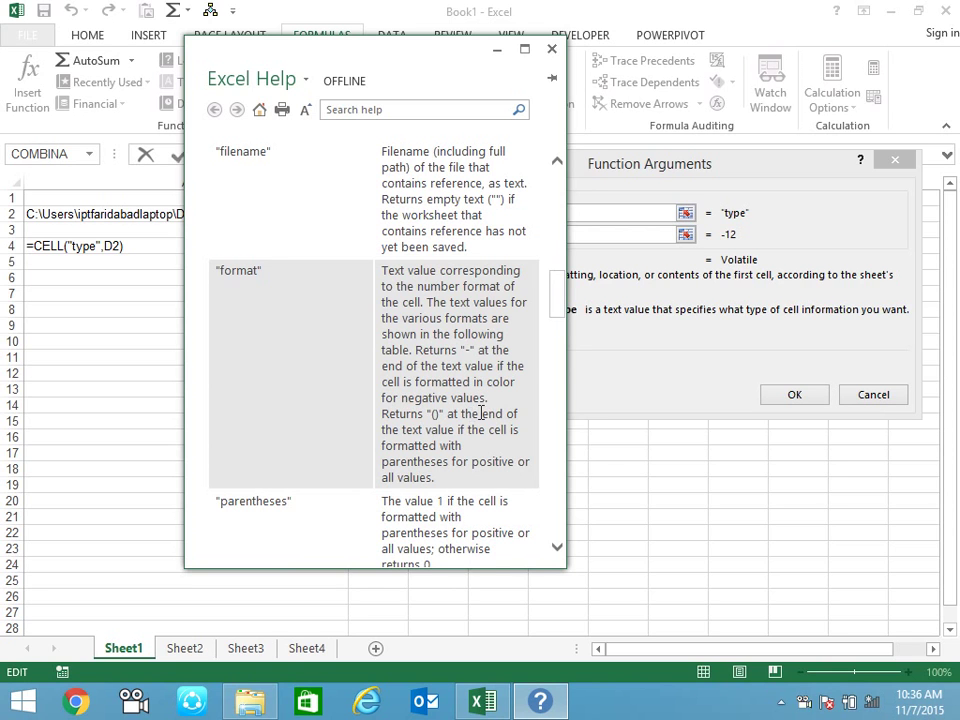
pyautogui.scroll(-2, 471, 413)
pyautogui.scroll(-3, 460, 330)
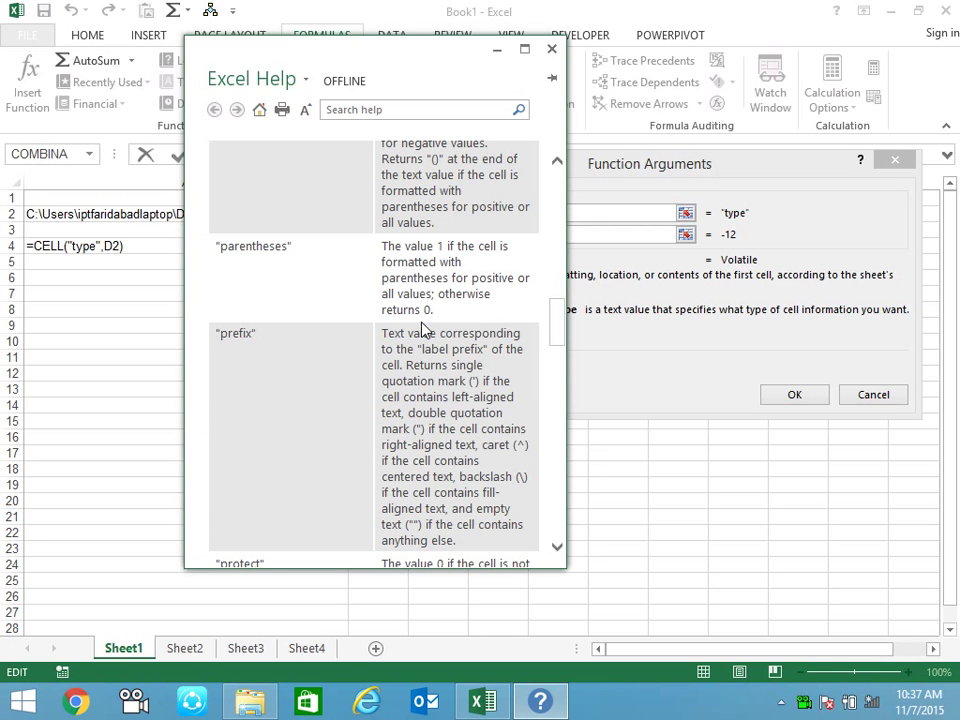
pyautogui.scroll(-3, 422, 330)
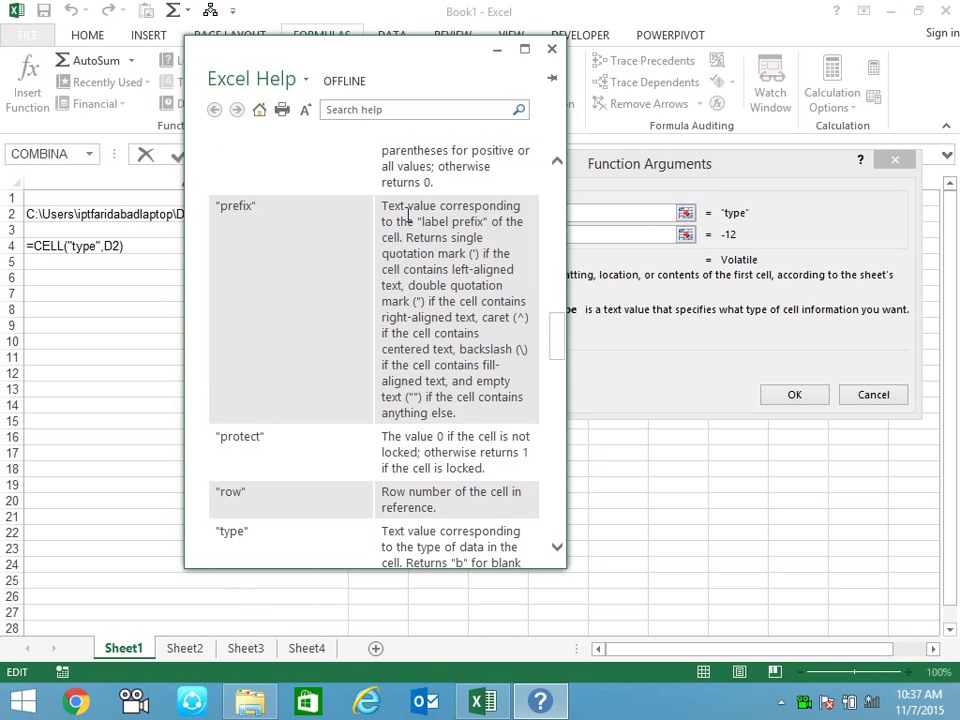
# - Read on through the prefix, protect and type descriptions, highlighting key phrases
pyautogui.moveTo(396, 221); pyautogui.dragTo(507, 221)
pyautogui.click(489, 278)
pyautogui.moveTo(467, 267); pyautogui.dragTo(503, 286)
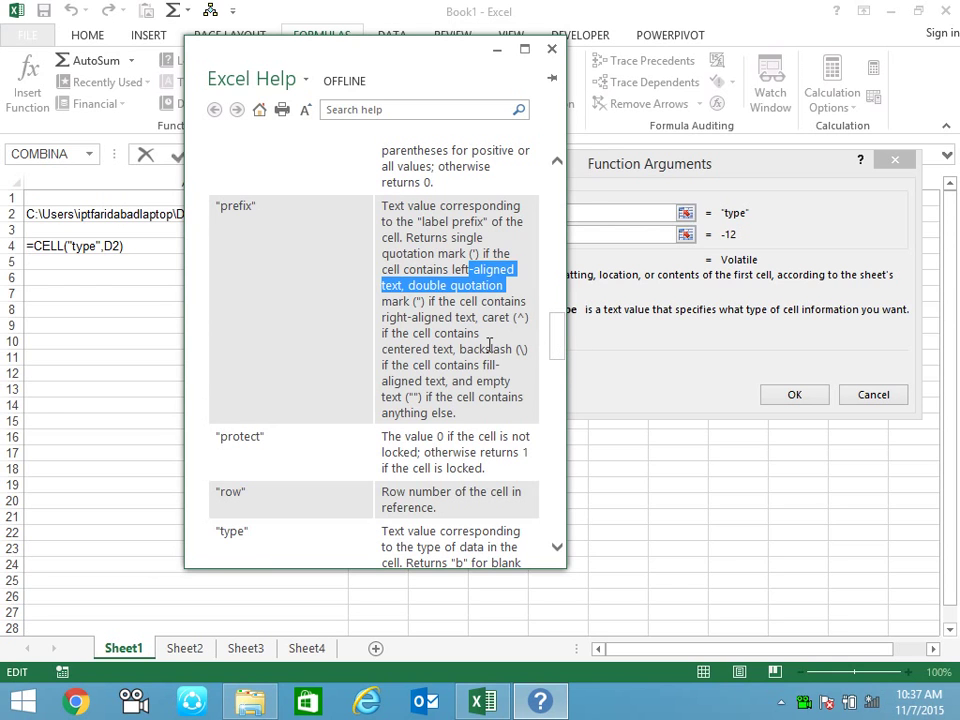
pyautogui.scroll(-3, 496, 372)
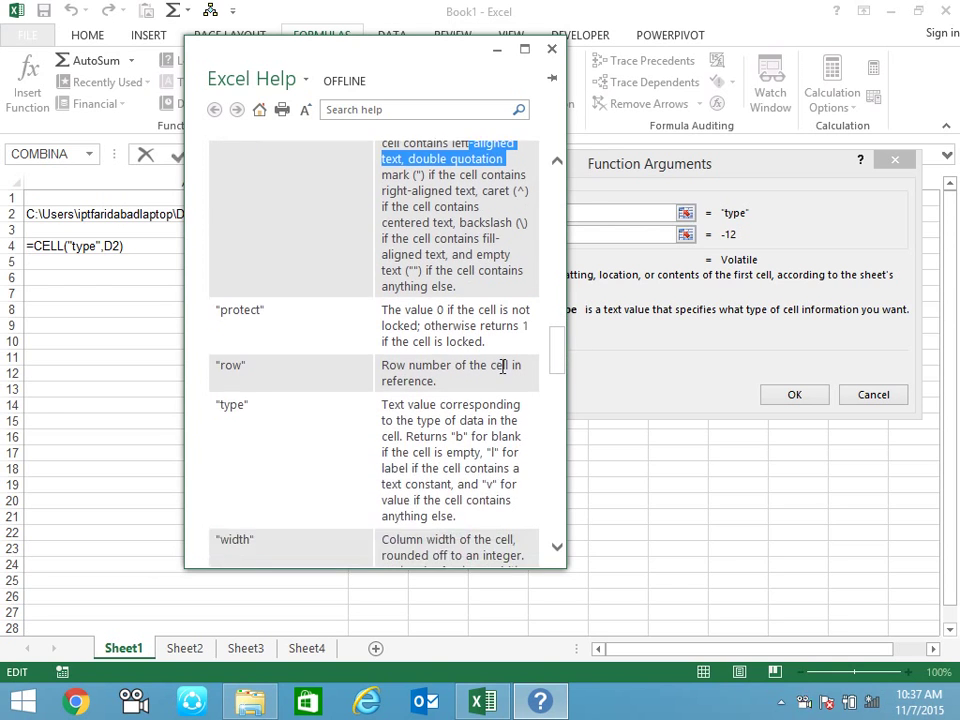
pyautogui.moveTo(432, 318); pyautogui.dragTo(479, 319)
pyautogui.click(450, 312)
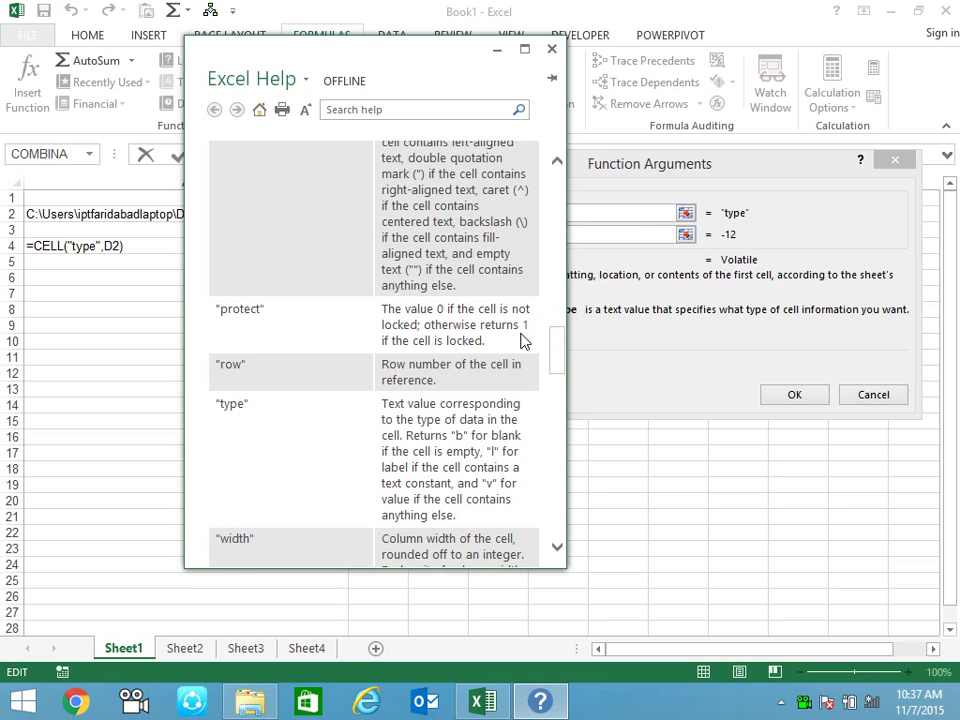
pyautogui.scroll(-1, 521, 345)
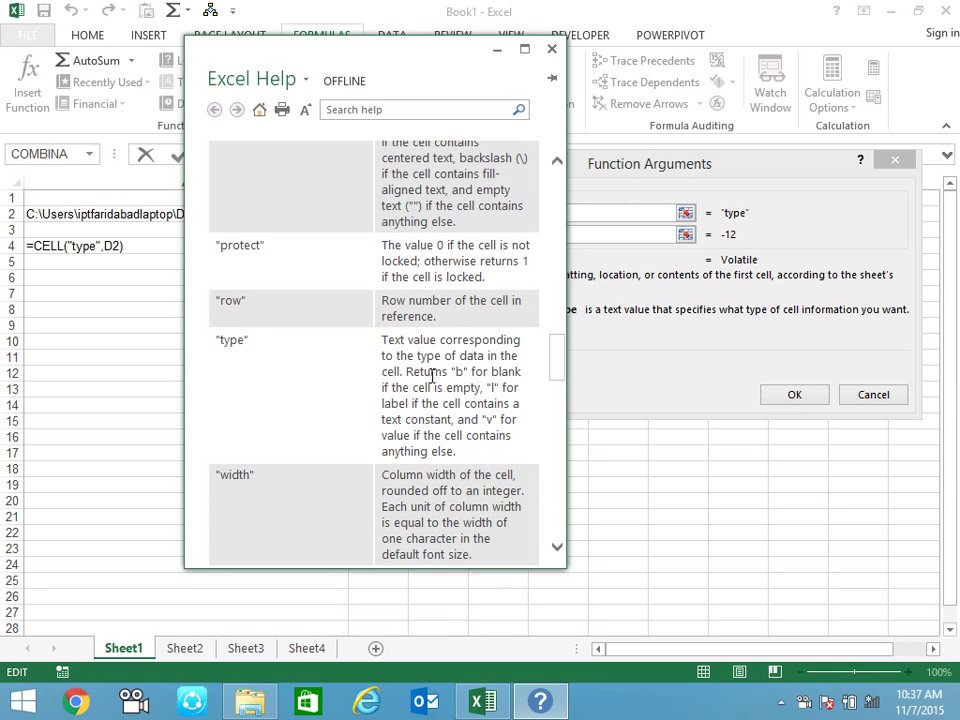
pyautogui.moveTo(383, 340); pyautogui.dragTo(519, 356)
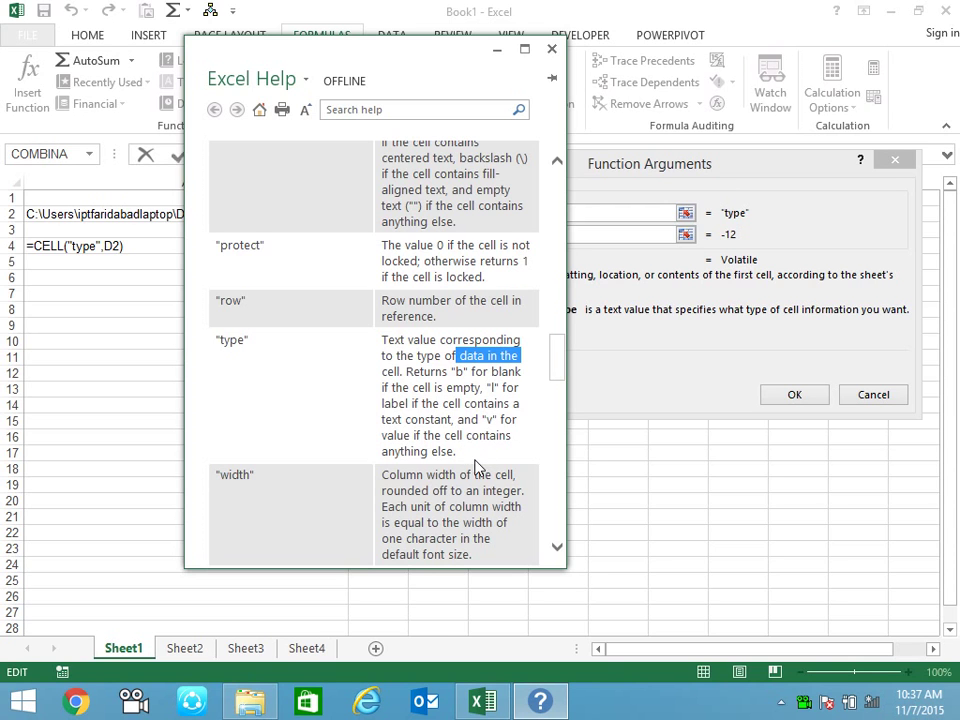
pyautogui.scroll(-3, 480, 465)
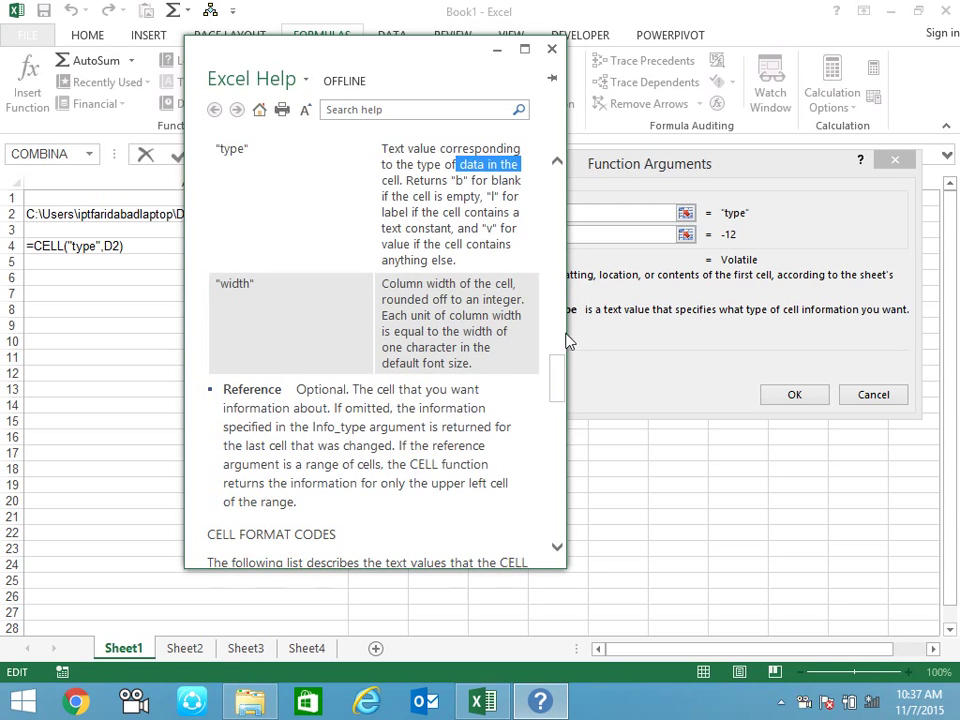
# - Close the CELL help and Function Arguments, check A4, and narrow column A
pyautogui.click(551, 49)
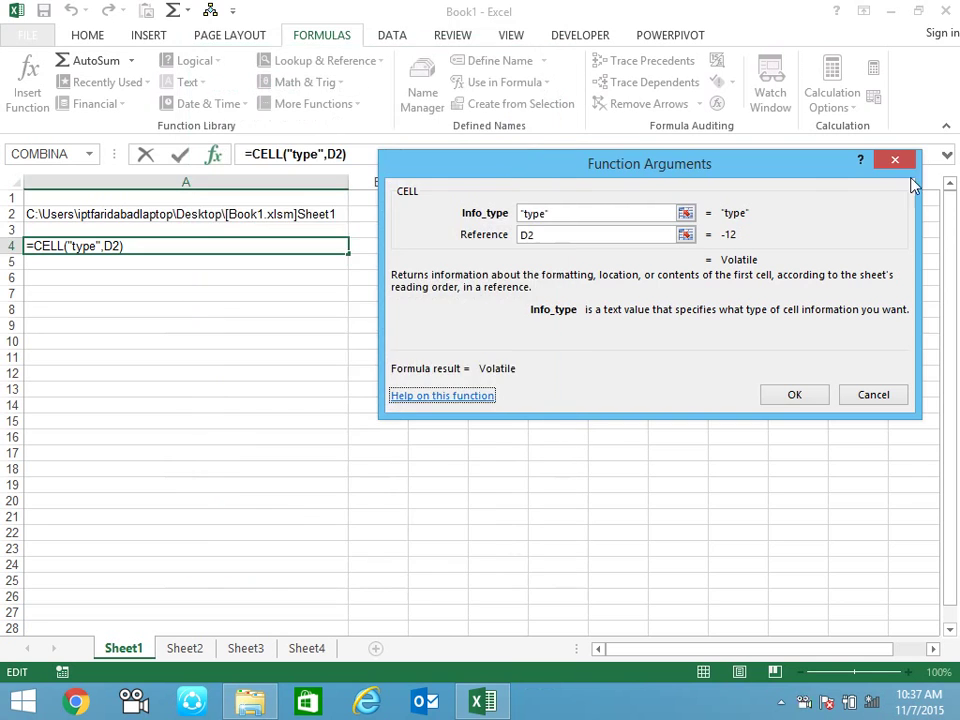
pyautogui.click(893, 160)
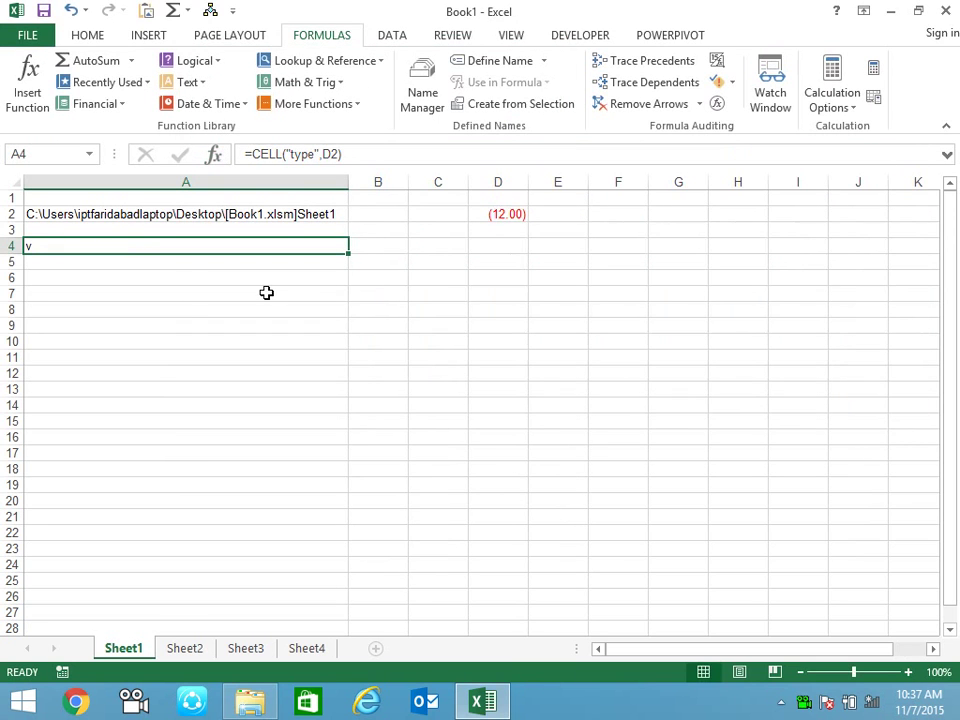
pyautogui.press('F2')
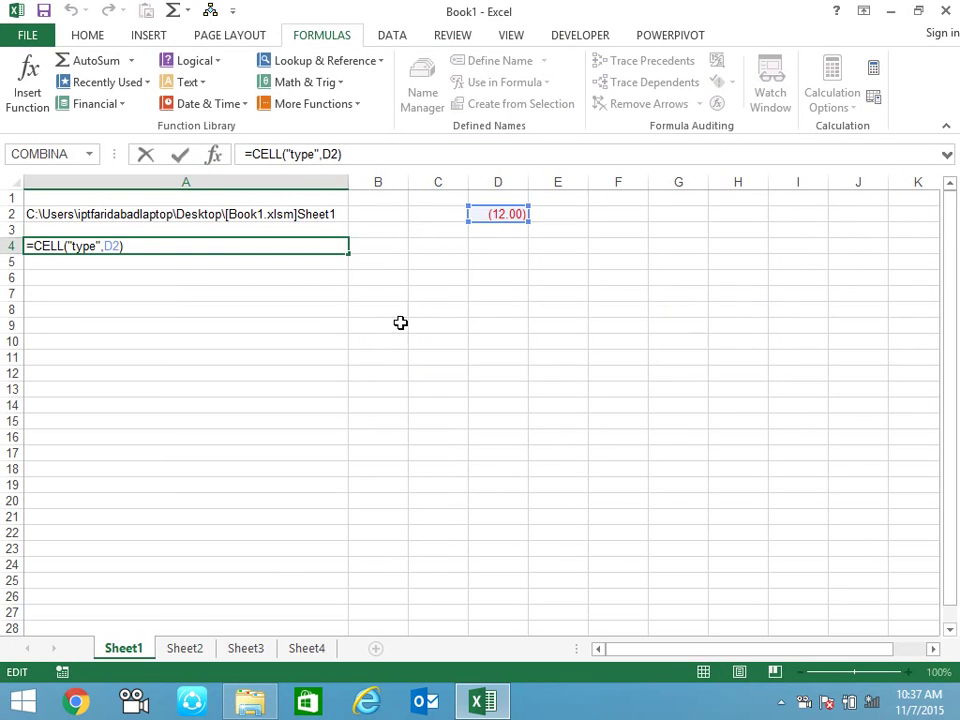
pyautogui.press('Escape')
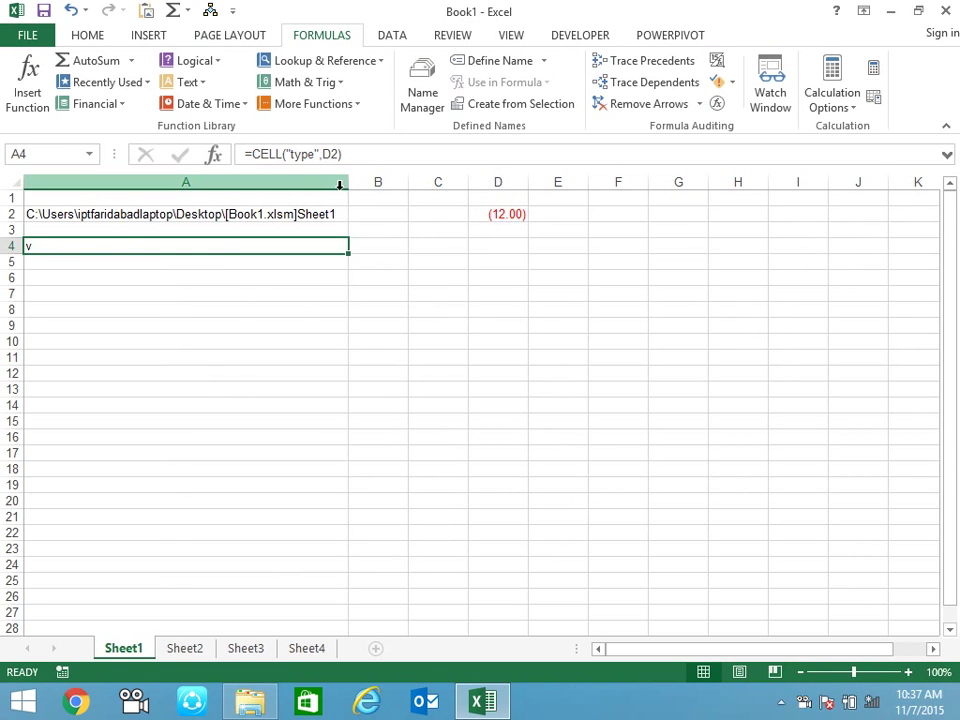
pyautogui.moveTo(349, 182)
pyautogui.mouseDown()
pyautogui.moveTo(150, 182)
pyautogui.moveTo(160, 182)
pyautogui.mouseUp()
# - Start an INFO formula in A6, cancel it, and select J14 instead
pyautogui.click(81, 274)
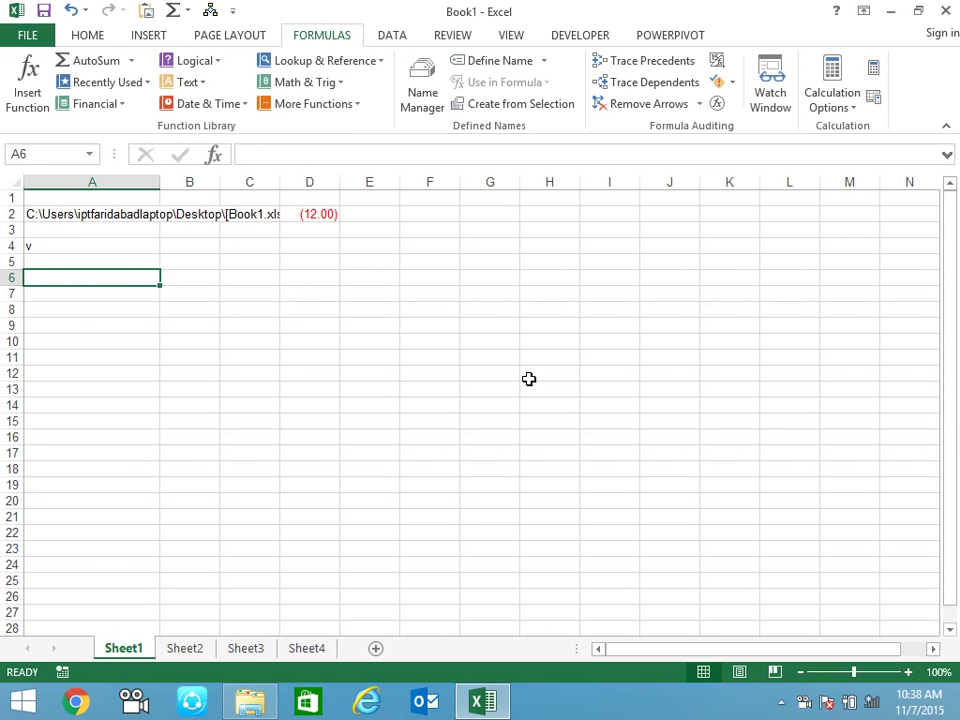
pyautogui.write('=inf')
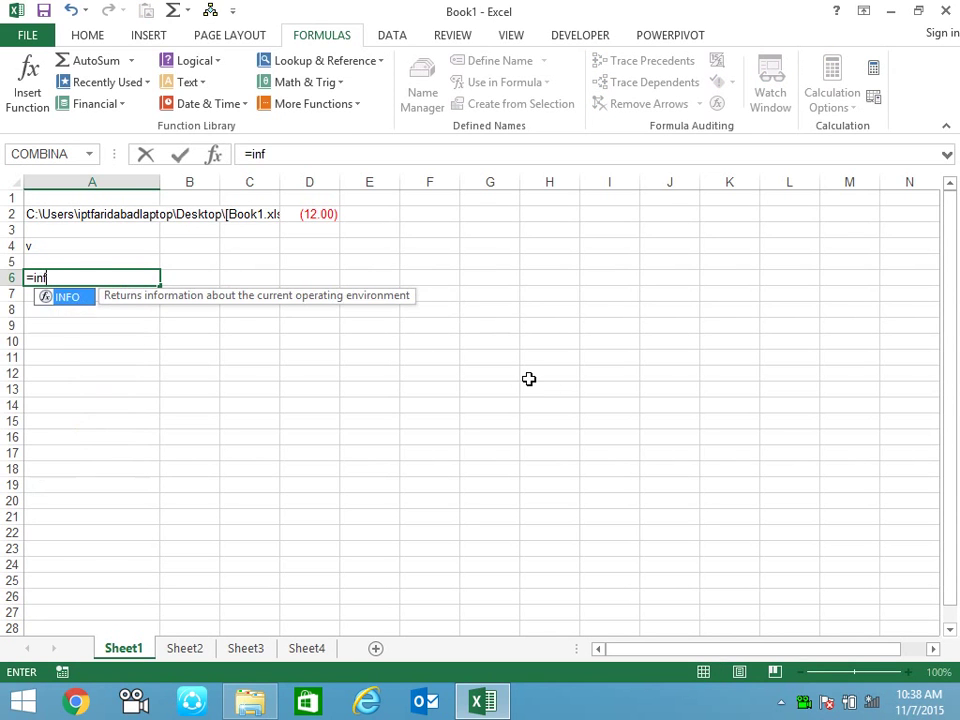
pyautogui.press('Tab')
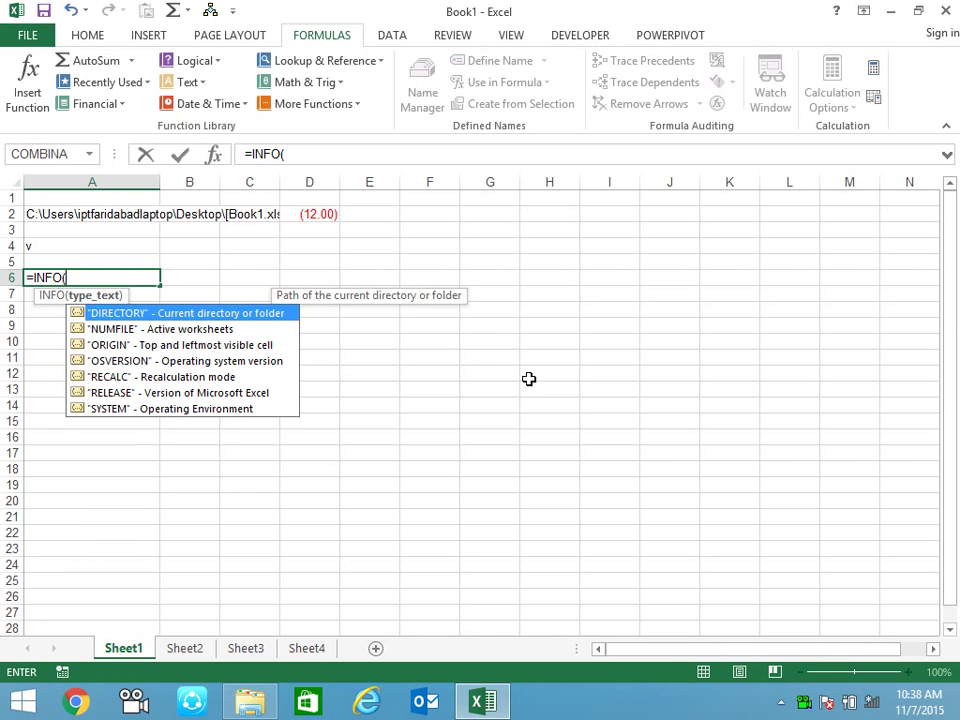
pyautogui.press('Down')
pyautogui.press('Down')
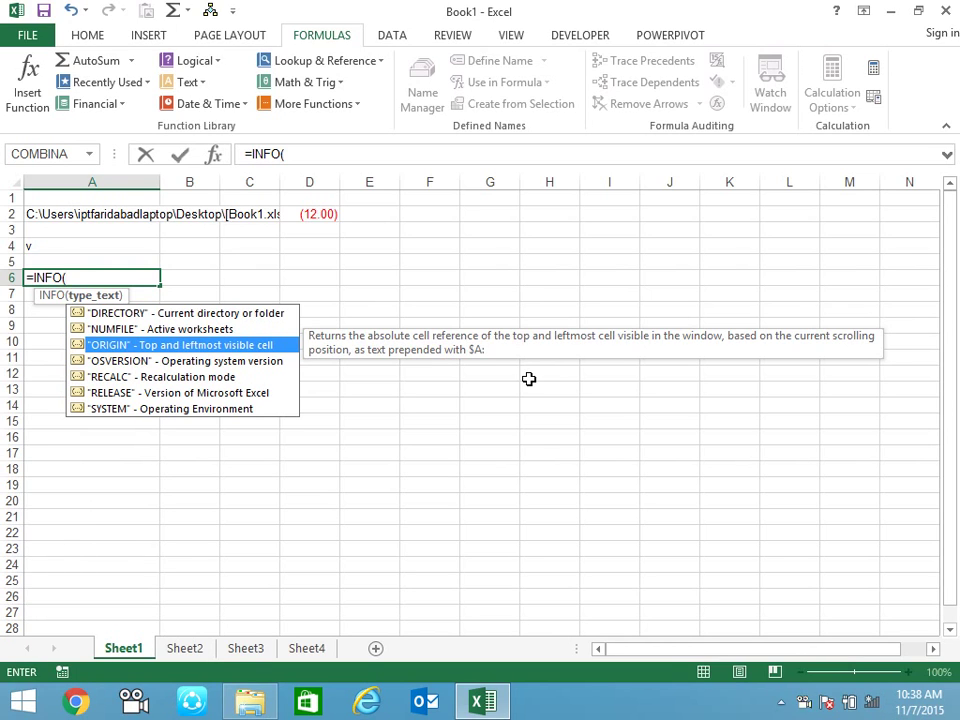
pyautogui.press('Escape')
pyautogui.click(660, 341)
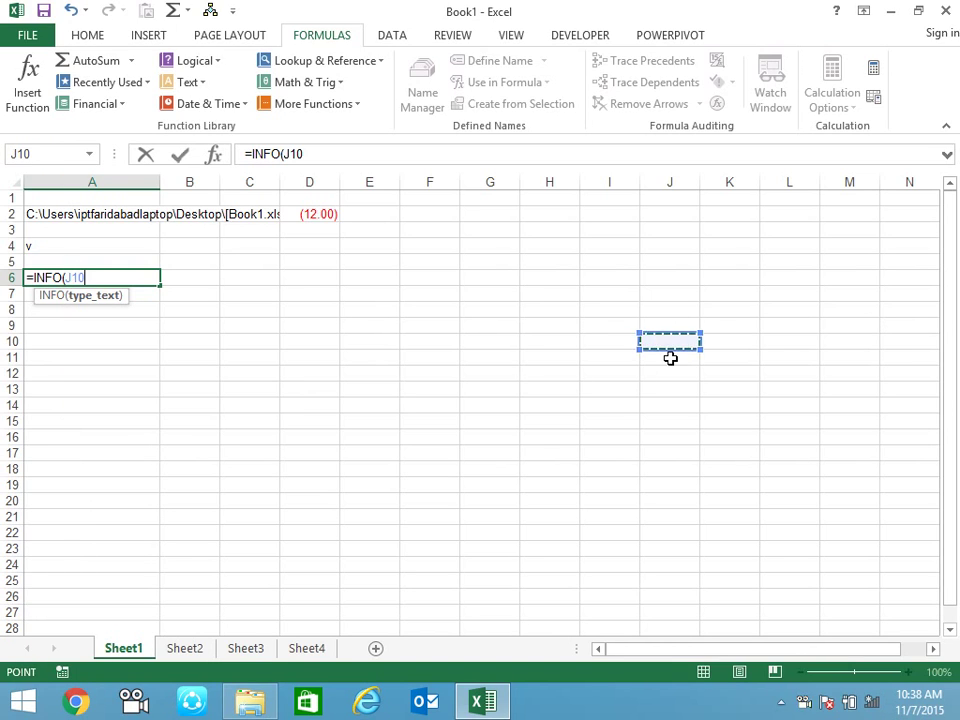
pyautogui.press('Escape')
pyautogui.click(934, 649)
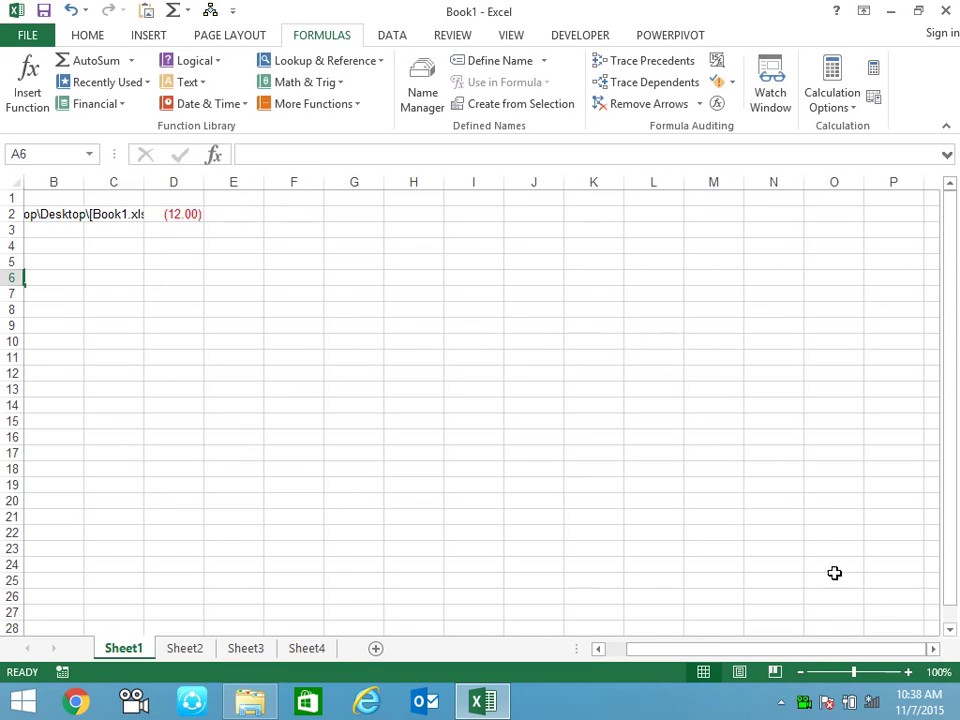
pyautogui.click(548, 405)
# - Enter =INFO("ORIGIN") in J14 so it displays $A:$B$1
pyautogui.write('=')
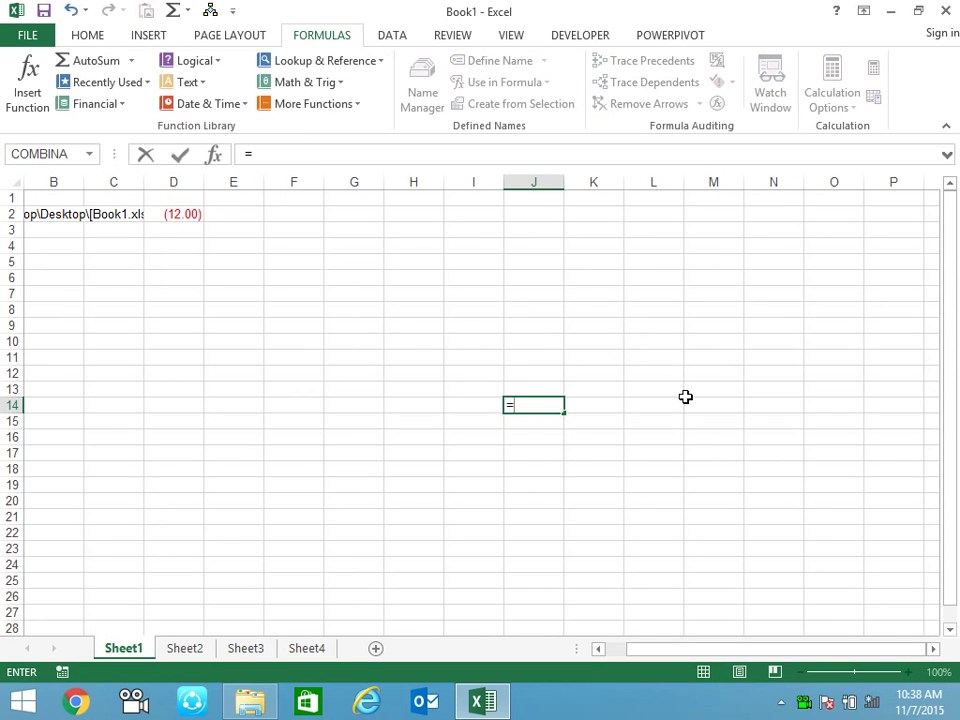
pyautogui.write('inf')
pyautogui.press('Tab')
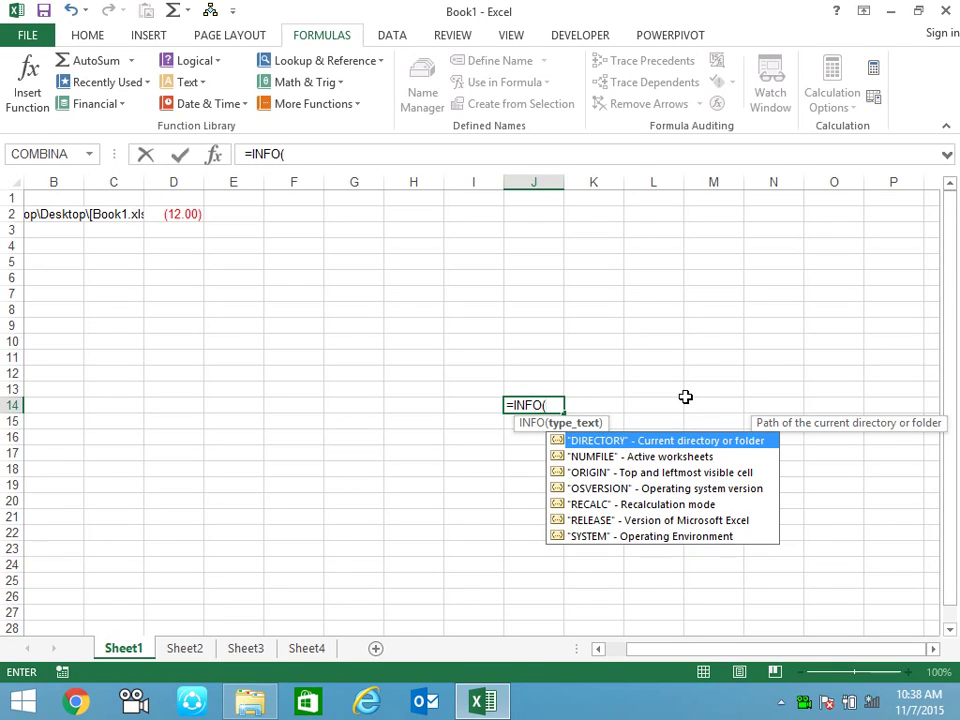
pyautogui.press('Down')
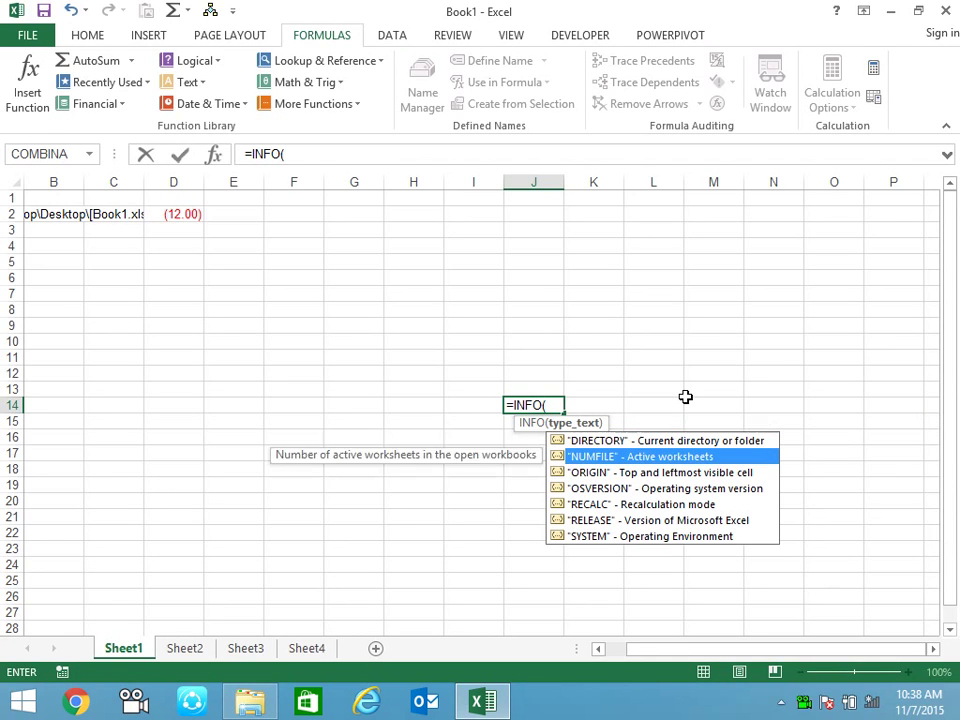
pyautogui.press('Down')
pyautogui.press('Tab')
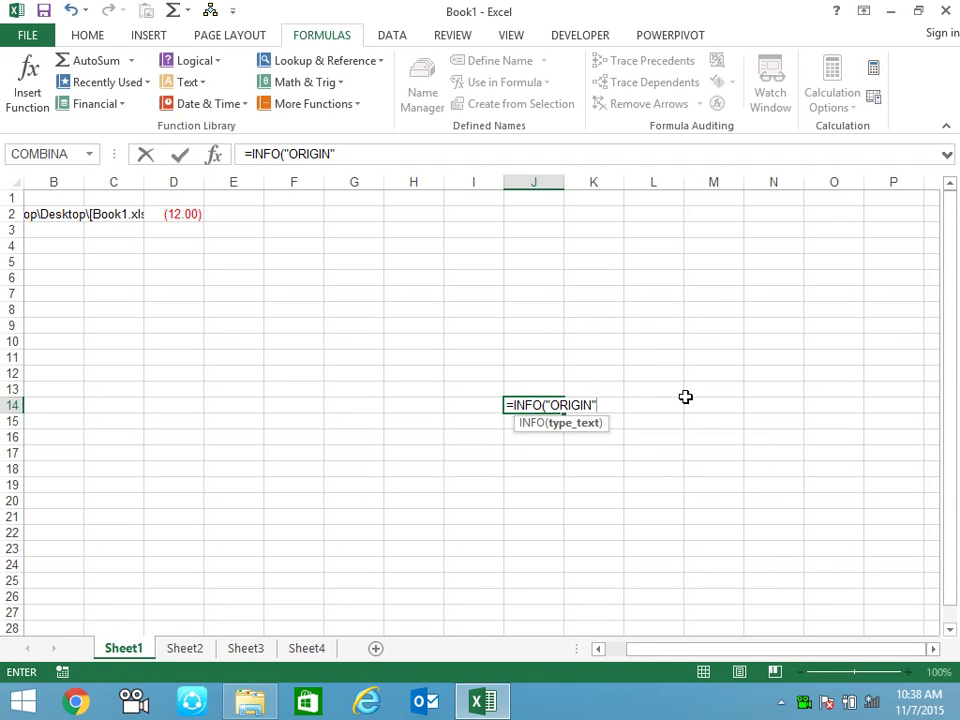
pyautogui.press('Return')
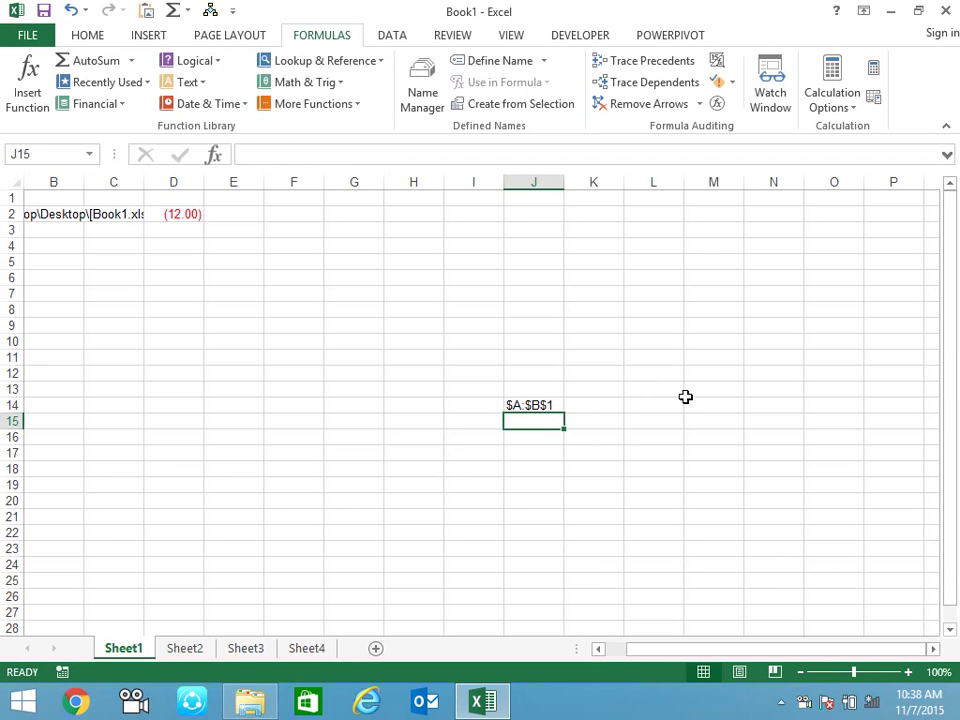
pyautogui.press('Up')
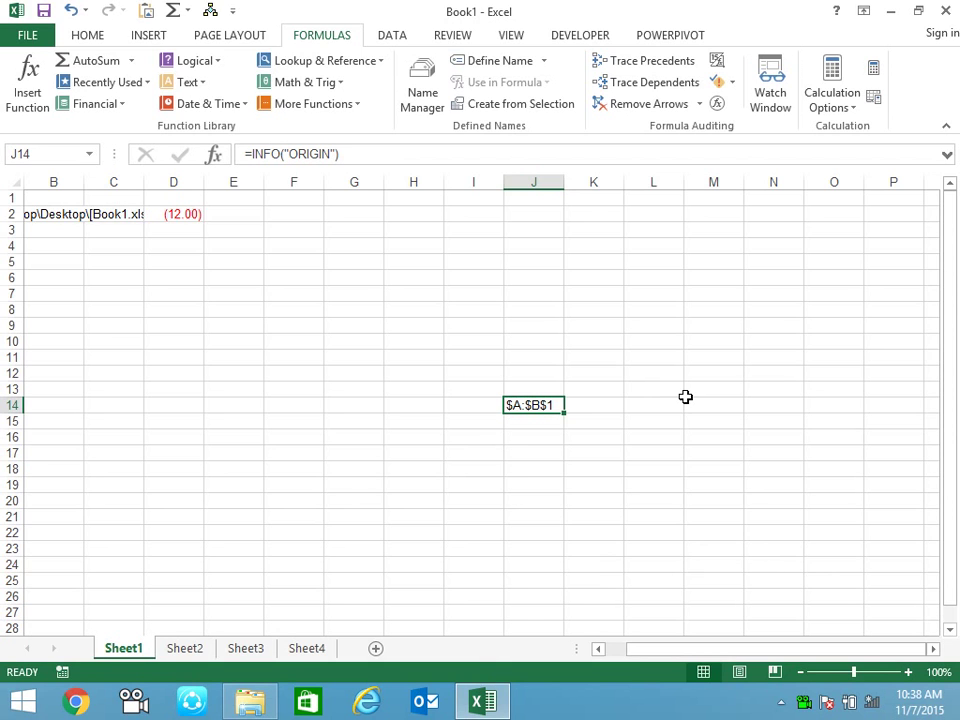
pyautogui.press('Left')
pyautogui.press('Left')
# - Enter =INFO("OSVERSION") in H14 and =INFO("RECALC") in H15, showing Automatic
pyautogui.write('=ce')
pyautogui.press('Down')
pyautogui.press('Tab')
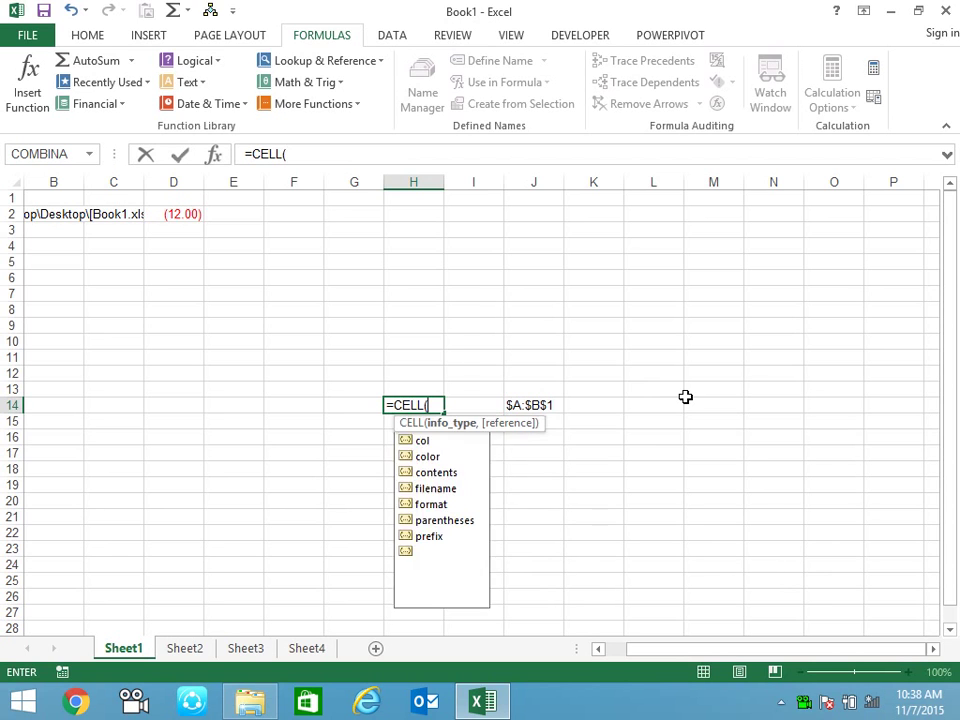
pyautogui.press('BackSpace')
pyautogui.press('BackSpace')
pyautogui.press('BackSpace')
pyautogui.press('BackSpace')
pyautogui.press('BackSpace')
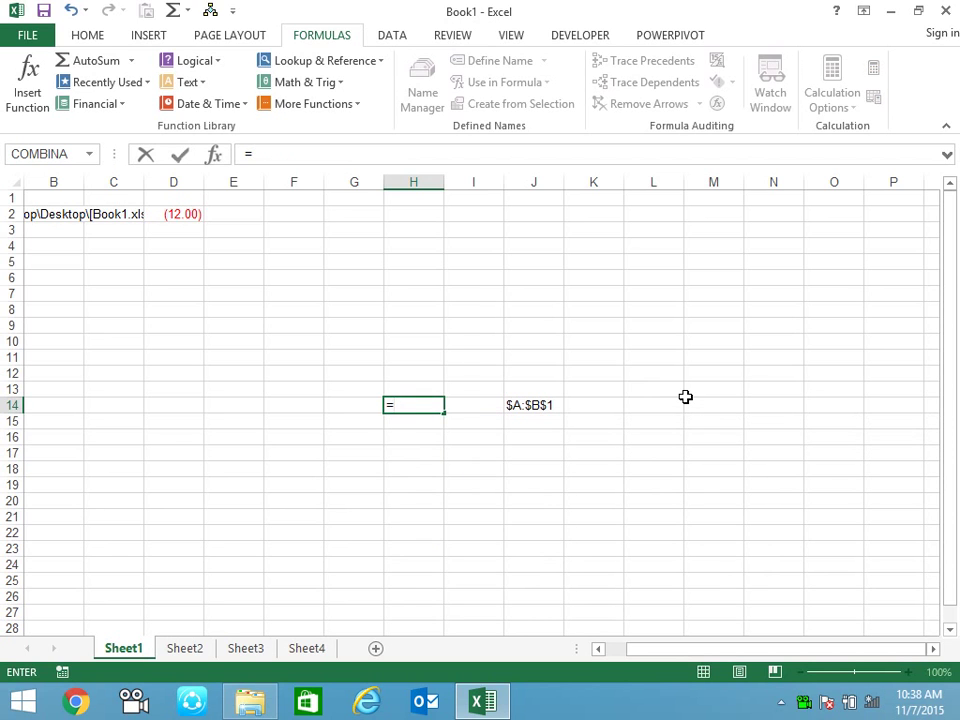
pyautogui.write('inf')
pyautogui.press('Tab')
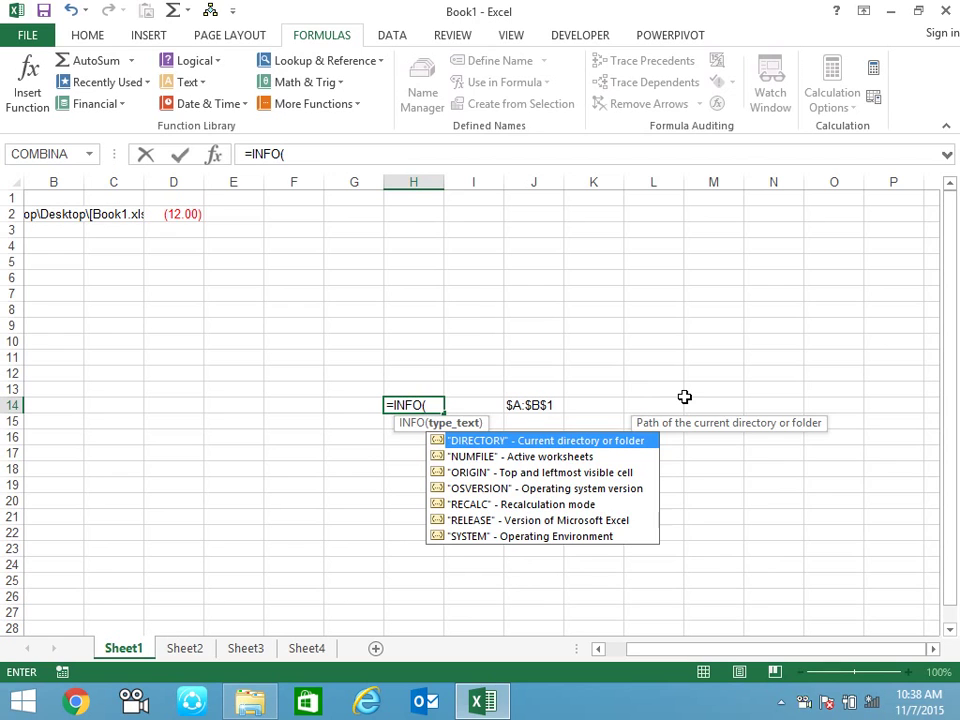
pyautogui.press('Down')
pyautogui.press('Down')
pyautogui.press('Down')
pyautogui.press('Tab')
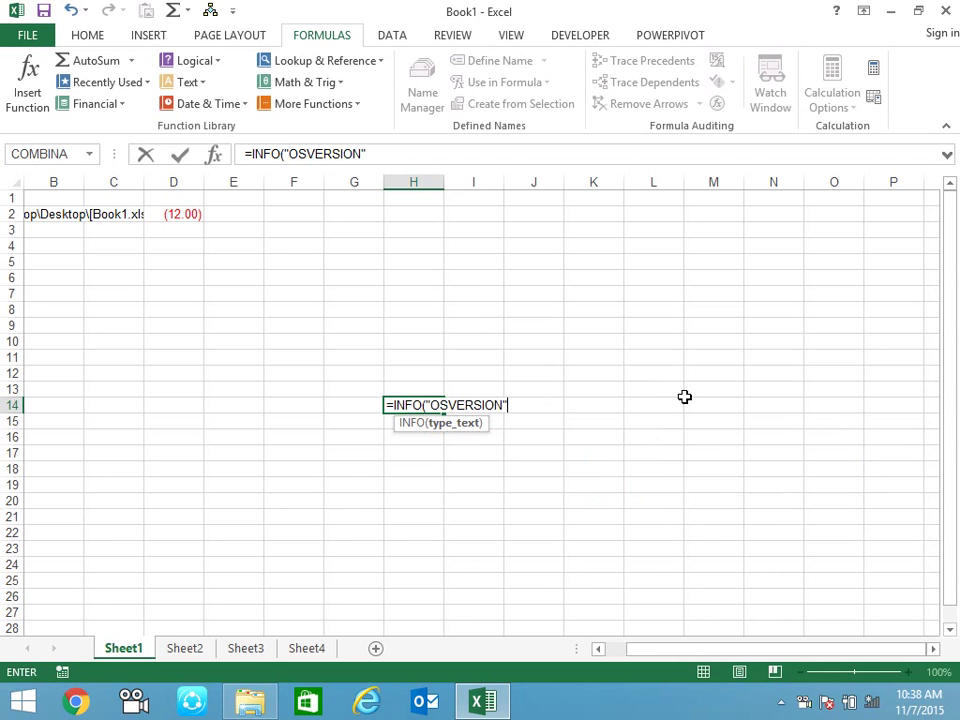
pyautogui.press('Return')
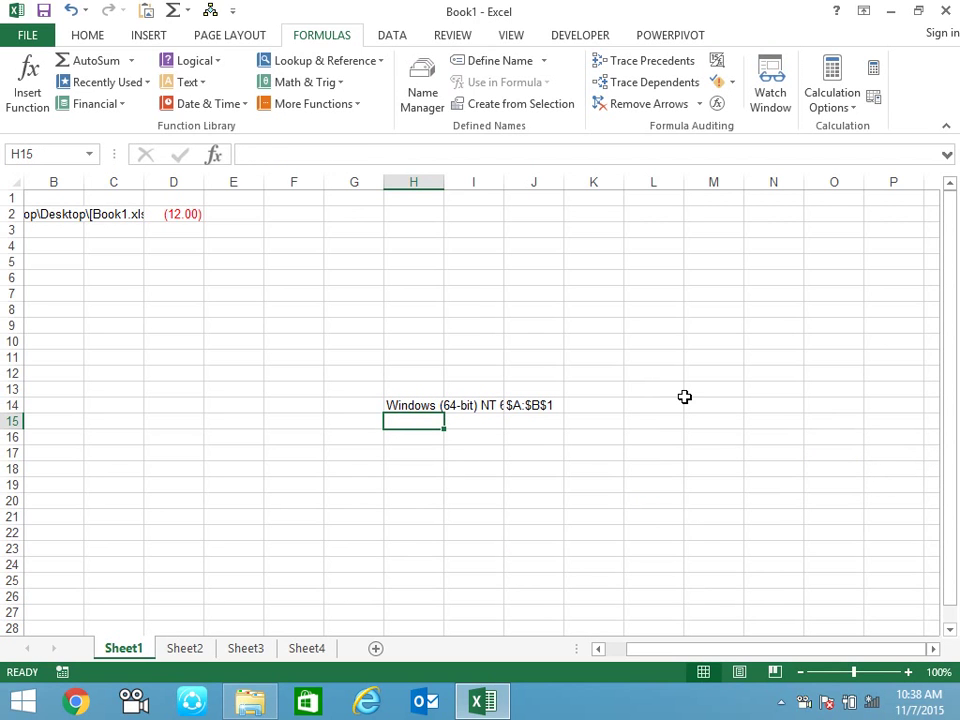
pyautogui.write('=inf')
pyautogui.press('Tab')
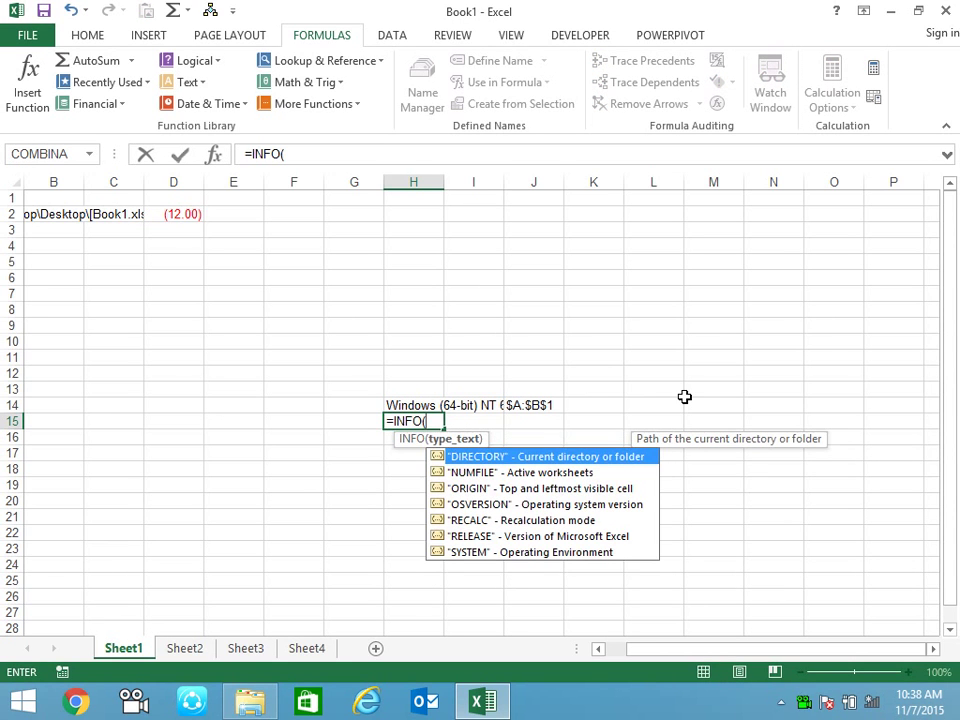
pyautogui.press('Down')
pyautogui.press('Down')
pyautogui.press('Down')
pyautogui.press('Down')
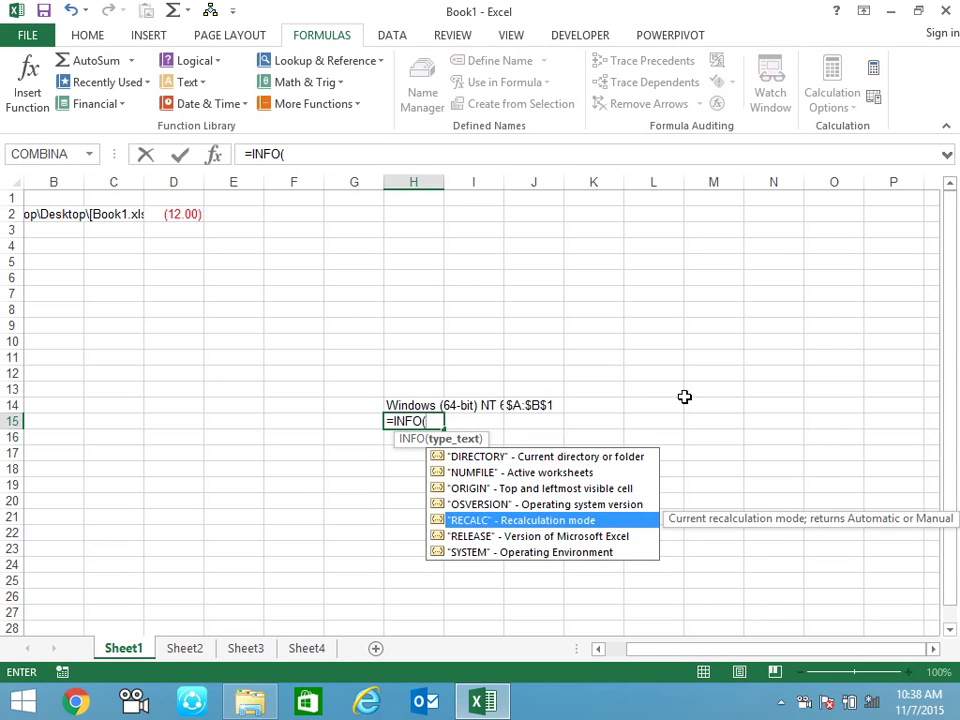
pyautogui.press('Tab')
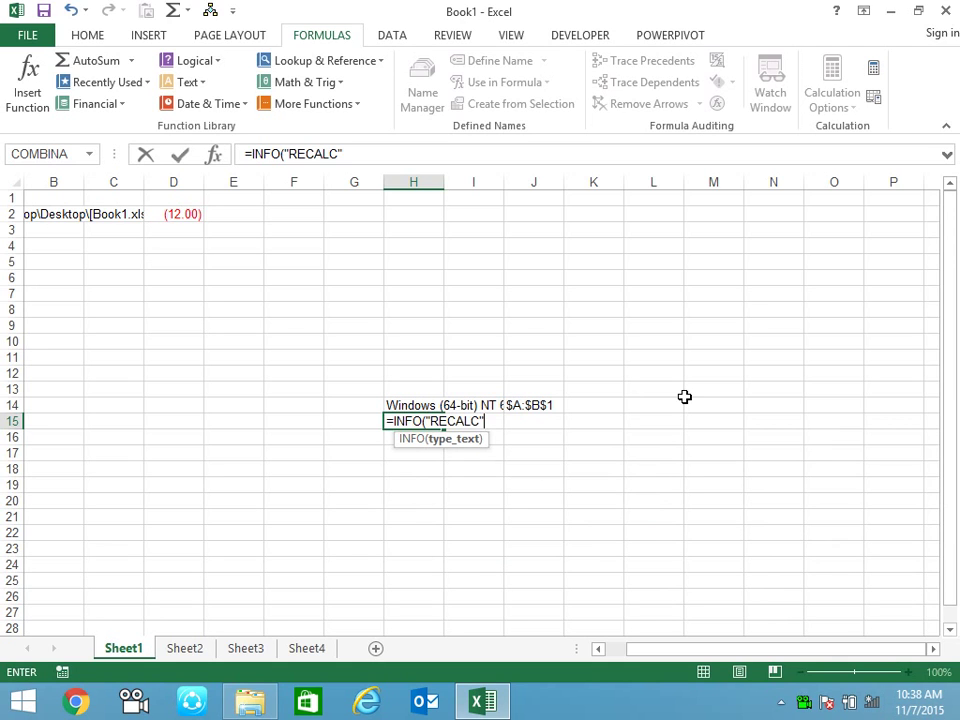
pyautogui.press('Return')
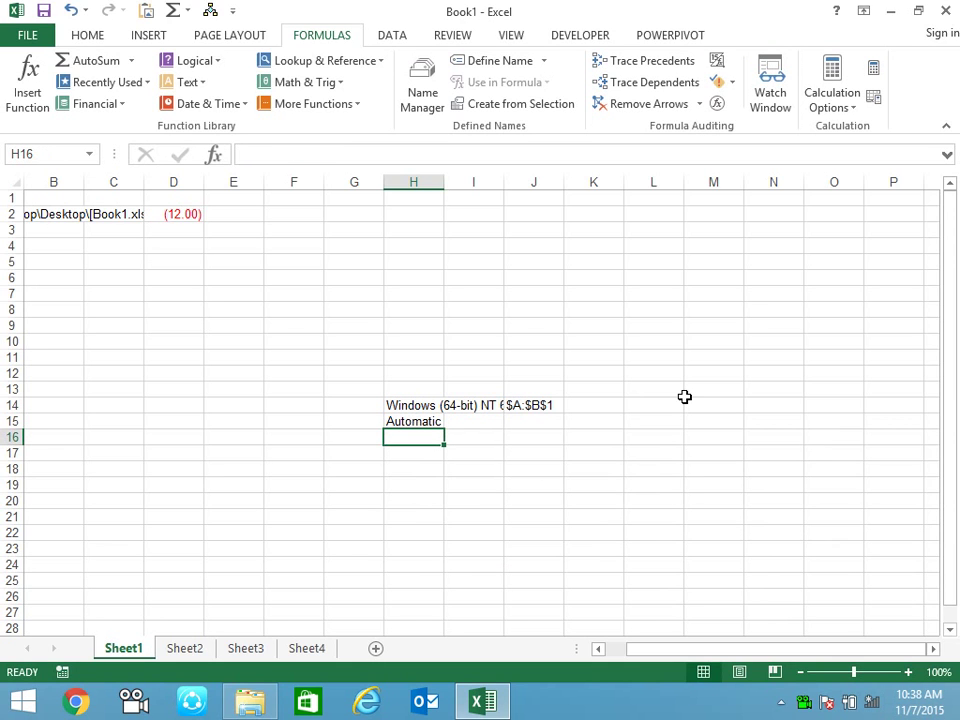
# - Enter =INFO("RELEASE") in H16 (15.0) and =INFO("SYSTEM") in H17 (pcdos)
pyautogui.write('=')
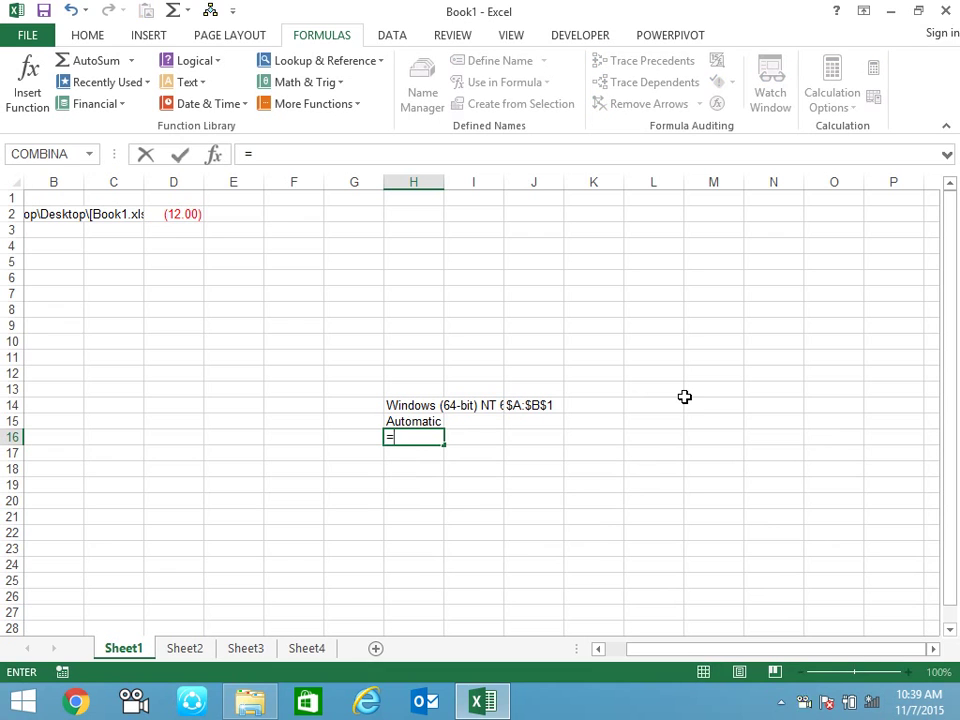
pyautogui.write('inf')
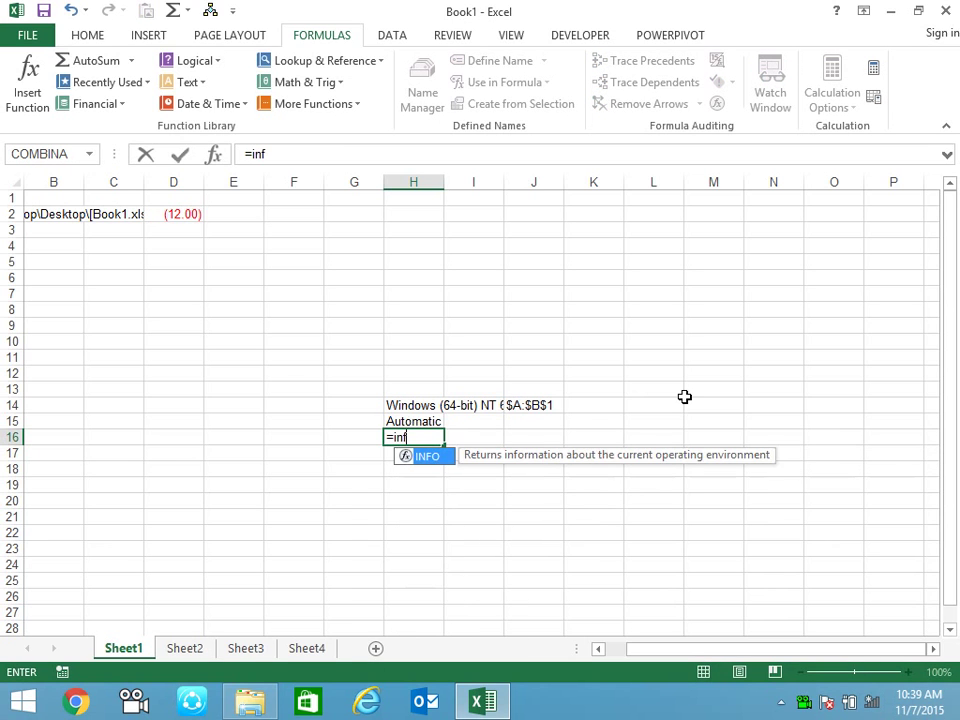
pyautogui.press('Tab')
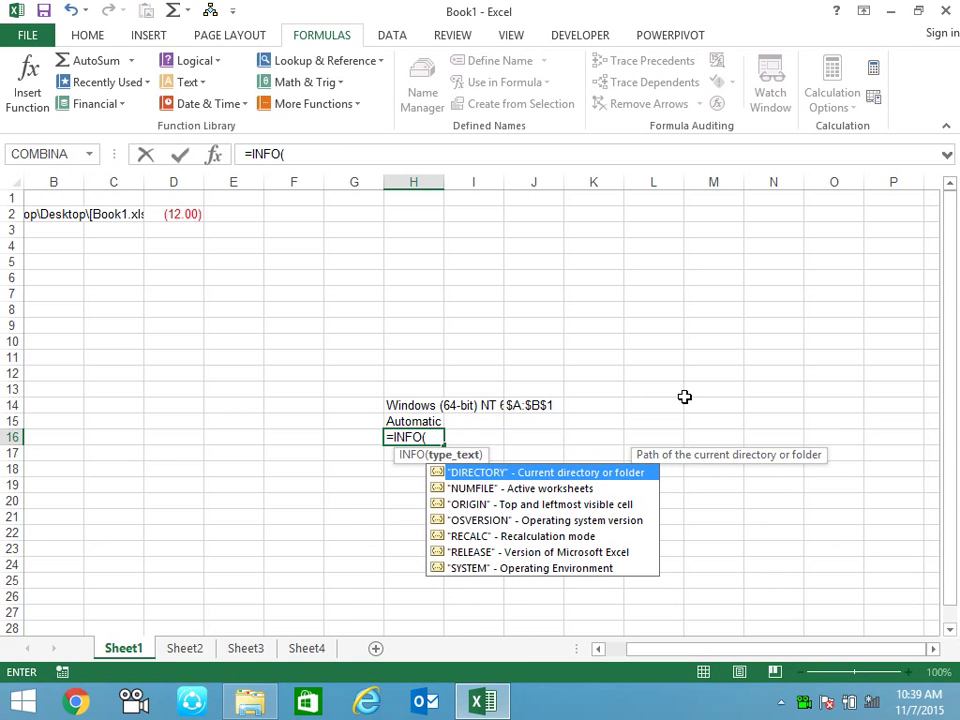
pyautogui.press('Down')
pyautogui.press('Down')
pyautogui.press('Down')
pyautogui.press('Down')
pyautogui.press('Down')
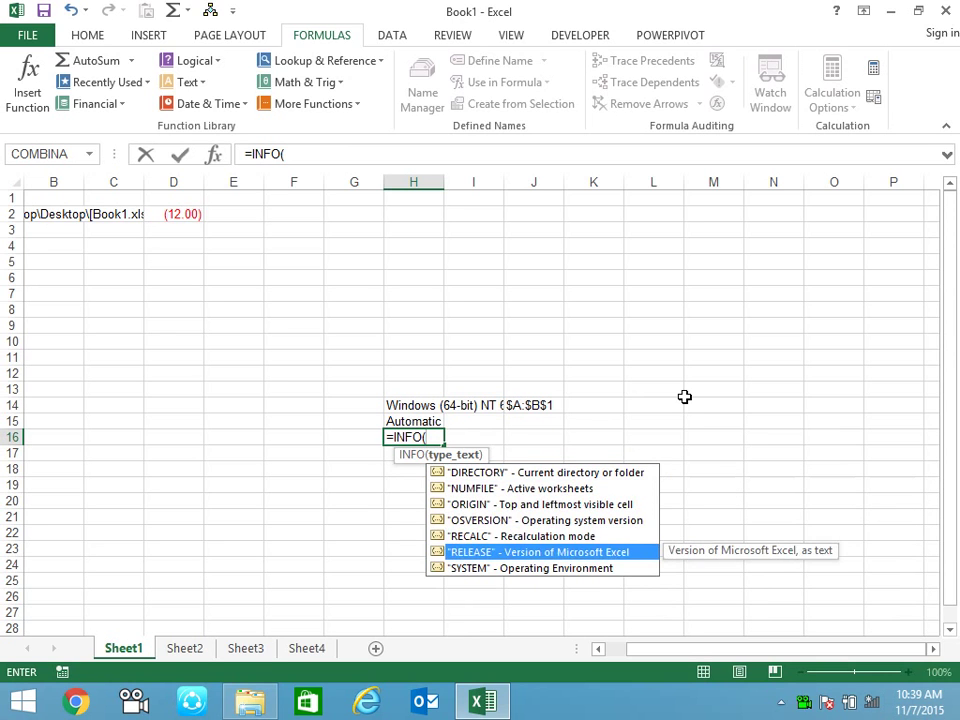
pyautogui.press('Tab')
pyautogui.press('Return')
pyautogui.write('=')
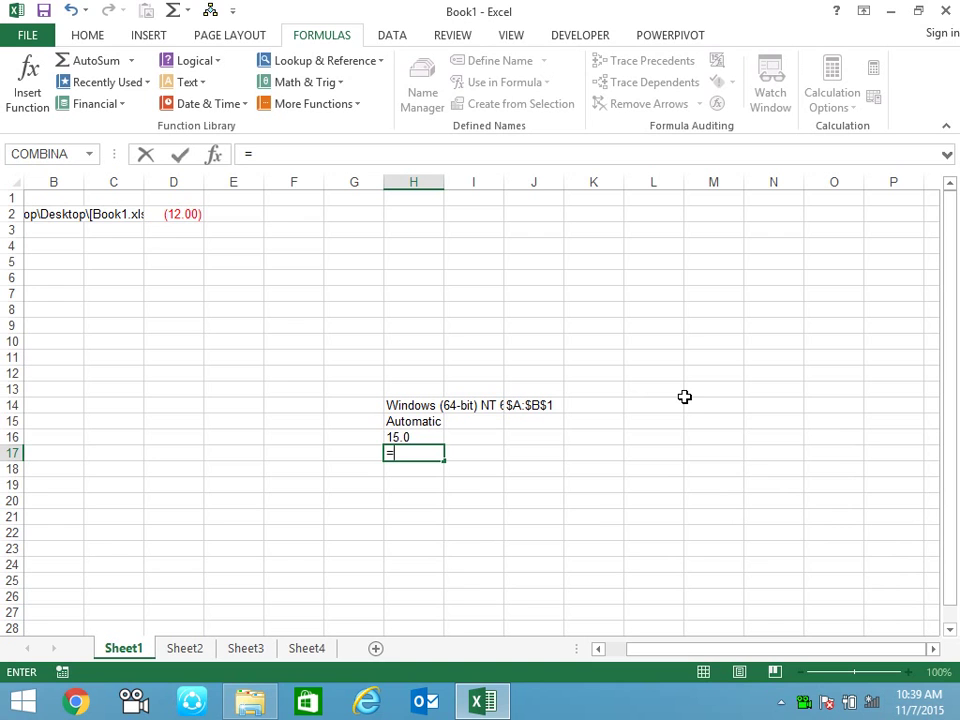
pyautogui.write('inf')
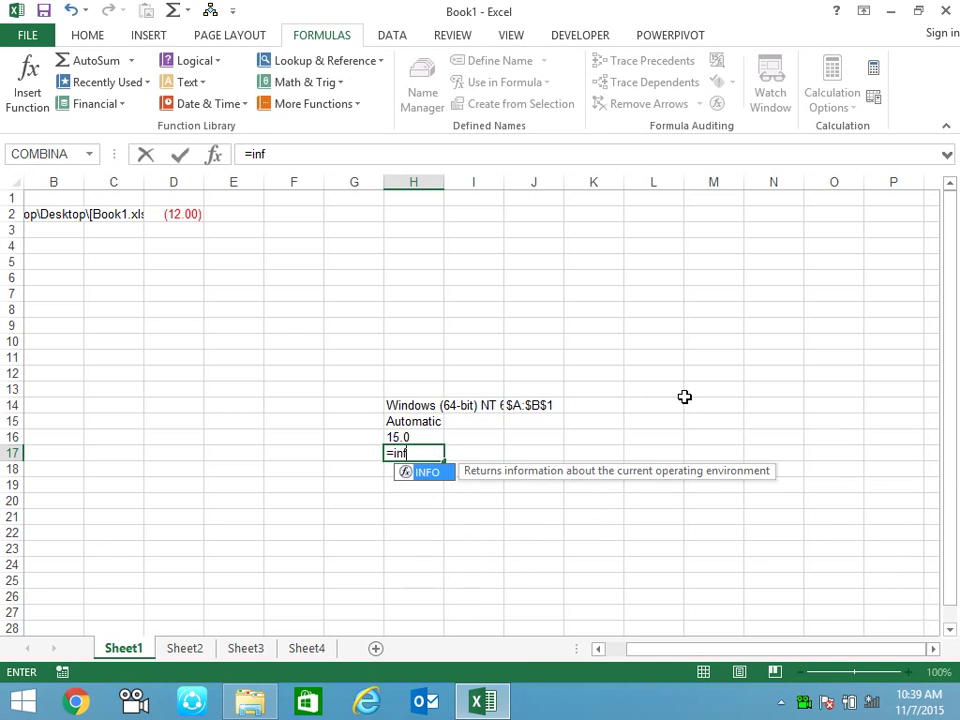
pyautogui.write('o(')
pyautogui.press('Down')
pyautogui.press('Down')
pyautogui.press('Down')
pyautogui.press('Down')
pyautogui.press('Down')
pyautogui.press('Down')
pyautogui.press('Tab')
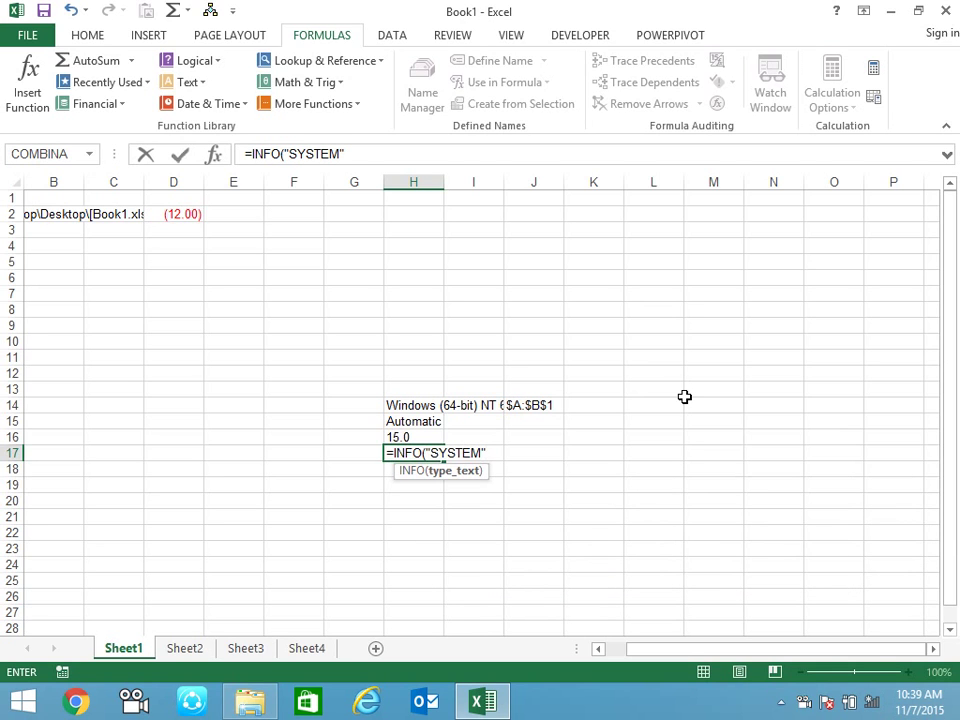
pyautogui.press('Return')
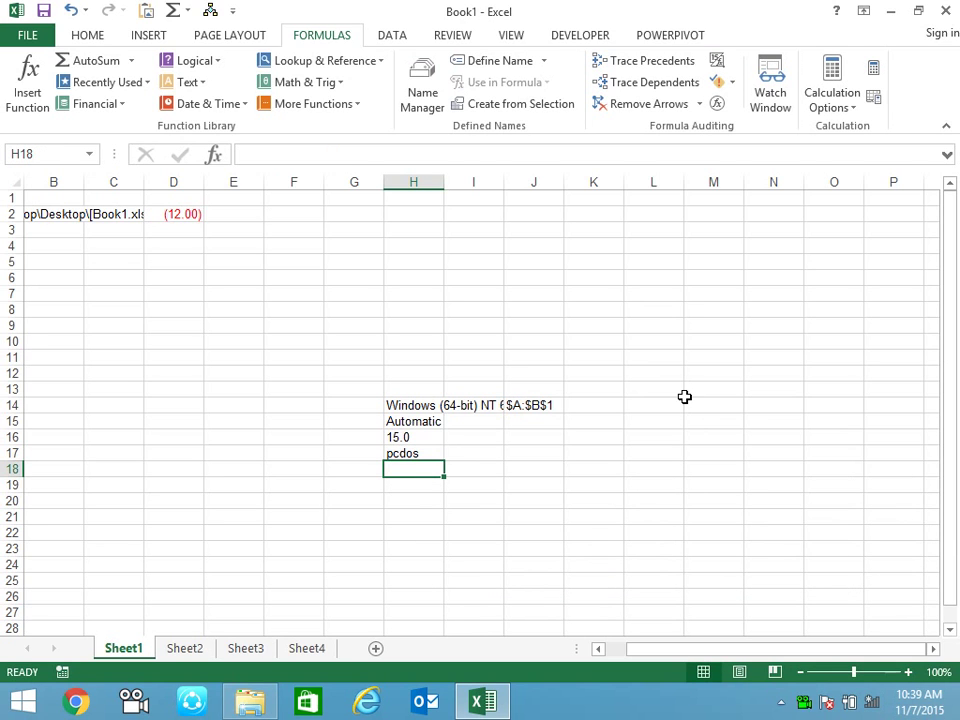
pyautogui.press('Up')
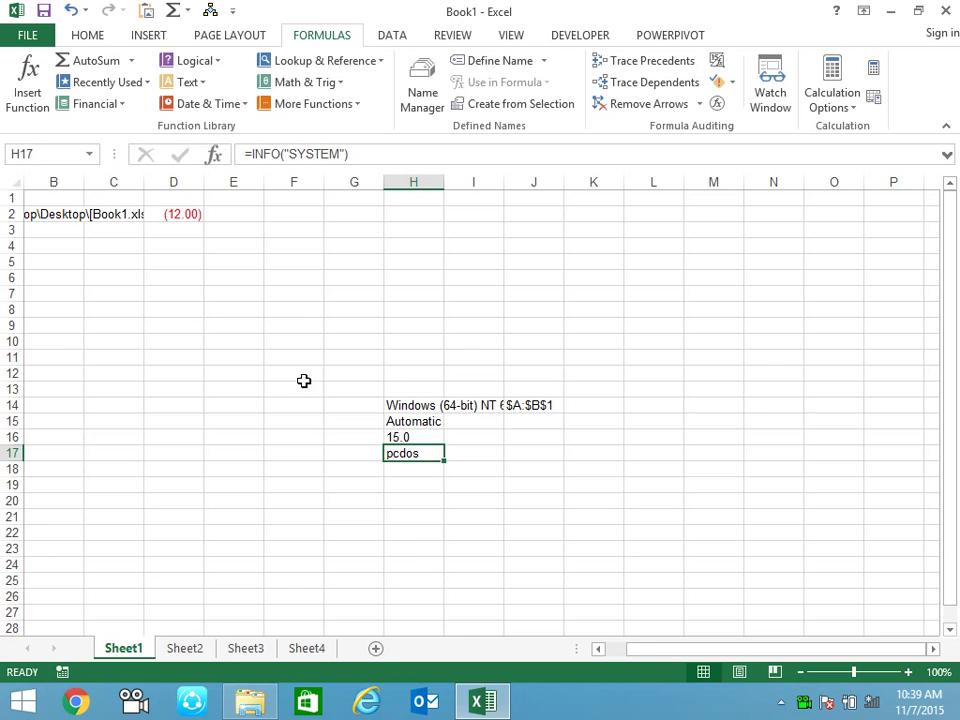
# - Back in column A, type 20.323 into A7 and 52.1036 into A8, ending on A8
pyautogui.click(670, 657)
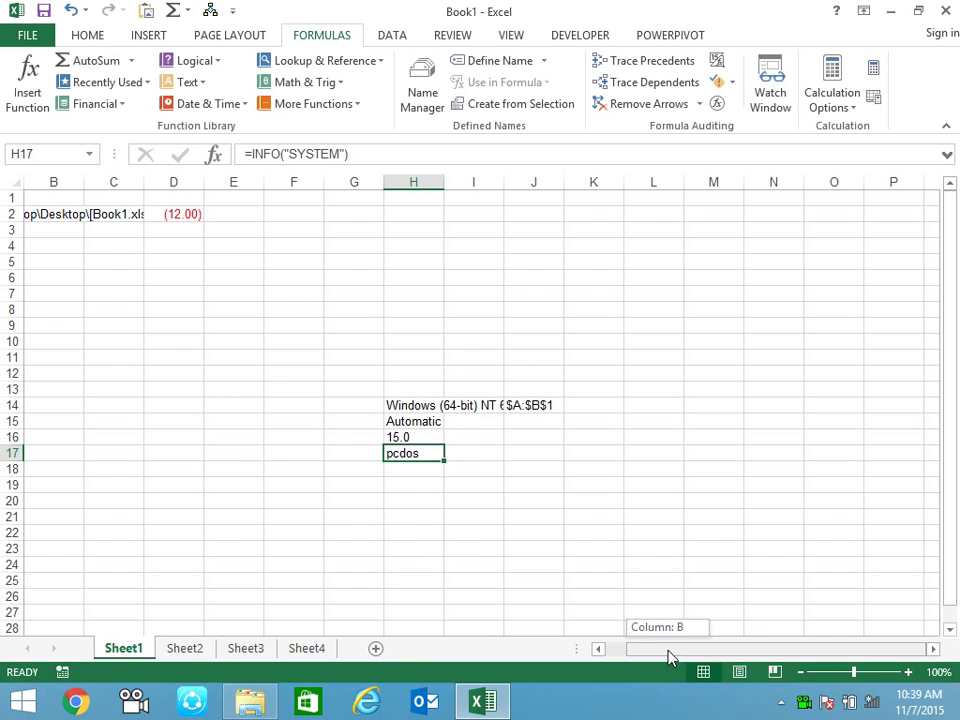
pyautogui.moveTo(670, 657); pyautogui.dragTo(648, 657)
pyautogui.click(75, 290)
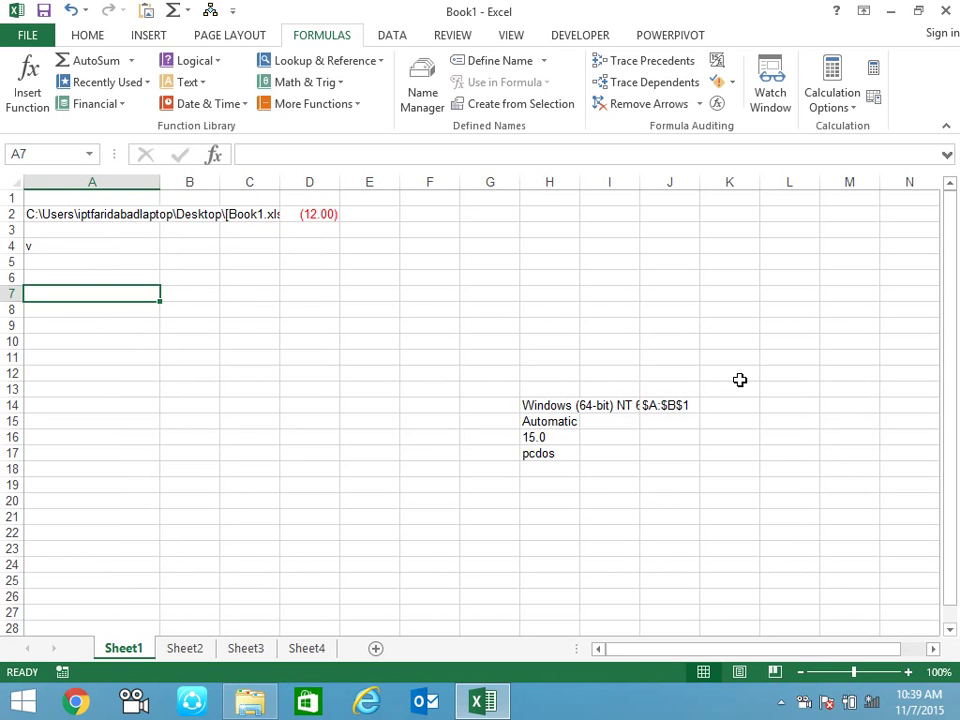
pyautogui.write('20.323')
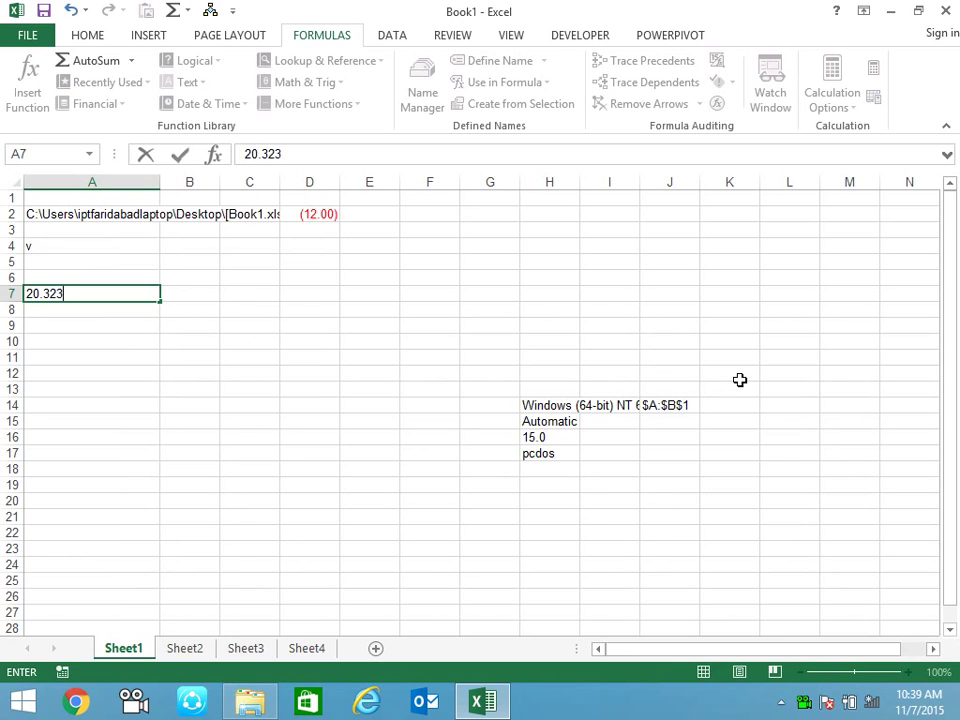
pyautogui.press('Return')
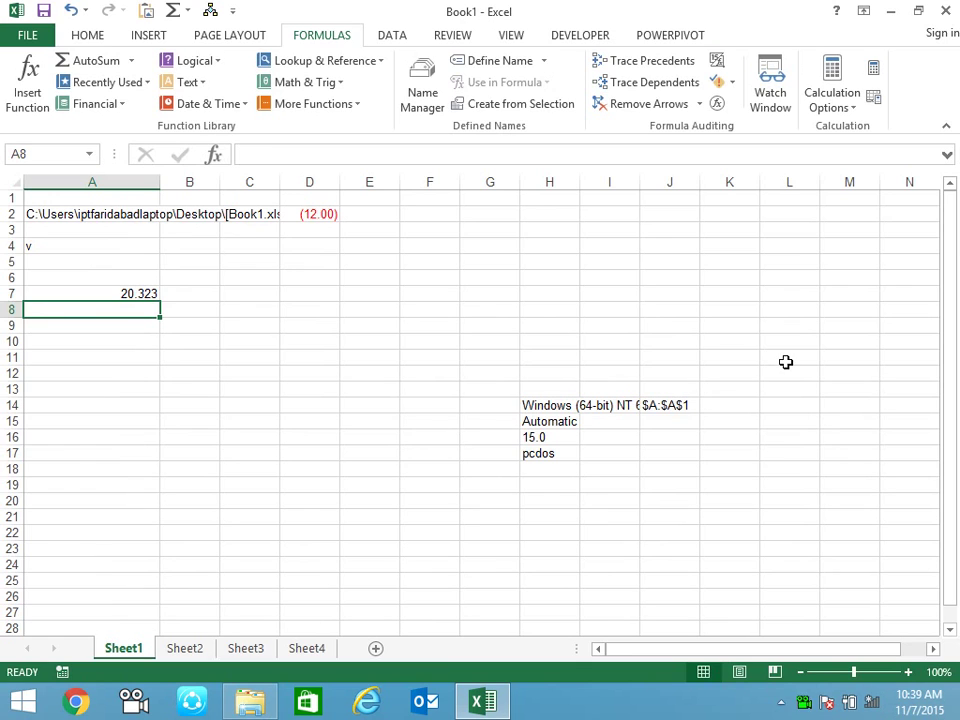
pyautogui.write('52.10')
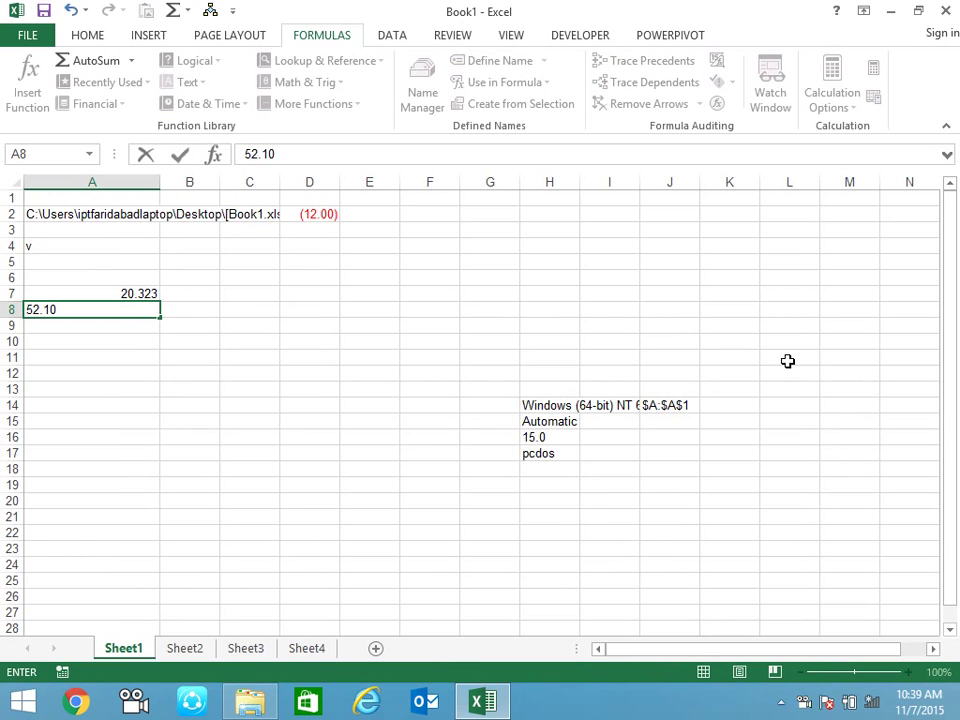
pyautogui.write('36')
pyautogui.press('Return')
pyautogui.press('Up')
pyautogui.press('Up')
pyautogui.press('Down')
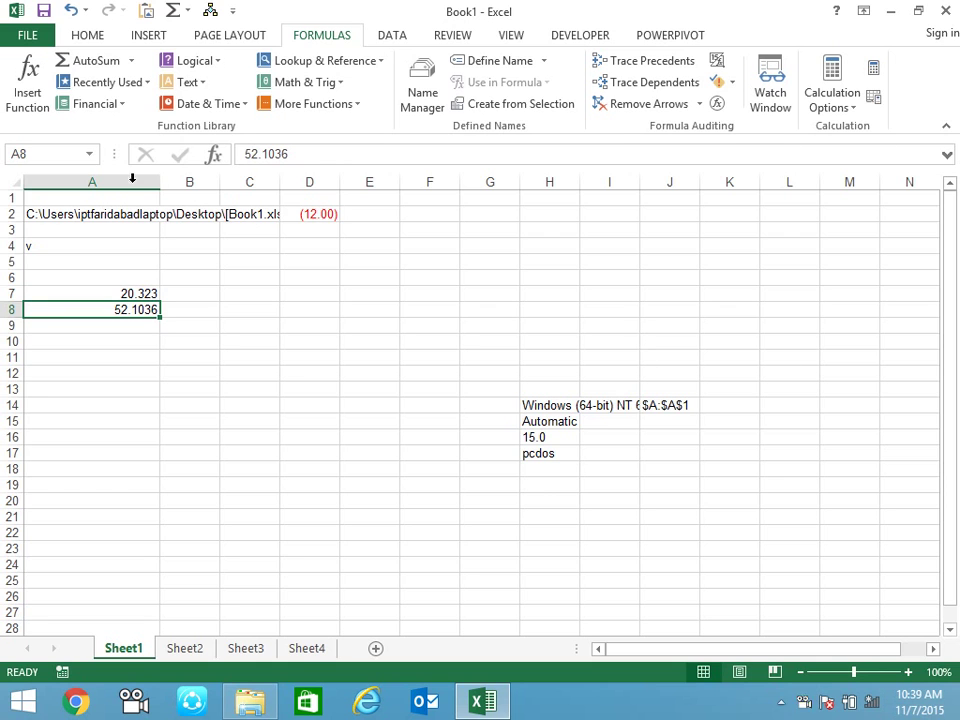
# - Decrease one decimal place so A8 shows 52.104 and A7 shows 20.32
pyautogui.click(87, 37)
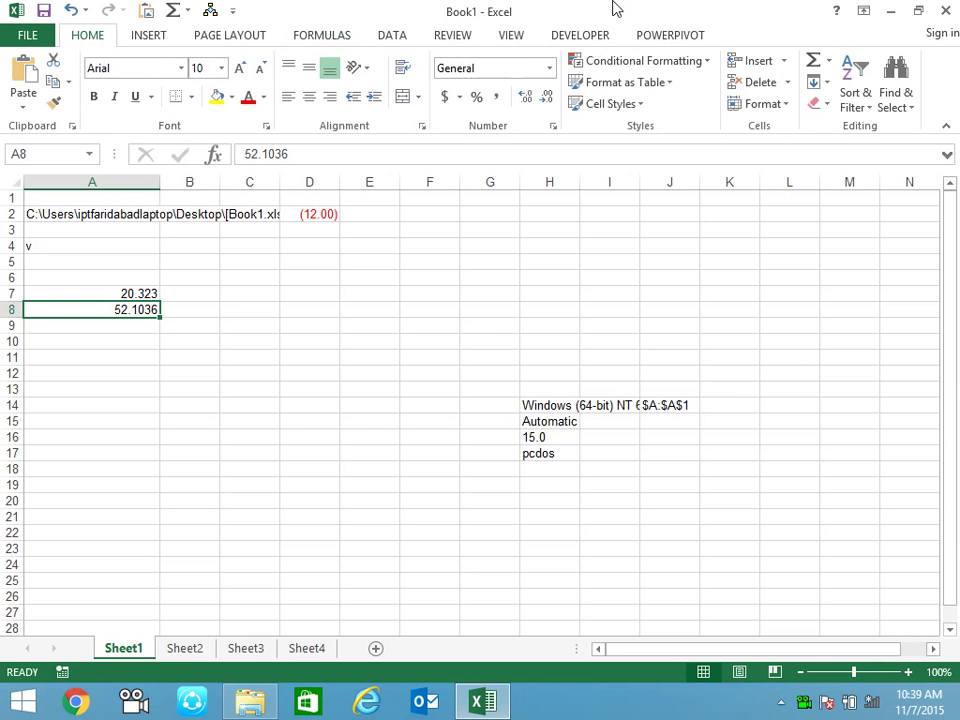
pyautogui.click(545, 98)
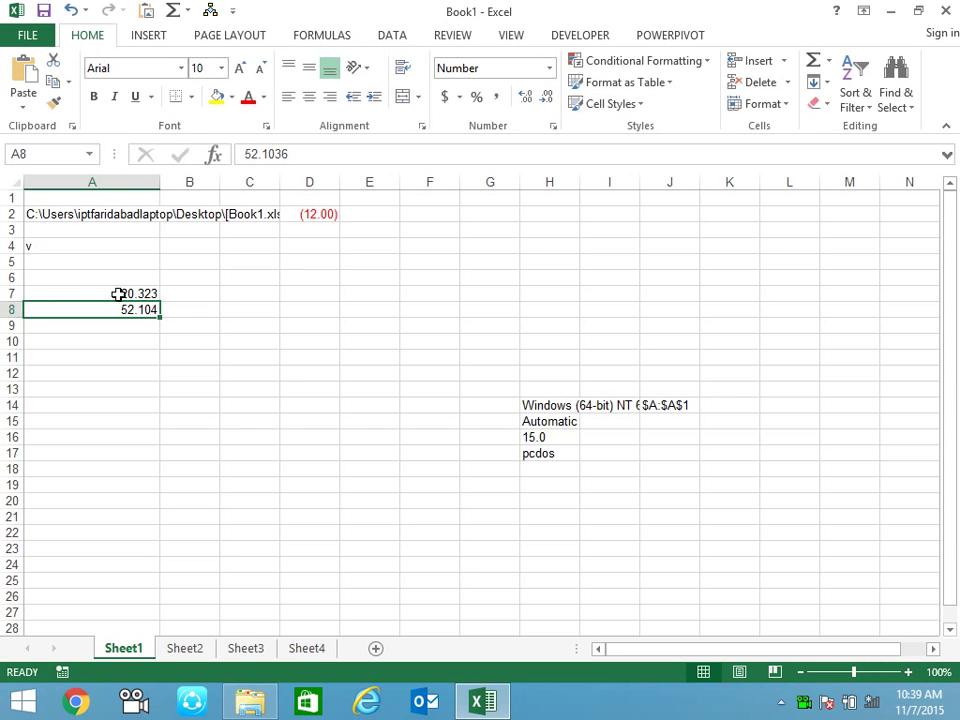
pyautogui.click(130, 294)
pyautogui.click(545, 98)
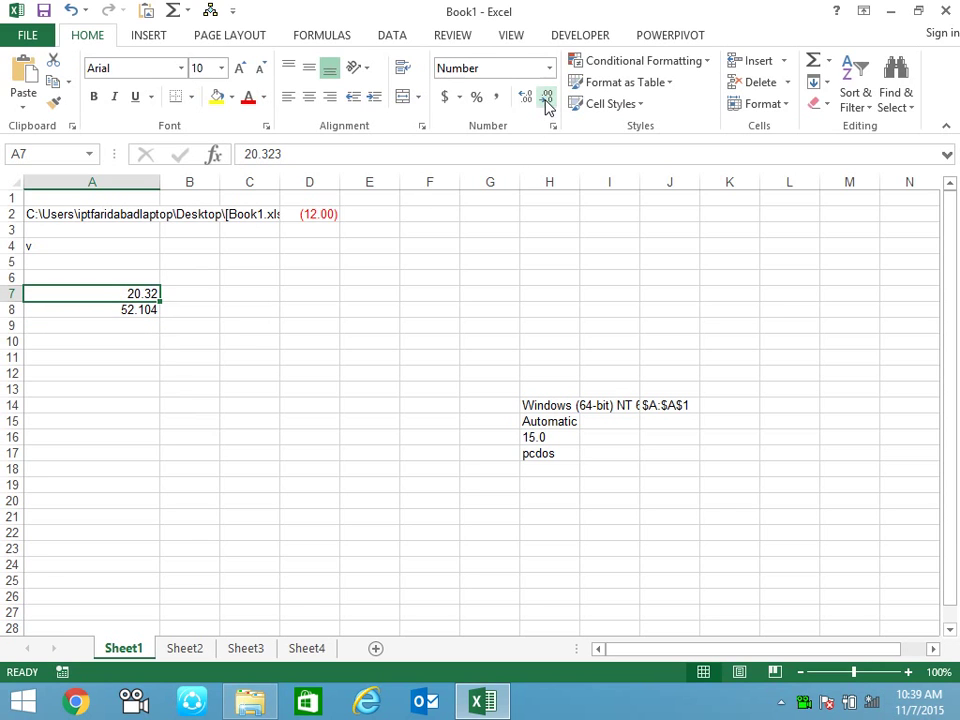
# - Review A7:A8, confirming A7 still stores 20.323 while displaying 20.32
pyautogui.click(213, 318)
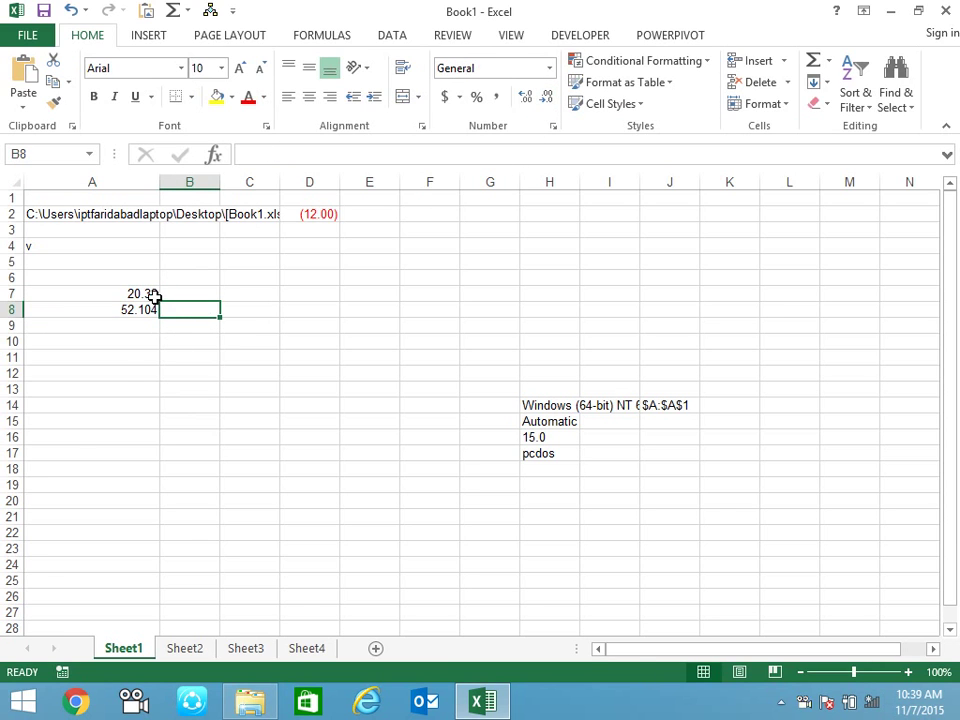
pyautogui.moveTo(150, 296); pyautogui.dragTo(150, 311)
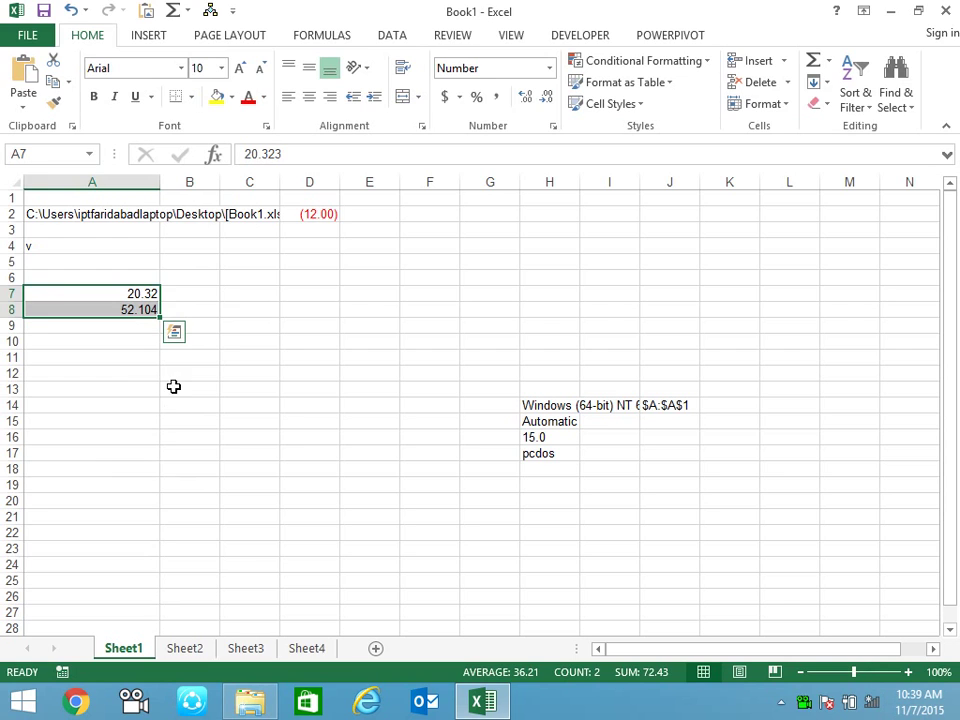
pyautogui.click(137, 326)
pyautogui.click(137, 292)
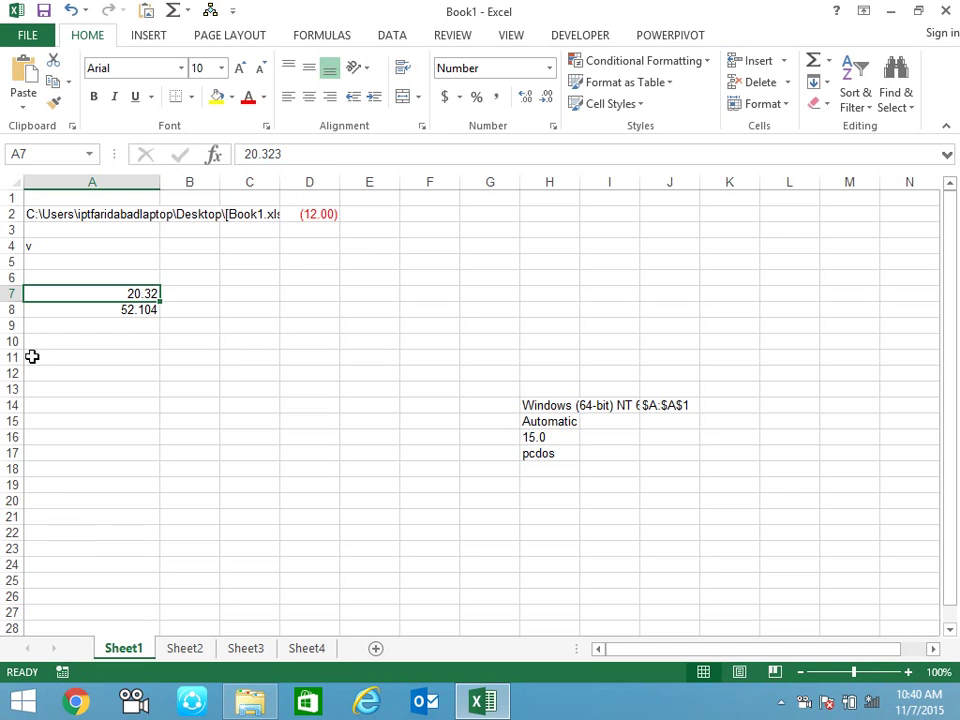
# - Enter =CELL("format",A7) in B7 so it shows A7's format code F2
pyautogui.click(214, 295)
pyautogui.write('=ce')
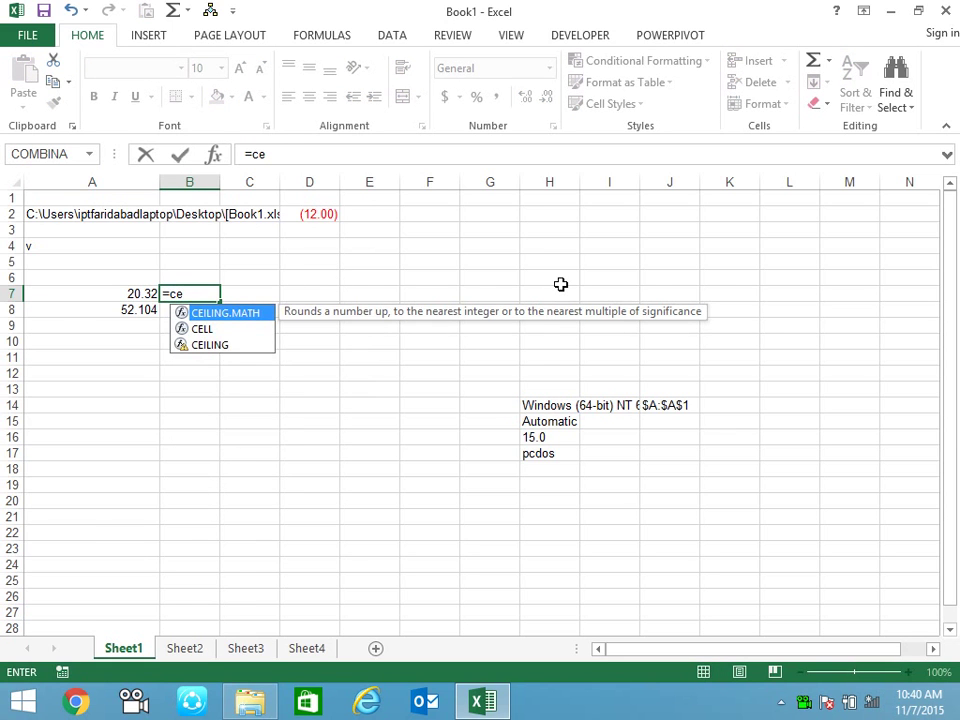
pyautogui.press('Down')
pyautogui.press('Tab')
pyautogui.press('Down')
pyautogui.press('Down')
pyautogui.press('Down')
pyautogui.press('Down')
pyautogui.press('Down')
pyautogui.press('Tab')
pyautogui.write(',')
pyautogui.press('Left')
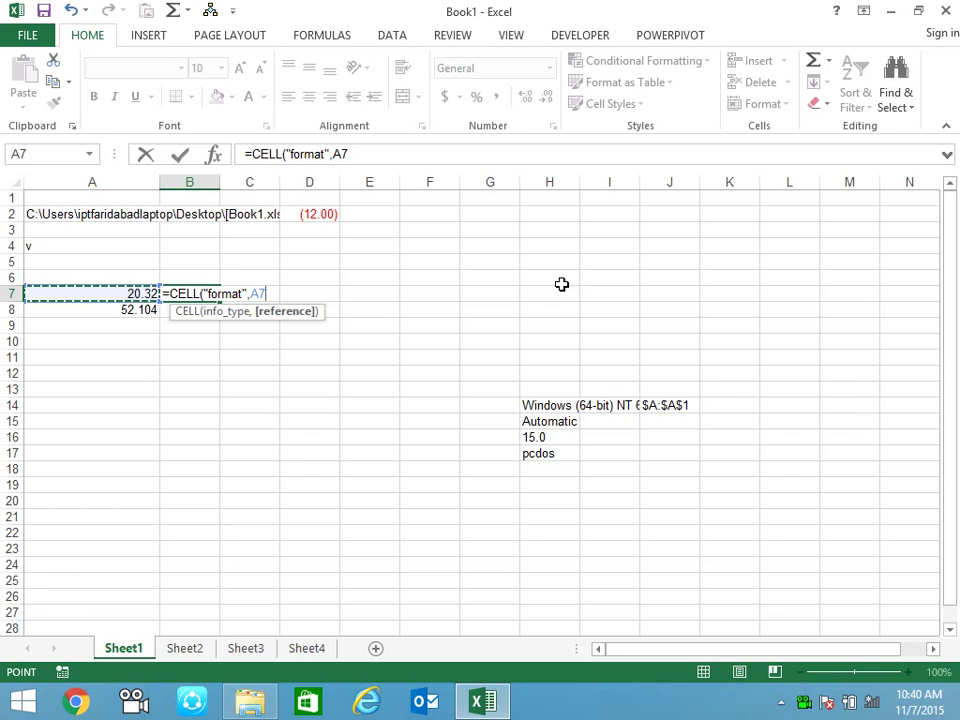
pyautogui.press('Return')
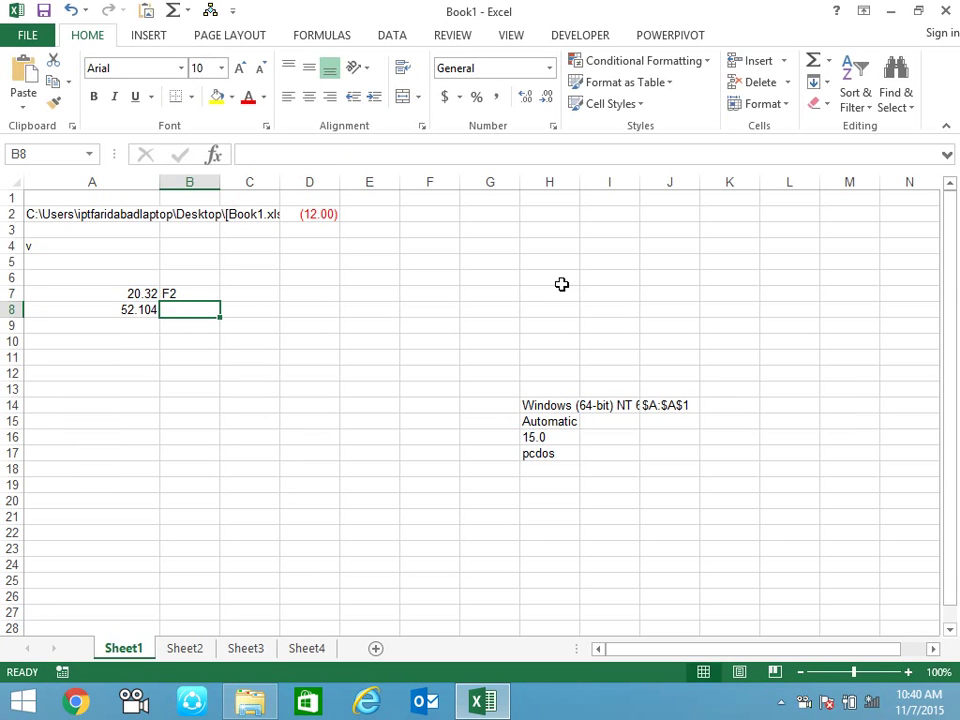
# - Fill the CELL formula down to B8, showing F3, and check both cells
pyautogui.hotkey('ctrl', 'd')
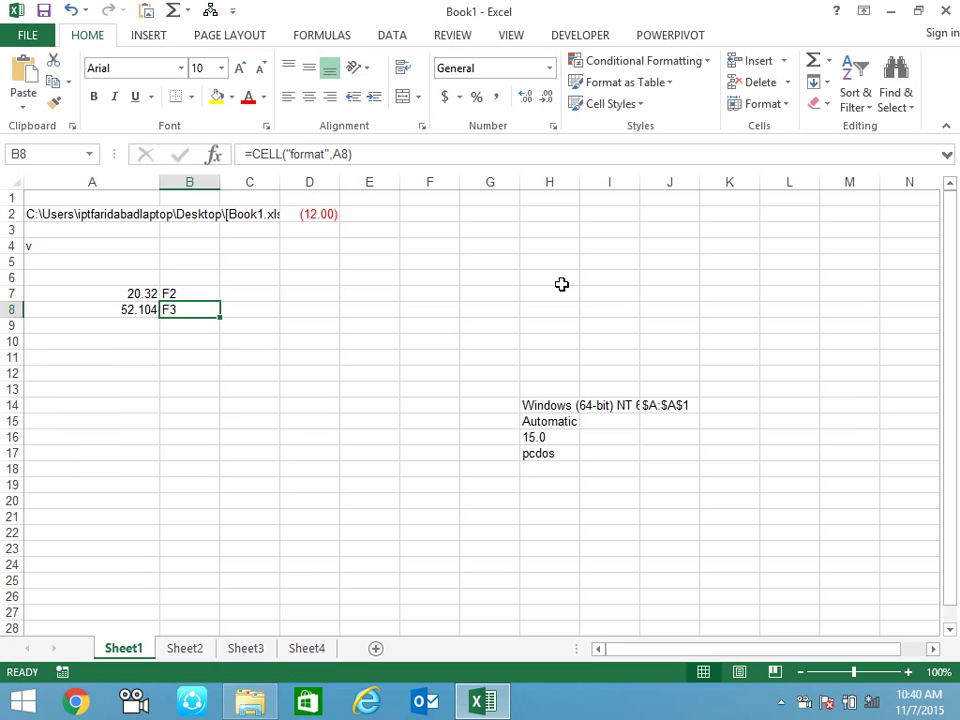
pyautogui.press('Up')
pyautogui.press('Down')
pyautogui.press('Left')
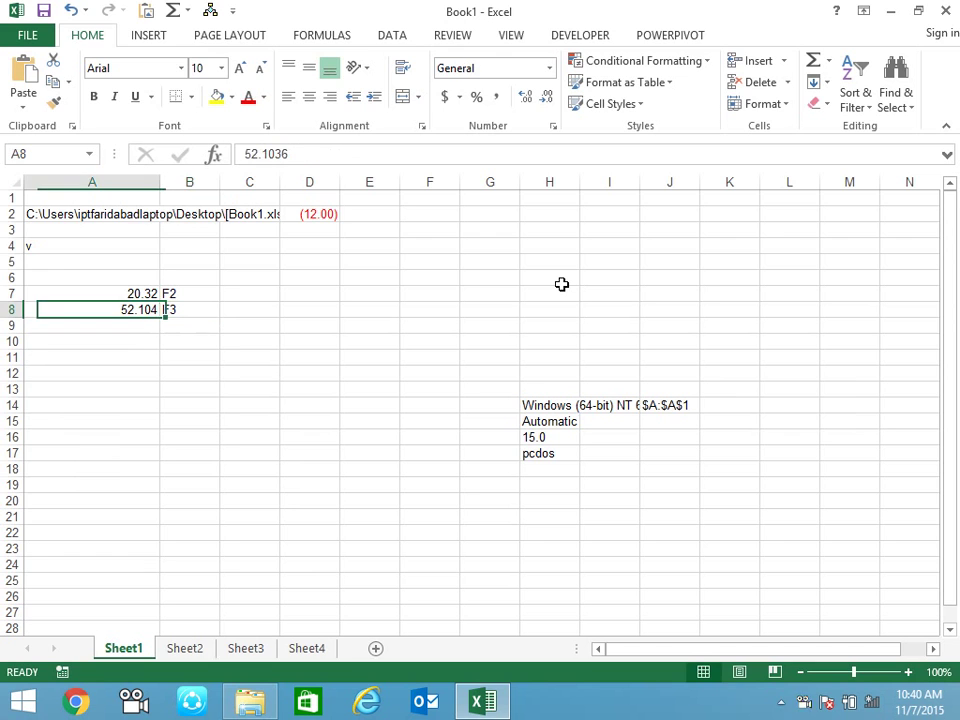
pyautogui.press('Up')
pyautogui.press('Right')
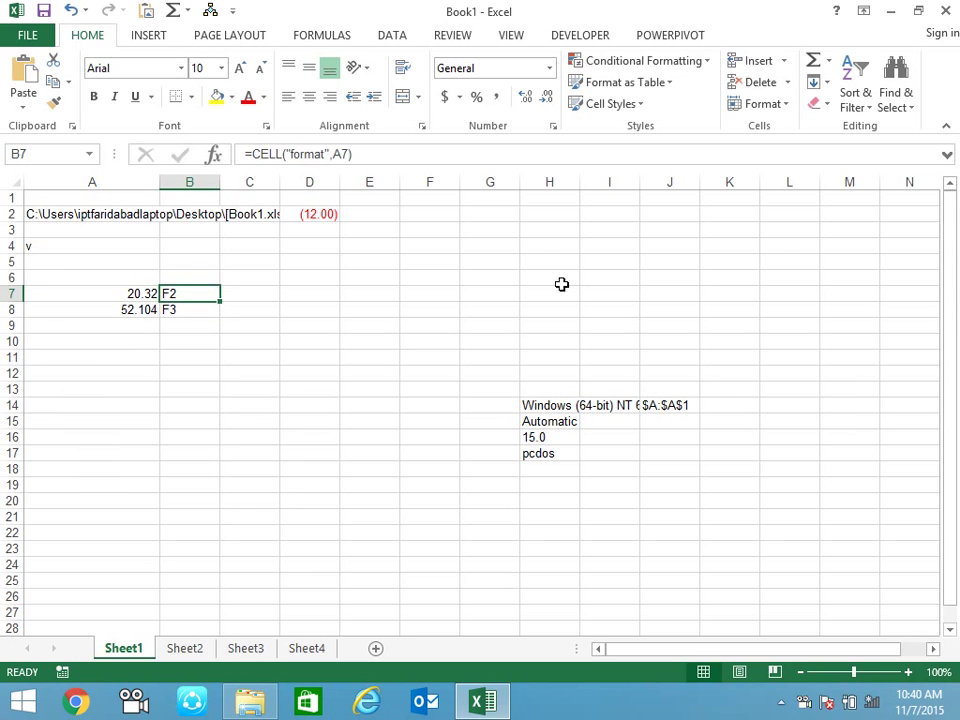
pyautogui.press('Right')
# - Enter =SUBSTITUTE(B7,"F","") in C7 and fill it down to C8, giving 2 and 3
pyautogui.write('=')
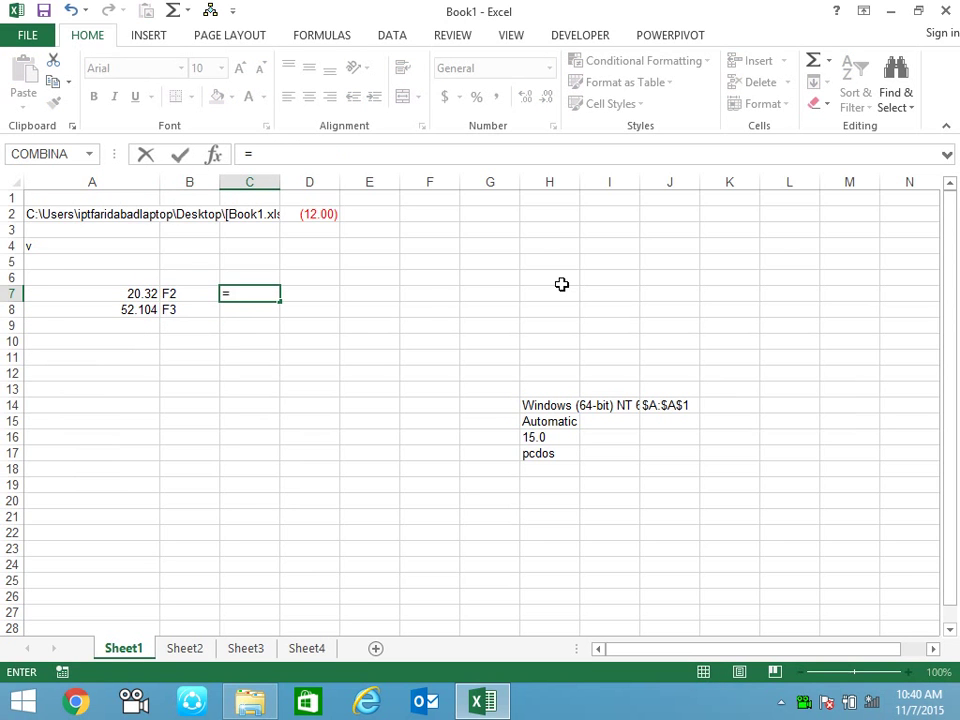
pyautogui.write('sub')
pyautogui.press('Tab')
pyautogui.press('Left')
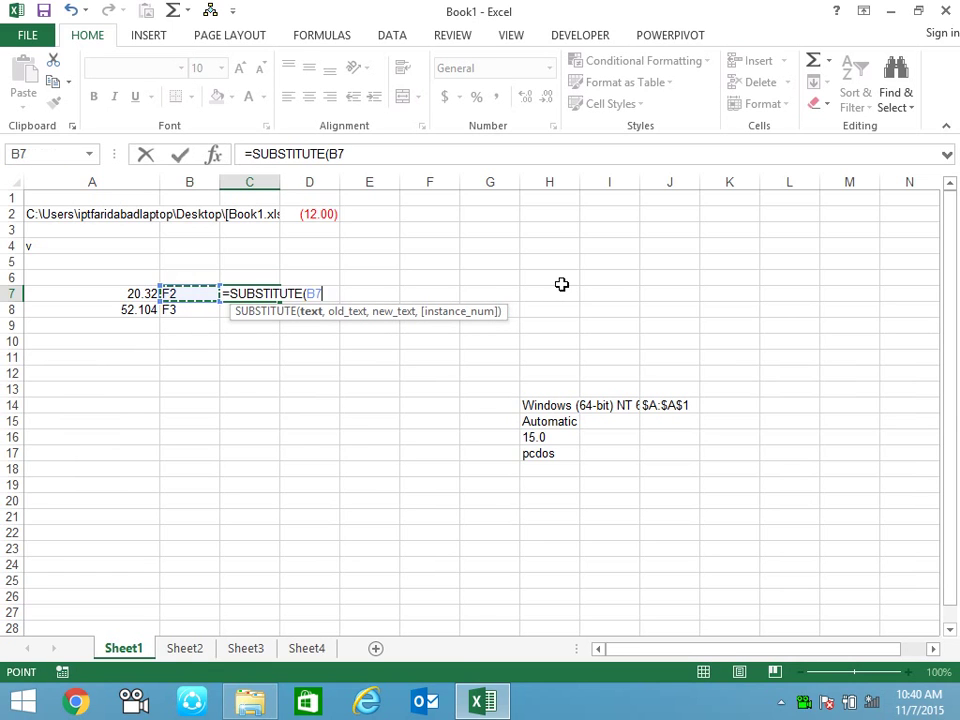
pyautogui.write(',')
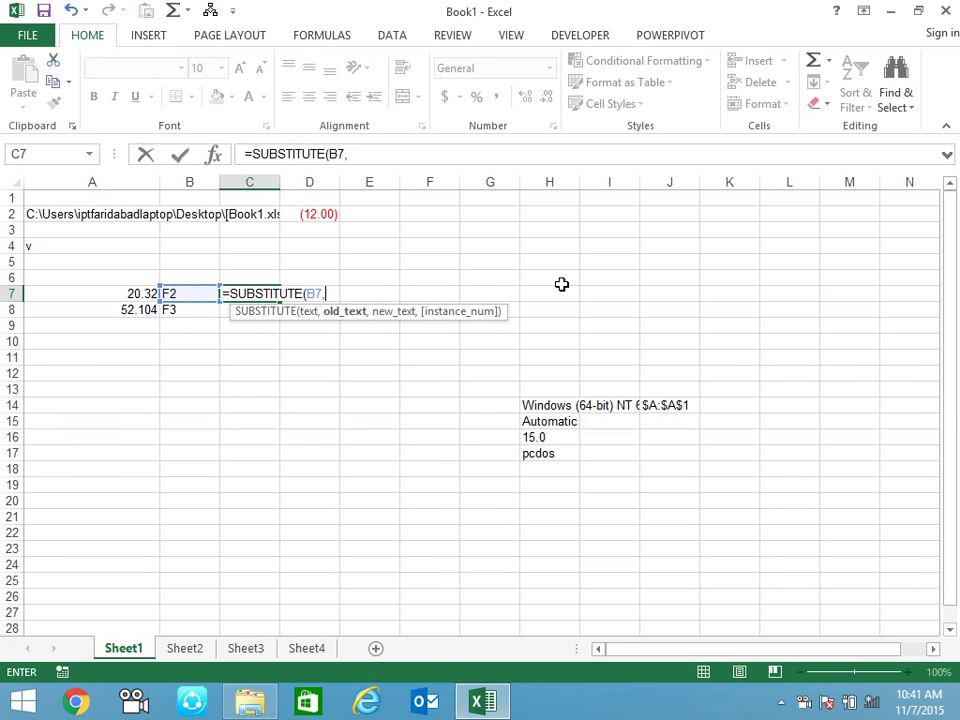
pyautogui.write('"F"')
pyautogui.write(',""')
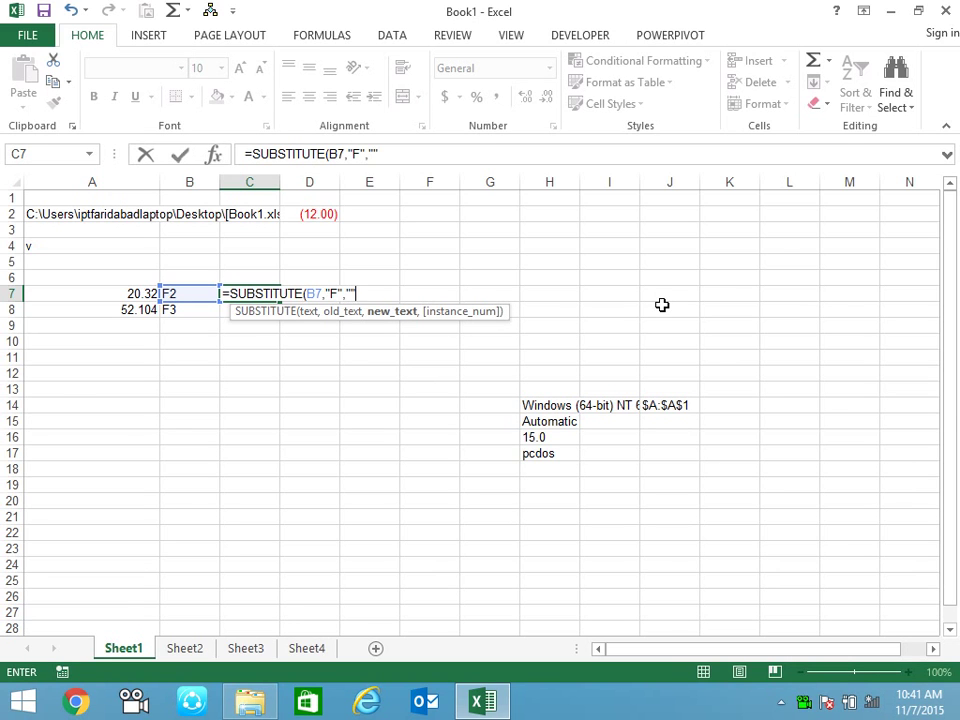
pyautogui.press('Return')
pyautogui.hotkey('ctrl', 'd')
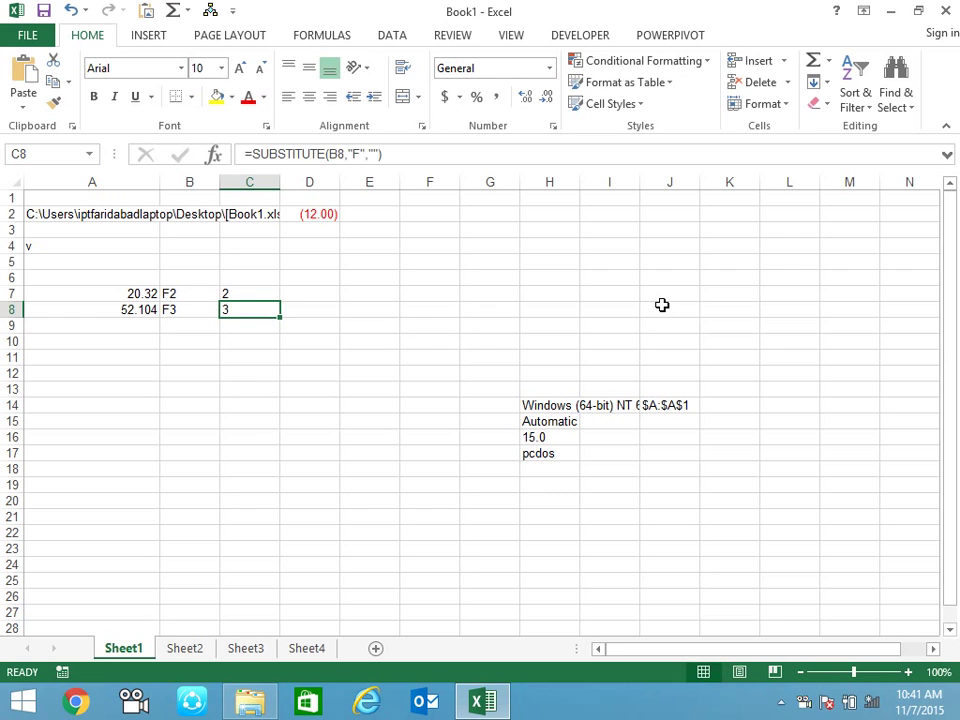
pyautogui.press('Up')
# - Enter =ROUND(A7,C7) in D7 and fill it down to D8, giving 20.32 and 52.10
pyautogui.press('Right')
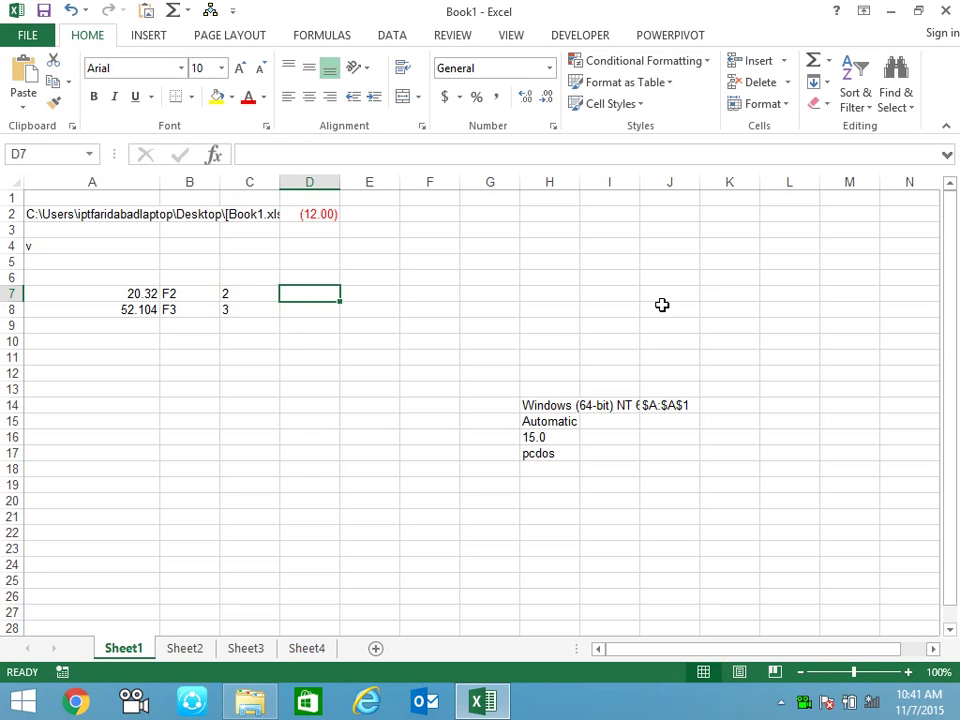
pyautogui.write('=rou')
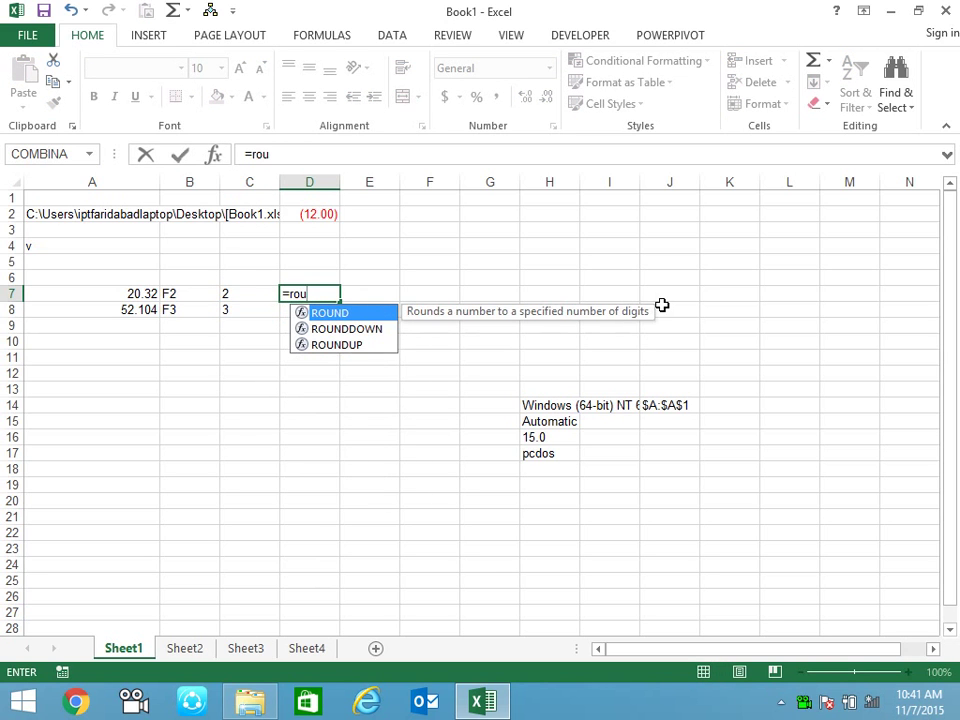
pyautogui.press('Tab')
pyautogui.press('Left')
pyautogui.press('Left')
pyautogui.press('Left')
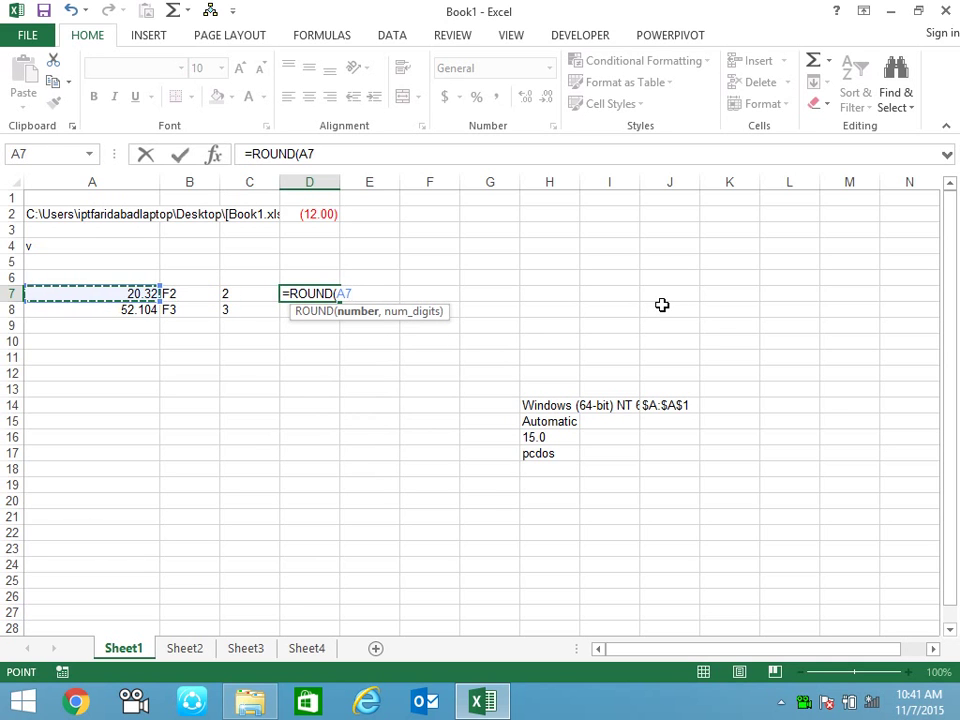
pyautogui.write(',')
pyautogui.press('Left')
pyautogui.press('Return')
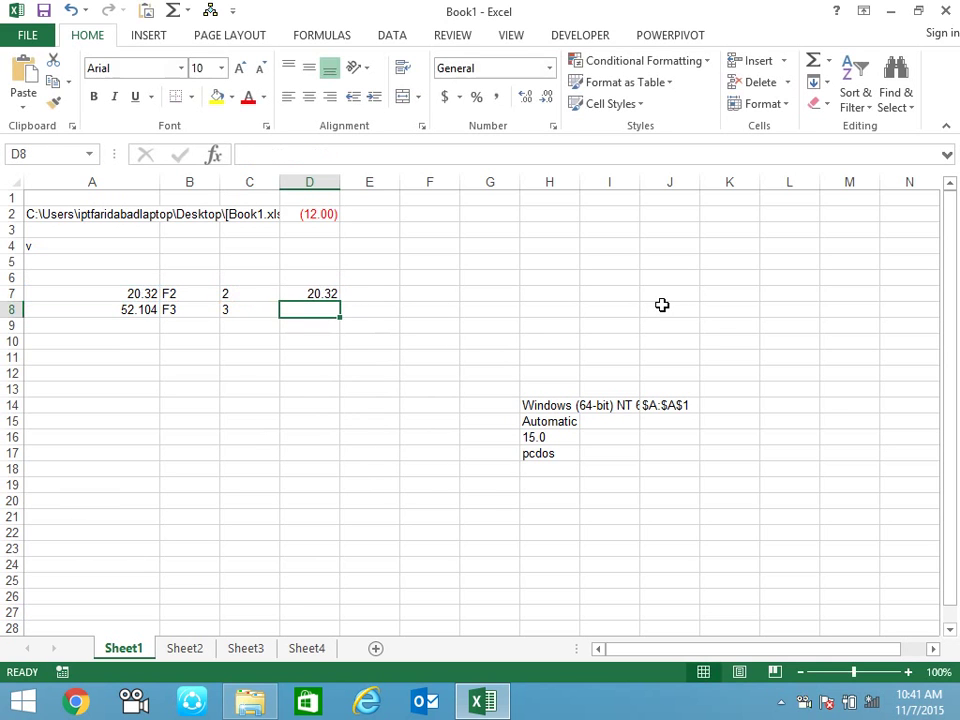
pyautogui.hotkey('ctrl', 'd')
# - AutoSum D7:D8 in D9 for a total of 72.42
pyautogui.press('Return')
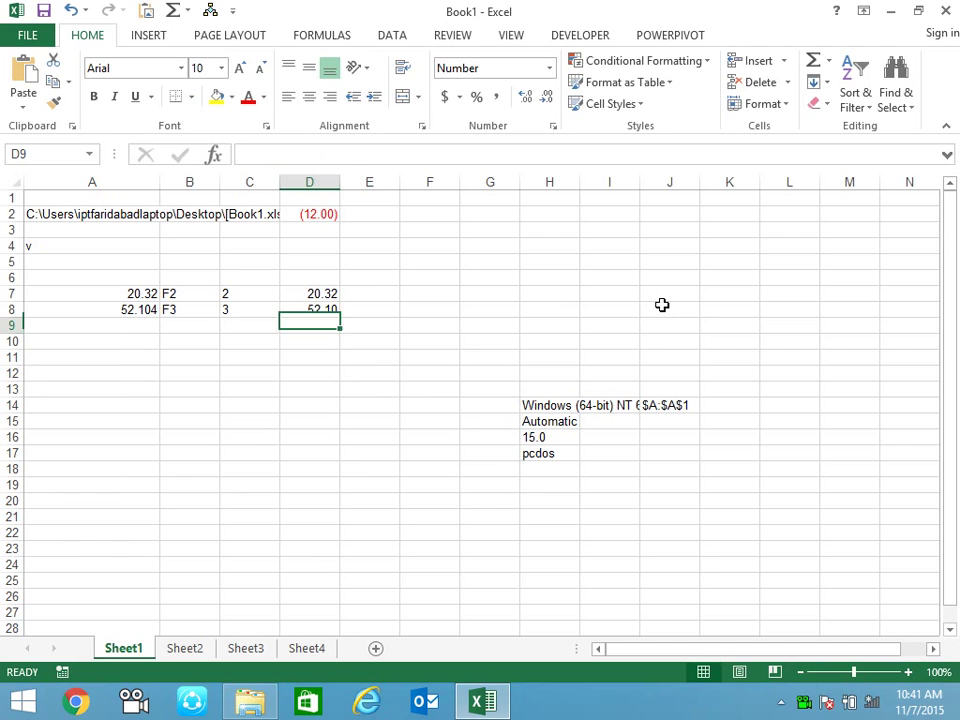
pyautogui.hotkey('alt', '=')
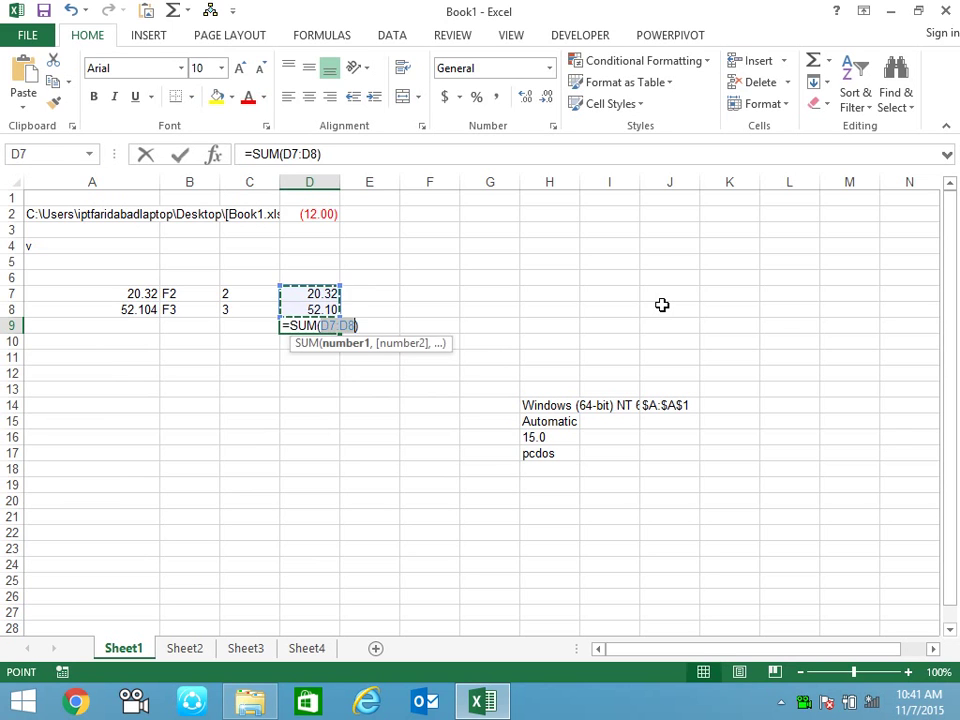
pyautogui.press('Return')
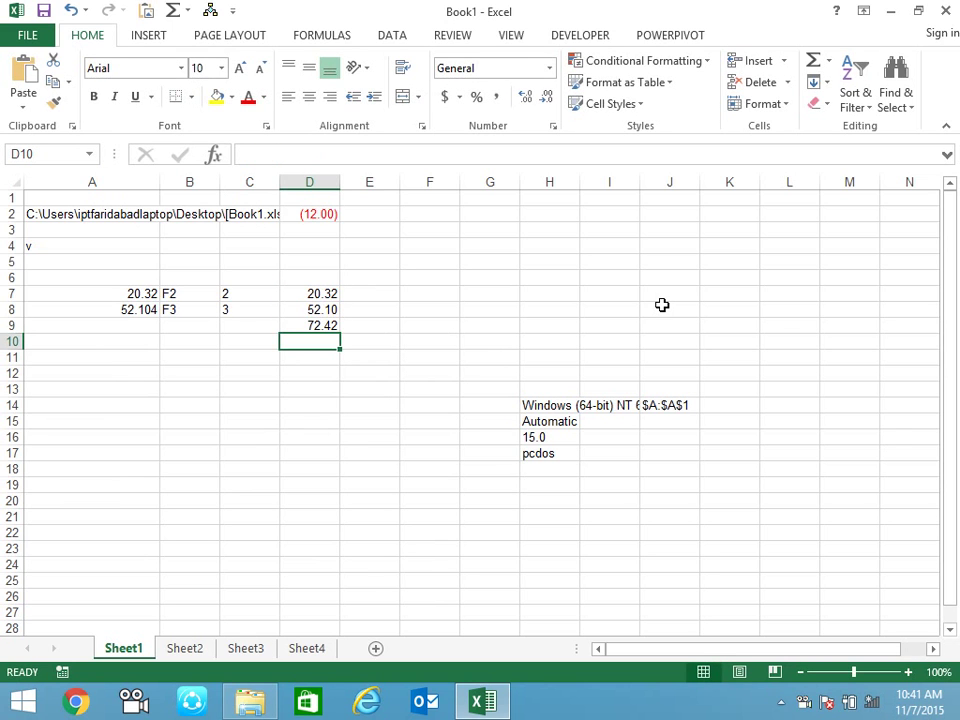
pyautogui.press('Up')
pyautogui.press('Up')
pyautogui.press('Up')
pyautogui.press('Up')
# - Copy D7:D9 and paste it as values only into G7:G9
pyautogui.press('Down')
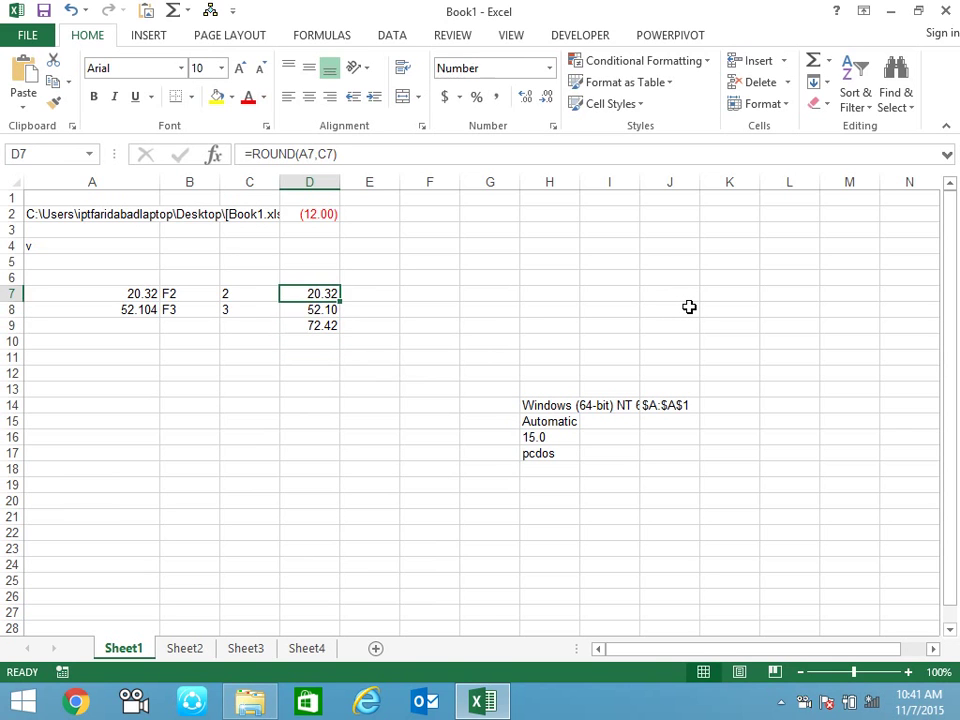
pyautogui.hotkey('shift', 'Down')
pyautogui.hotkey('shift', 'Down')
pyautogui.hotkey('ctrl', 'c')
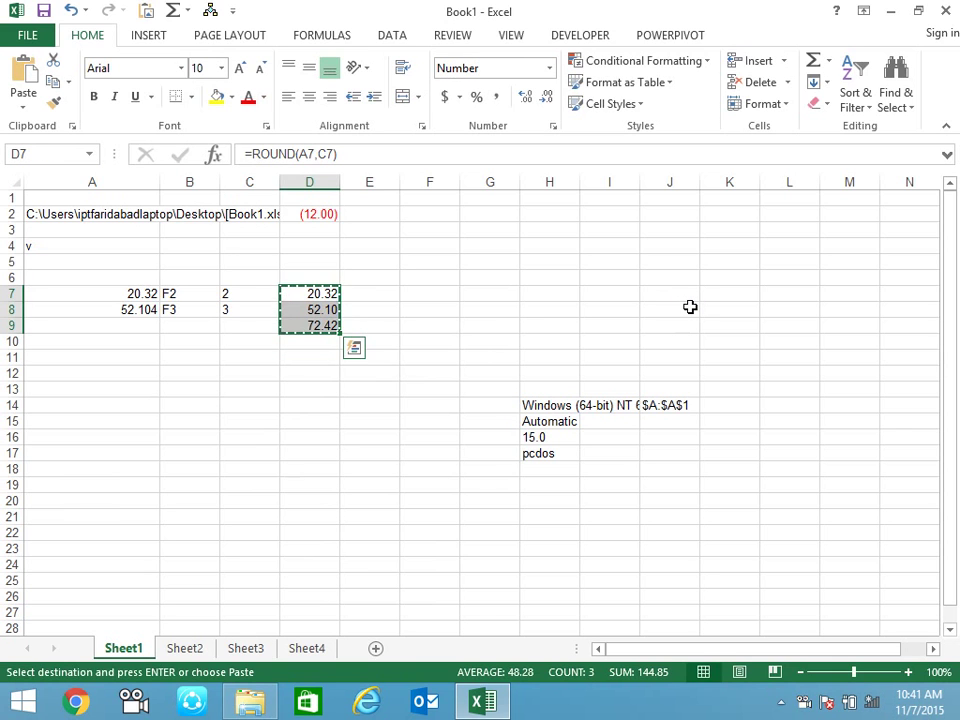
pyautogui.press('Right')
pyautogui.press('Right')
pyautogui.press('Right')
pyautogui.hotkey('alt', 'e')
pyautogui.press('s')
pyautogui.press('v')
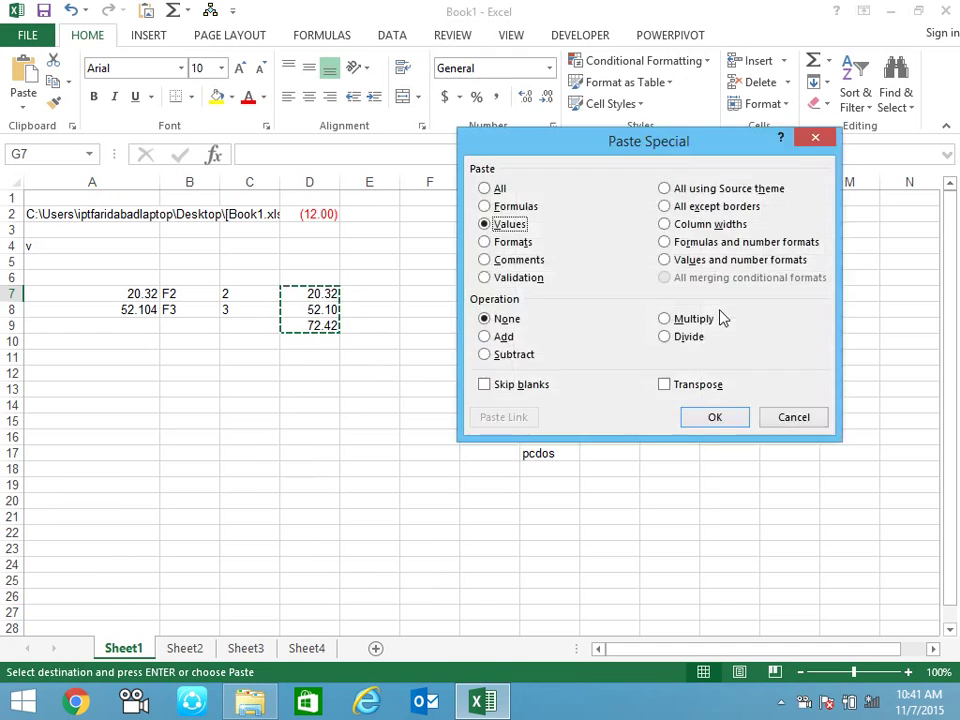
pyautogui.press('Return')
# - Clear the copy selection and switch to the empty Sheet2
pyautogui.press('Escape')
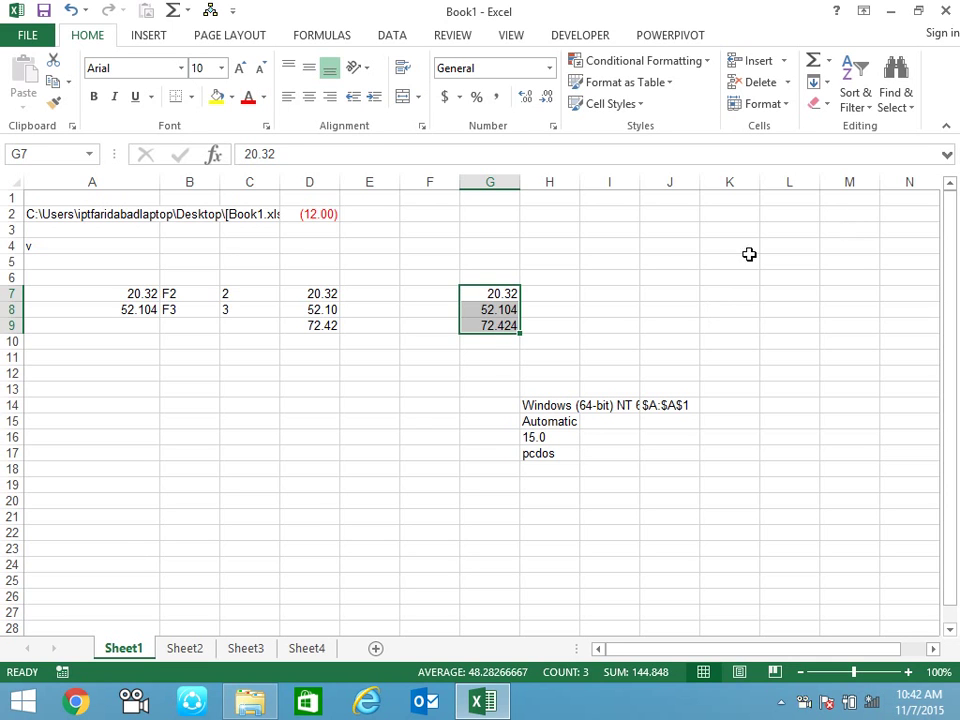
pyautogui.click(418, 426)
pyautogui.click(188, 648)
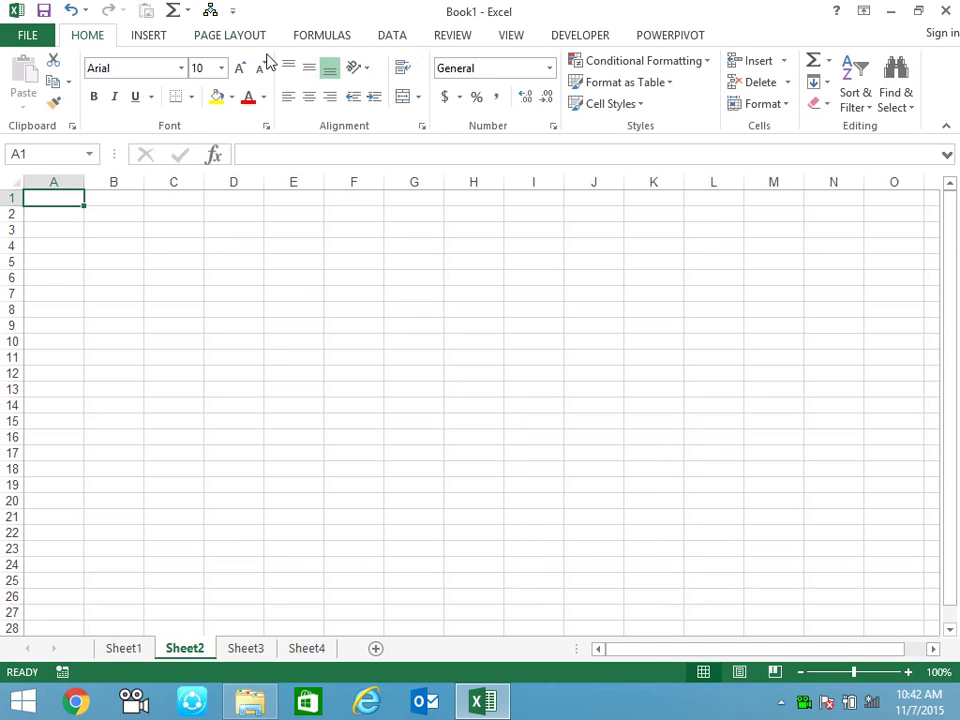
# - Look up ERROR.TYPE under More Functions > Information, view its help, then start =ERR in A1
pyautogui.click(328, 36)
pyautogui.click(350, 108)
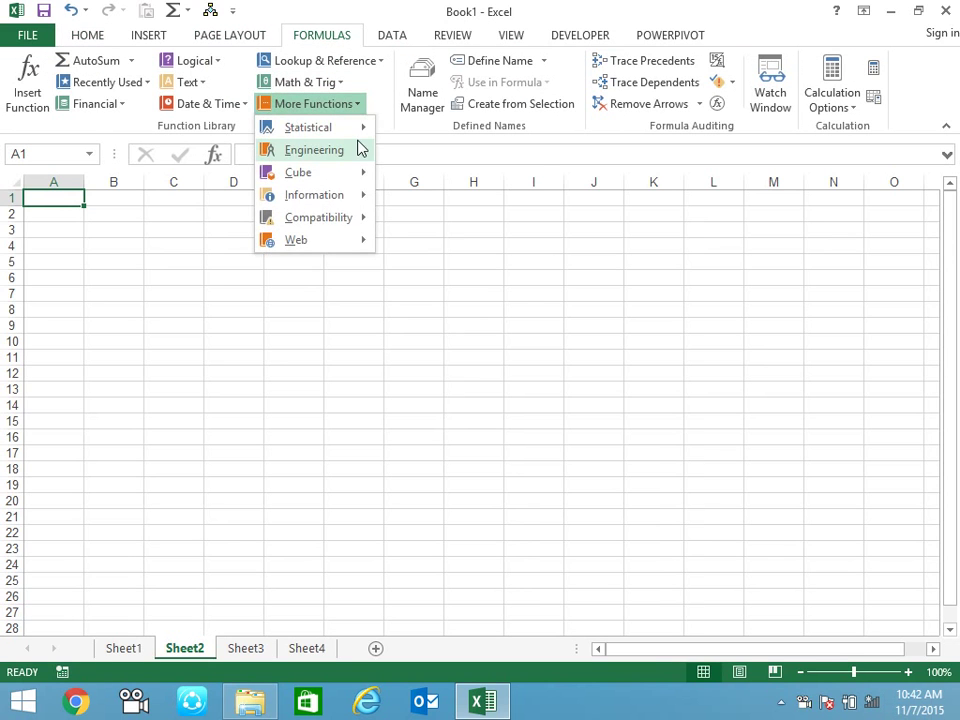
pyautogui.moveTo(362, 197)
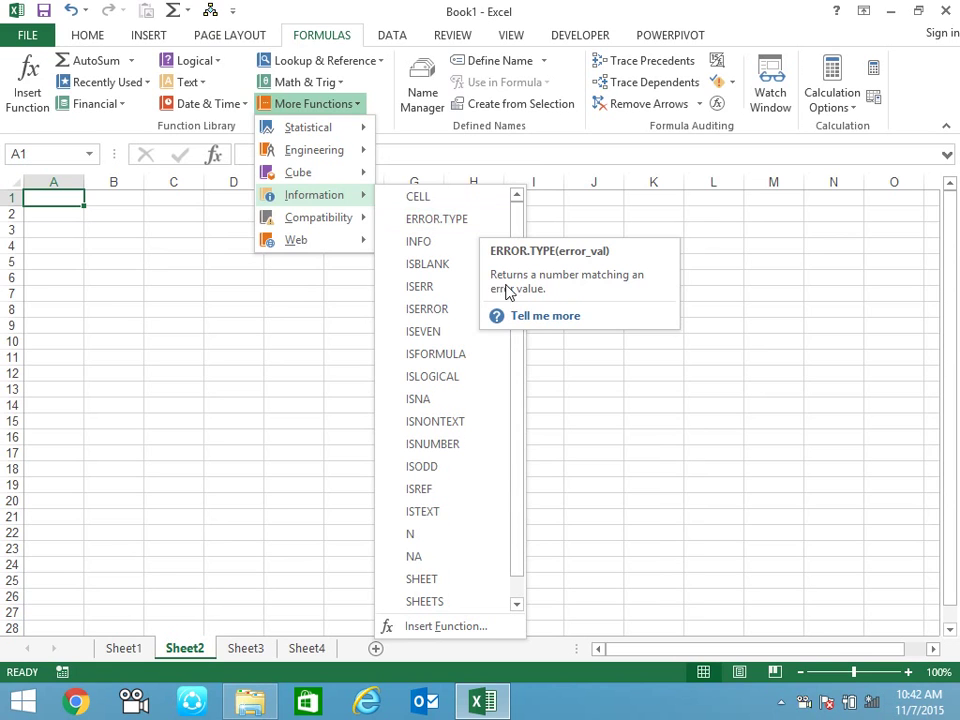
pyautogui.click(525, 318)
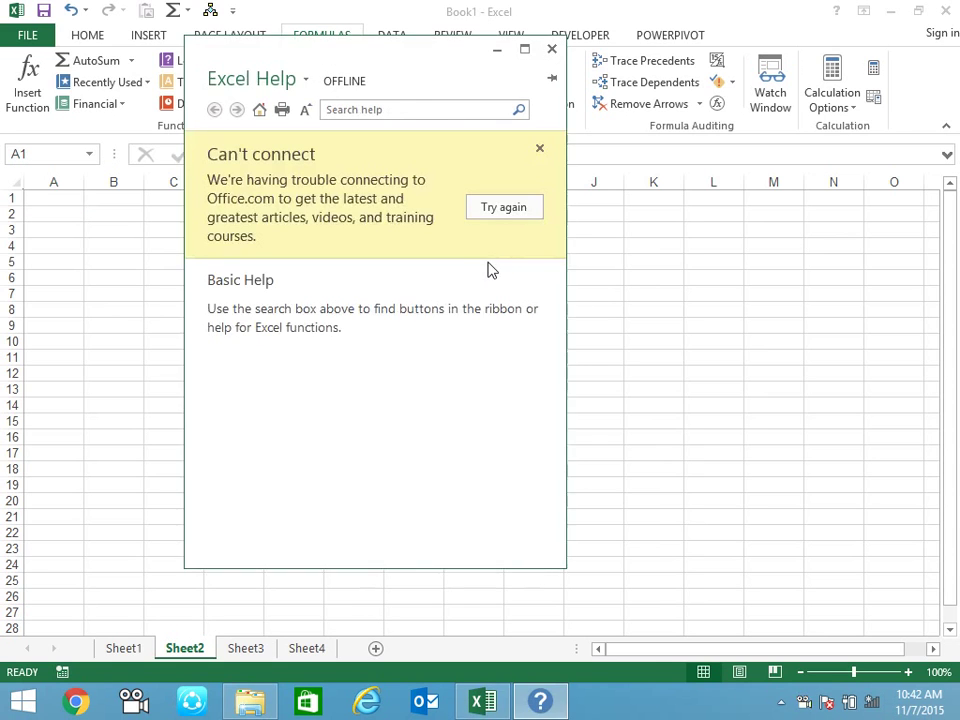
pyautogui.click(538, 151)
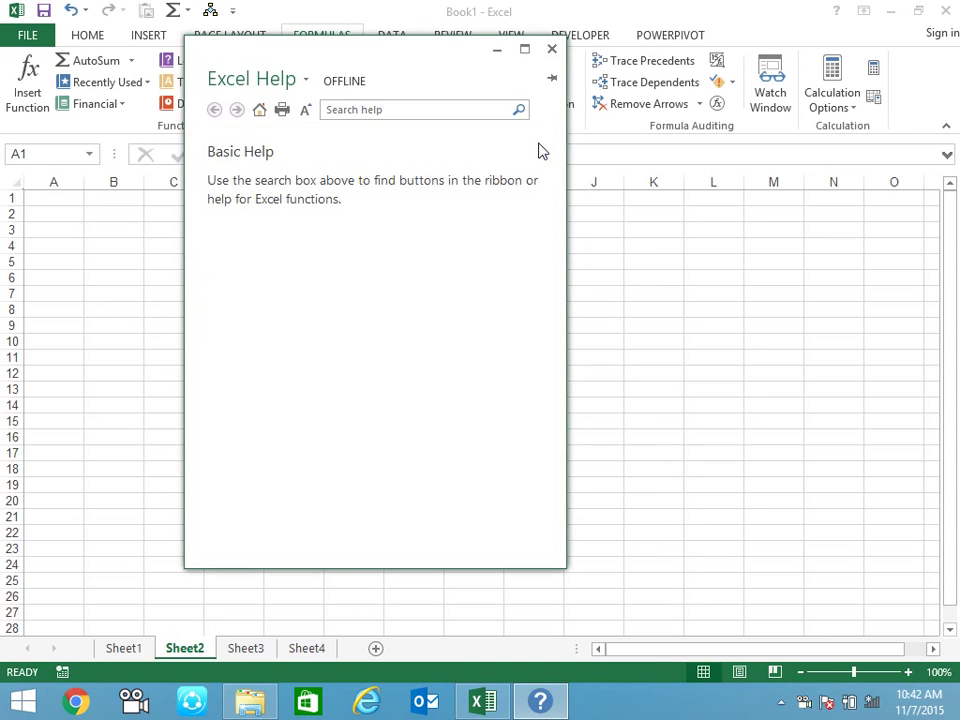
pyautogui.click(551, 49)
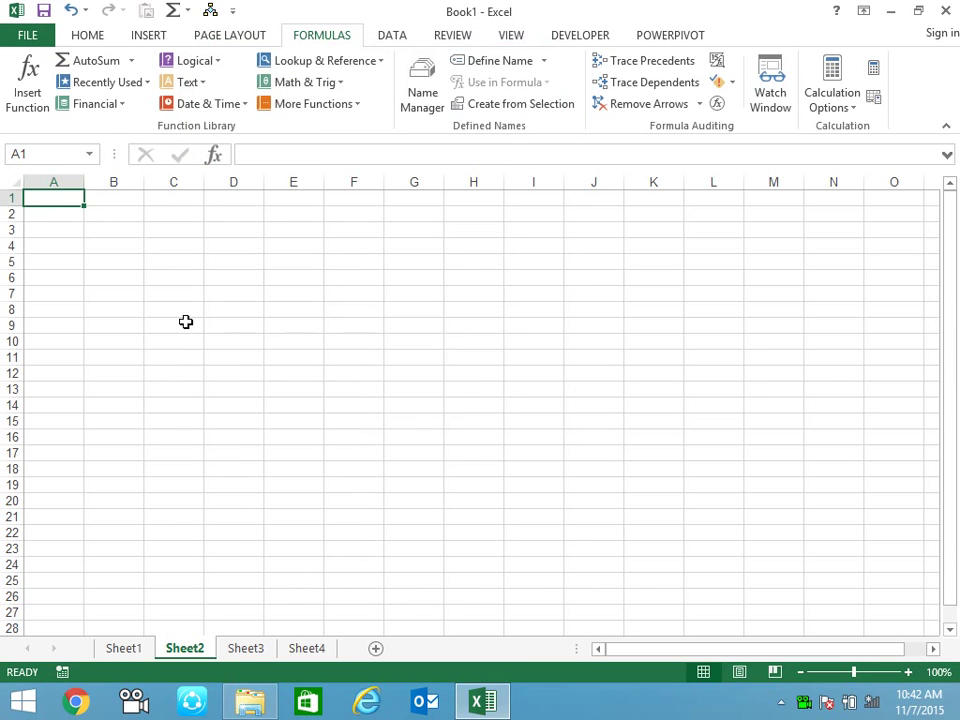
pyautogui.write('=')
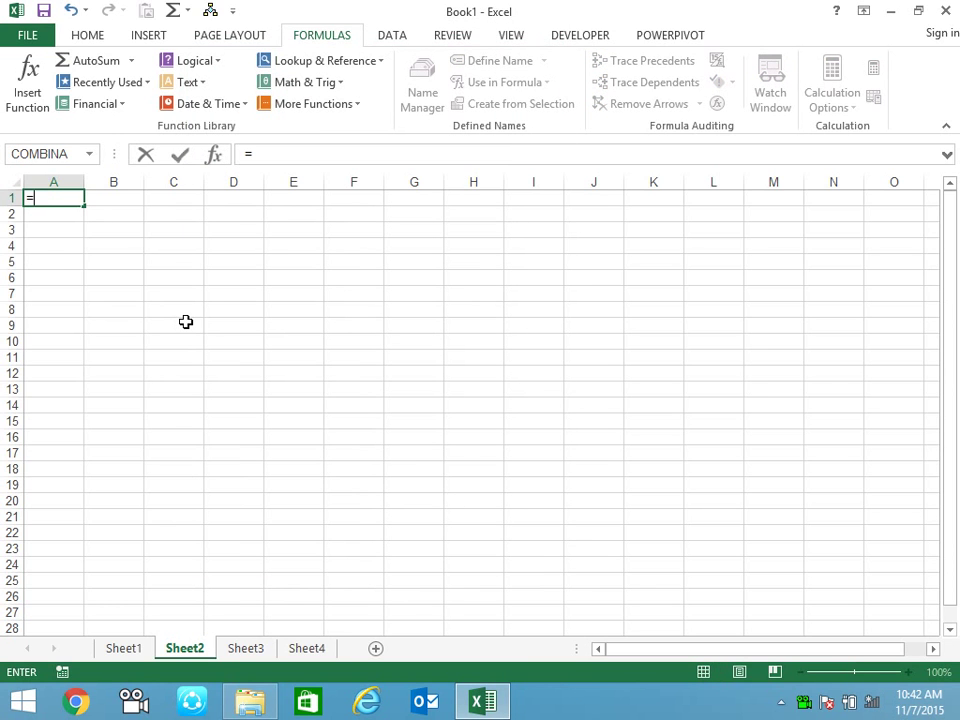
pyautogui.write('err')
# - Complete =ERROR.TYPE(D1) in A1
pyautogui.press('Tab')
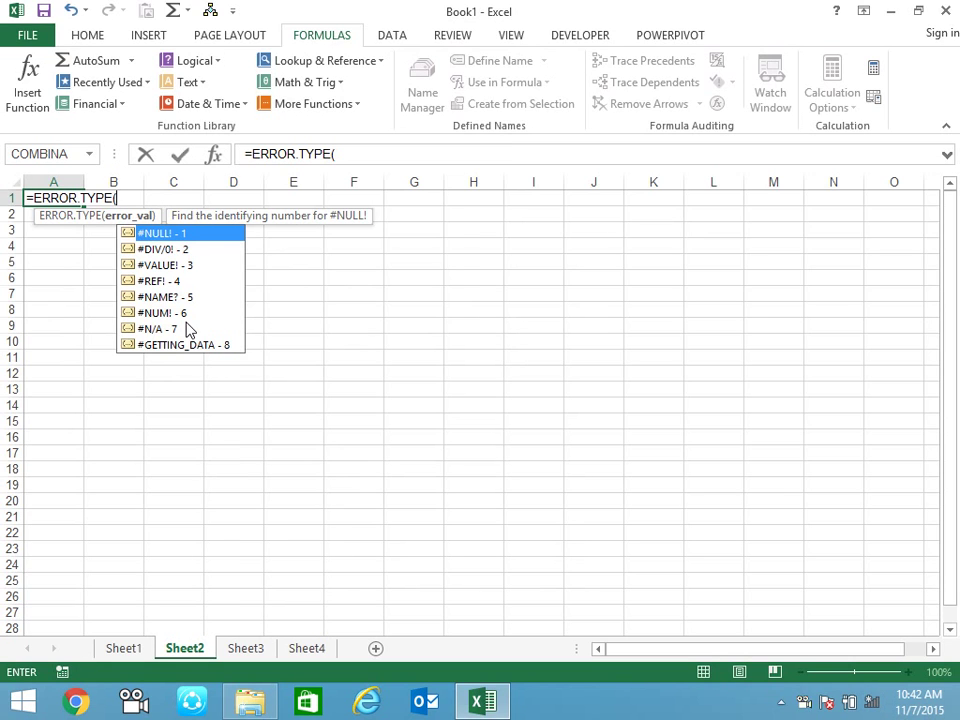
pyautogui.press('Down')
pyautogui.press('Down')
pyautogui.press('Down')
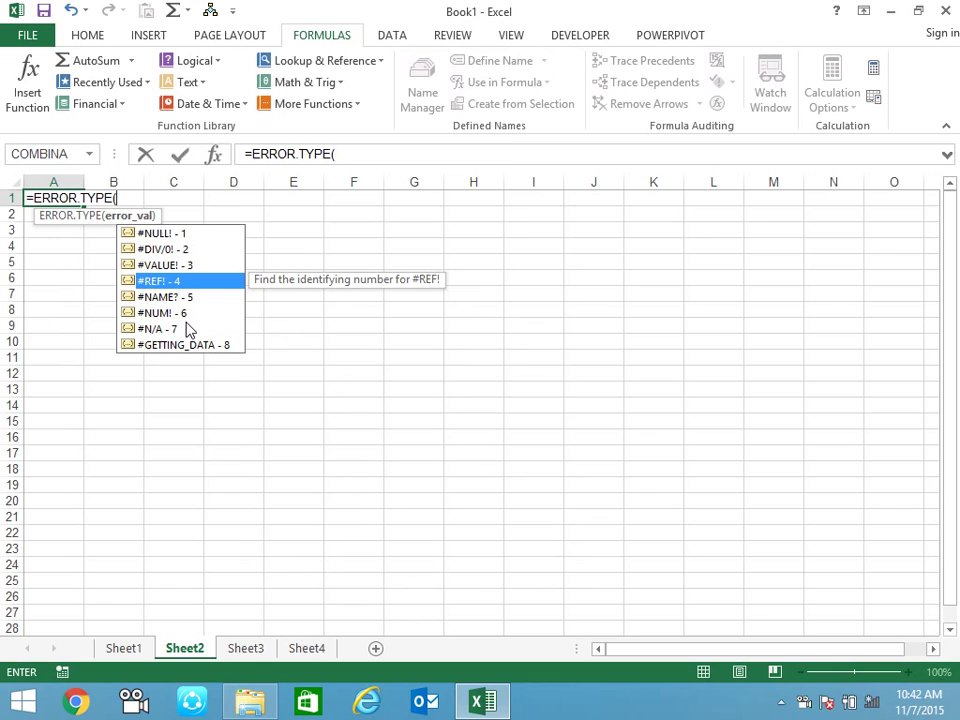
pyautogui.press('Up')
pyautogui.press('Up')
pyautogui.press('Up')
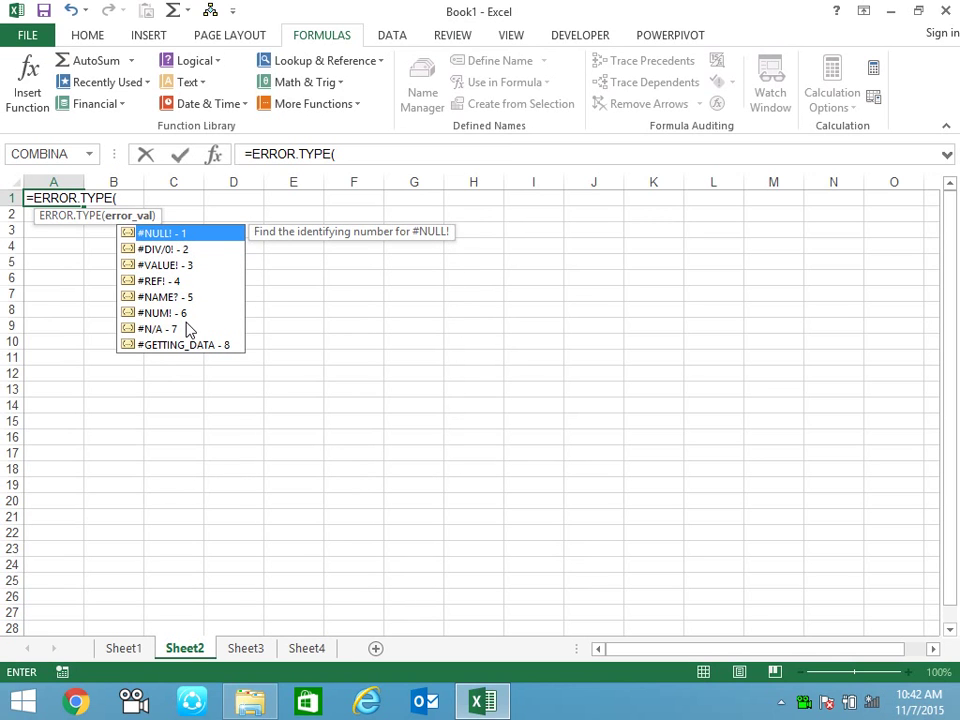
pyautogui.press('Tab')
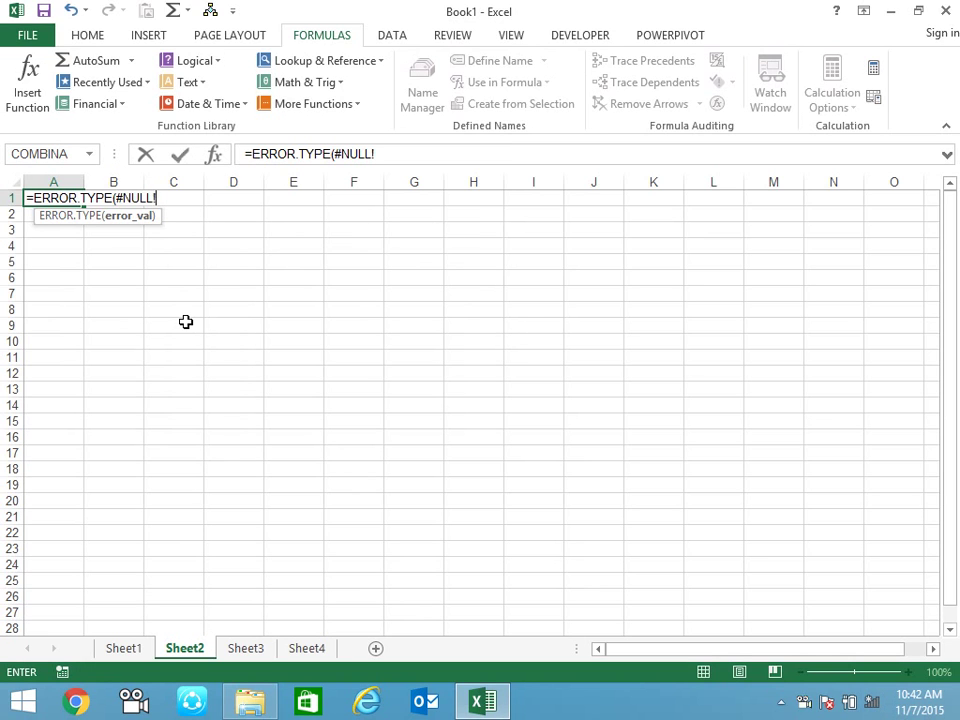
pyautogui.press('BackSpace')
pyautogui.press('BackSpace')
pyautogui.press('BackSpace')
pyautogui.press('BackSpace')
pyautogui.press('BackSpace')
pyautogui.press('BackSpace')
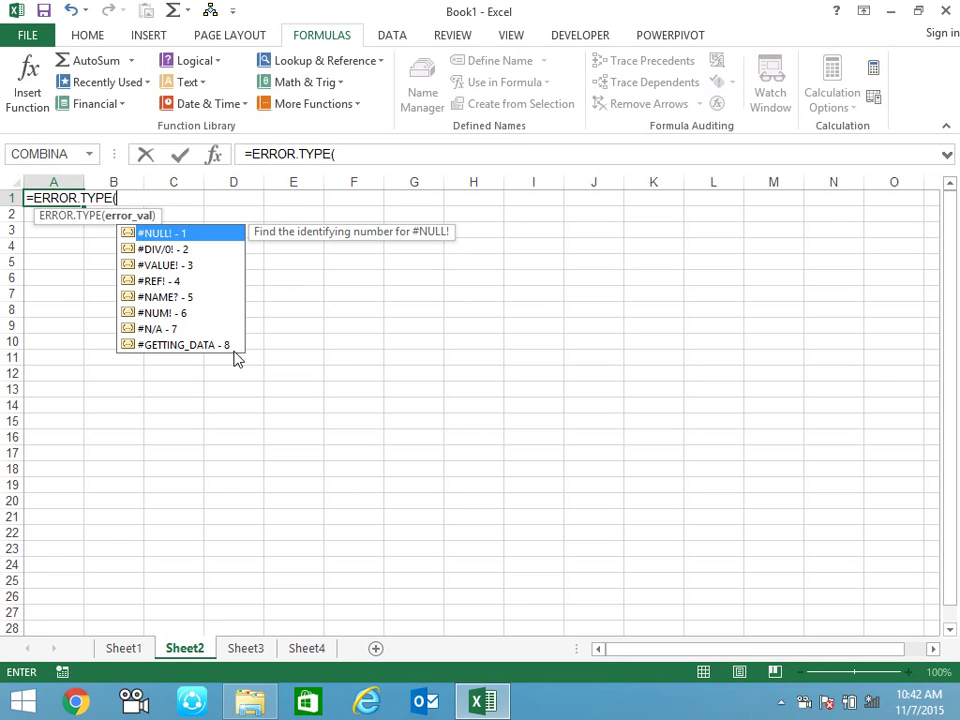
pyautogui.click(218, 200)
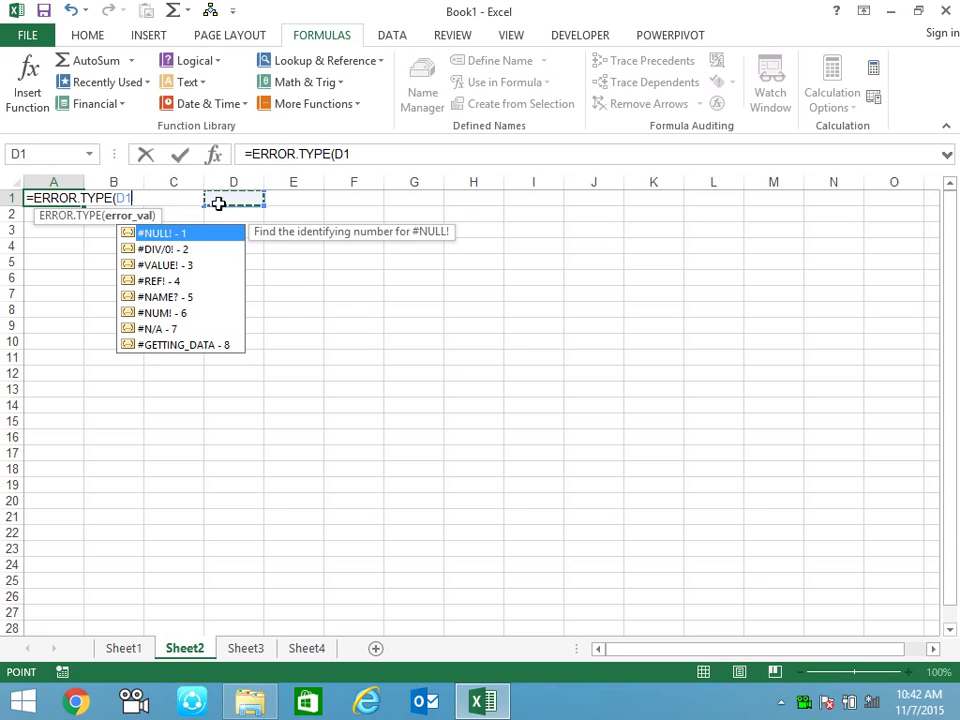
pyautogui.press('Return')
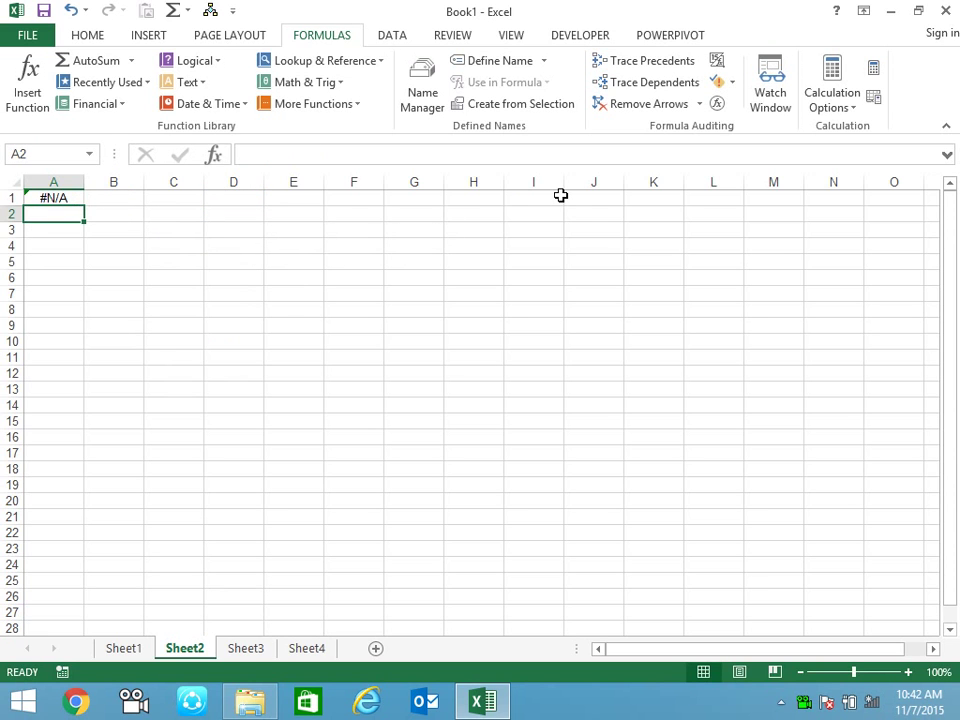
# - Enter =NA() in D1 so A1 returns error type 7
pyautogui.press('Up')
pyautogui.press('Right')
pyautogui.press('Right')
pyautogui.press('Right')
pyautogui.write('=')
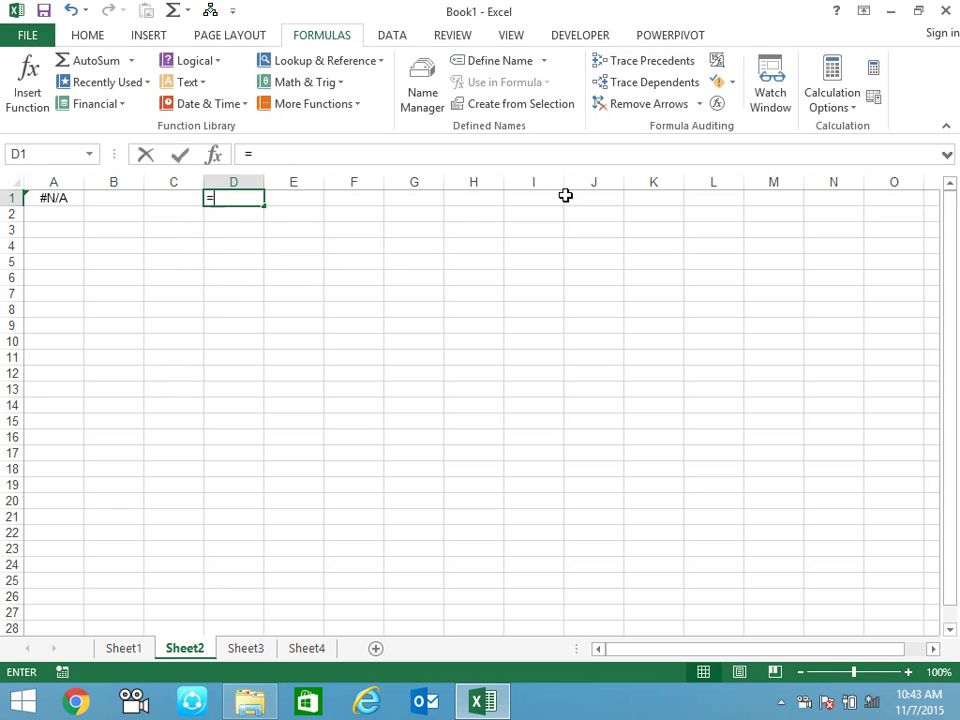
pyautogui.write('n')
pyautogui.press('BackSpace')
pyautogui.press('Escape')
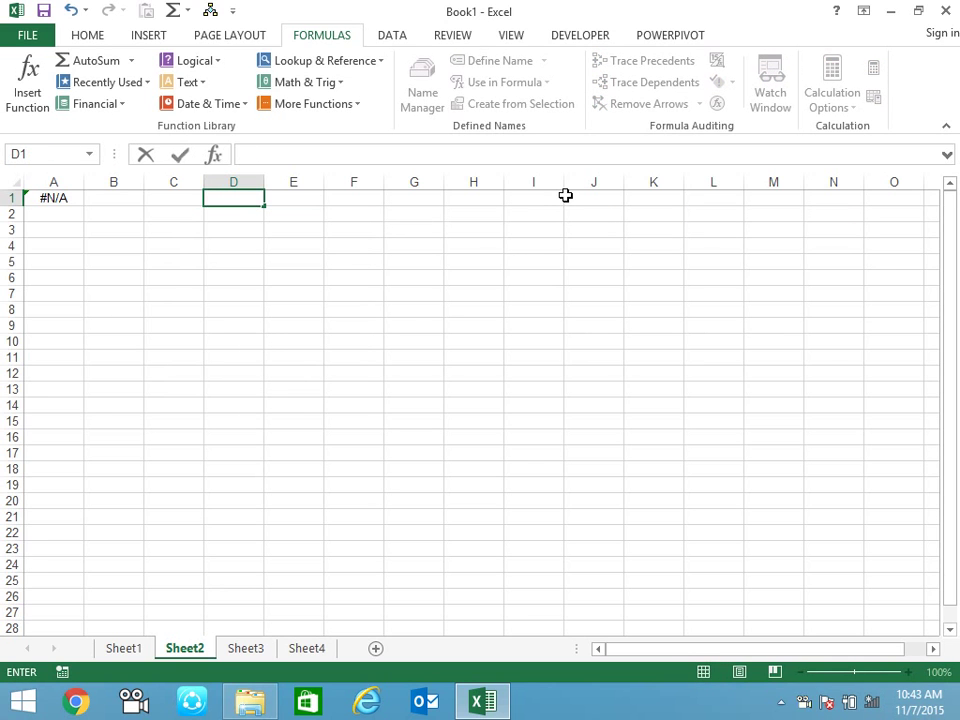
pyautogui.write('=na')
pyautogui.press('Tab')
pyautogui.press('Return')
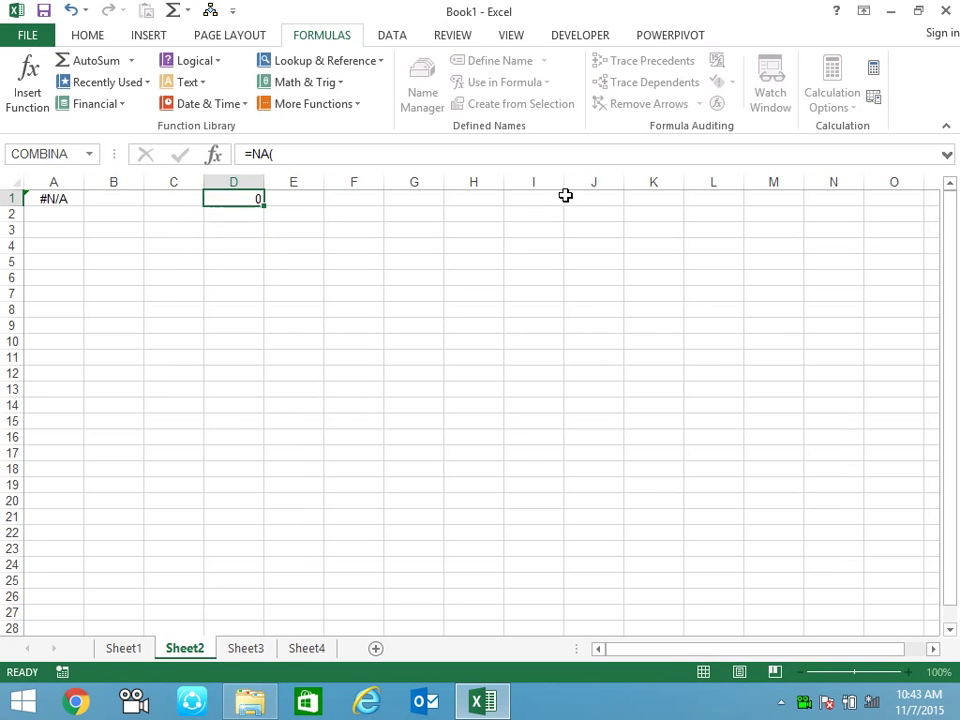
pyautogui.press('Up')
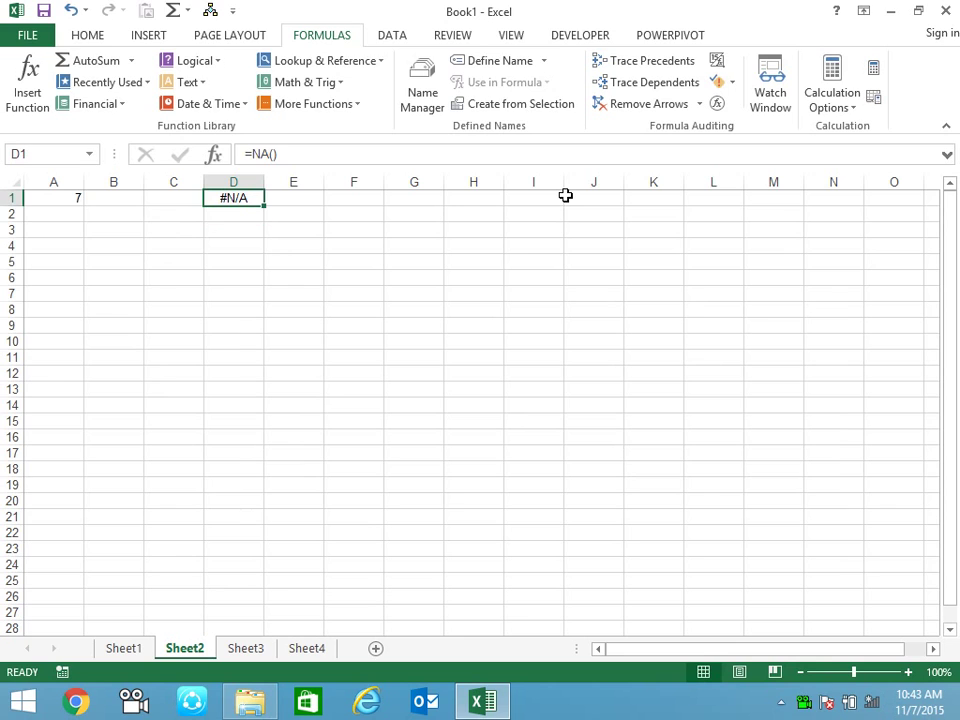
pyautogui.press('Left')
pyautogui.press('Left')
pyautogui.press('Left')
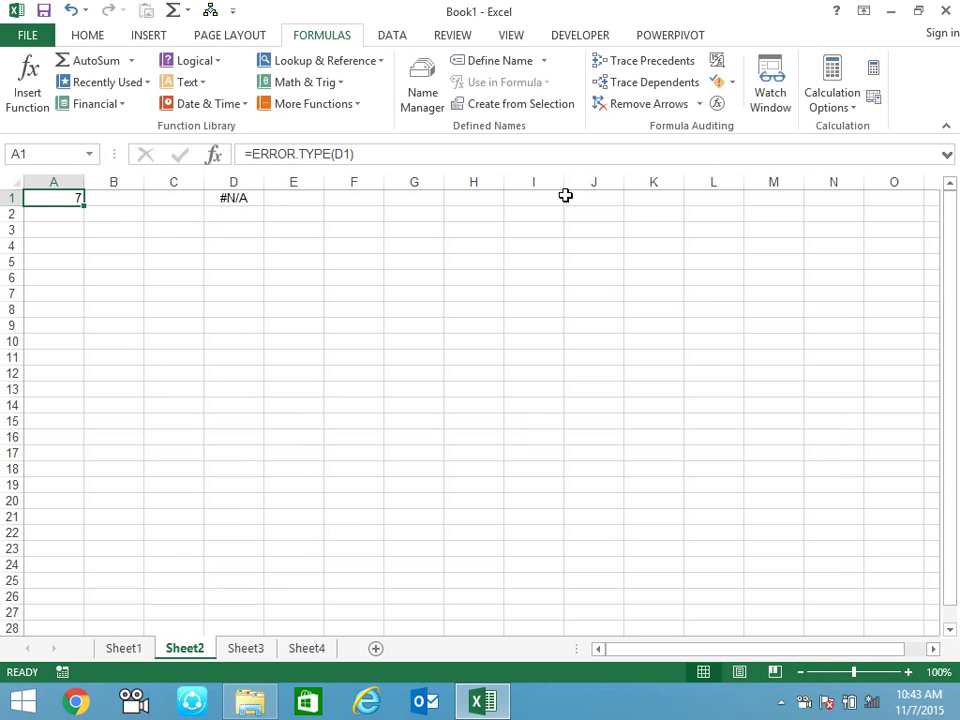
# - Start an ERROR.TYPE formula in A3, browse its error values, then cancel it
pyautogui.press('Down')
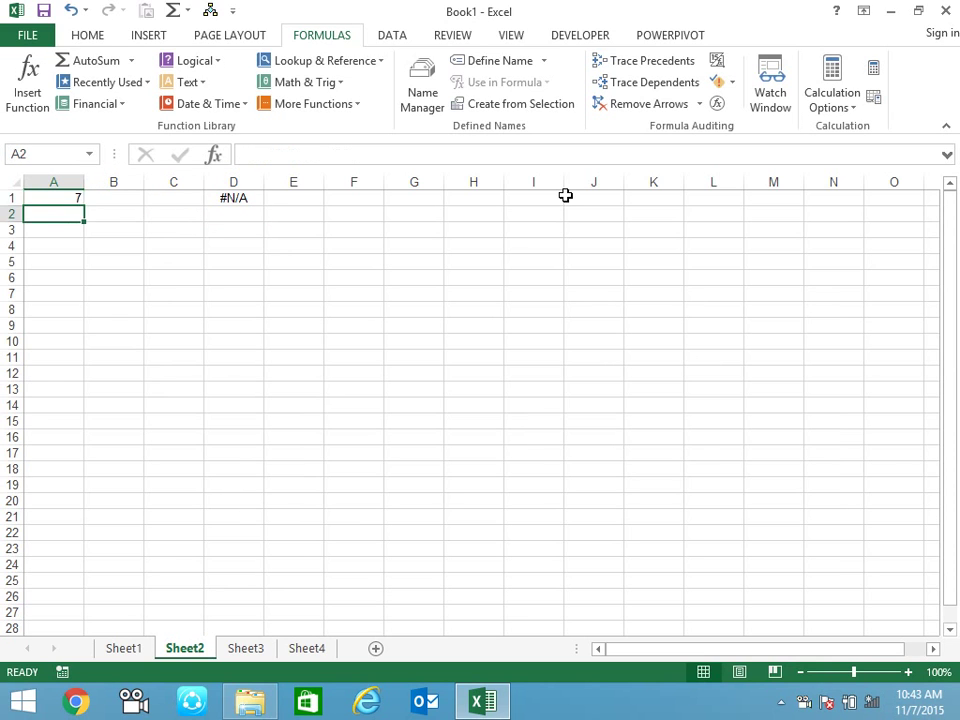
pyautogui.press('Down')
pyautogui.write('=er')
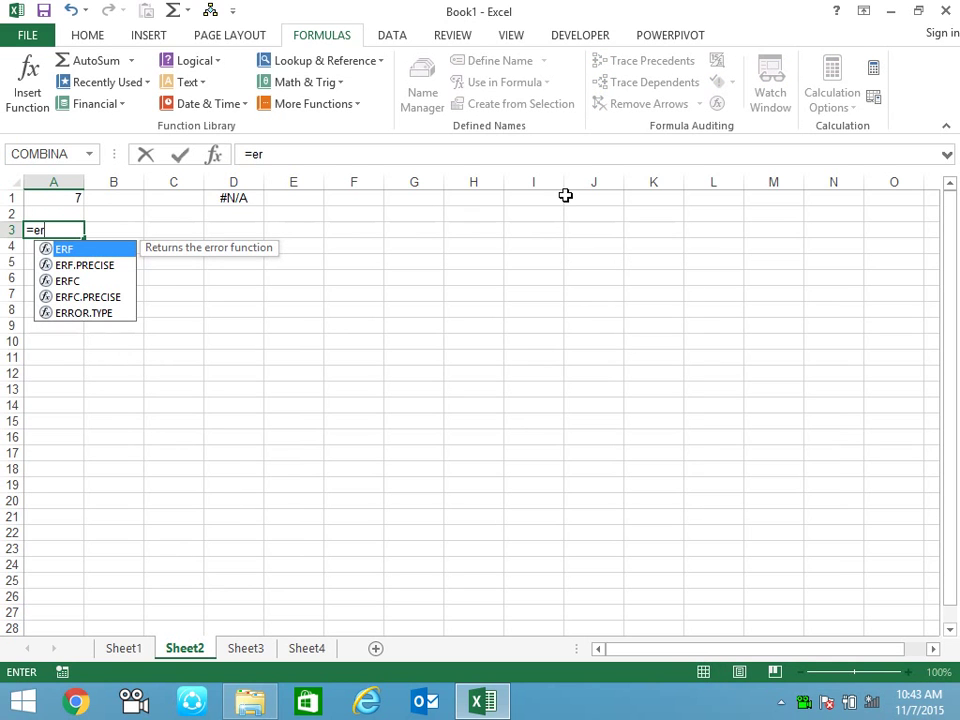
pyautogui.press('Down')
pyautogui.press('Down')
pyautogui.press('Down')
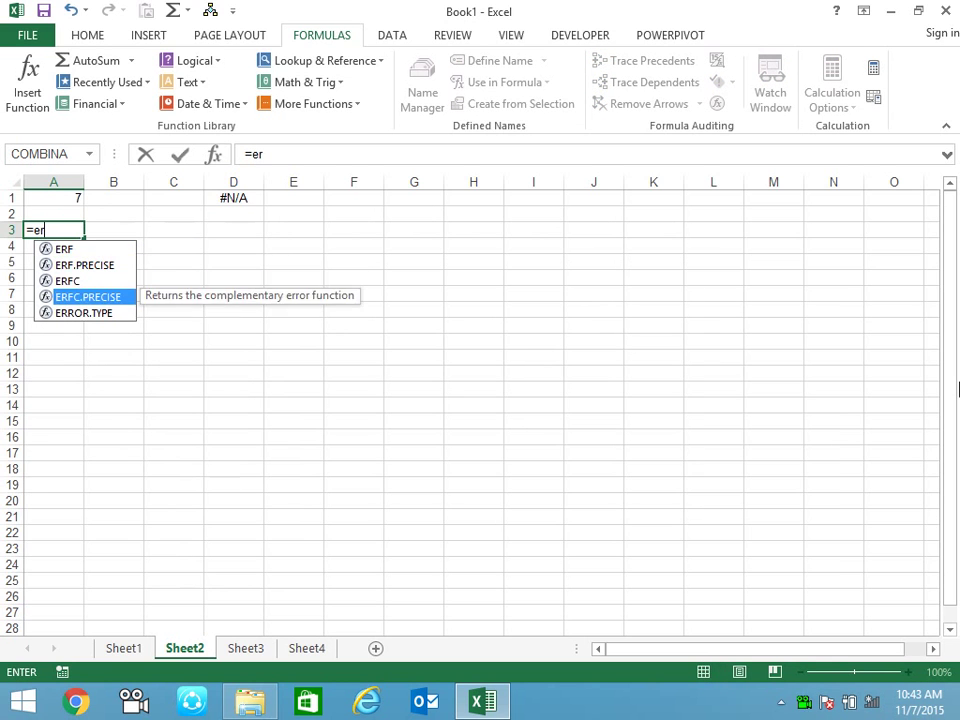
pyautogui.press('Down')
pyautogui.press('Tab')
pyautogui.press('Down')
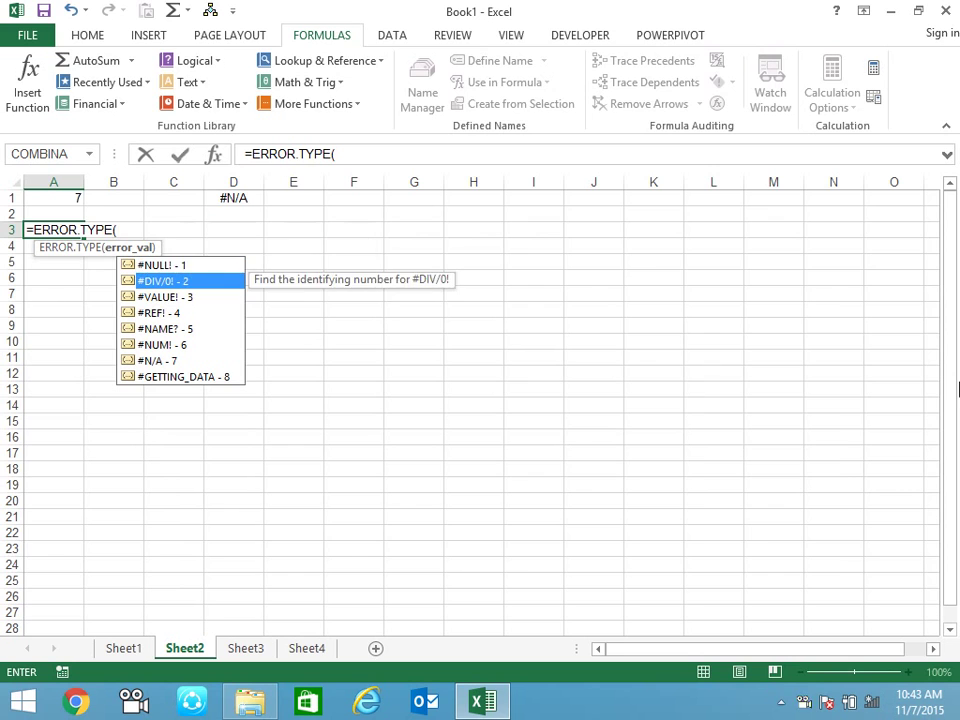
pyautogui.press('Up')
pyautogui.press('Down')
pyautogui.press('Down')
pyautogui.press('Down')
pyautogui.press('Down')
pyautogui.press('Down')
pyautogui.press('Down')
pyautogui.press('Escape')
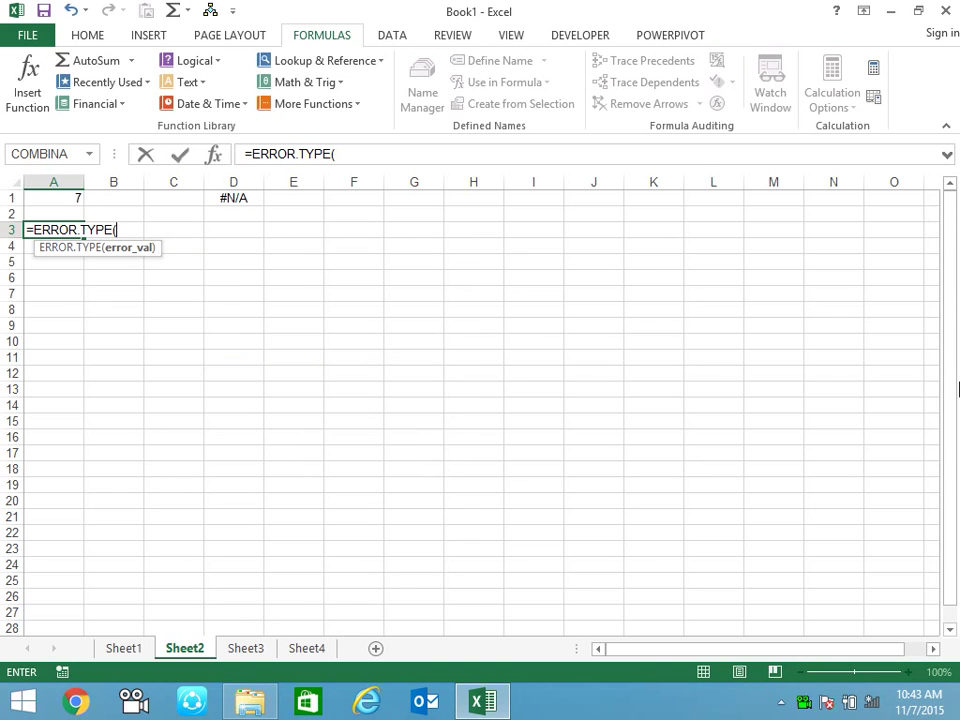
pyautogui.press('Escape')
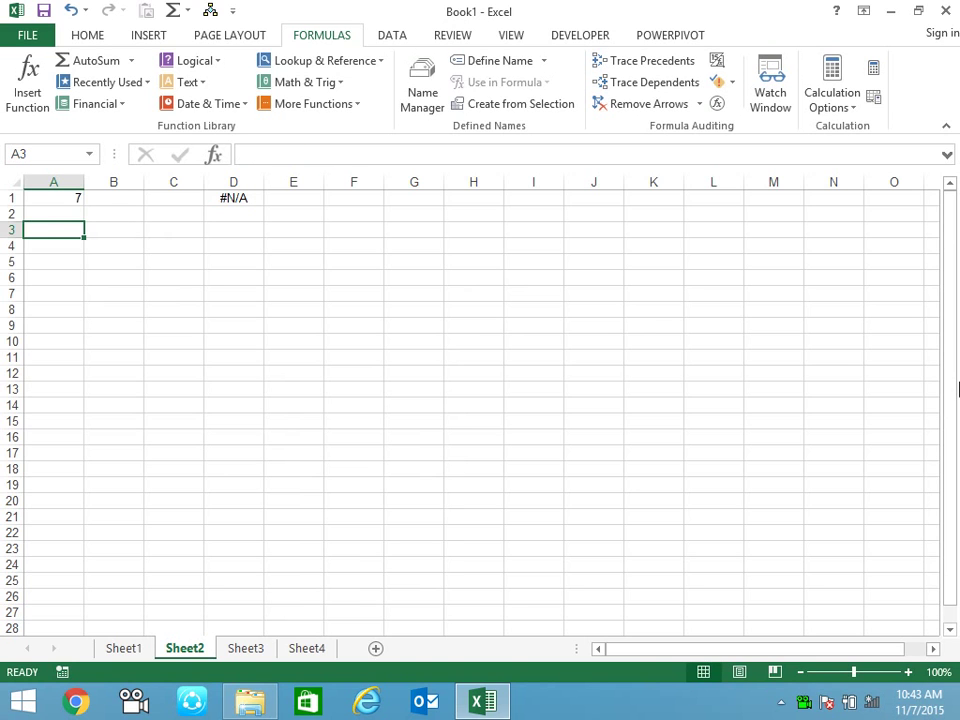
# - Browse the Information functions under More Functions, then close the menu
pyautogui.click(351, 106)
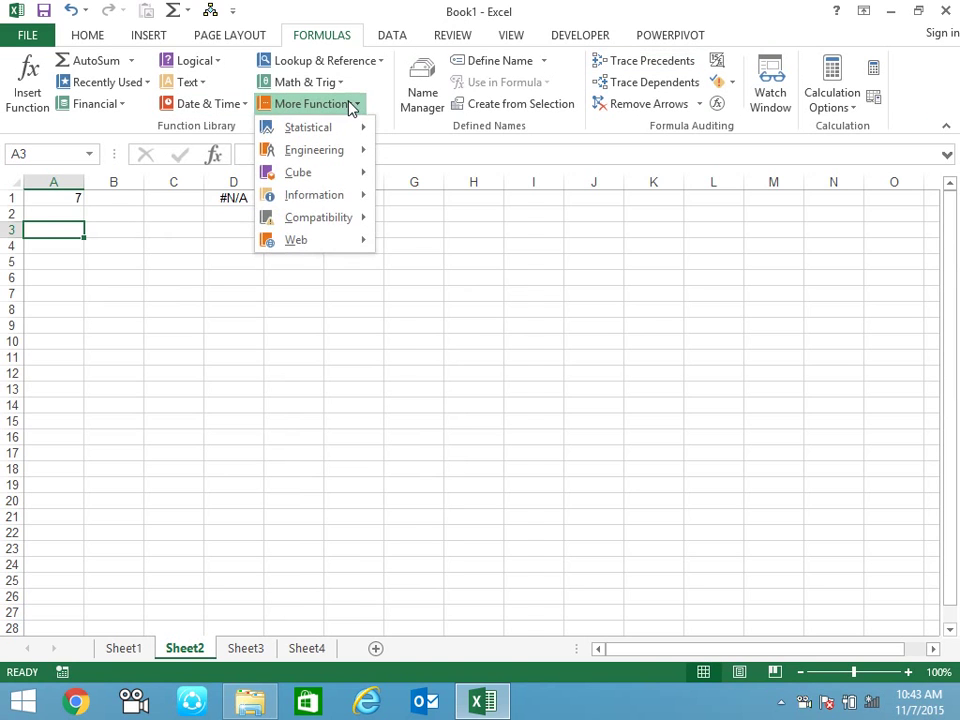
pyautogui.moveTo(338, 199)
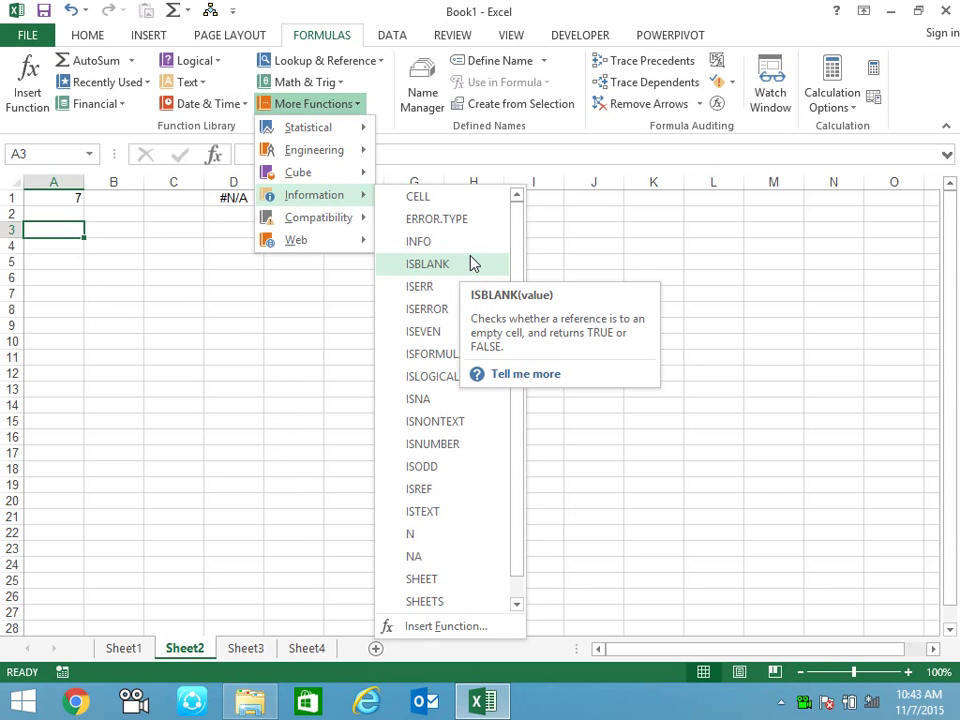
pyautogui.press('Escape')
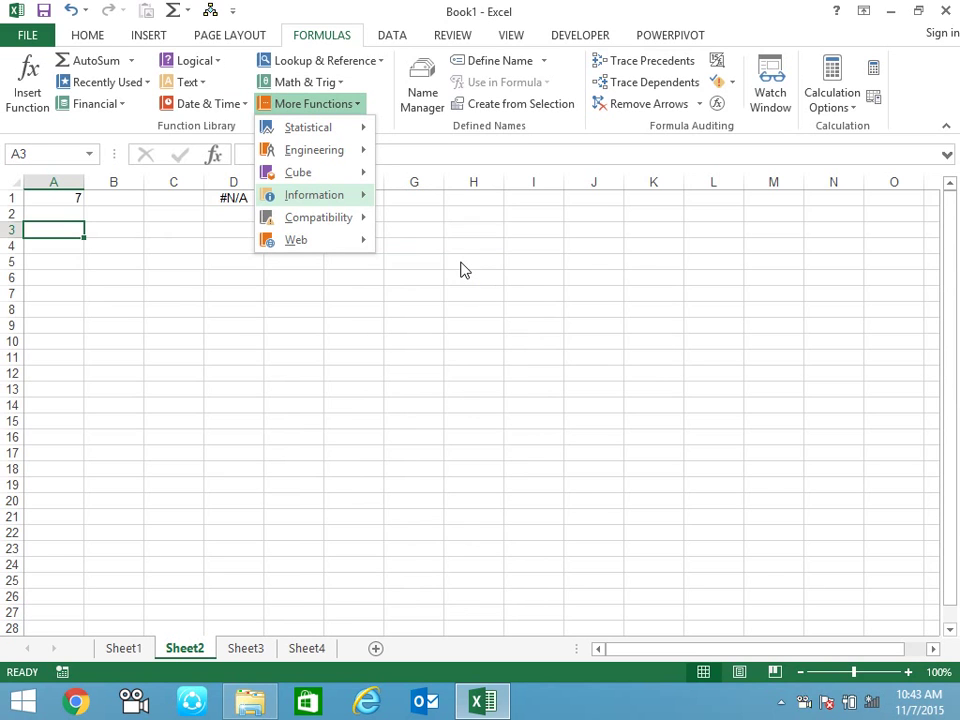
pyautogui.press('Escape')
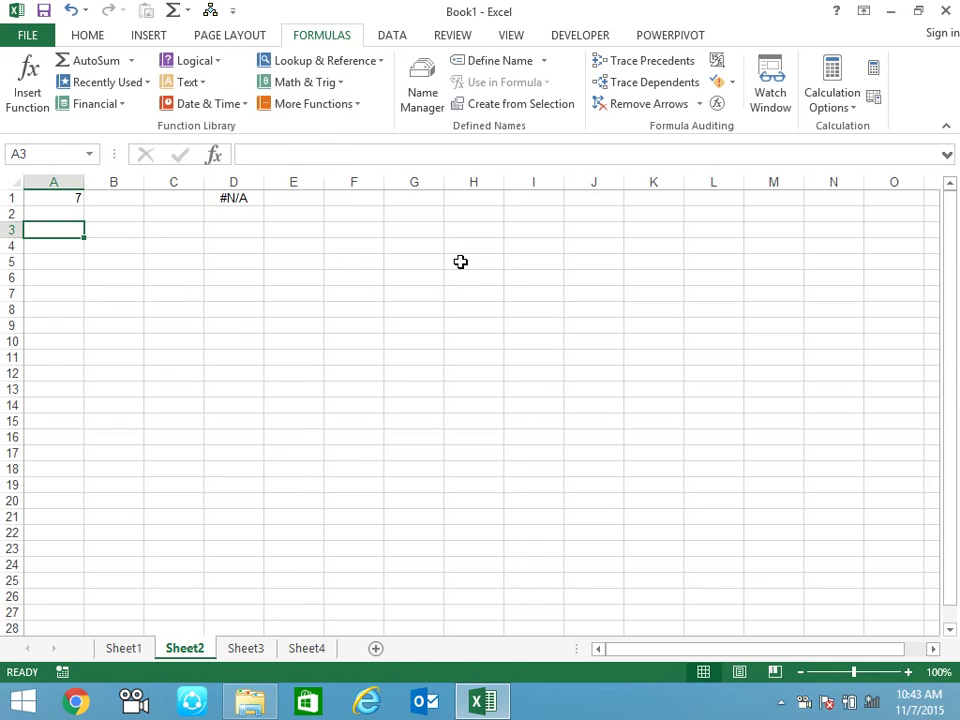
# - Enter =ISBLANK(E3) in A3 so it returns TRUE
pyautogui.write('=is')
pyautogui.press('Tab')
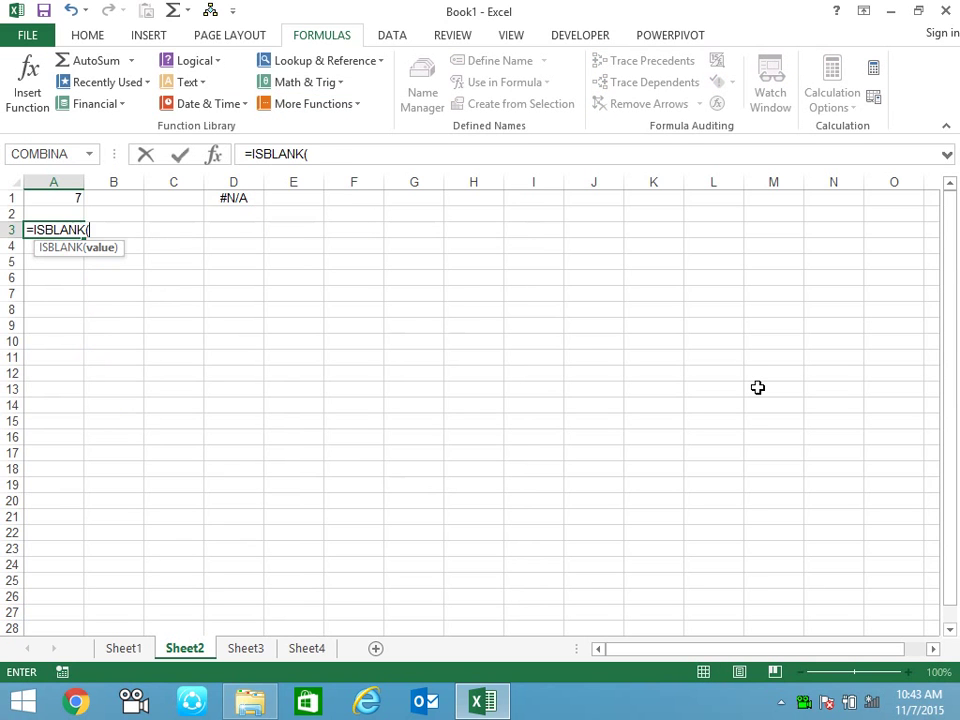
pyautogui.press('Right')
pyautogui.press('Right')
pyautogui.press('Right')
pyautogui.press('Right')
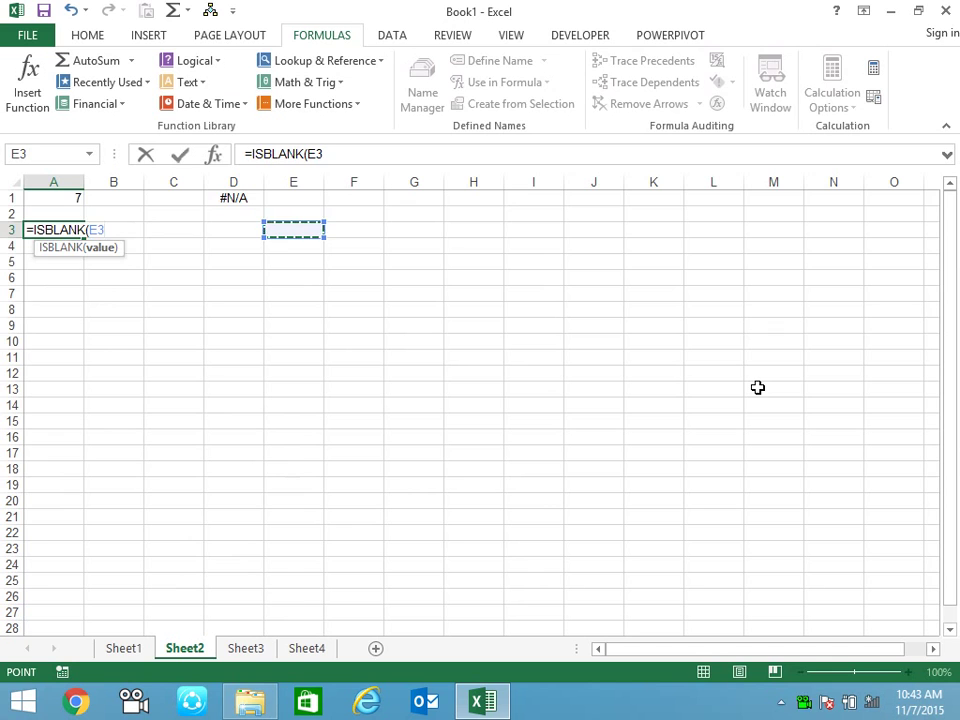
pyautogui.press('Return')
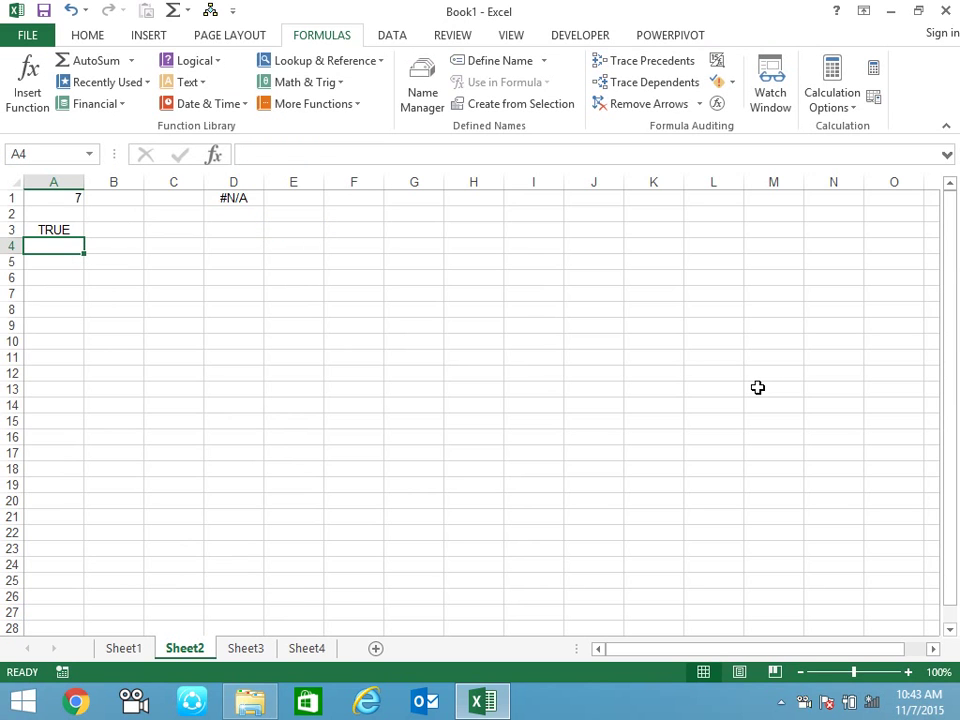
pyautogui.write('=is')
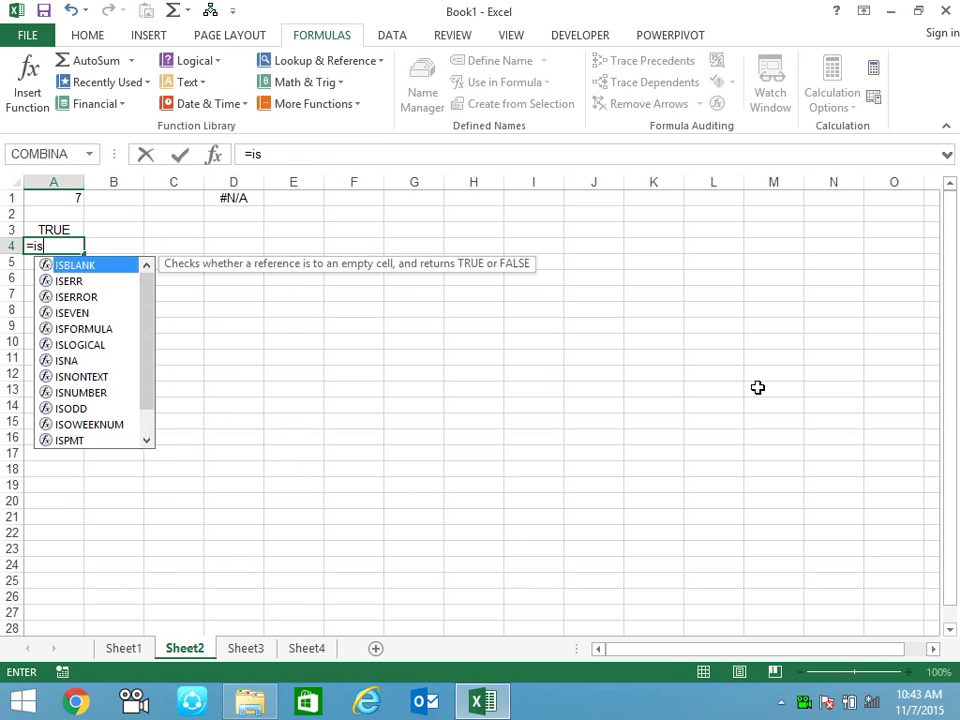
# - Enter =ISERR(D1) in A4
pyautogui.press('Down')
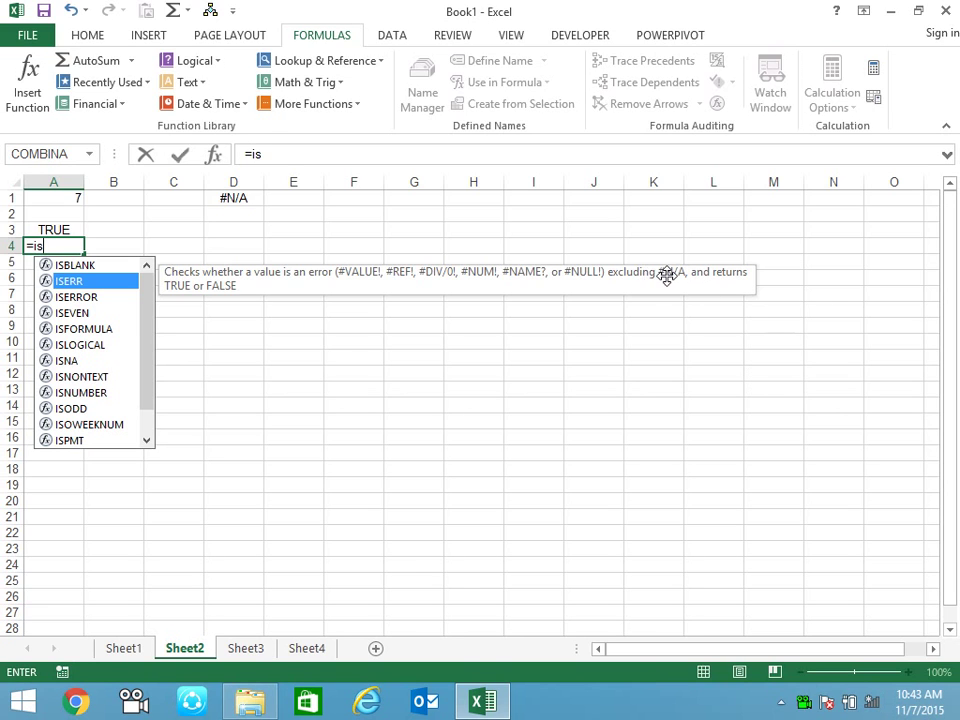
pyautogui.press('Tab')
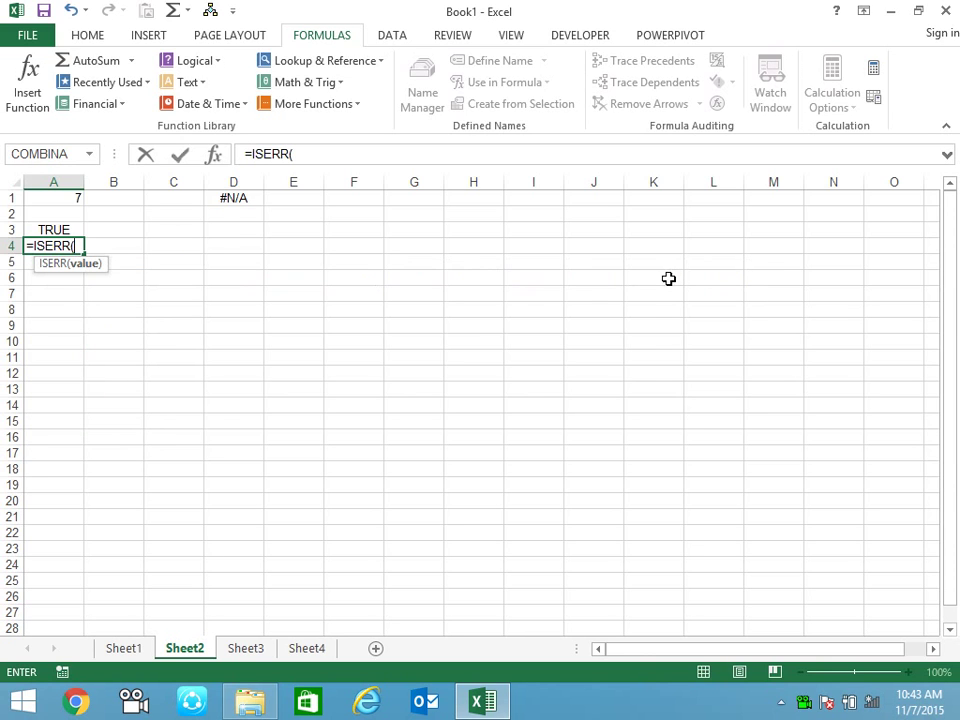
pyautogui.click(240, 198)
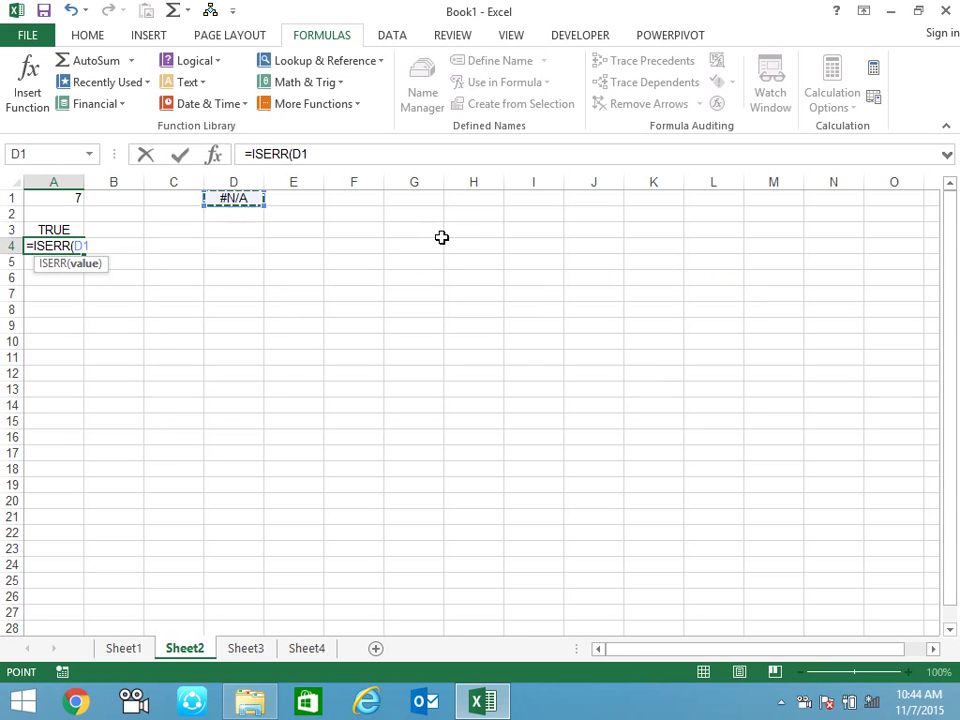
pyautogui.press('Return')
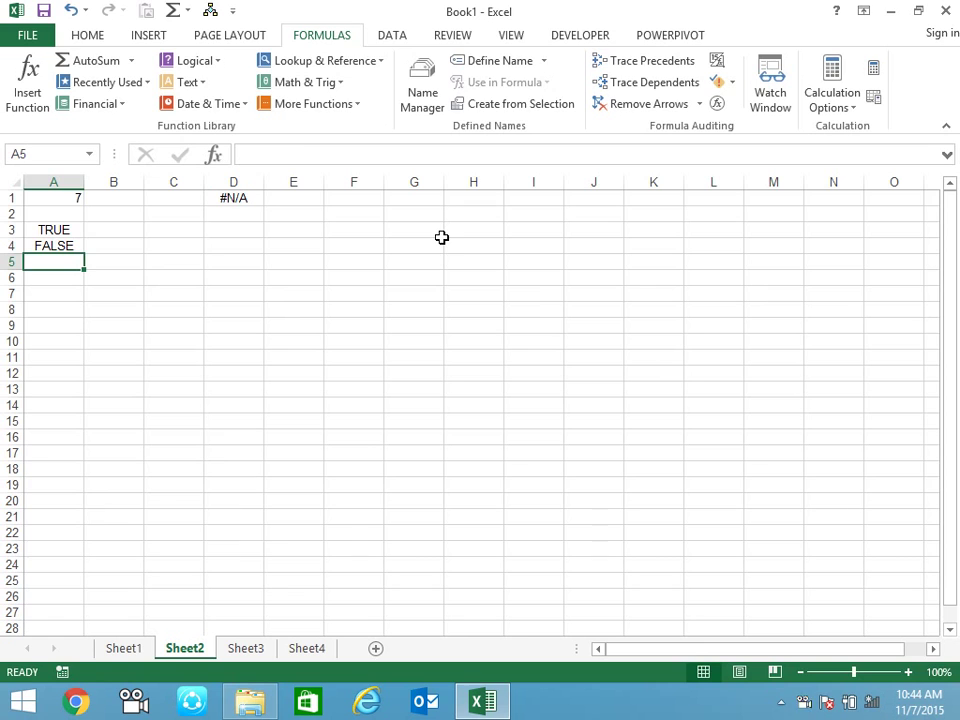
# - Try =10/0 in D1, then replace it with =NA()
pyautogui.press('Up')
pyautogui.press('Up')
pyautogui.press('Right')
pyautogui.press('Right')
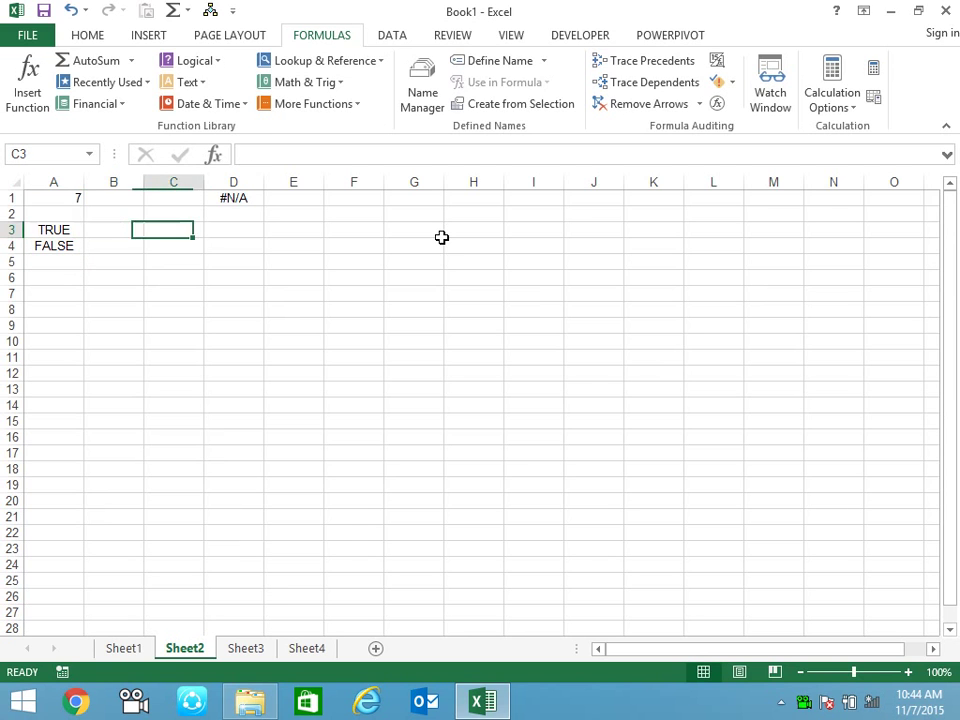
pyautogui.press('Right')
pyautogui.press('Up')
pyautogui.press('Up')
pyautogui.press('Down')
pyautogui.press('Down')
pyautogui.press('Down')
pyautogui.press('Up')
pyautogui.press('Up')
pyautogui.press('Up')
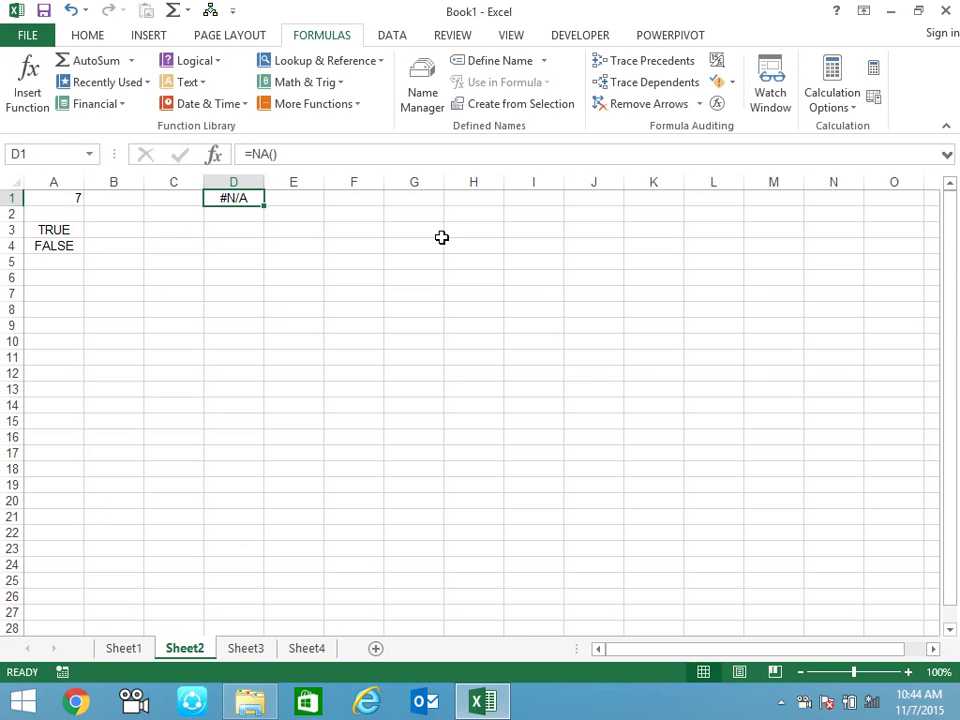
pyautogui.write('=10/0')
pyautogui.press('Return')
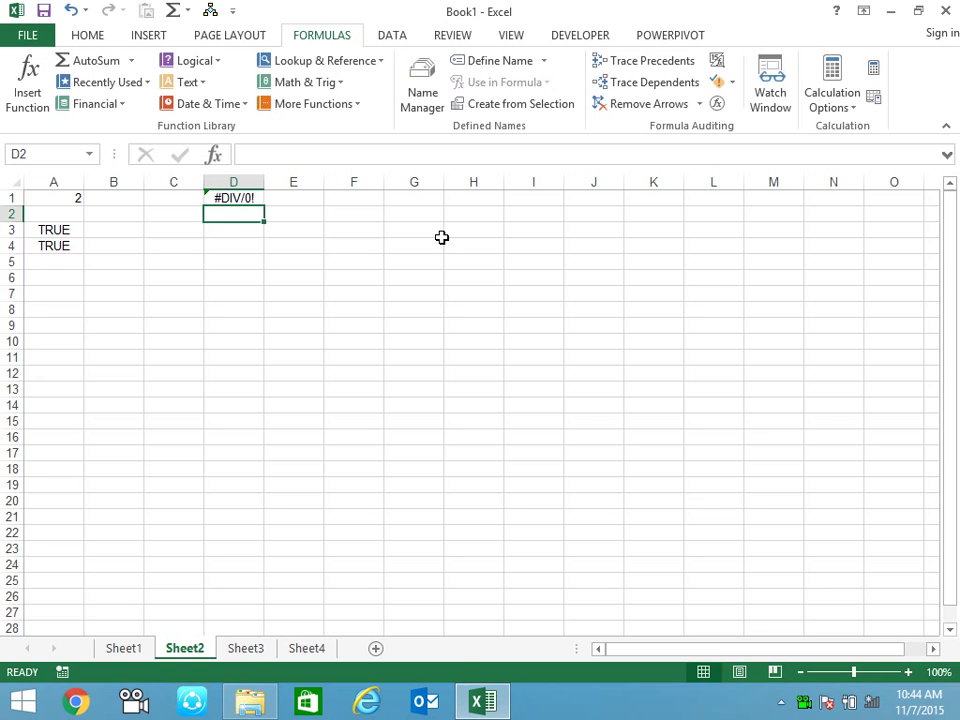
pyautogui.press('Up')
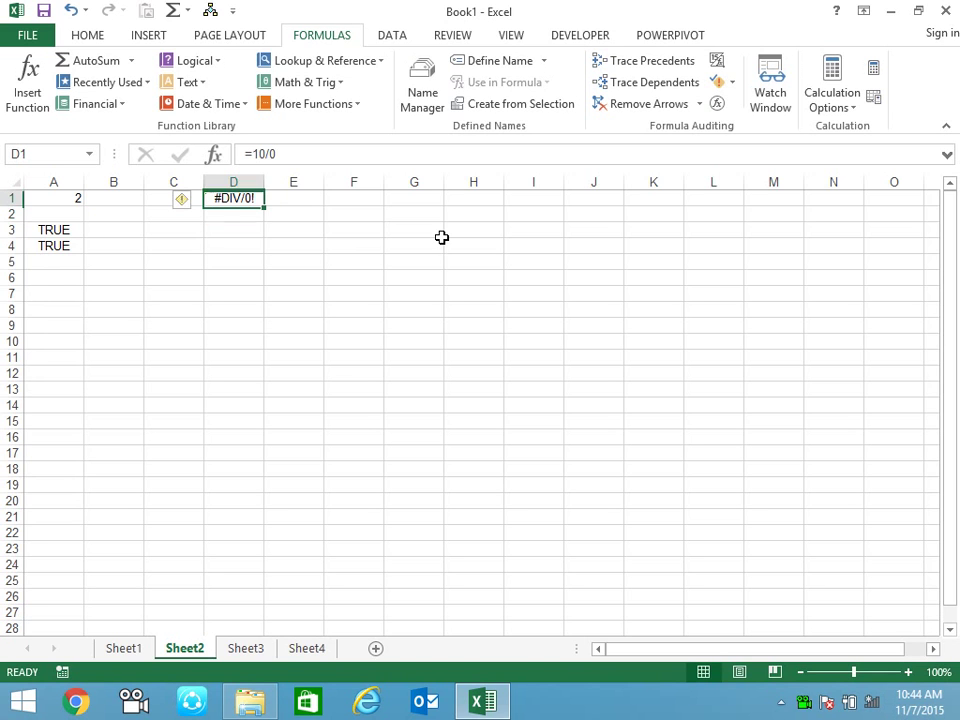
pyautogui.write('=na')
pyautogui.press('Tab')
pyautogui.press('Return')
# - Change A4's formula to =ISERROR(D1) so it reads TRUE
pyautogui.press('Down')
pyautogui.press('Down')
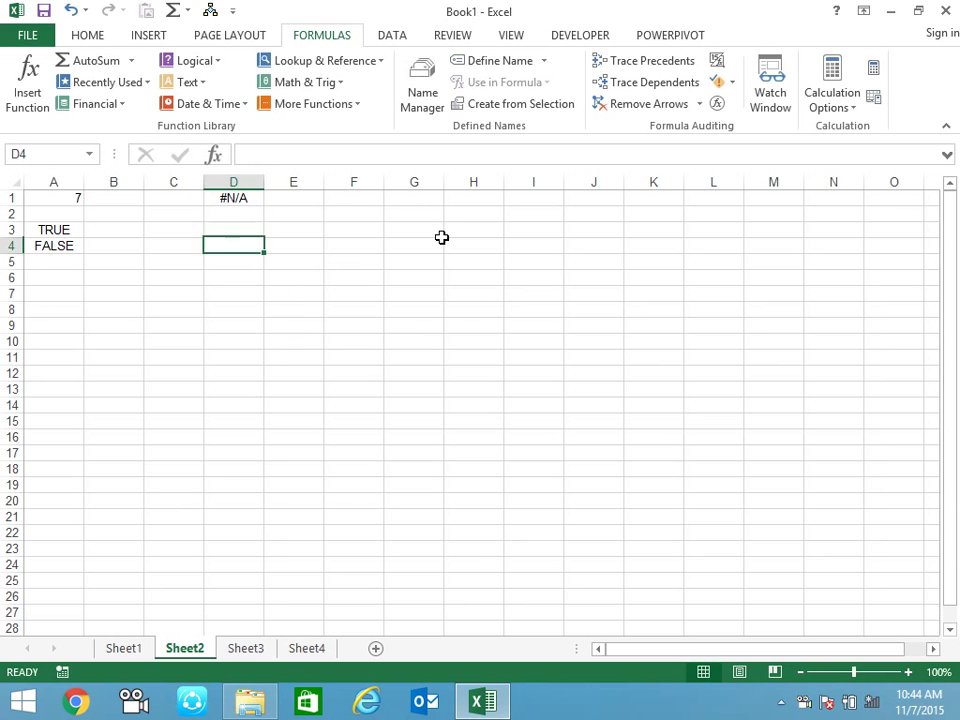
pyautogui.press('Left')
pyautogui.press('Left')
pyautogui.press('Left')
pyautogui.press('F2')
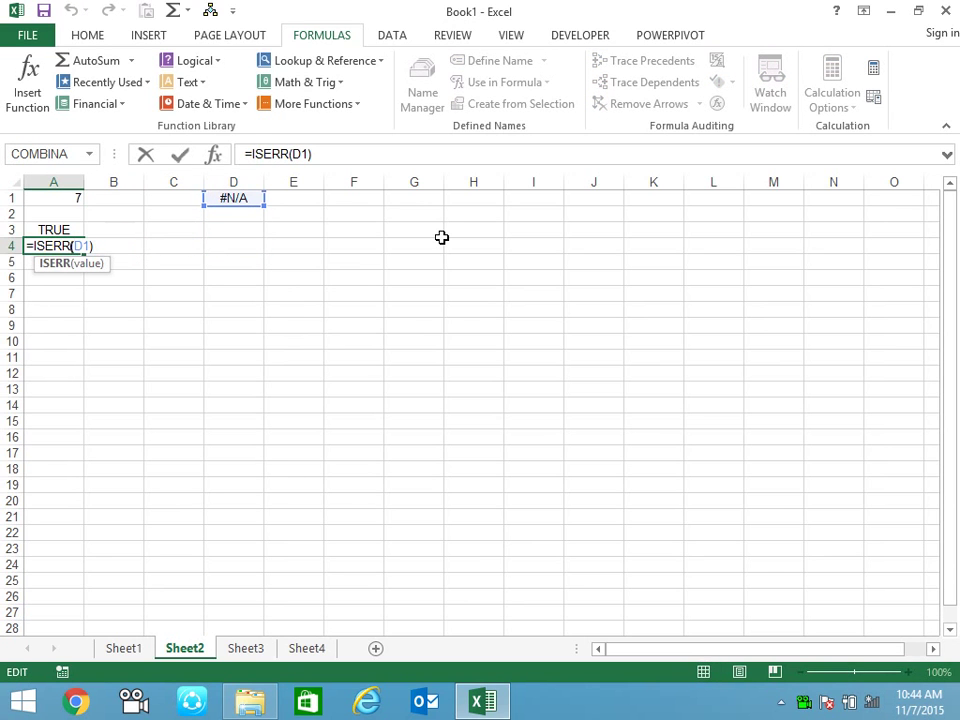
pyautogui.write('o')
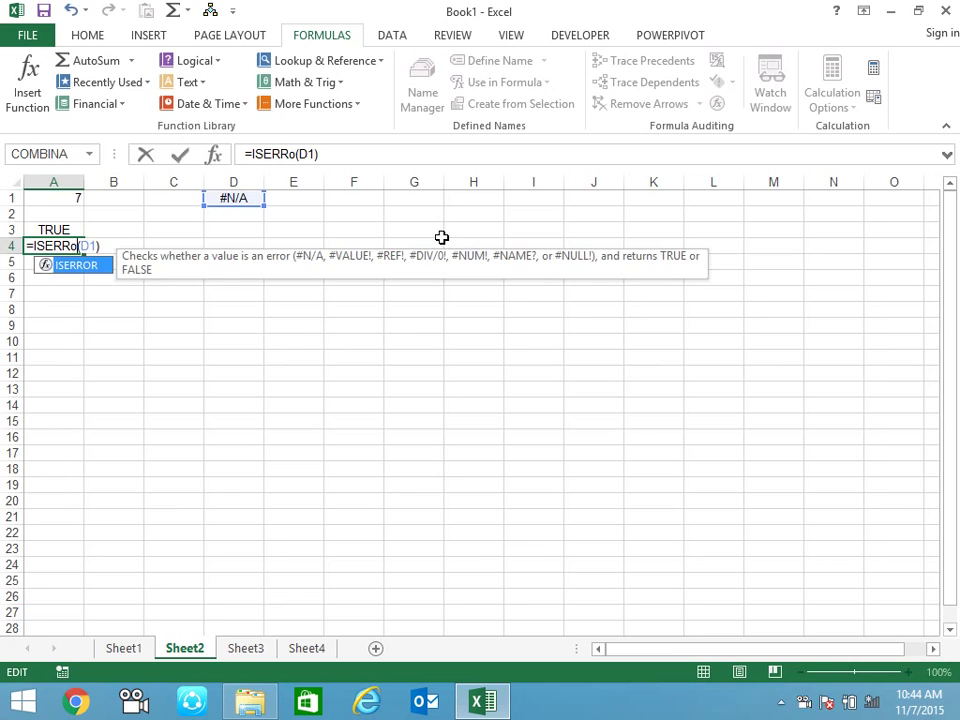
pyautogui.write('r')
pyautogui.press('Return')
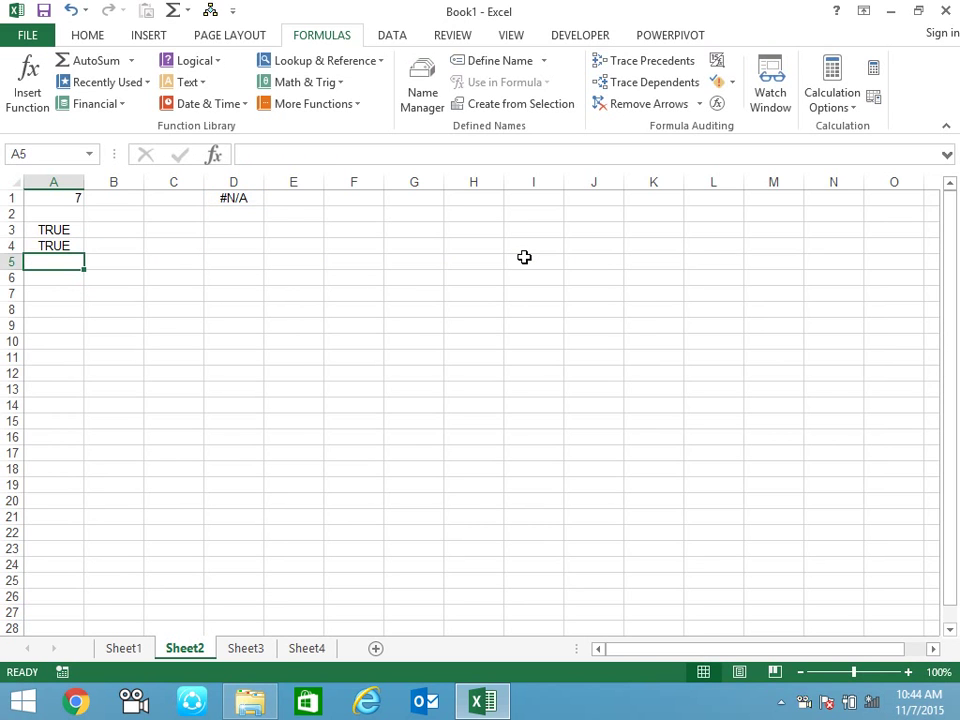
pyautogui.press('Up')
pyautogui.press('Down')
pyautogui.press('Down')
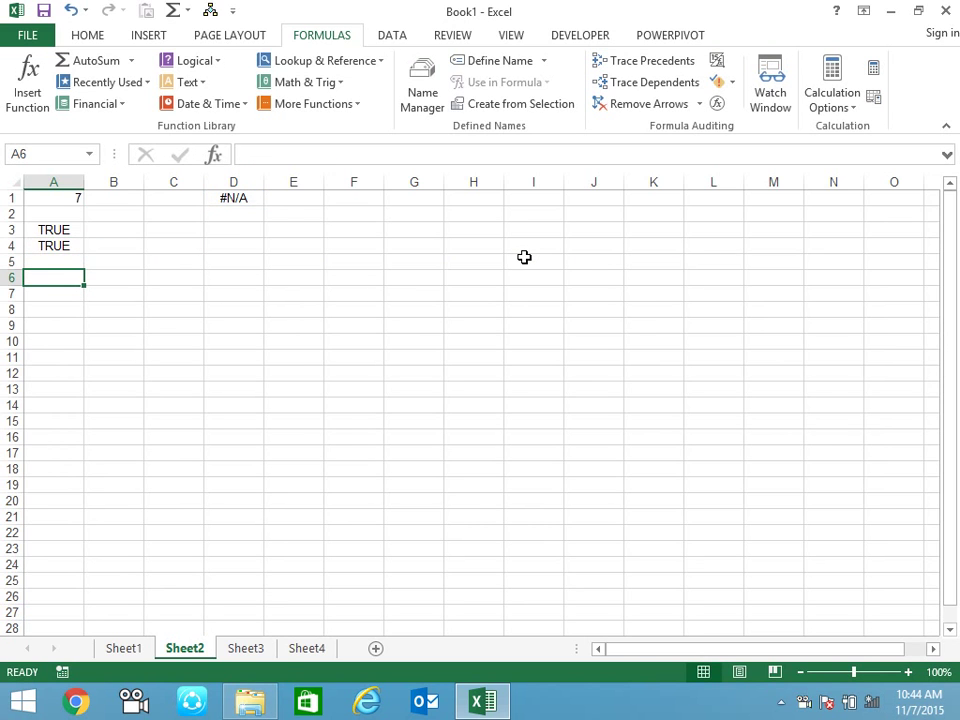
pyautogui.click(356, 104)
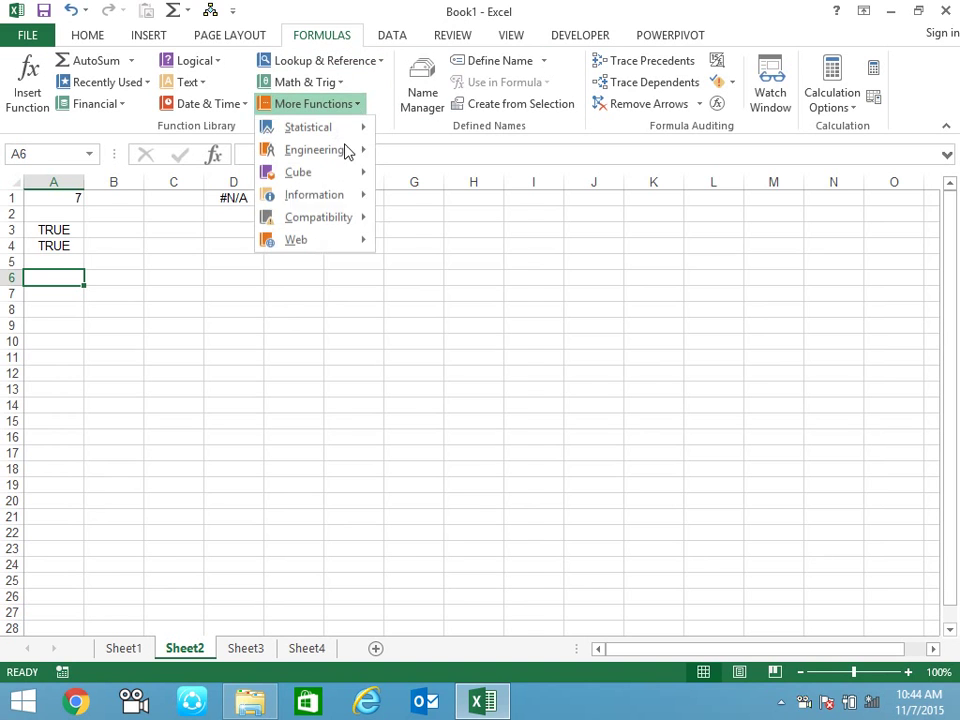
pyautogui.moveTo(356, 198)
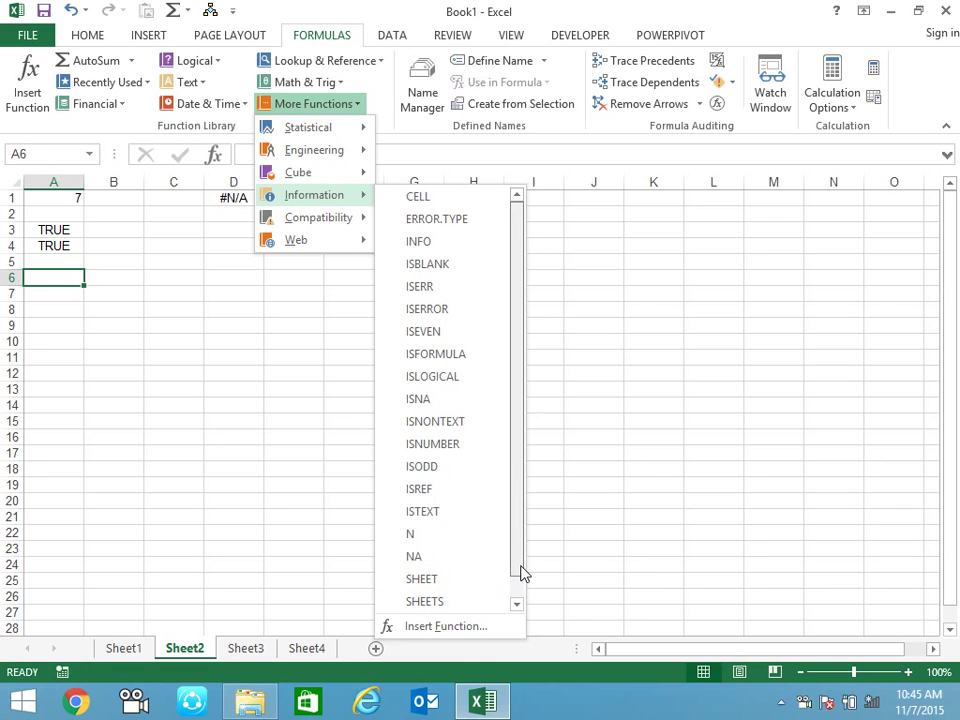
pyautogui.click(510, 598)
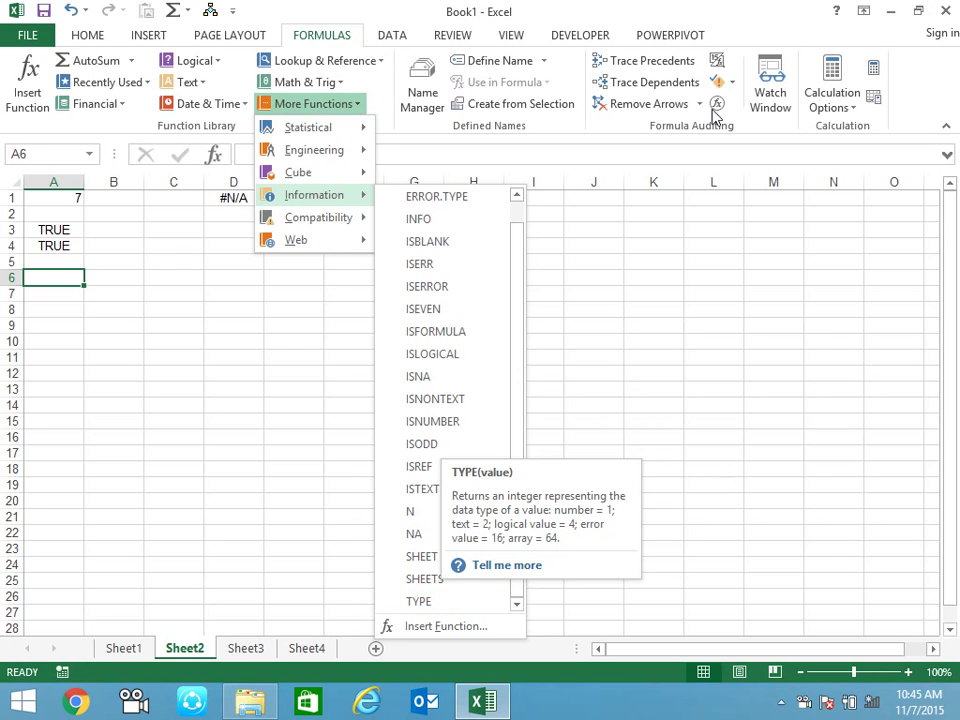
pyautogui.press('Escape')
pyautogui.press('Escape')
# - Clear the contents of the test range A1:E7
pyautogui.click(266, 331)
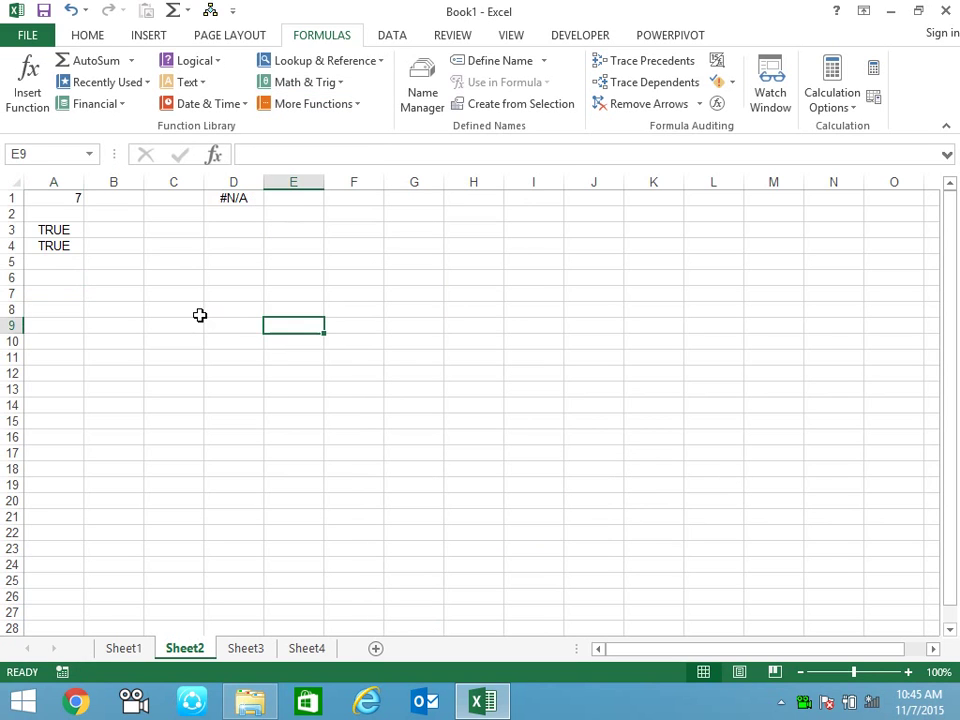
pyautogui.moveTo(60, 198); pyautogui.dragTo(319, 293)
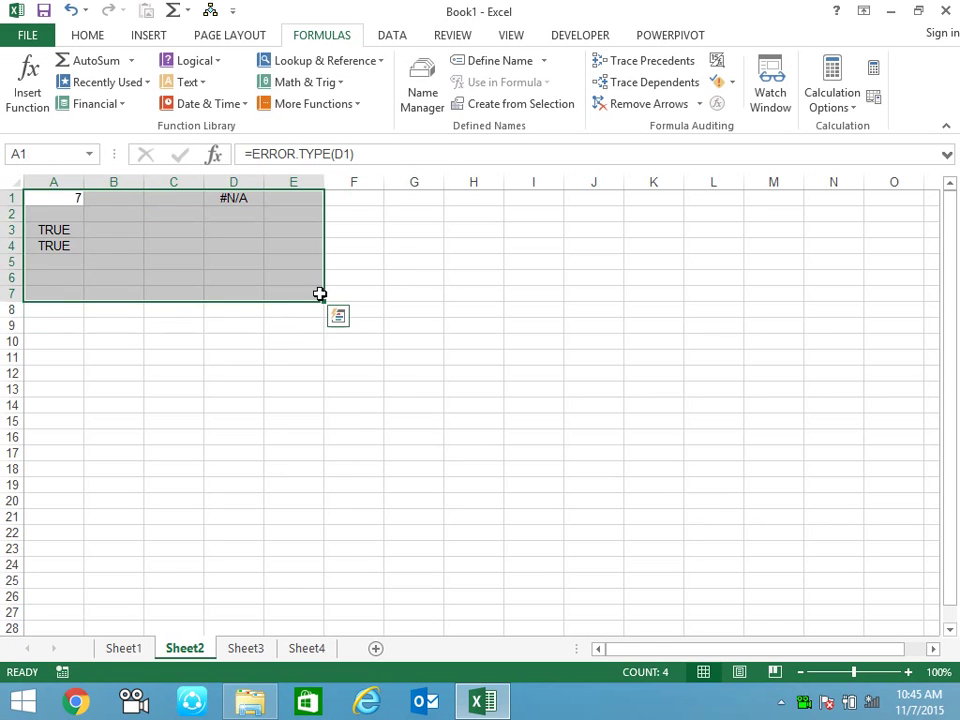
pyautogui.press('Delete')
pyautogui.click(414, 293)
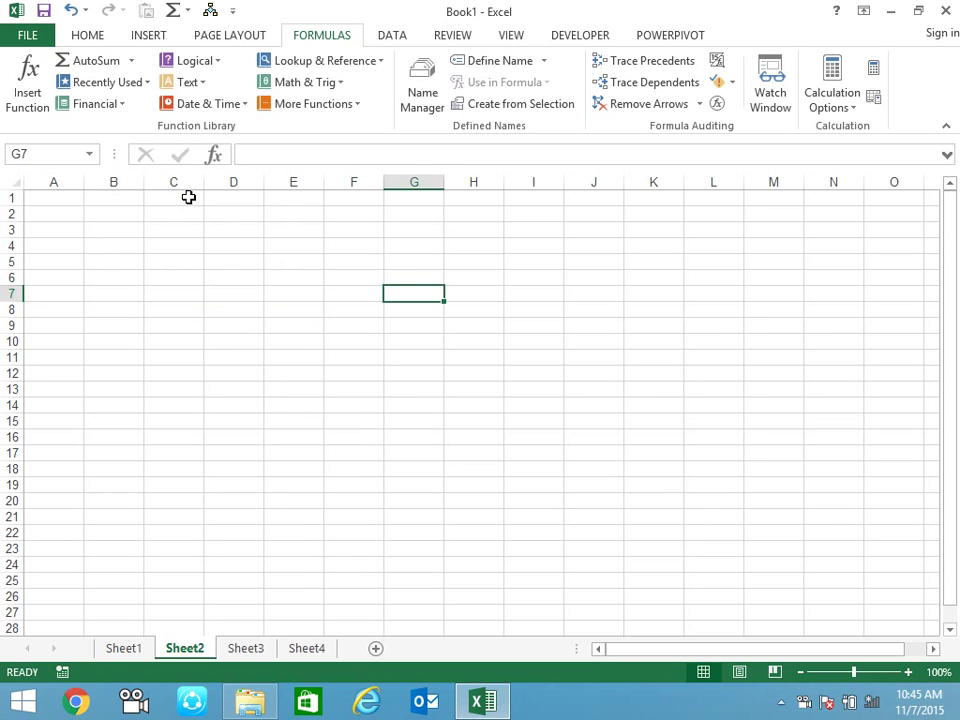
# - Type the labels FV, PV and Nper into A2:A4
pyautogui.click(66, 214)
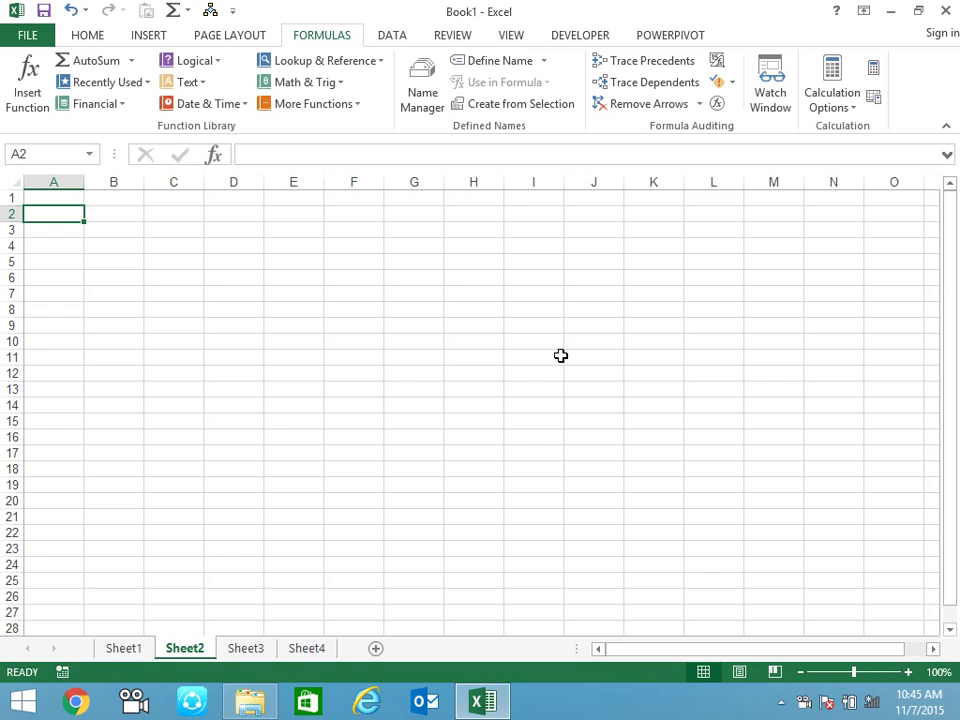
pyautogui.write('F')
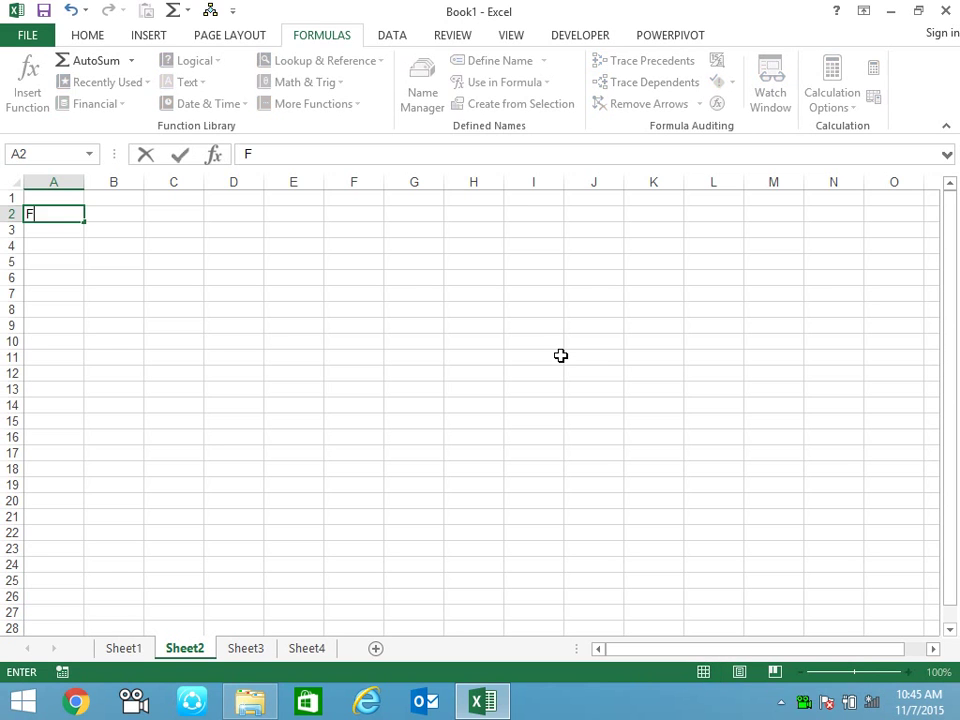
pyautogui.write('V')
pyautogui.press('Return')
pyautogui.write('PV')
pyautogui.press('Return')
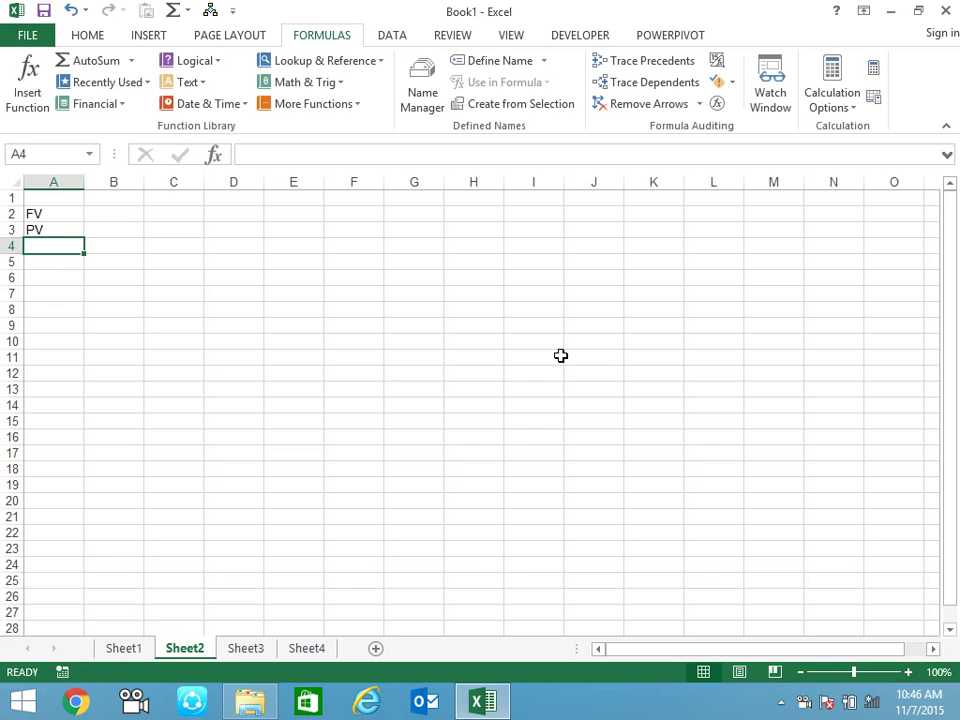
pyautogui.write('PV')
pyautogui.press('BackSpace')
pyautogui.press('BackSpace')
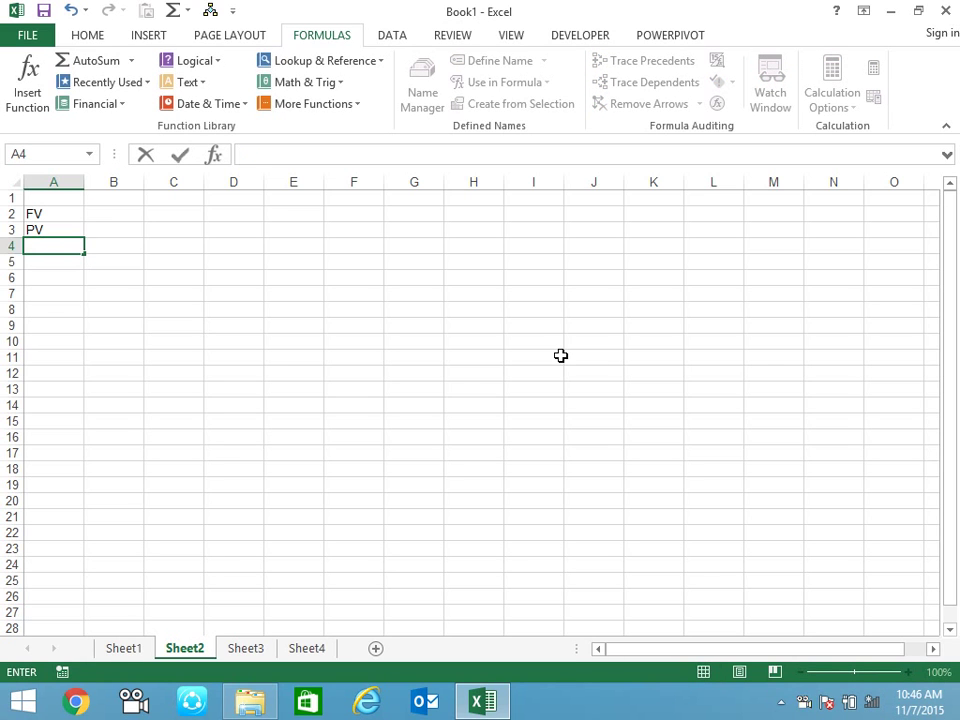
pyautogui.write('Nper')
pyautogui.press('Return')
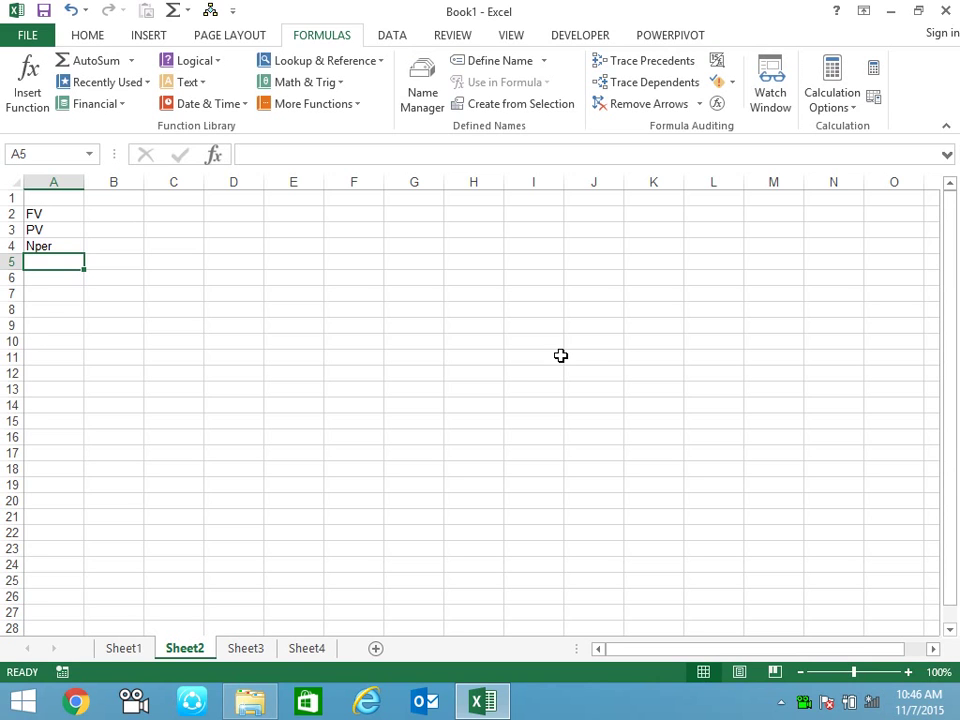
# - Type Per, rate and PMT into A5:A7, correcting PMt to PMT
pyautogui.write('Per')
pyautogui.press('Return')
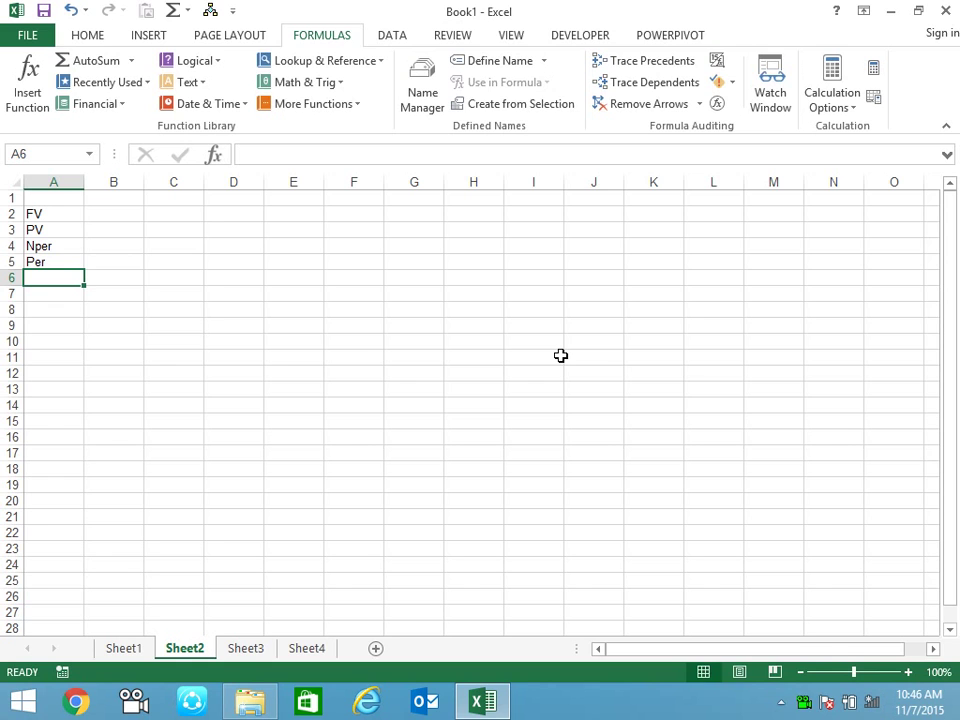
pyautogui.write('rate')
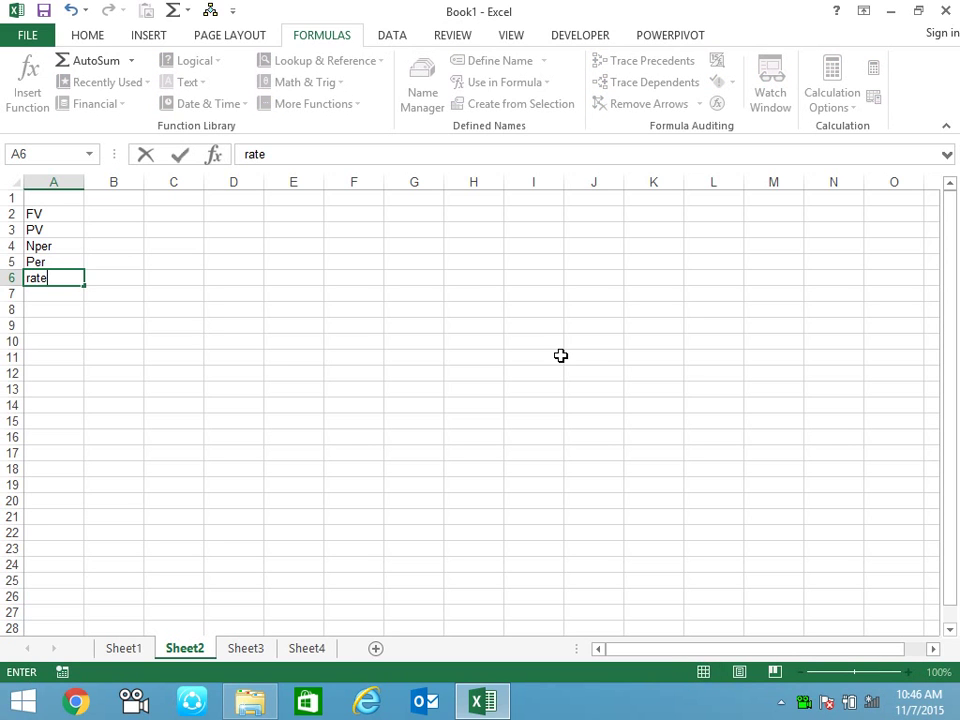
pyautogui.press('Return')
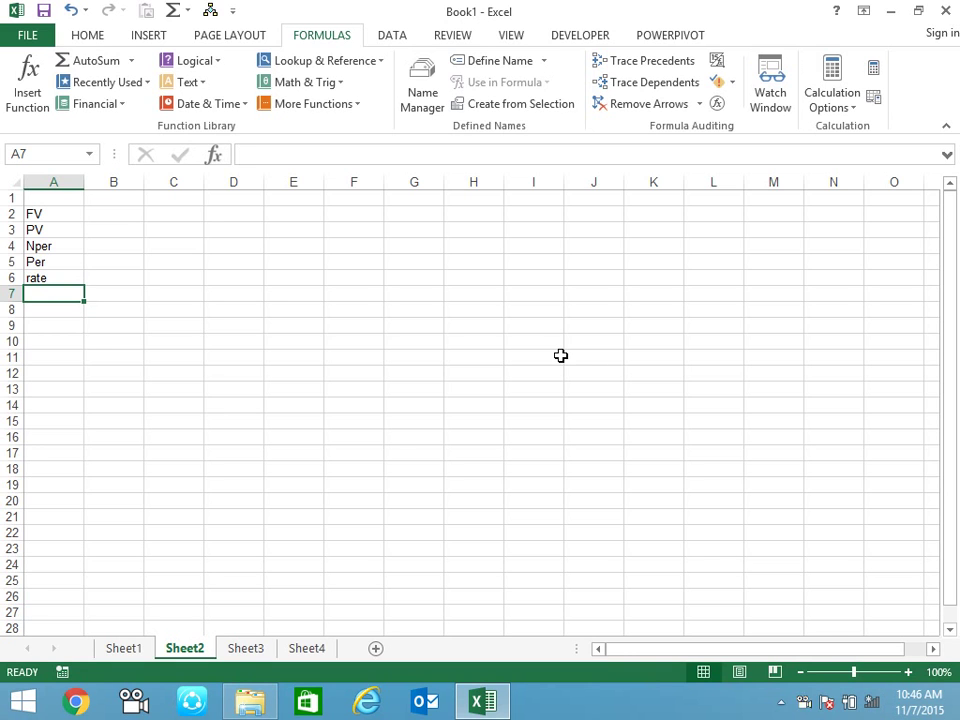
pyautogui.write('PMt')
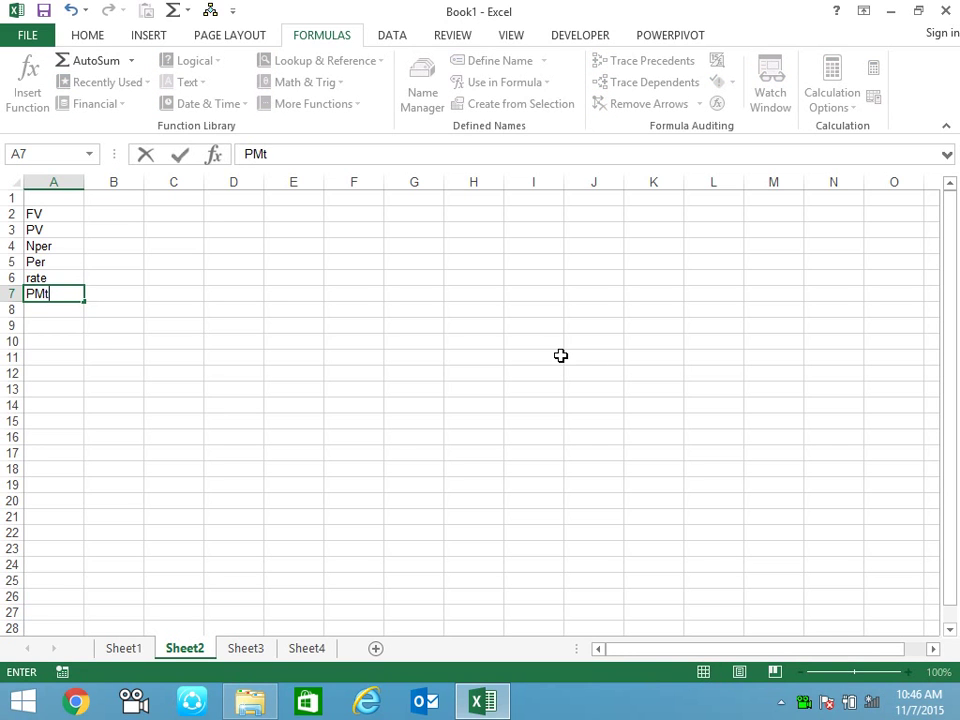
pyautogui.press('Return')
pyautogui.press('Up')
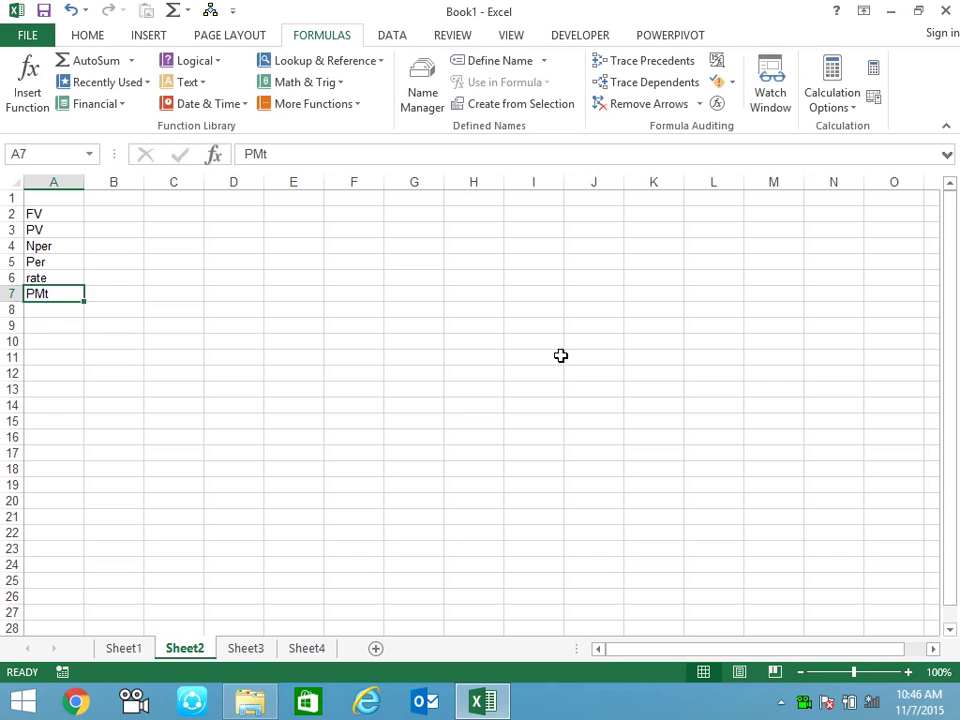
pyautogui.press('F2')
pyautogui.press('BackSpace')
pyautogui.write('T')
pyautogui.press('Return')
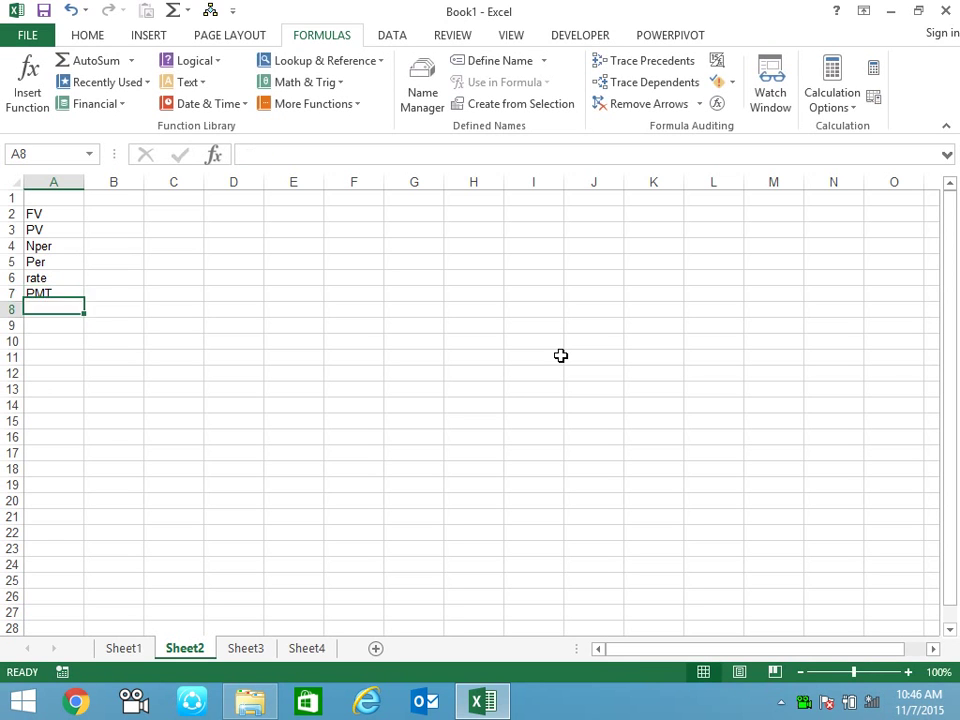
pyautogui.press('Up')
pyautogui.press('Up')
pyautogui.press('Up')
pyautogui.press('Up')
pyautogui.press('Up')
pyautogui.press('Up')
# - Enter the descriptions Future Value, Present Value and Total No. of Premium in B2:B4
pyautogui.press('Right')
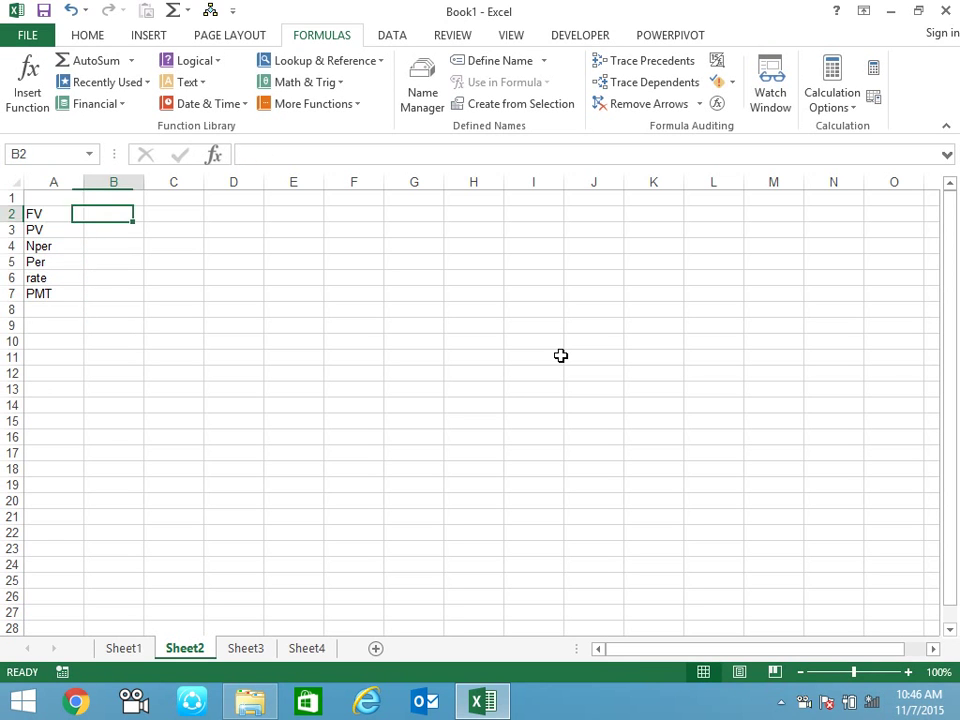
pyautogui.write('Future Value')
pyautogui.press('Return')
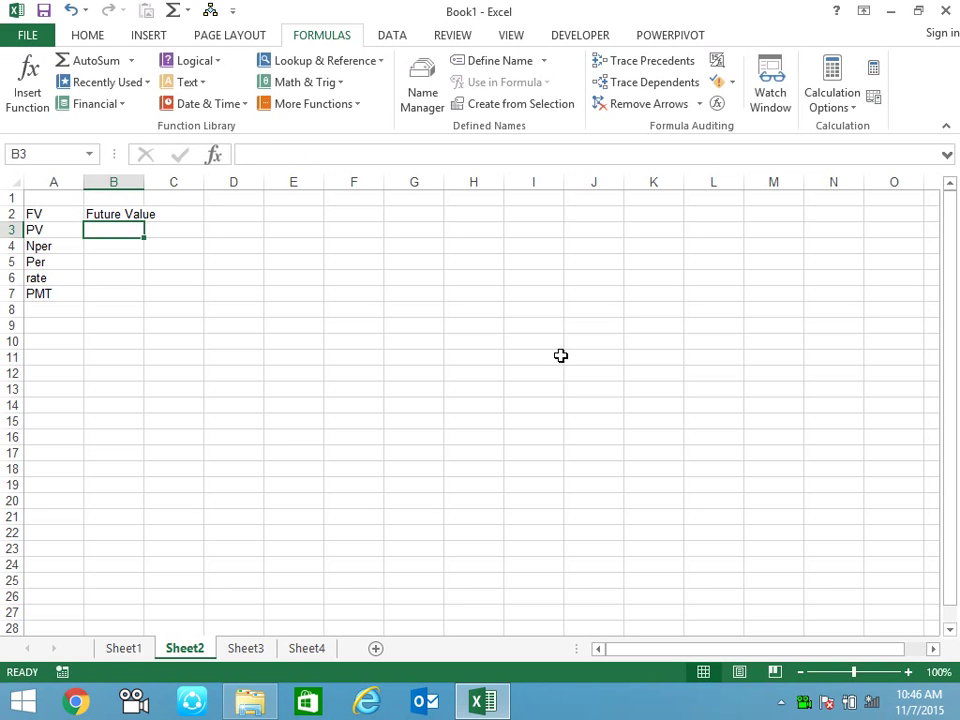
pyautogui.write('Present Value')
pyautogui.press('Return')
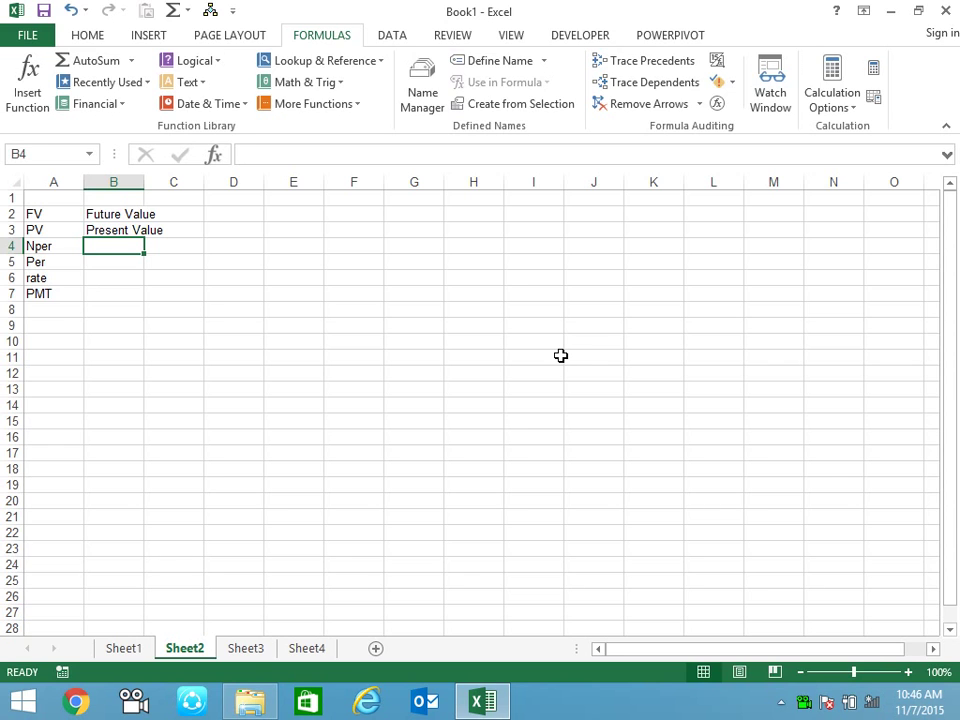
pyautogui.write('Total No. of Premium')
pyautogui.press('Return')
# - Add Premium, Rate of Intrest and Per Month Transaction in B5:B7, correcting typos
pyautogui.write('P')
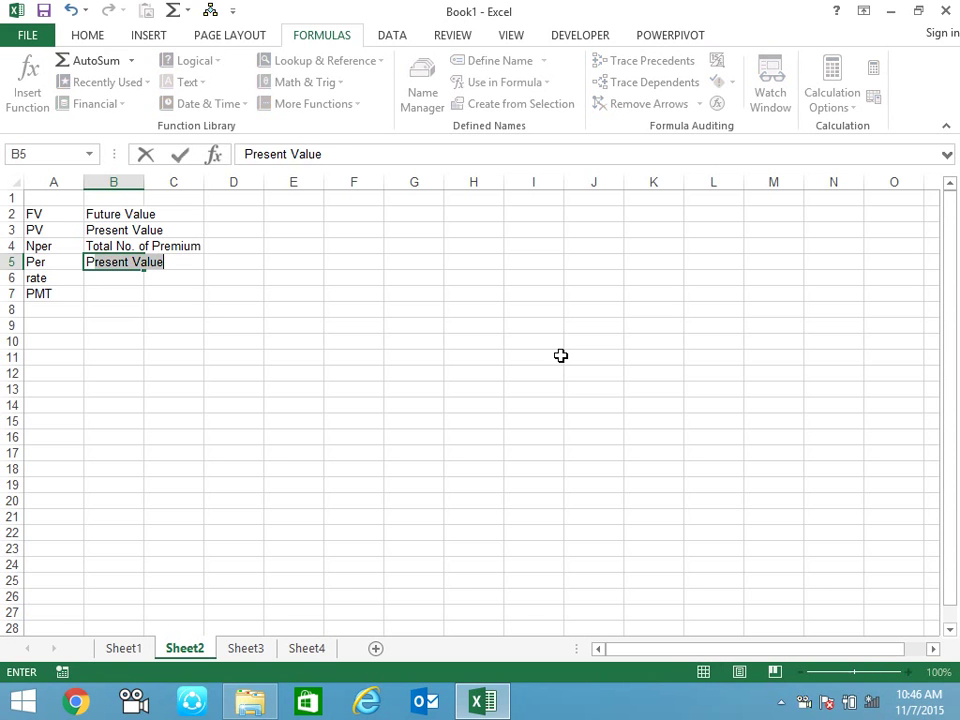
pyautogui.write('remu')
pyautogui.press('BackSpace')
pyautogui.write('ium')
pyautogui.press('Return')
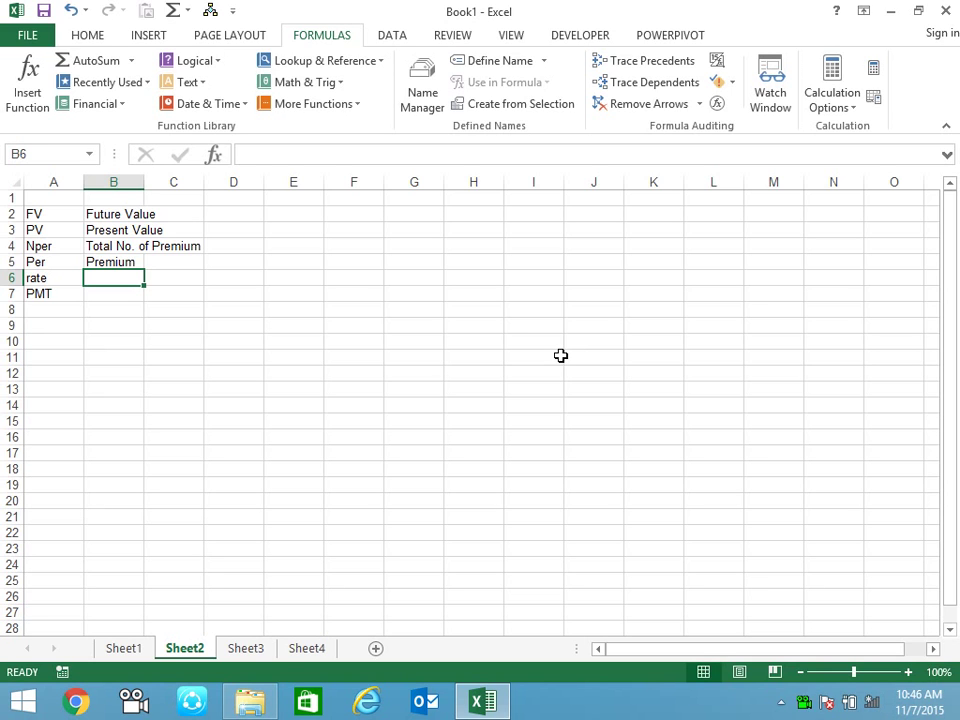
pyautogui.write('RA')
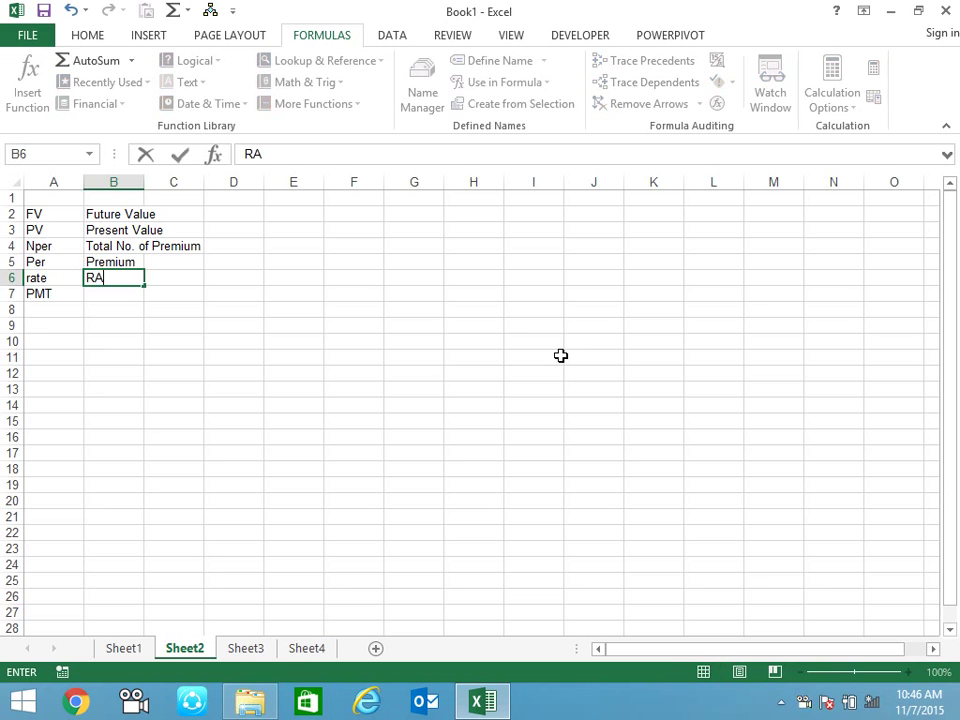
pyautogui.press('BackSpace')
pyautogui.write('ate of Intrest')
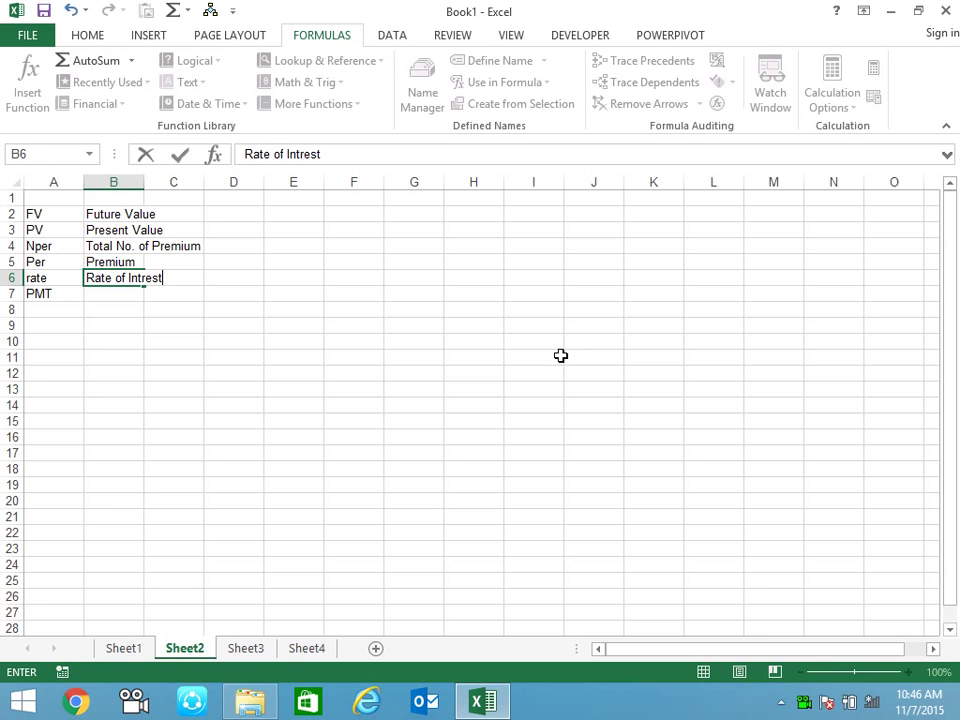
pyautogui.press('Return')
pyautogui.write('Per')
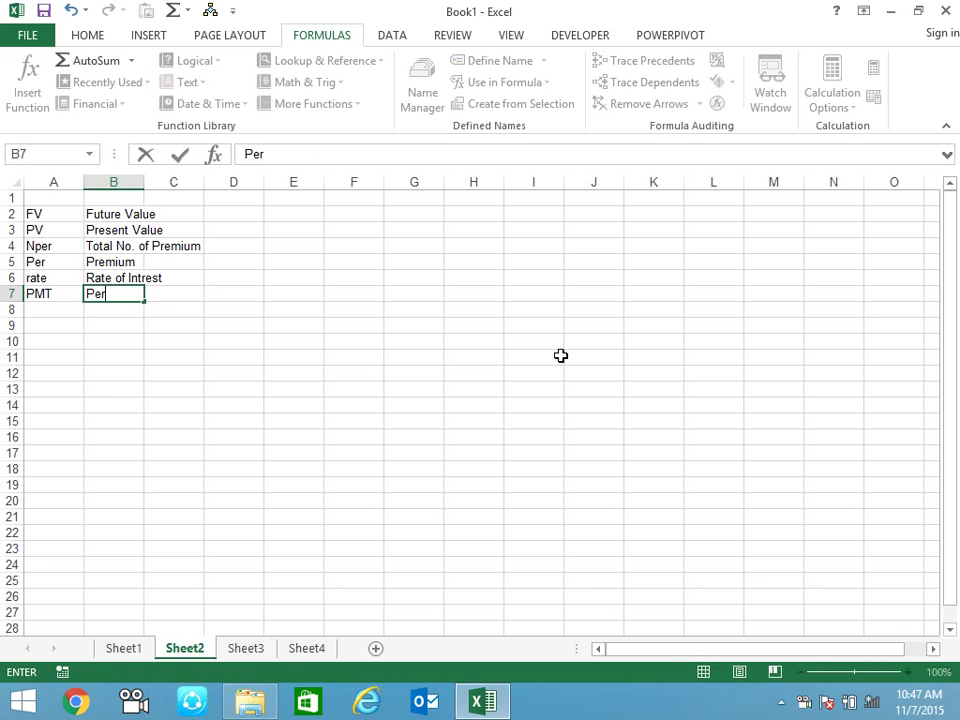
pyautogui.write(' Month')
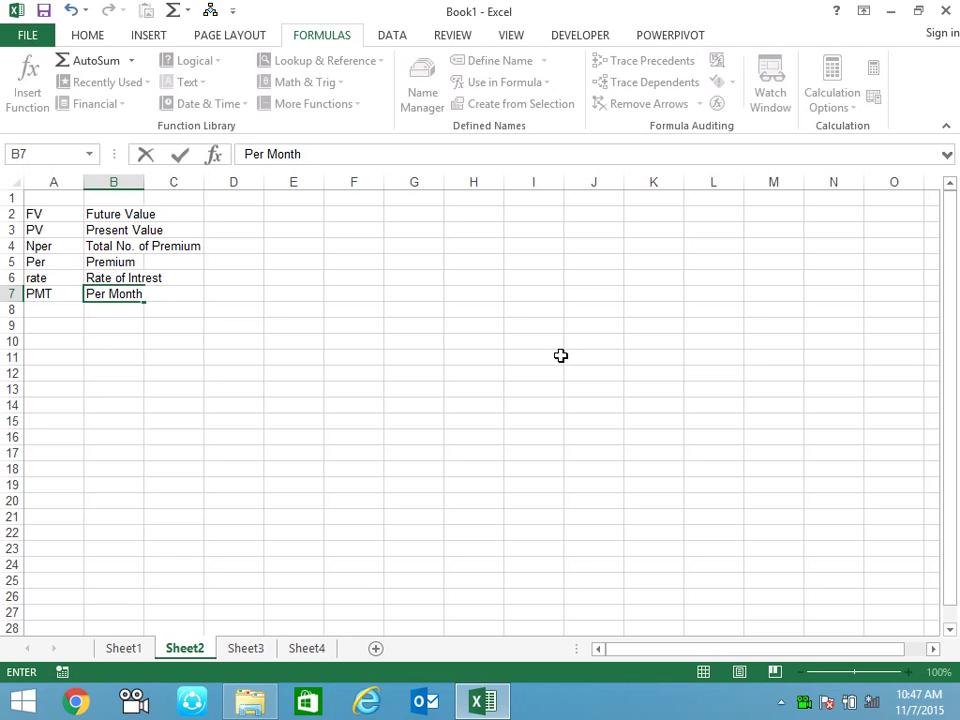
pyautogui.write(' Transancto')
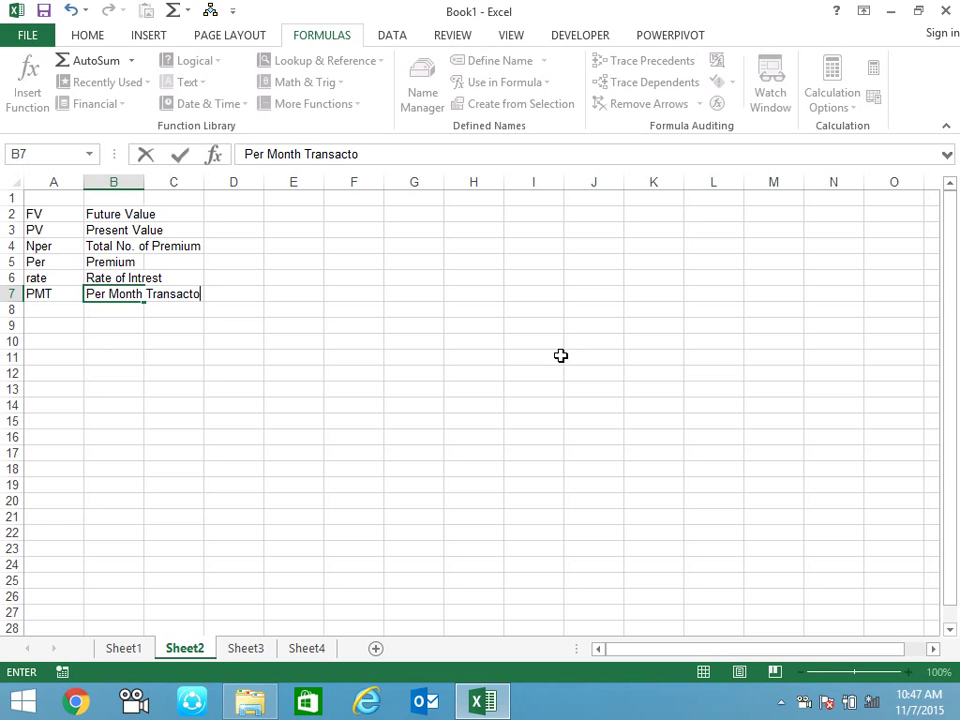
pyautogui.press('BackSpace')
pyautogui.write('ion')
pyautogui.hotkey('ctrl', 'Return')
pyautogui.press('Return')
pyautogui.press('Down')
pyautogui.press('Down')
pyautogui.press('Down')
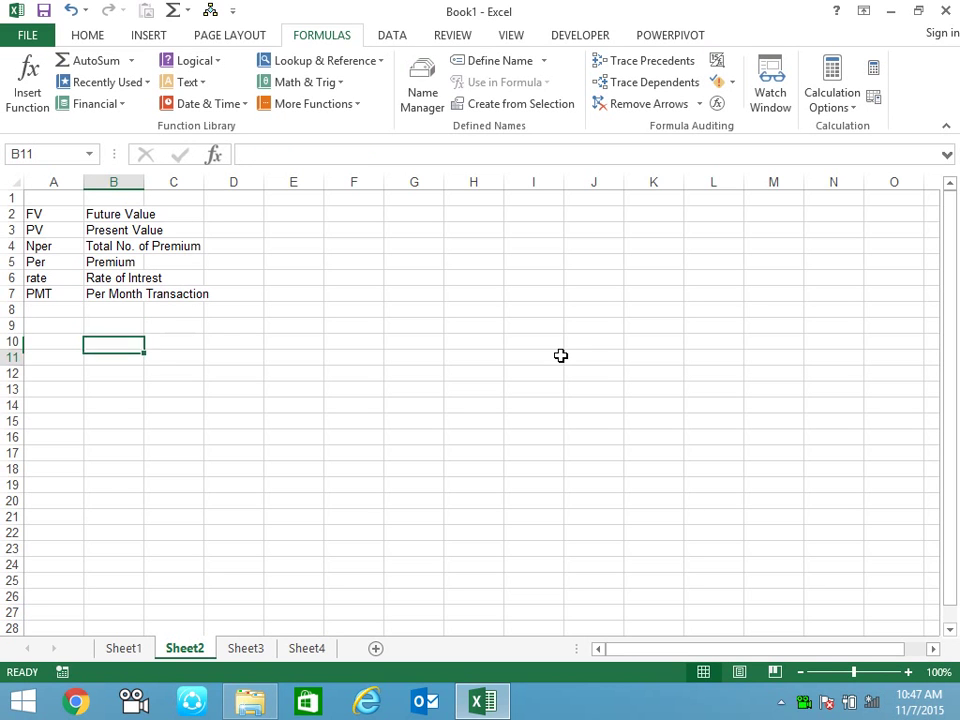
pyautogui.press('Up')
pyautogui.press('Up')
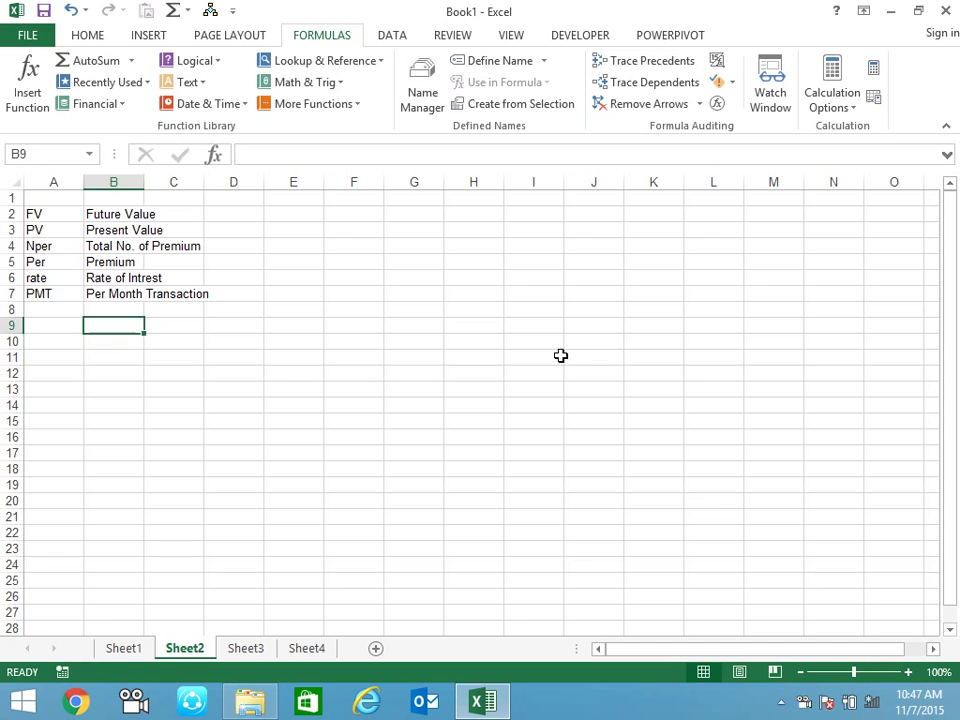
# - Enter PV 50000 and Rate 14% as label-value pairs in A9:B10
pyautogui.press('Left')
pyautogui.write('F')
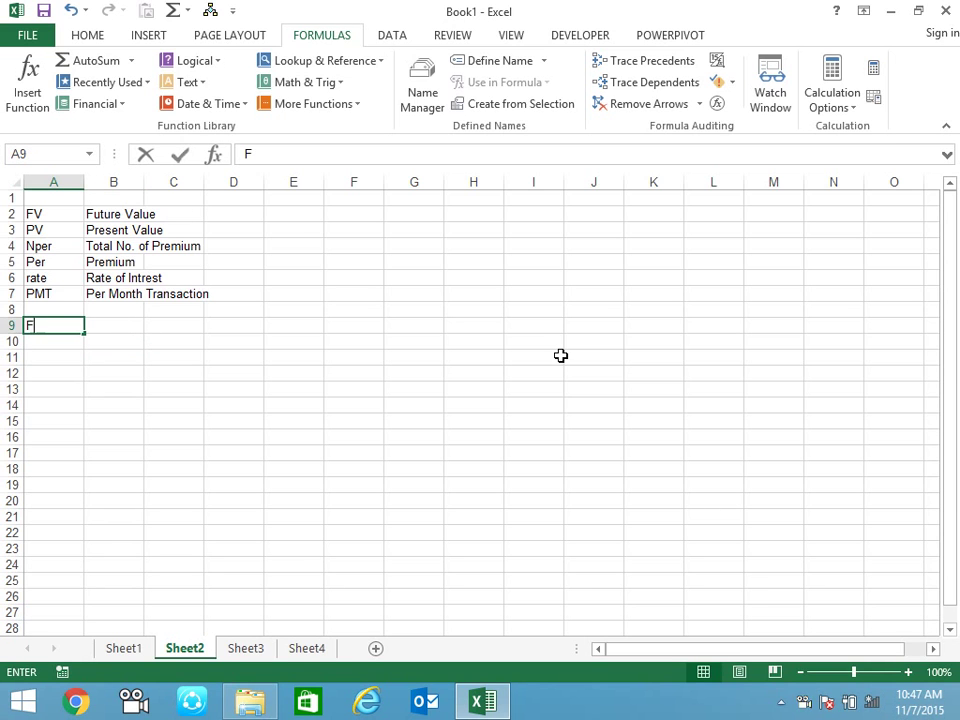
pyautogui.write('V')
pyautogui.press('Escape')
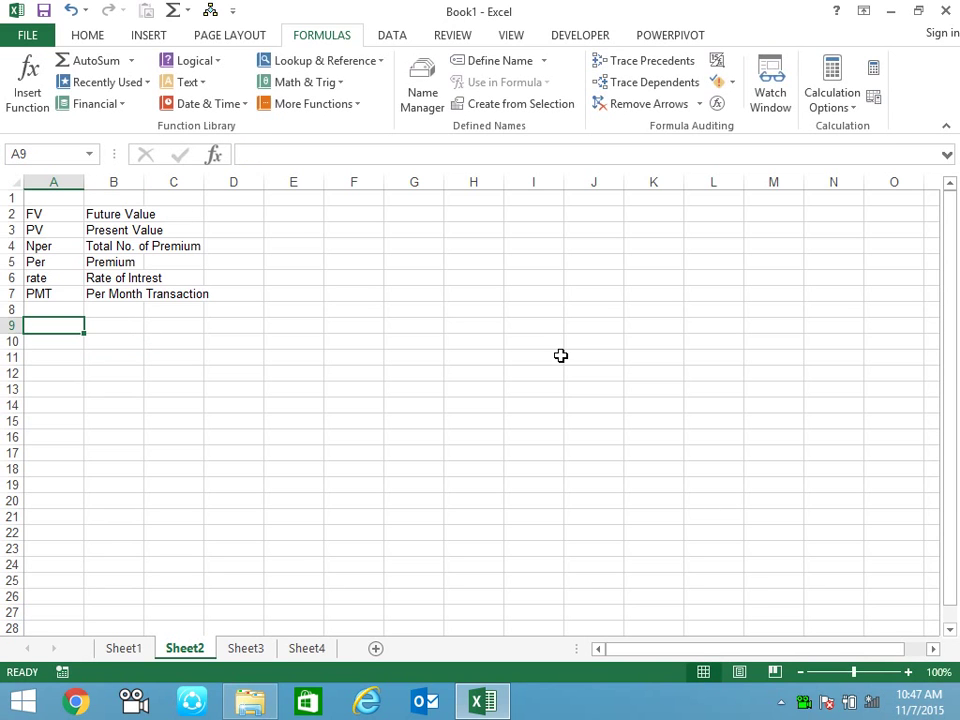
pyautogui.write('PV')
pyautogui.press('Tab')
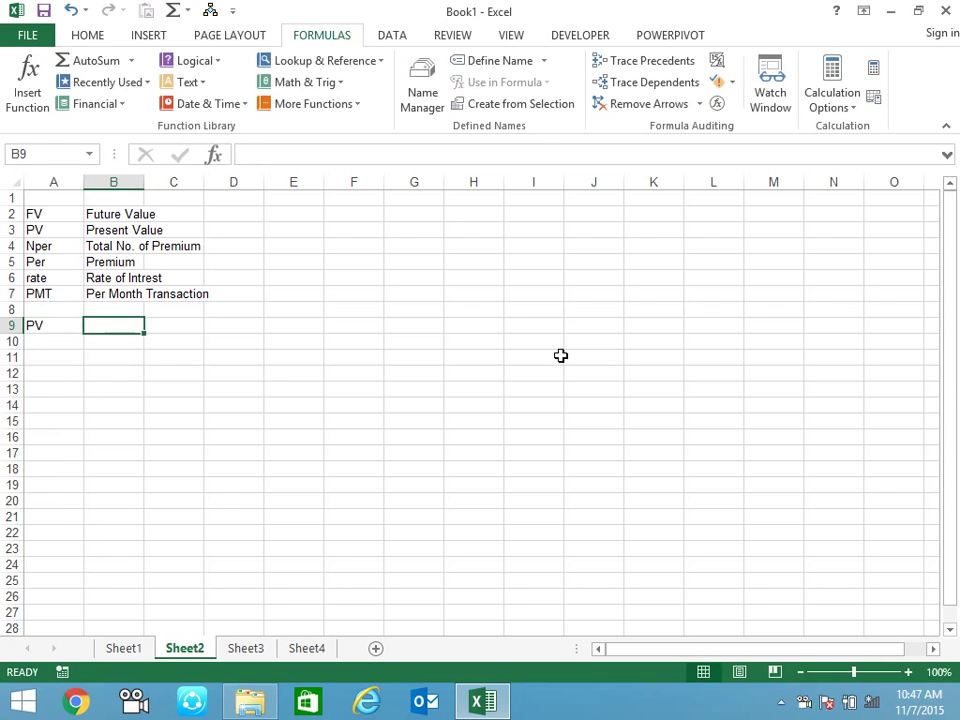
pyautogui.write('50000')
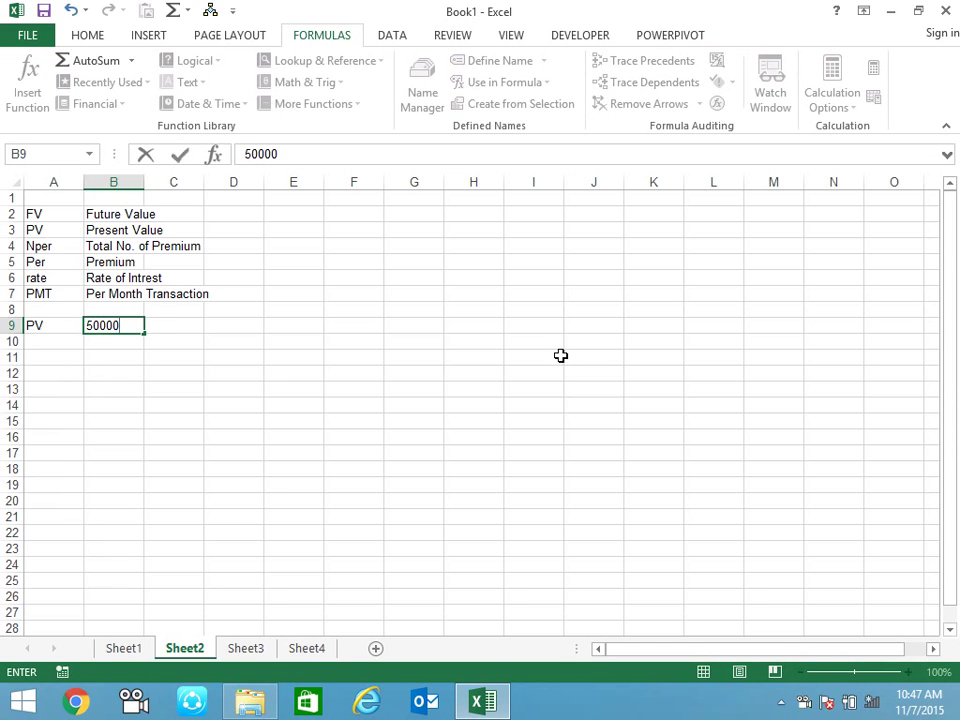
pyautogui.press('Return')
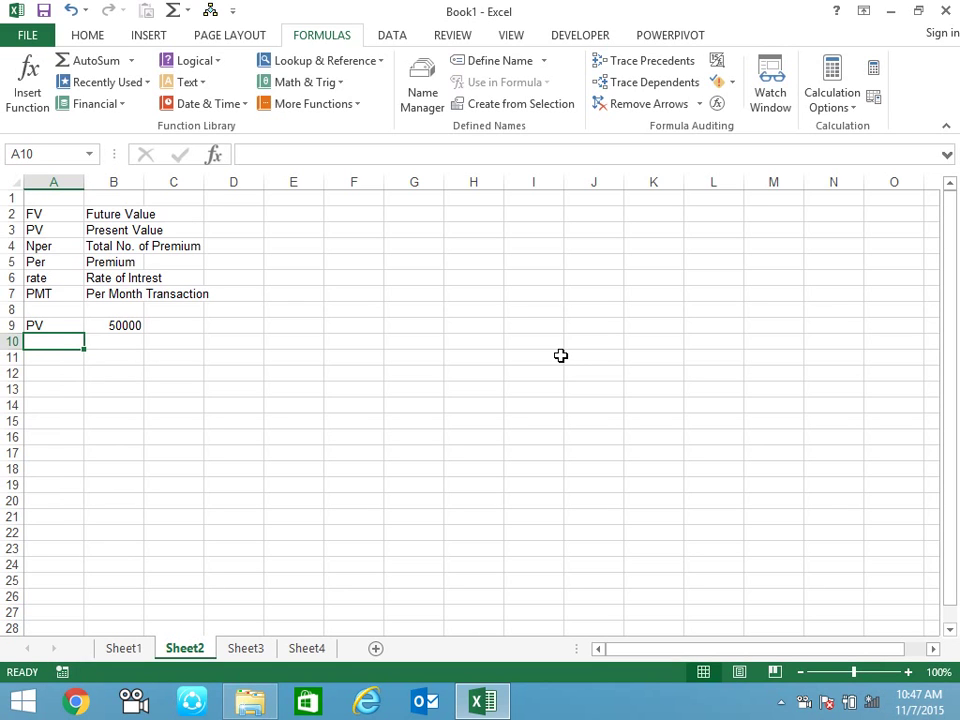
pyautogui.write('Rate')
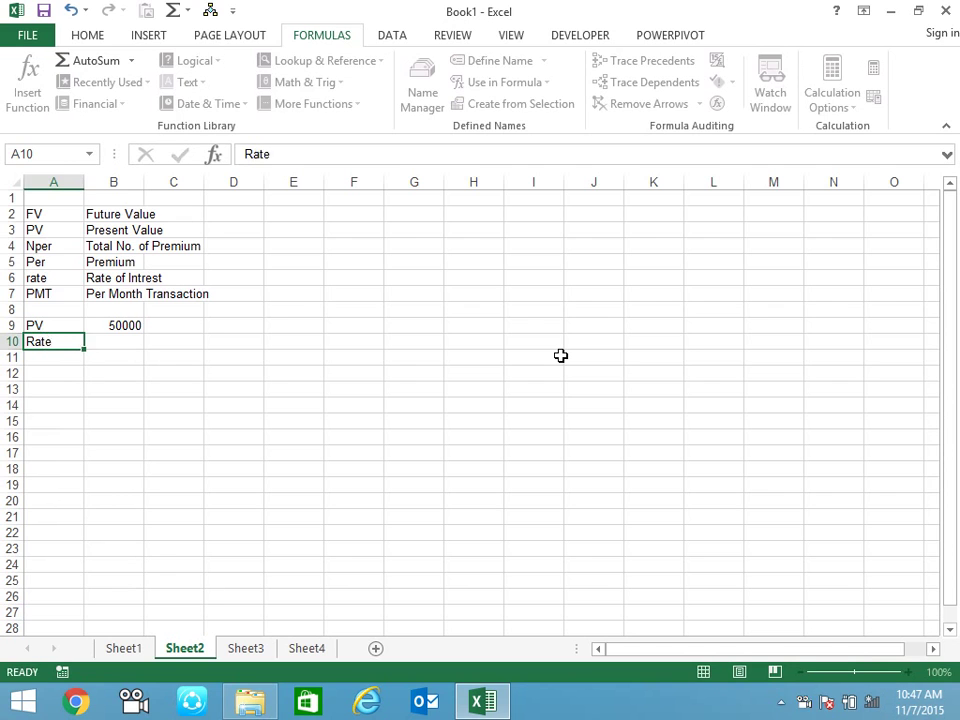
pyautogui.press('Tab')
pyautogui.write('14')
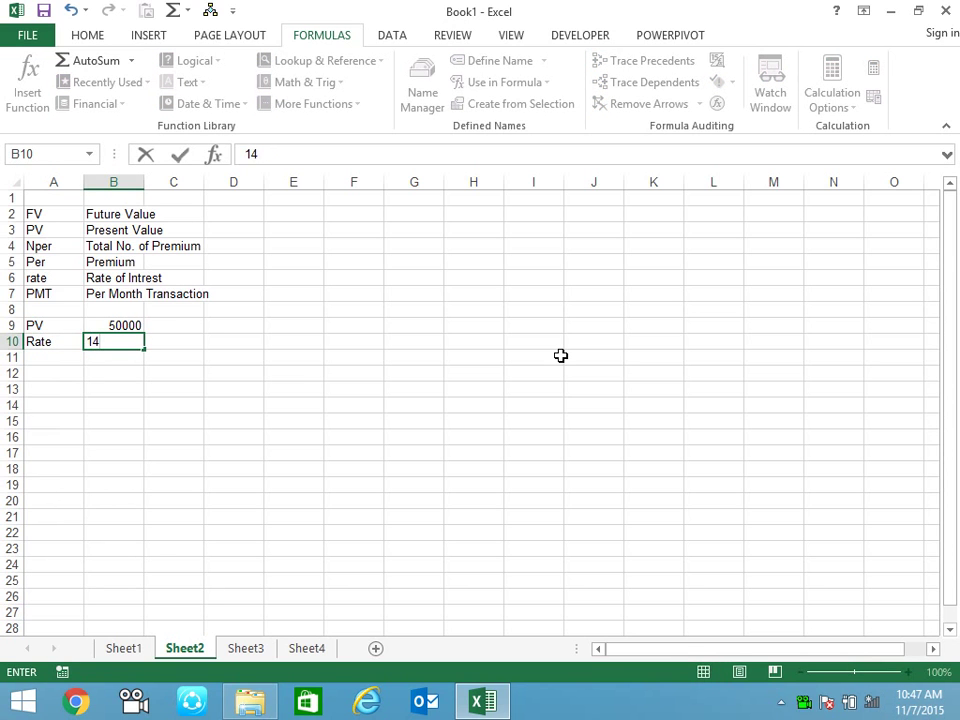
pyautogui.write('%')
pyautogui.press('Return')
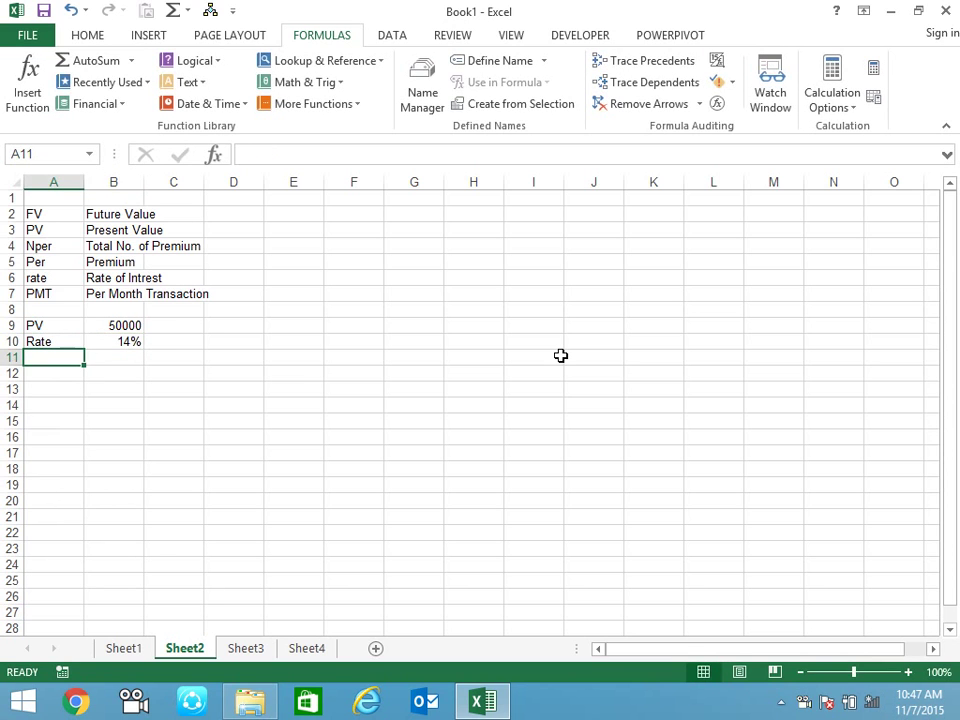
# - Add Time with value 1 in row 11 and an Fv label in A12
pyautogui.write('Nper')
pyautogui.press('Tab')
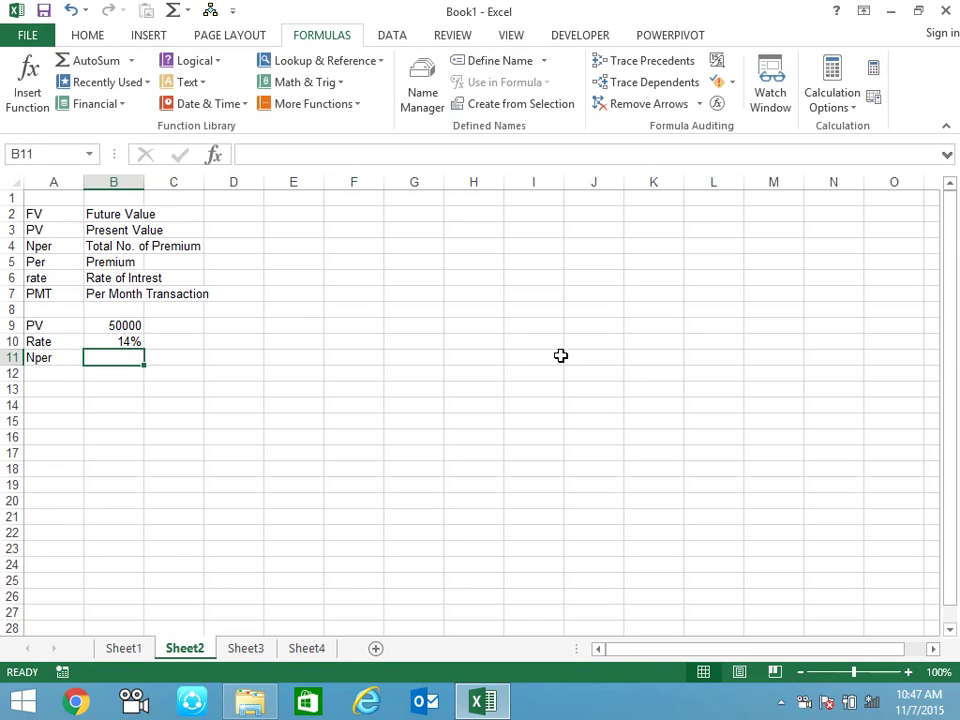
pyautogui.write('12')
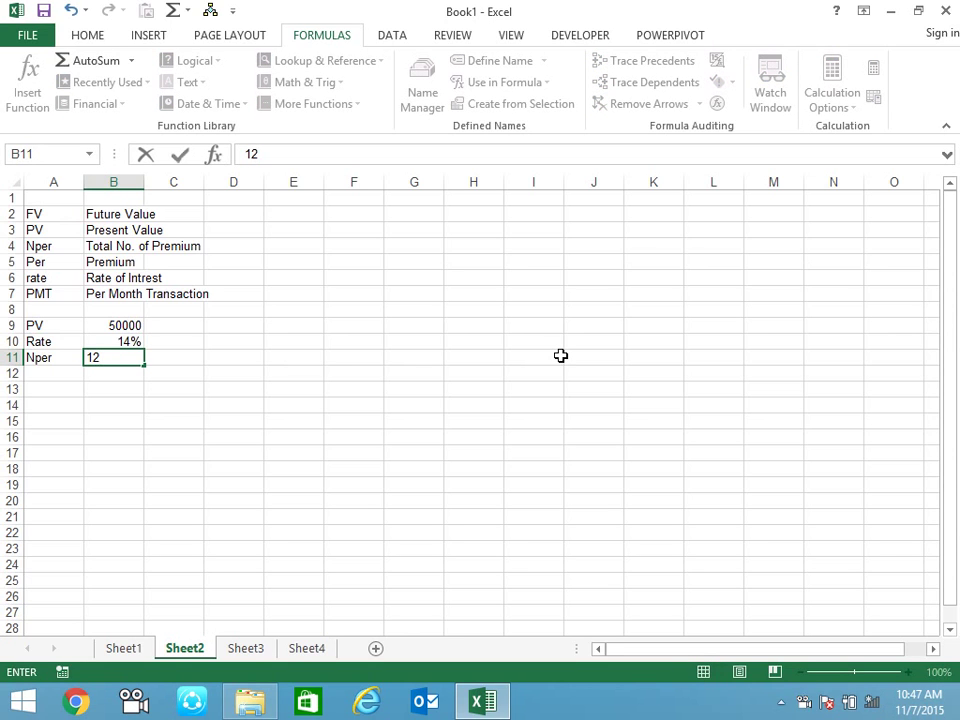
pyautogui.press('Escape')
pyautogui.write('1')
pyautogui.press('Left')
pyautogui.write('Tim')
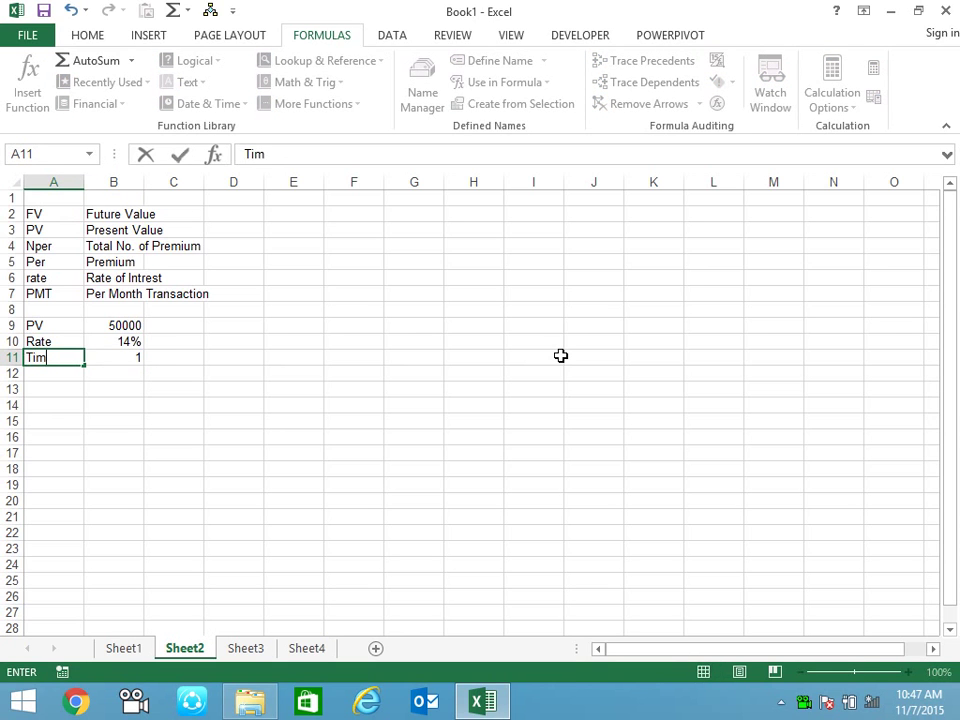
pyautogui.write('e')
pyautogui.press('Right')
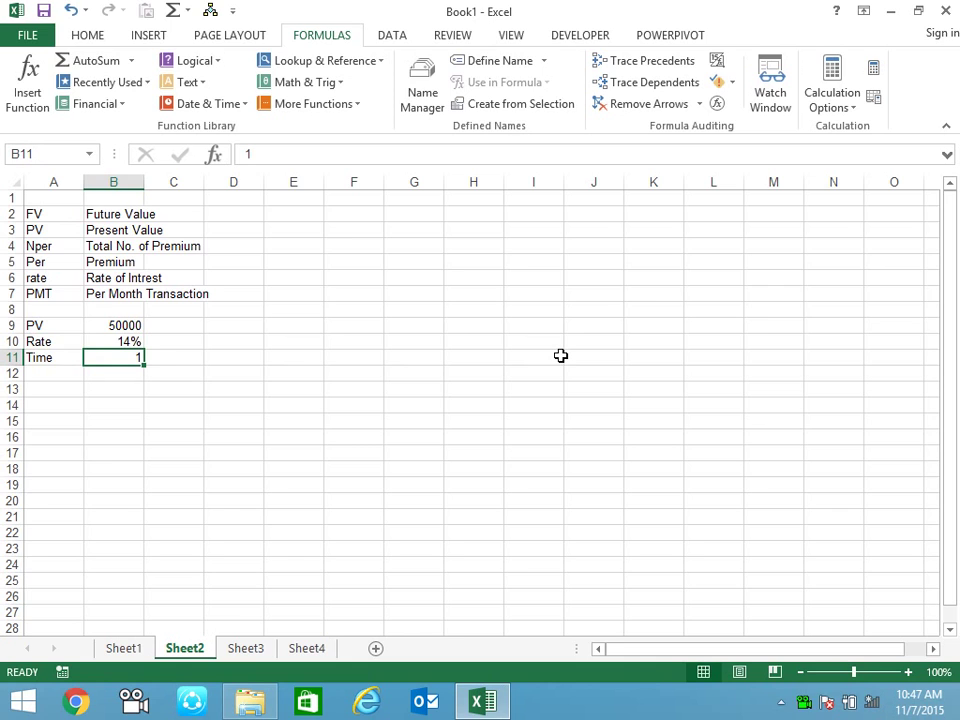
pyautogui.press('Down')
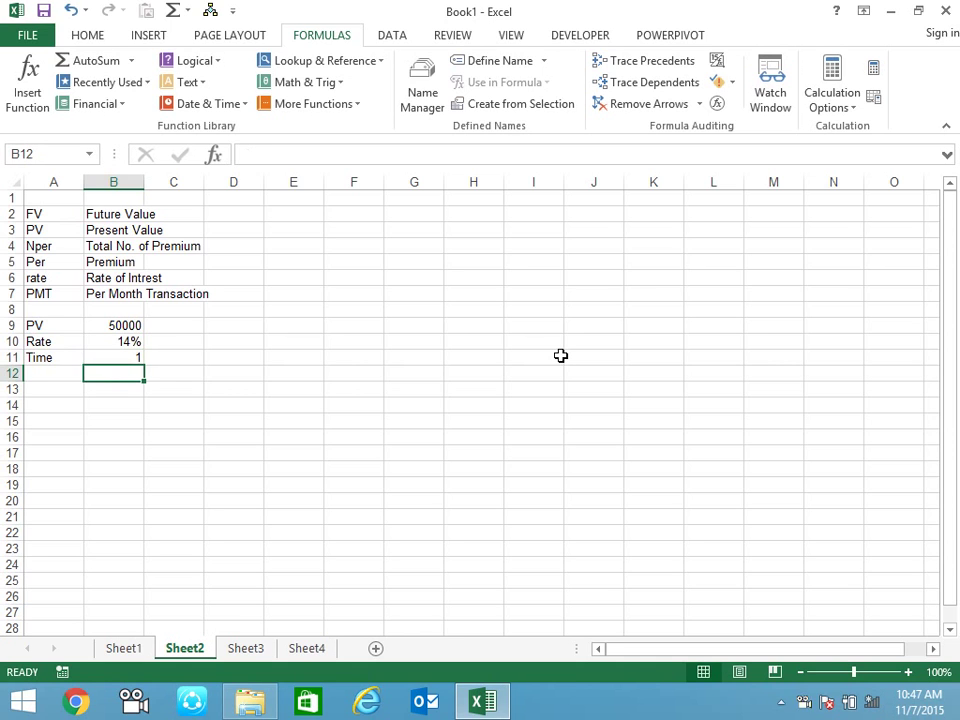
pyautogui.press('Left')
pyautogui.write('Fv')
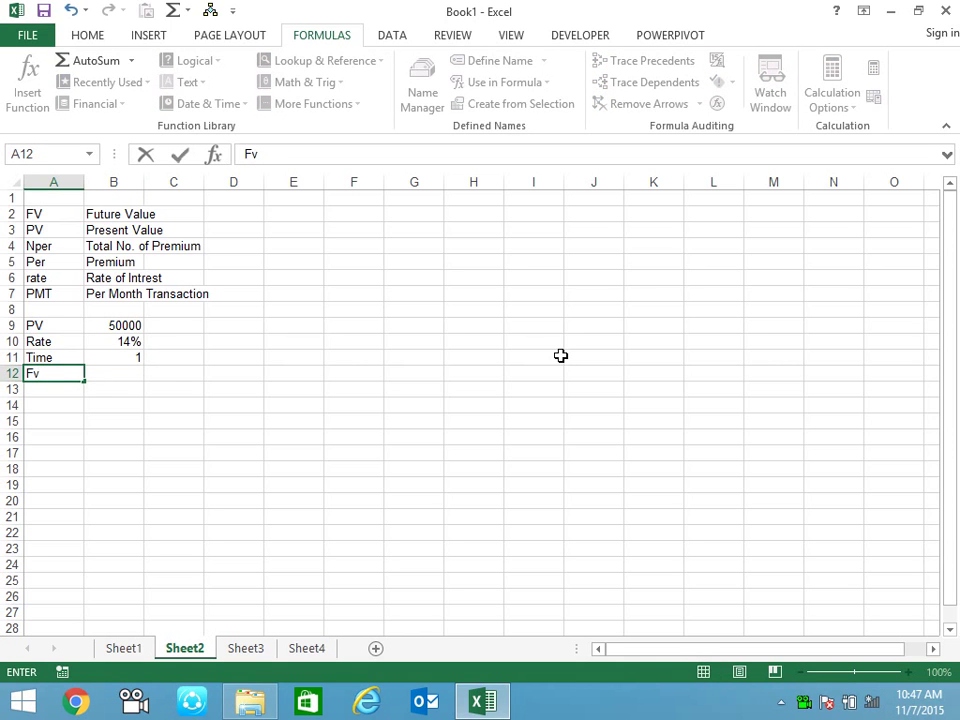
pyautogui.press('Return')
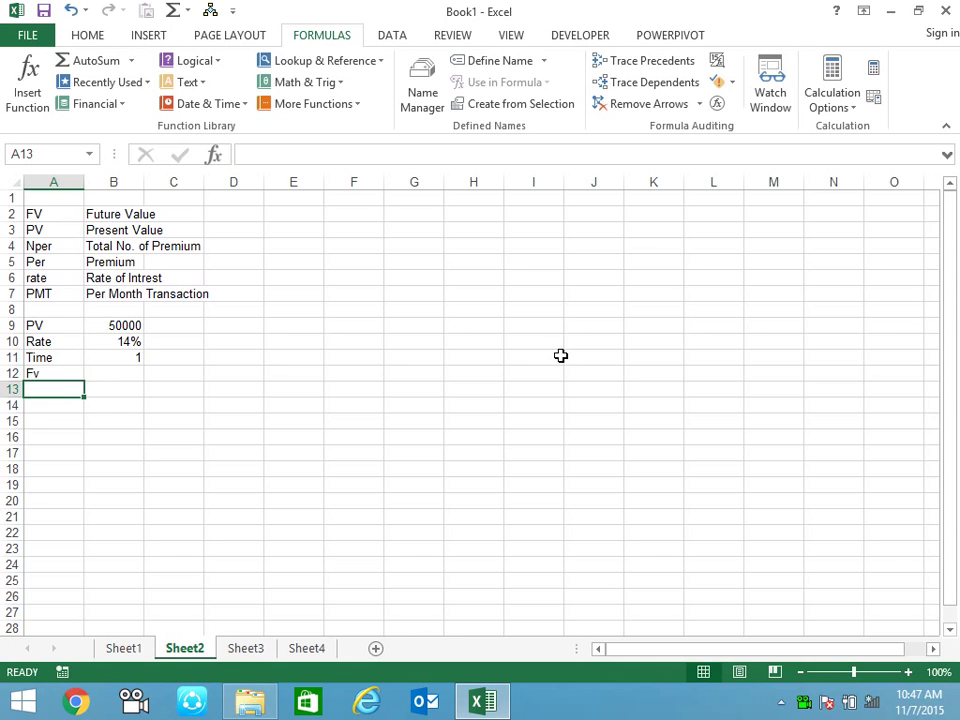
pyautogui.press('Up')
pyautogui.press('Right')
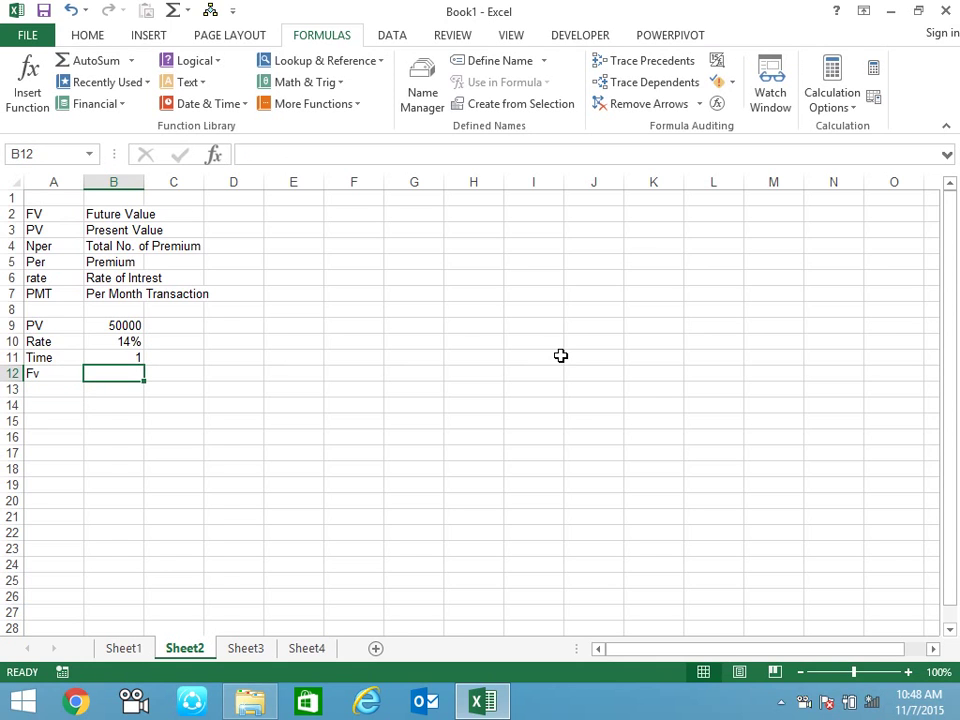
# - Enter =FV(B10/12,B11*12,0,B9) in B12, returning ($57,467.10)
pyautogui.write('=fv')
pyautogui.press('Tab')
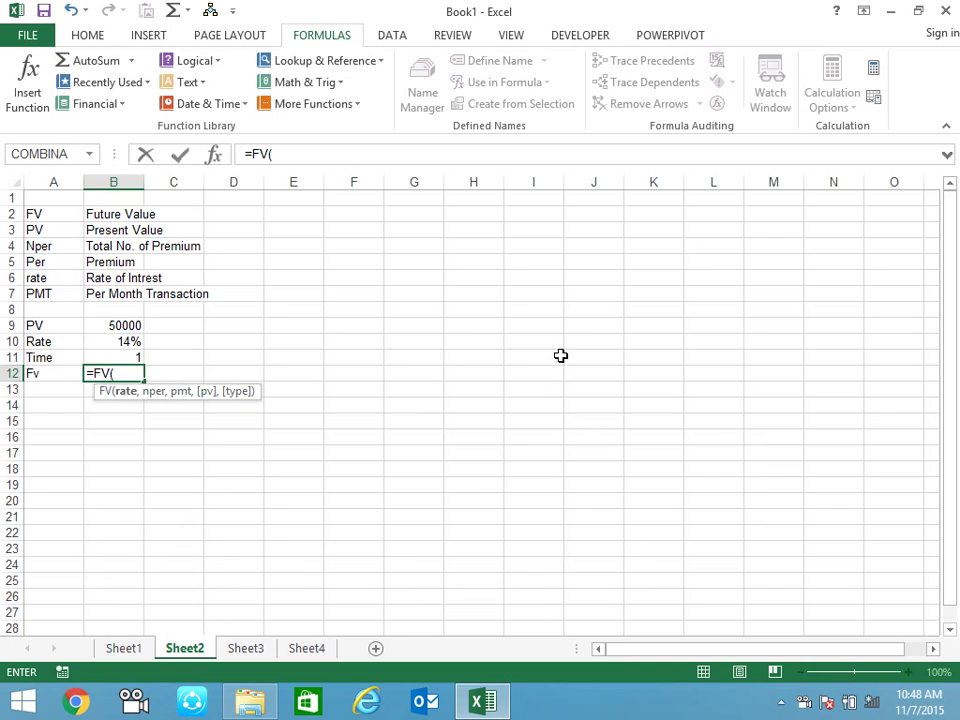
pyautogui.press('Up')
pyautogui.press('Up')
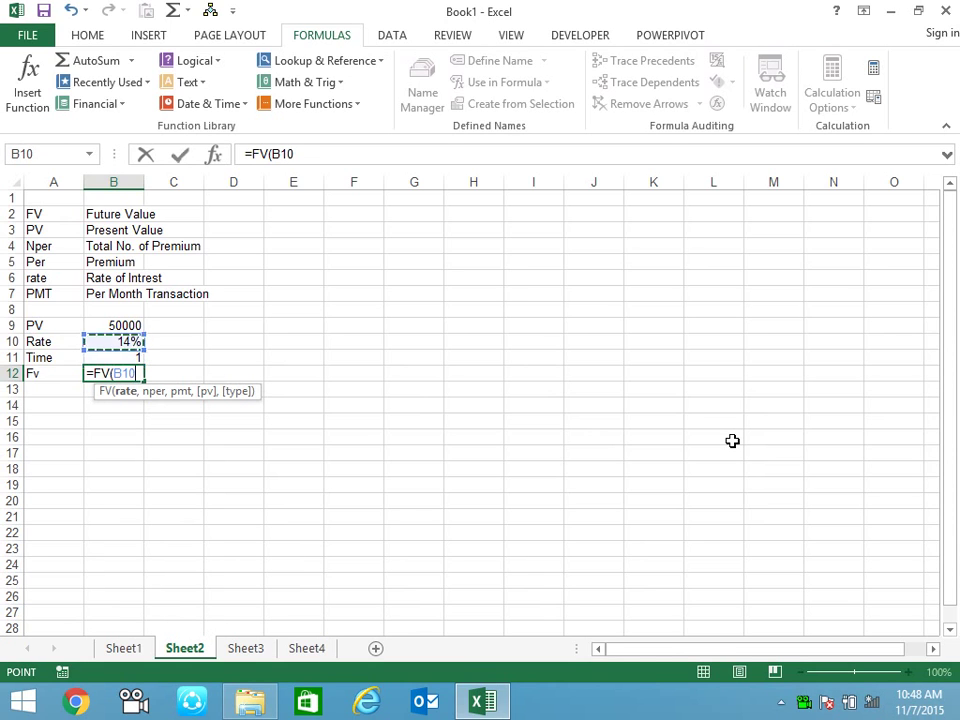
pyautogui.write('/12')
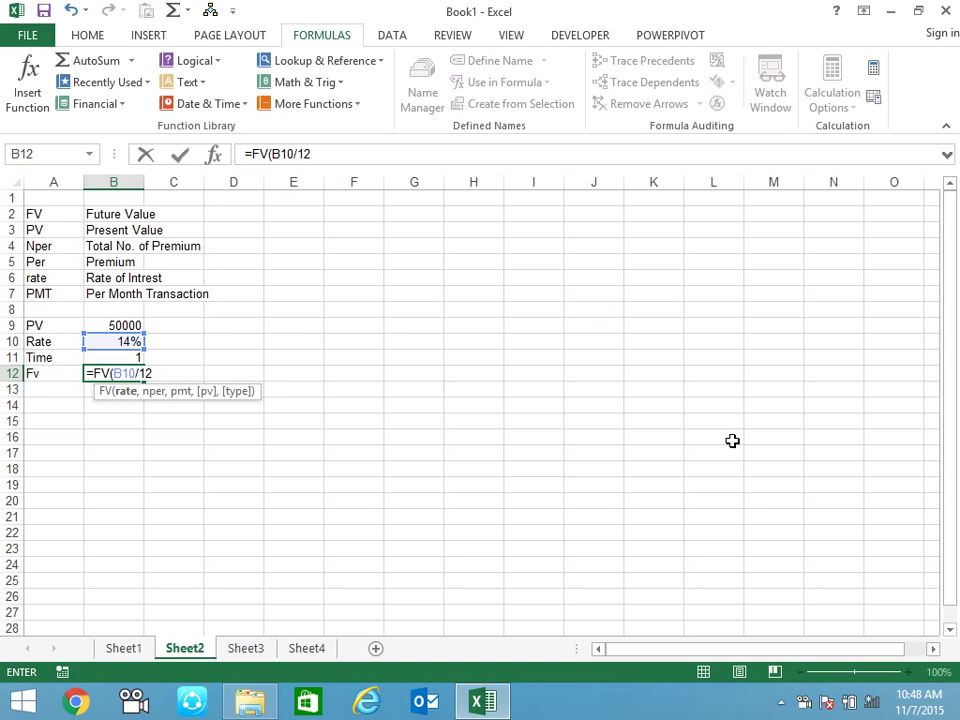
pyautogui.write(',')
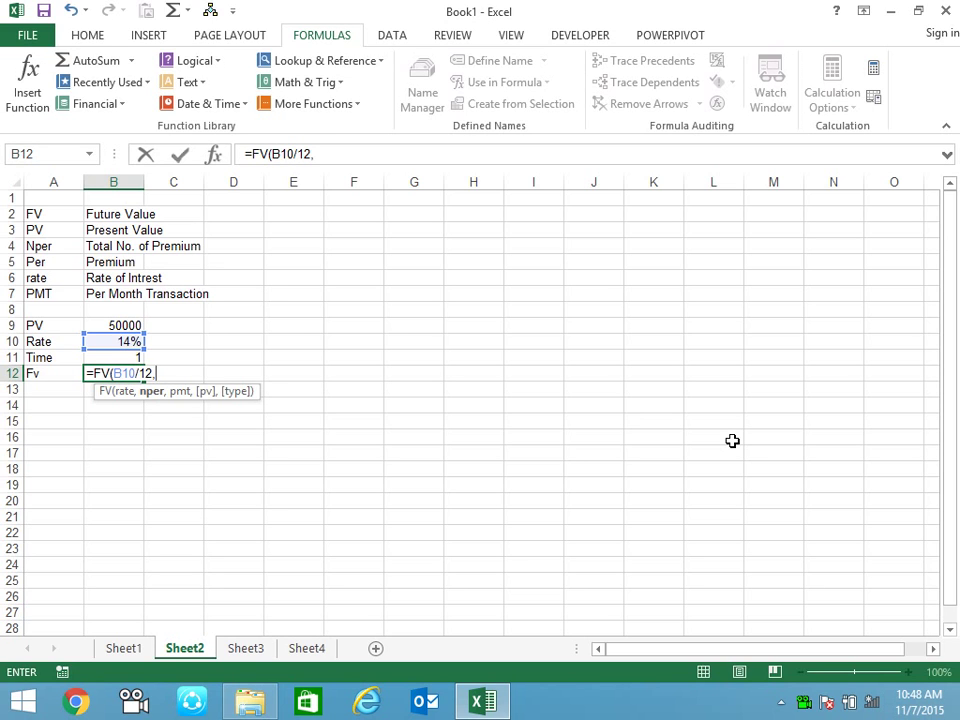
pyautogui.press('Up')
pyautogui.write('*12')
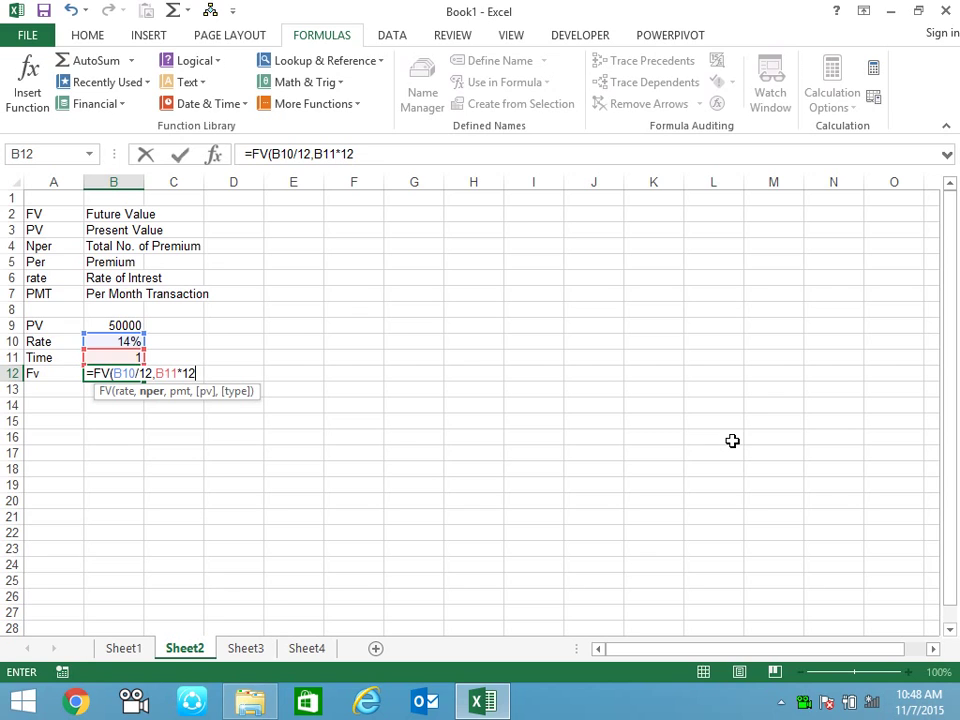
pyautogui.write(',')
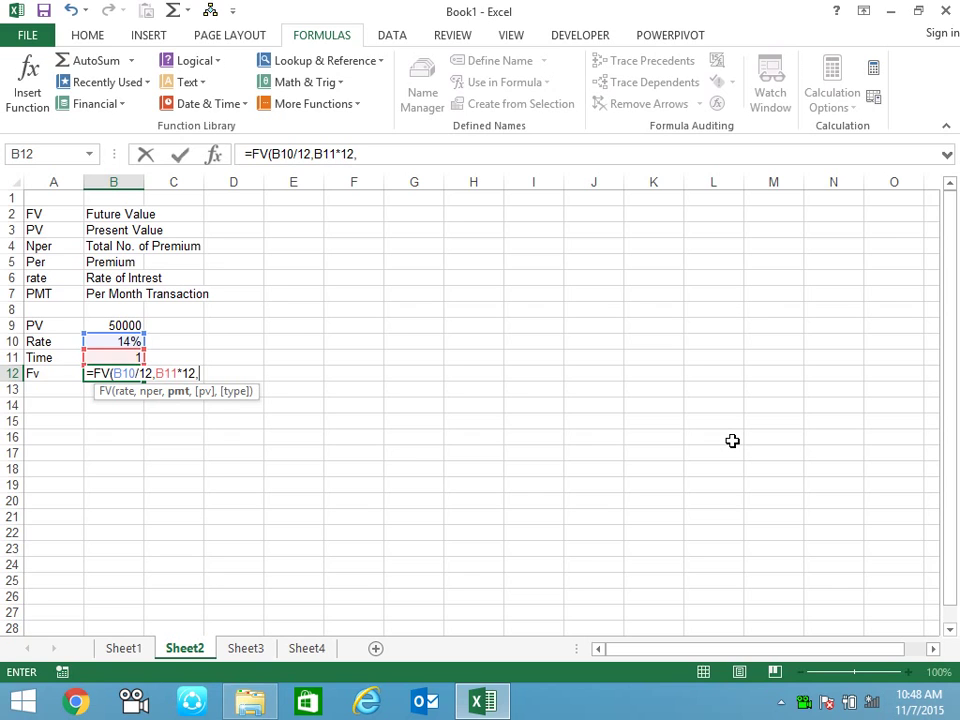
pyautogui.write('0,')
pyautogui.click(130, 322)
pyautogui.write(')')
pyautogui.press('Return')
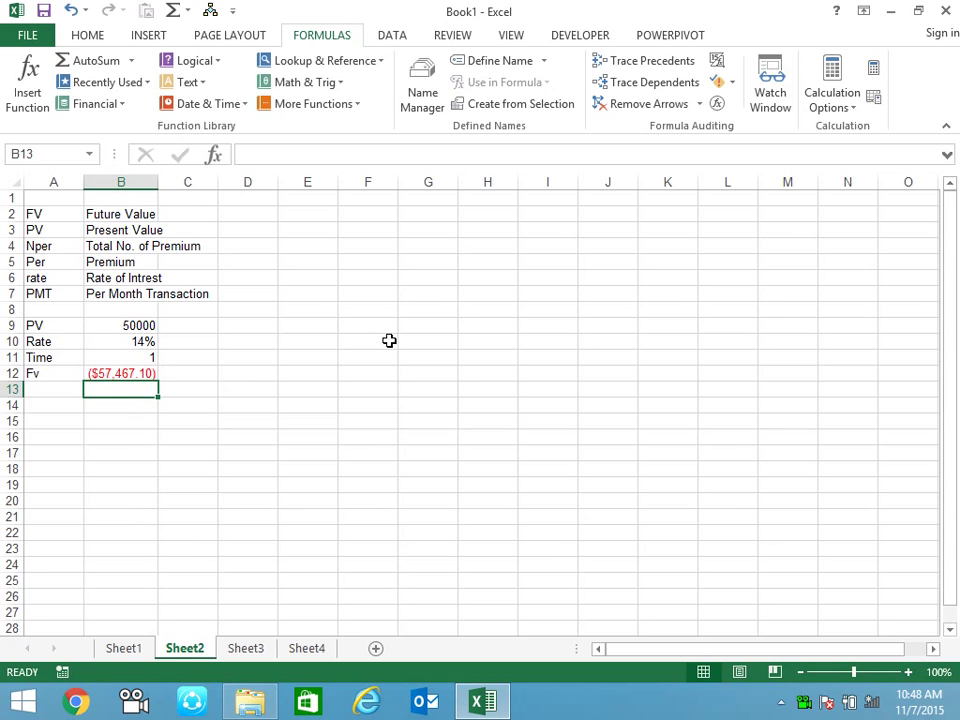
# - Change the amount in B9 to 1500, so Fv recalculates to ($1,724.01)
pyautogui.press('Up')
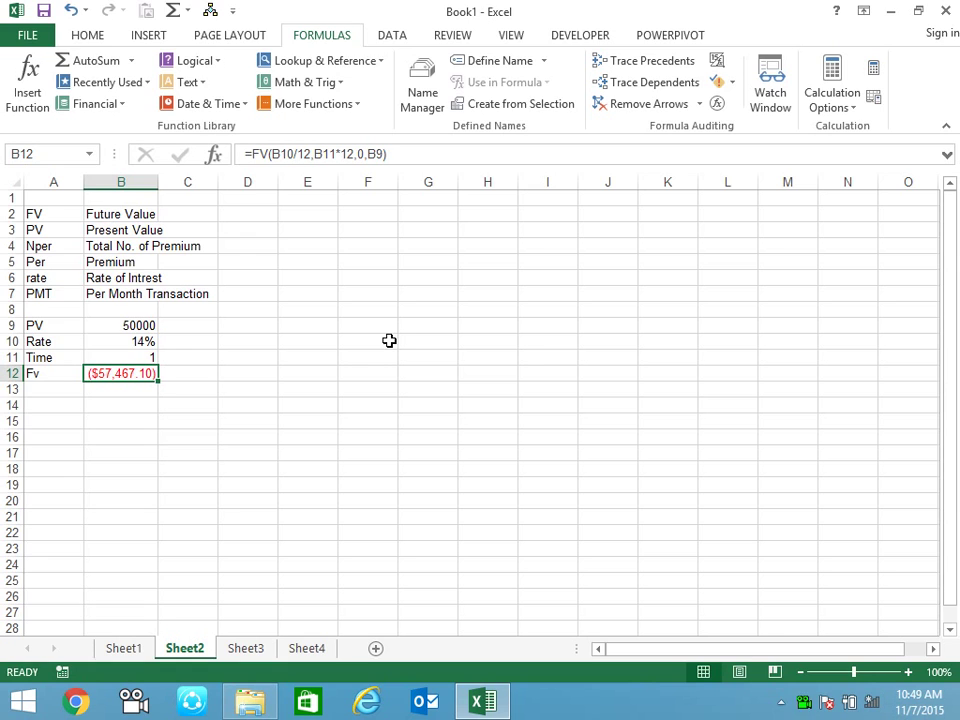
pyautogui.press('Down')
pyautogui.press('Up')
pyautogui.press('Up')
pyautogui.press('Up')
pyautogui.press('Up')
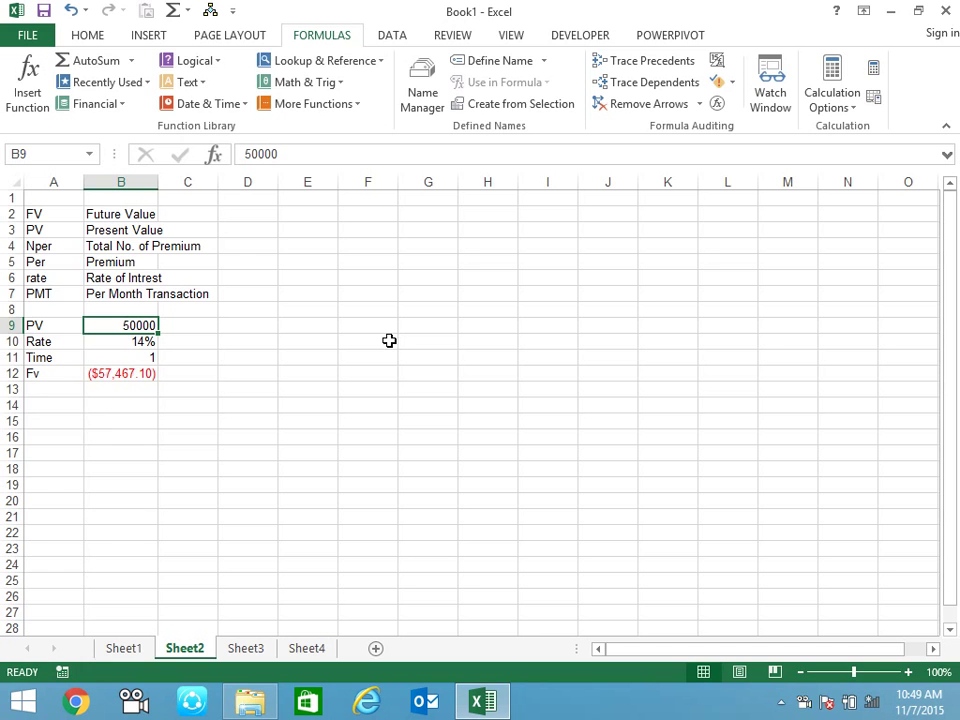
pyautogui.write('1500')
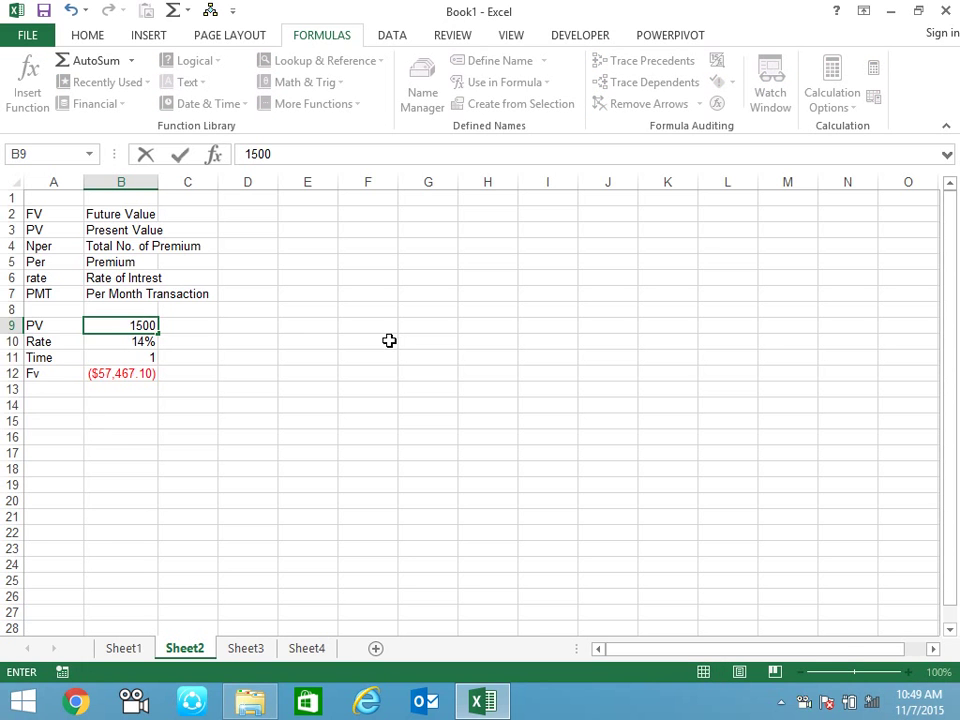
pyautogui.press('Return')
pyautogui.press('Down')
pyautogui.press('Up')
pyautogui.press('Up')
pyautogui.press('Left')
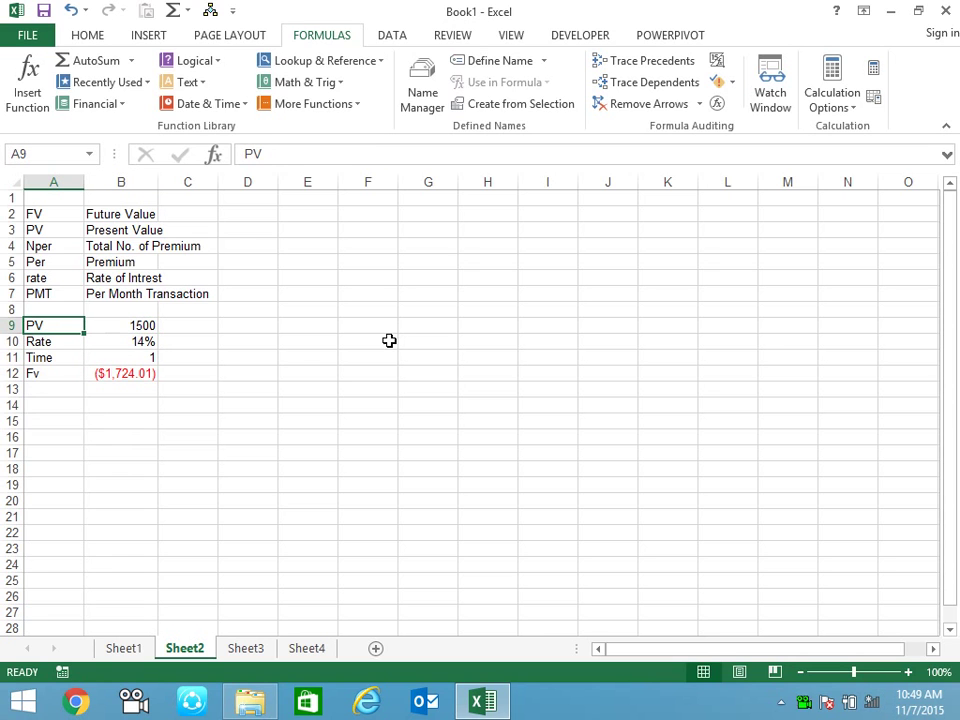
# - Relabel A9 as PMT
pyautogui.write('PMT')
pyautogui.press('Return')
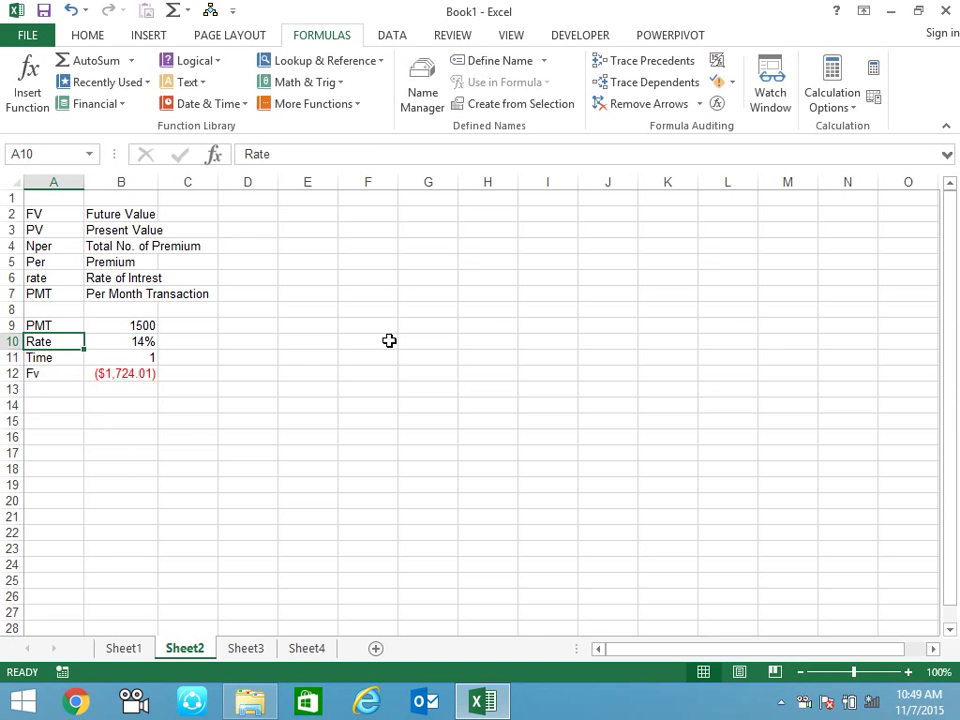
pyautogui.press('Down')
pyautogui.press('Down')
pyautogui.press('Right')
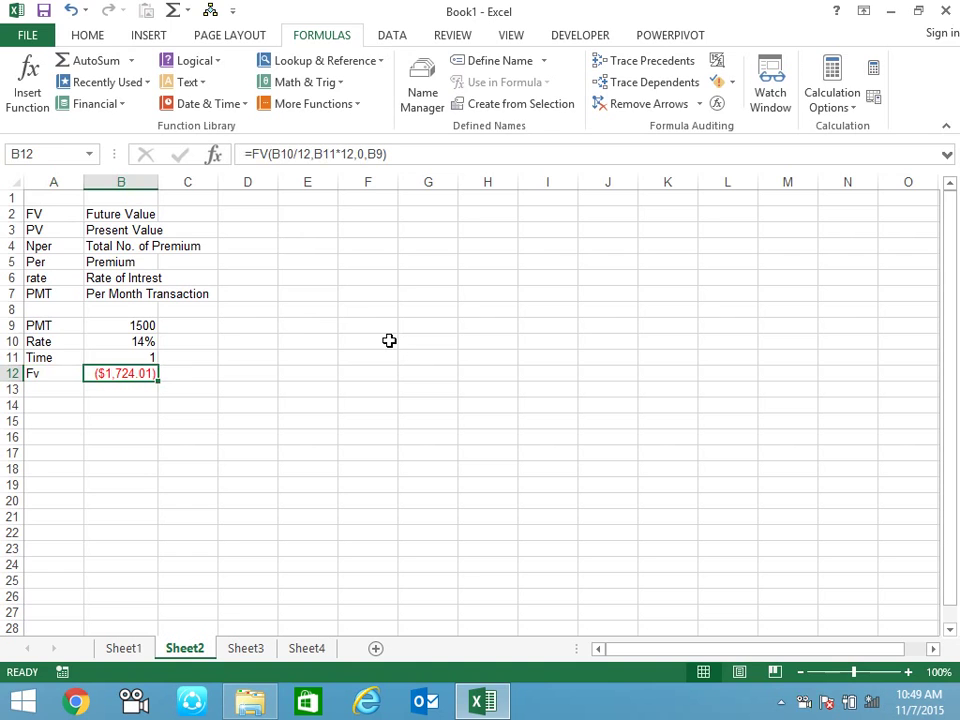
# - Edit the B12 formula to =FV(B10/12,B11*12,B9), giving ($19,201.12)
pyautogui.press('F2')
pyautogui.press('Left')
pyautogui.press('Left')
pyautogui.press('Left')
pyautogui.press('Left')
pyautogui.press('Left')
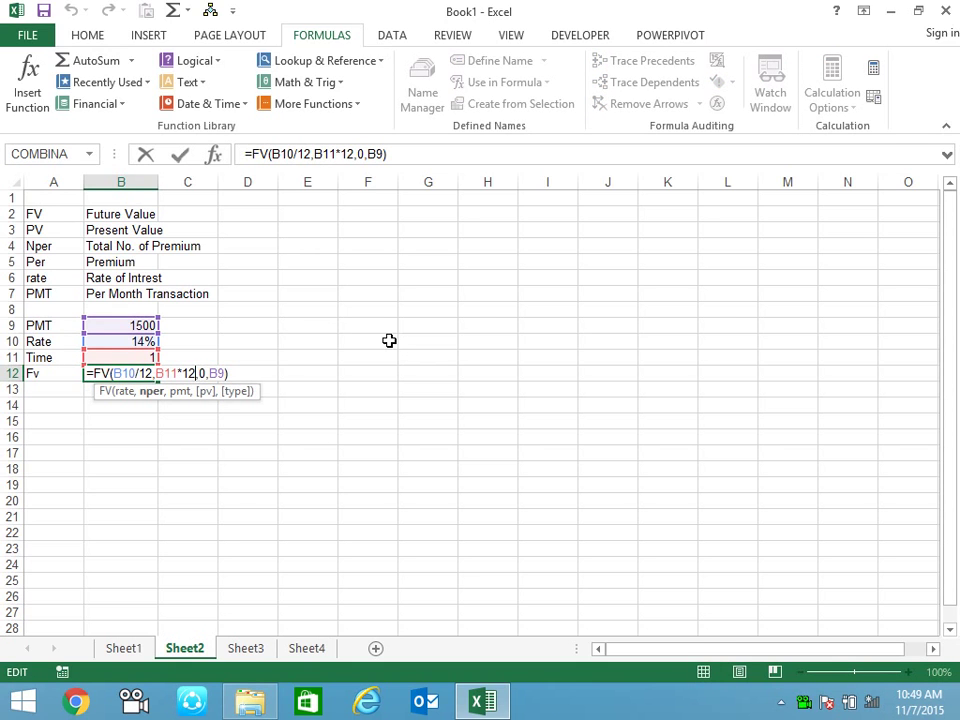
pyautogui.press('Delete')
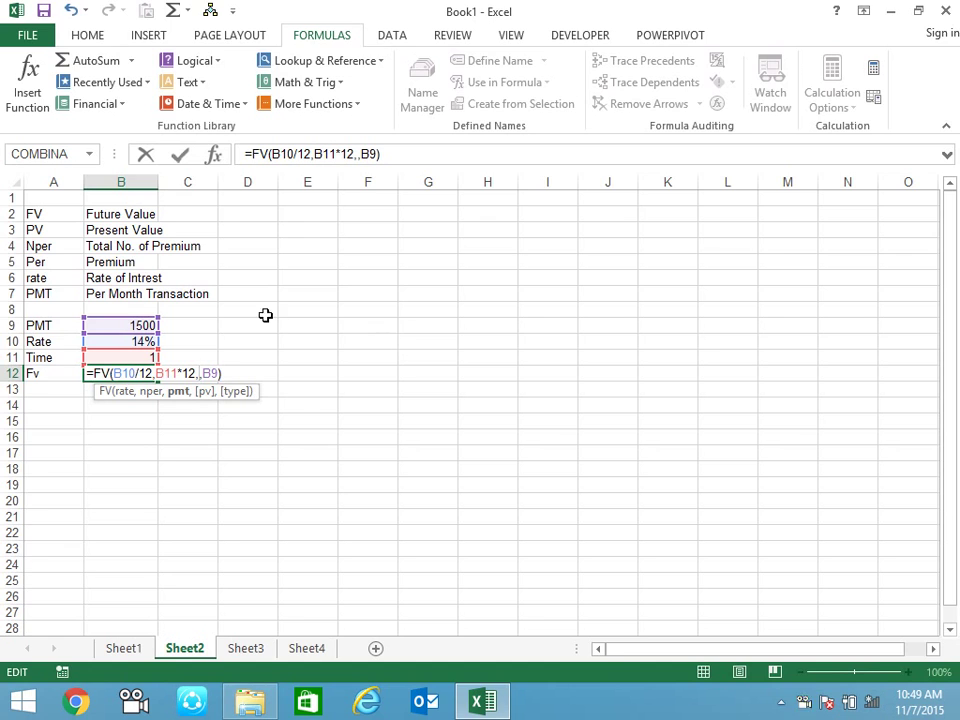
pyautogui.click(133, 326)
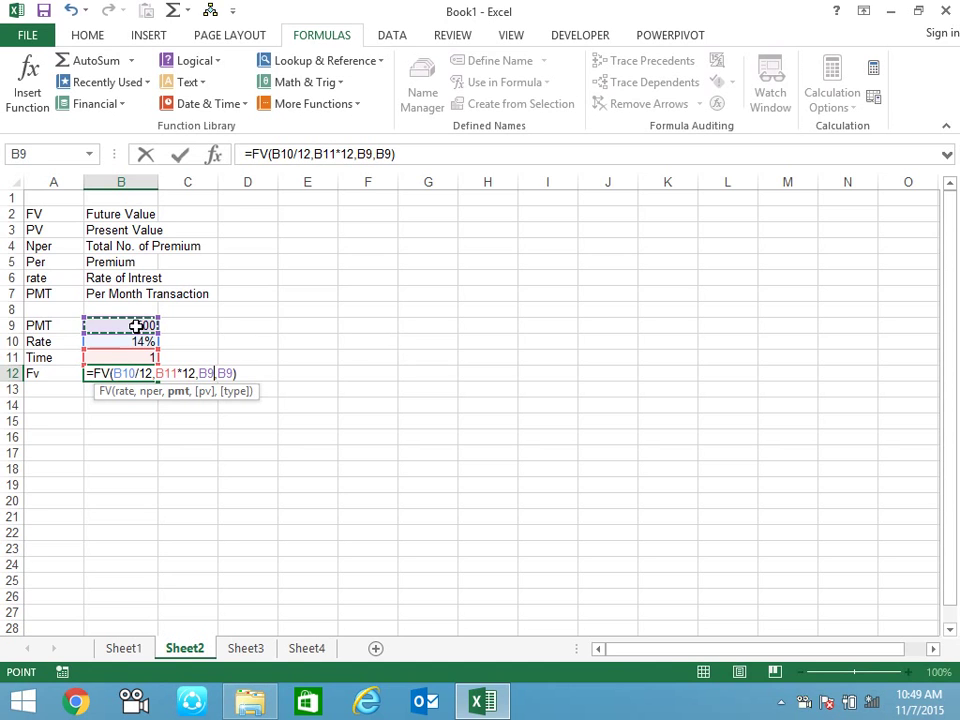
pyautogui.click(233, 373)
pyautogui.press('BackSpace')
pyautogui.press('BackSpace')
pyautogui.press('BackSpace')
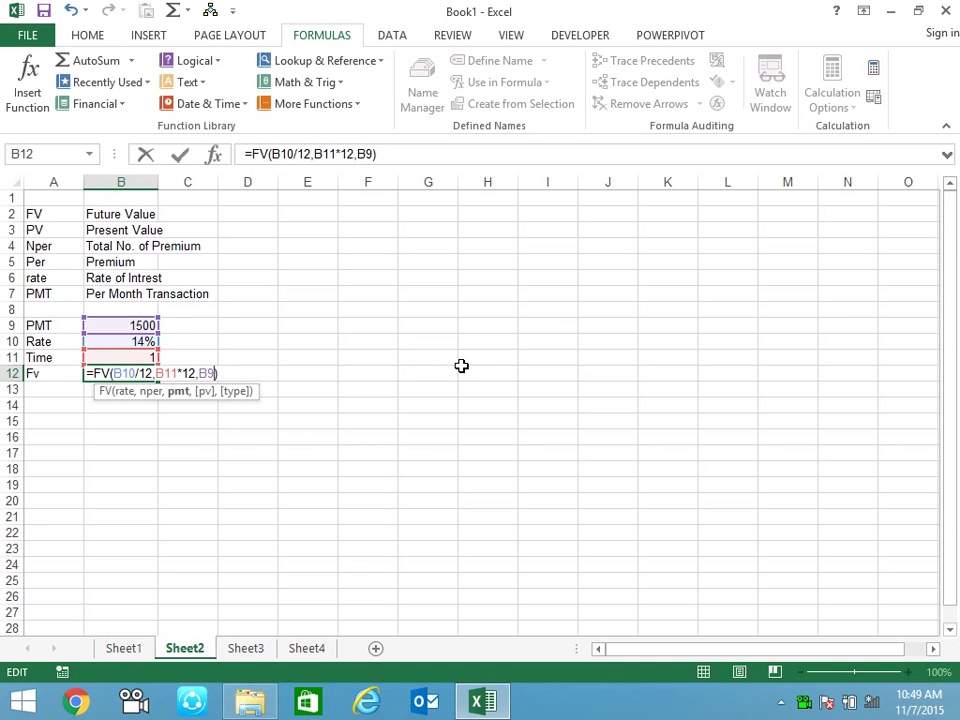
pyautogui.press('Return')
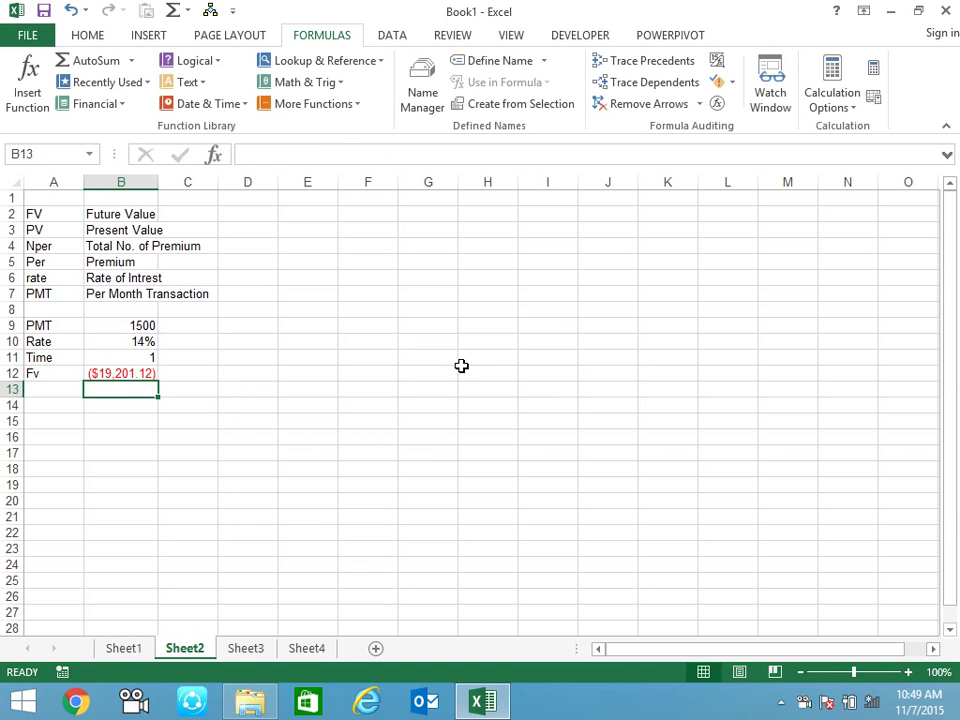
pyautogui.press('Up')
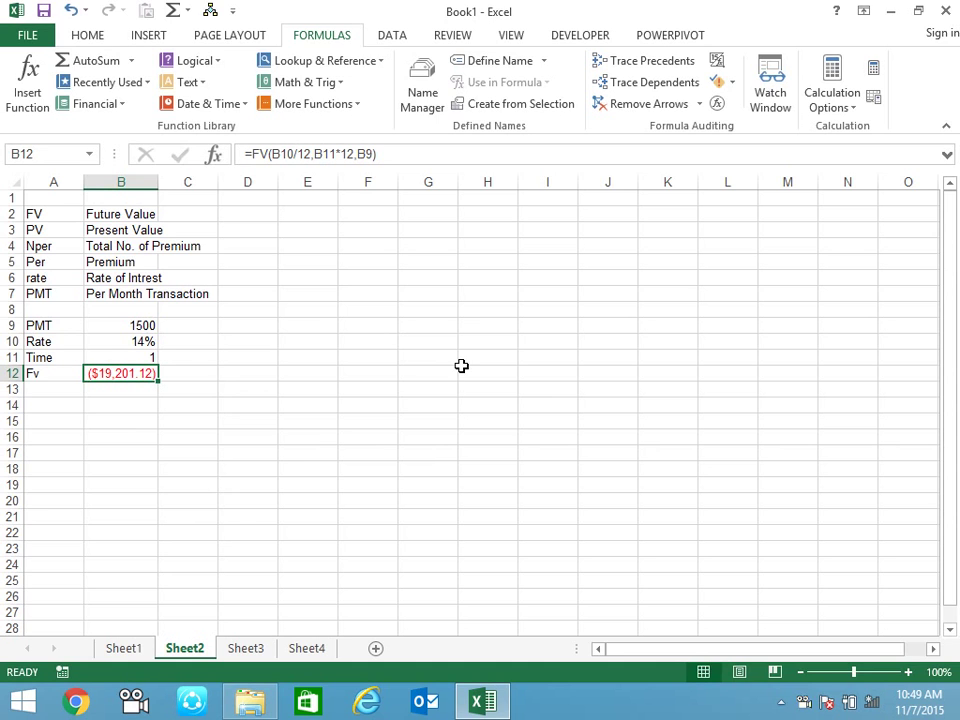
# - Enter FV 100000 and Rate 14% as label-value pairs in E9:F10
pyautogui.press('Right')
pyautogui.press('Right')
pyautogui.press('Right')
pyautogui.press('Up')
pyautogui.press('Up')
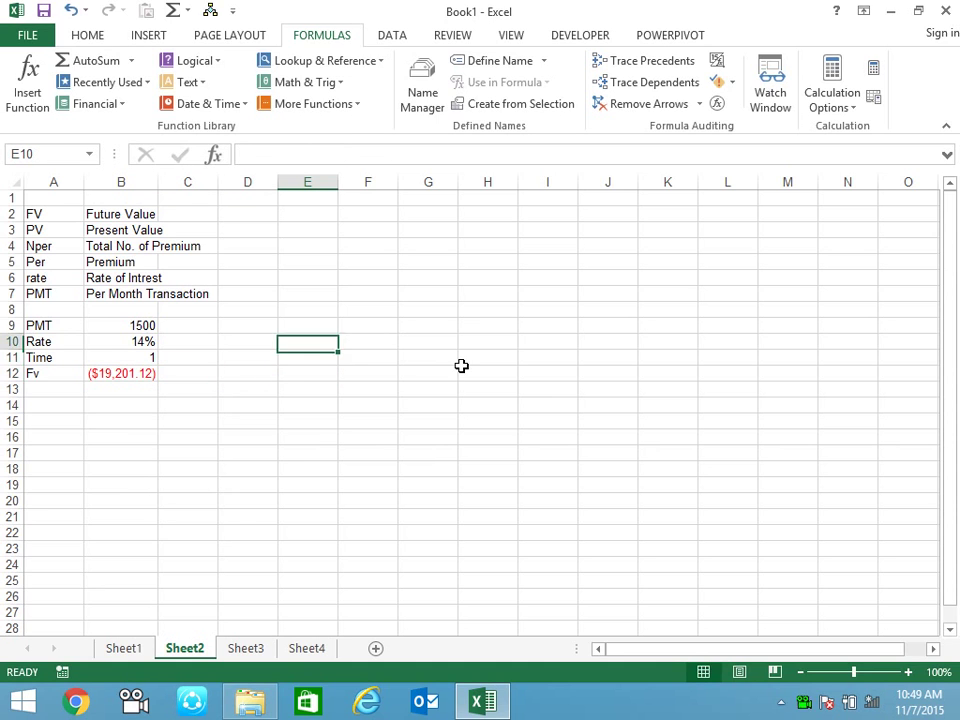
pyautogui.press('Up')
pyautogui.write('FV')
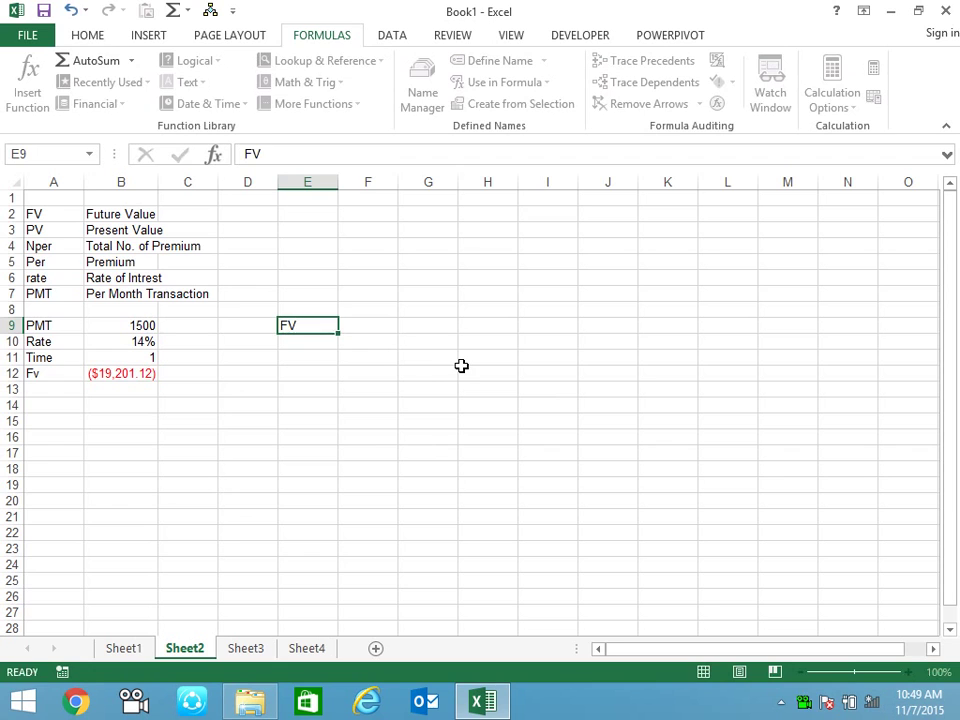
pyautogui.press('Right')
pyautogui.write('10000')
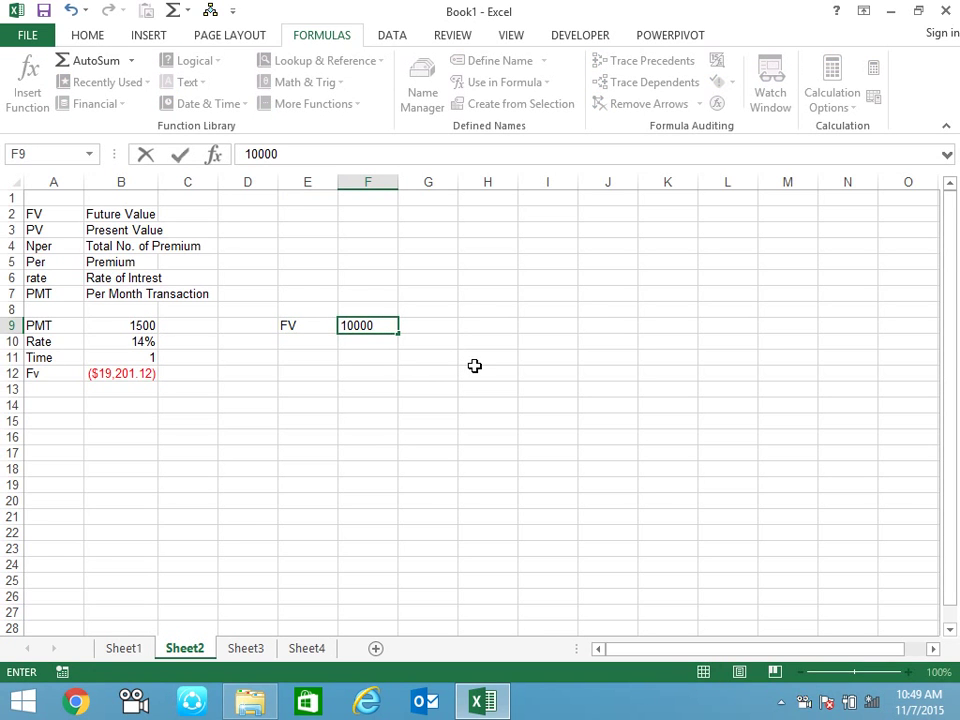
pyautogui.write('0')
pyautogui.press('Return')
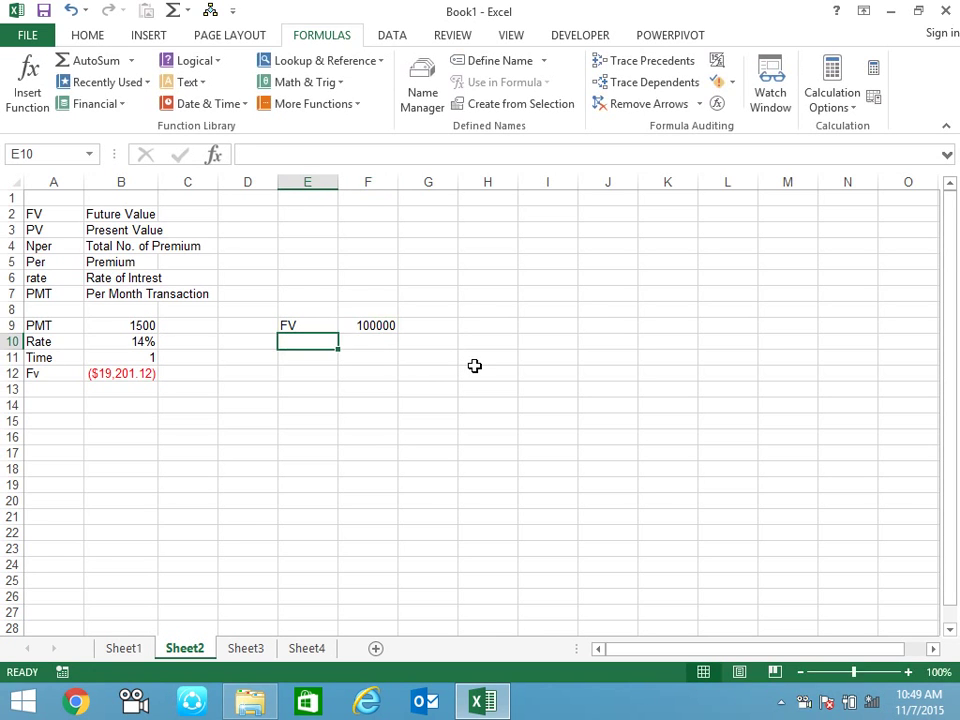
pyautogui.write('Rate')
pyautogui.press('Tab')
pyautogui.write('14%')
pyautogui.press('Return')
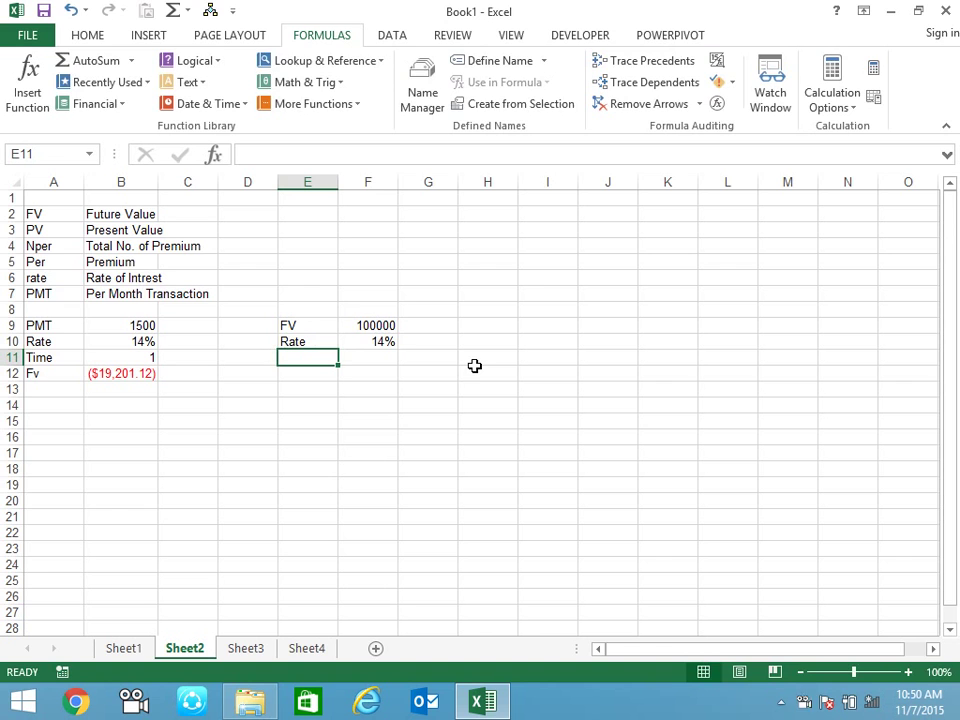
# - Add Time with value 1 in row 11 and a PMT label in E12
pyautogui.write('Time')
pyautogui.press('Tab')
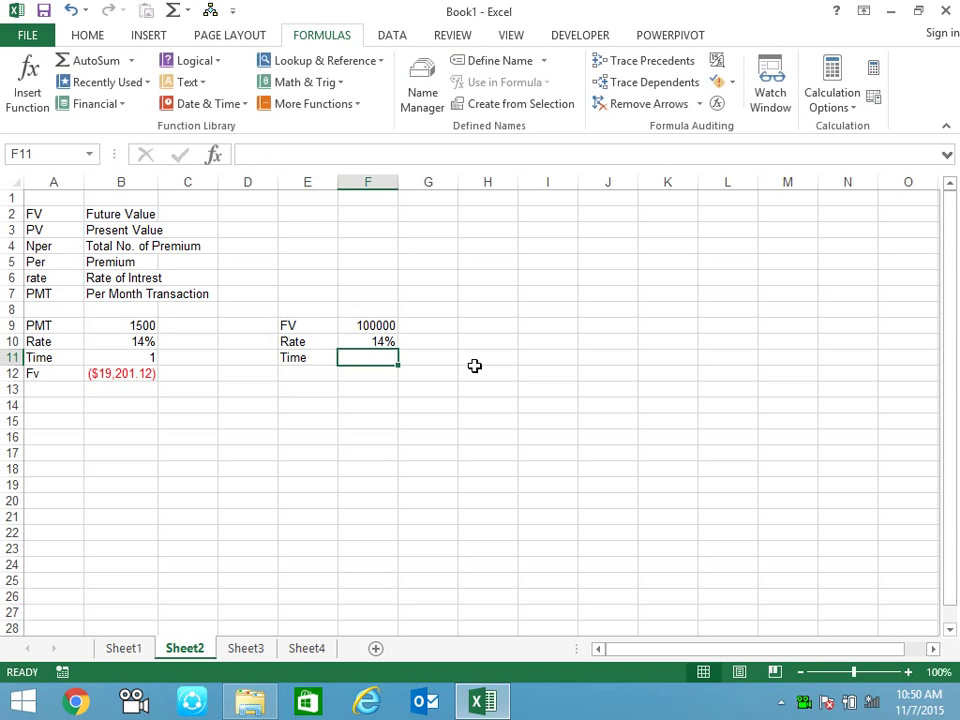
pyautogui.write('1')
pyautogui.press('Return')
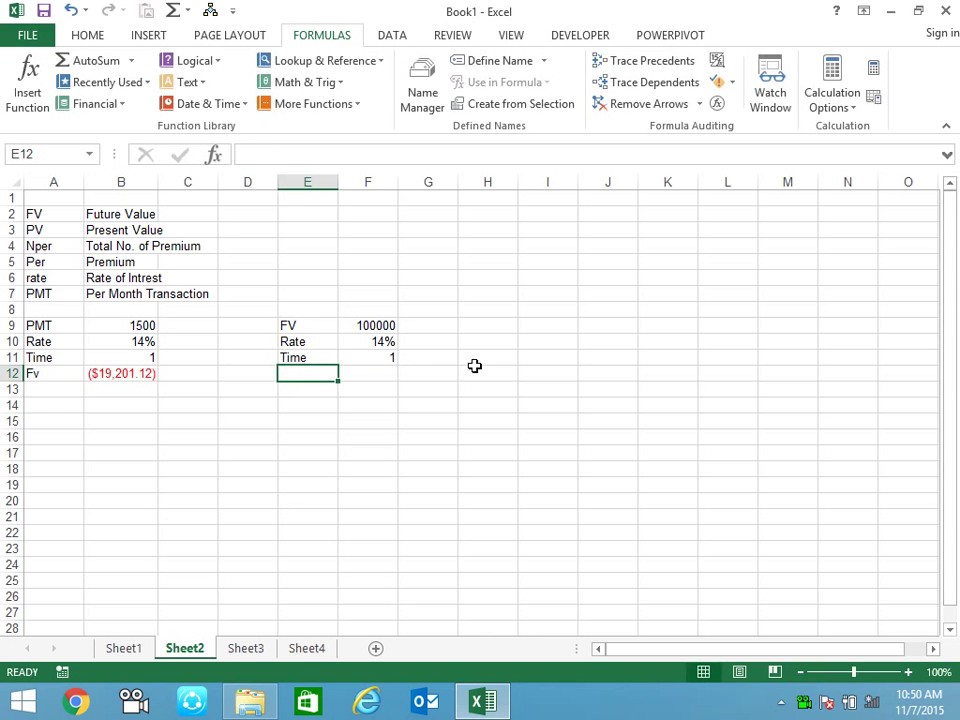
pyautogui.write('PMT')
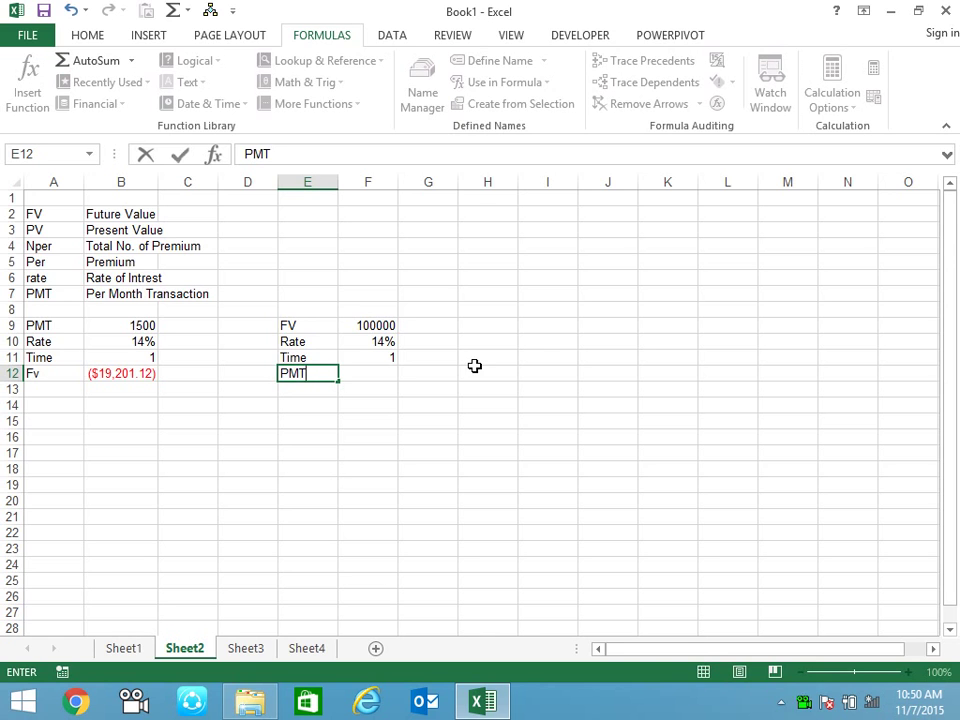
pyautogui.press('Tab')
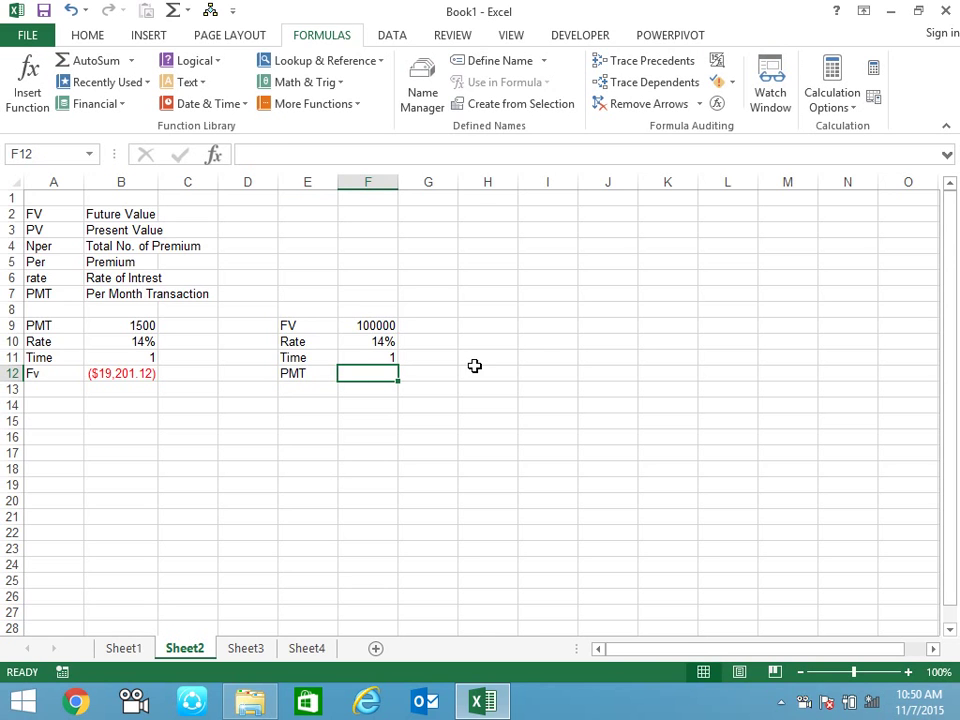
# - Enter =PMT(F10/12,F11*12,0,F9) in F12, returning ($7,812.05)
pyautogui.write('=')
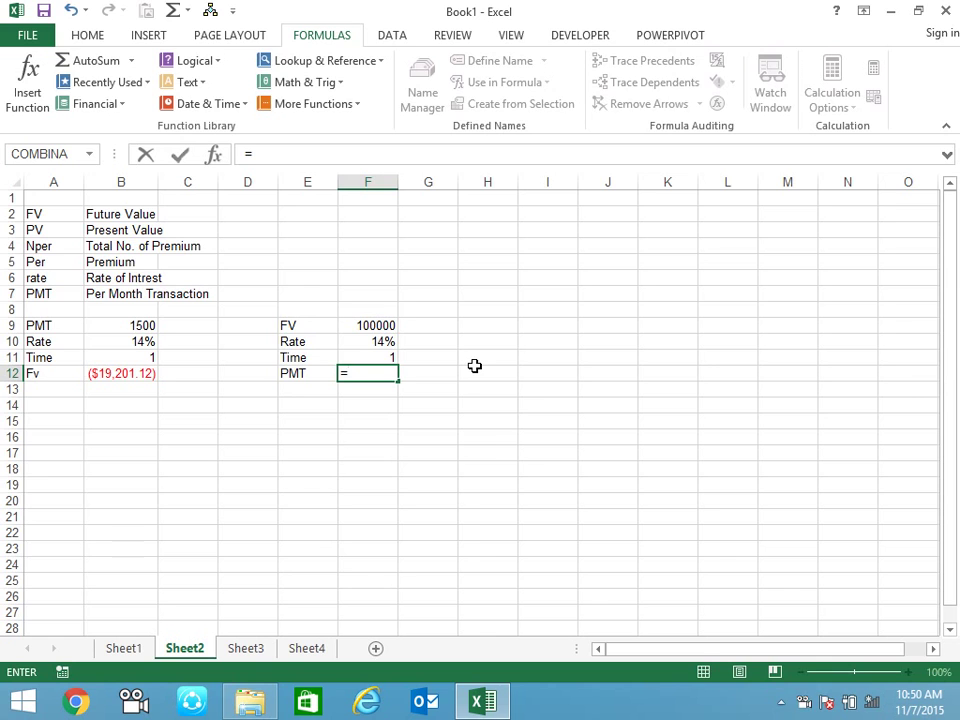
pyautogui.write('pmt')
pyautogui.press('Tab')
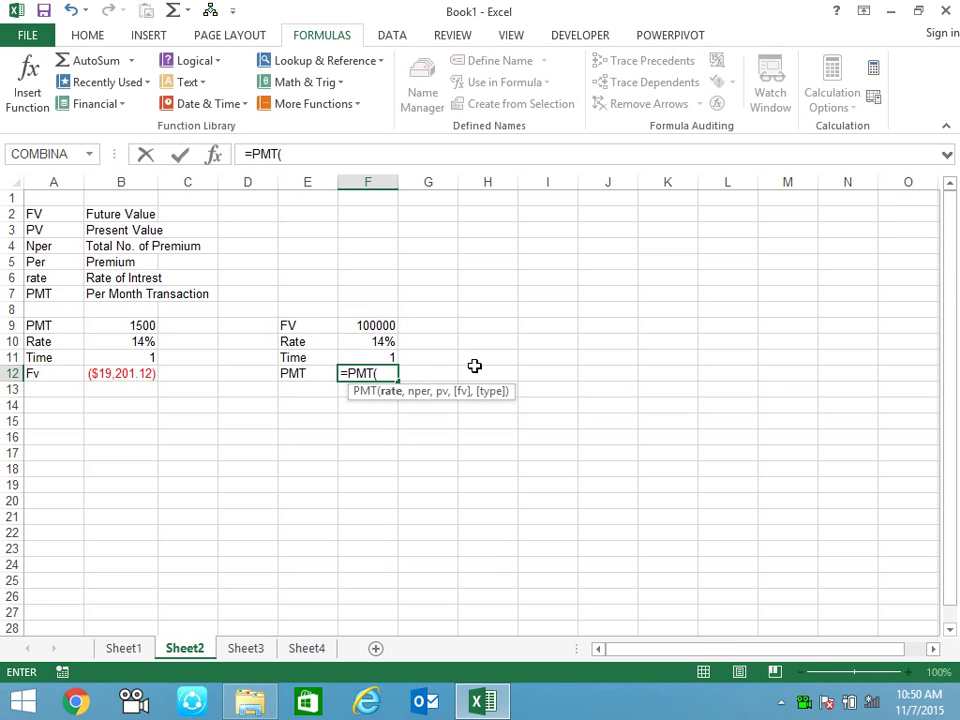
pyautogui.press('Up')
pyautogui.press('Up')
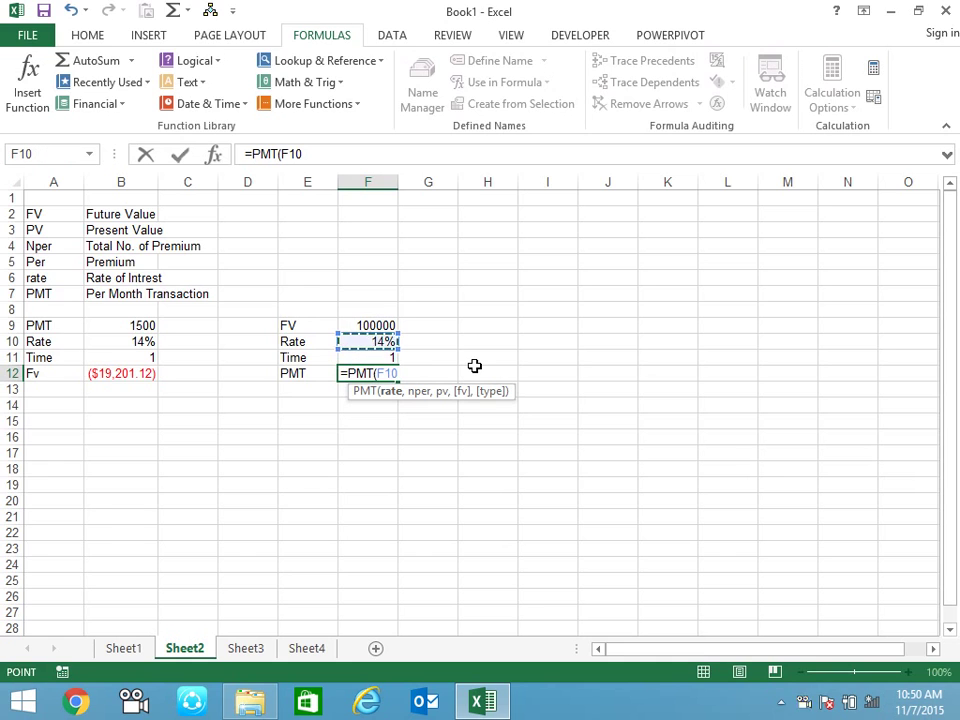
pyautogui.write('/12,')
pyautogui.press('Up')
pyautogui.write('*12,')
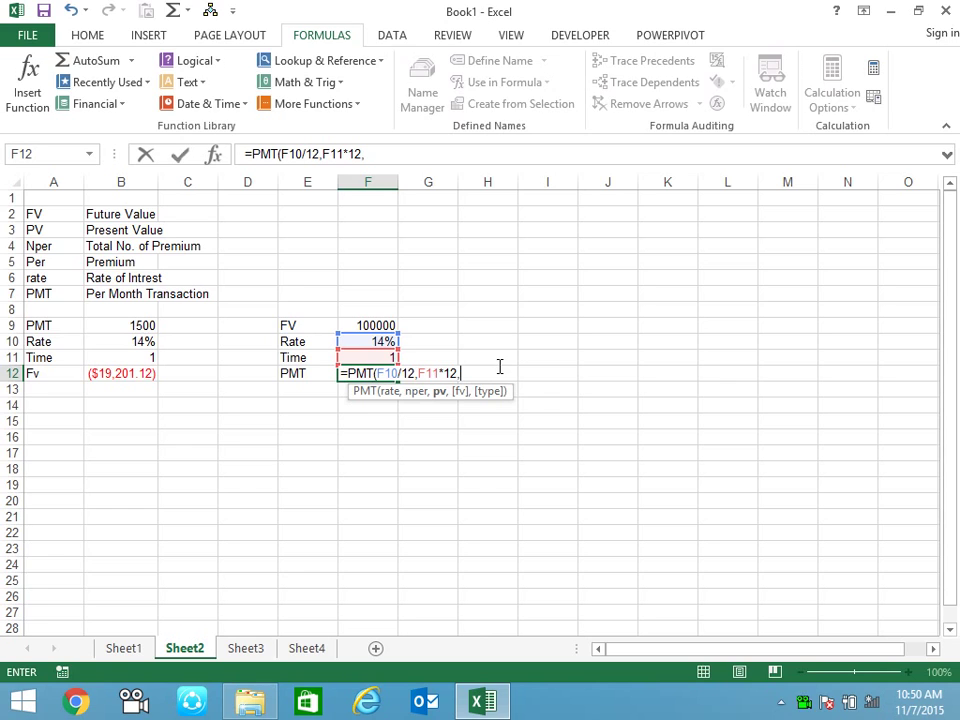
pyautogui.write('0')
pyautogui.write(',')
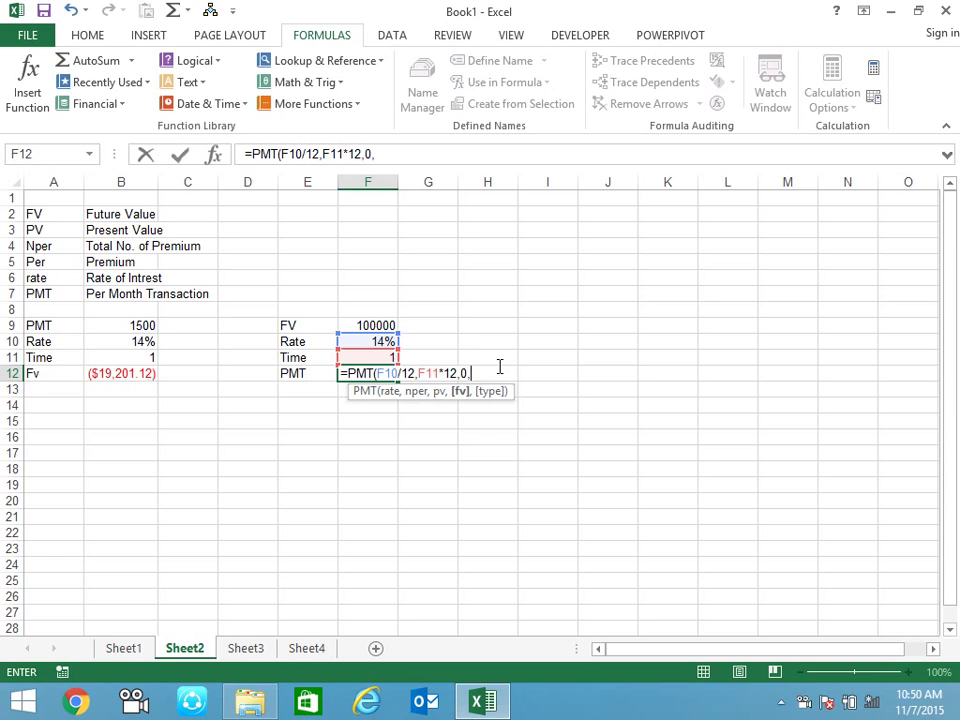
pyautogui.click(373, 327)
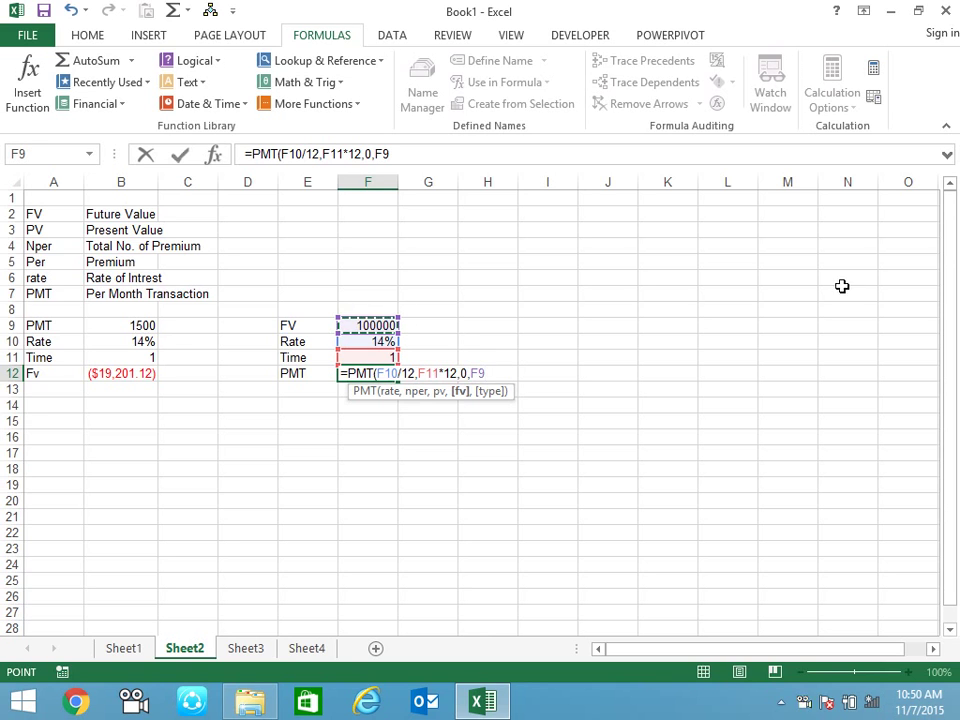
pyautogui.write(')')
pyautogui.press('Return')
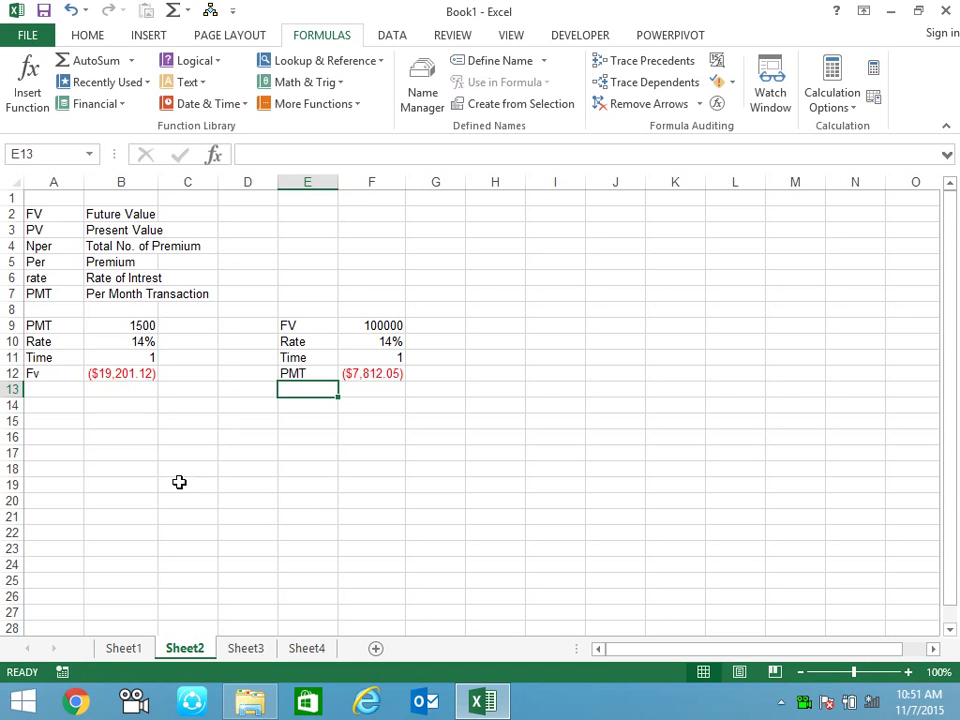
pyautogui.click(232, 430)
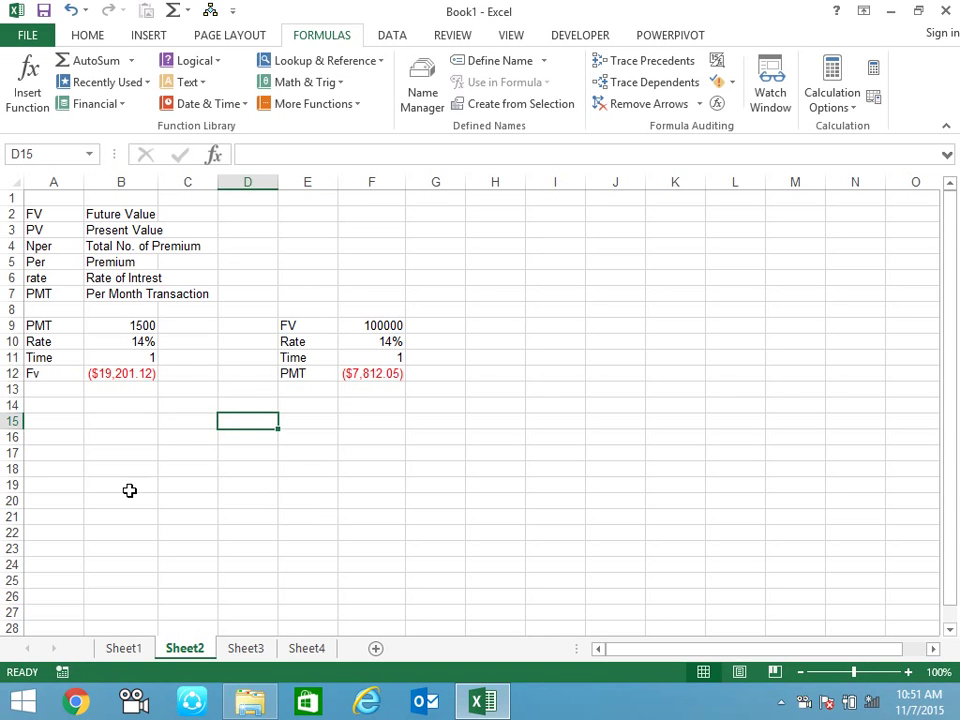
pyautogui.click(375, 330)
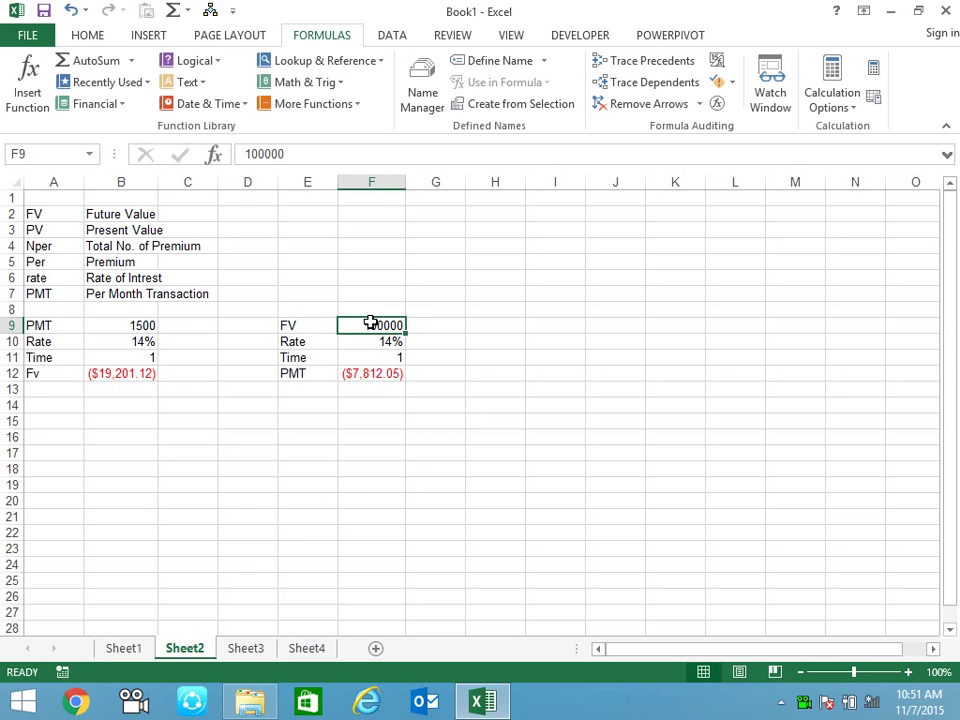
pyautogui.click(147, 372)
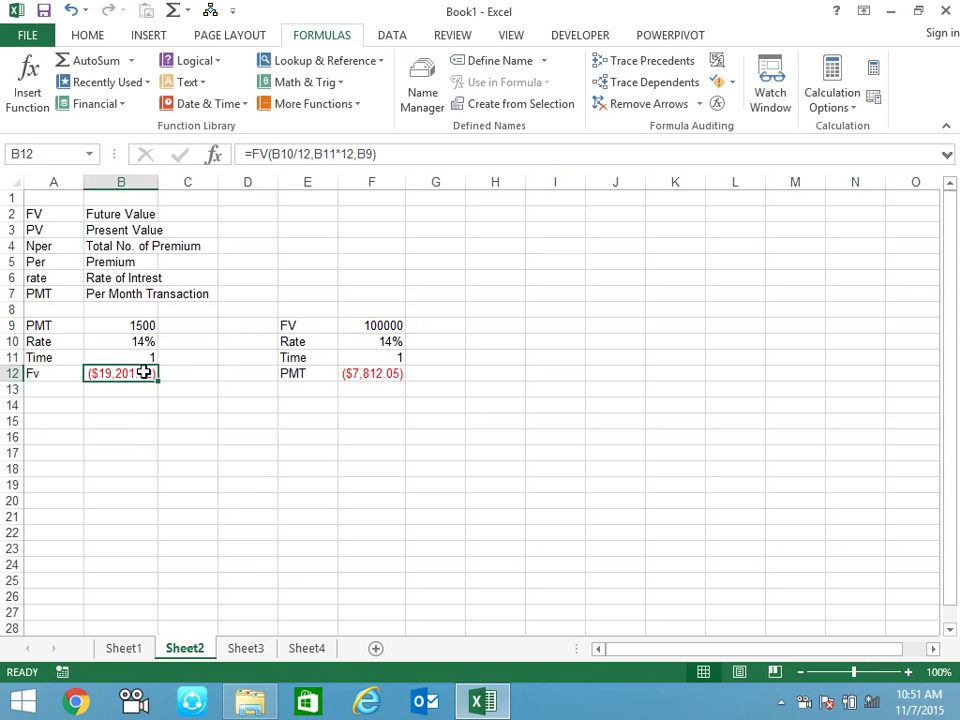
pyautogui.click(343, 375)
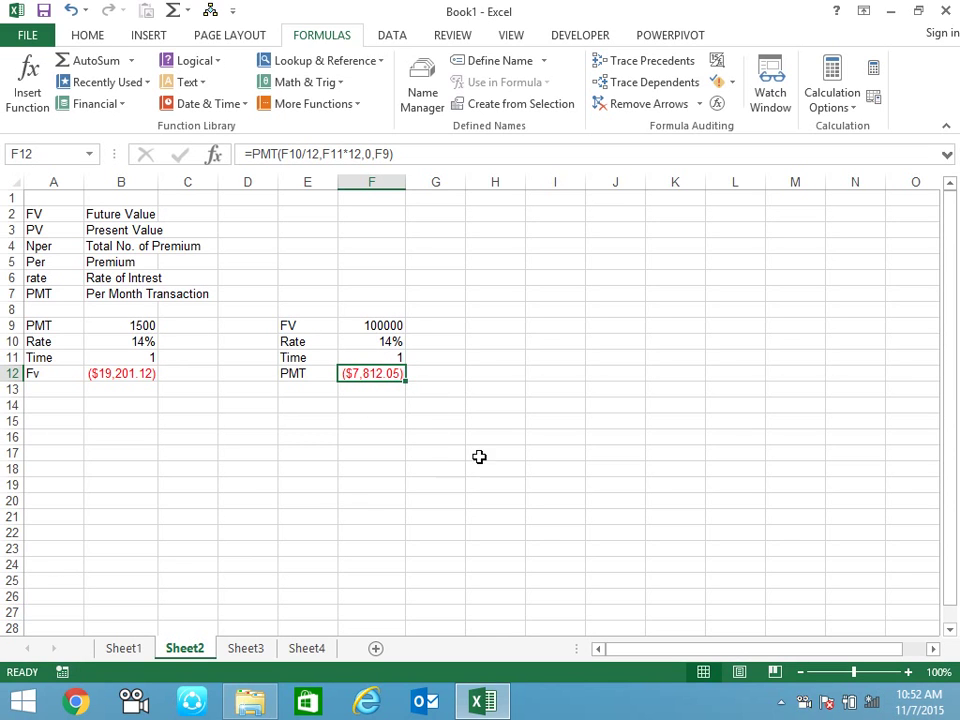
# - Label cell E13 as PV
pyautogui.press('Down')
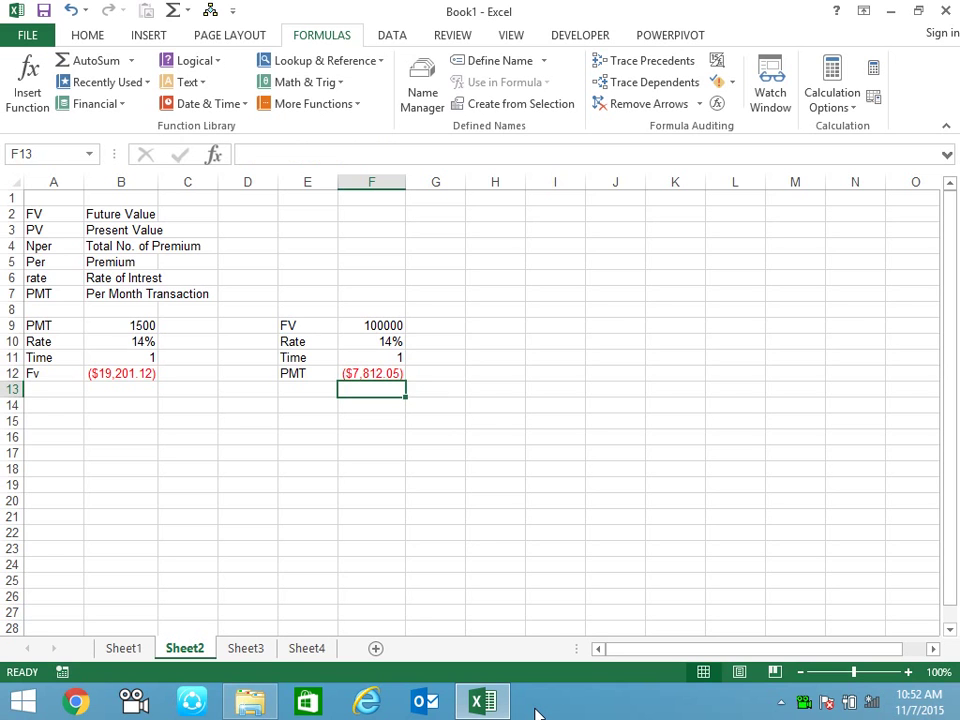
pyautogui.press('Left')
pyautogui.write('PV')
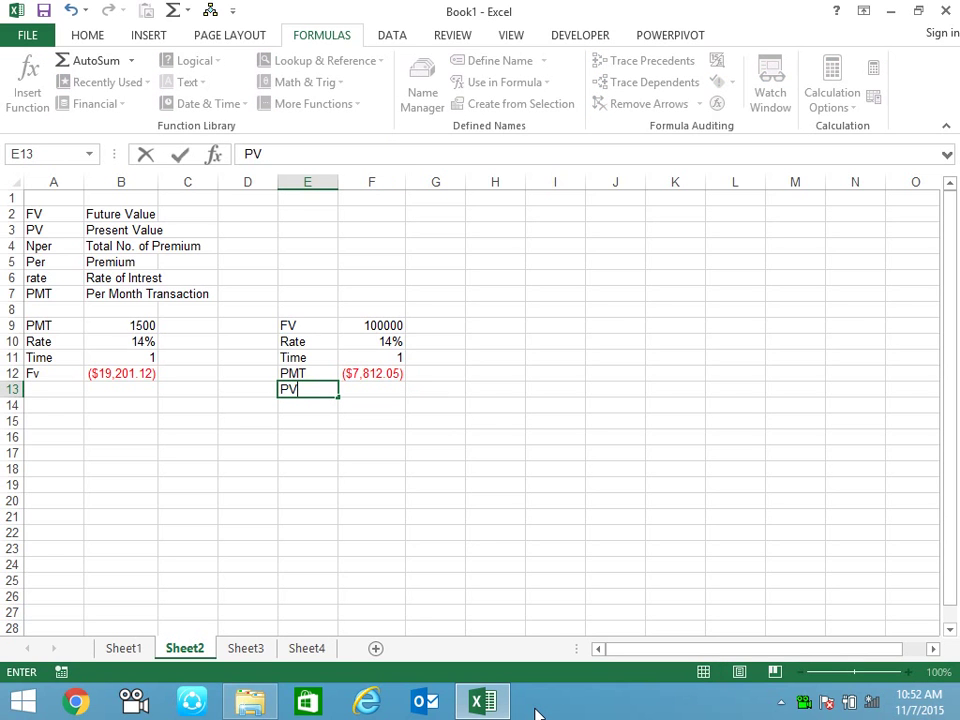
pyautogui.press('Tab')
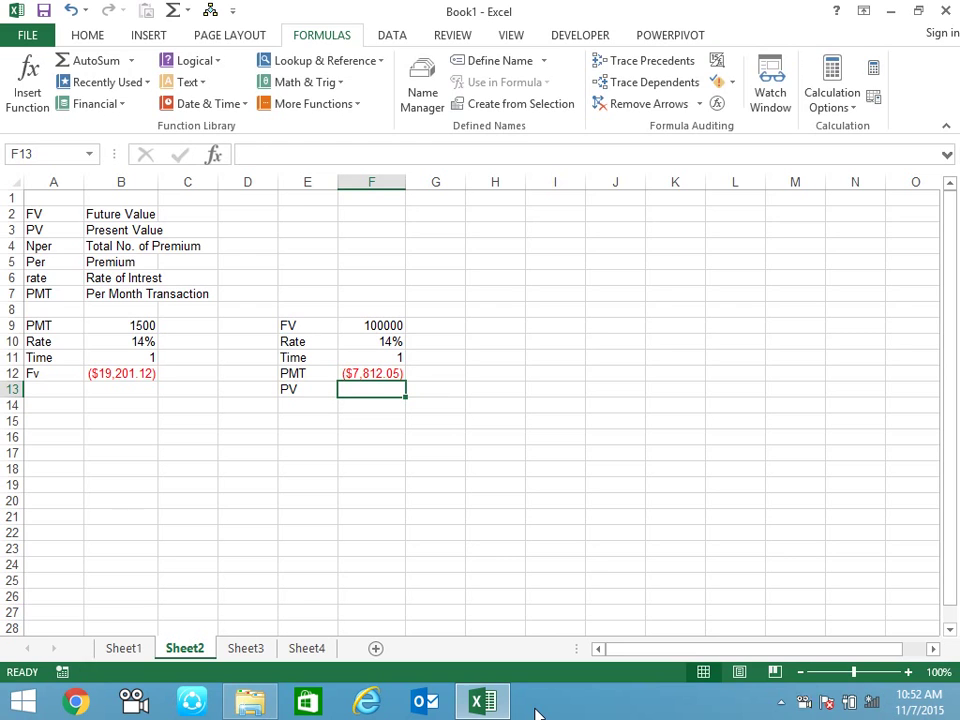
# - Enter =PV(F10/12,F11*12,0,F9) in F13, returning ($87,006.30)
pyautogui.write('=')
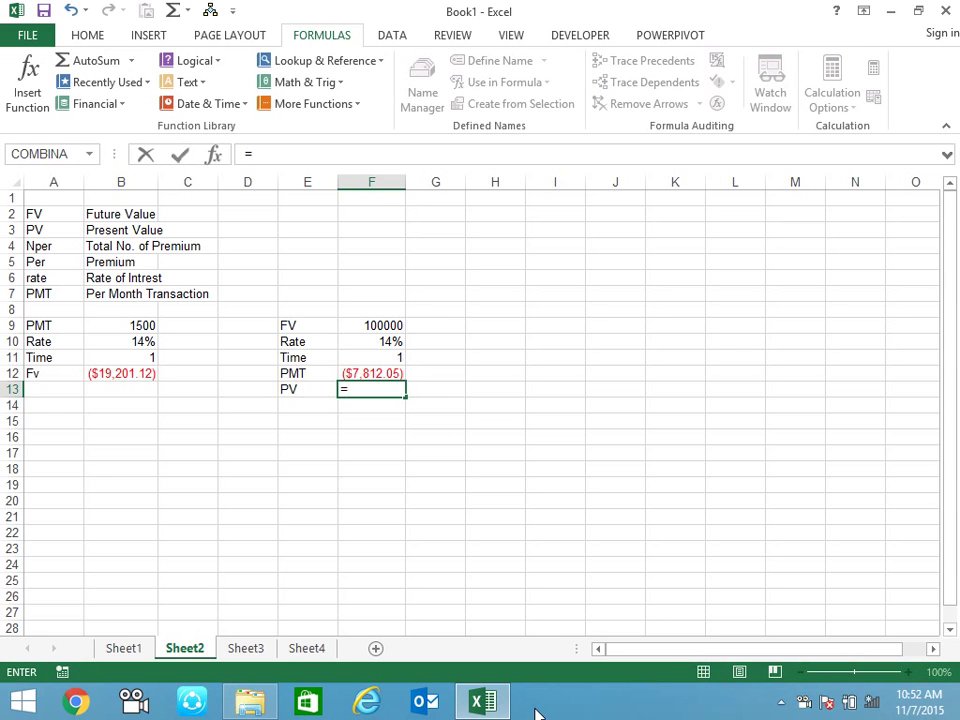
pyautogui.write('pv')
pyautogui.press('Tab')
pyautogui.press('Up')
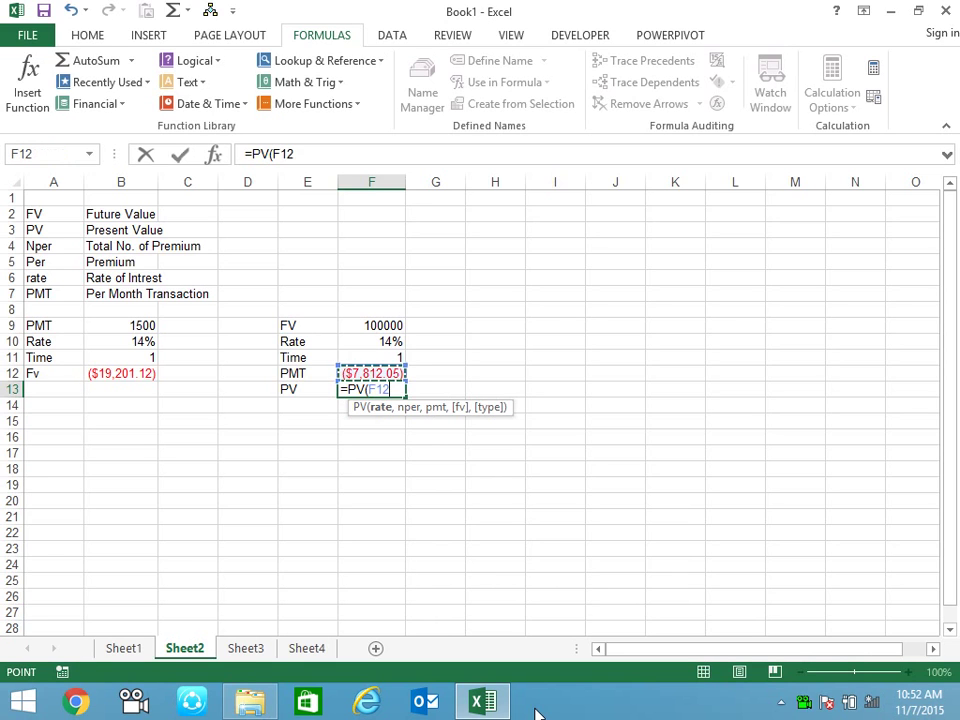
pyautogui.press('Up')
pyautogui.press('Up')
pyautogui.write('/')
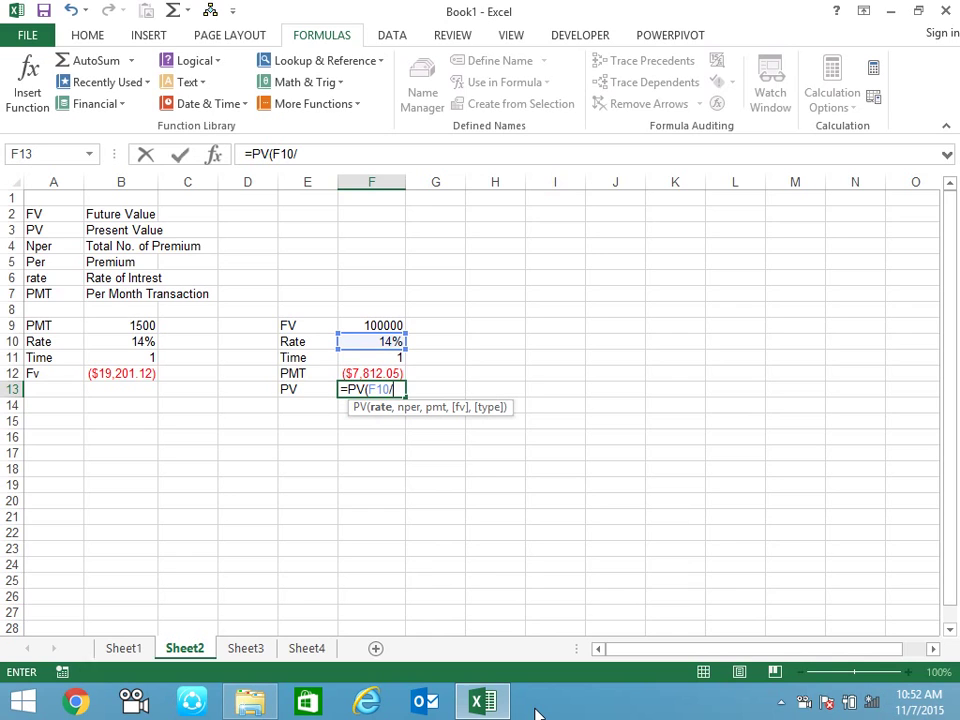
pyautogui.write('14')
pyautogui.press('BackSpace')
pyautogui.write('2,')
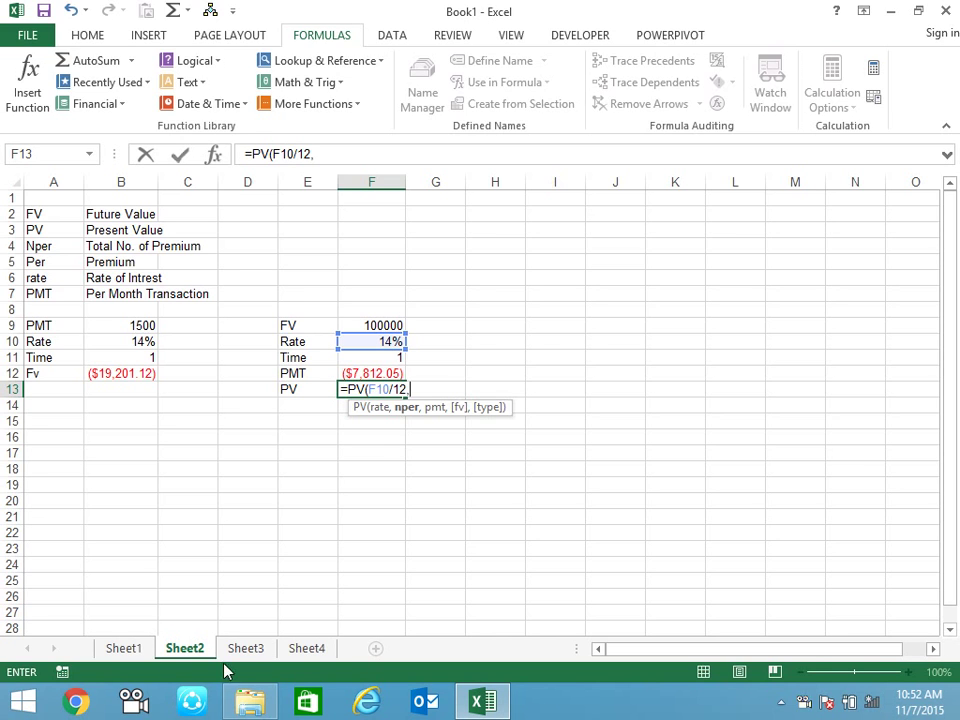
pyautogui.click(373, 357)
pyautogui.write('*')
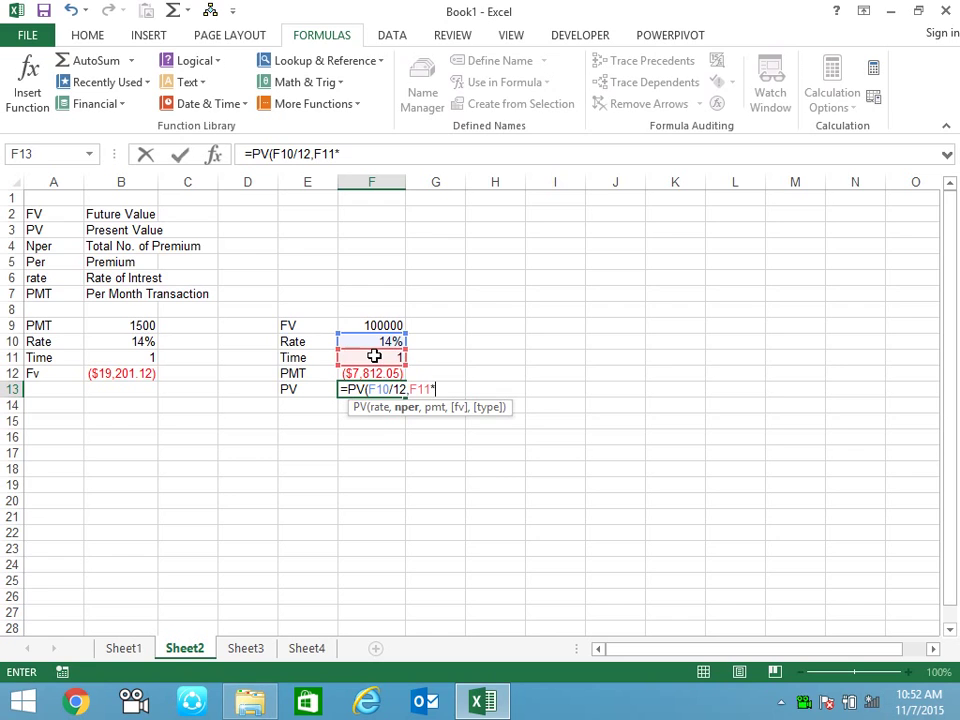
pyautogui.write('12,')
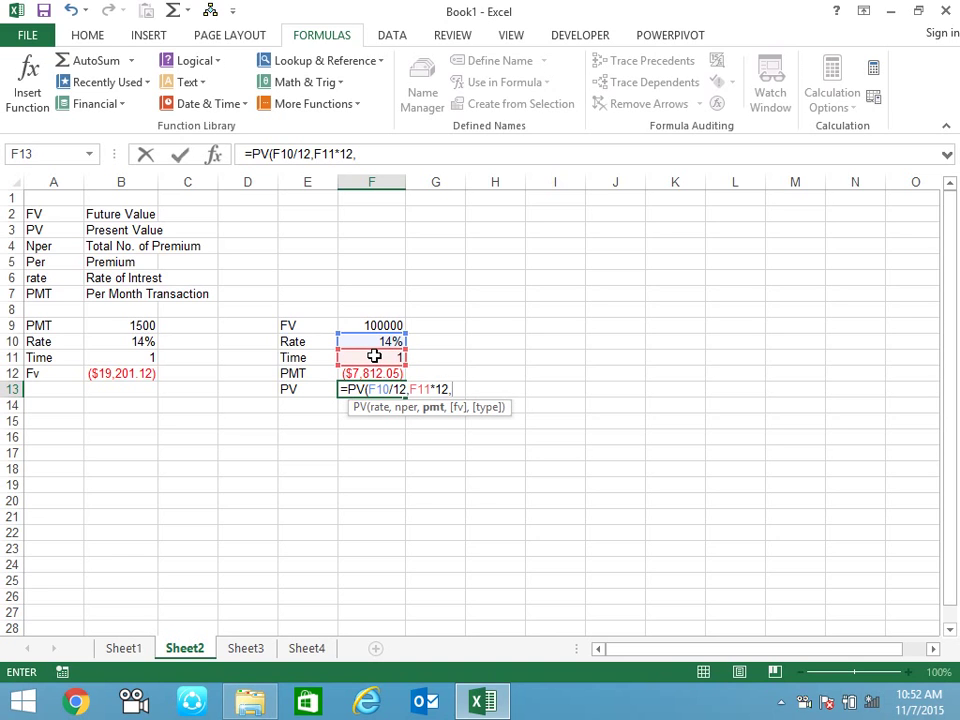
pyautogui.write('0,')
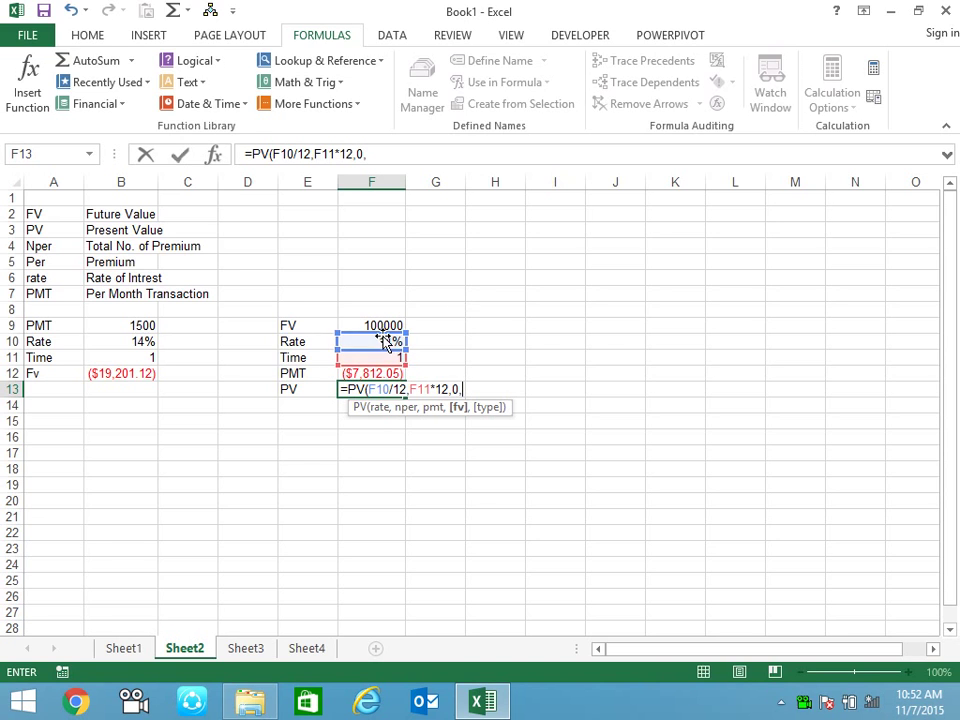
pyautogui.click(384, 321)
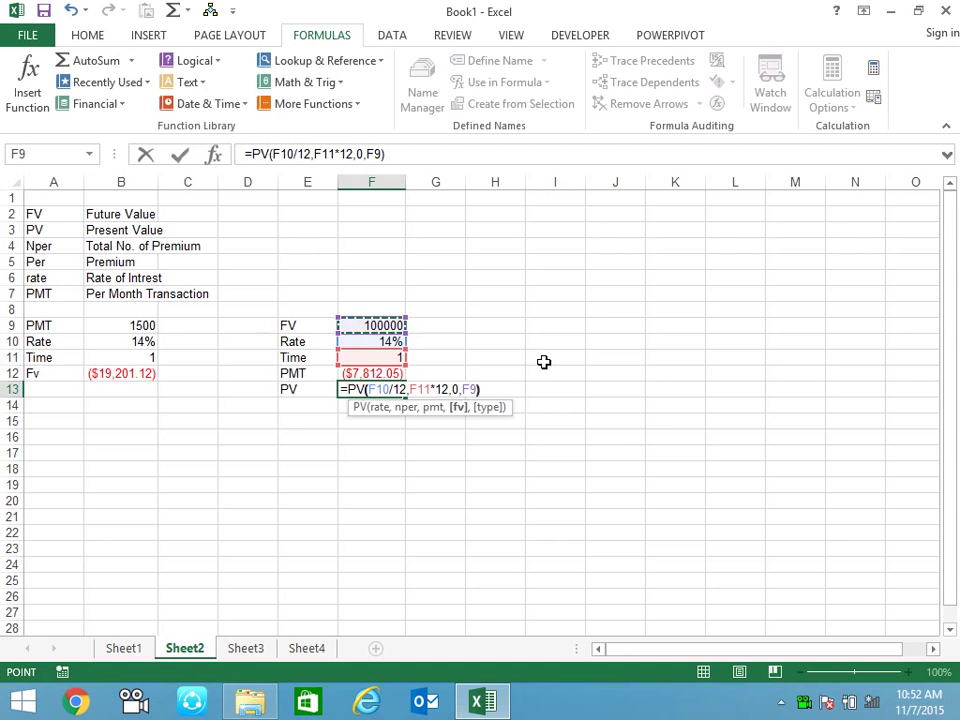
pyautogui.write(')')
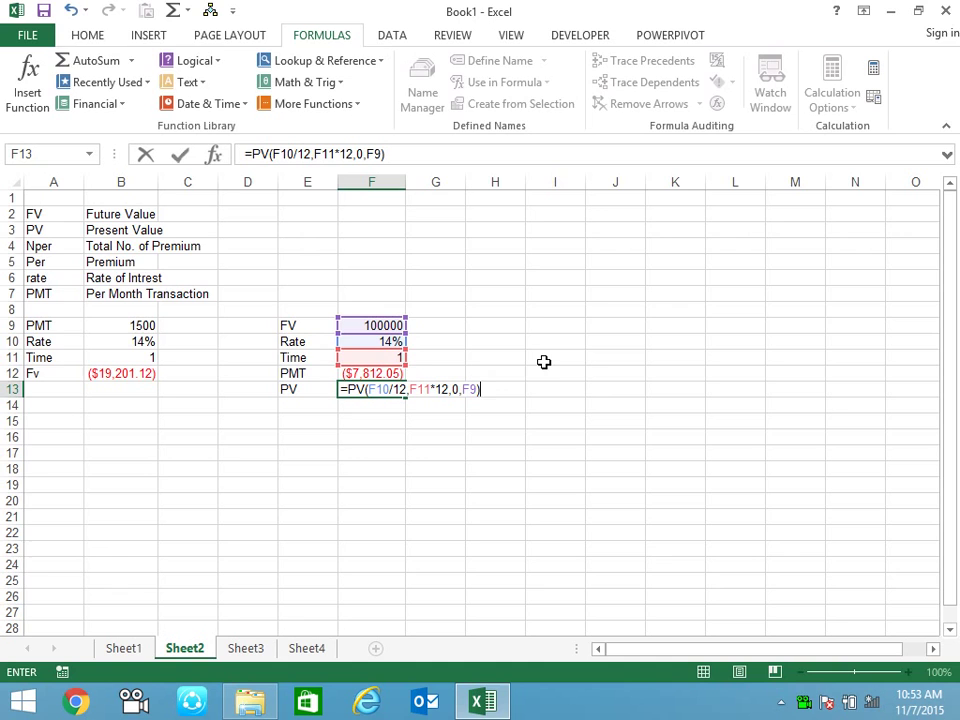
pyautogui.press('Return')
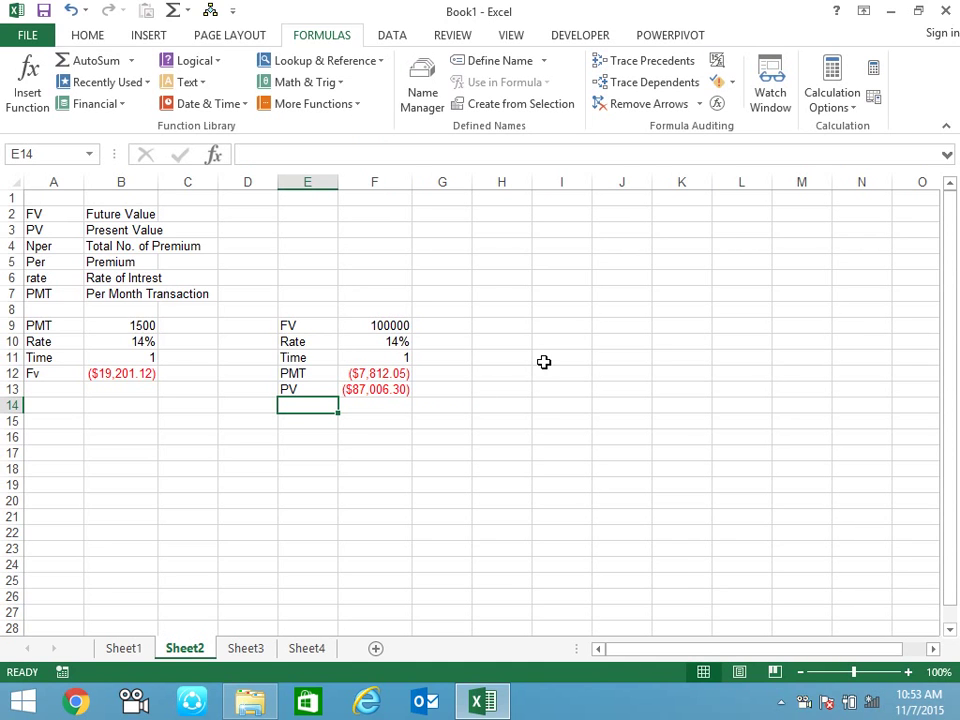
pyautogui.press('Up')
pyautogui.press('Right')
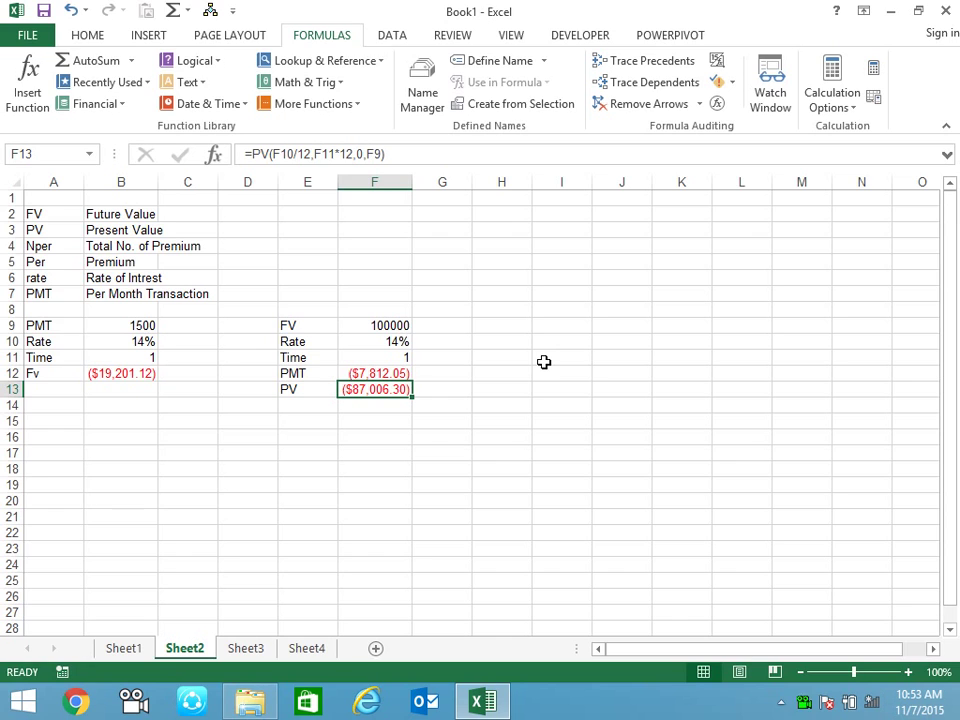
pyautogui.press('Up')
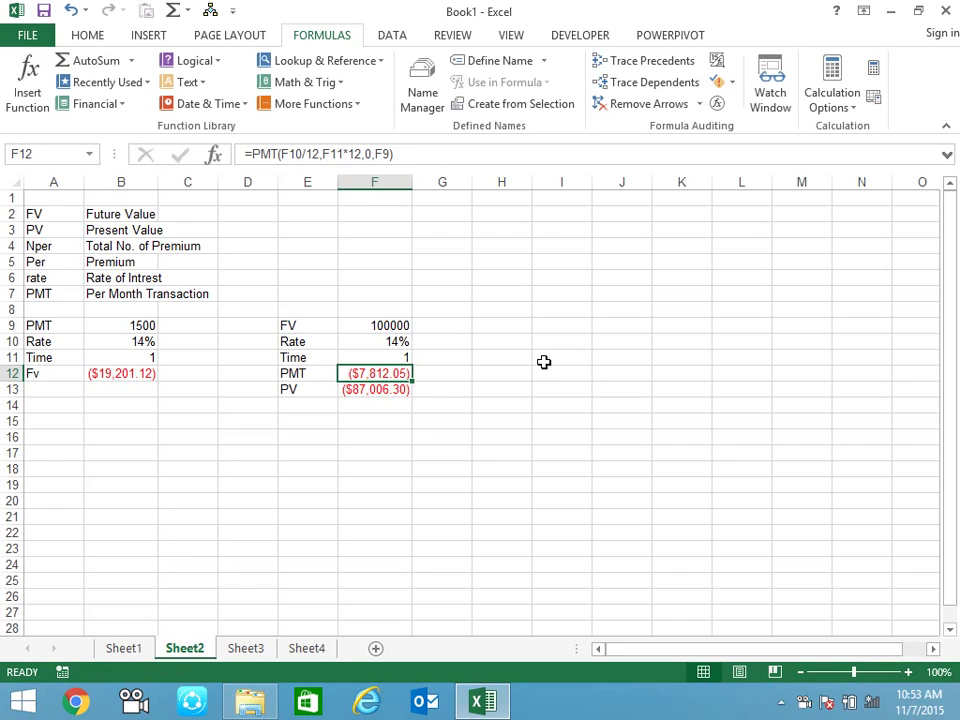
pyautogui.press('Left')
pyautogui.press('Left')
pyautogui.press('Left')
pyautogui.press('Left')
pyautogui.press('Left')
# - Enter PV with value 50000 in A15:B15
pyautogui.press('Down')
pyautogui.press('Down')
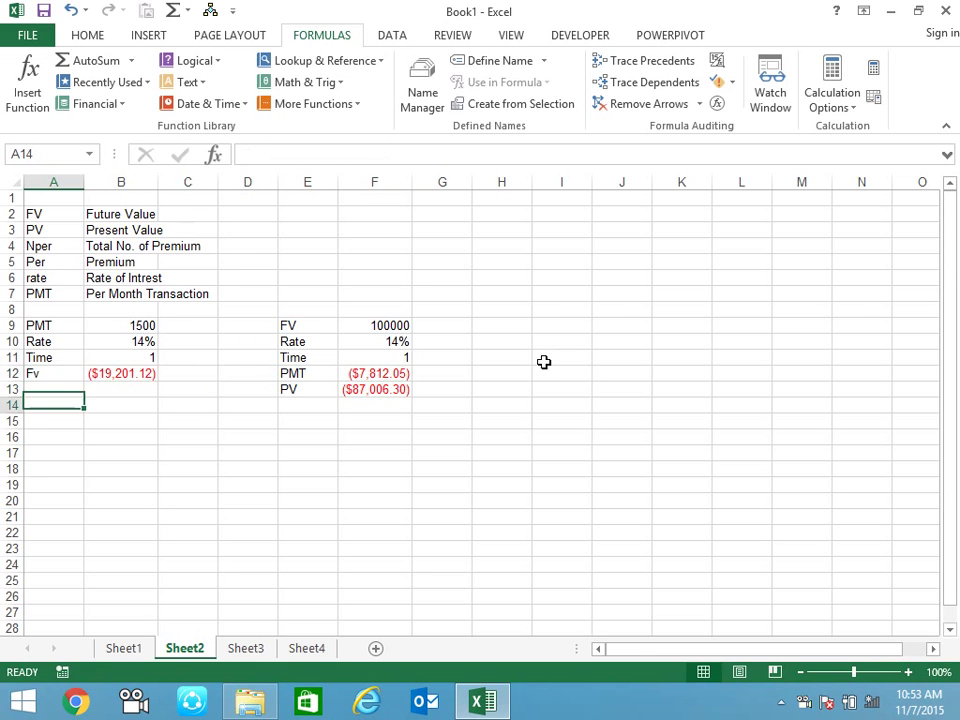
pyautogui.press('Down')
pyautogui.write('PV')
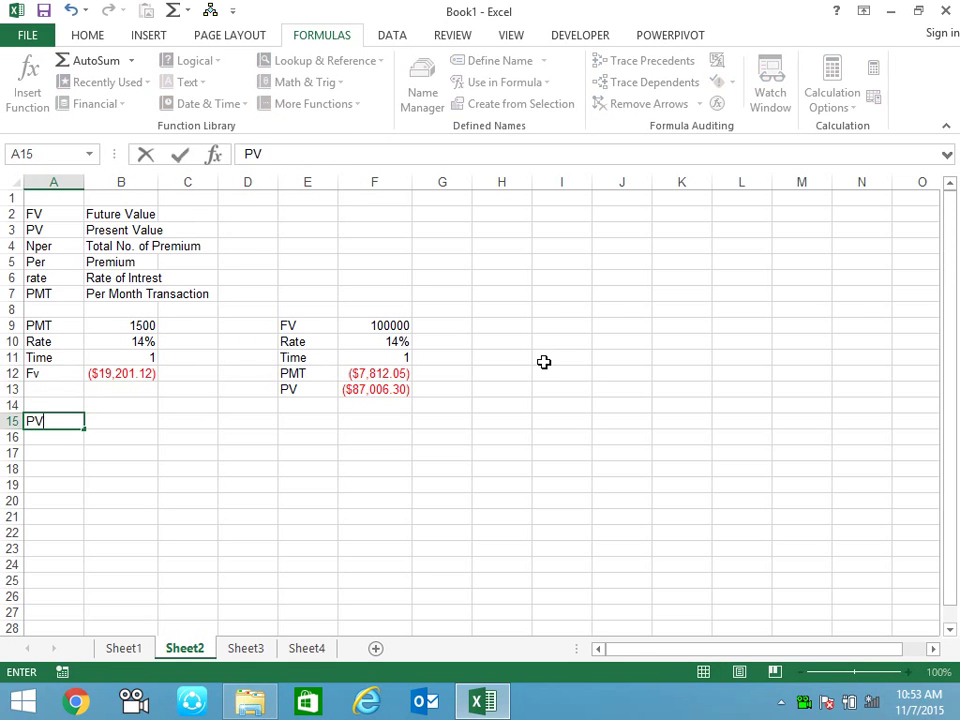
pyautogui.press('Tab')
pyautogui.write('50000')
pyautogui.press('Return')
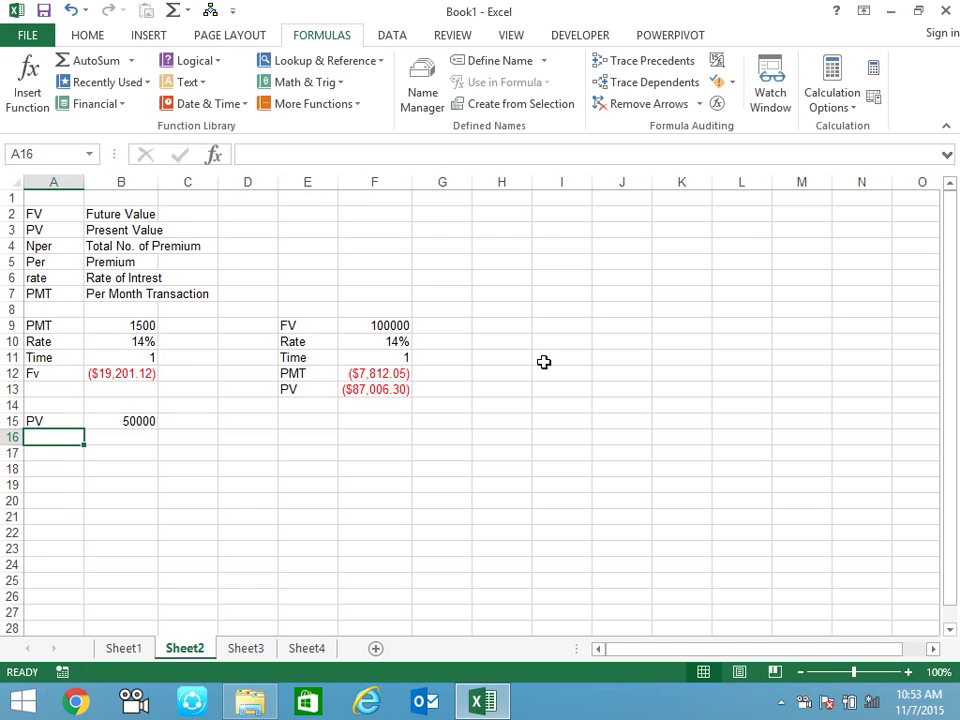
# - Add Rate 14% and Time 3 in rows 16–17
pyautogui.write('Rate')
pyautogui.press('Tab')
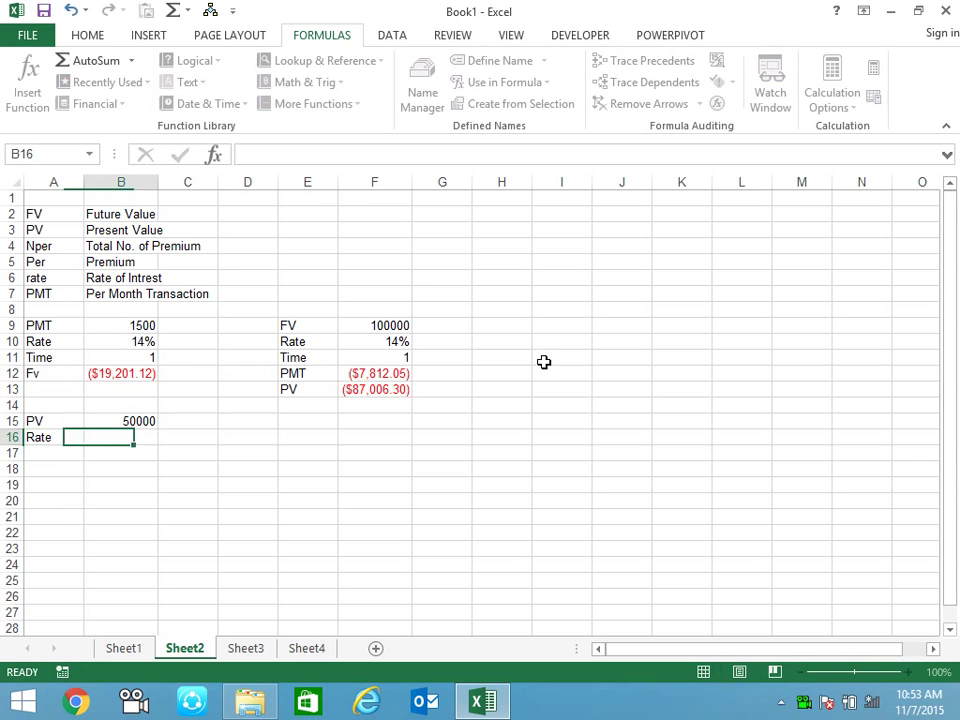
pyautogui.write('14%')
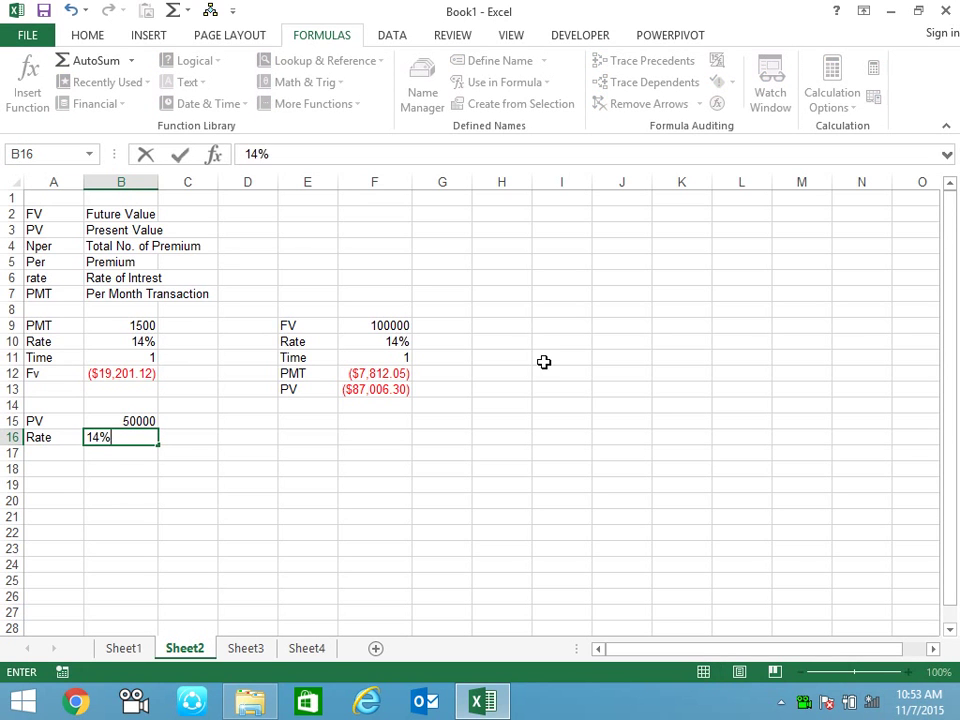
pyautogui.press('Return')
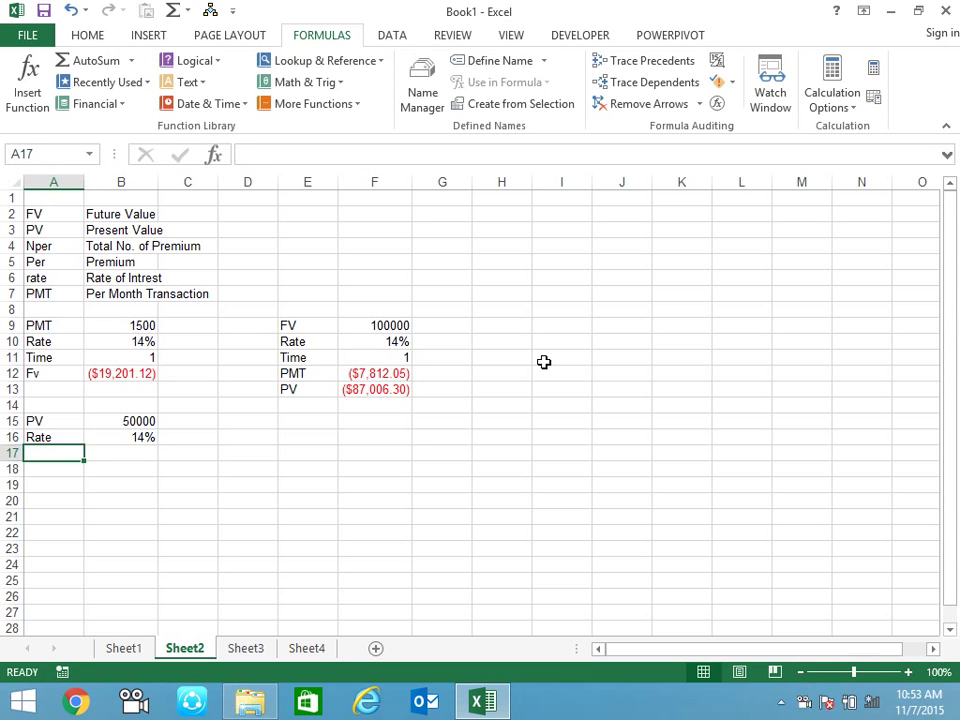
pyautogui.write('Time')
pyautogui.press('Tab')
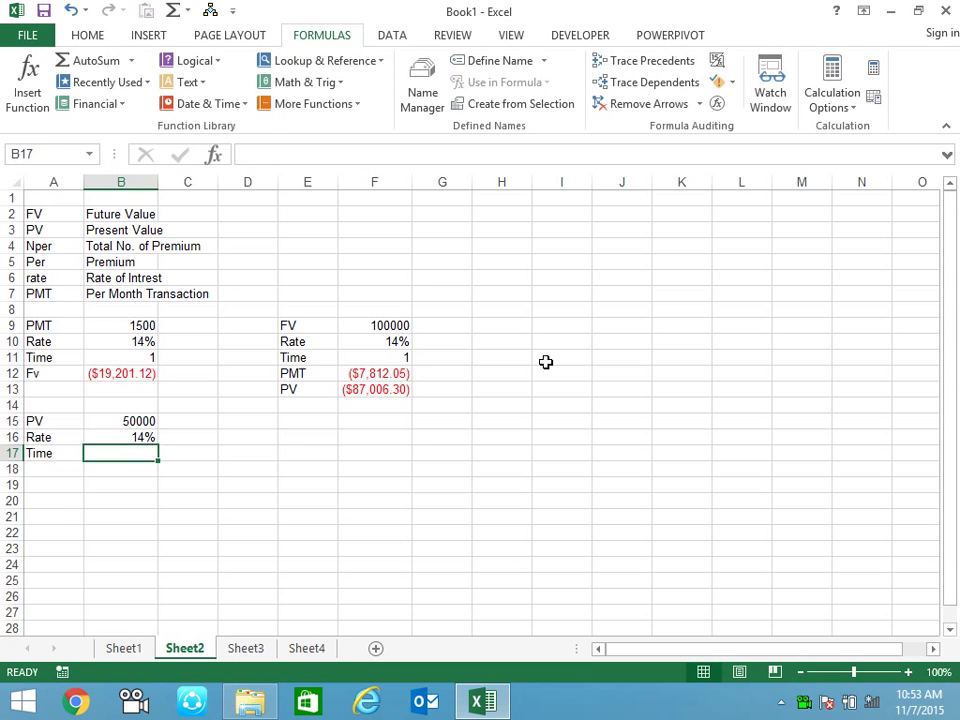
pyautogui.write('3')
pyautogui.press('Return')
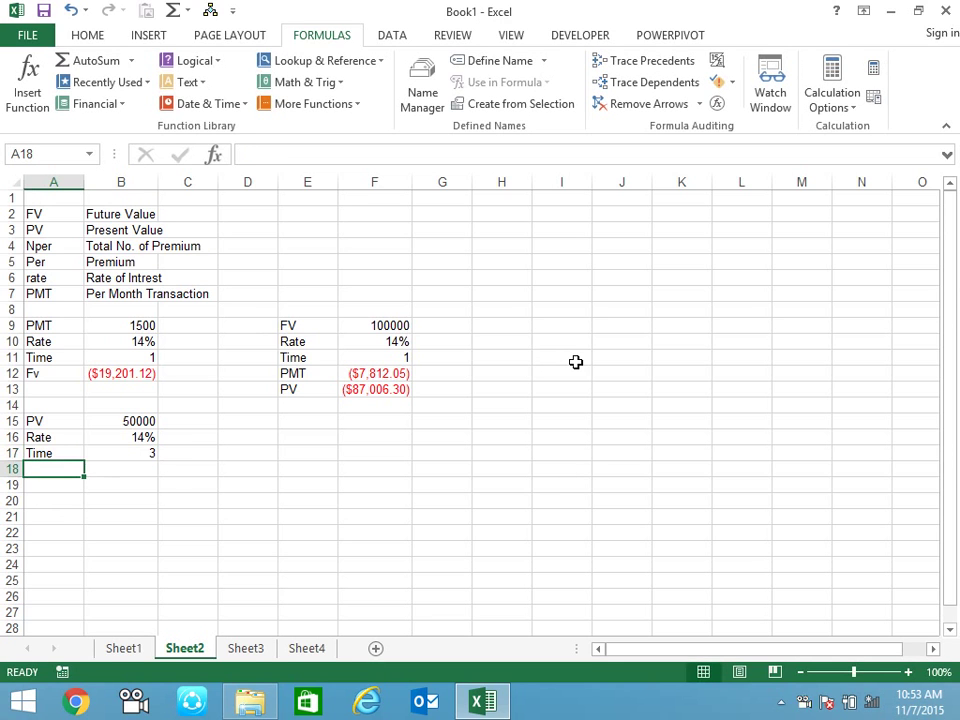
# - Label A18 'Pmt' and enter =PMT(B16/12,B17*12,B15) in B18, returning ($1,708.88)
pyautogui.write('Pmt')
pyautogui.press('Tab')
pyautogui.write('=')
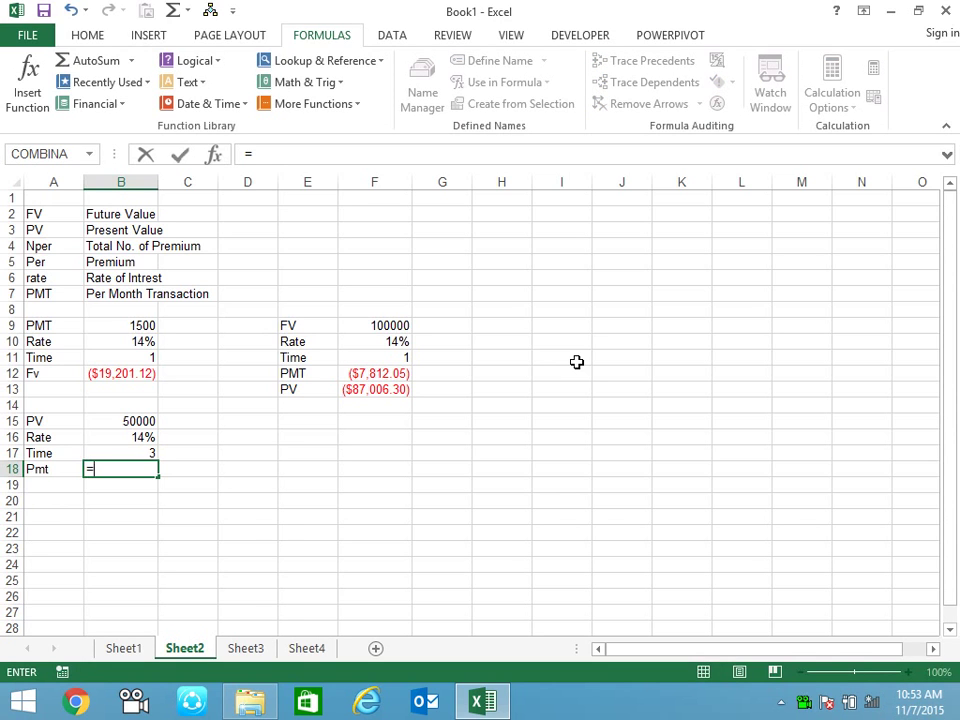
pyautogui.write('pm')
pyautogui.press('Tab')
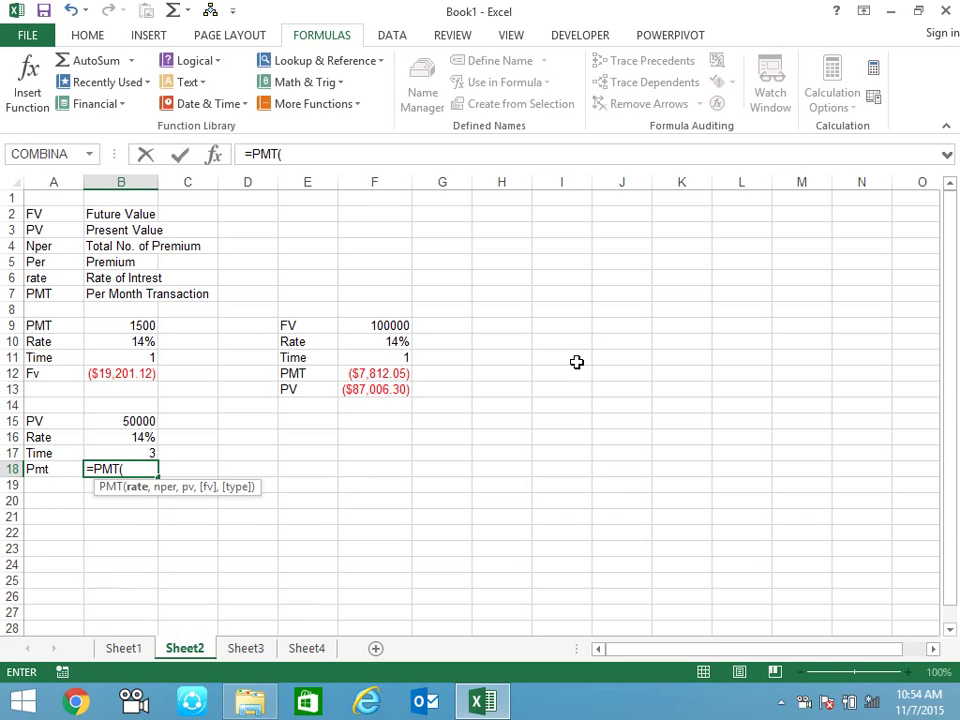
pyautogui.press('Up')
pyautogui.press('Up')
pyautogui.press('Up')
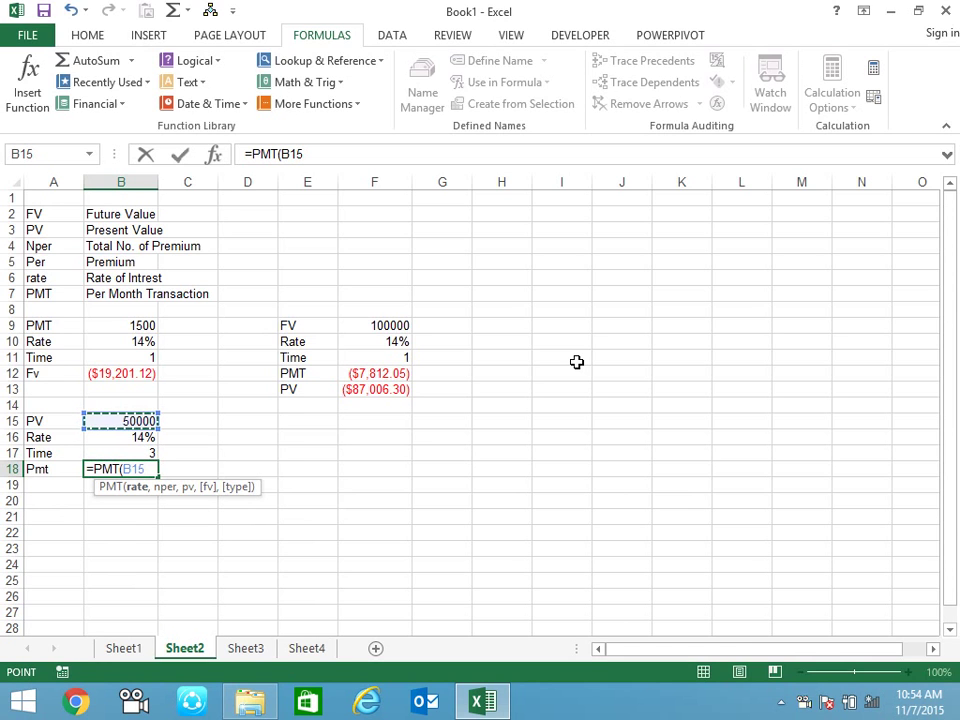
pyautogui.press('Down')
pyautogui.write('/12,')
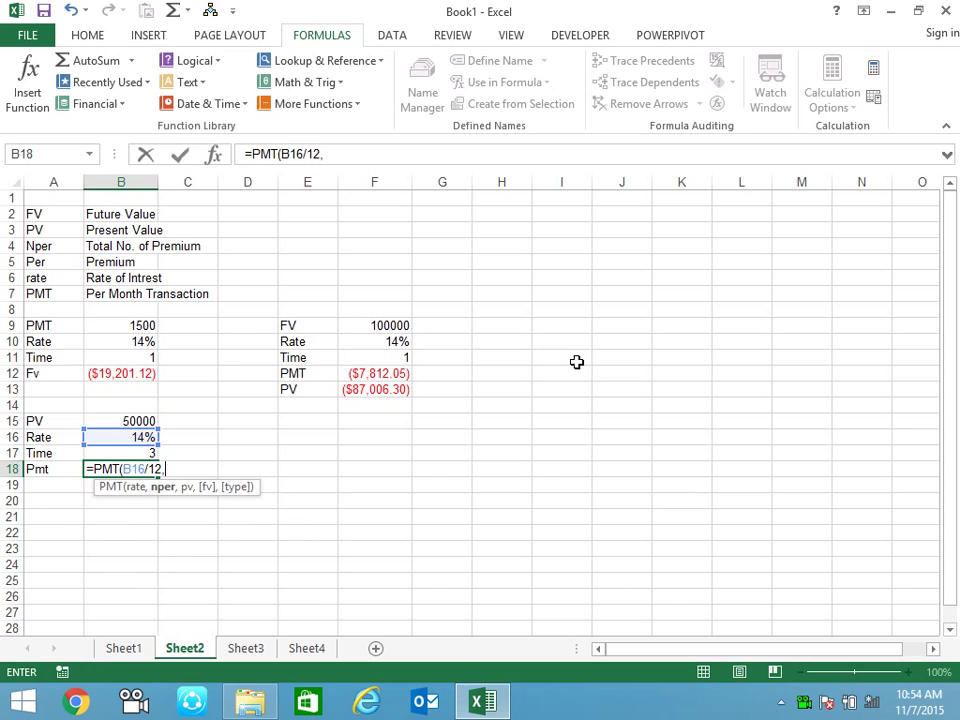
pyautogui.press('Up')
pyautogui.press('Up')
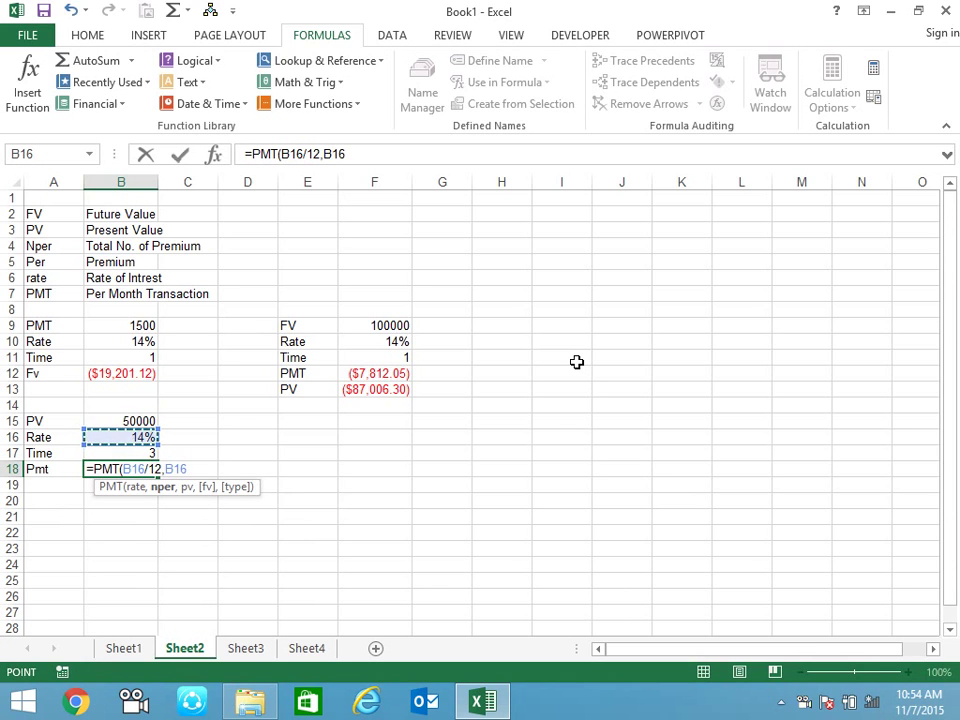
pyautogui.press('Down')
pyautogui.write('*12,')
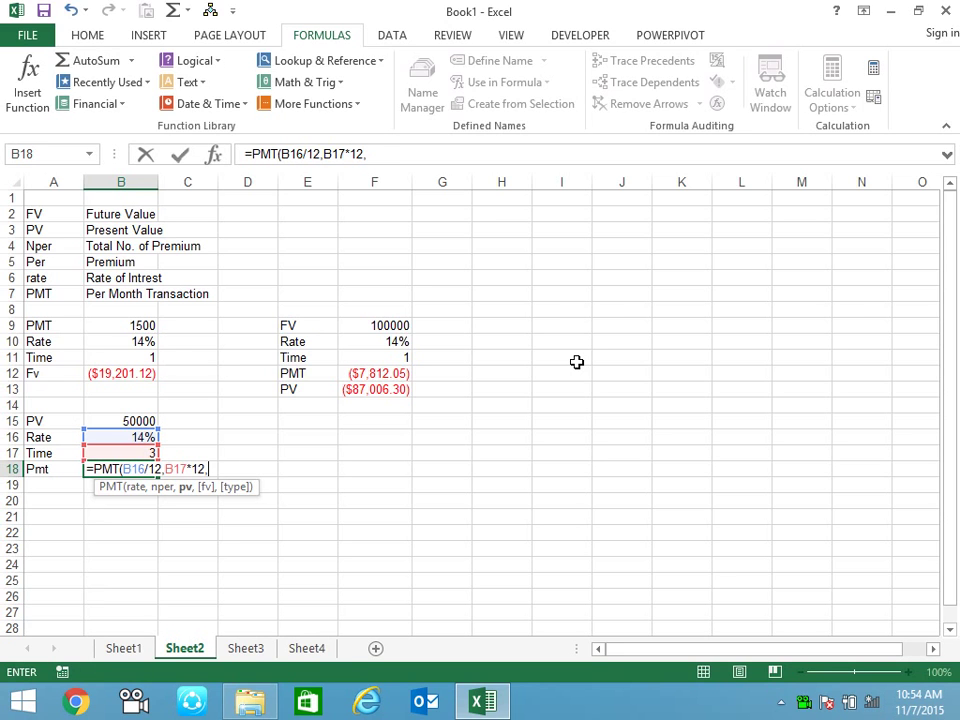
pyautogui.press('Up')
pyautogui.press('Up')
pyautogui.press('Up')
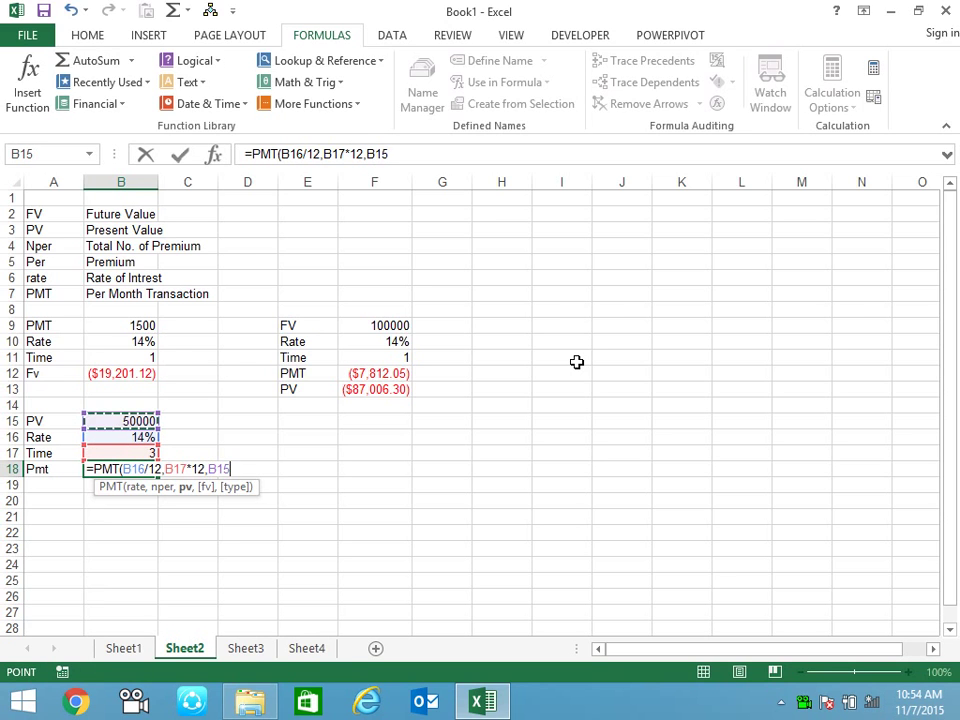
pyautogui.press('Return')
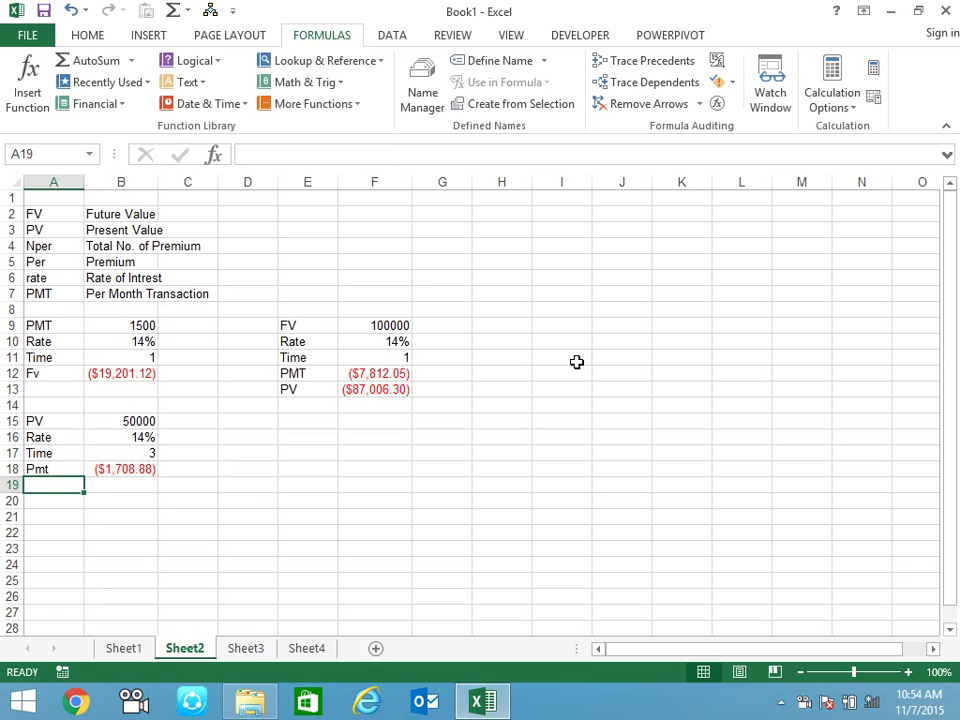
# - Enter the headings Per and Pricipal in A20 and B20
pyautogui.press('Down')
pyautogui.press('Down')
pyautogui.press('Down')
pyautogui.press('Down')
pyautogui.press('Down')
pyautogui.press('Down')
pyautogui.press('Down')
pyautogui.press('Down')
pyautogui.press('Down')
pyautogui.press('Up')
pyautogui.press('Up')
pyautogui.press('Up')
pyautogui.press('Up')
pyautogui.press('Up')
pyautogui.press('Up')
pyautogui.press('Up')
pyautogui.press('Up')
pyautogui.press('Down')
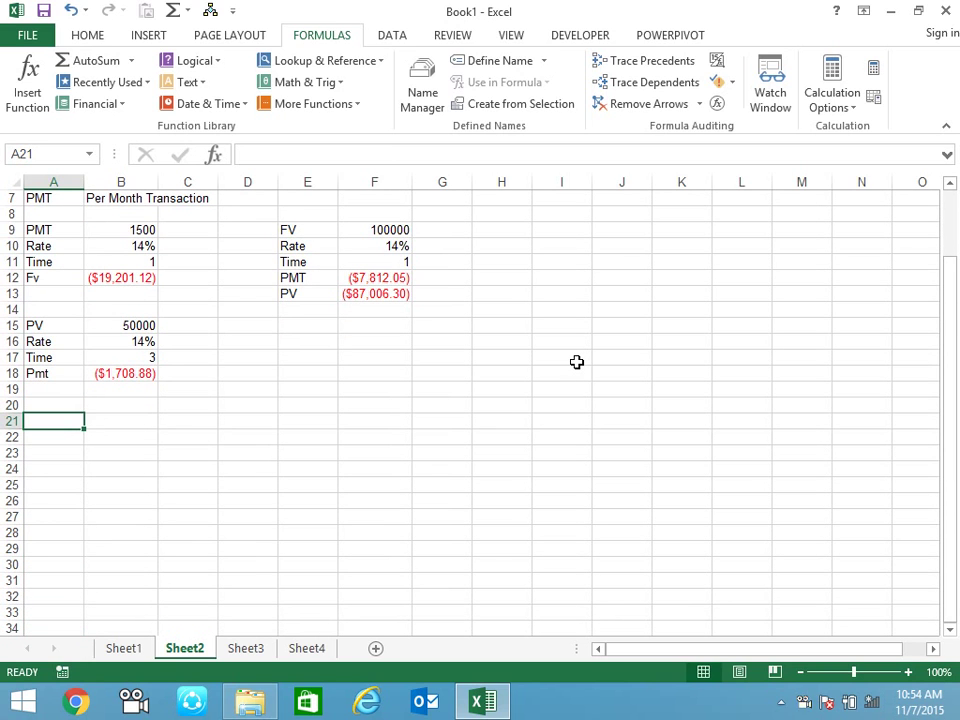
pyautogui.press('Up')
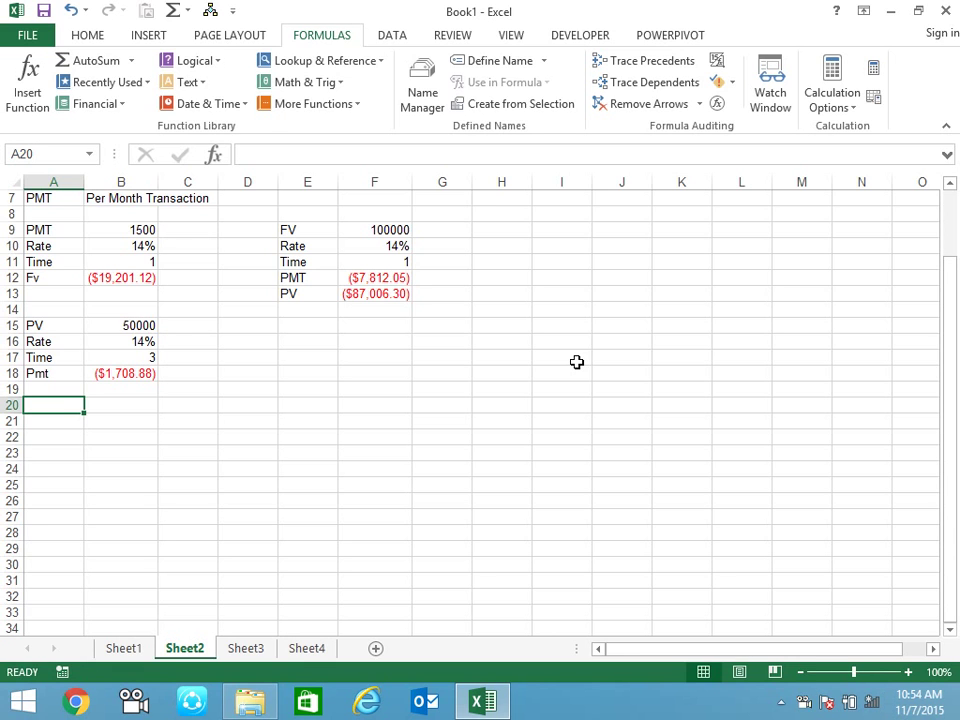
pyautogui.write('Pre')
pyautogui.press('BackSpace')
pyautogui.press('BackSpace')
pyautogui.write('er')
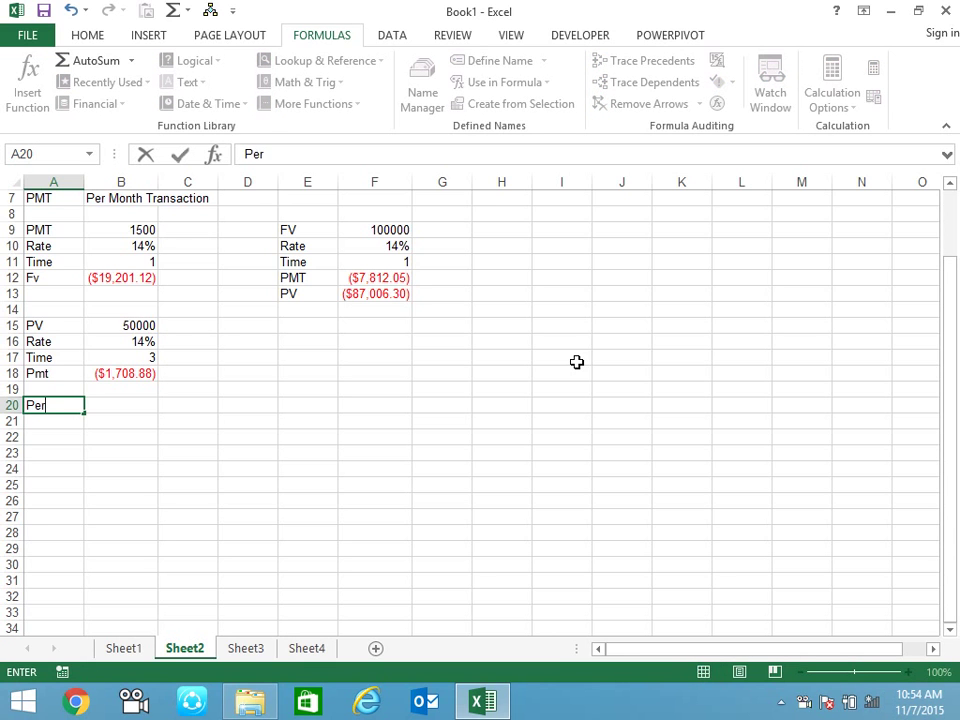
pyautogui.press('Tab')
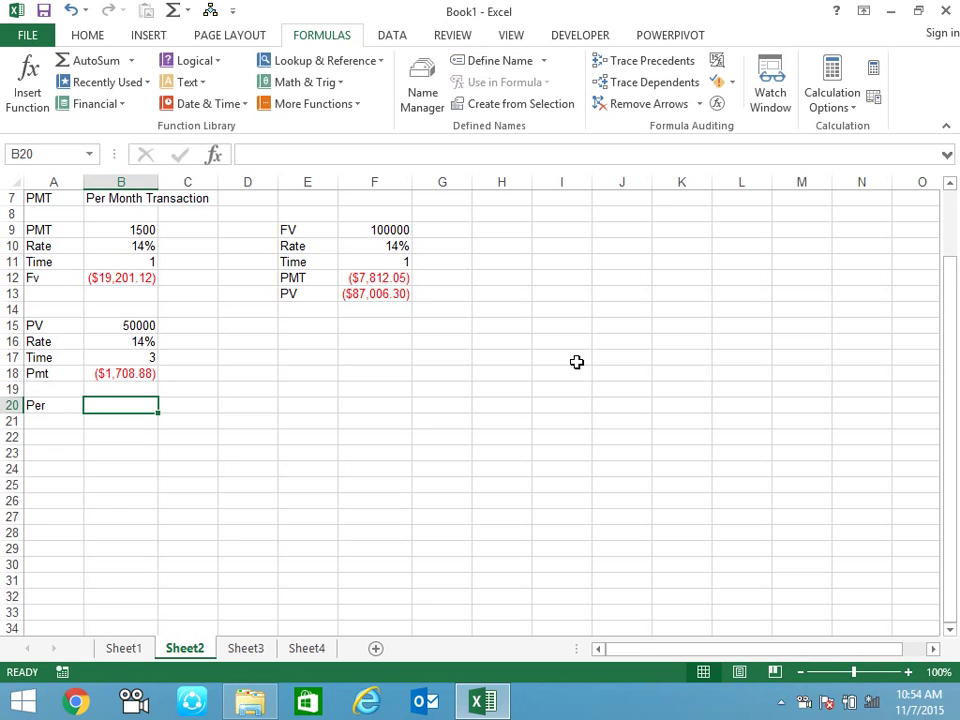
pyautogui.write('Prici')
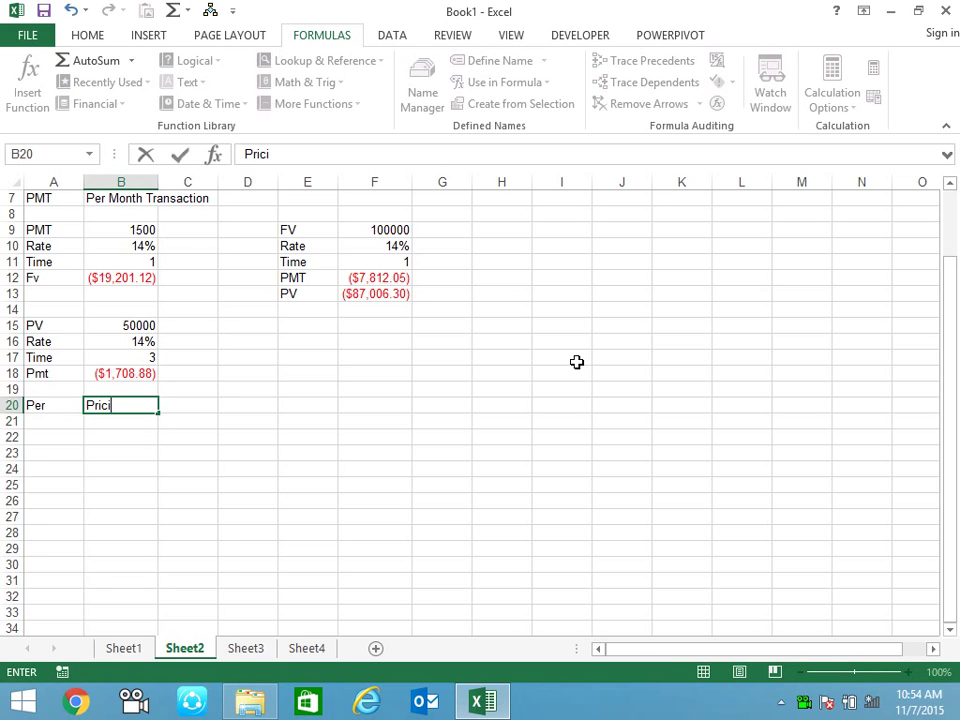
pyautogui.write('pal')
pyautogui.press('BackSpace')
pyautogui.press('BackSpace')
pyautogui.press('BackSpace')
pyautogui.write('pal')
pyautogui.press('Tab')
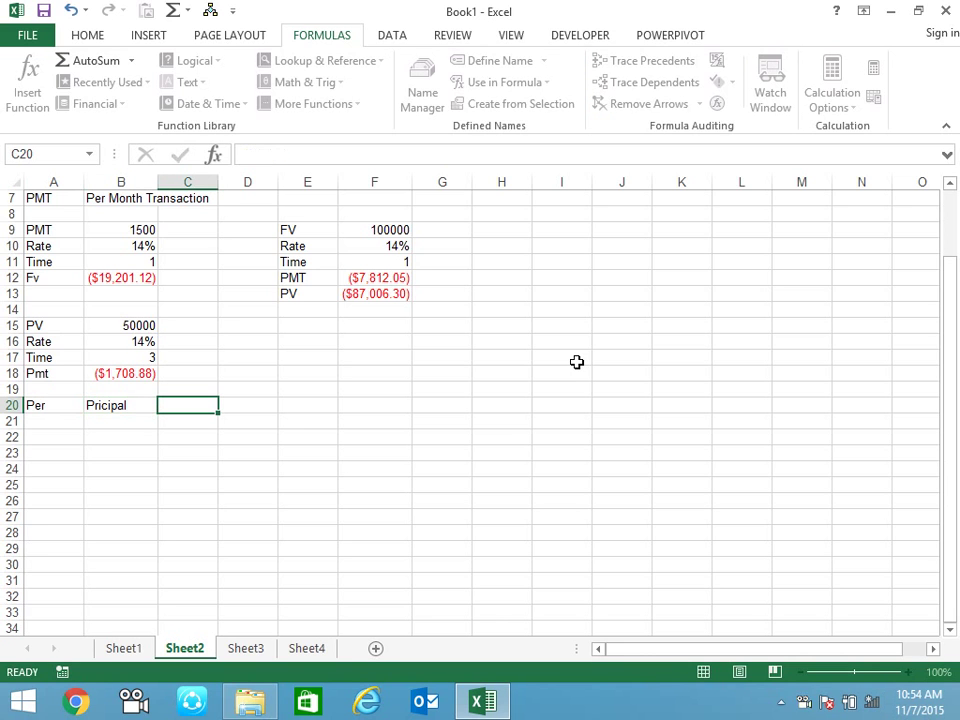
# - Add the Interest and Total headings in C20 and D20
pyautogui.write('Interest')
pyautogui.press('Tab')
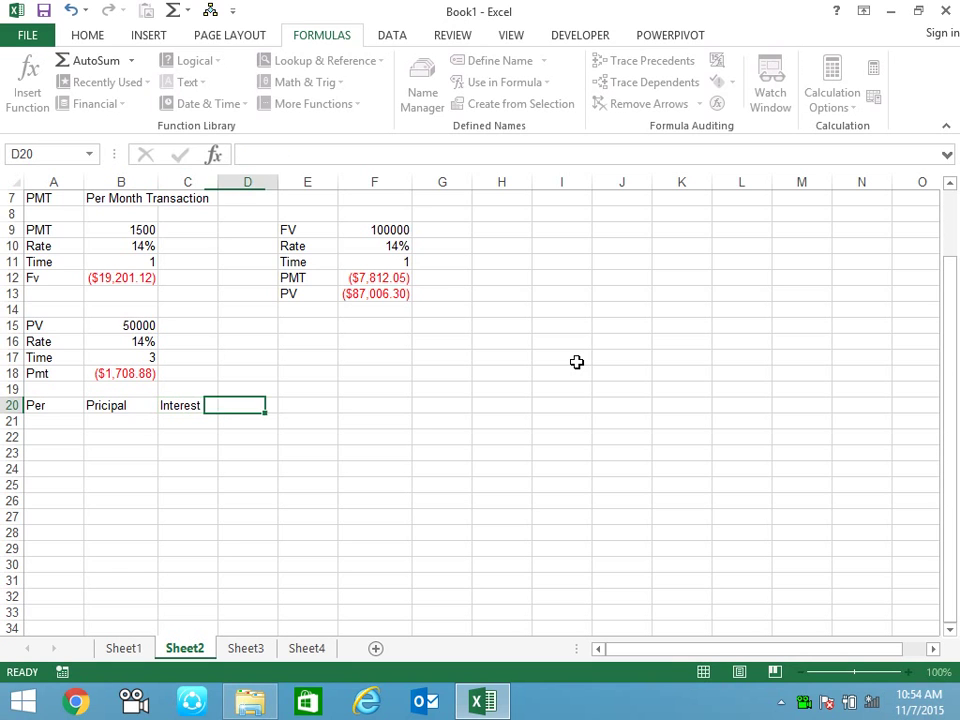
pyautogui.write('Total')
pyautogui.press('Return')
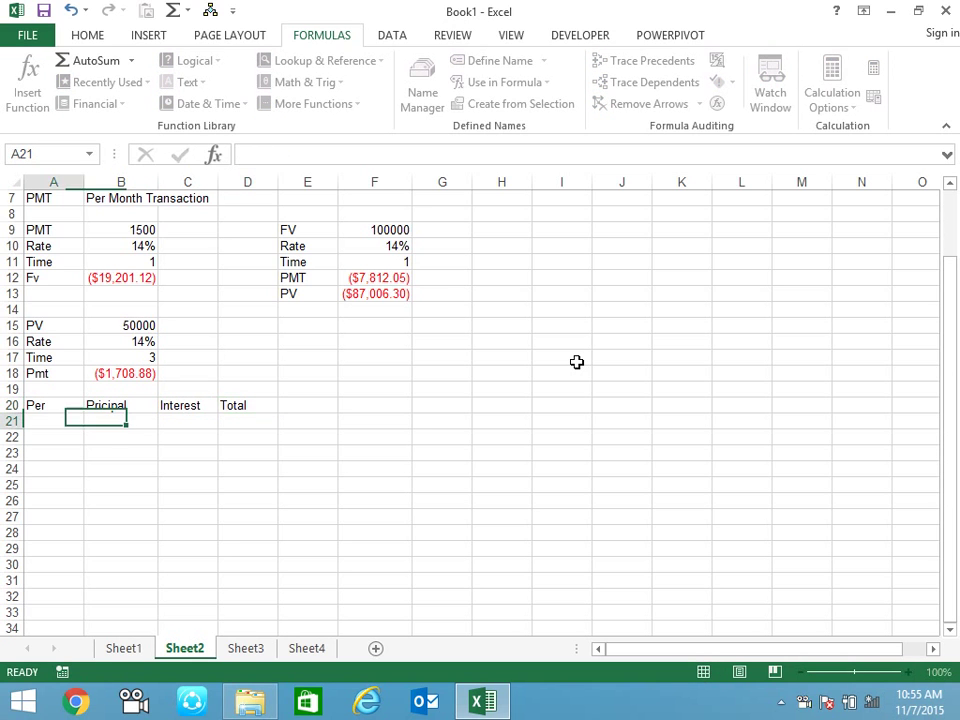
pyautogui.press('Right')
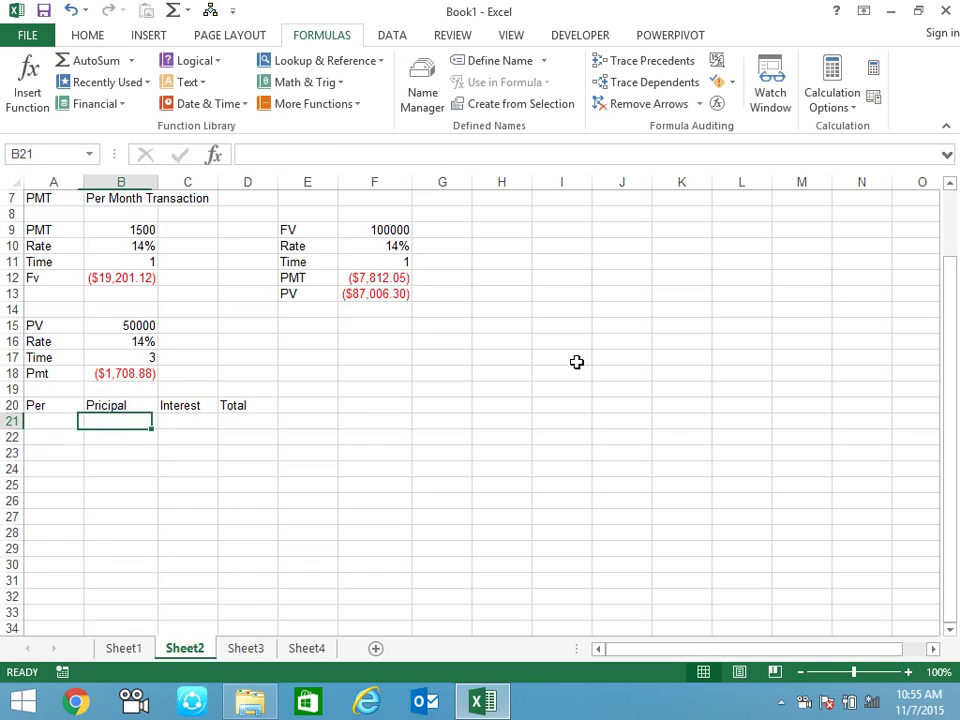
pyautogui.press('Up')
pyautogui.press('Up')
pyautogui.press('Up')
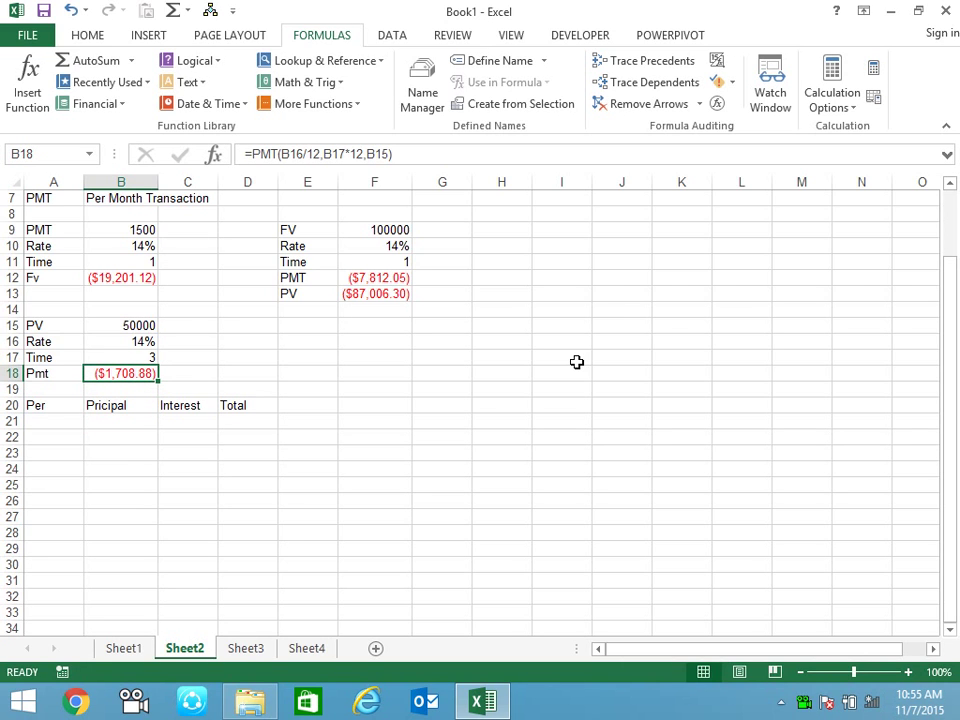
# - Enter 1 and 2 in A21:A22 and fill the series down to 36 in A56
pyautogui.press('Down')
pyautogui.press('Down')
pyautogui.press('Down')
pyautogui.press('Left')
pyautogui.write('1')
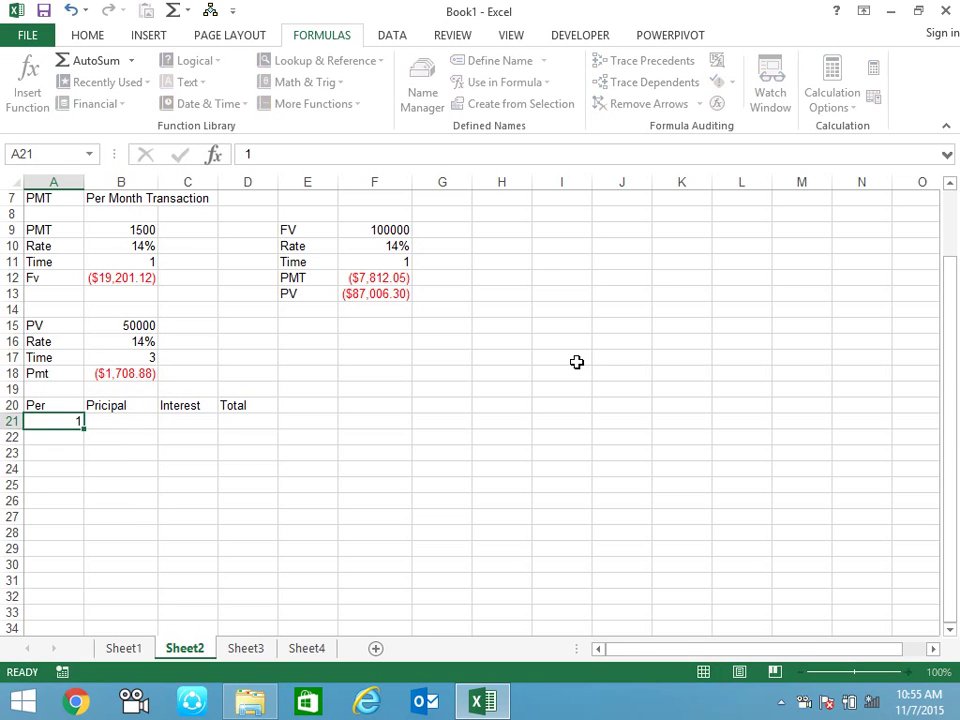
pyautogui.press('Down')
pyautogui.write('2')
pyautogui.press('Return')
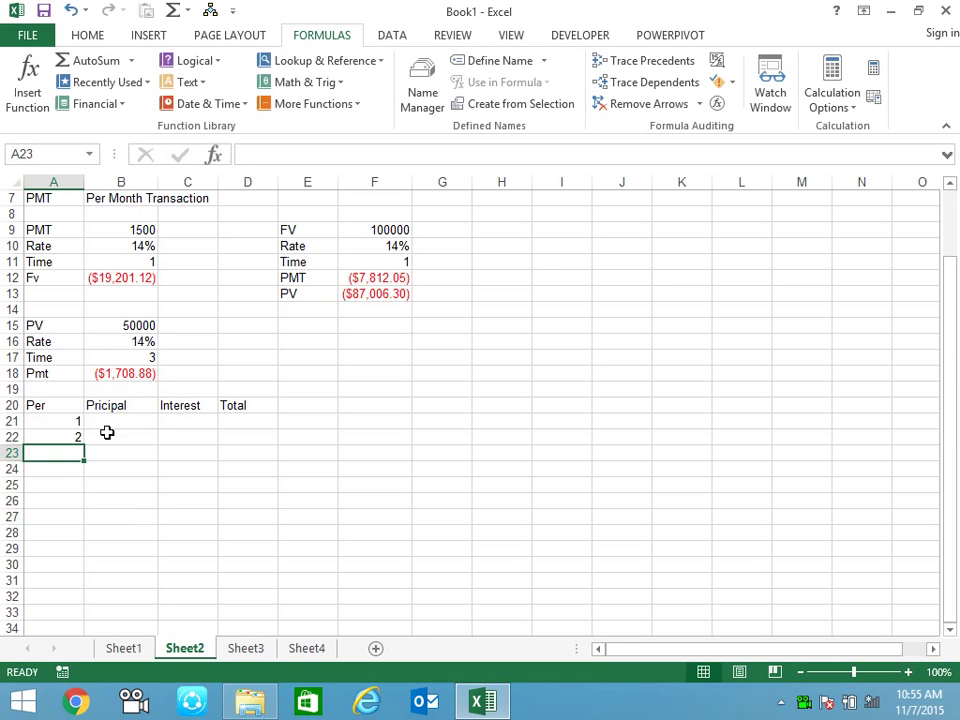
pyautogui.moveTo(68, 422)
pyautogui.mouseDown()
pyautogui.moveTo(108, 622)
pyautogui.moveTo(92, 404)
pyautogui.mouseUp()
pyautogui.scroll(10, 191, 328)
pyautogui.scroll(3, 191, 328)
pyautogui.scroll(-2, 178, 386)
pyautogui.scroll(-1, 178, 386)
pyautogui.scroll(2, 140, 352)
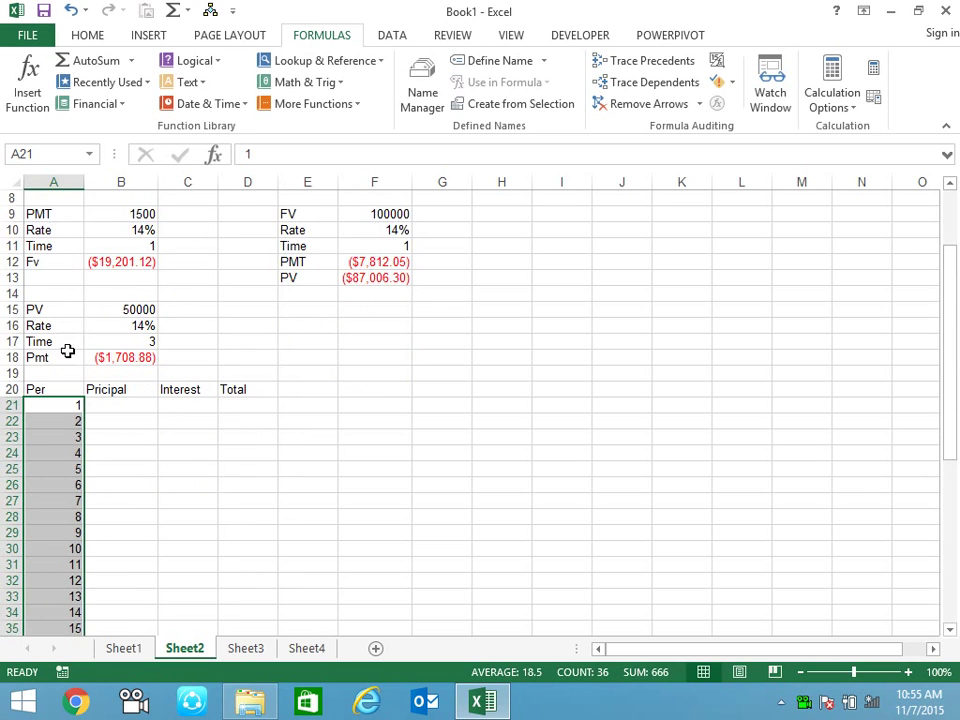
# - In B21 build =PPMT($B$16/12,$A21,$B$17*12,$B$15) with locked rate, term and PV references
pyautogui.click(104, 401)
pyautogui.write('=')
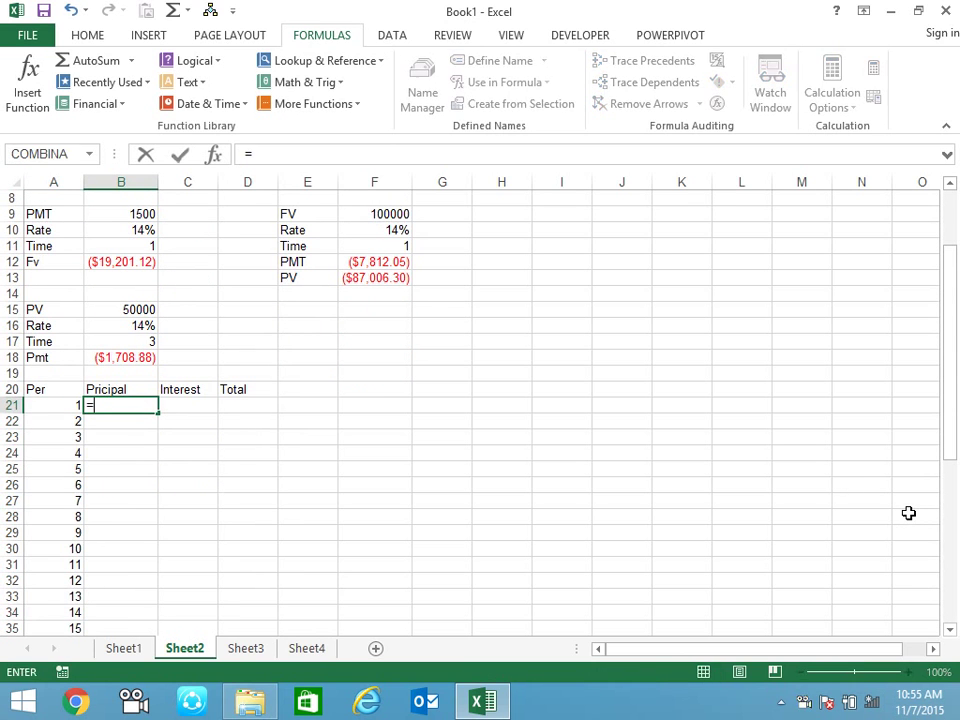
pyautogui.write('pp')
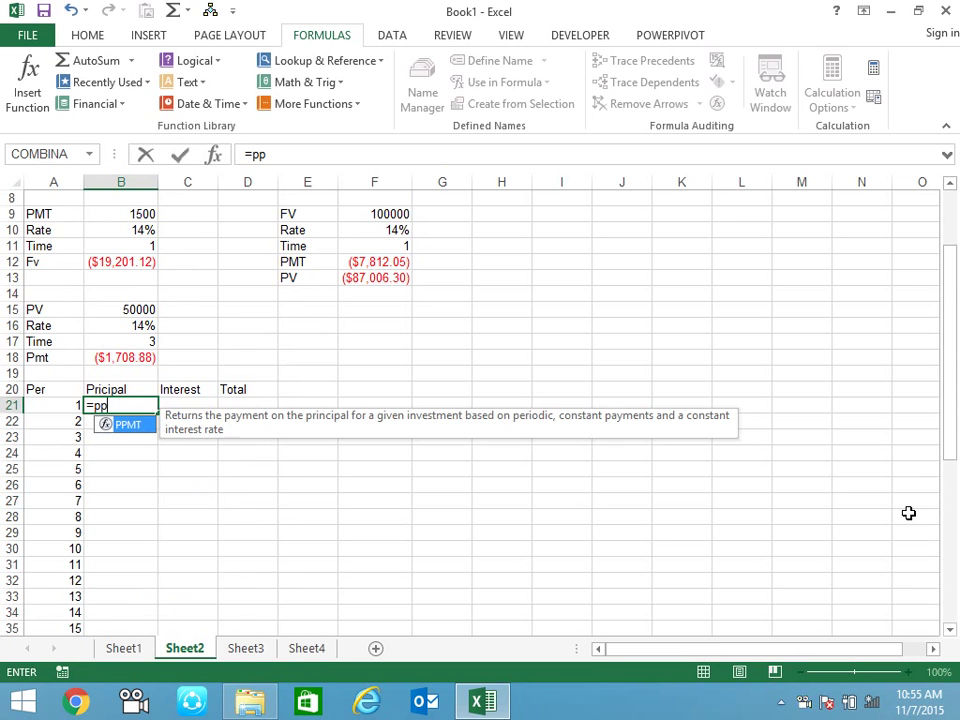
pyautogui.press('Tab')
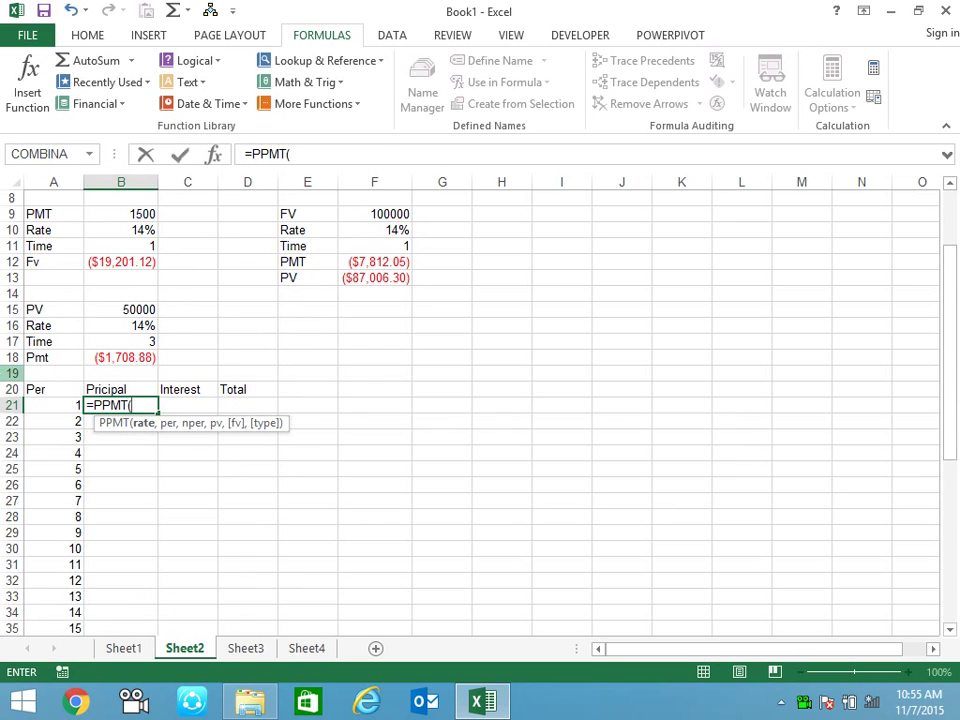
pyautogui.click(140, 326)
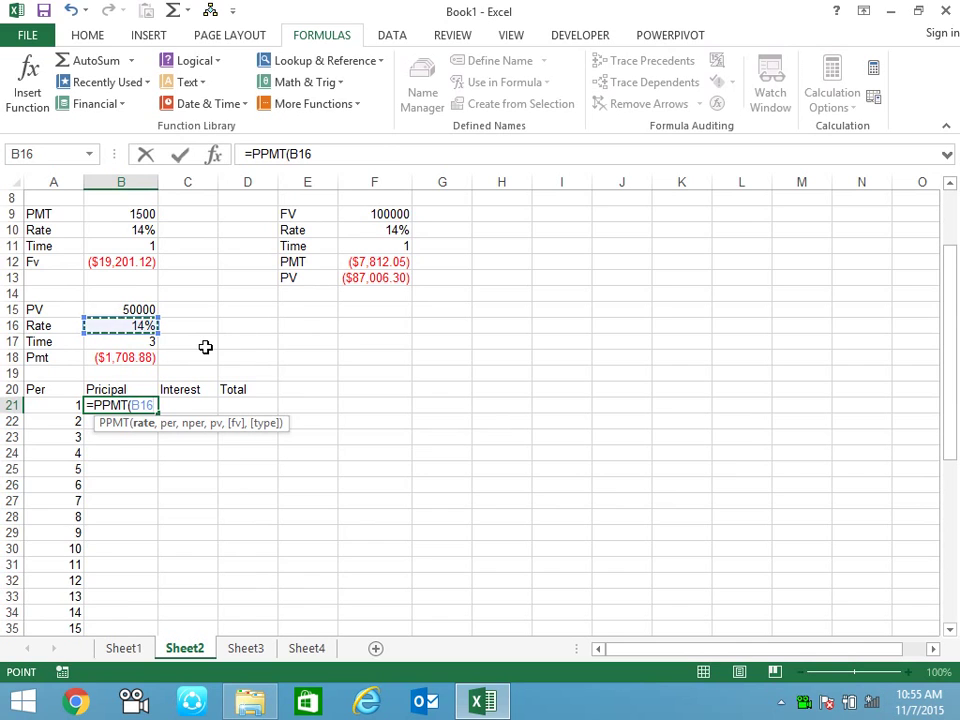
pyautogui.press('F4')
pyautogui.write('$B$16/')
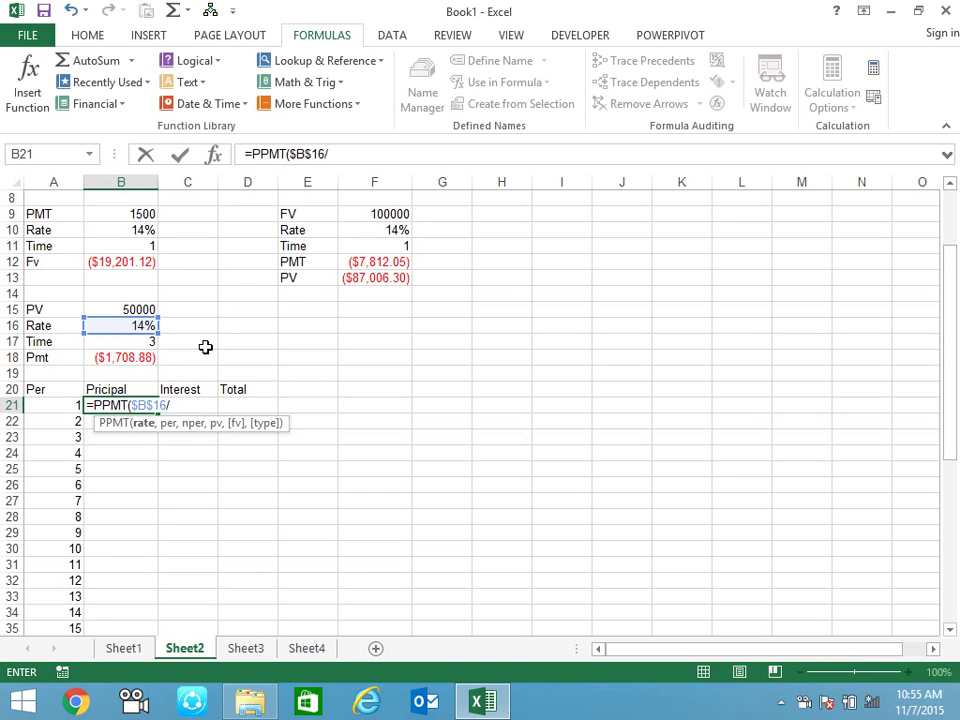
pyautogui.write('12,')
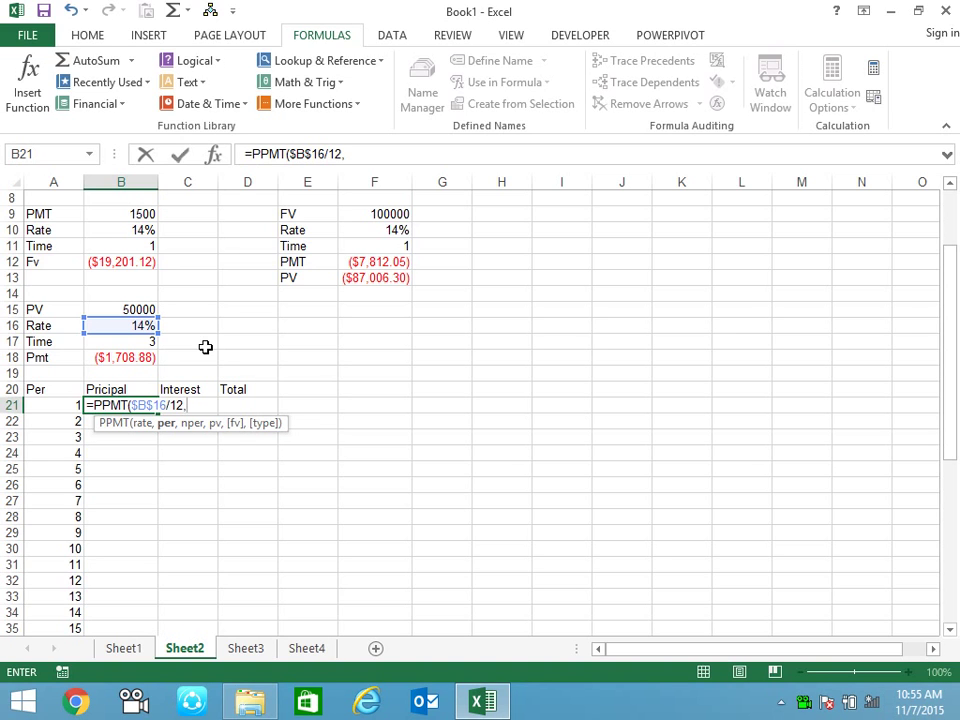
pyautogui.click(68, 404)
pyautogui.press('F4')
pyautogui.press('F4')
pyautogui.press('F4')
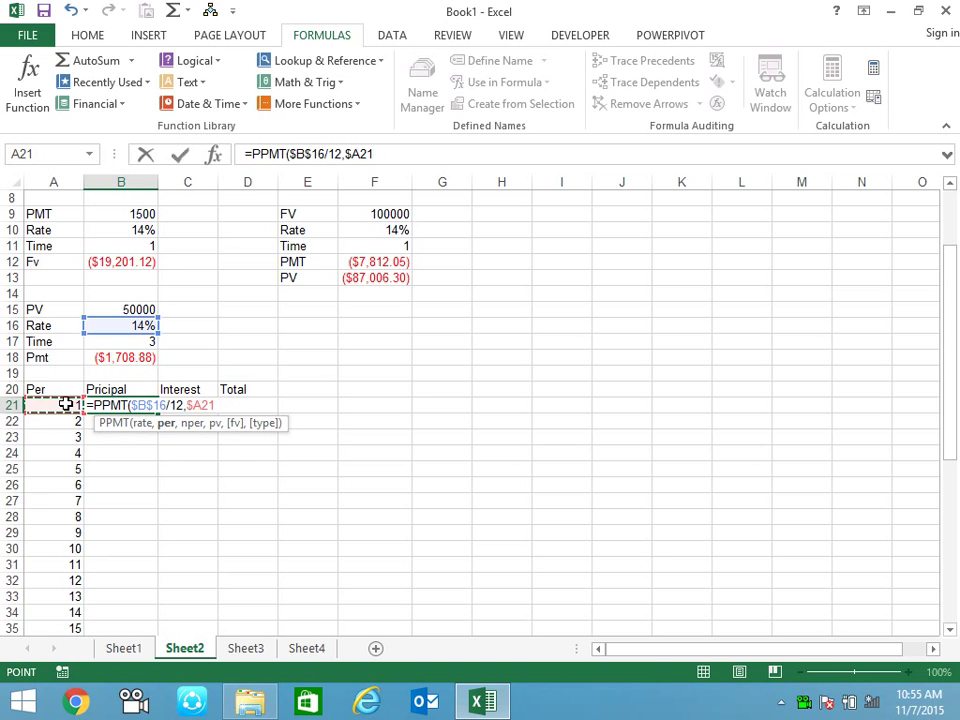
pyautogui.write(',')
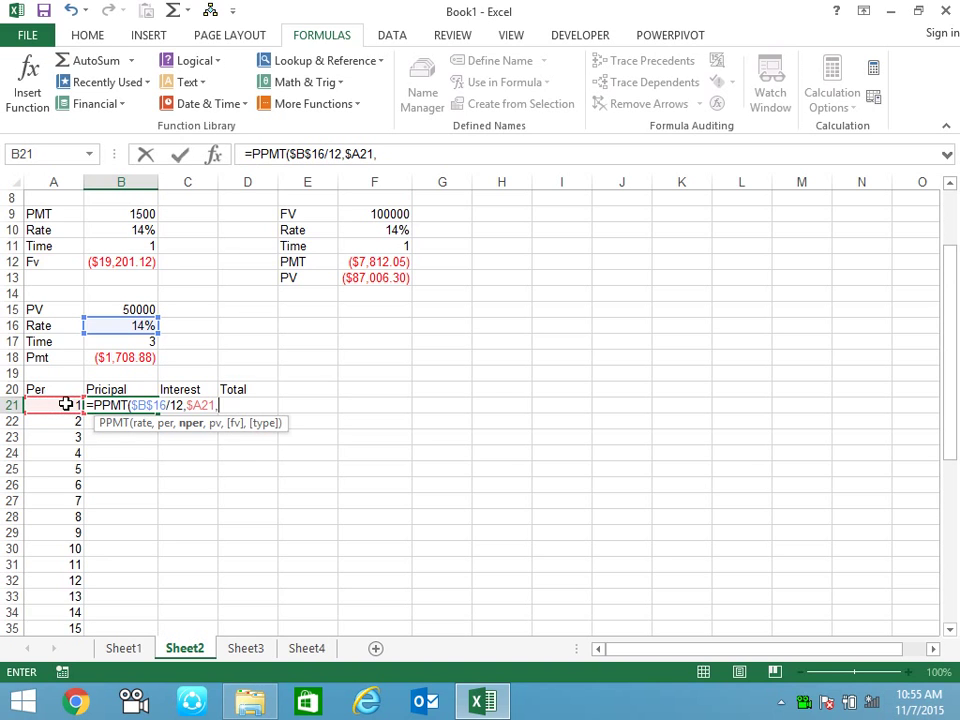
pyautogui.click(117, 343)
pyautogui.press('F4')
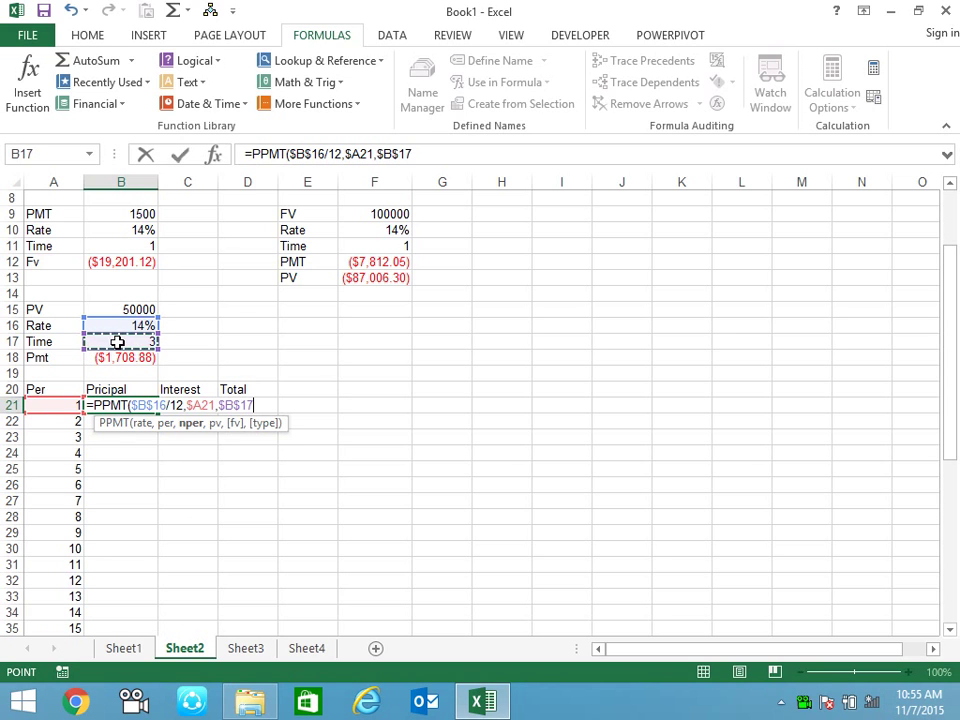
pyautogui.write('*12')
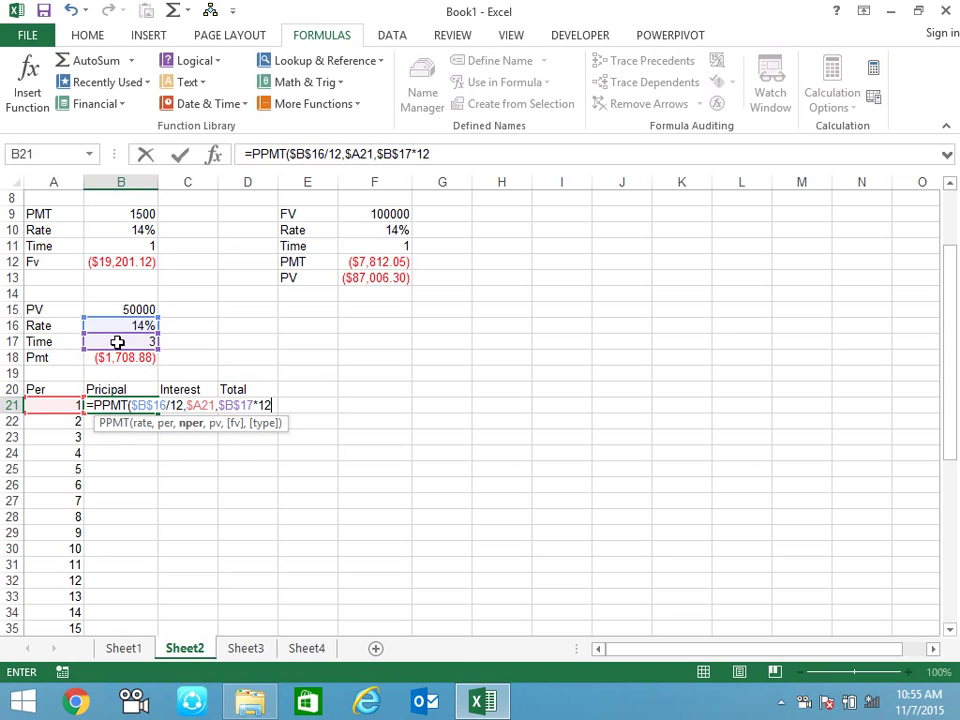
pyautogui.write(',')
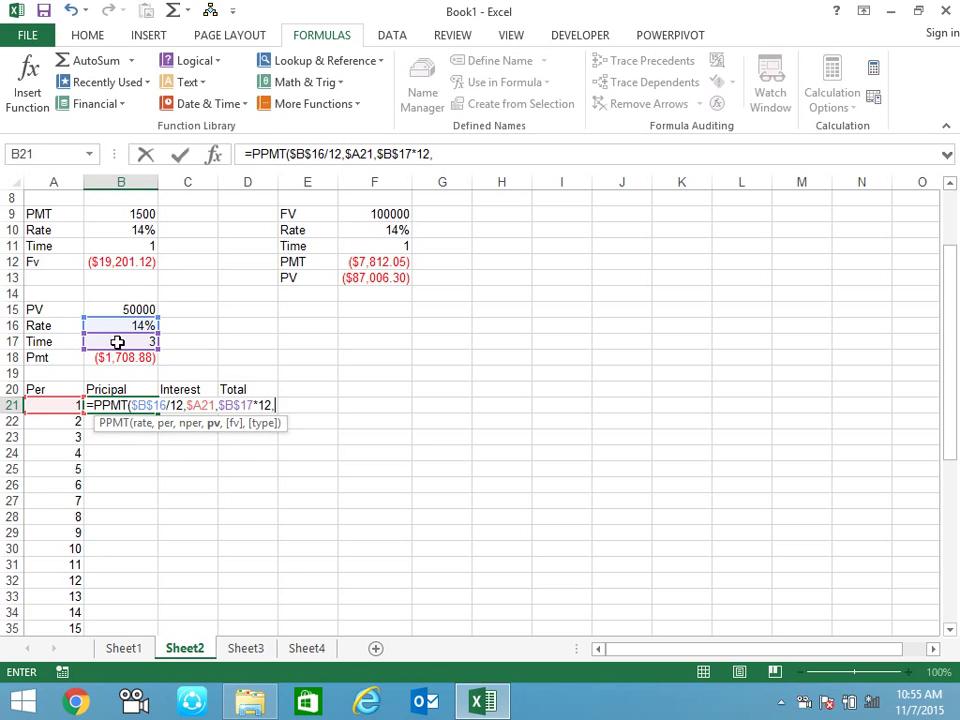
pyautogui.click(137, 309)
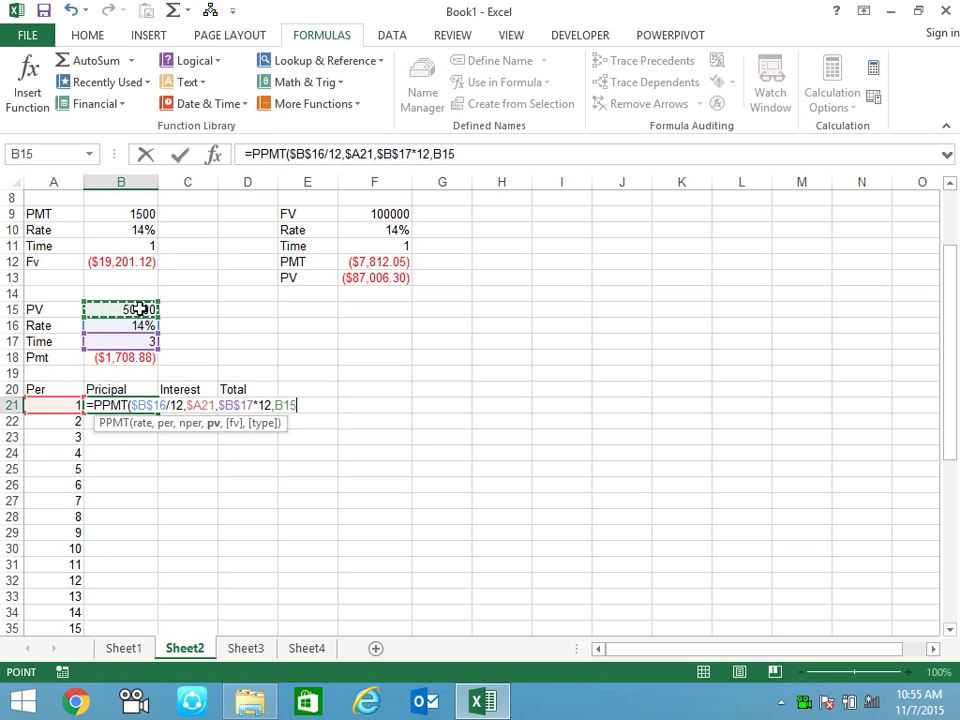
pyautogui.press('F4')
# - Close the PPMT formula in B21, then copy it to C21 as IPMT for ($583.33) interest
pyautogui.write(')')
pyautogui.press('Return')
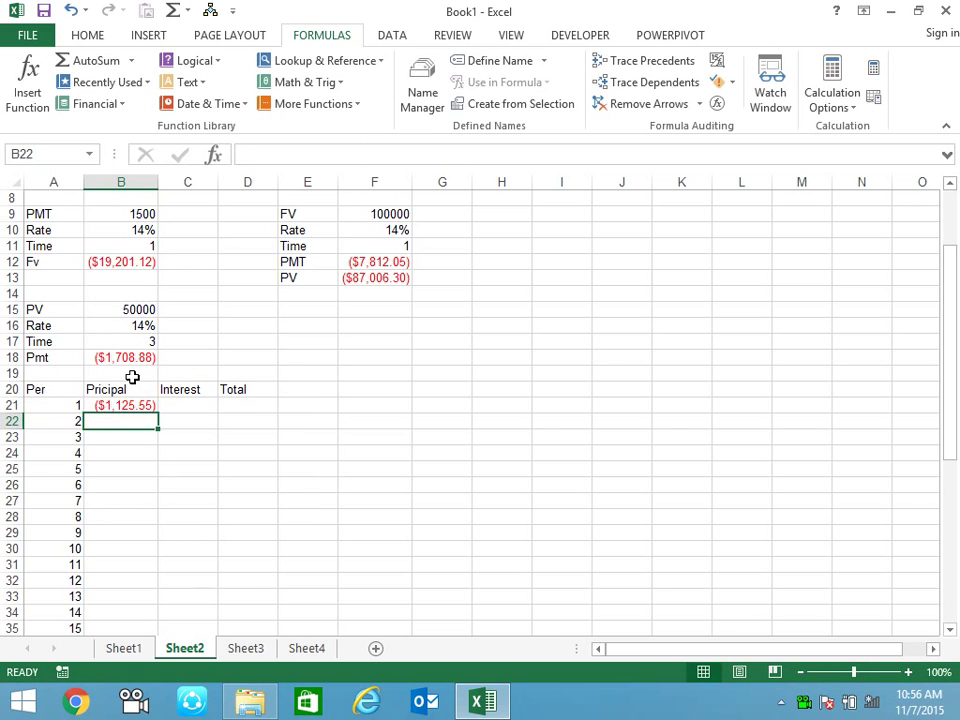
pyautogui.click(138, 402)
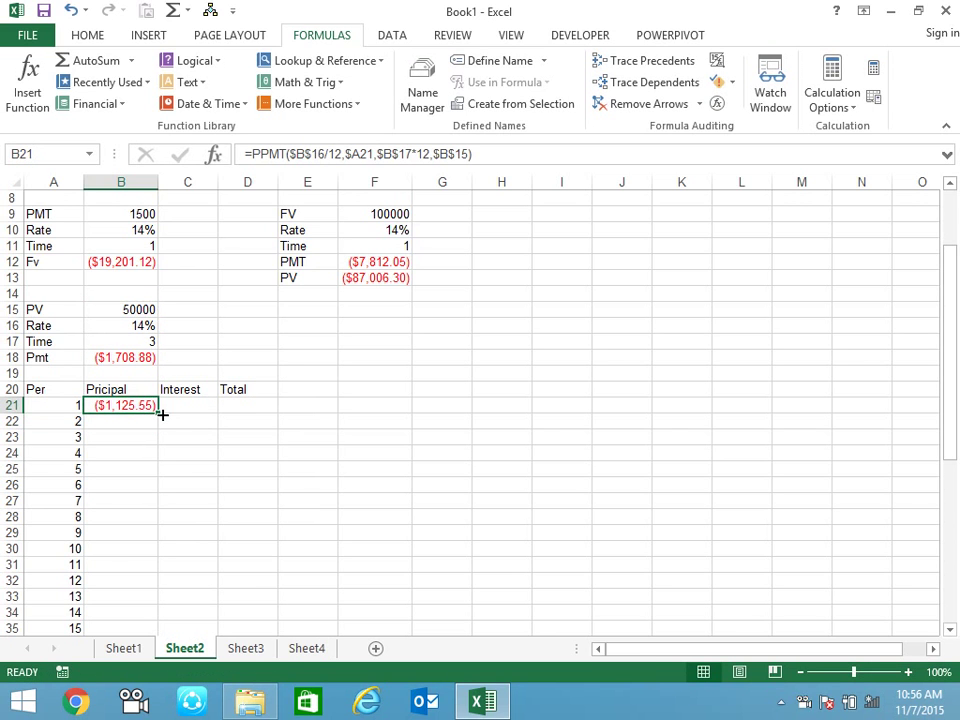
pyautogui.moveTo(177, 412); pyautogui.dragTo(205, 418)
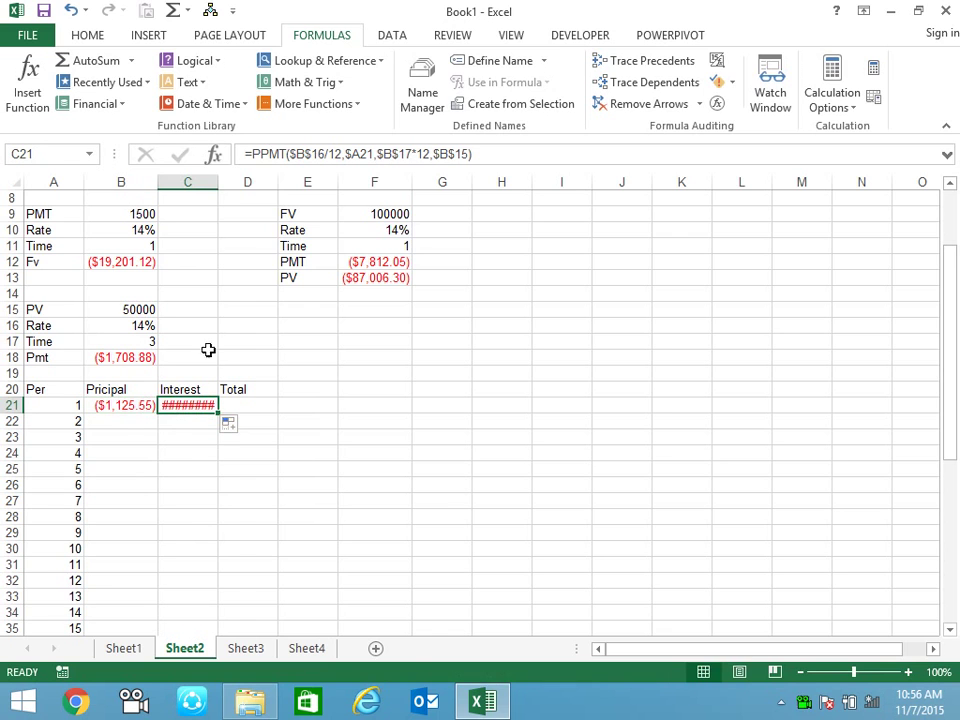
pyautogui.doubleClick(218, 180)
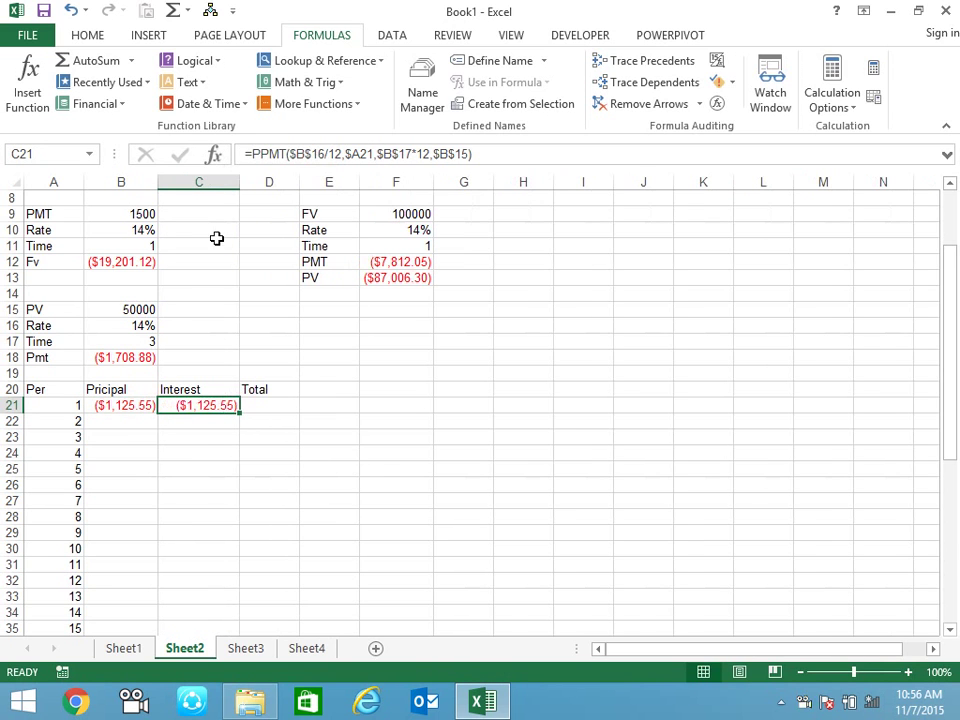
pyautogui.doubleClick(205, 406)
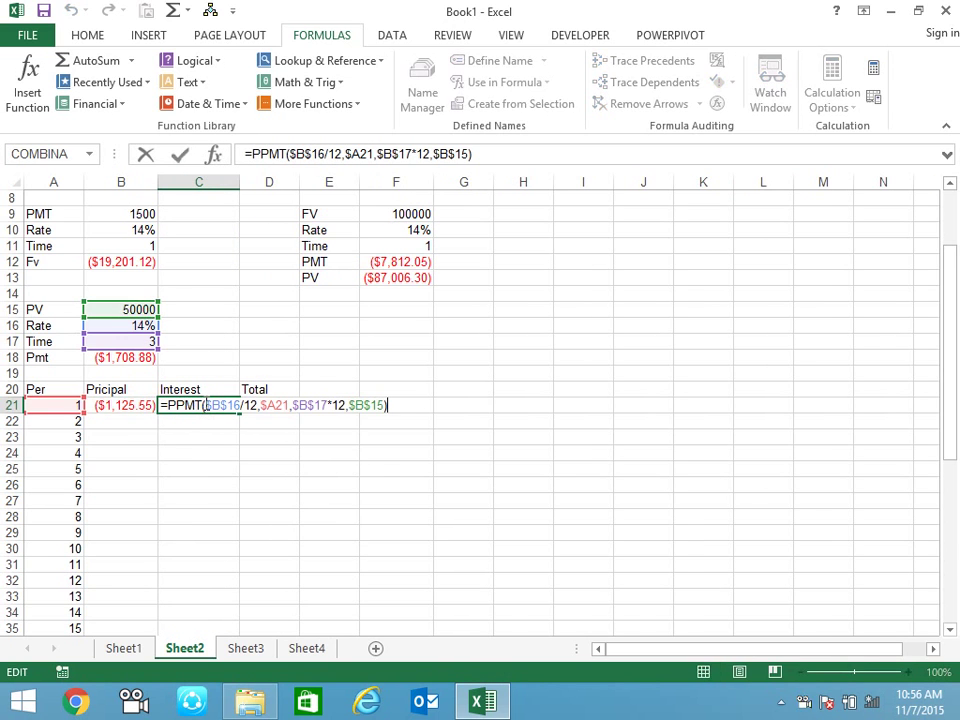
pyautogui.press('Home')
pyautogui.press('Right')
pyautogui.press('Delete')
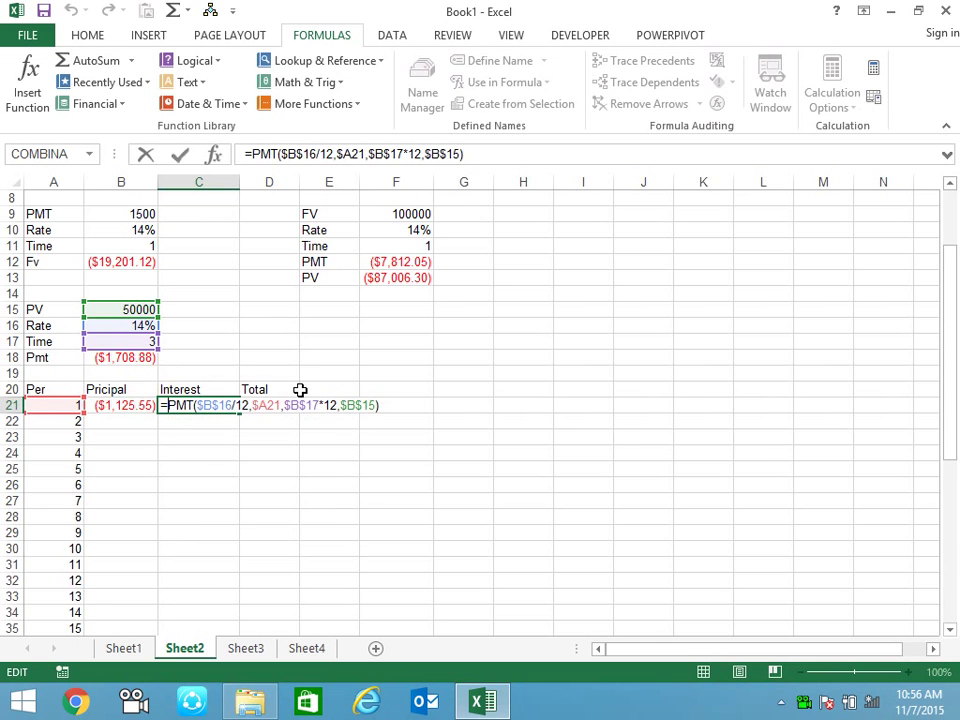
pyautogui.write('I')
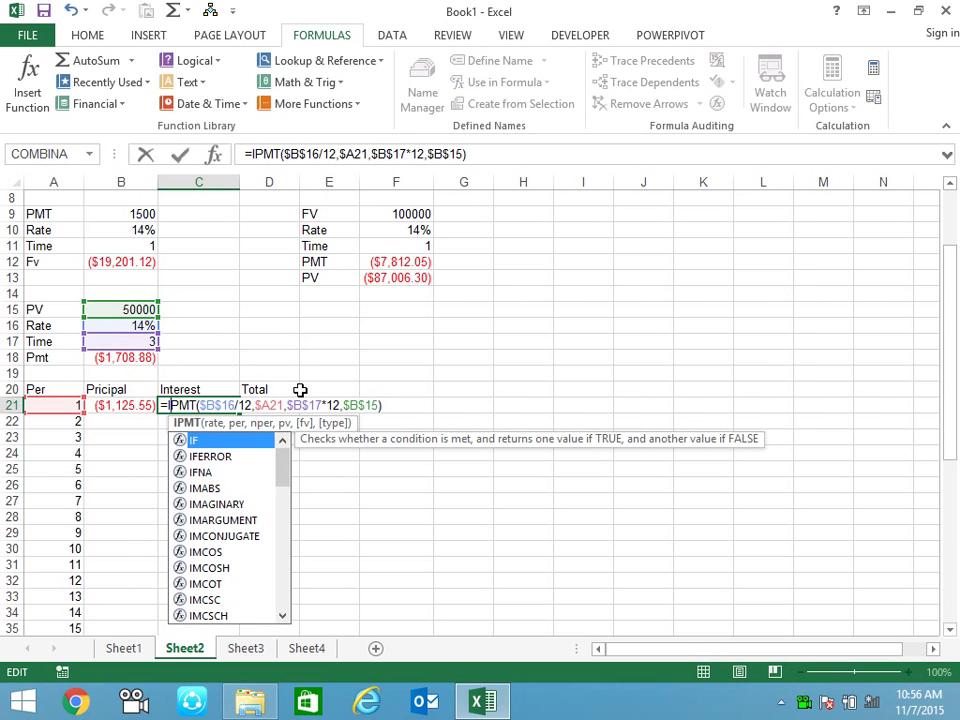
pyautogui.press('Return')
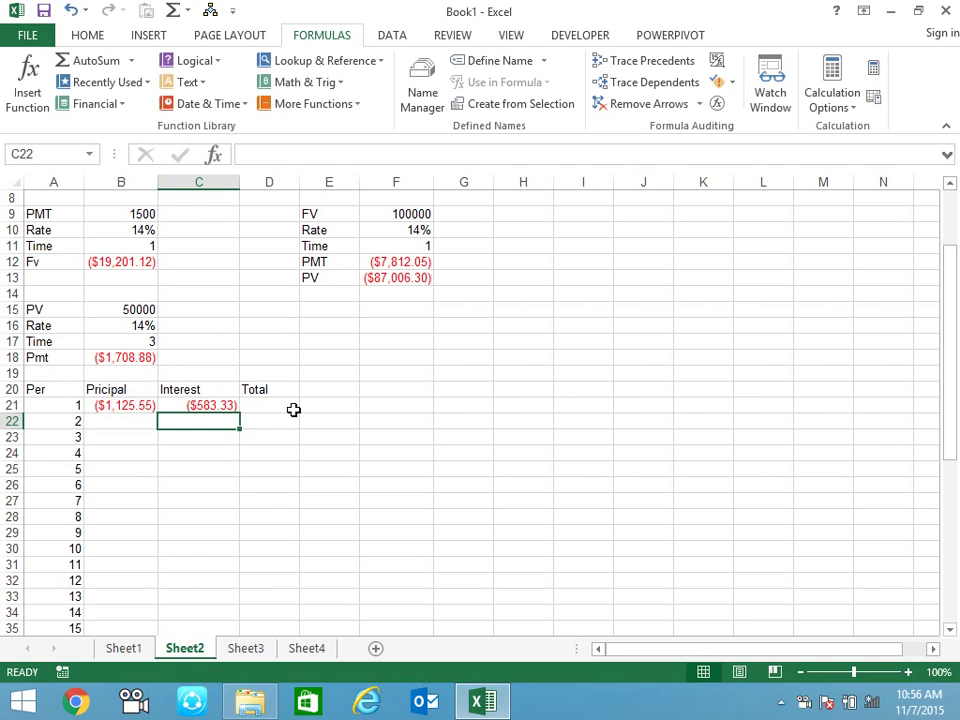
# - Sum B21:C21 in D21 for the ($1,708.88) period-1 total and widen column D
pyautogui.click(293, 410)
pyautogui.hotkey('alt', '=')
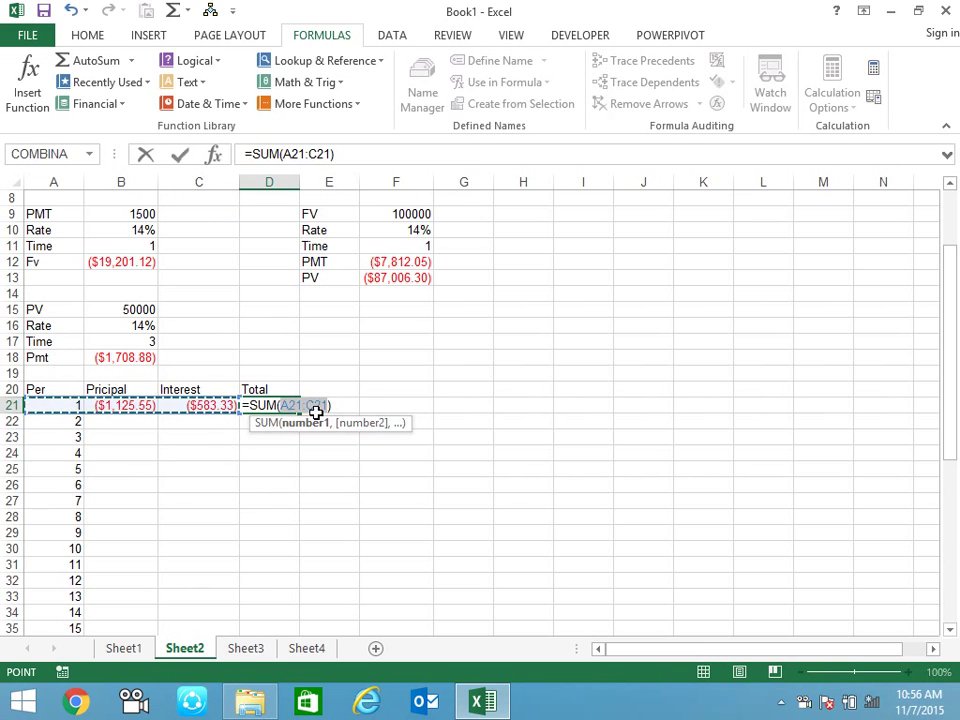
pyautogui.press('Left')
pyautogui.press('Right')
pyautogui.hotkey('shift', 'Right')
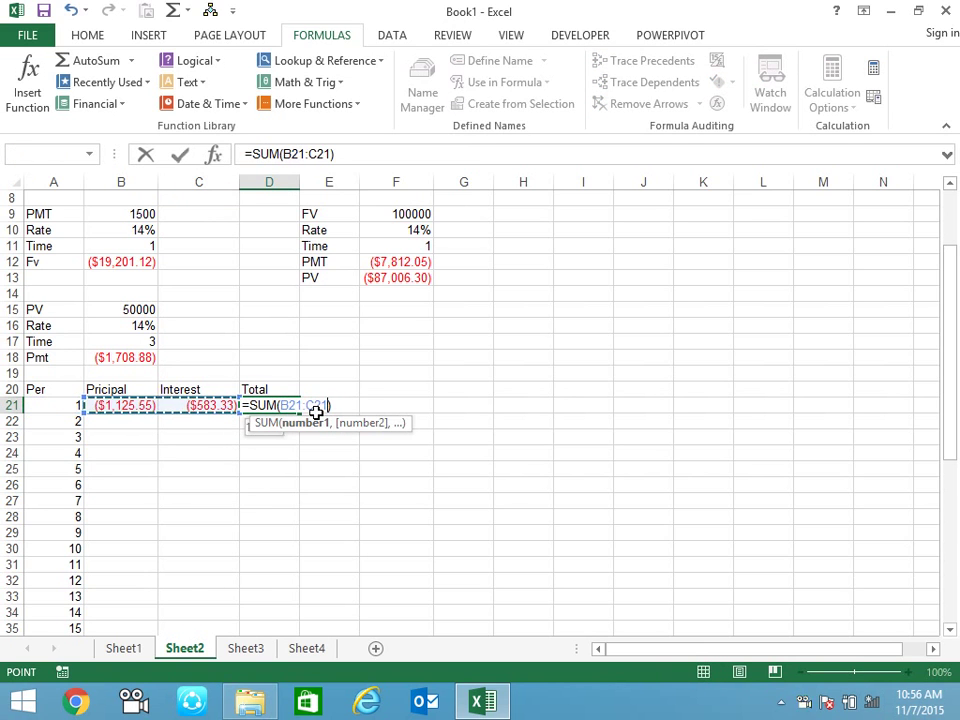
pyautogui.hotkey('ctrl', 'Return')
pyautogui.press('Return')
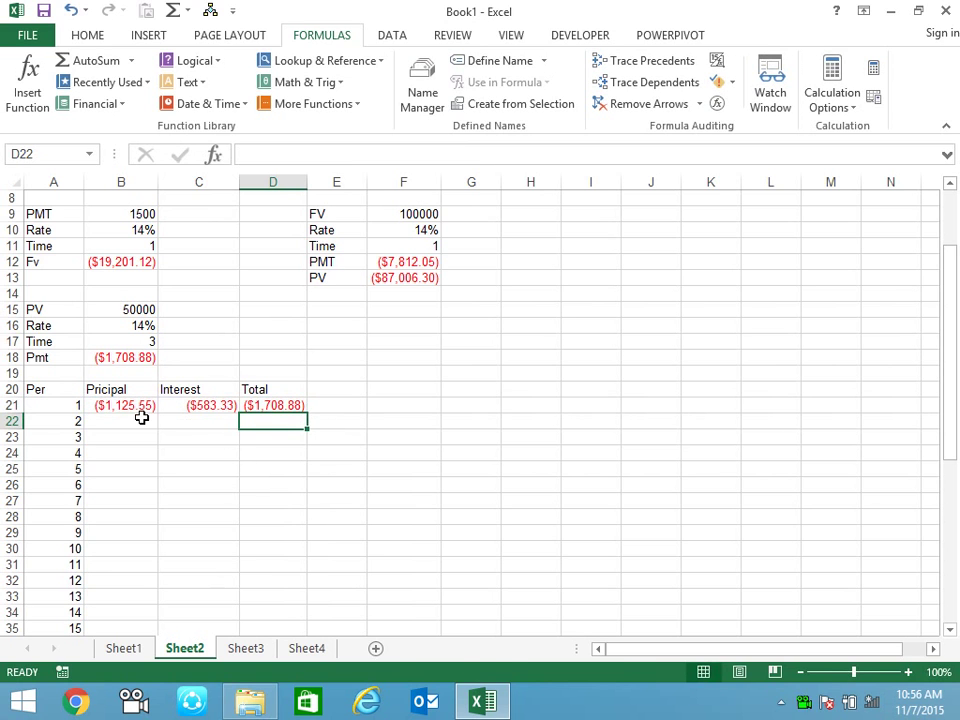
# - Fill the B21:D21 formulas down to row 56 and check the period-2 copies
pyautogui.moveTo(133, 407); pyautogui.dragTo(296, 405)
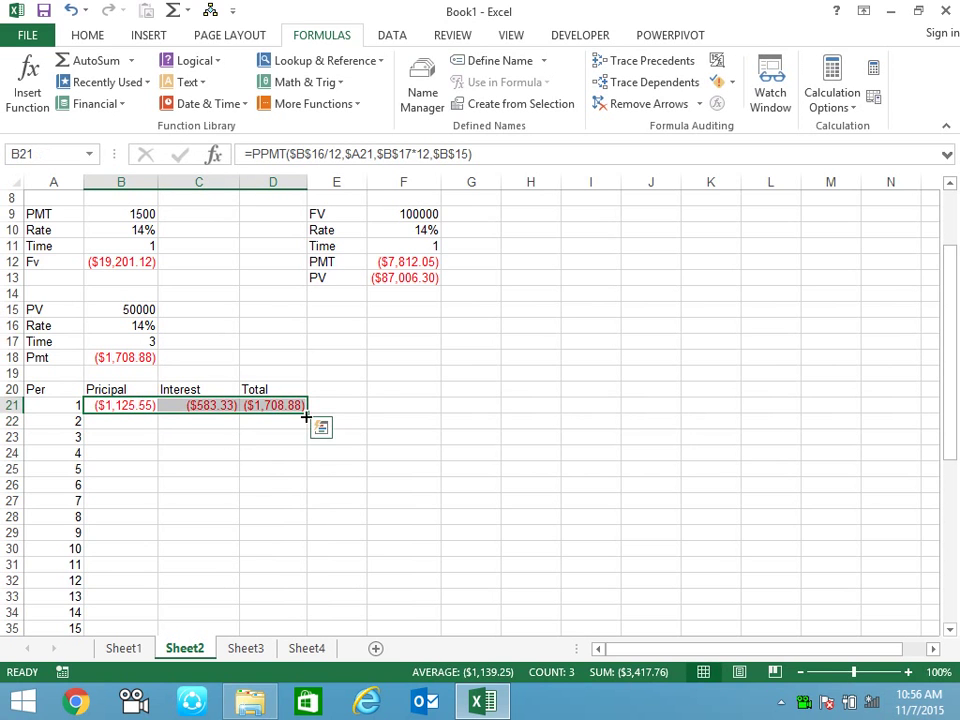
pyautogui.doubleClick(309, 417)
pyautogui.click(285, 425)
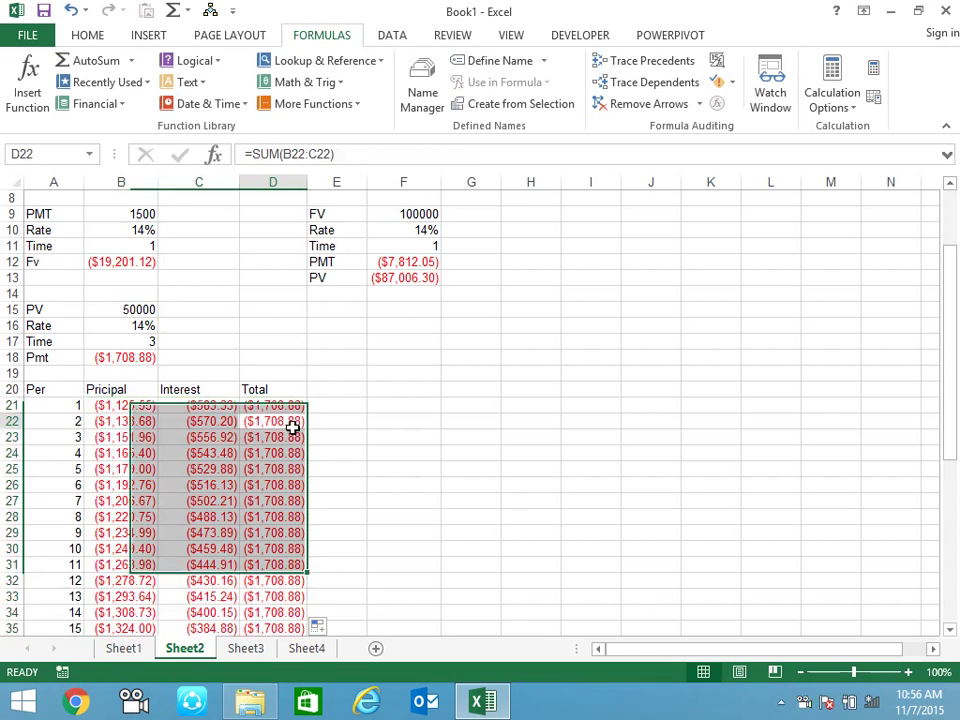
pyautogui.click(146, 422)
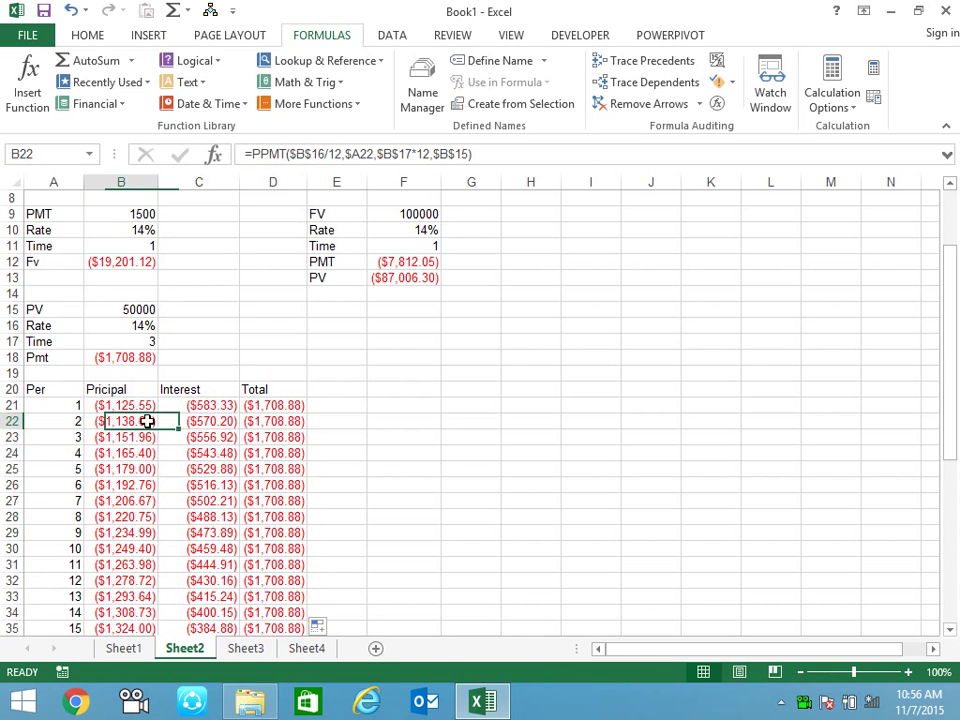
pyautogui.click(198, 428)
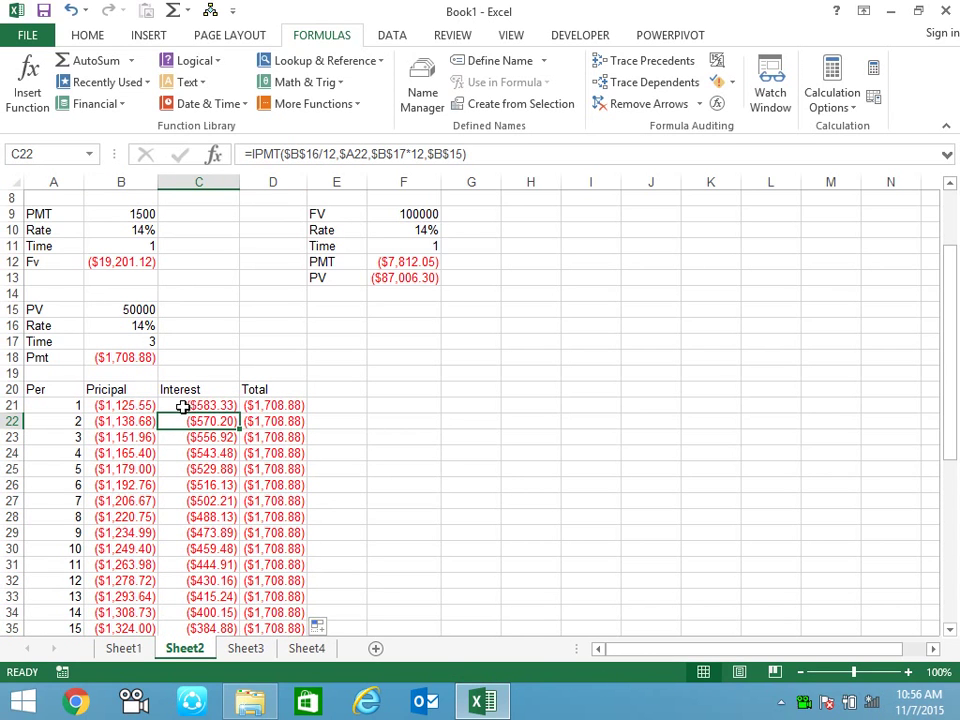
pyautogui.click(195, 402)
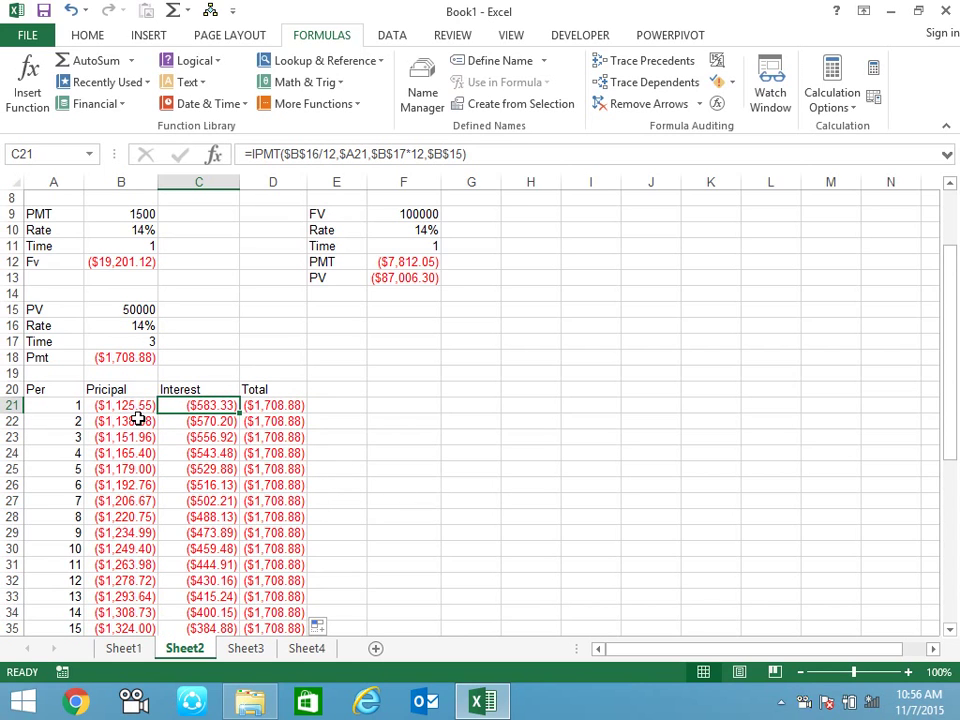
# - Review the principal and interest columns down to period 36
pyautogui.press('Down')
pyautogui.press('Down')
pyautogui.press('Down')
pyautogui.press('Down')
pyautogui.press('Down')
pyautogui.press('Down')
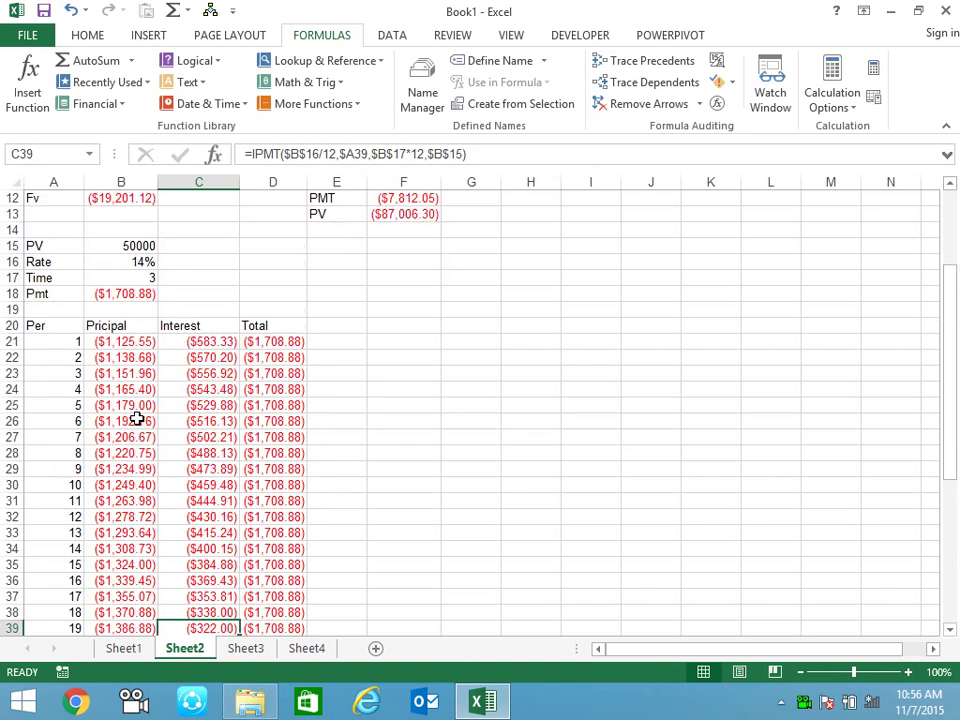
pyautogui.press('Down')
pyautogui.press('Down')
pyautogui.press('Down')
pyautogui.press('Down')
pyautogui.press('Down')
pyautogui.press('Down')
pyautogui.press('Up')
pyautogui.press('Up')
pyautogui.press('Up')
pyautogui.press('Up')
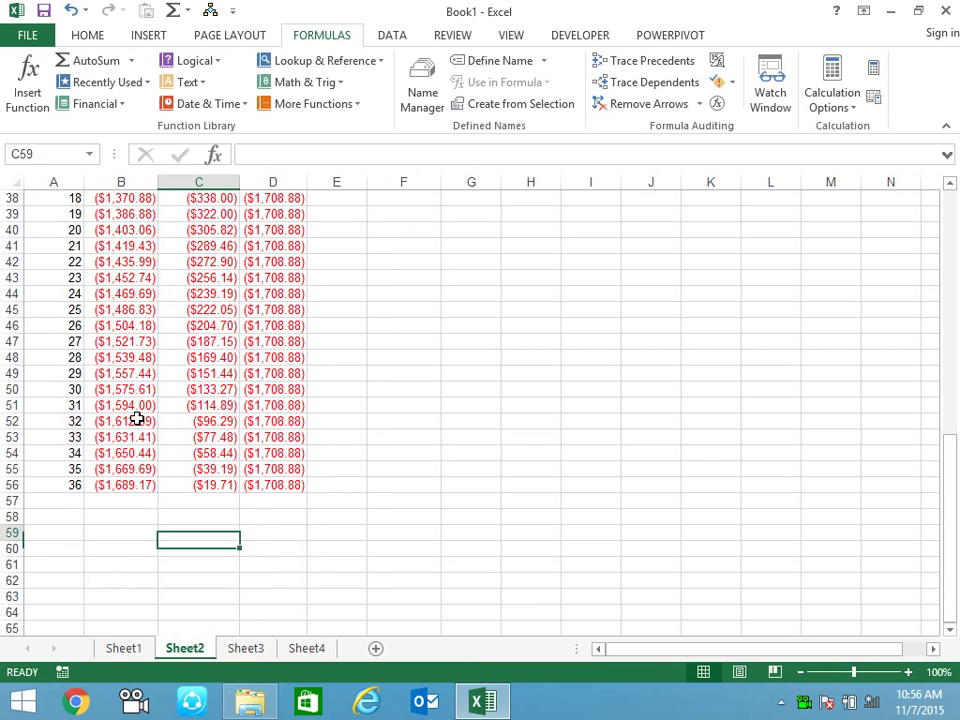
pyautogui.press('Up')
pyautogui.press('Up')
pyautogui.press('Up')
pyautogui.press('Left')
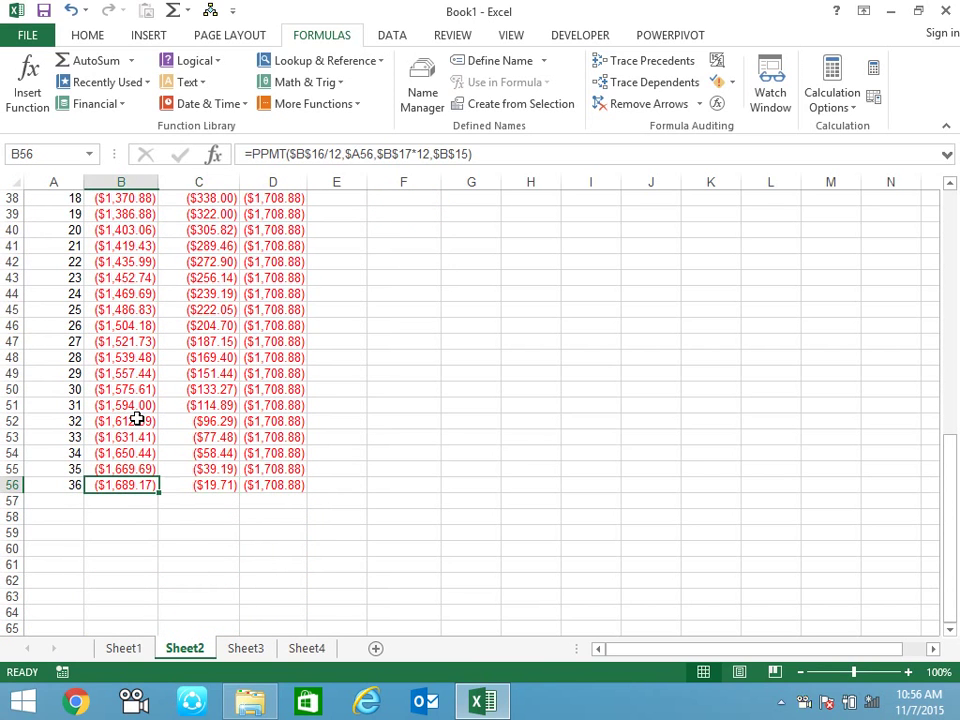
pyautogui.press('Up')
pyautogui.press('Up')
pyautogui.press('Up')
pyautogui.press('Up')
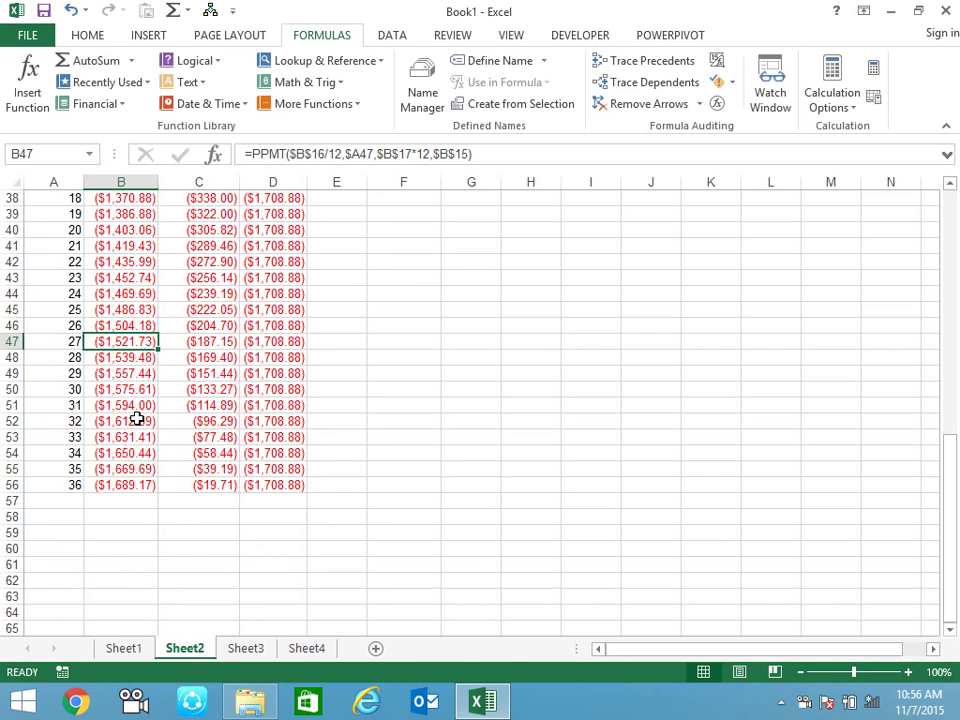
pyautogui.hotkey('shift', 'Down')
pyautogui.hotkey('shift', 'Down')
pyautogui.hotkey('shift', 'Down')
pyautogui.hotkey('shift', 'Down')
pyautogui.hotkey('shift', 'Down')
pyautogui.press('Up')
pyautogui.press('Down')
pyautogui.hotkey('shift', 'Down')
pyautogui.hotkey('shift', 'Down')
pyautogui.hotkey('shift', 'Down')
pyautogui.hotkey('shift', 'Down')
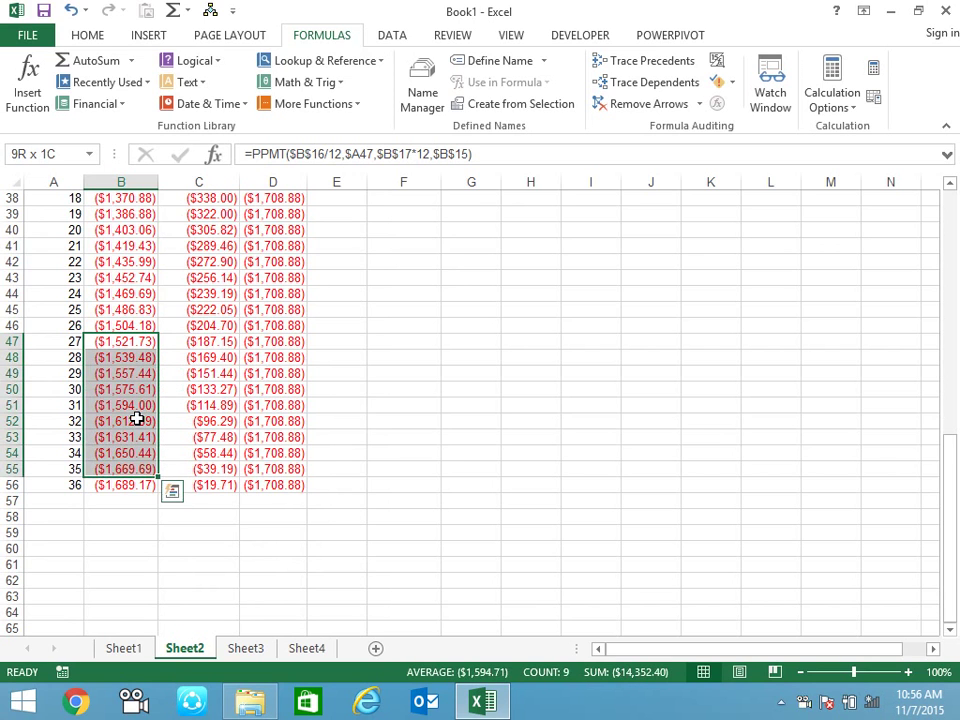
pyautogui.press('Up')
pyautogui.press('Right')
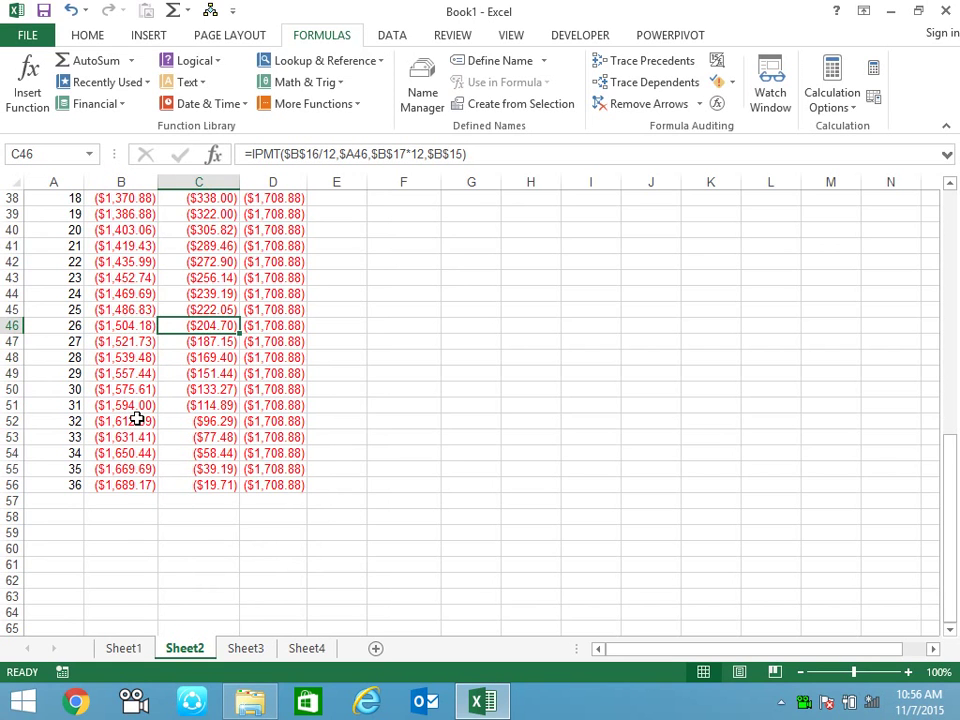
pyautogui.hotkey('ctrl', 'shift', 'Up')
pyautogui.press('Down')
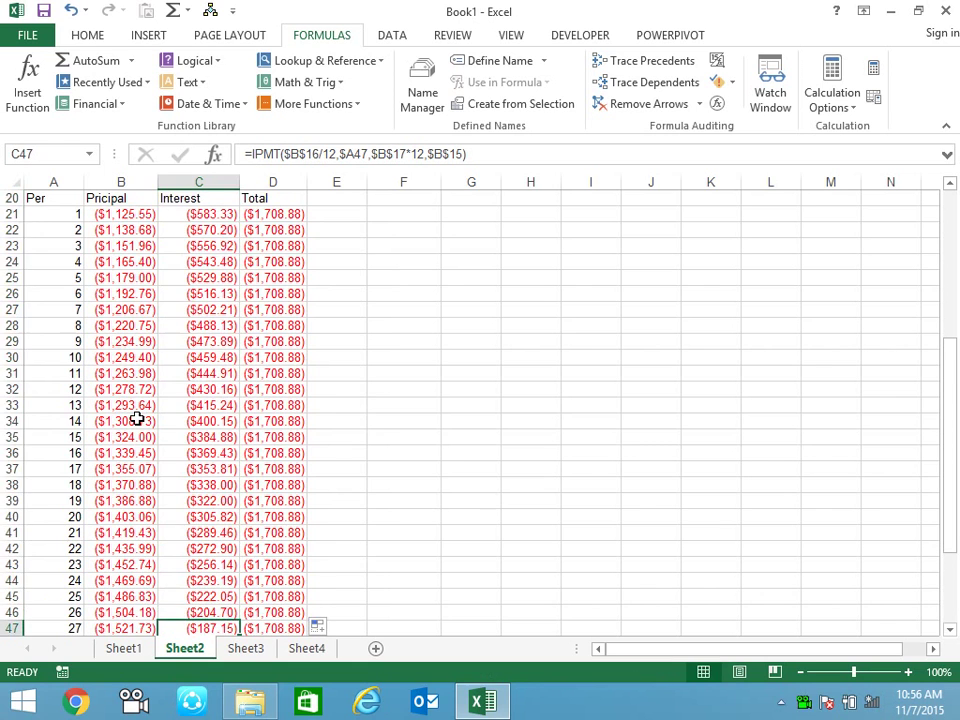
pyautogui.press('Down')
pyautogui.press('Down')
pyautogui.press('Down')
pyautogui.press('Down')
pyautogui.press('Down')
pyautogui.press('Down')
pyautogui.press('Down')
pyautogui.press('Down')
pyautogui.press('Down')
pyautogui.press('Down')
pyautogui.press('Up')
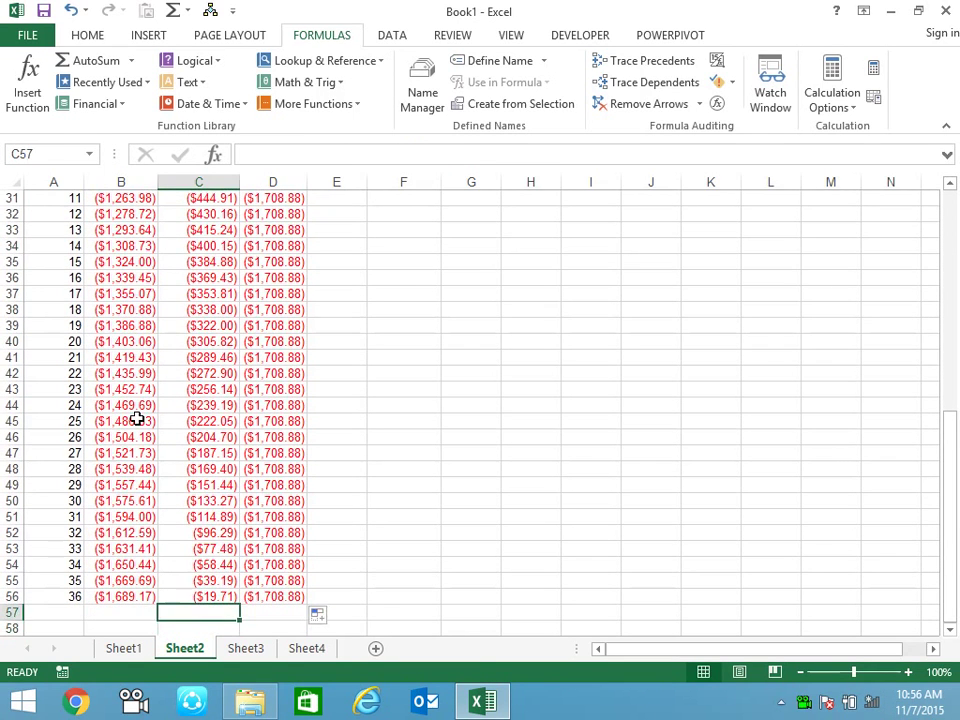
pyautogui.press('Up')
pyautogui.press('Up')
pyautogui.press('Up')
pyautogui.press('Up')
pyautogui.press('Up')
pyautogui.press('Up')
pyautogui.press('Up')
pyautogui.press('Up')
pyautogui.press('Up')
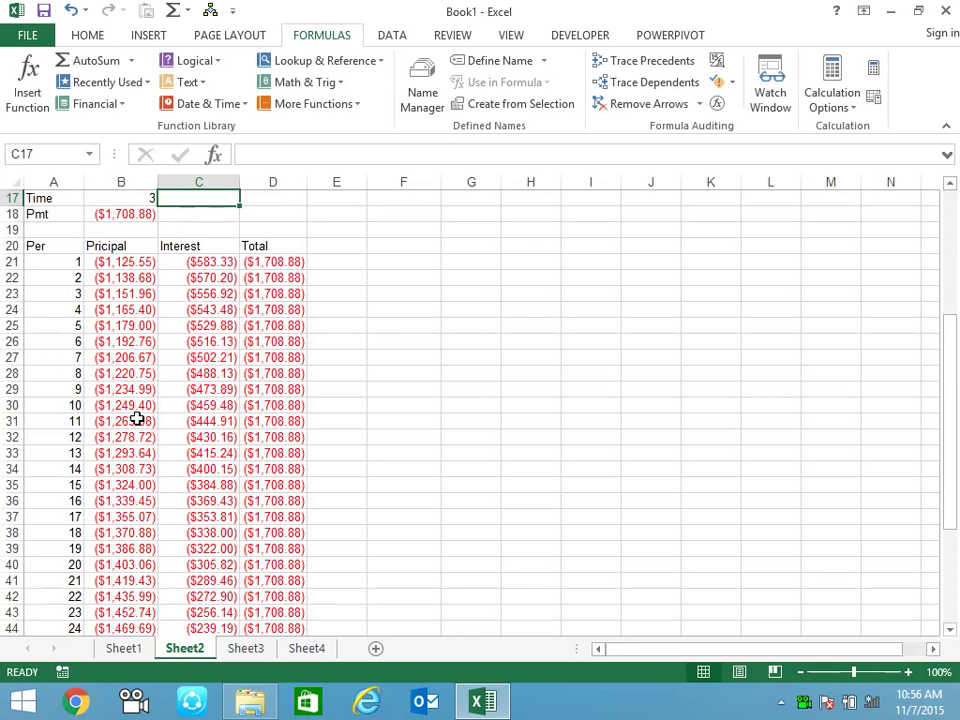
# - Sum the interest column C21:C56 in C19 to ($11,519.73)
pyautogui.press('Up')
pyautogui.press('Up')
pyautogui.press('Up')
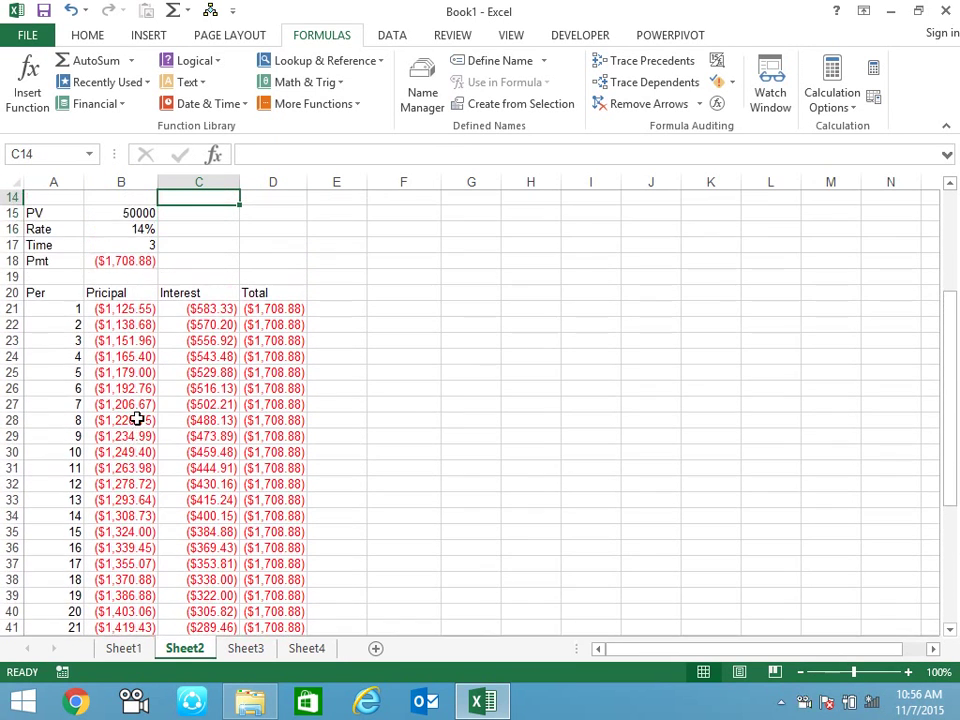
pyautogui.press('Up')
pyautogui.press('Up')
pyautogui.press('Down')
pyautogui.press('Down')
pyautogui.press('Down')
pyautogui.press('Down')
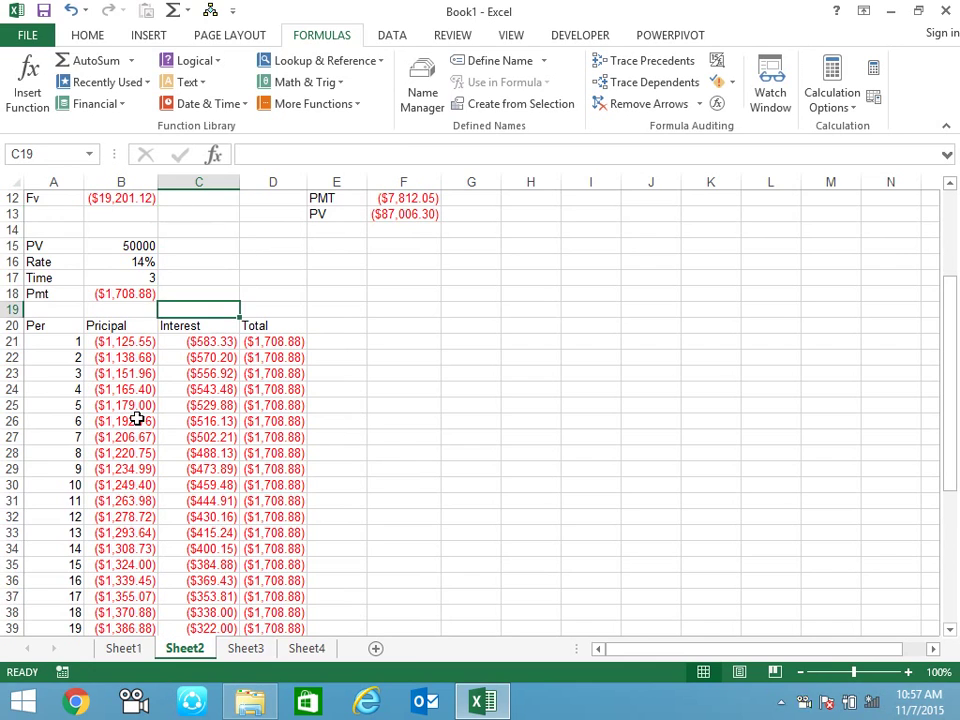
pyautogui.hotkey('alt', '=')
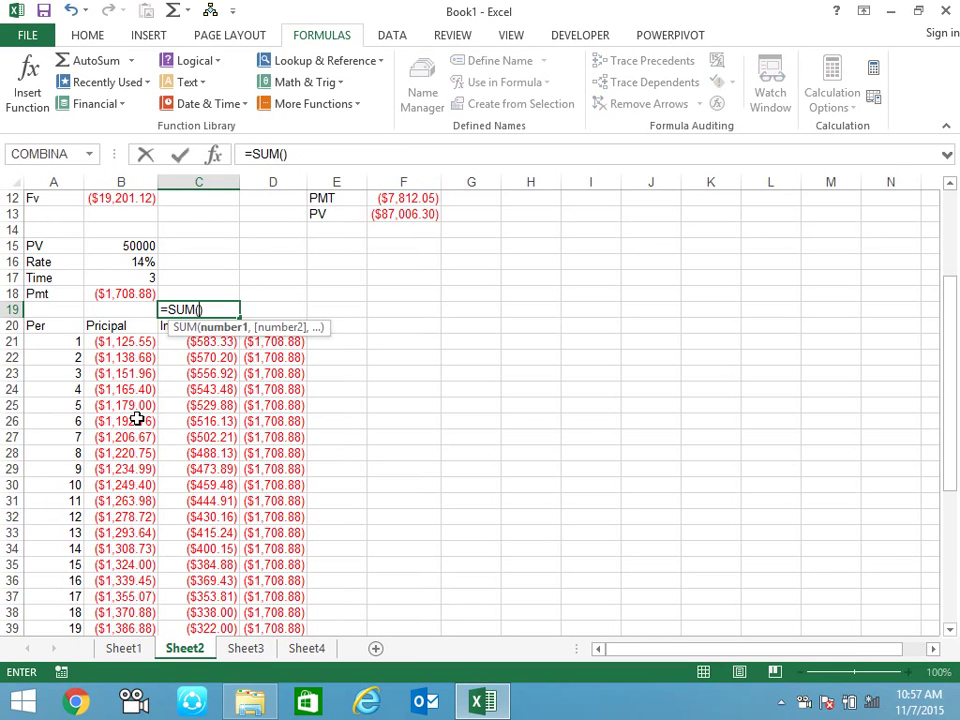
pyautogui.press('Down')
pyautogui.press('Down')
pyautogui.hotkey('ctrl', 'shift', 'Down')
pyautogui.press('Return')
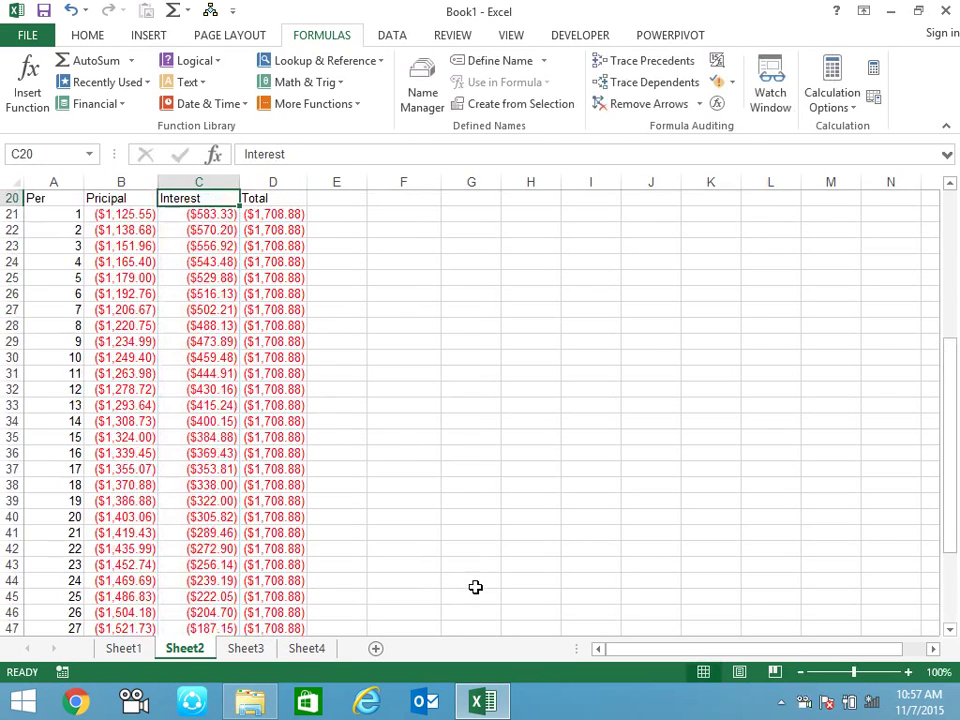
pyautogui.press('Up')
pyautogui.press('Up')
pyautogui.press('Up')
pyautogui.press('Down')
pyautogui.press('Down')
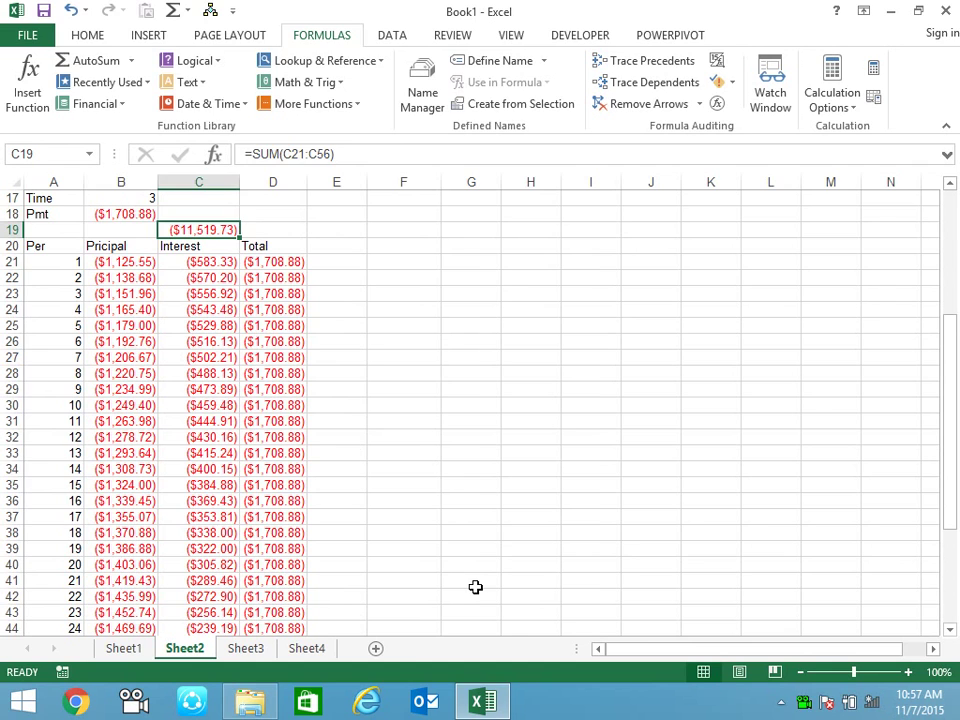
# - Enter =SUM(B21:B56) in B19 for the ($50,000.00) principal total
pyautogui.press('Left')
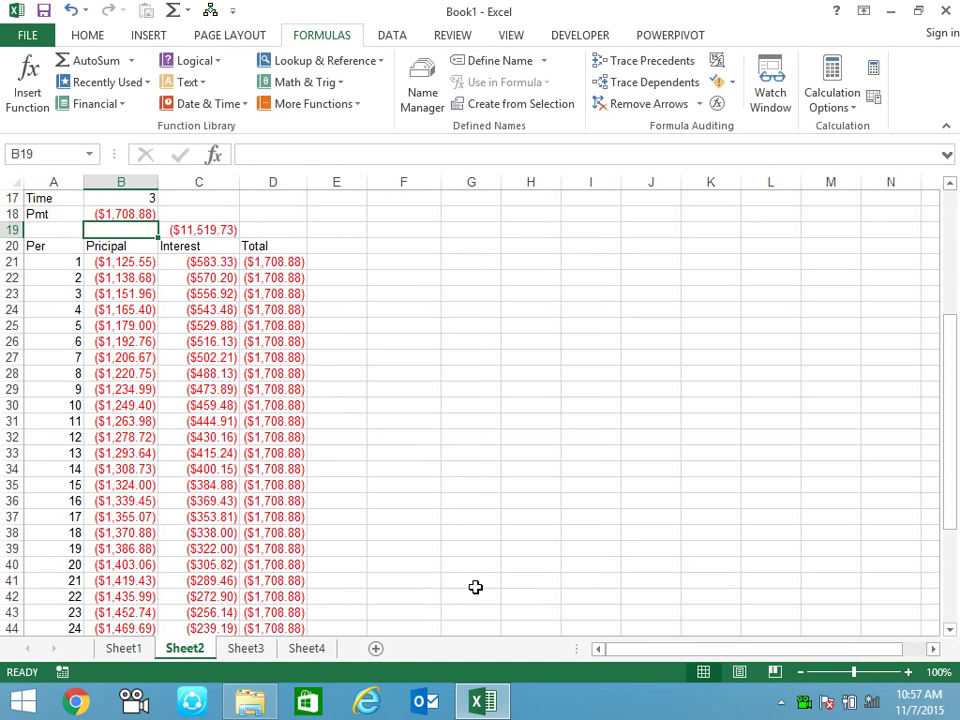
pyautogui.write('sum')
pyautogui.press('BackSpace')
pyautogui.press('BackSpace')
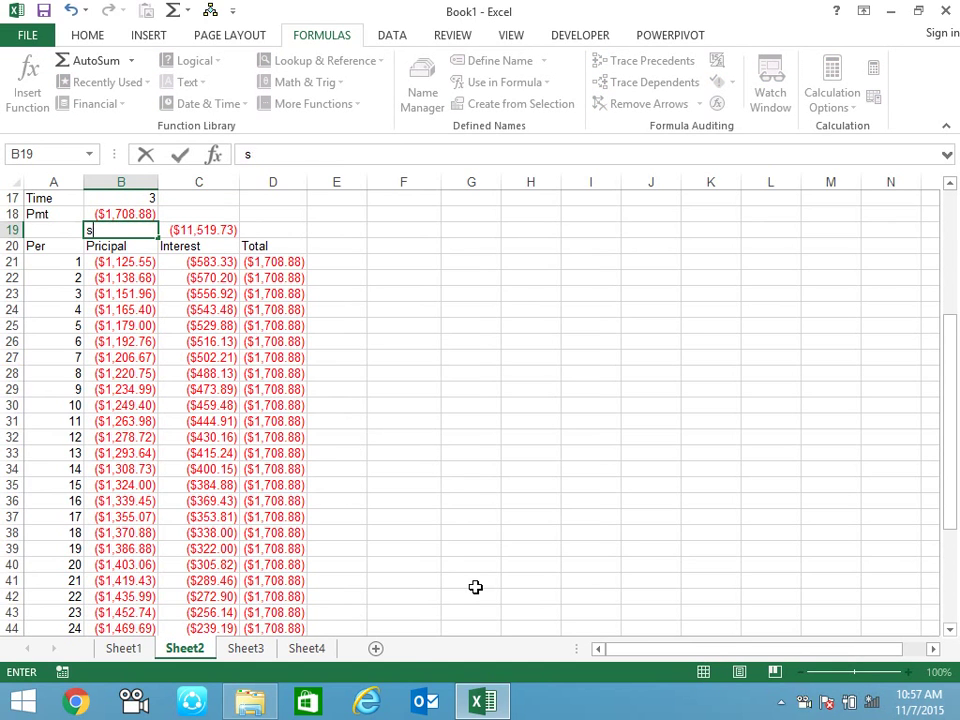
pyautogui.press('BackSpace')
pyautogui.write('=sum')
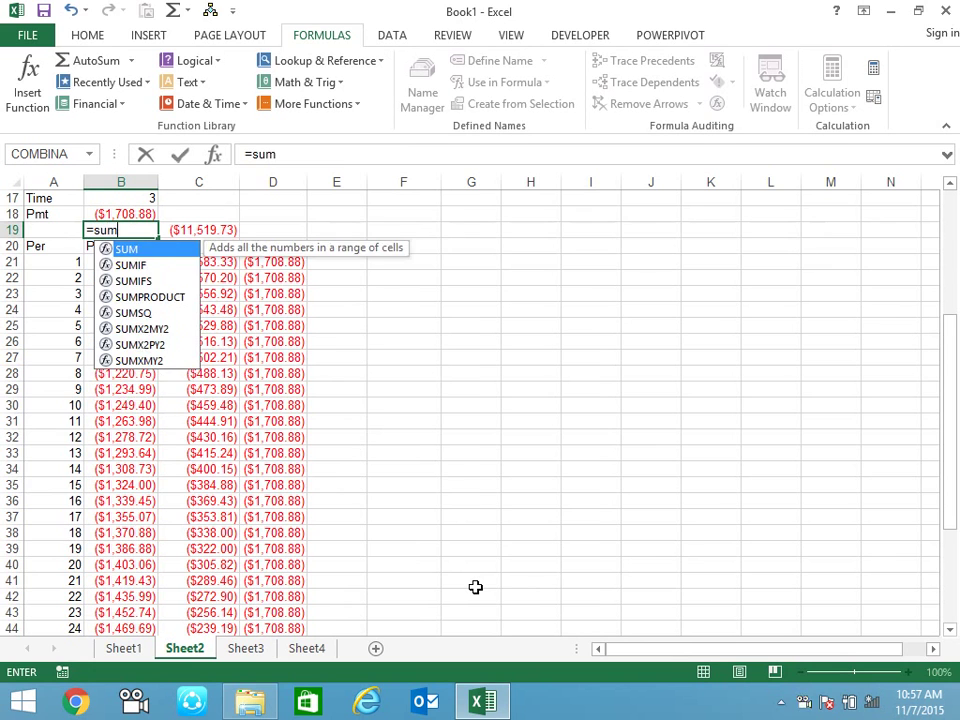
pyautogui.press('Tab')
pyautogui.press('Down')
pyautogui.press('Down')
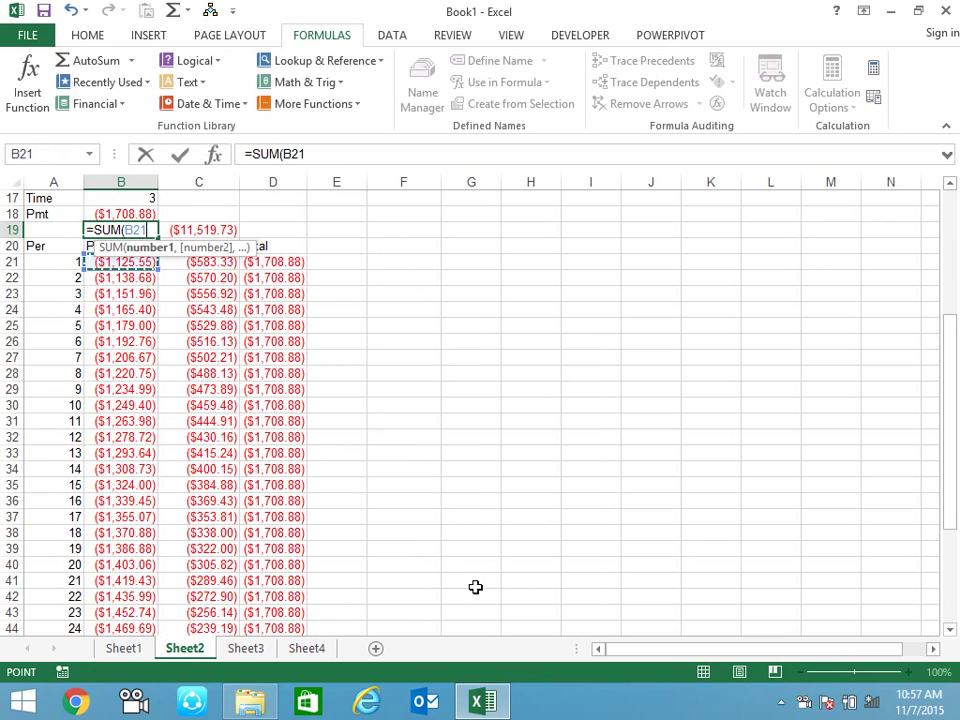
pyautogui.hotkey('ctrl', 'shift', 'Down')
pyautogui.press('Return')
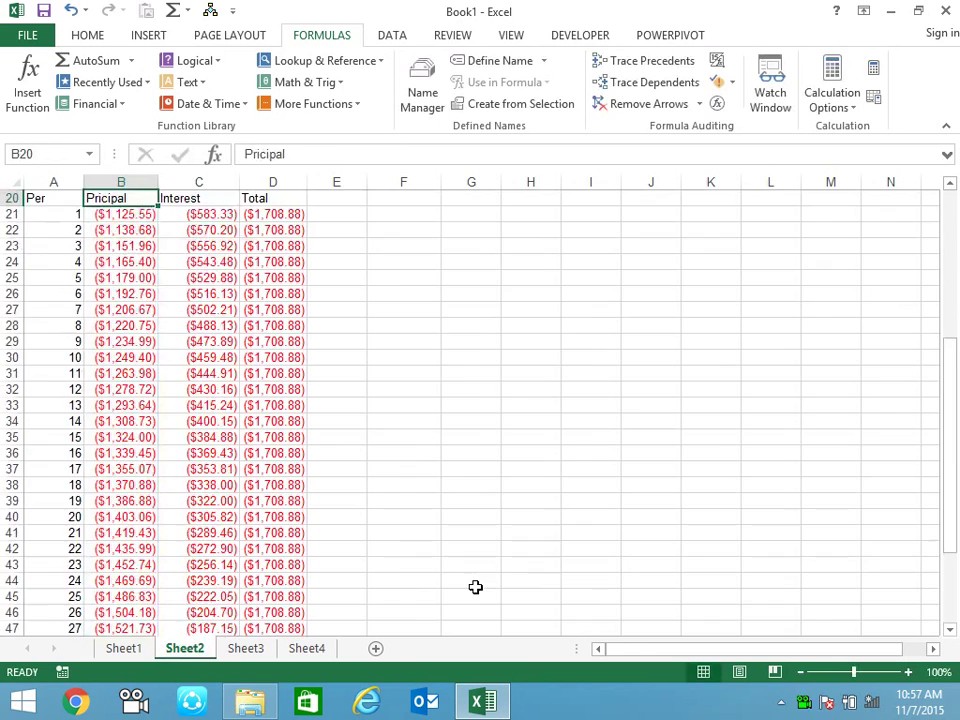
pyautogui.press('Up')
pyautogui.press('Up')
pyautogui.press('Up')
pyautogui.press('Up')
pyautogui.press('Up')
pyautogui.press('Up')
pyautogui.press('Up')
pyautogui.press('Down')
pyautogui.press('Down')
pyautogui.press('Down')
pyautogui.press('Down')
pyautogui.press('Down')
pyautogui.press('Down')
pyautogui.press('Up')
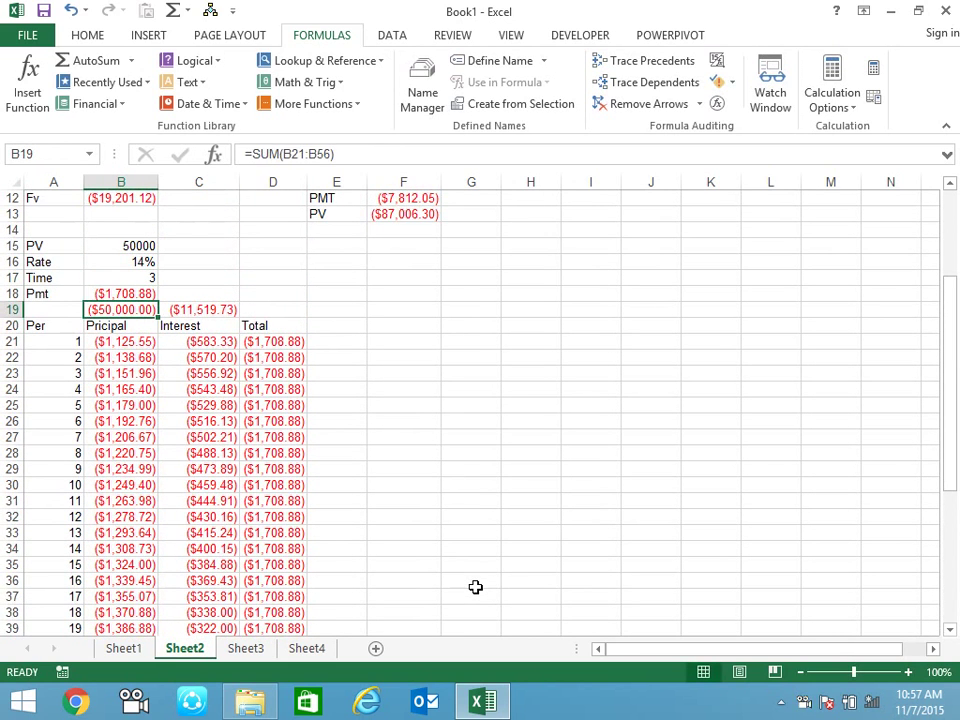
# - Sum B19:C19 in D19 for the ($61,519.73) grand total
pyautogui.press('Right')
pyautogui.press('Right')
pyautogui.hotkey('alt', '=')
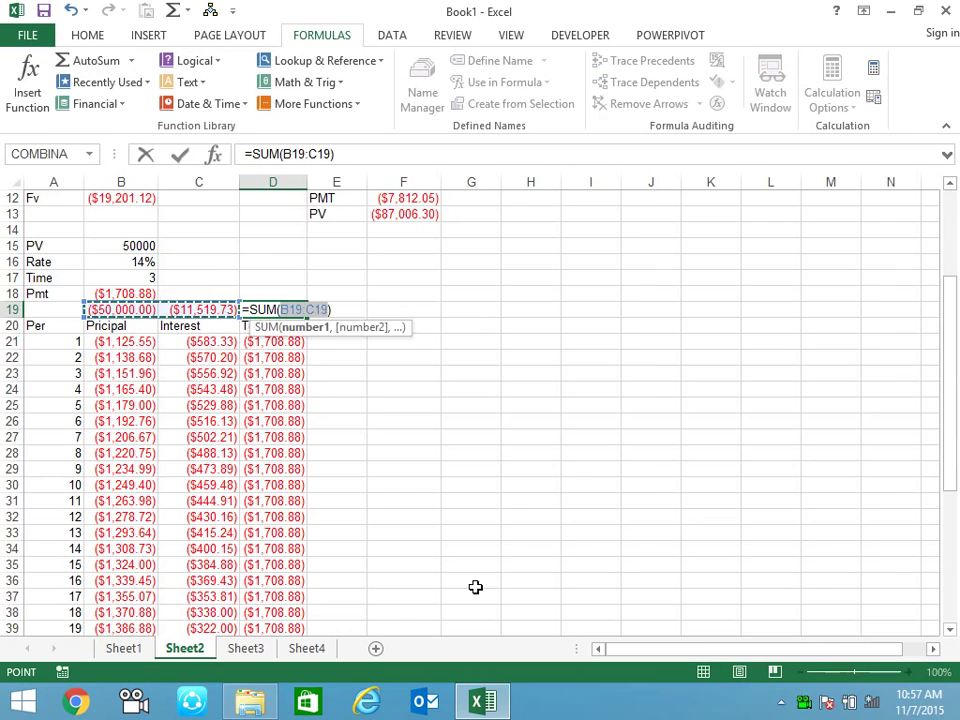
pyautogui.press('Return')
pyautogui.press('Up')
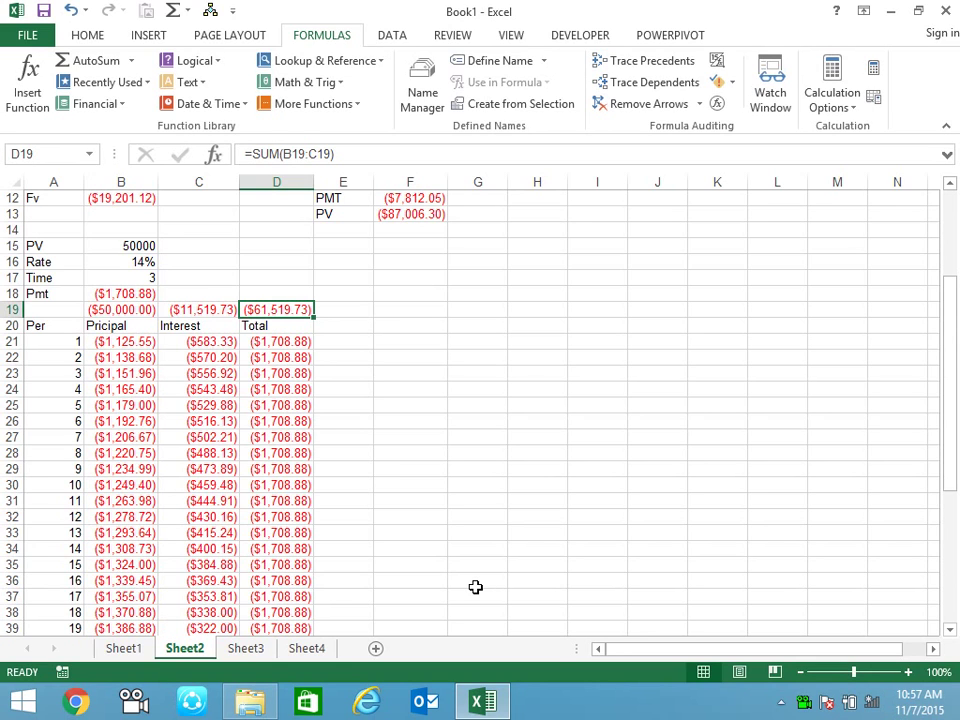
# - Move to cell F19 and widen column F to about 17.86
pyautogui.press('Left')
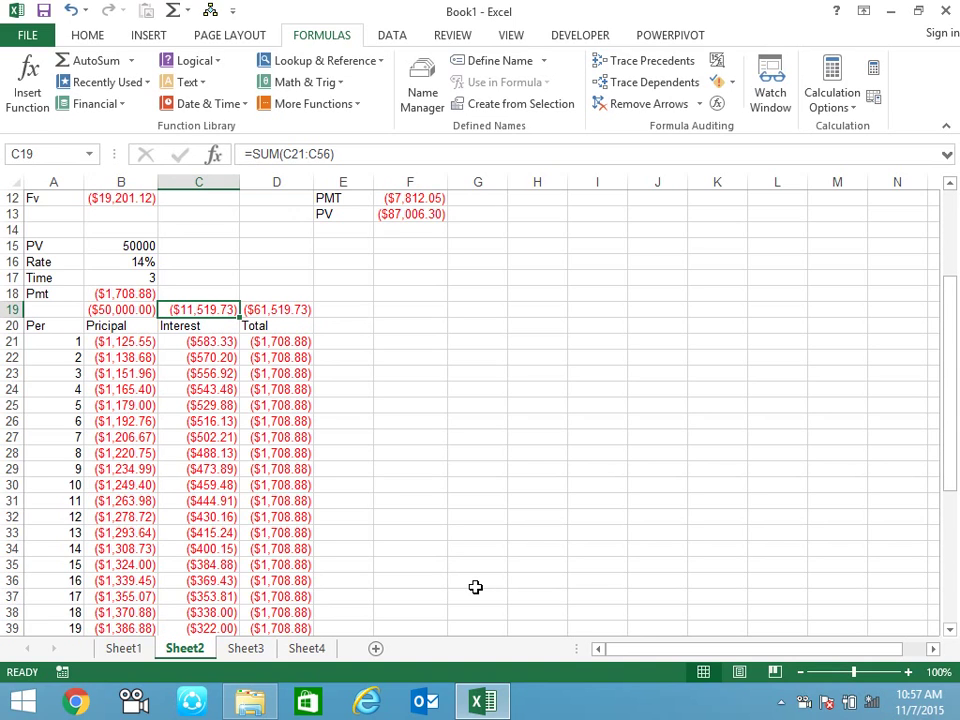
pyautogui.press('Right')
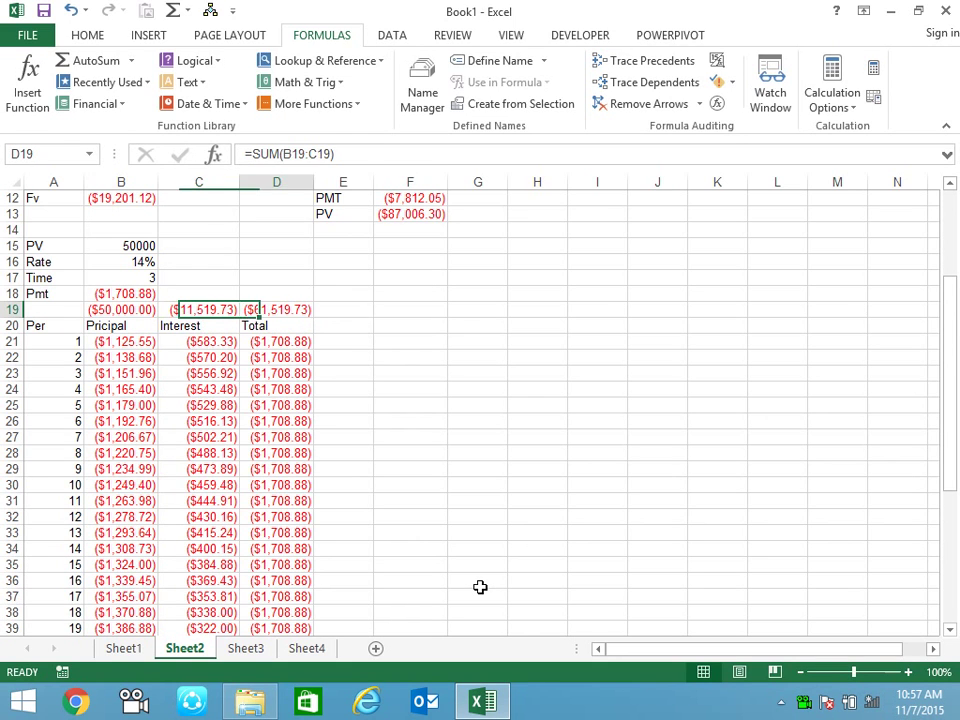
pyautogui.press('Right')
pyautogui.press('Right')
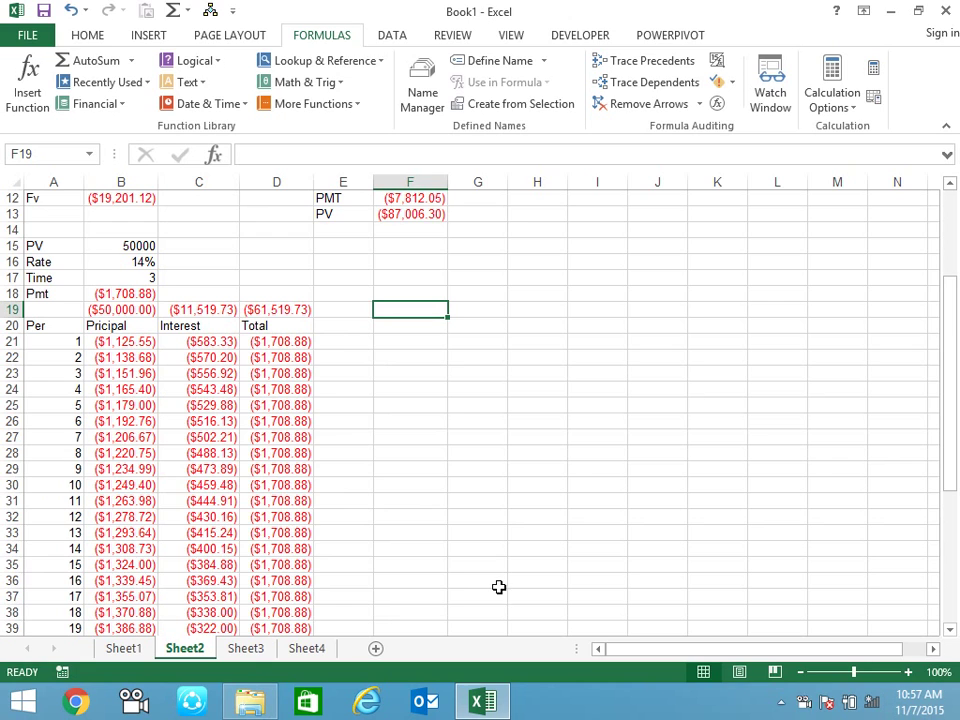
pyautogui.moveTo(447, 182); pyautogui.dragTo(494, 186)
# - Start F19's formula as =SUM(IPMT(
pyautogui.write('=wsum')
pyautogui.press('BackSpace')
pyautogui.press('BackSpace')
pyautogui.press('BackSpace')
pyautogui.press('BackSpace')
pyautogui.write('sum')
pyautogui.press('Tab')
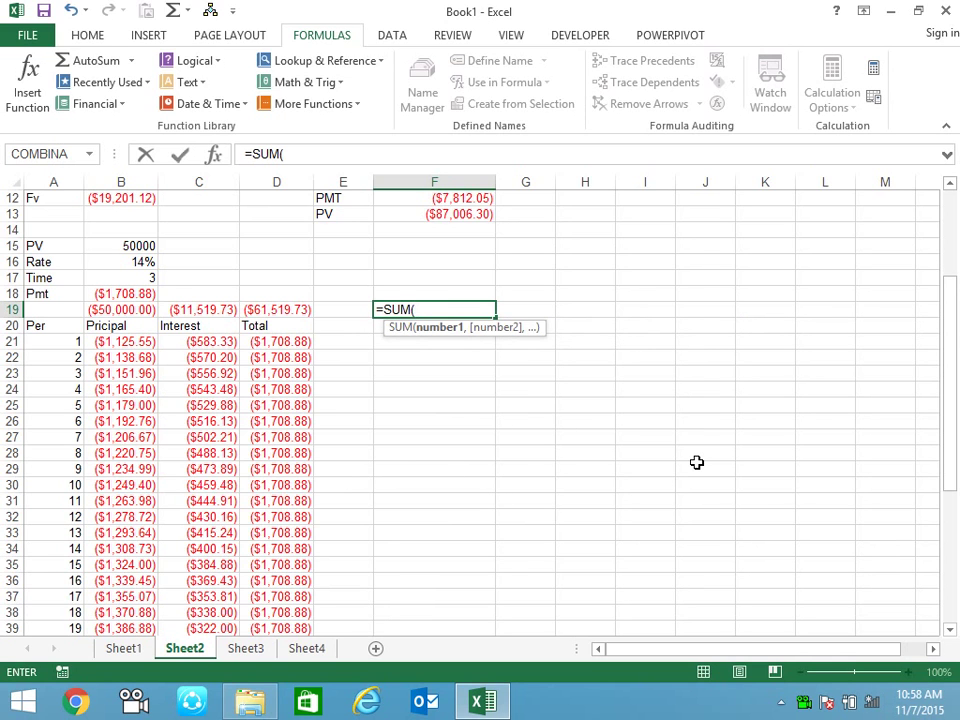
pyautogui.write('ip')
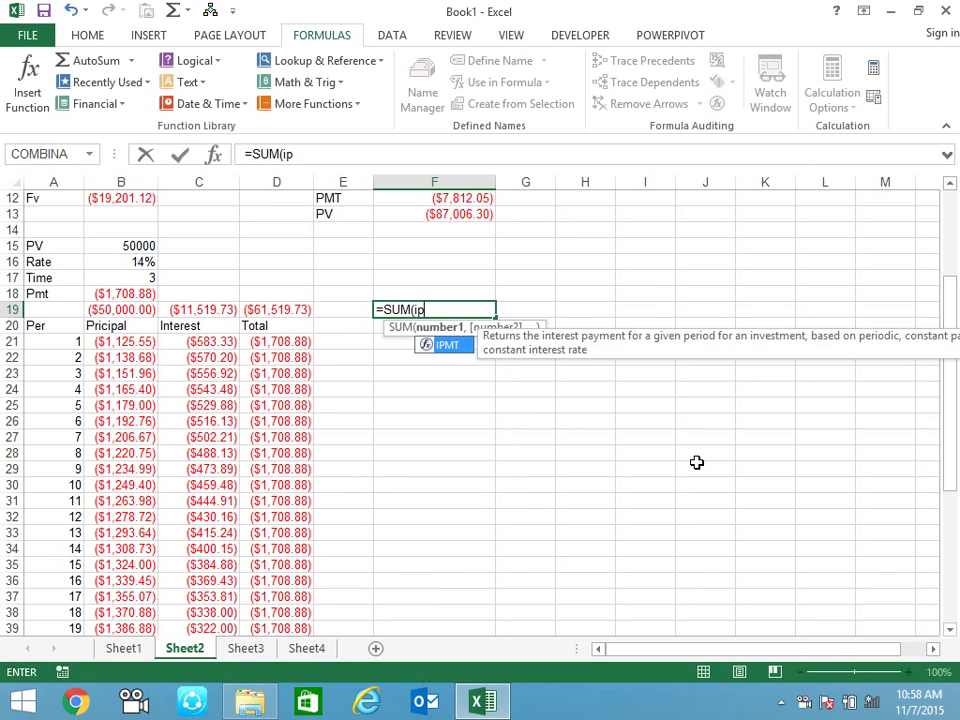
pyautogui.press('Tab')
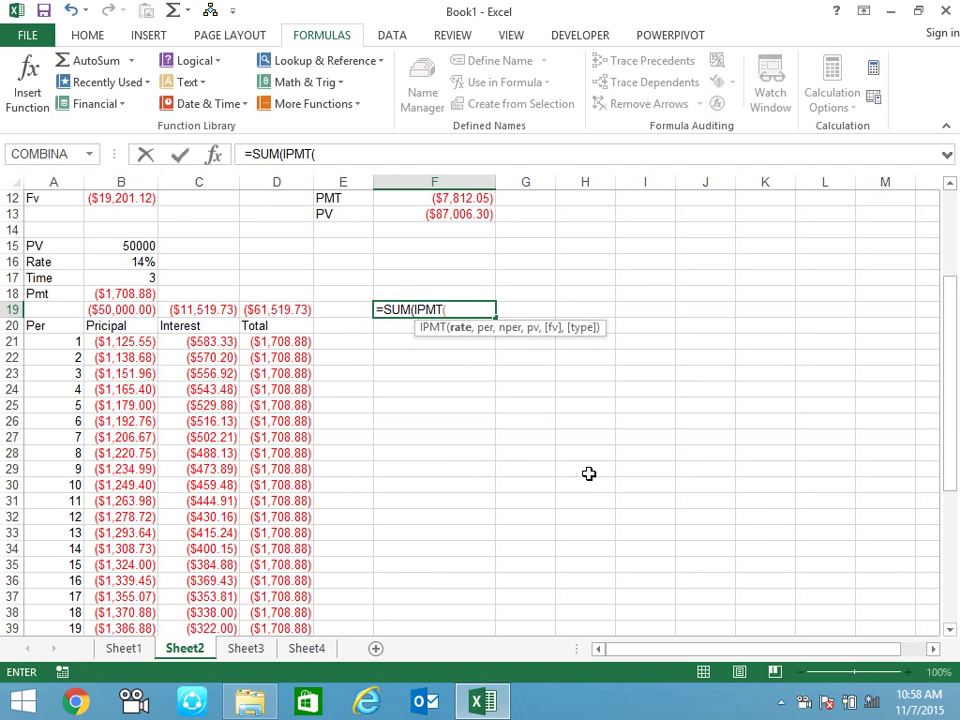
# - Complete the IPMT arguments B16/12, ROW(1:60), B17*12 and B15, and commit the formula
pyautogui.click(150, 261)
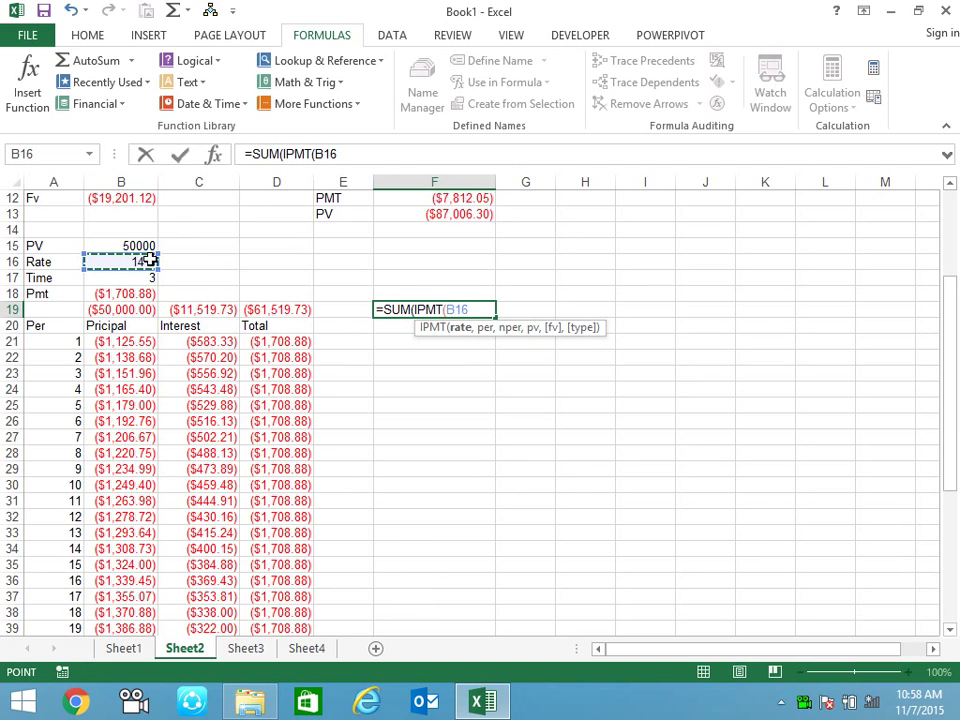
pyautogui.write('/12,')
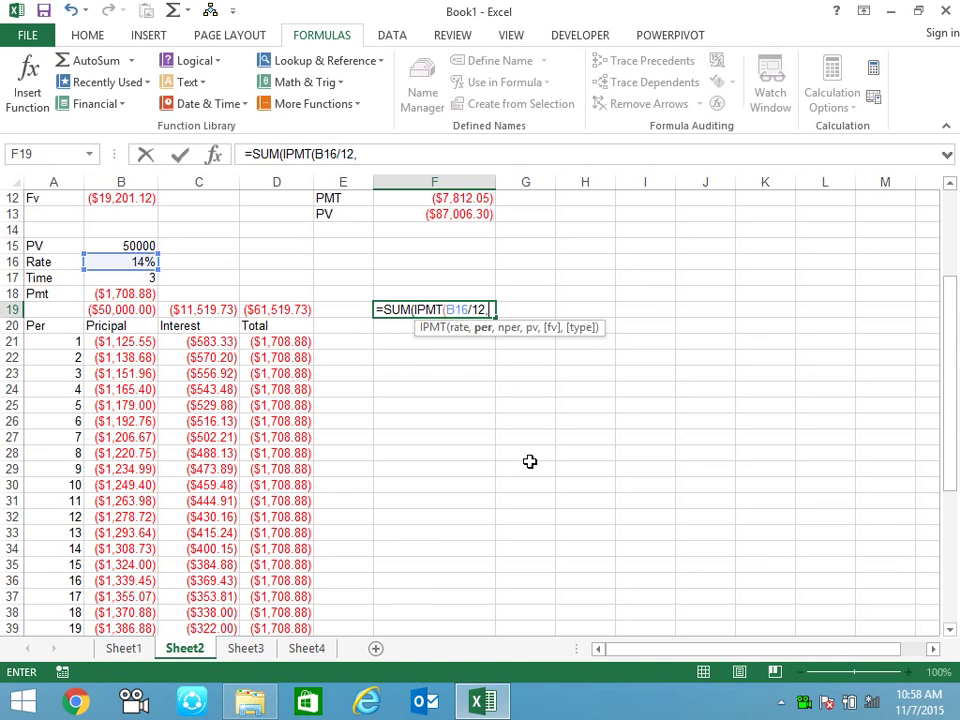
pyautogui.write('row')
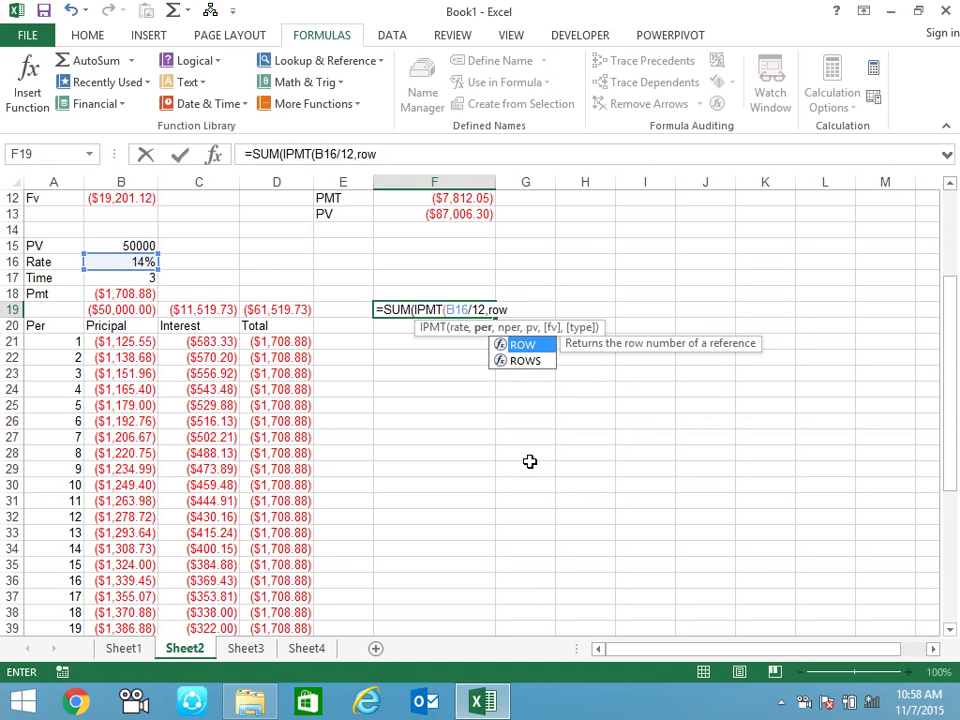
pyautogui.write('(1:')
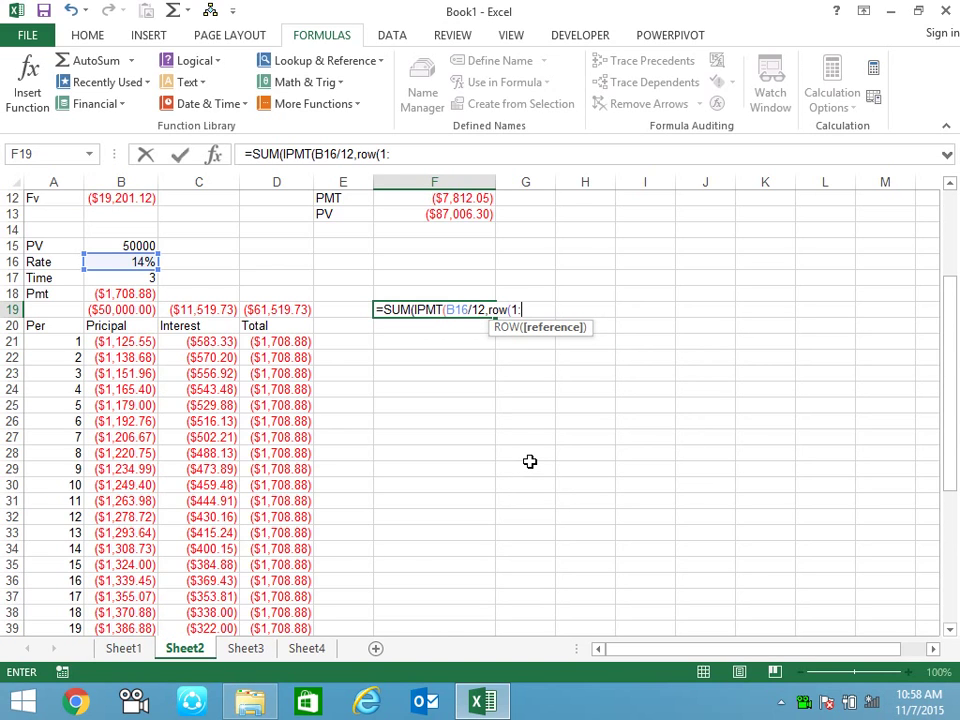
pyautogui.write('60)')
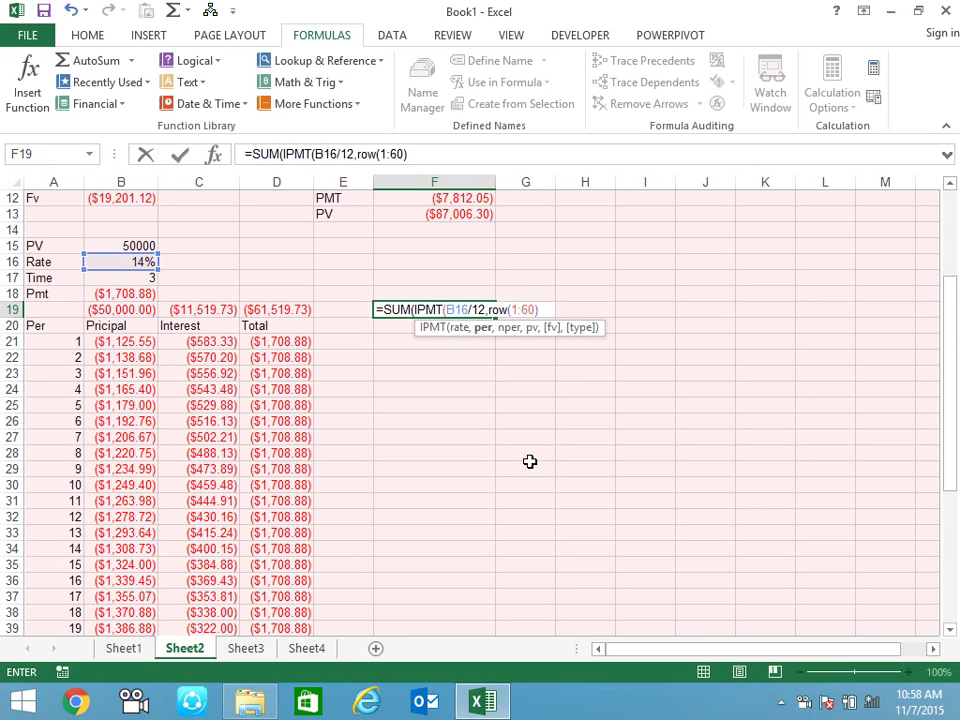
pyautogui.write(',')
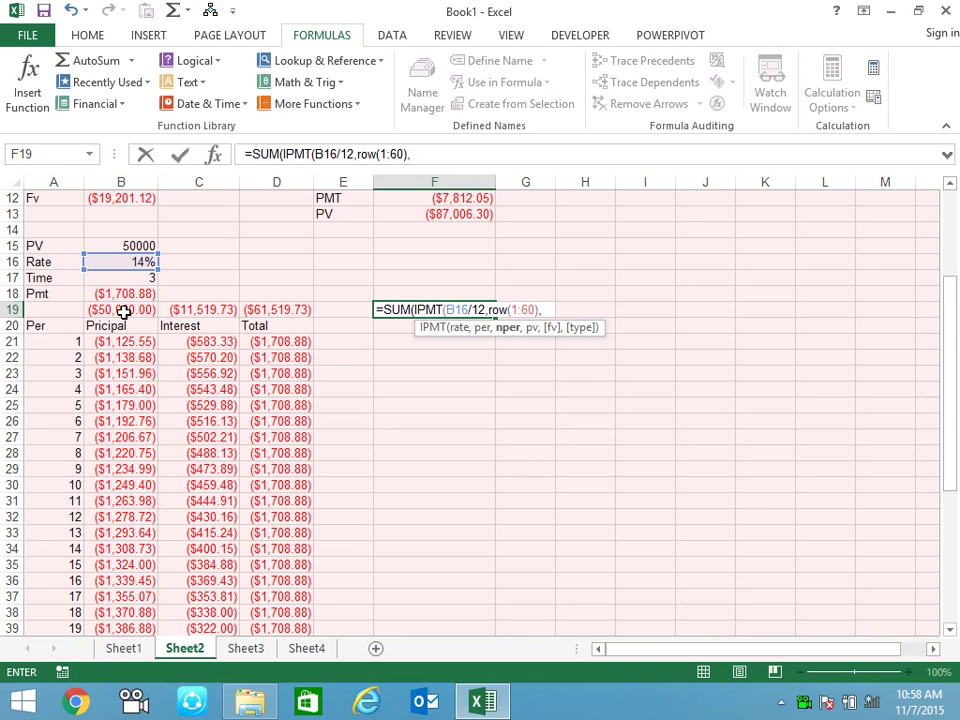
pyautogui.click(131, 276)
pyautogui.write('*12,')
pyautogui.click(147, 245)
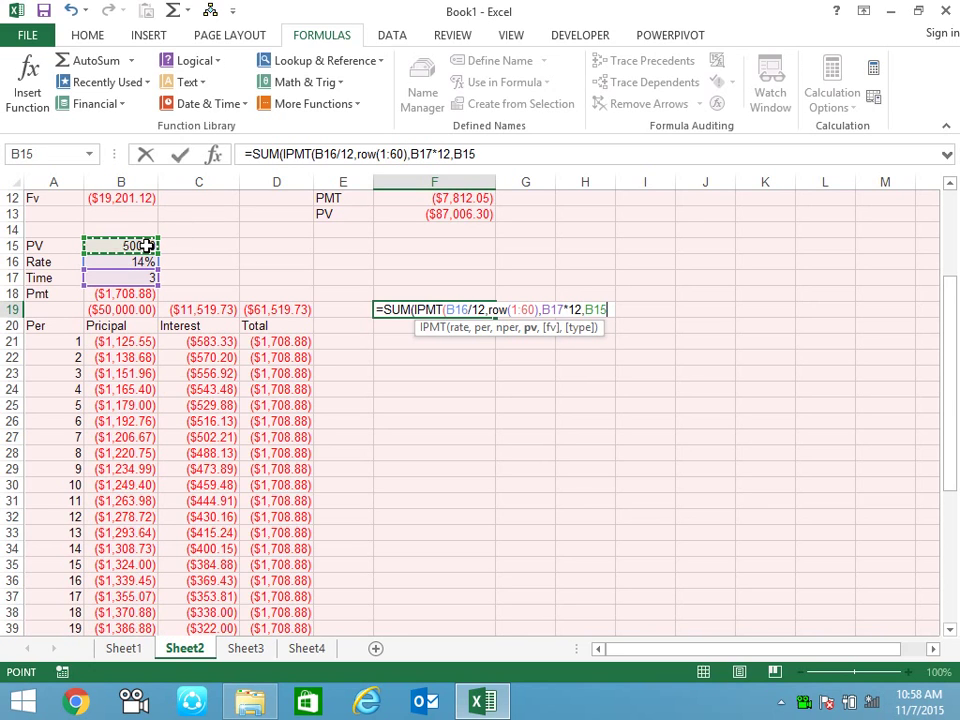
pyautogui.write(')')
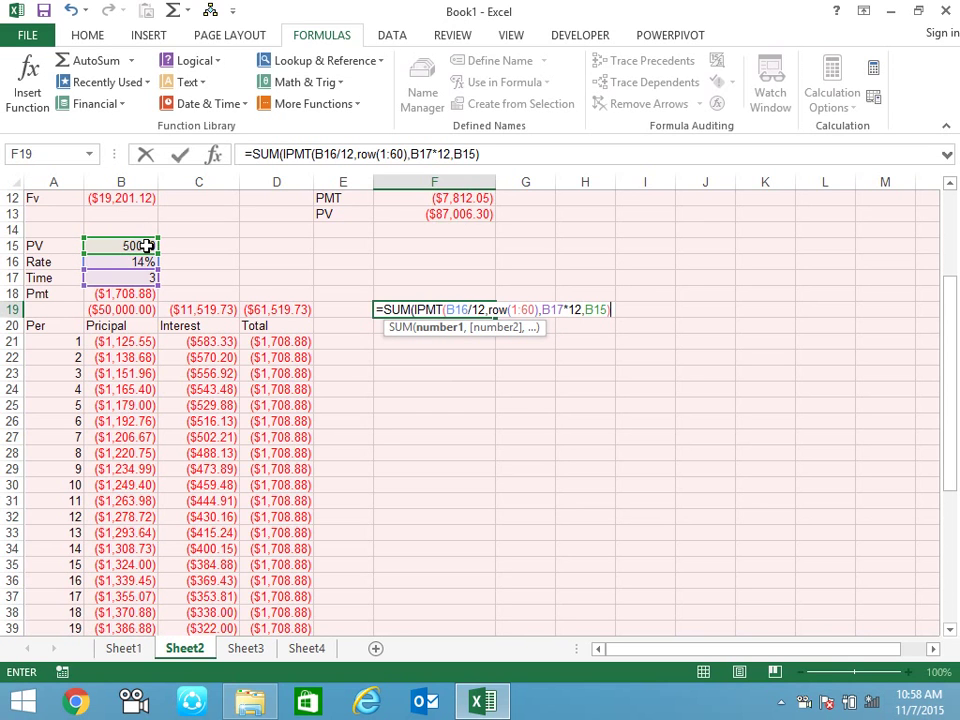
pyautogui.press('Return')
pyautogui.press('Return')
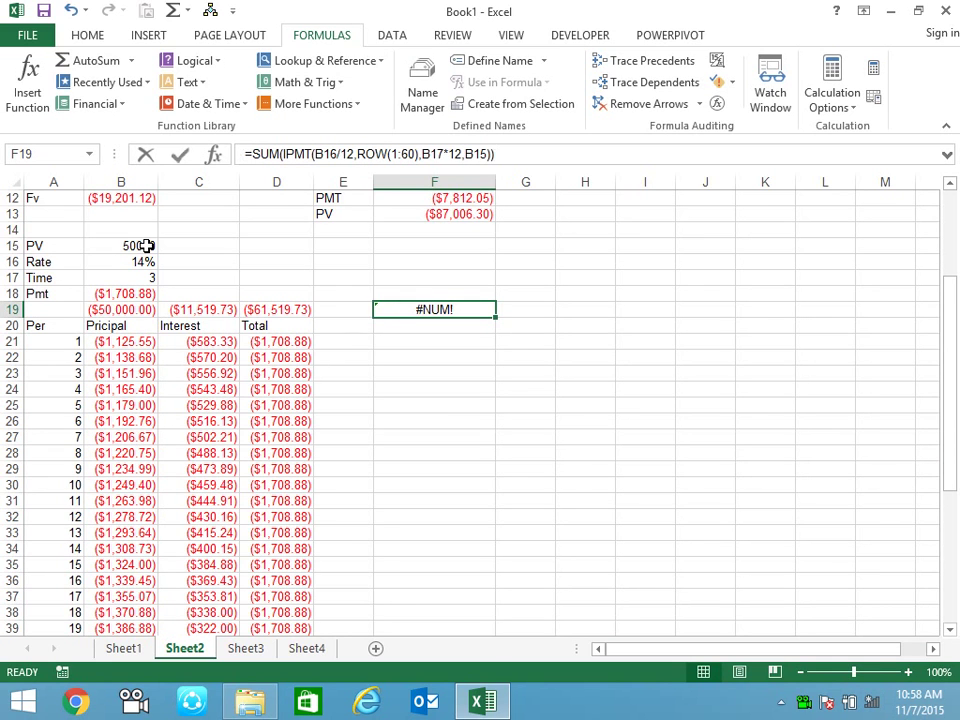
# - Add 0 as the future value after B15 and enter F19 as an array formula
pyautogui.press('F2')
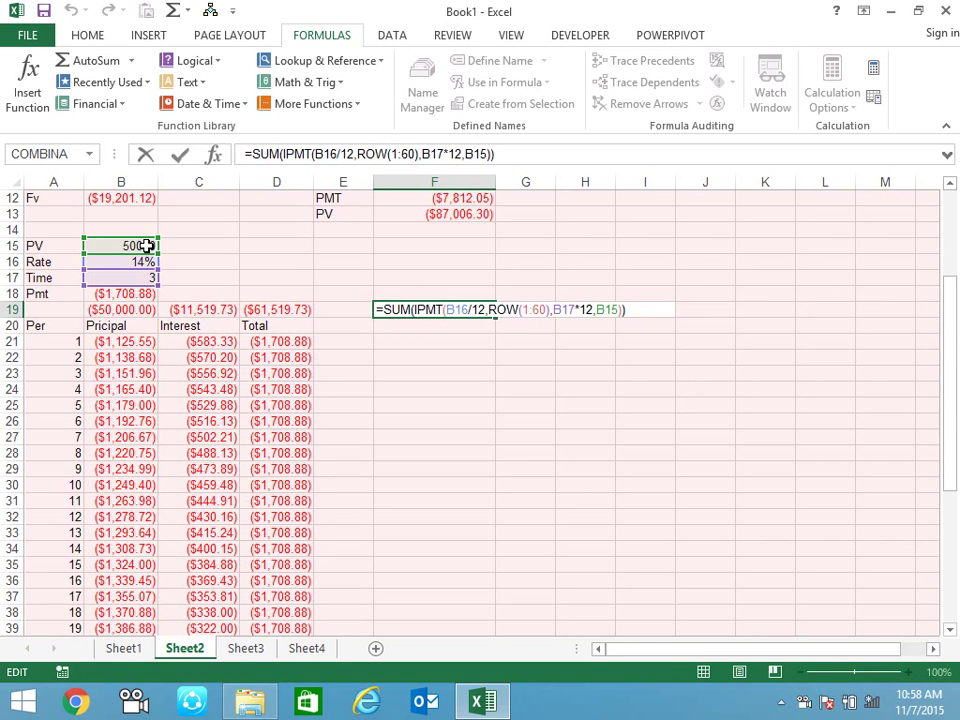
pyautogui.hotkey('ctrl', 'shift', 'Return')
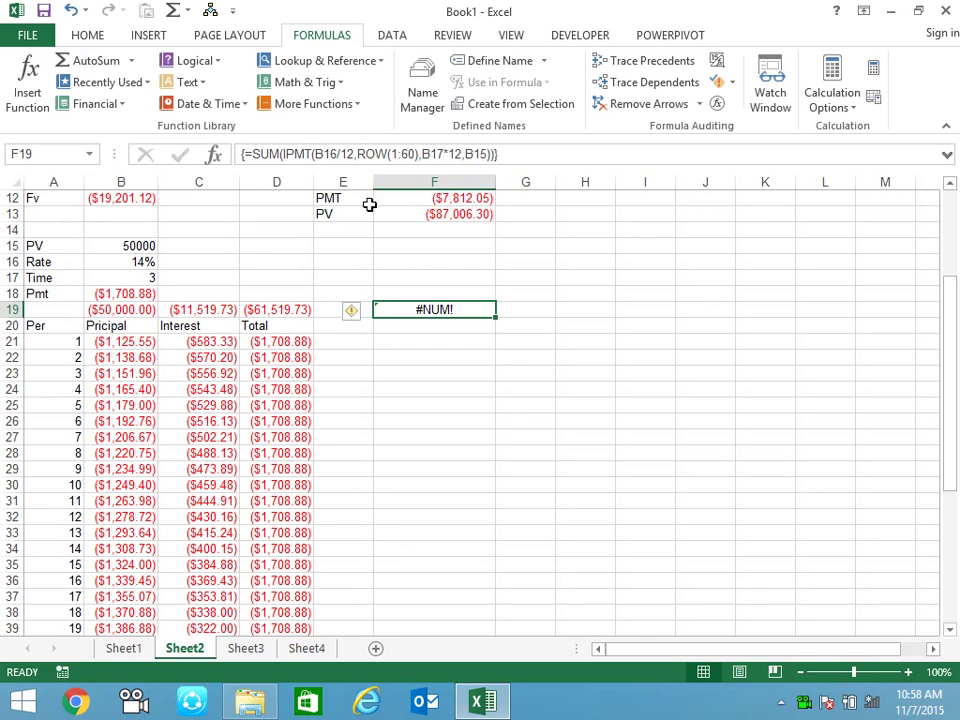
pyautogui.doubleClick(407, 309)
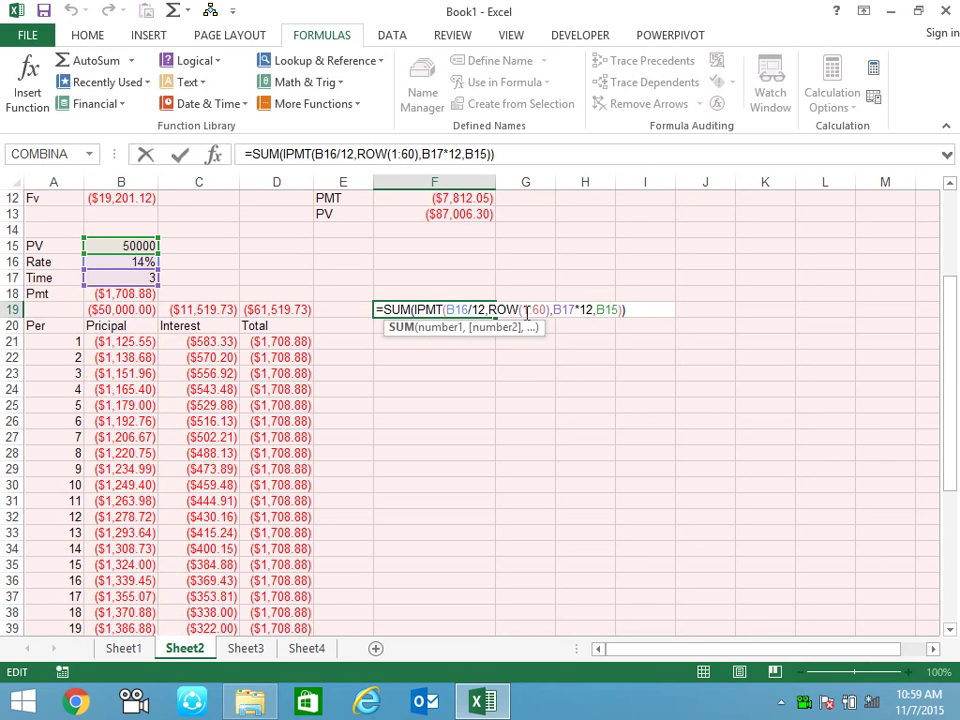
pyautogui.click(471, 310)
pyautogui.click(613, 310)
pyautogui.click(581, 310)
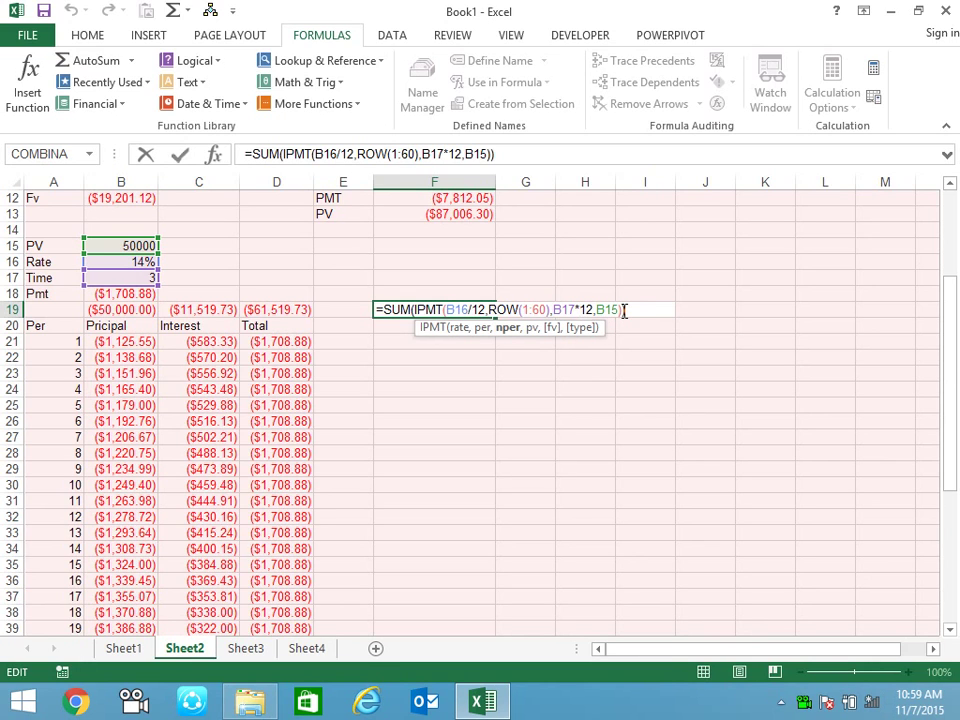
pyautogui.click(624, 311)
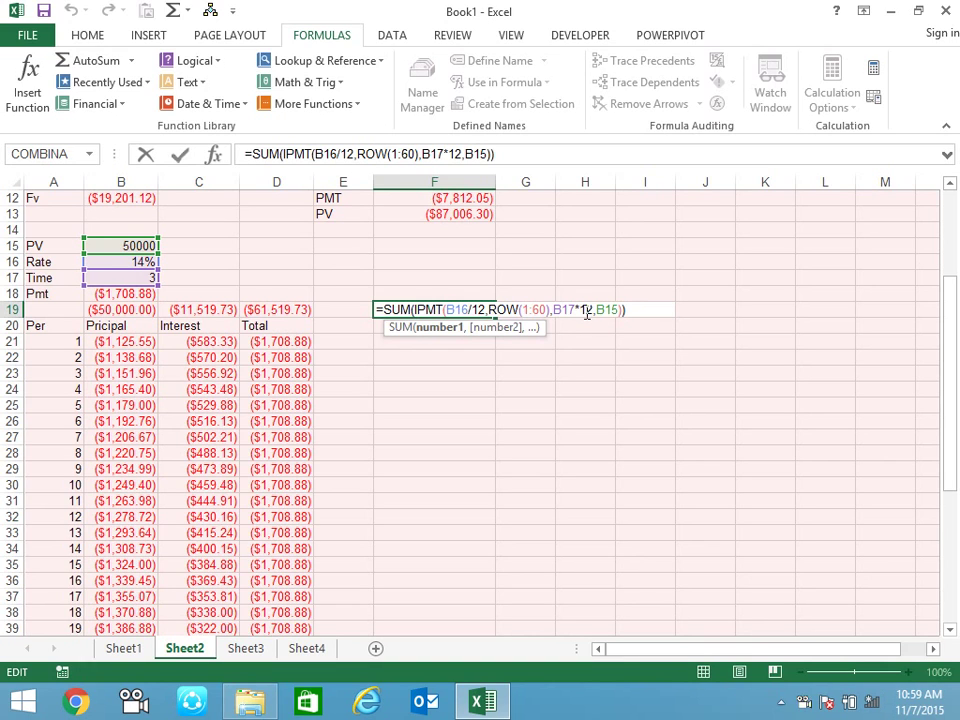
pyautogui.click(587, 311)
pyautogui.click(607, 309)
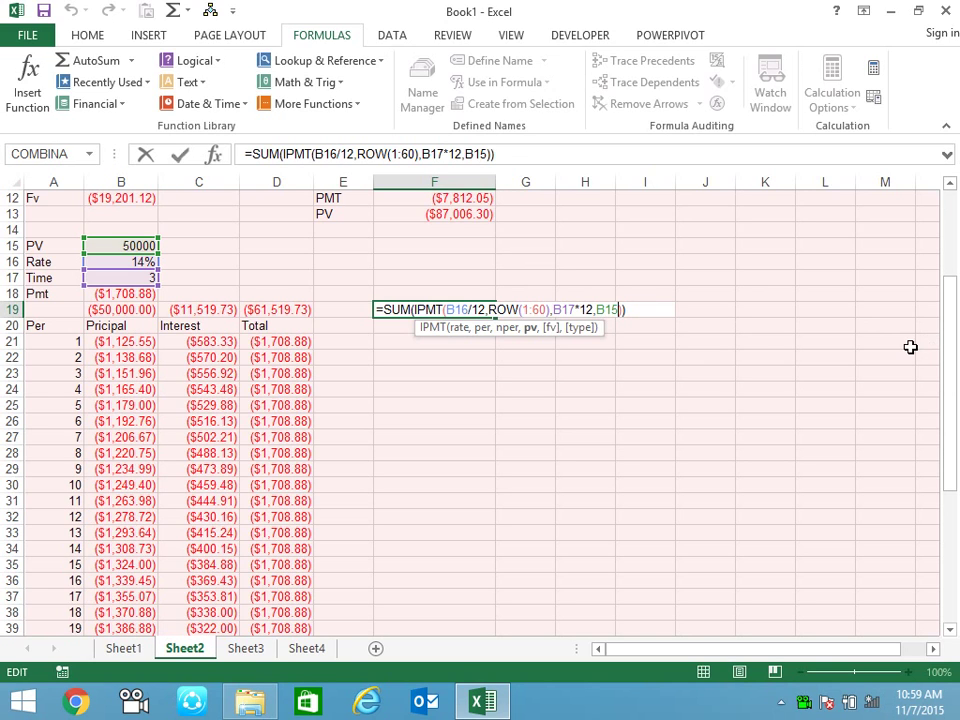
pyautogui.write(',0')
pyautogui.hotkey('ctrl', 'shift', 'Return')
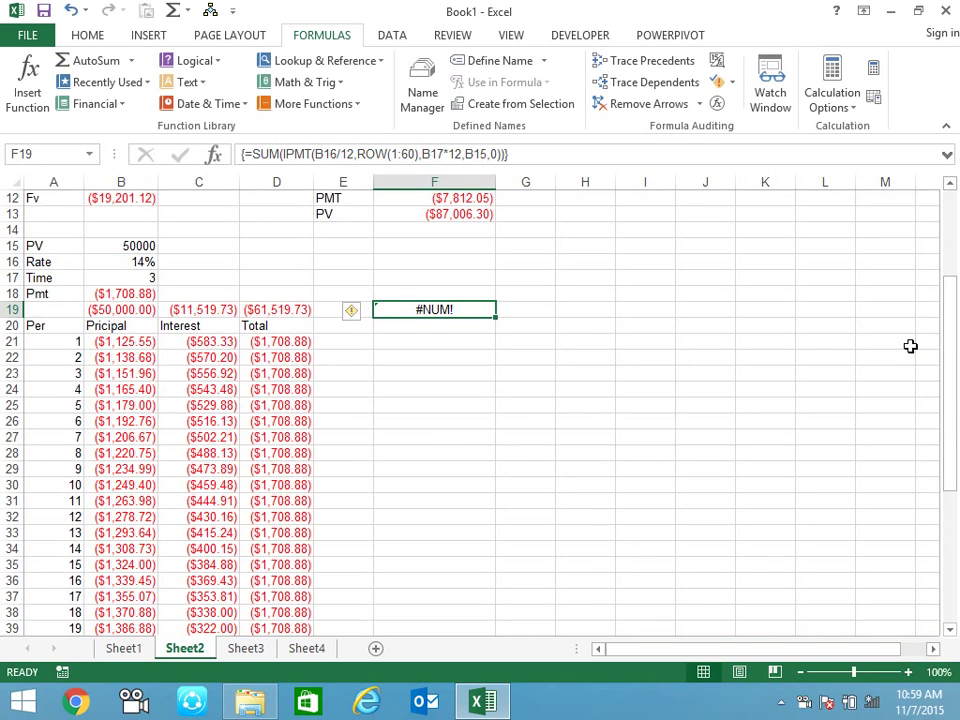
# - Change F19's period argument from ROW(1:60) to COLUMN(1:60) and array-enter it
pyautogui.press('F2')
pyautogui.press('Left')
pyautogui.press('Left')
pyautogui.press('Left')
pyautogui.press('Left')
pyautogui.press('Left')
pyautogui.press('Left')
pyautogui.press('Left')
pyautogui.press('Left')
pyautogui.press('Left')
pyautogui.press('Left')
pyautogui.press('Left')
pyautogui.press('BackSpace')
pyautogui.press('BackSpace')
pyautogui.press('BackSpace')
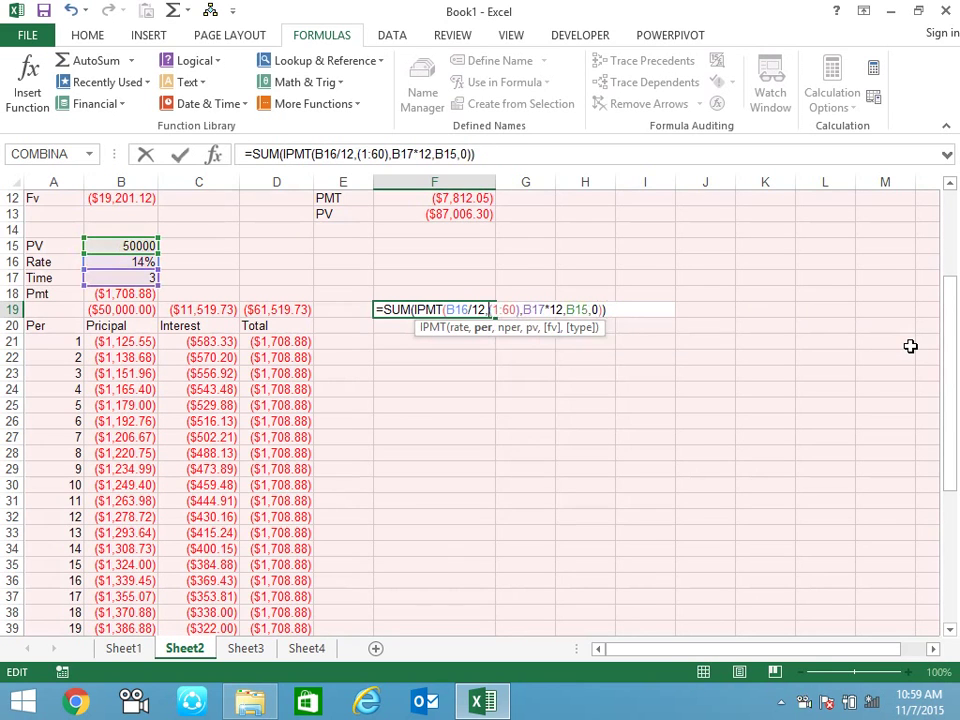
pyautogui.write('colo')
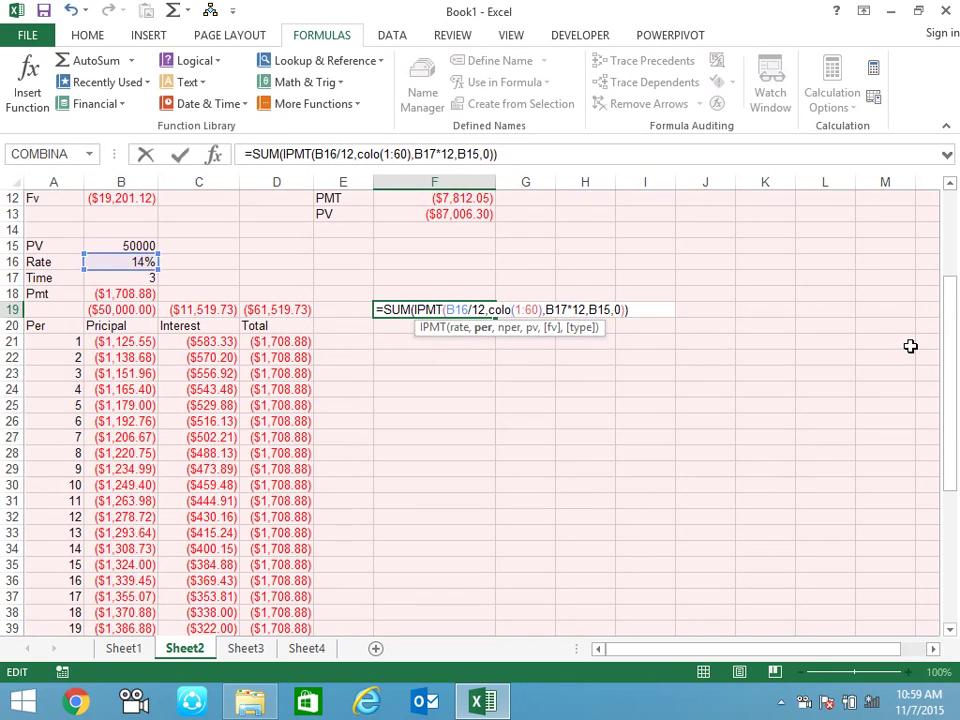
pyautogui.press('BackSpace')
pyautogui.press('Tab')
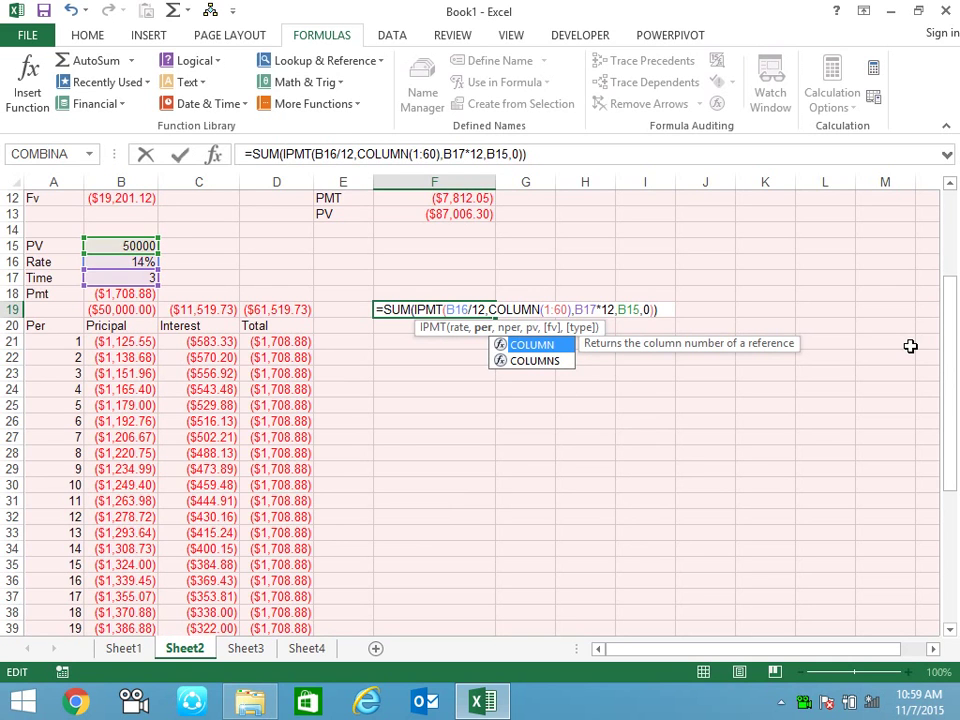
pyautogui.hotkey('ctrl', 'shift', 'Return')
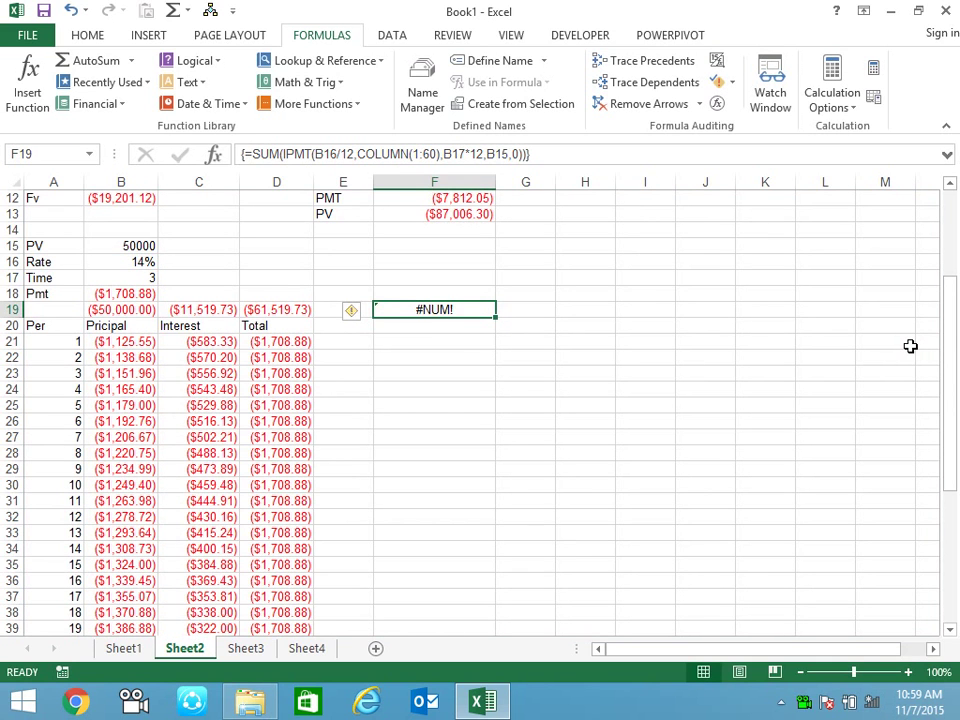
pyautogui.press('Left')
pyautogui.press('Left')
pyautogui.press('Left')
# - Copy the IPMT expression from C21's formula, leaving out the equals sign
pyautogui.press('Down')
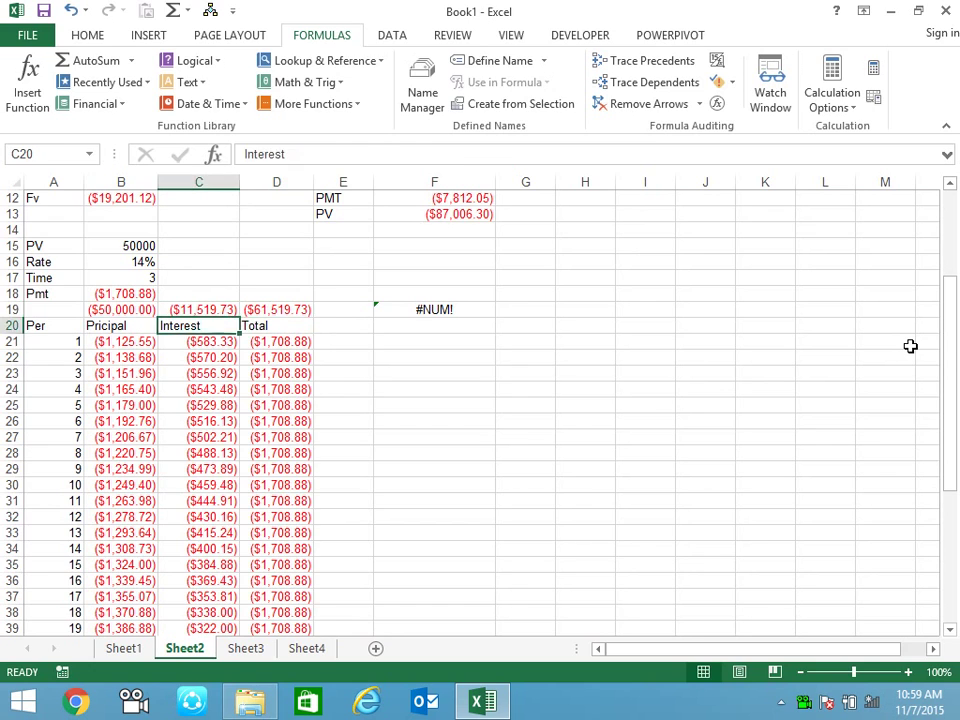
pyautogui.press('Down')
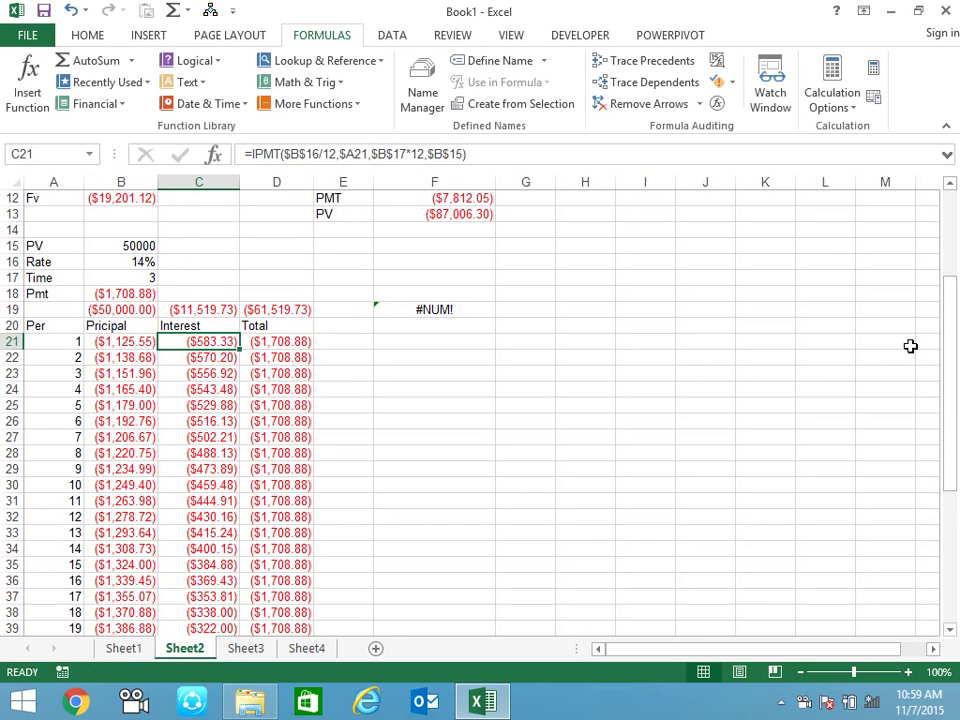
pyautogui.press('F2')
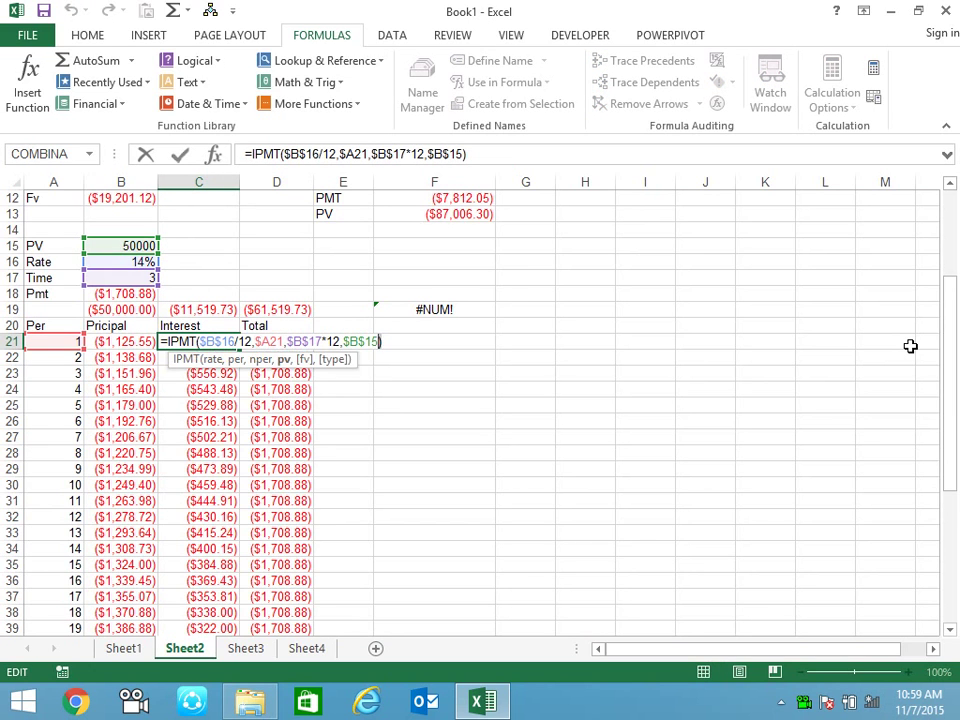
pyautogui.hotkey('shift', 'Left')
pyautogui.hotkey('shift', 'Left')
pyautogui.hotkey('shift', 'Left')
pyautogui.hotkey('shift', 'Left')
pyautogui.hotkey('shift', 'Left')
pyautogui.hotkey('shift', 'Left')
pyautogui.hotkey('shift', 'Left')
pyautogui.hotkey('shift', 'Left')
pyautogui.hotkey('shift', 'Left')
pyautogui.hotkey('shift', 'Left')
pyautogui.hotkey('shift', 'Left')
pyautogui.hotkey('shift', 'Left')
pyautogui.hotkey('ctrl', 'c')
pyautogui.hotkey('shift', 'Right')
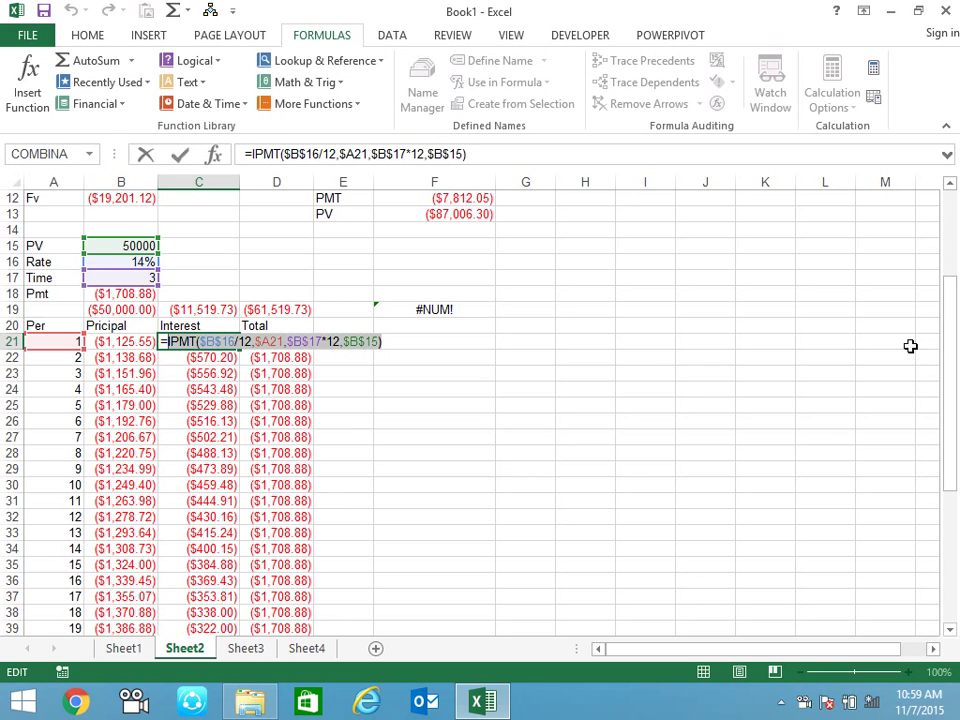
pyautogui.press('Escape')
pyautogui.press('Up')
pyautogui.press('Up')
# - Reopen F19's formula and select its IPMT arguments for replacement
pyautogui.press('Right')
pyautogui.press('Right')
pyautogui.press('Right')
pyautogui.press('Right')
pyautogui.press('Left')
pyautogui.press('F2')
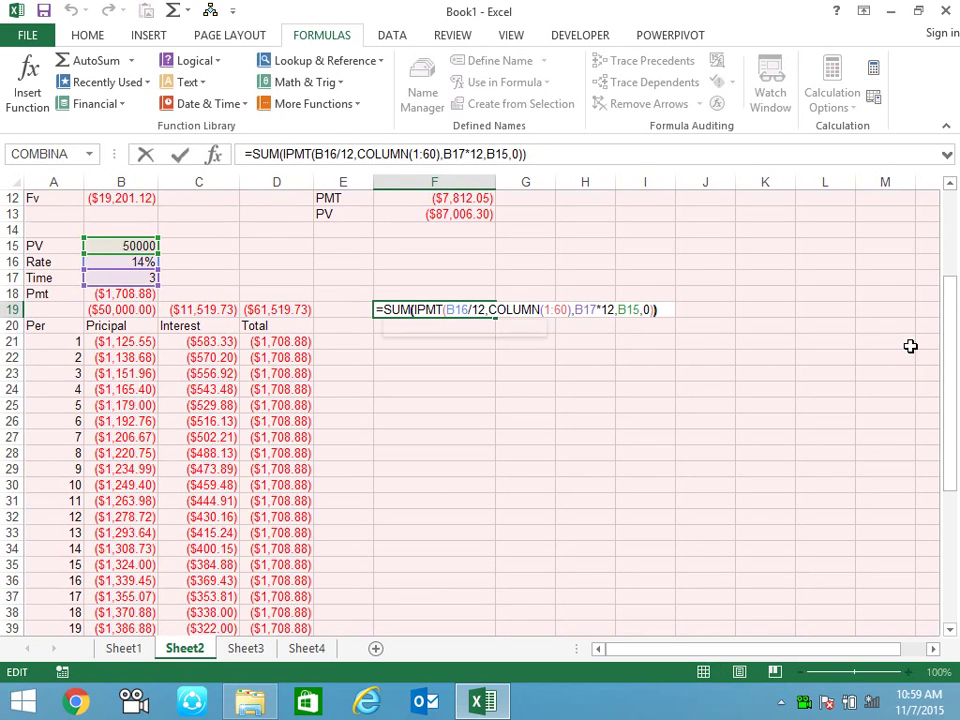
pyautogui.press('Left')
pyautogui.press('Left')
pyautogui.hotkey('ctrl', 'shift', 'Left')
pyautogui.hotkey('ctrl', 'shift', 'Left')
pyautogui.hotkey('ctrl', 'shift', 'Left')
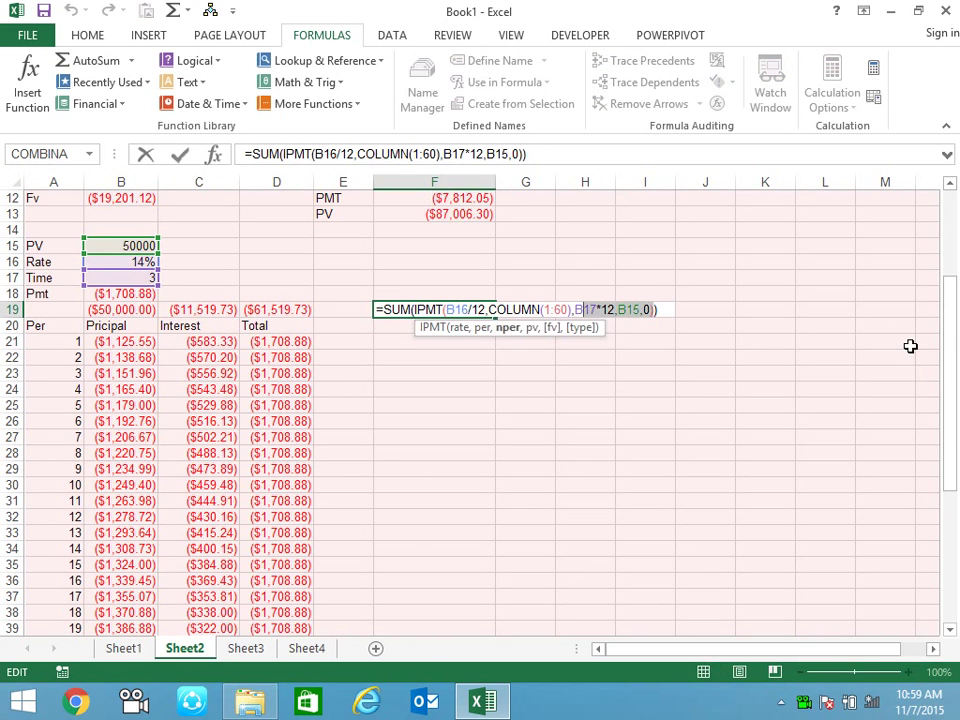
pyautogui.hotkey('ctrl', 'shift', 'Left')
pyautogui.hotkey('ctrl', 'shift', 'Left')
pyautogui.hotkey('ctrl', 'shift', 'Left')
pyautogui.hotkey('ctrl', 'shift', 'Left')
pyautogui.hotkey('ctrl', 'shift', 'Left')
pyautogui.hotkey('ctrl', 'shift', 'Left')
pyautogui.hotkey('ctrl', 'shift', 'Left')
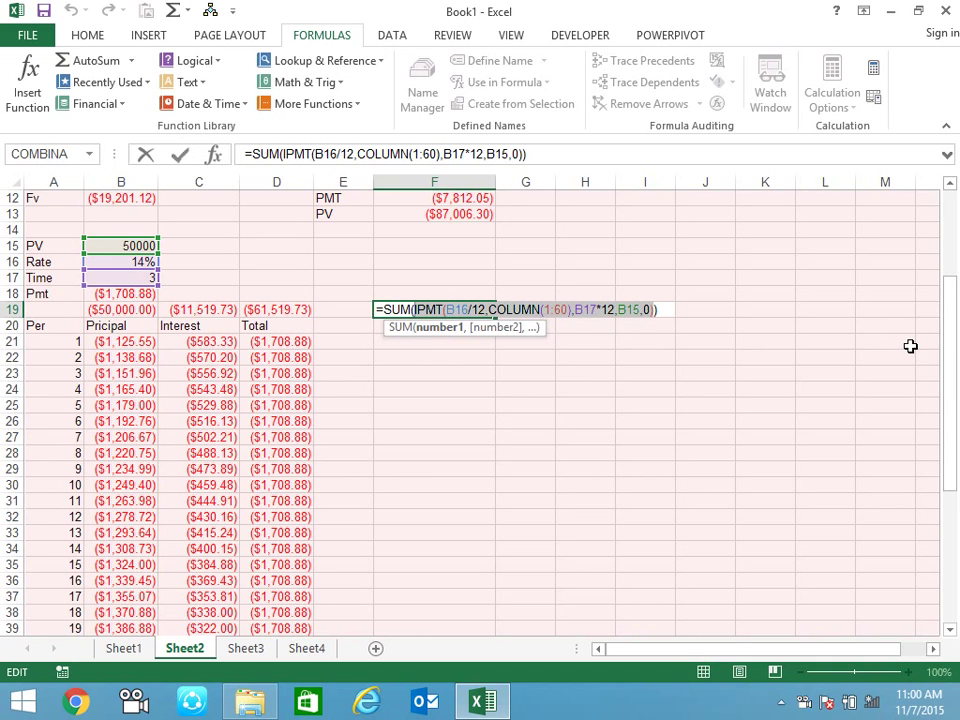
# - Paste C21's IPMT arguments into F19, swap $A21 for ROW(1:36), and array-enter it
pyautogui.hotkey('ctrl', 'v')
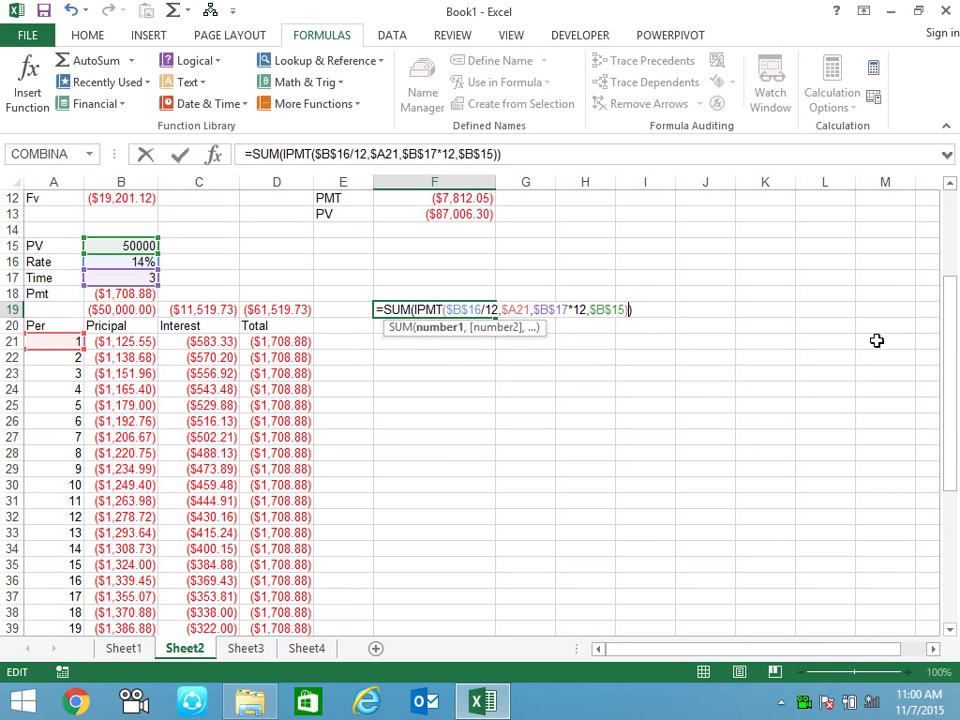
pyautogui.moveTo(530, 309); pyautogui.dragTo(498, 309)
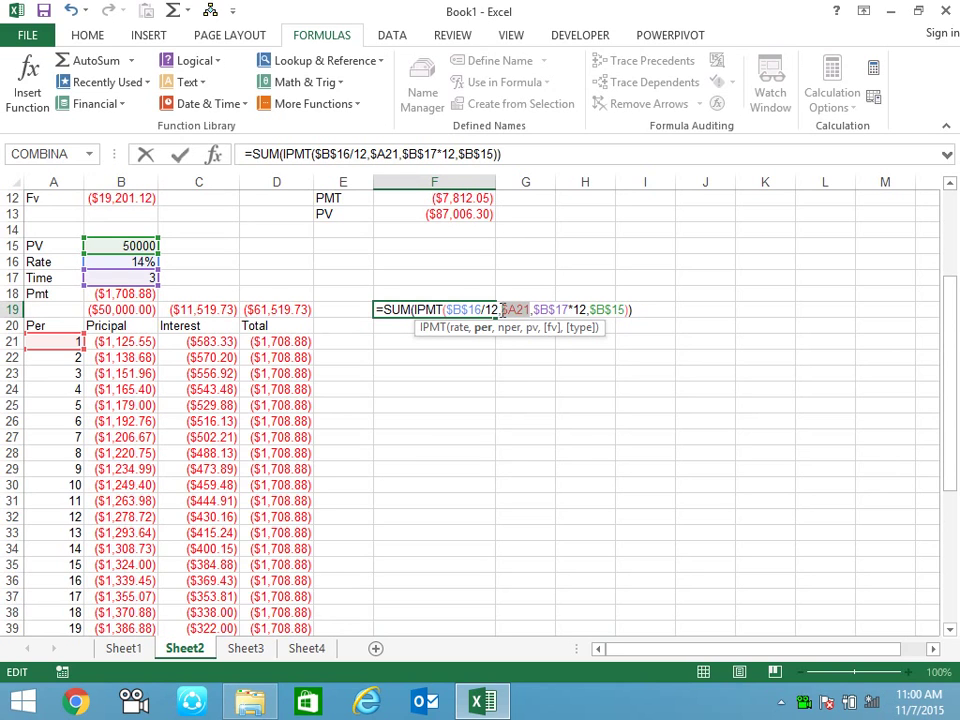
pyautogui.write('row(')
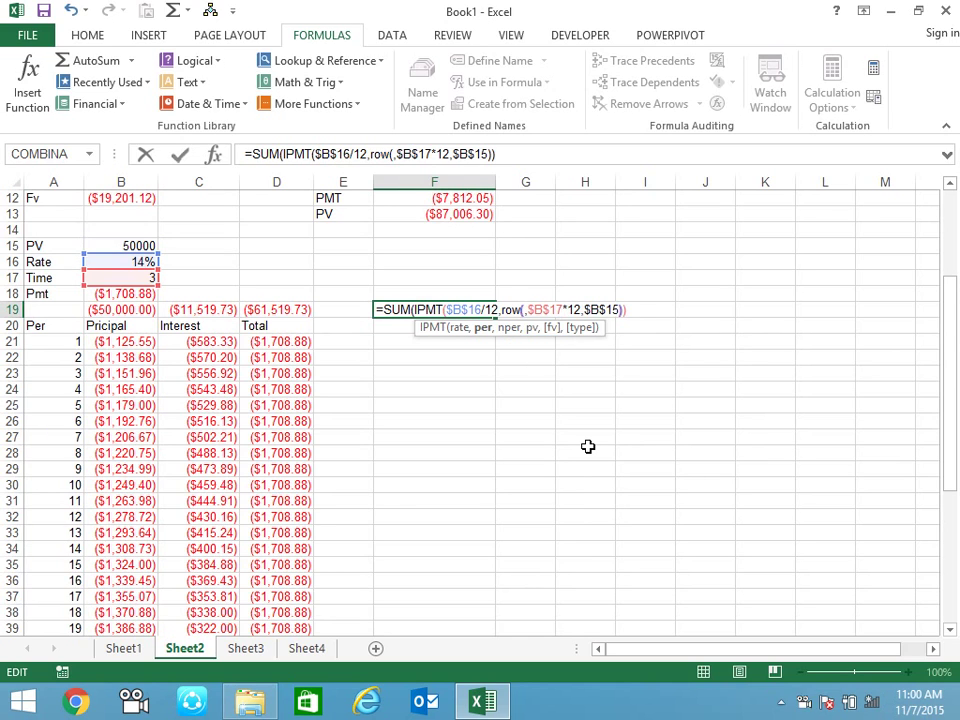
pyautogui.write('1:')
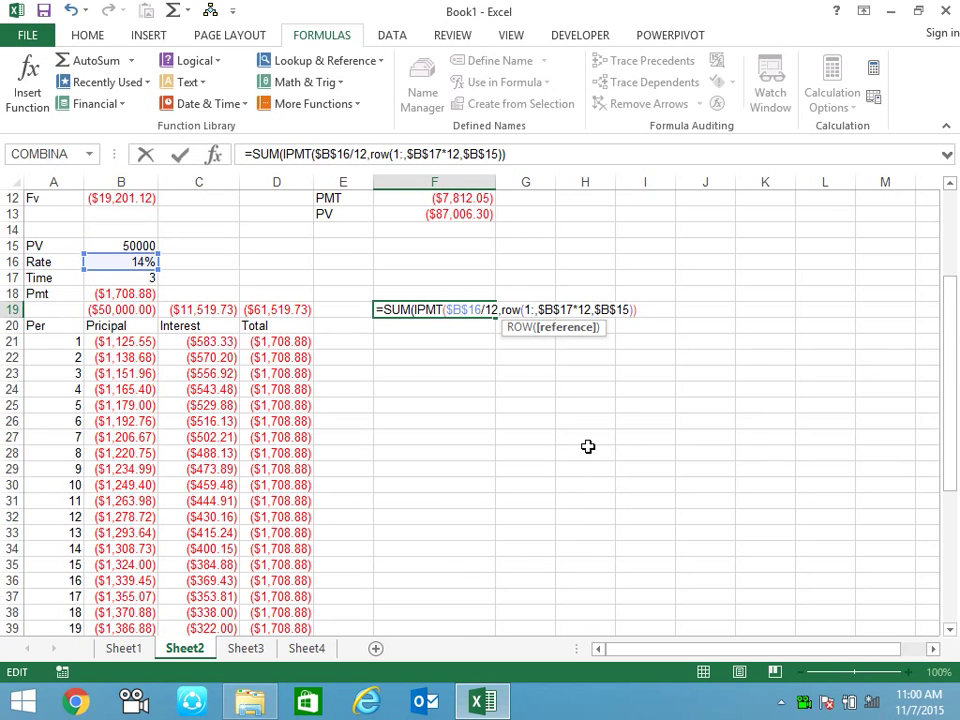
pyautogui.write('36')
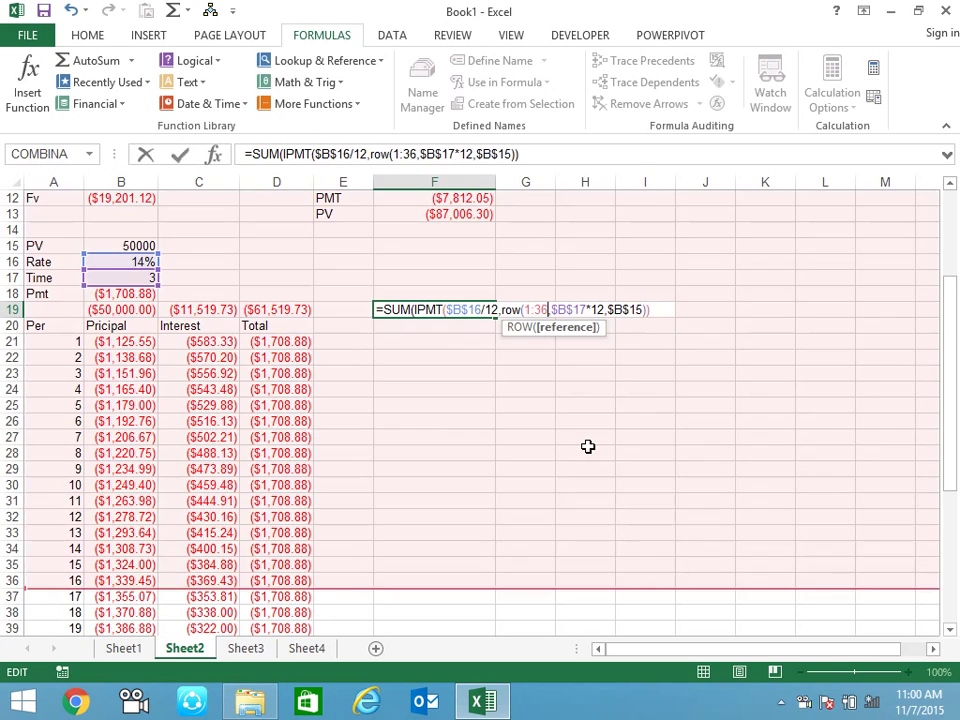
pyautogui.write(')')
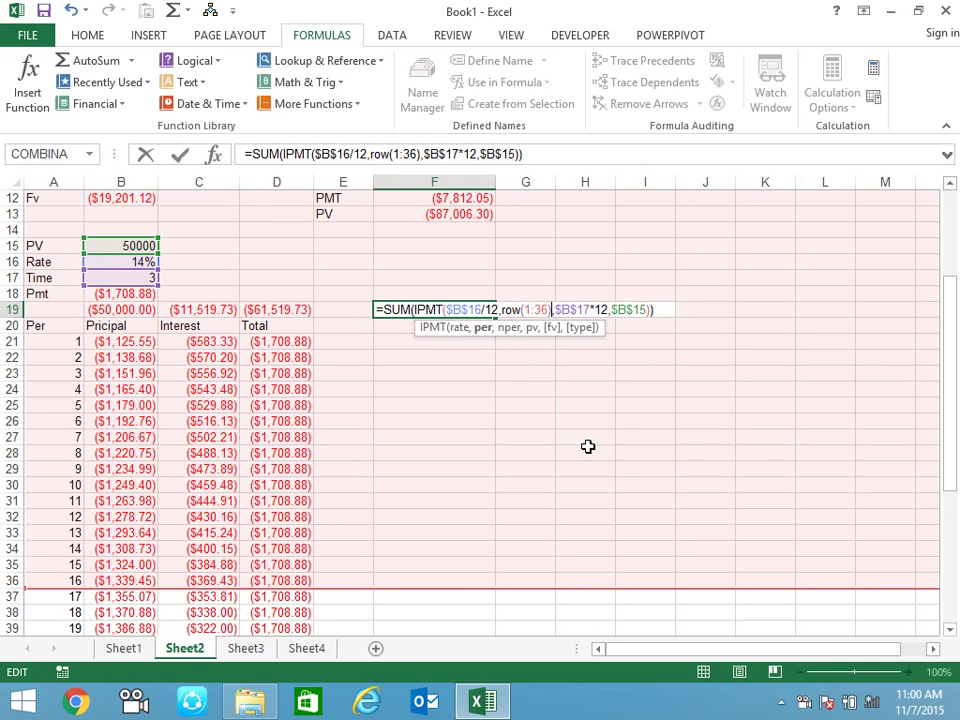
pyautogui.hotkey('ctrl', 'shift', 'Return')
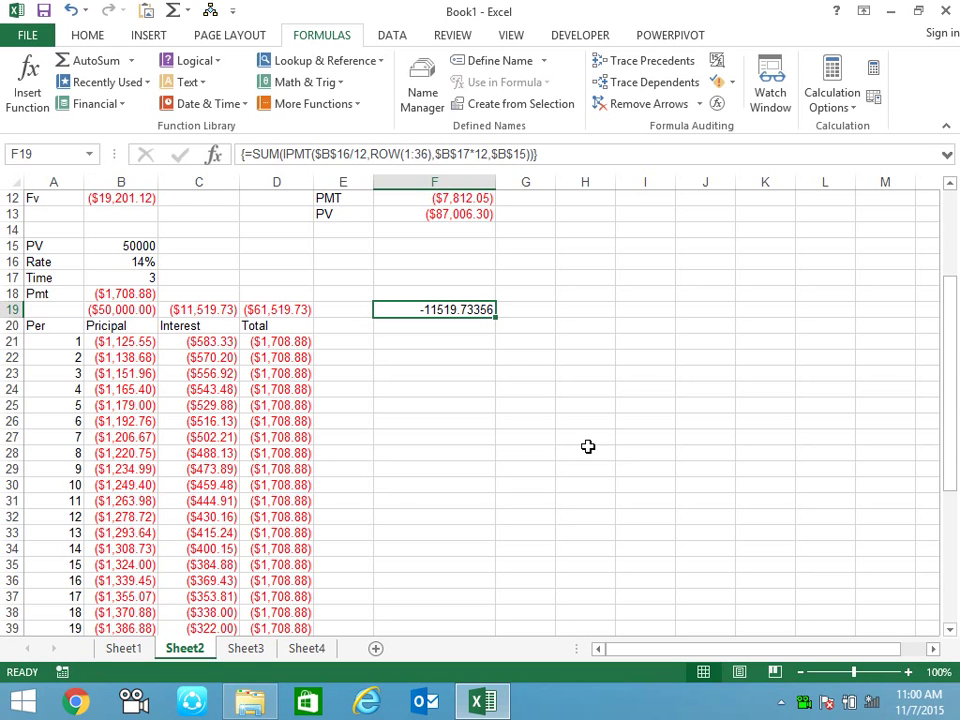
pyautogui.click(716, 106)
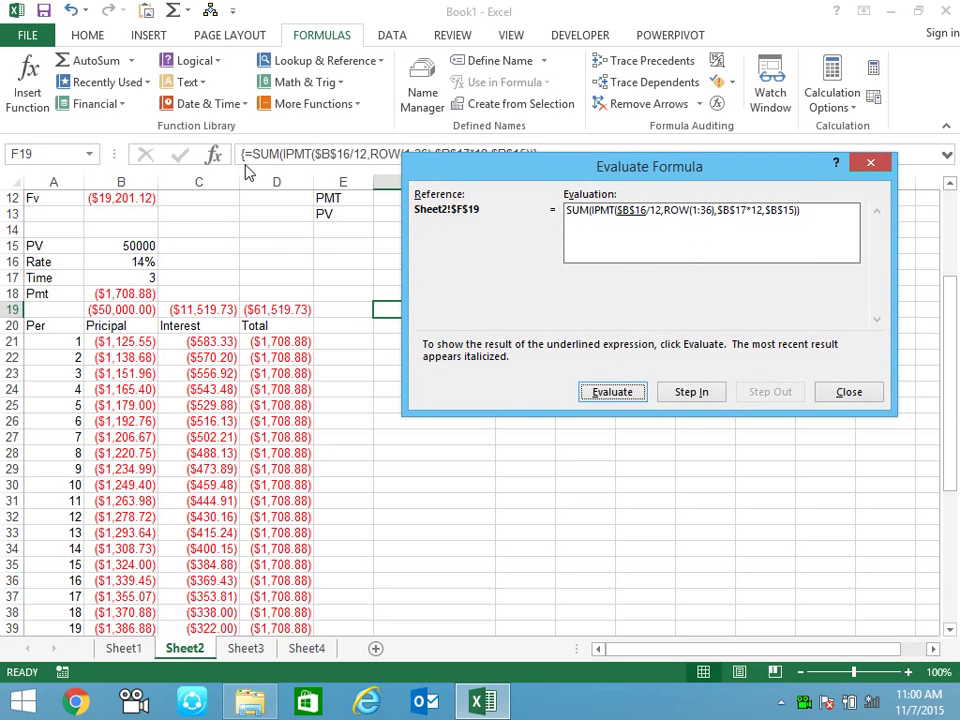
pyautogui.click(606, 397)
pyautogui.click(606, 397)
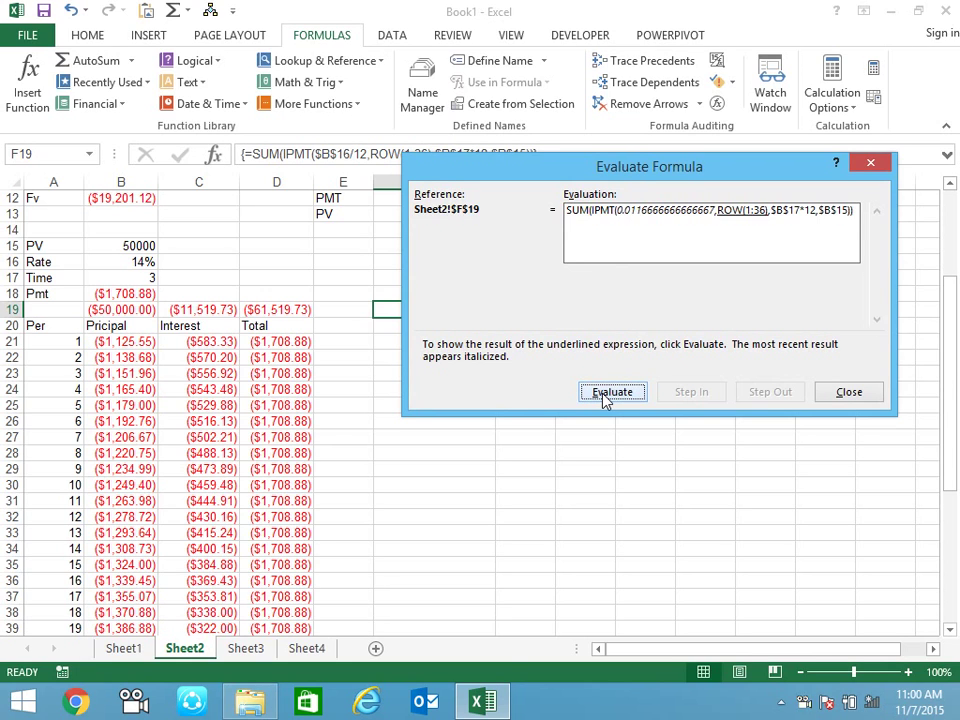
pyautogui.click(606, 397)
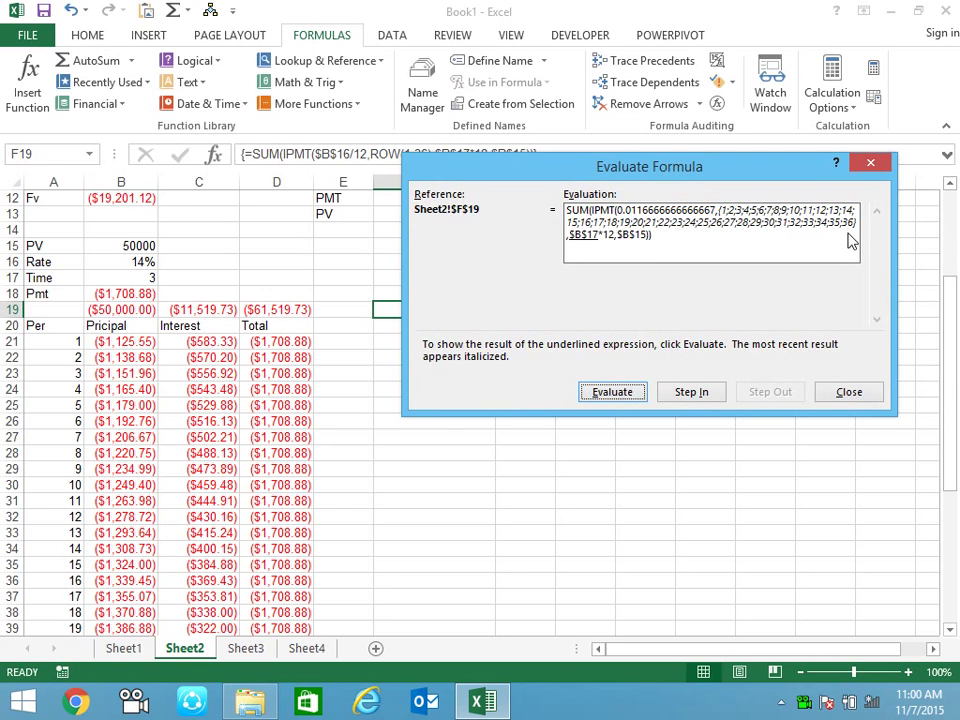
pyautogui.click(640, 393)
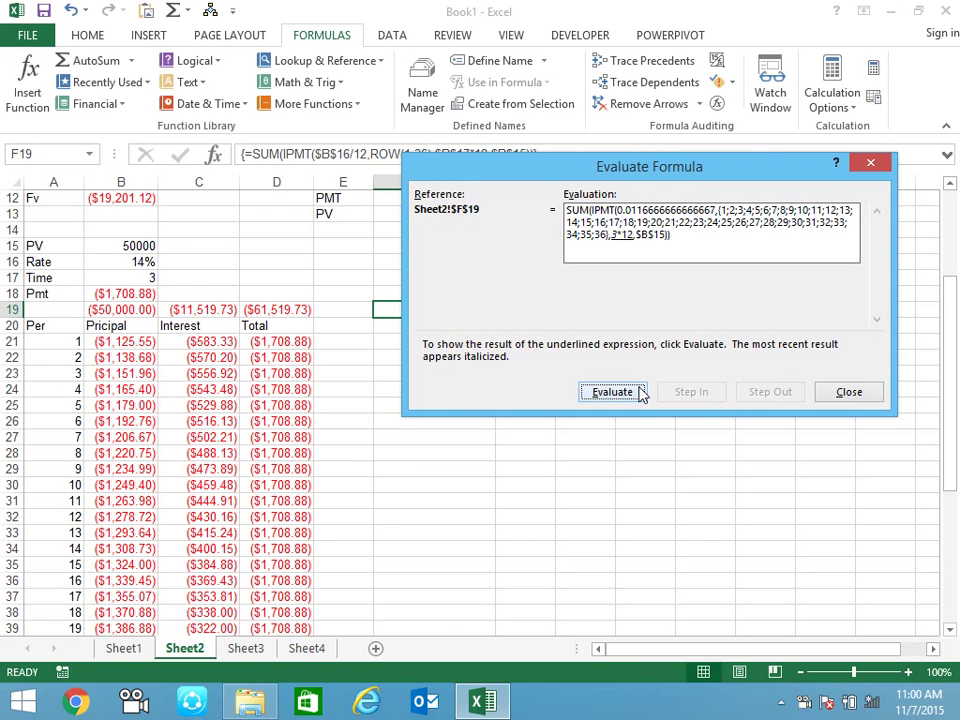
pyautogui.click(641, 393)
pyautogui.click(641, 393)
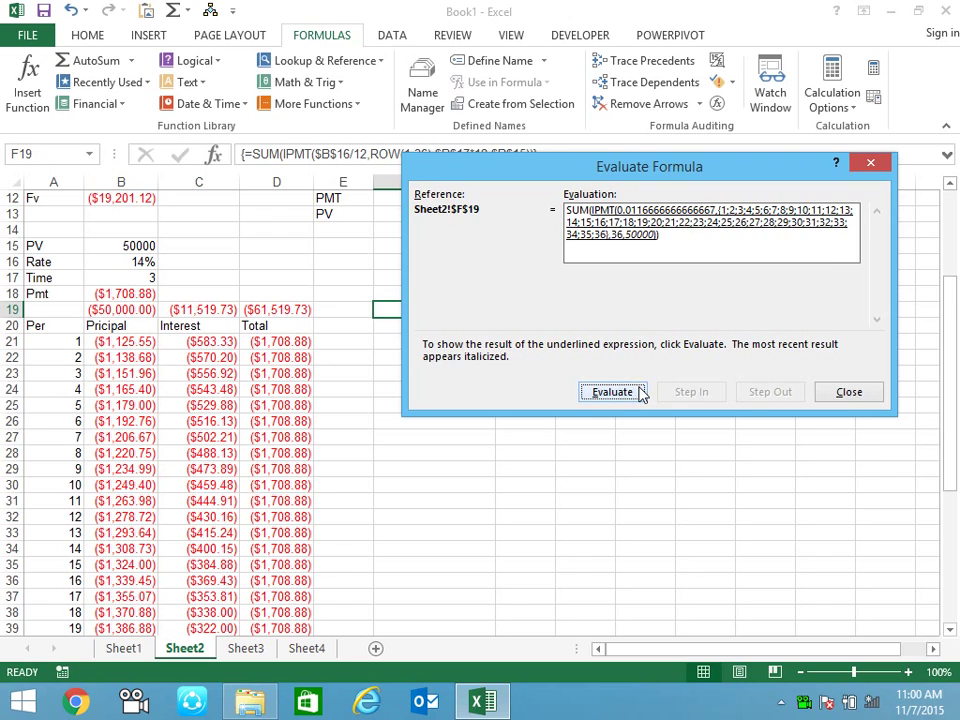
pyautogui.click(641, 393)
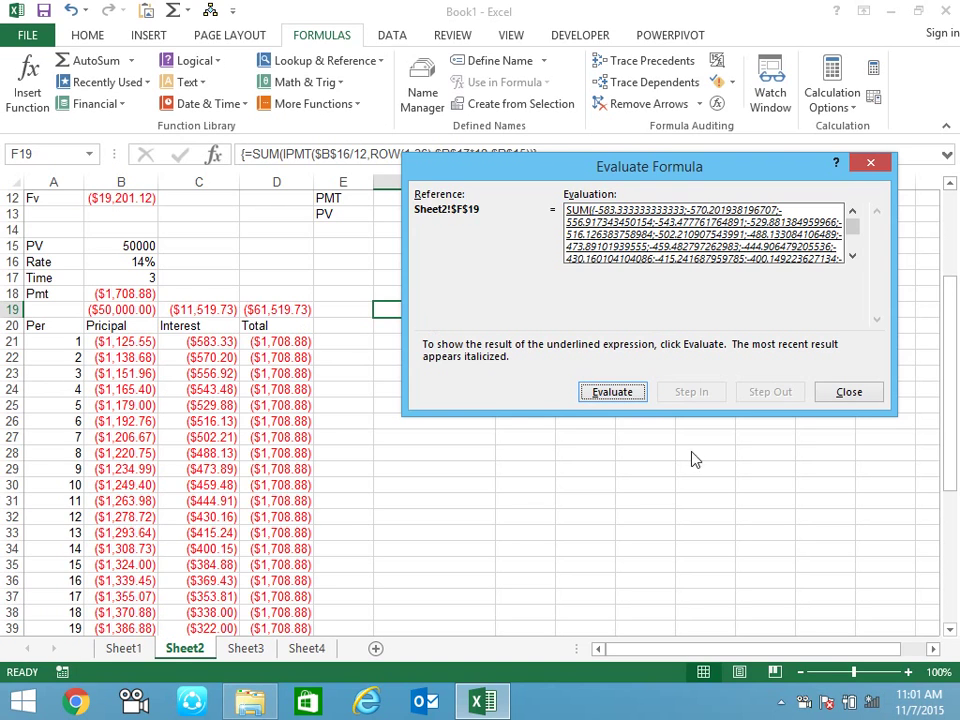
pyautogui.click(620, 399)
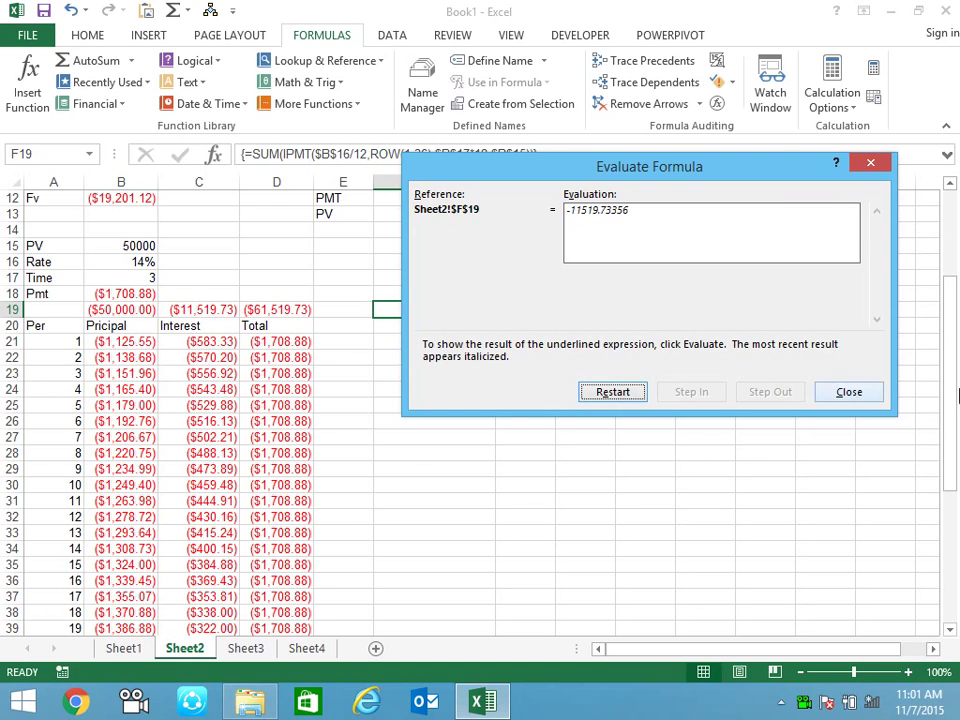
pyautogui.click(850, 392)
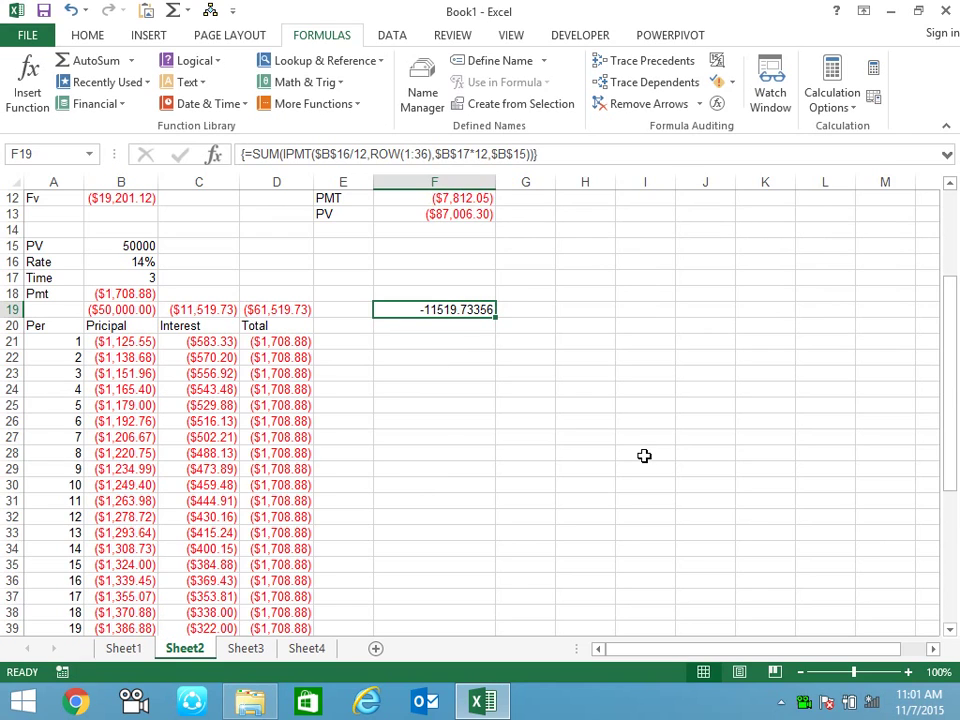